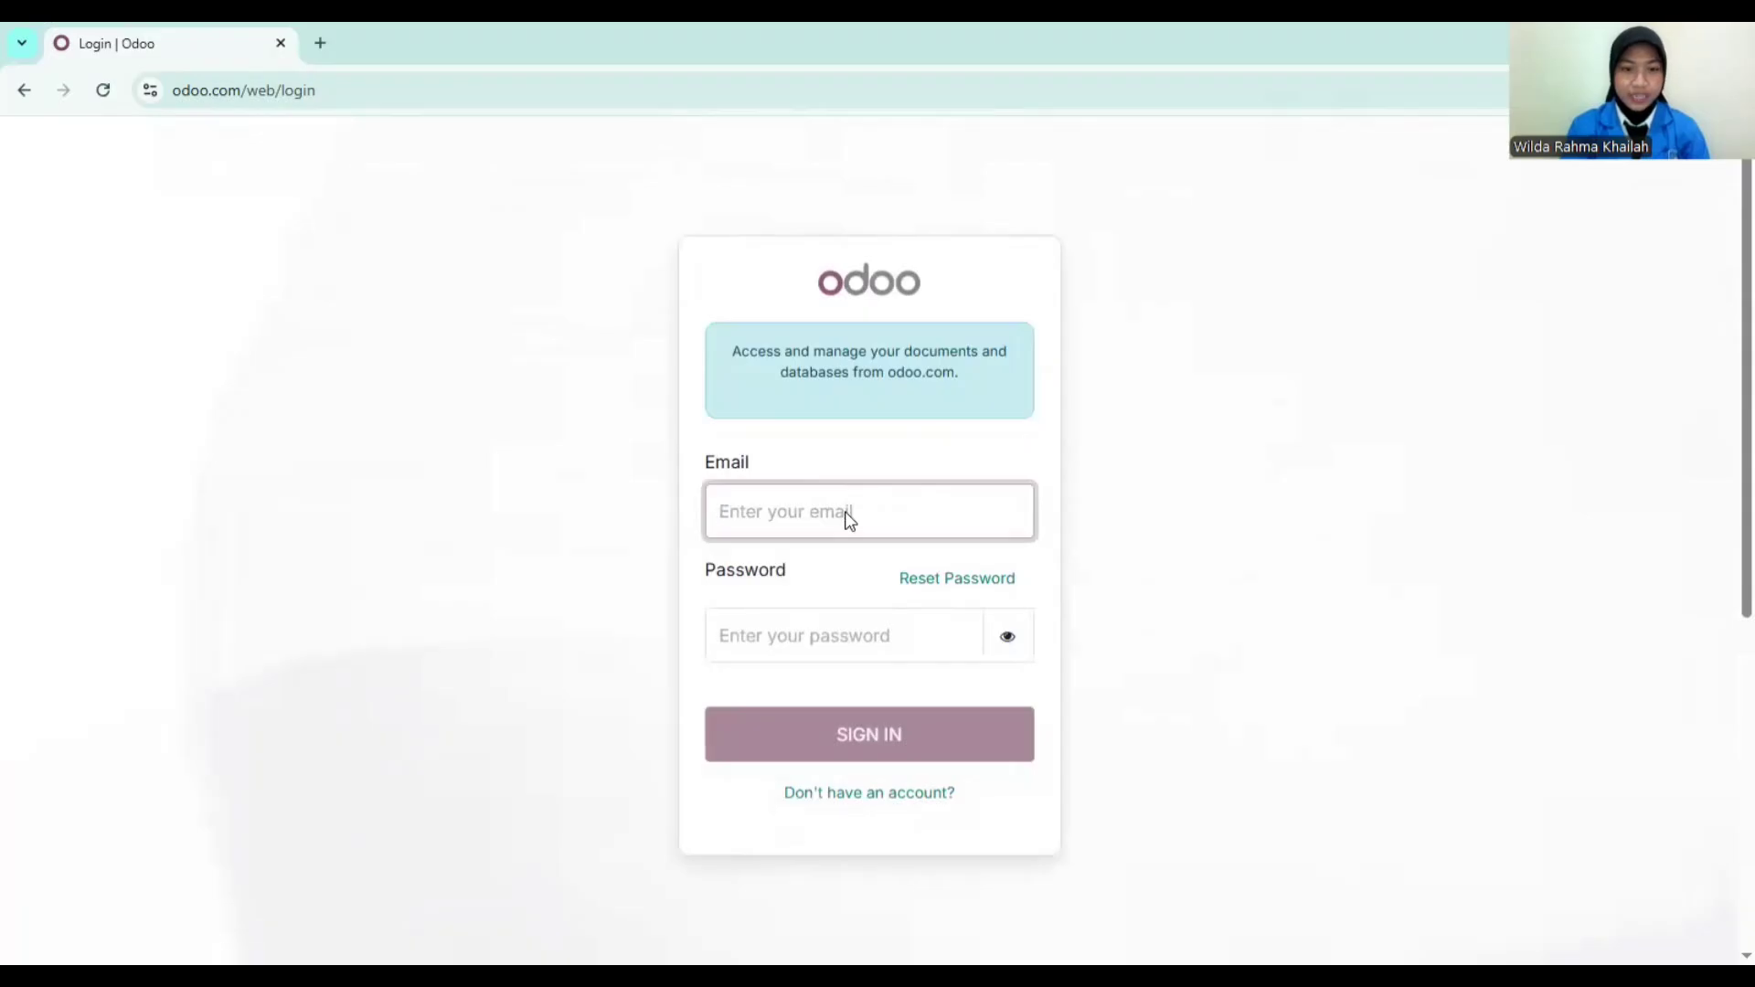
# Step: Sign in to odoo.com with the saved account email and its password
pyautogui.click(848, 514)
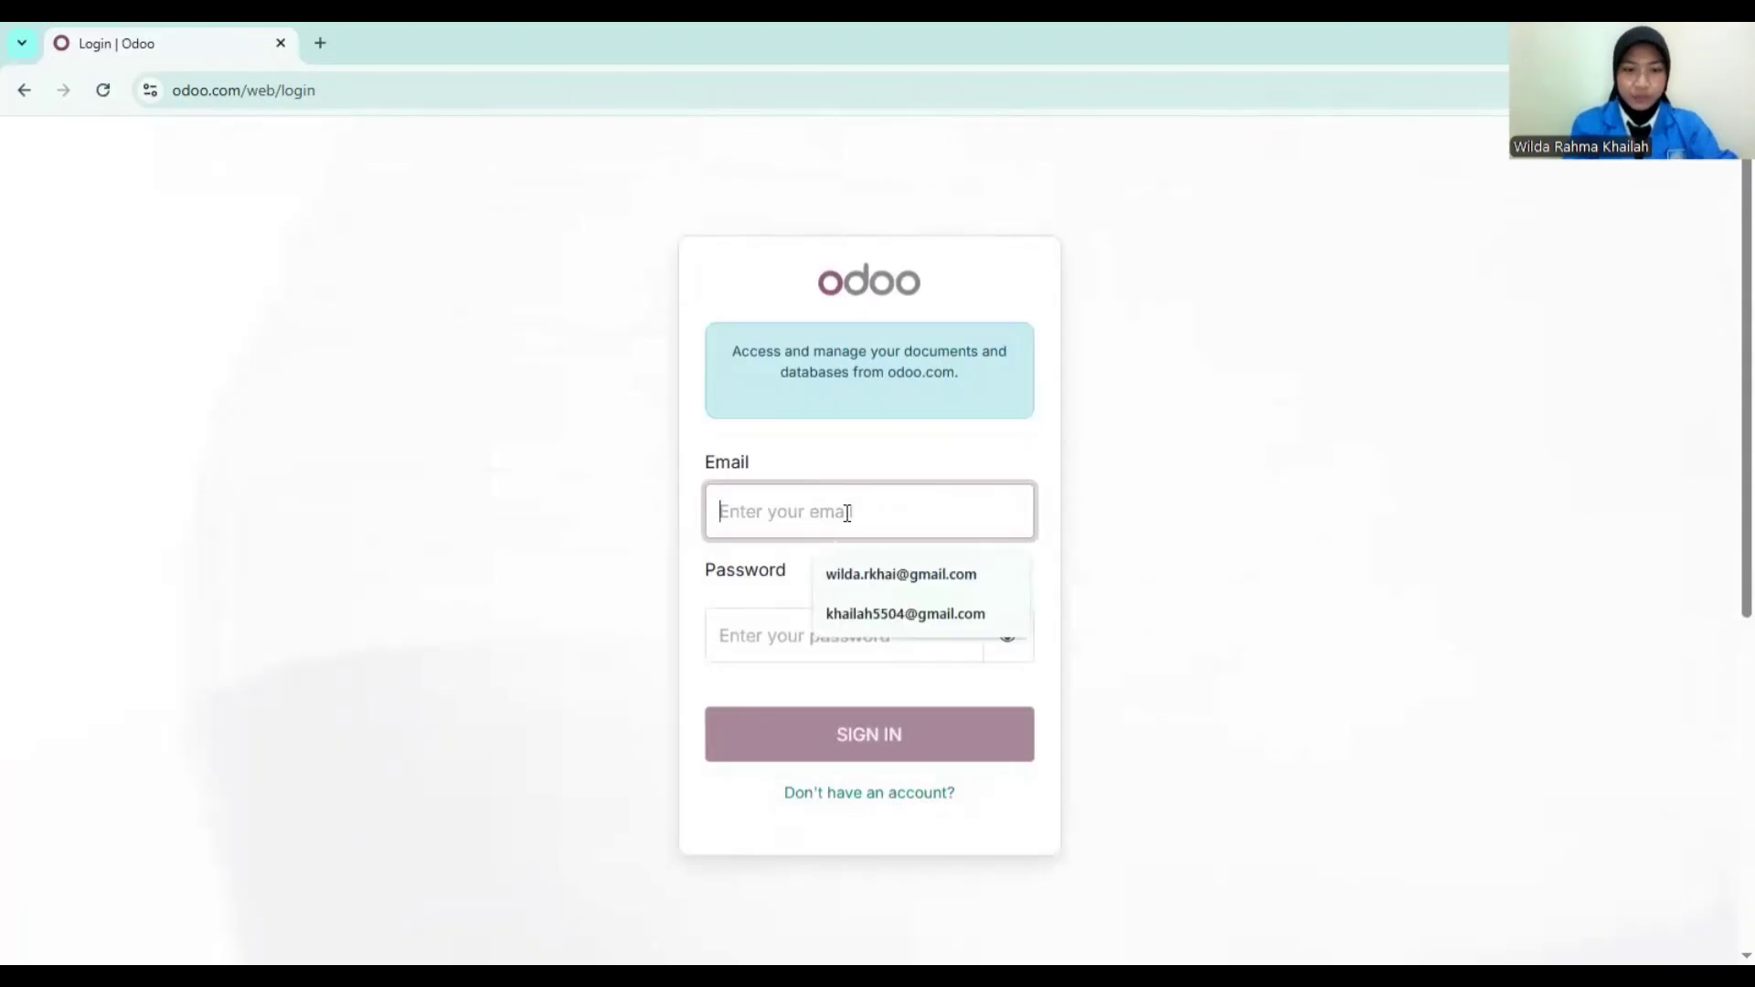
pyautogui.click(871, 573)
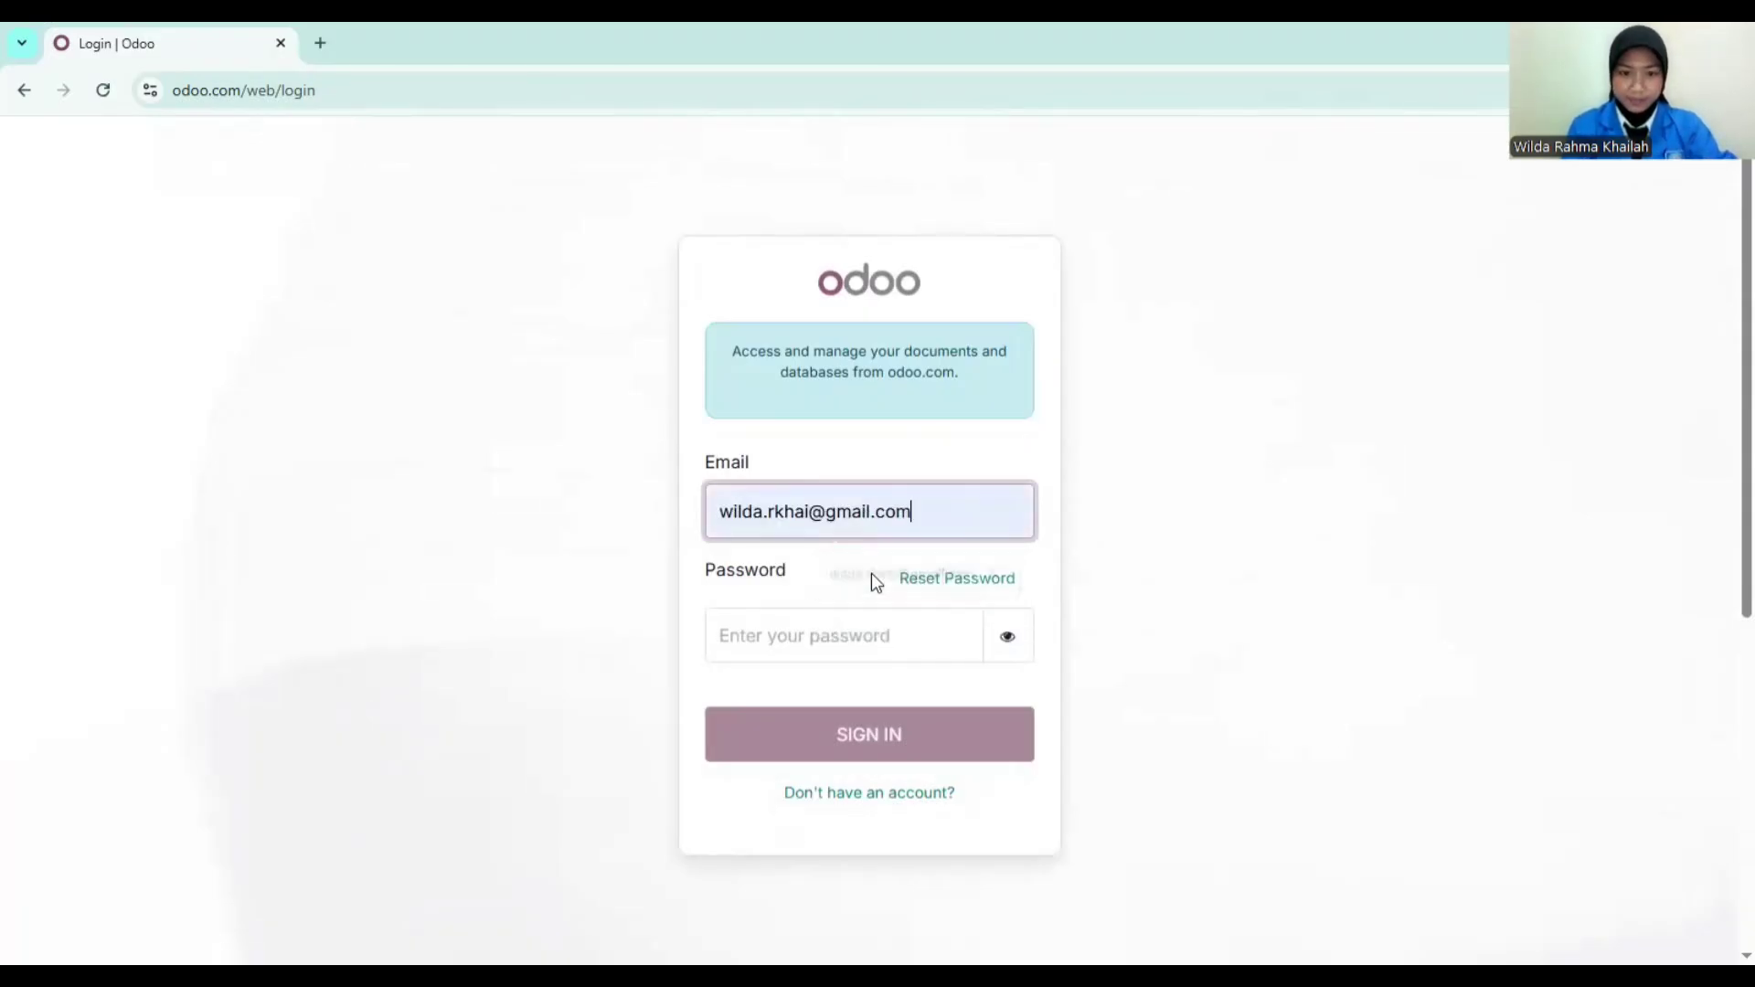
pyautogui.click(812, 642)
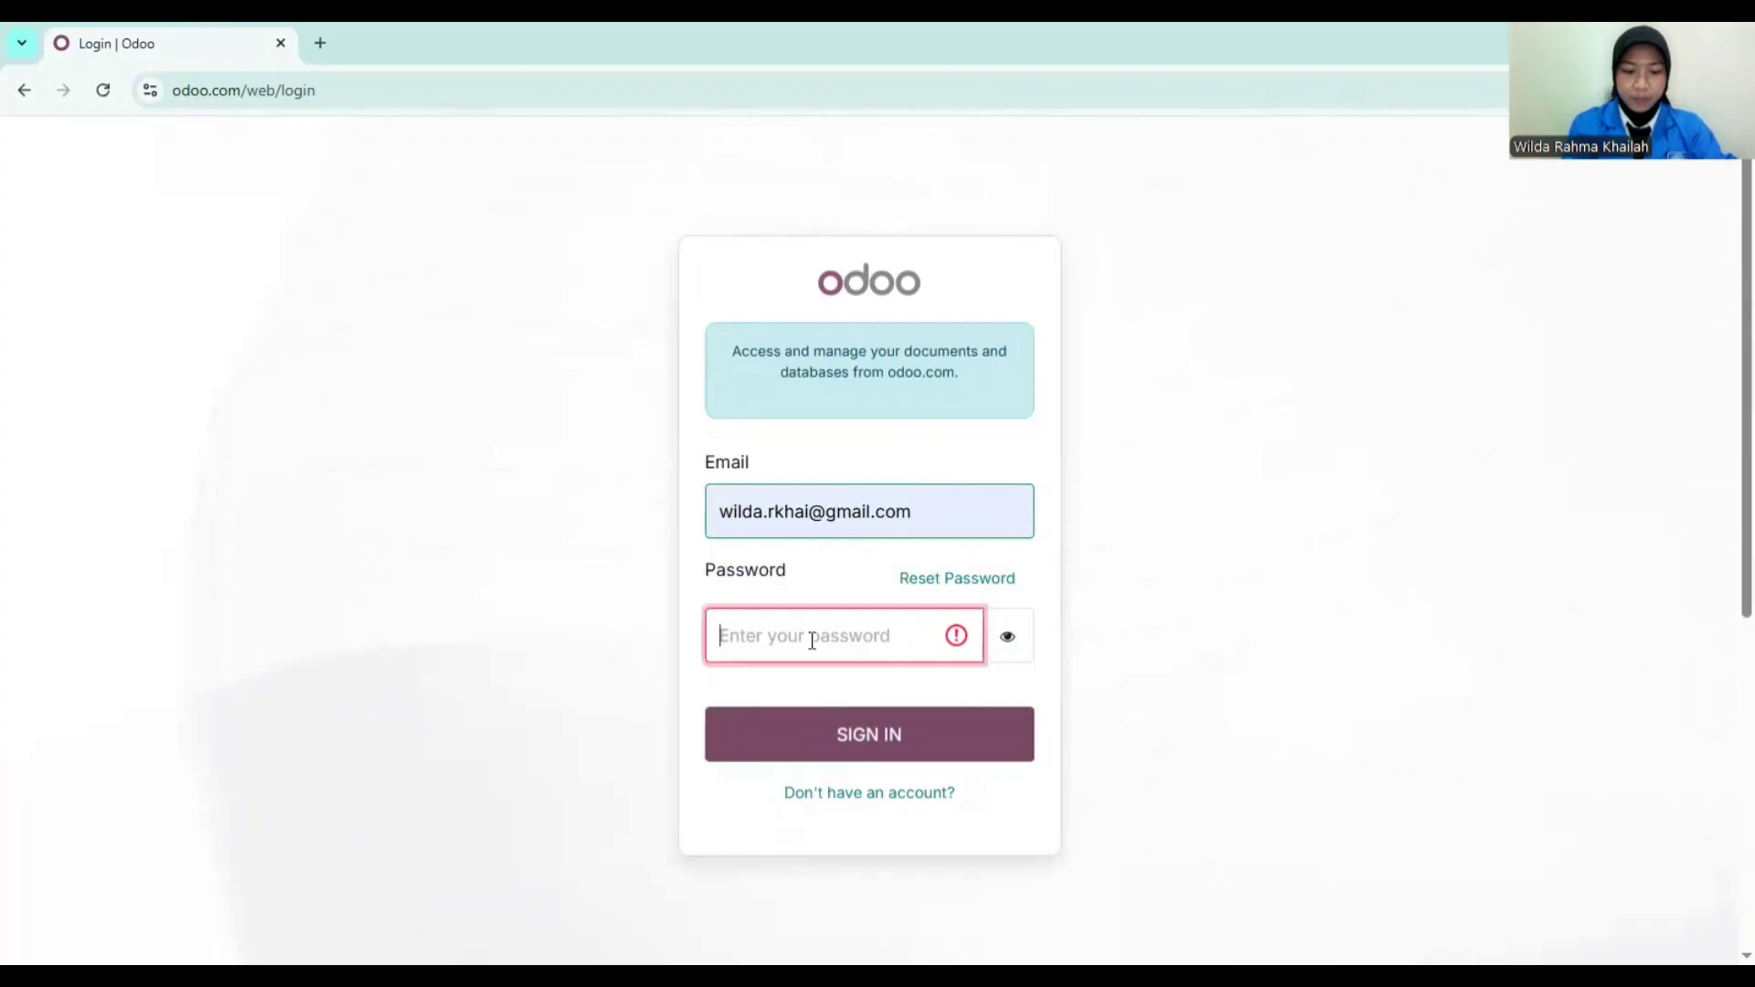
pyautogui.write('•••')
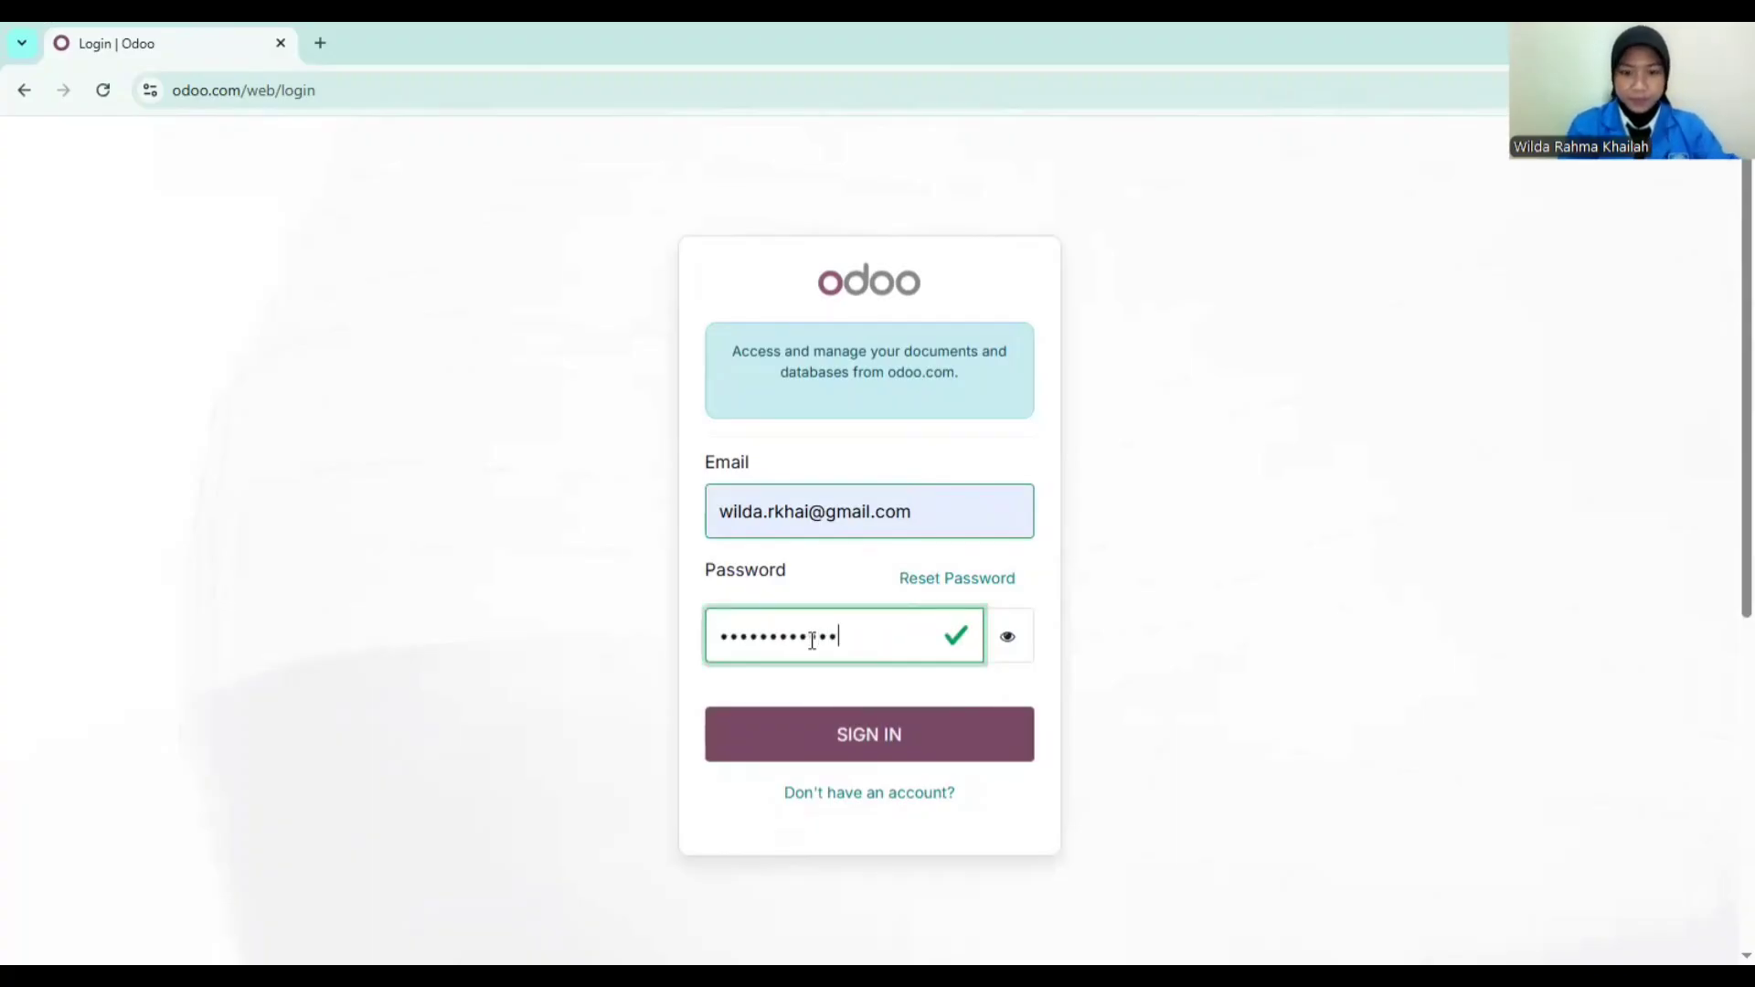
pyautogui.click(854, 732)
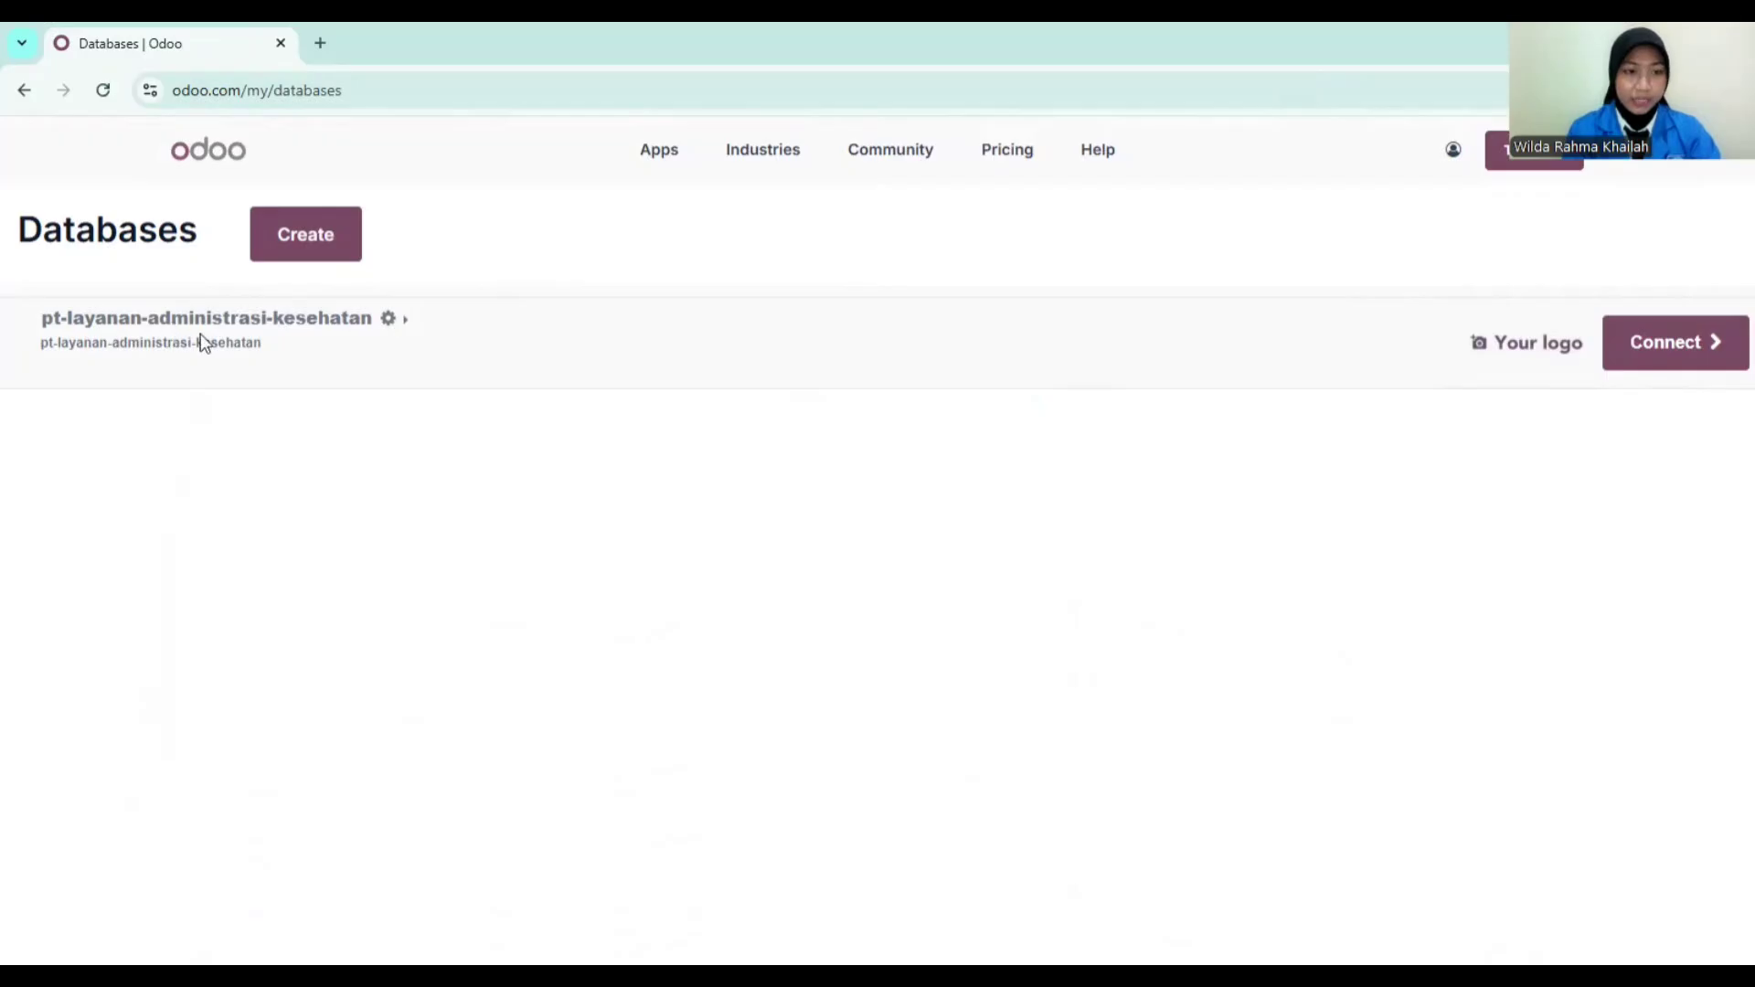
# Step: Connect to the pt-layanan-administrasi-kesehatan database
pyautogui.click(1653, 352)
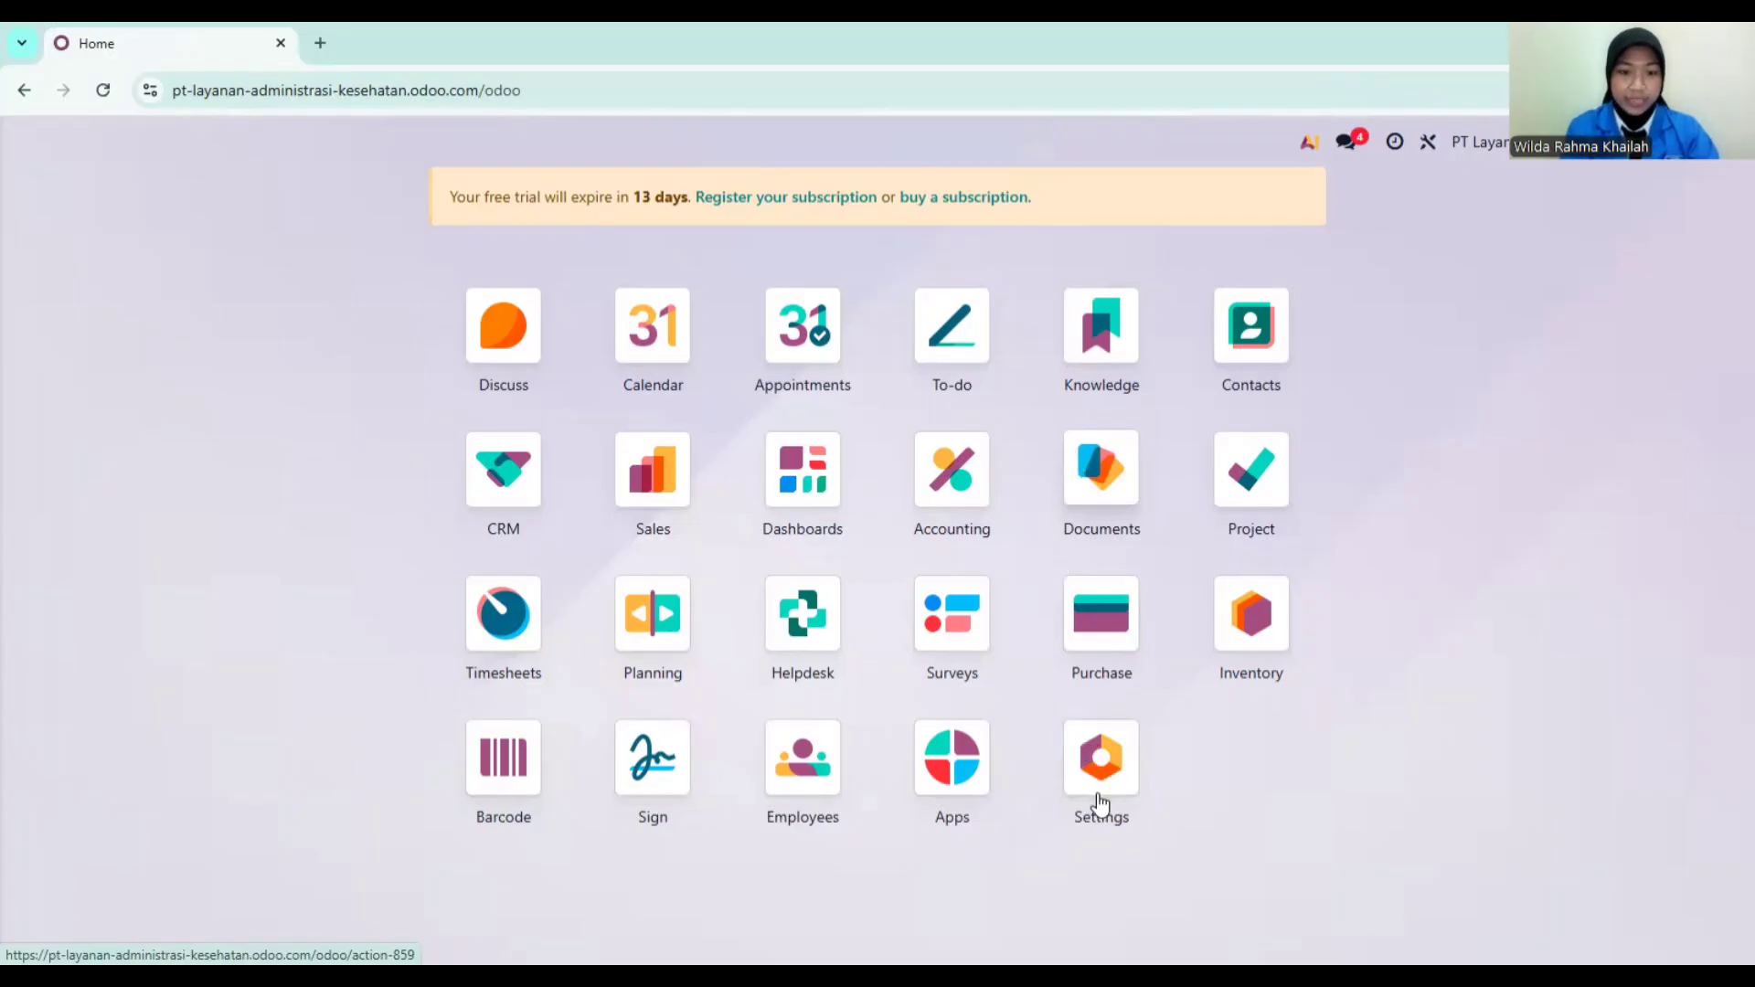
pyautogui.click(1102, 759)
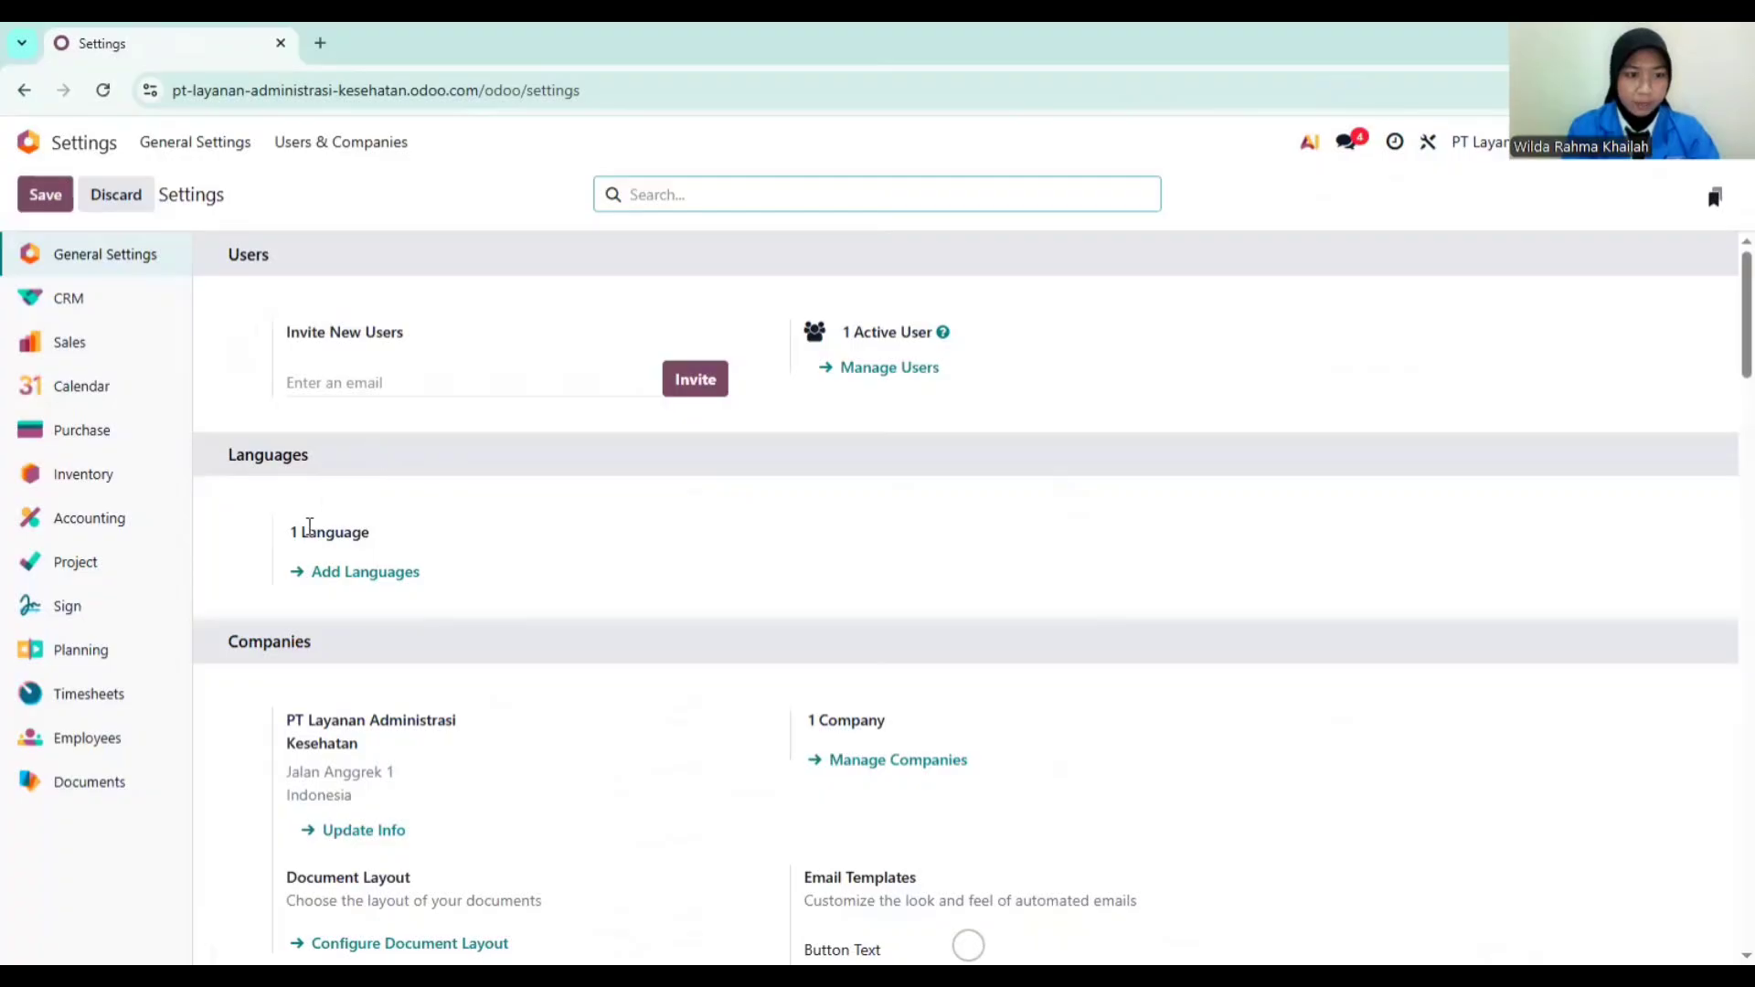
pyautogui.scroll(-4, 309, 528)
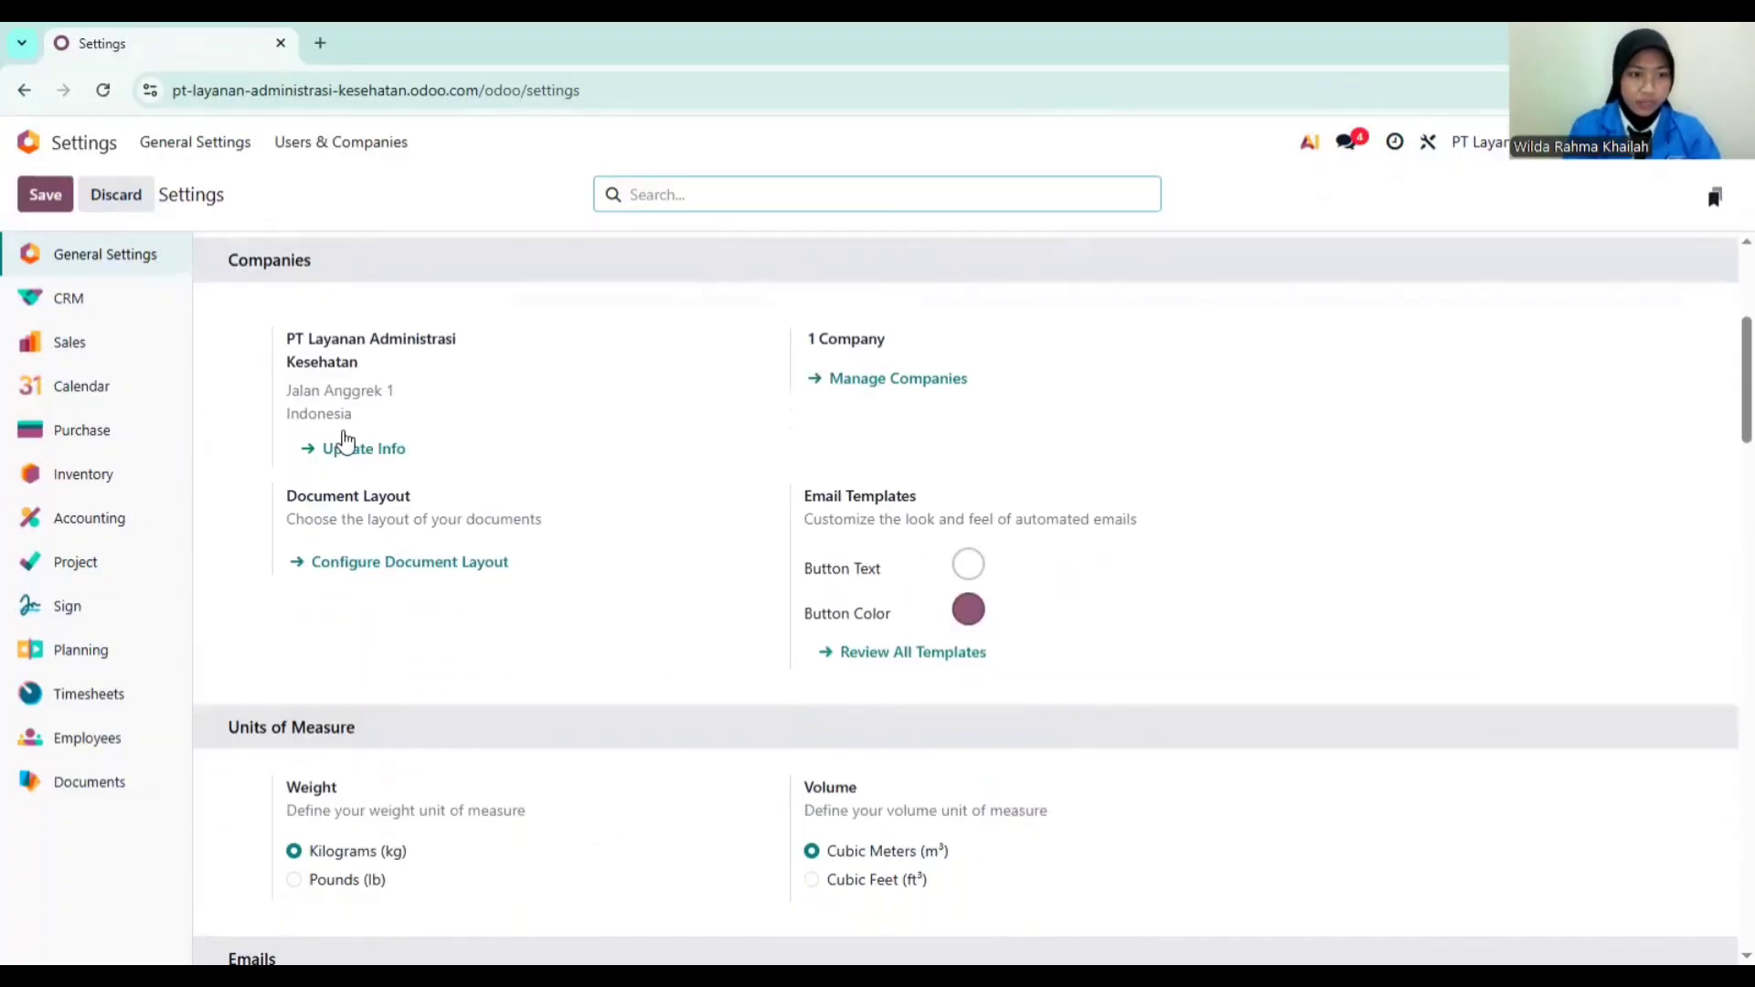
pyautogui.click(362, 450)
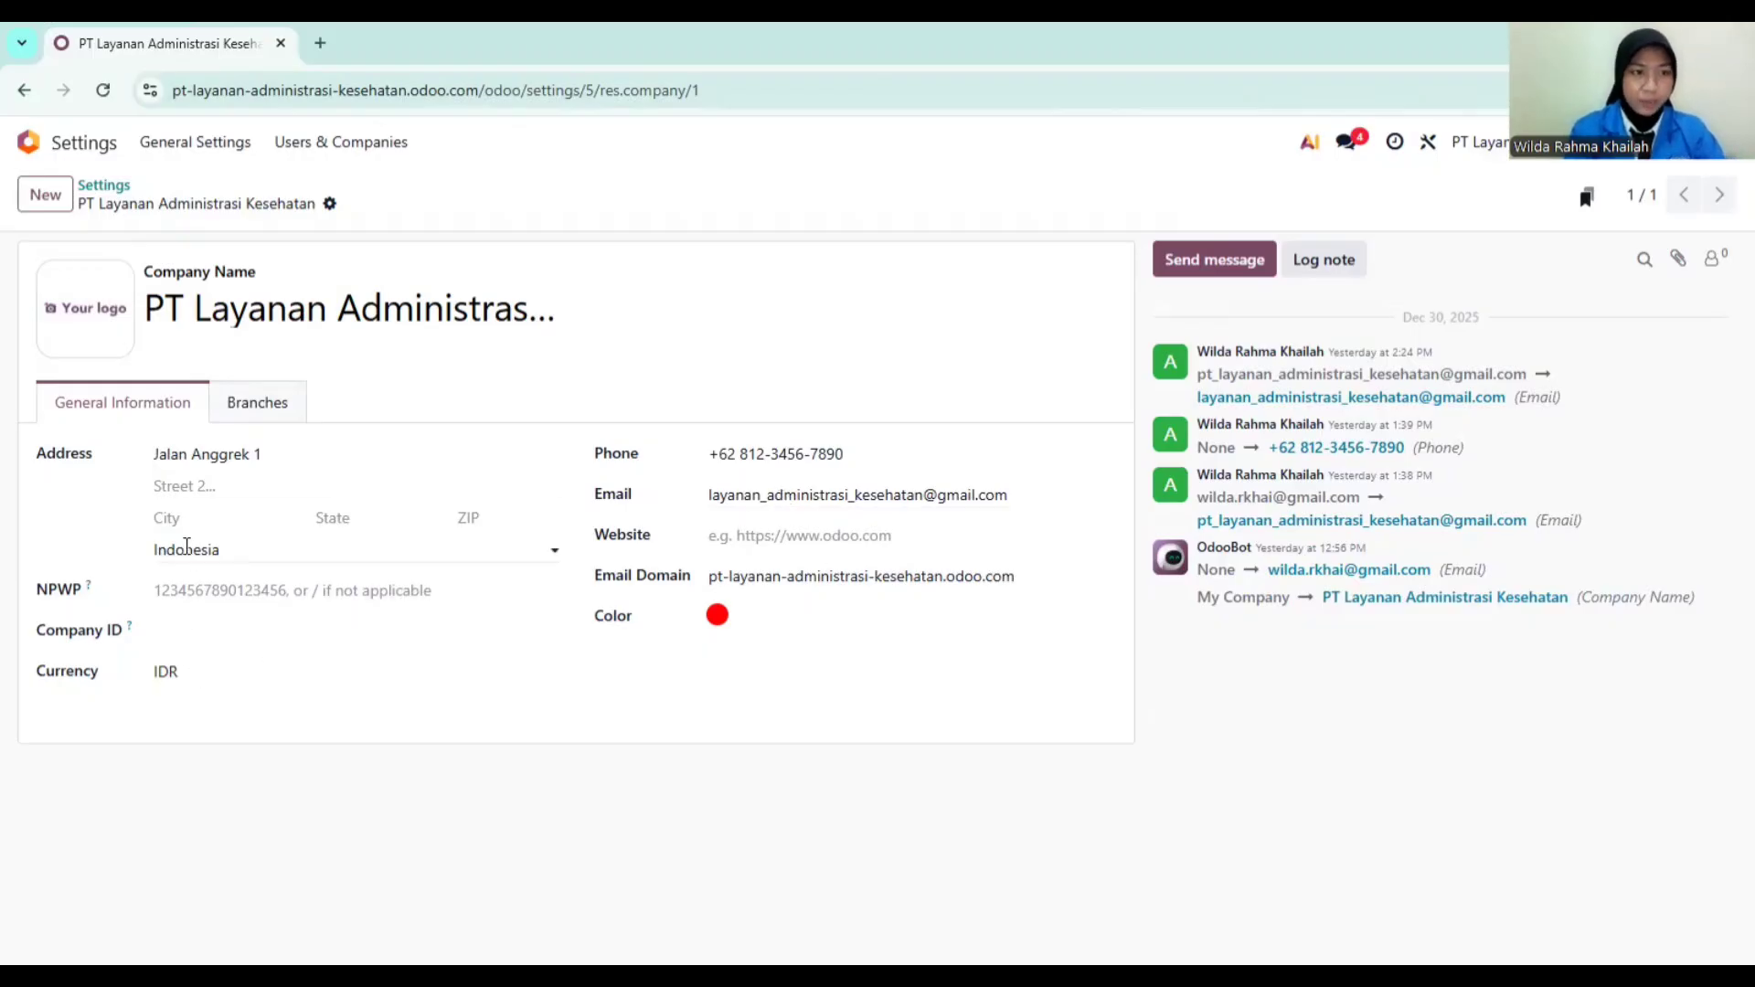
pyautogui.click(74, 154)
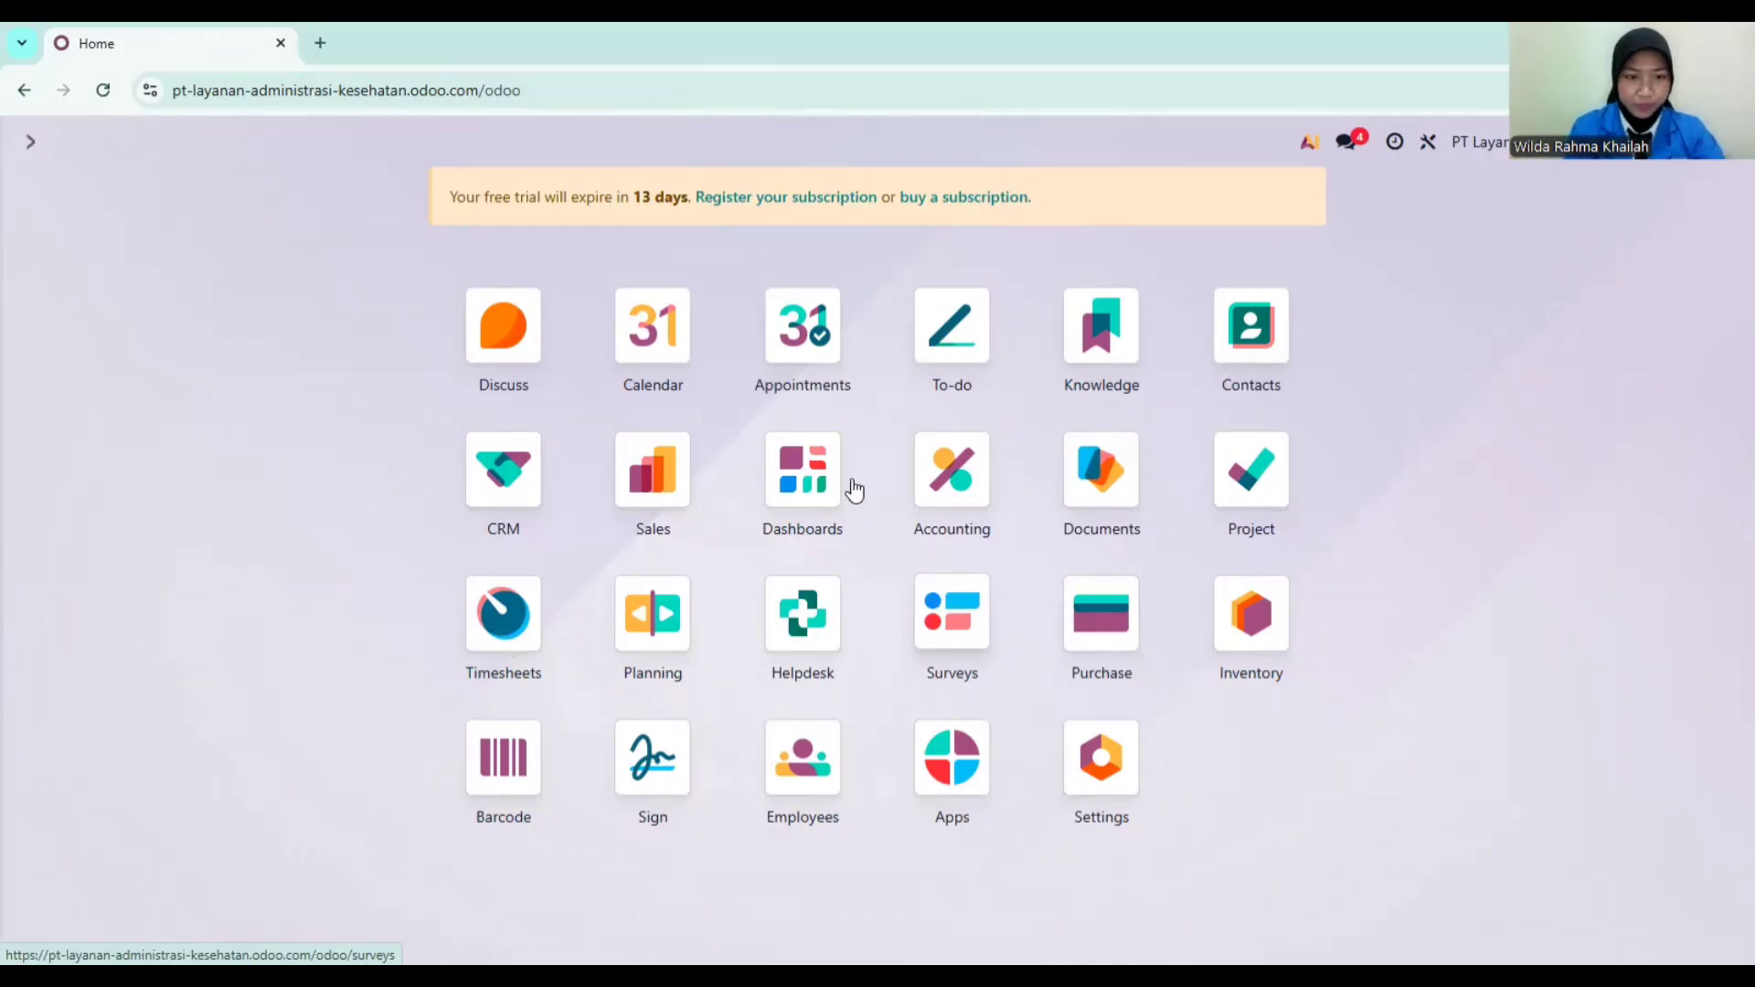
# Step: Open the CRM app and go to Configuration > Sales Teams
pyautogui.click(504, 475)
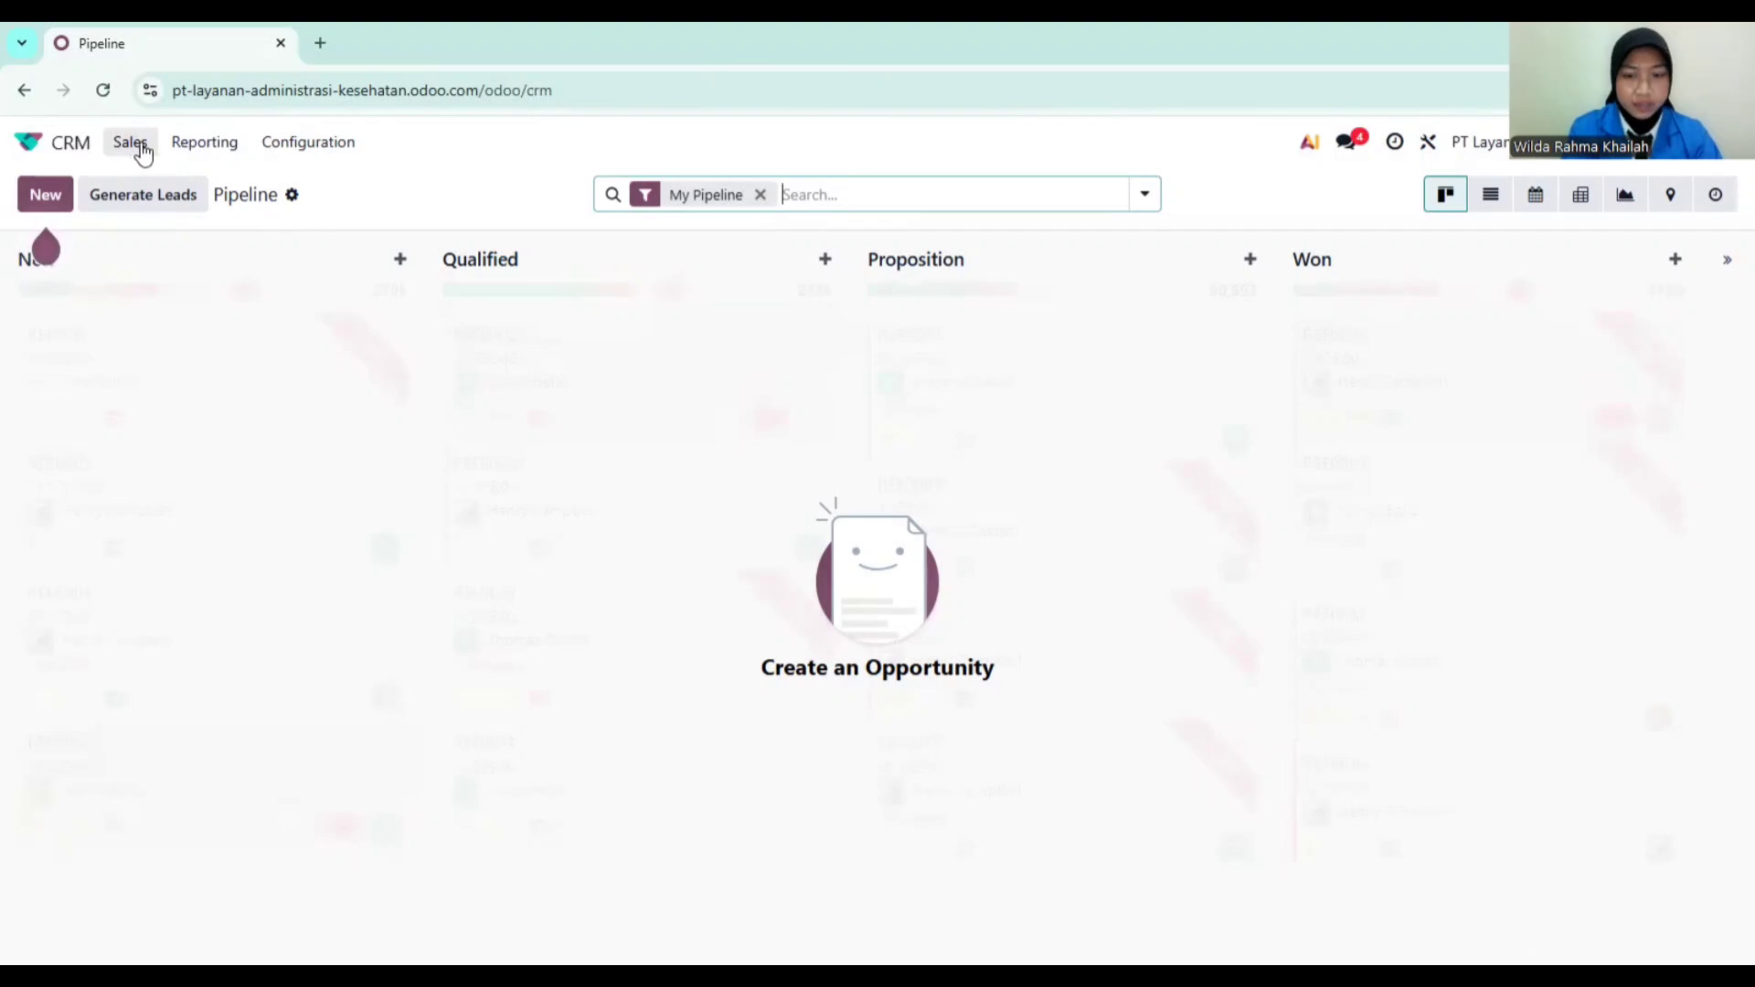
pyautogui.click(265, 152)
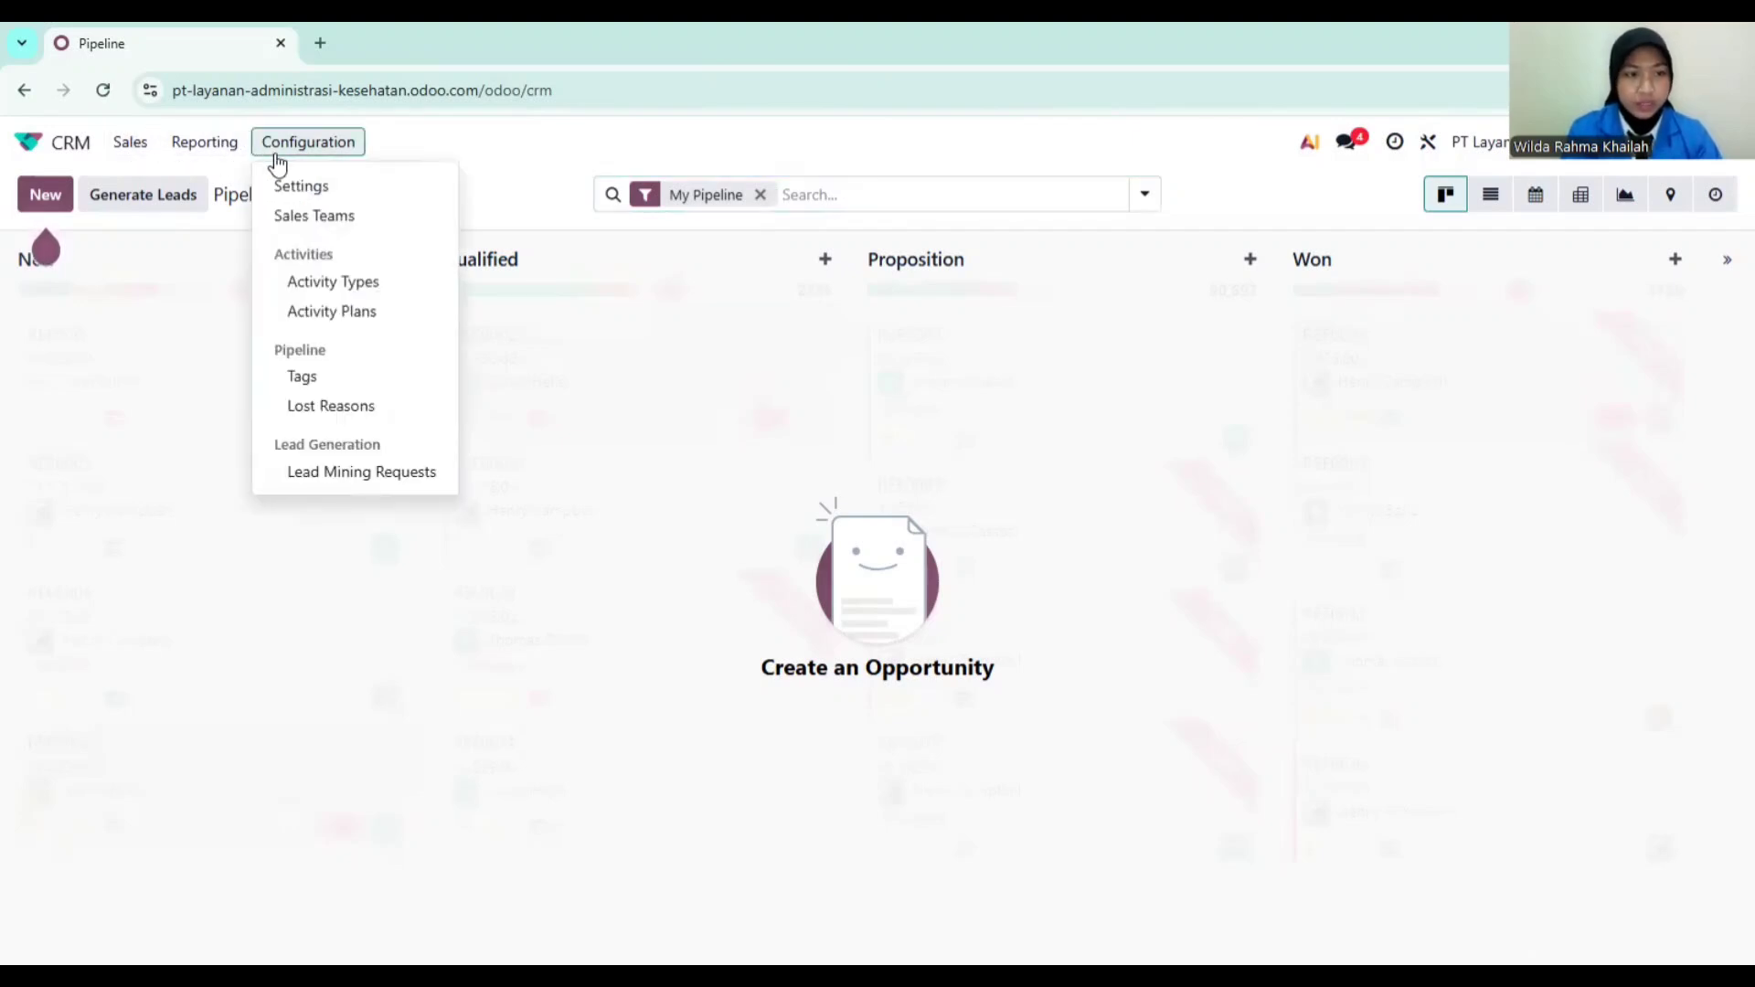
pyautogui.click(301, 218)
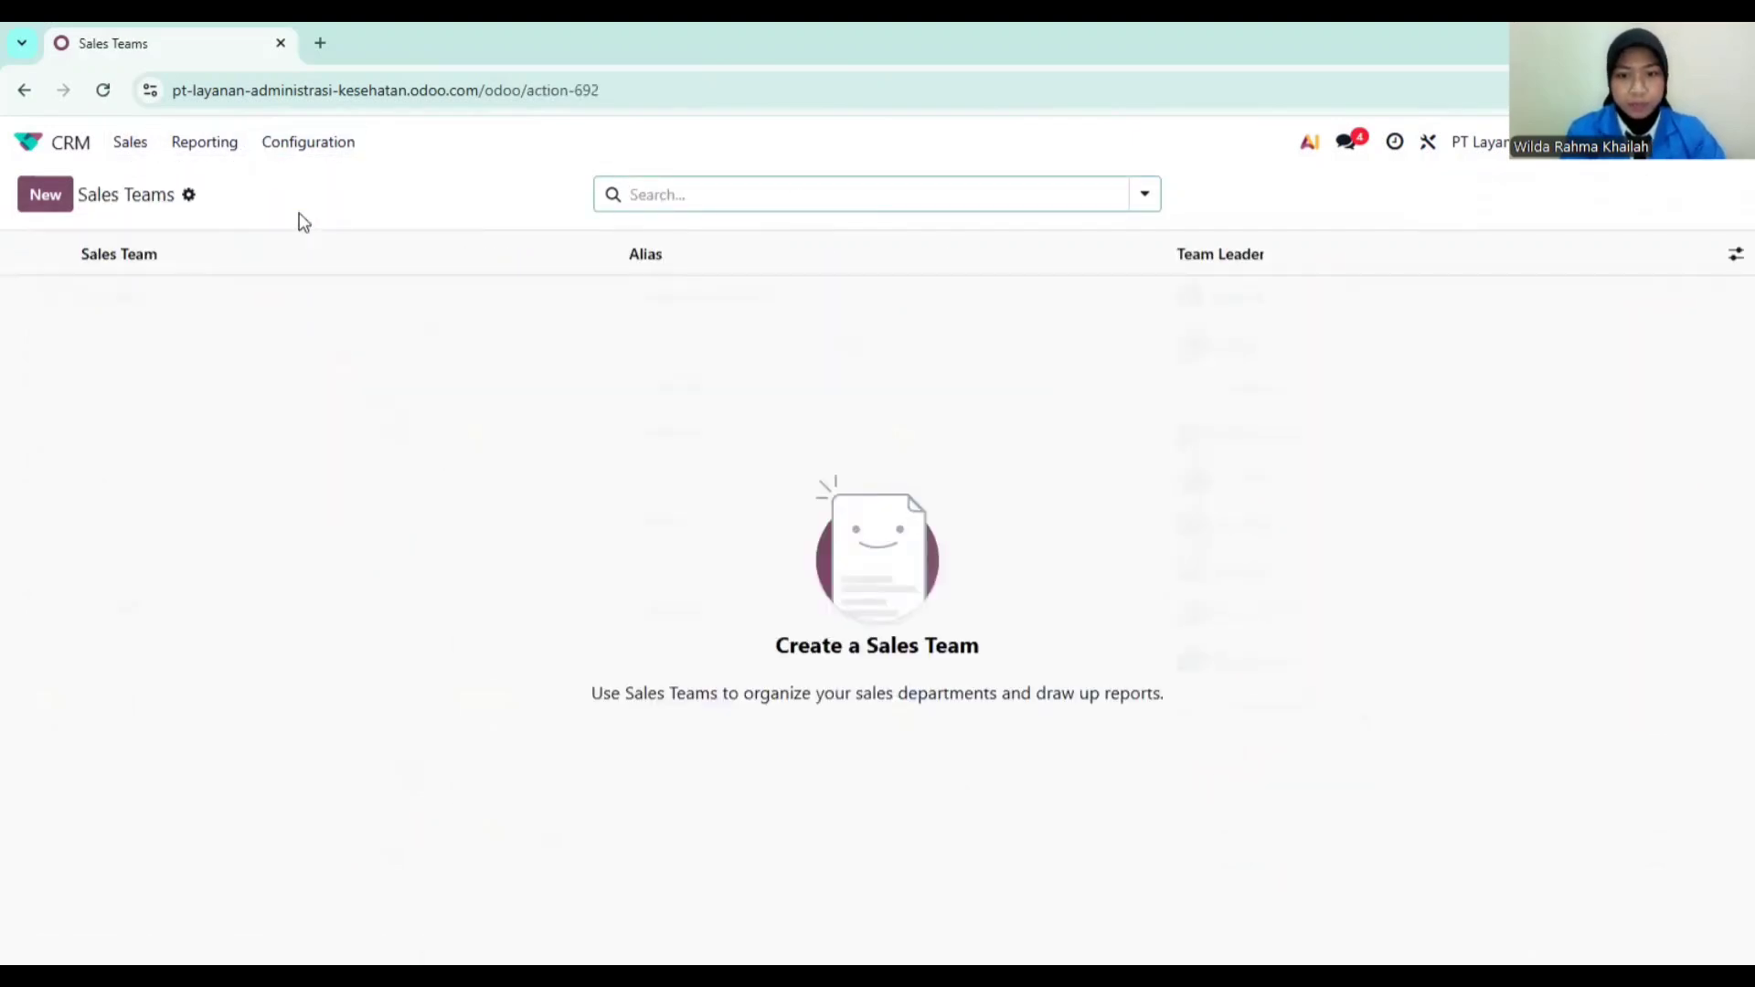
# Step: Create and save the 'Tim Layanan Administrasi' sales team, led by the current user, with email alias crm
pyautogui.click(46, 203)
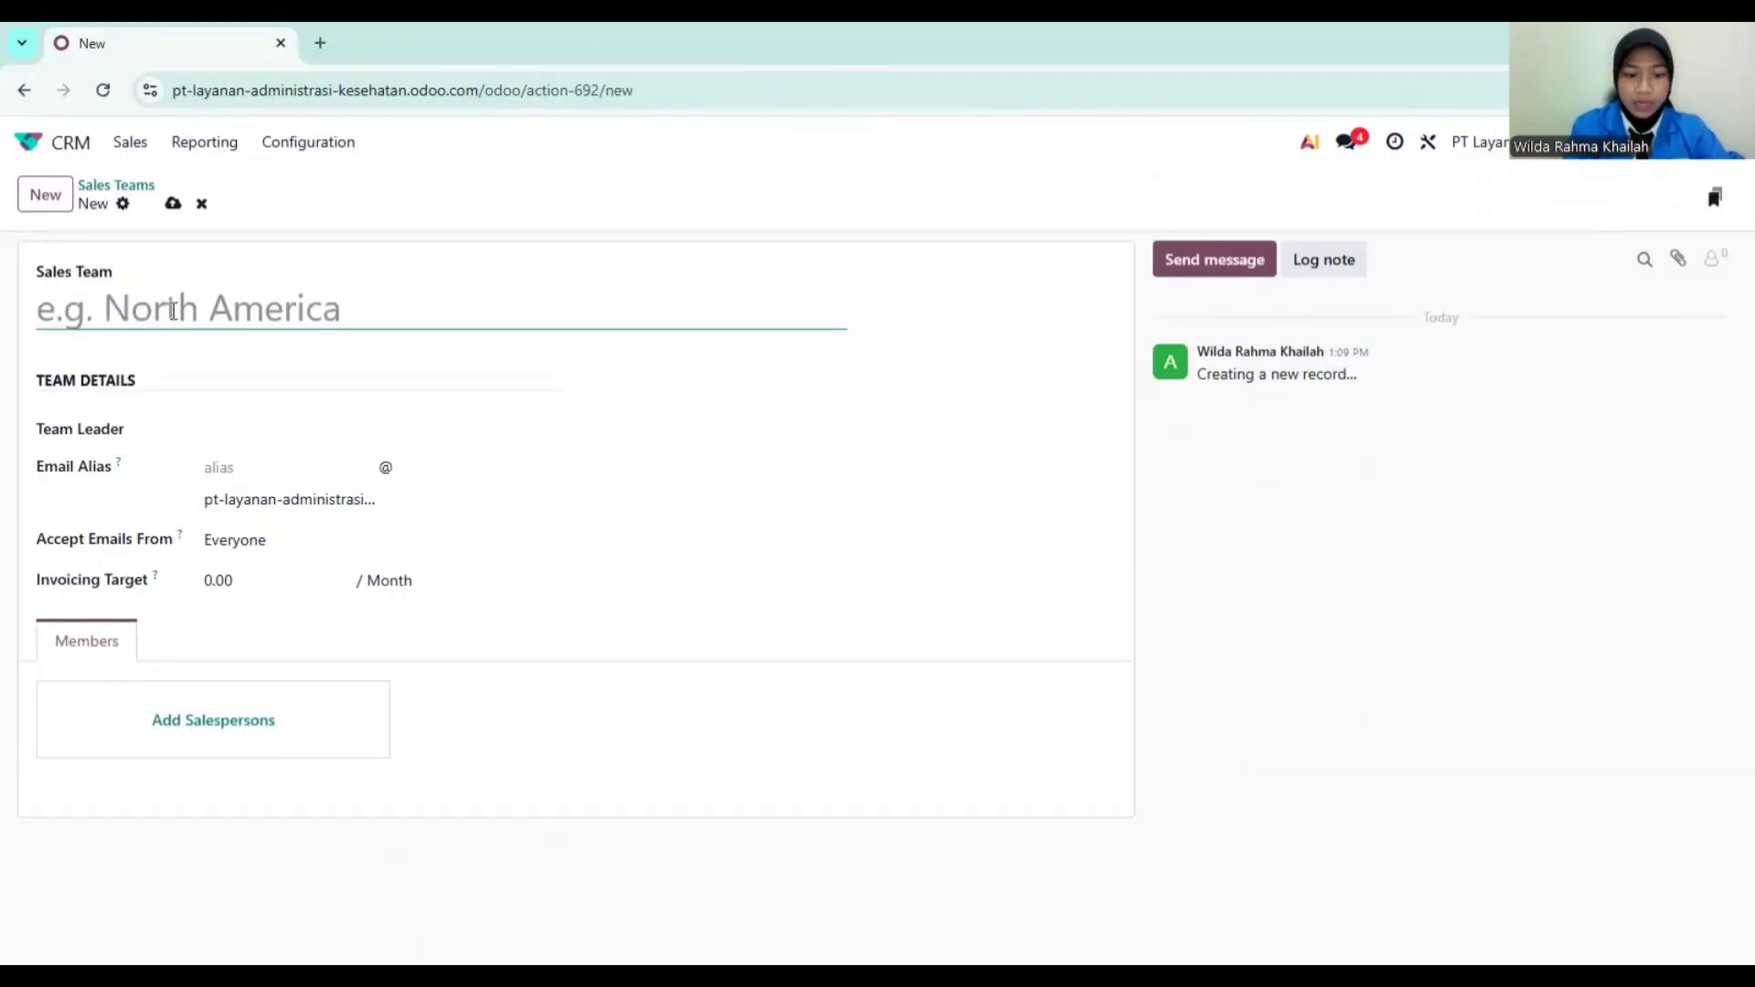
pyautogui.write('Tim L')
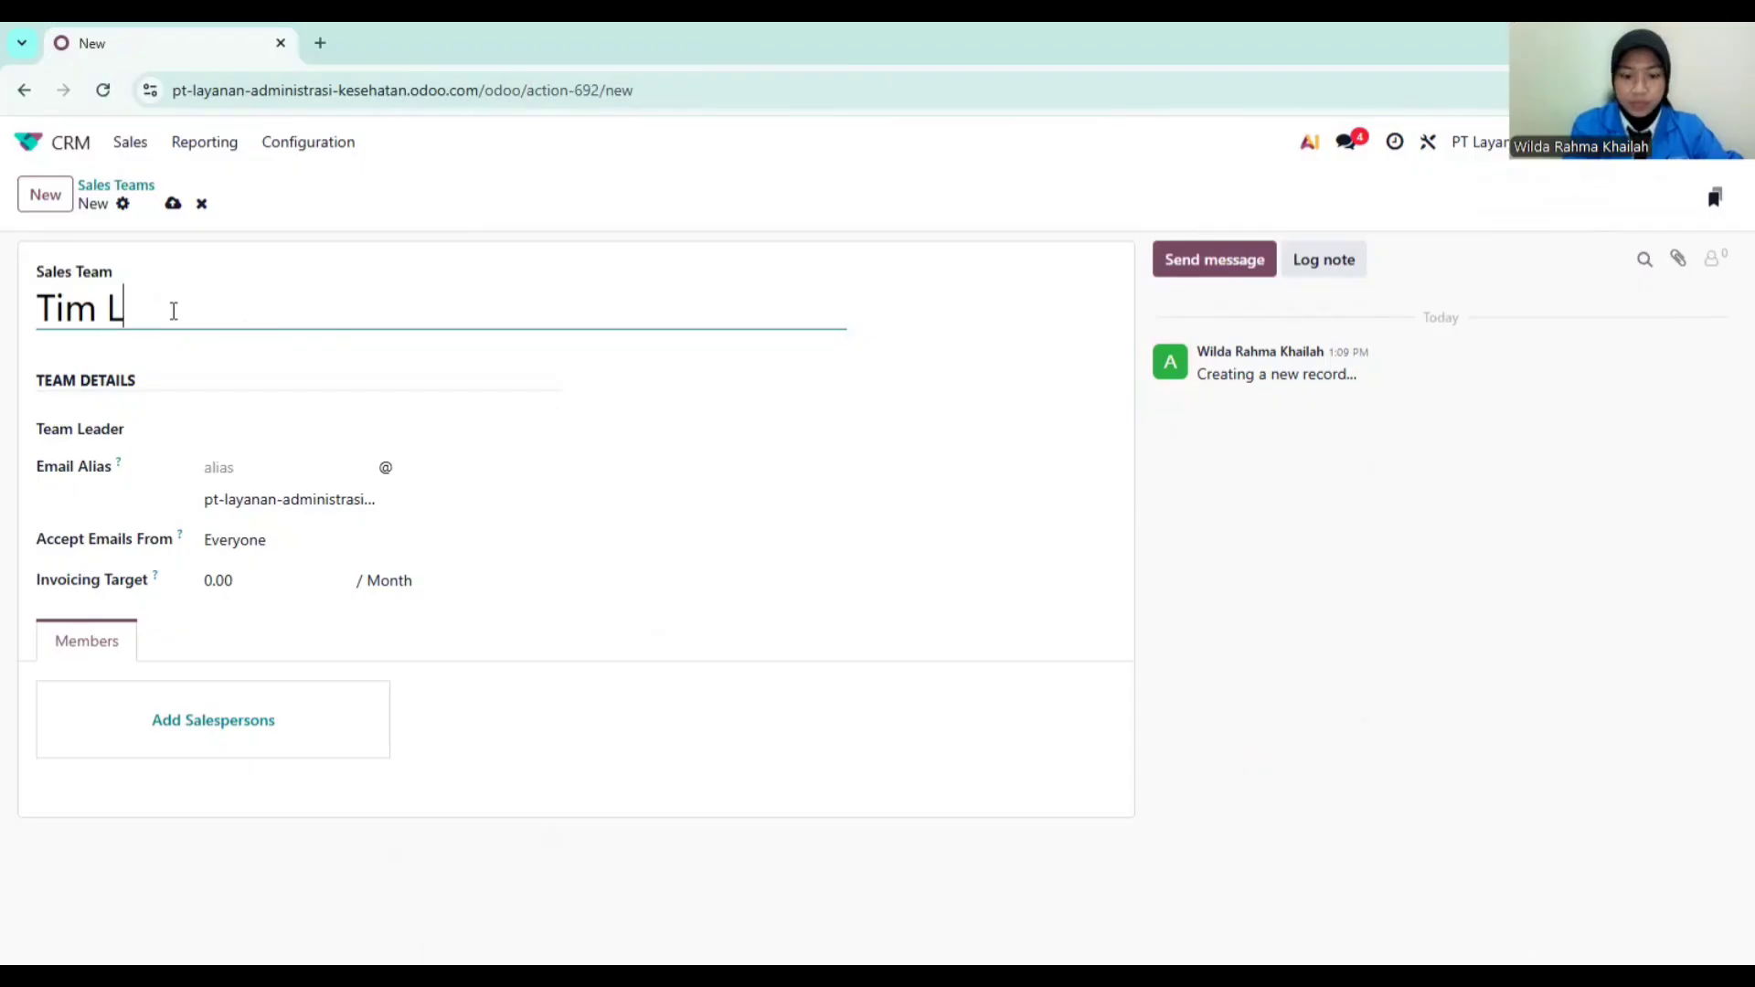
pyautogui.write('ayanan Adm')
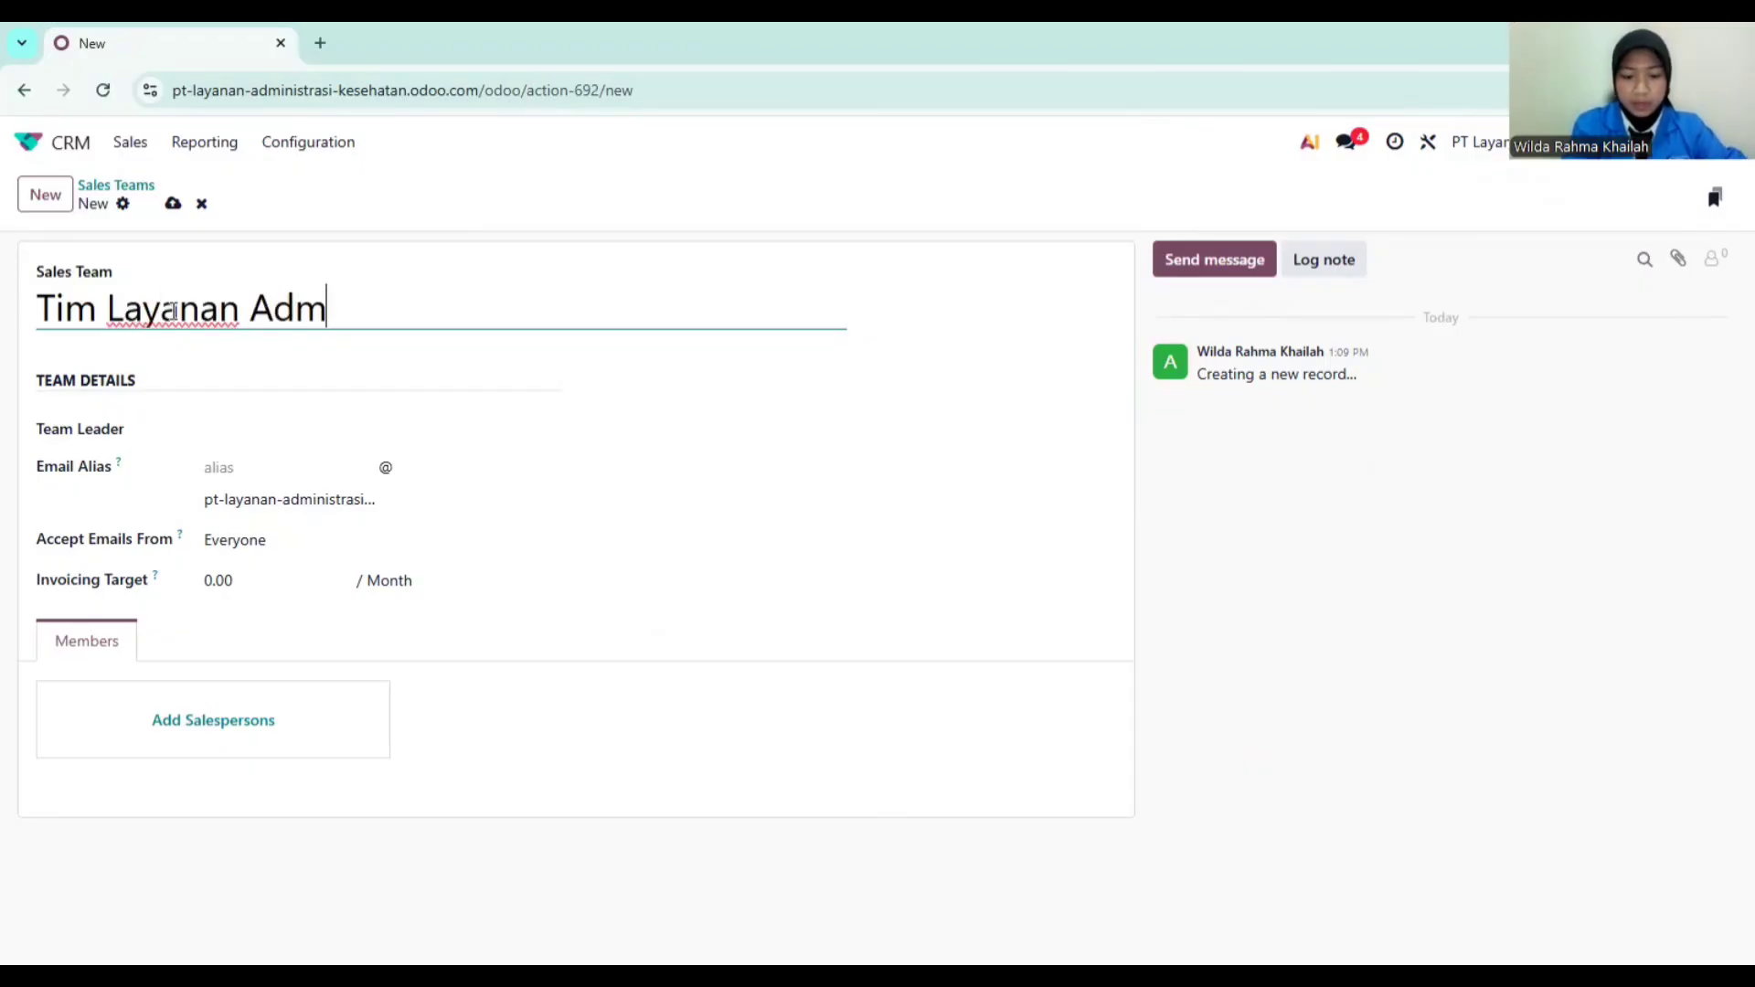
pyautogui.write('inistrasi')
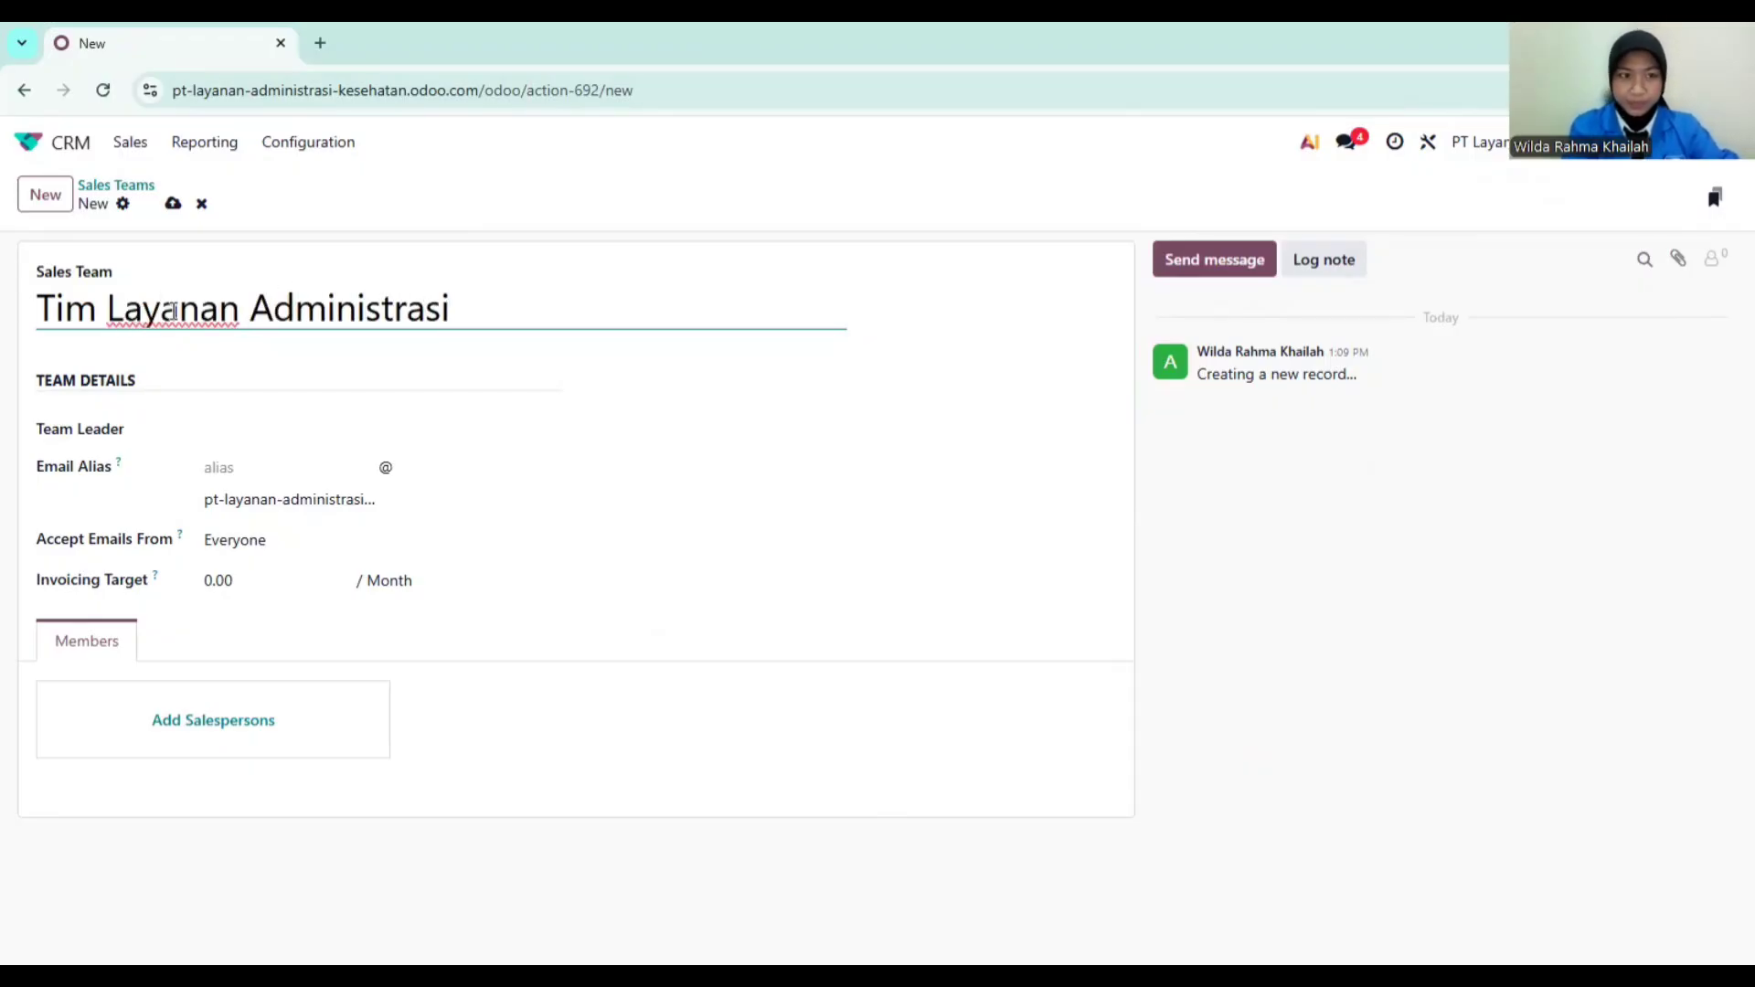
pyautogui.click(245, 427)
pyautogui.click(273, 476)
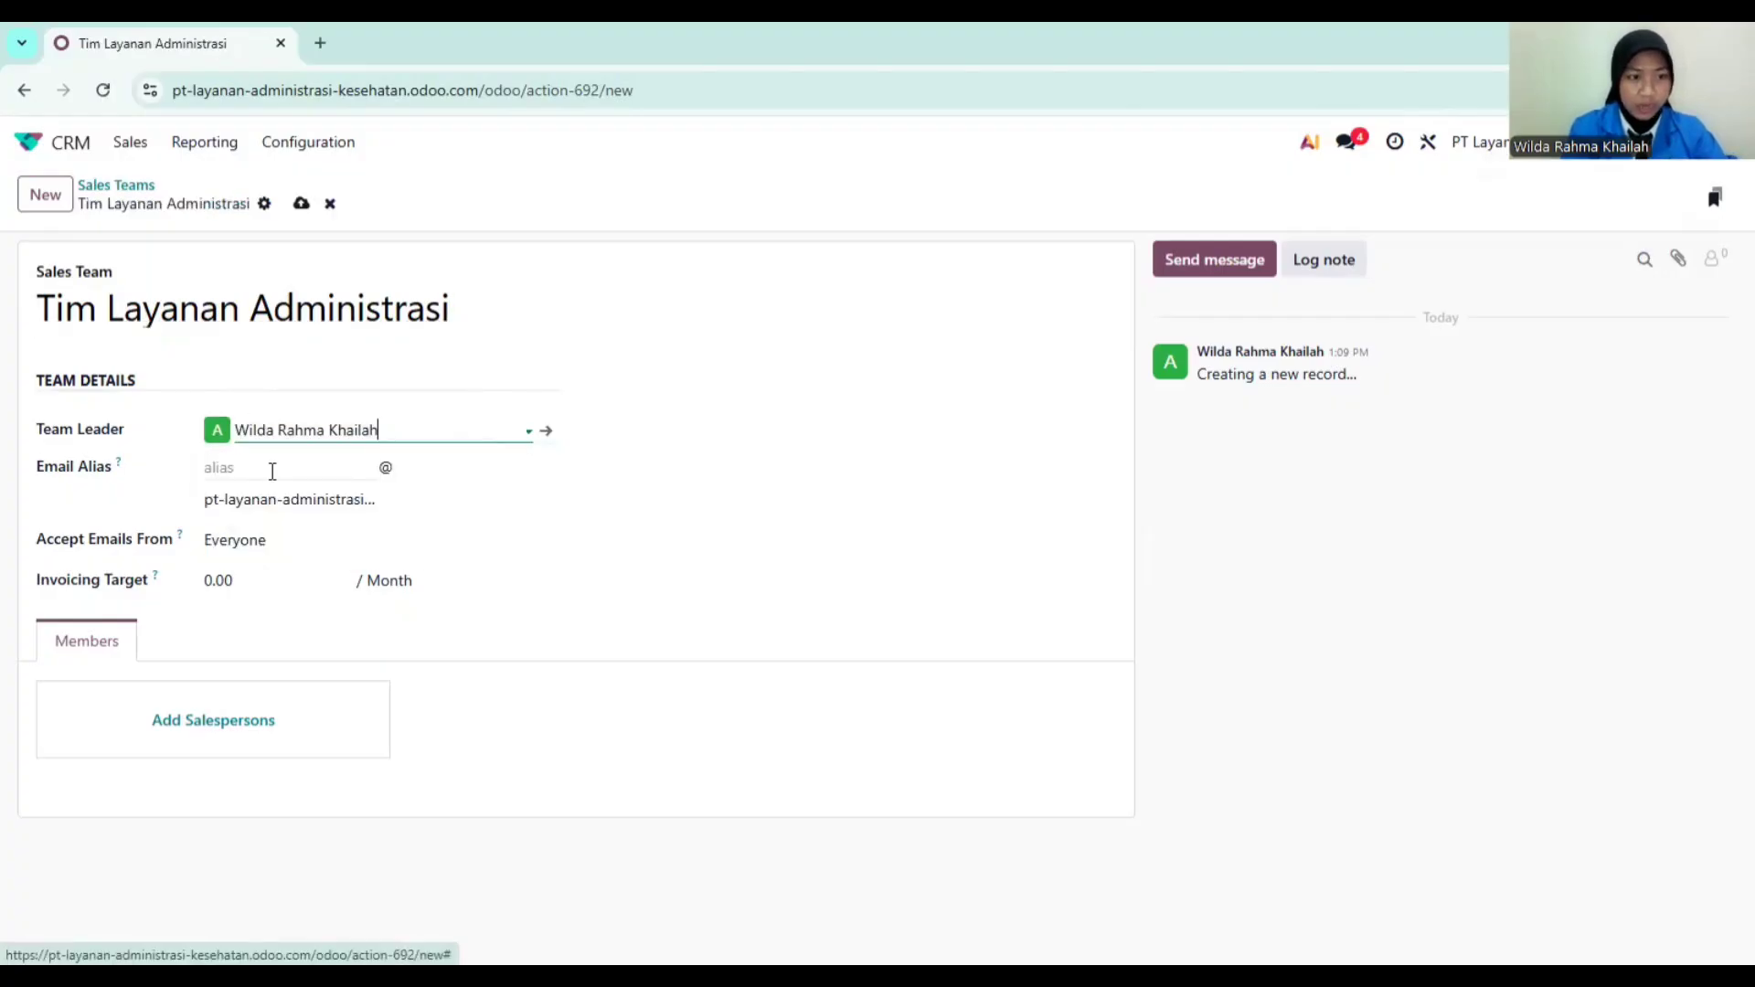
pyautogui.click(259, 467)
pyautogui.write('crm')
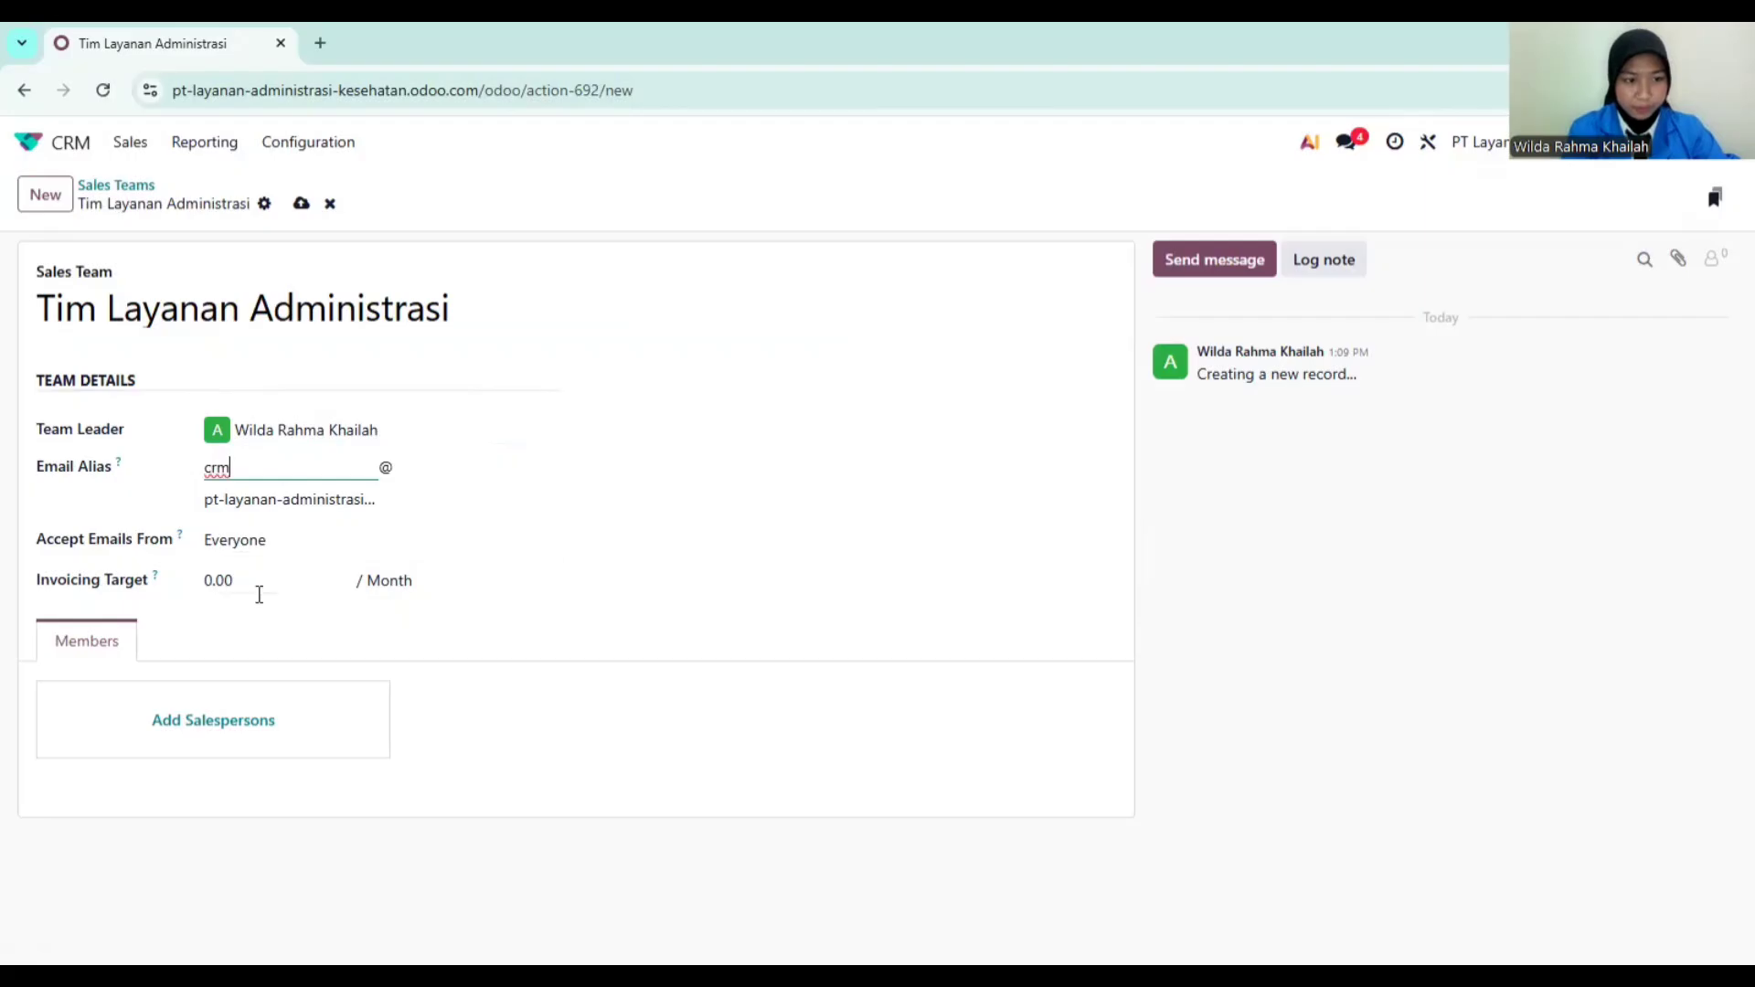
pyautogui.click(301, 204)
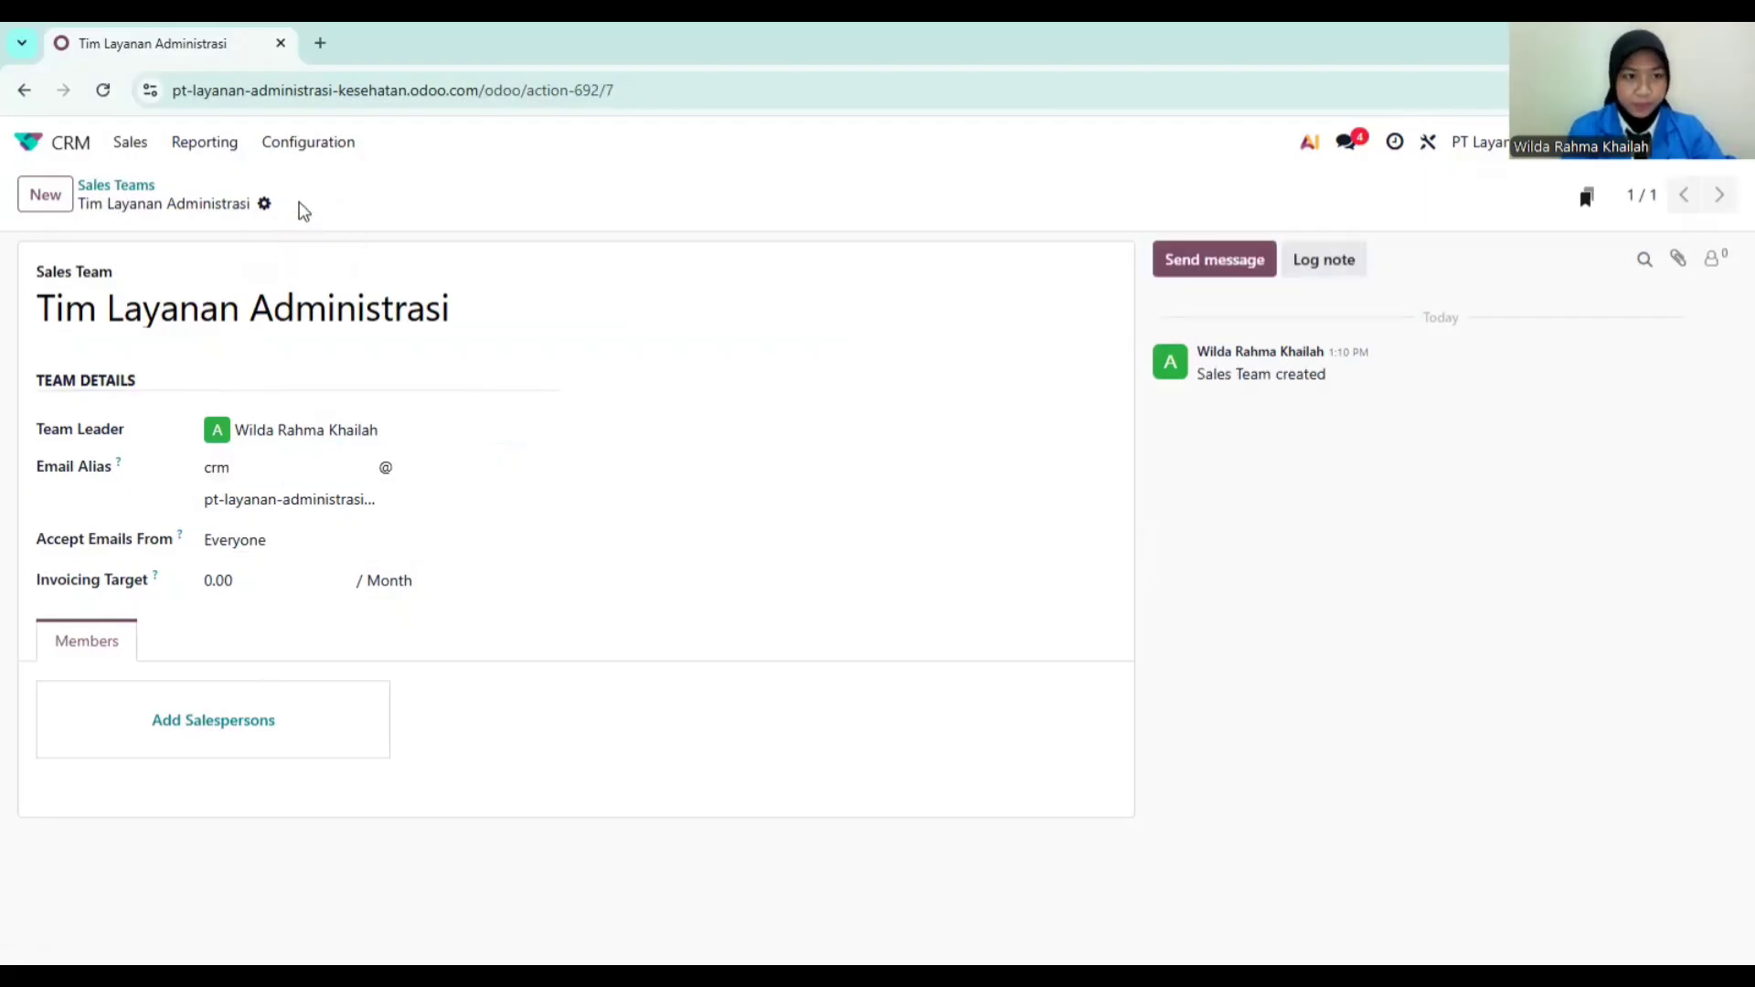
pyautogui.click(114, 185)
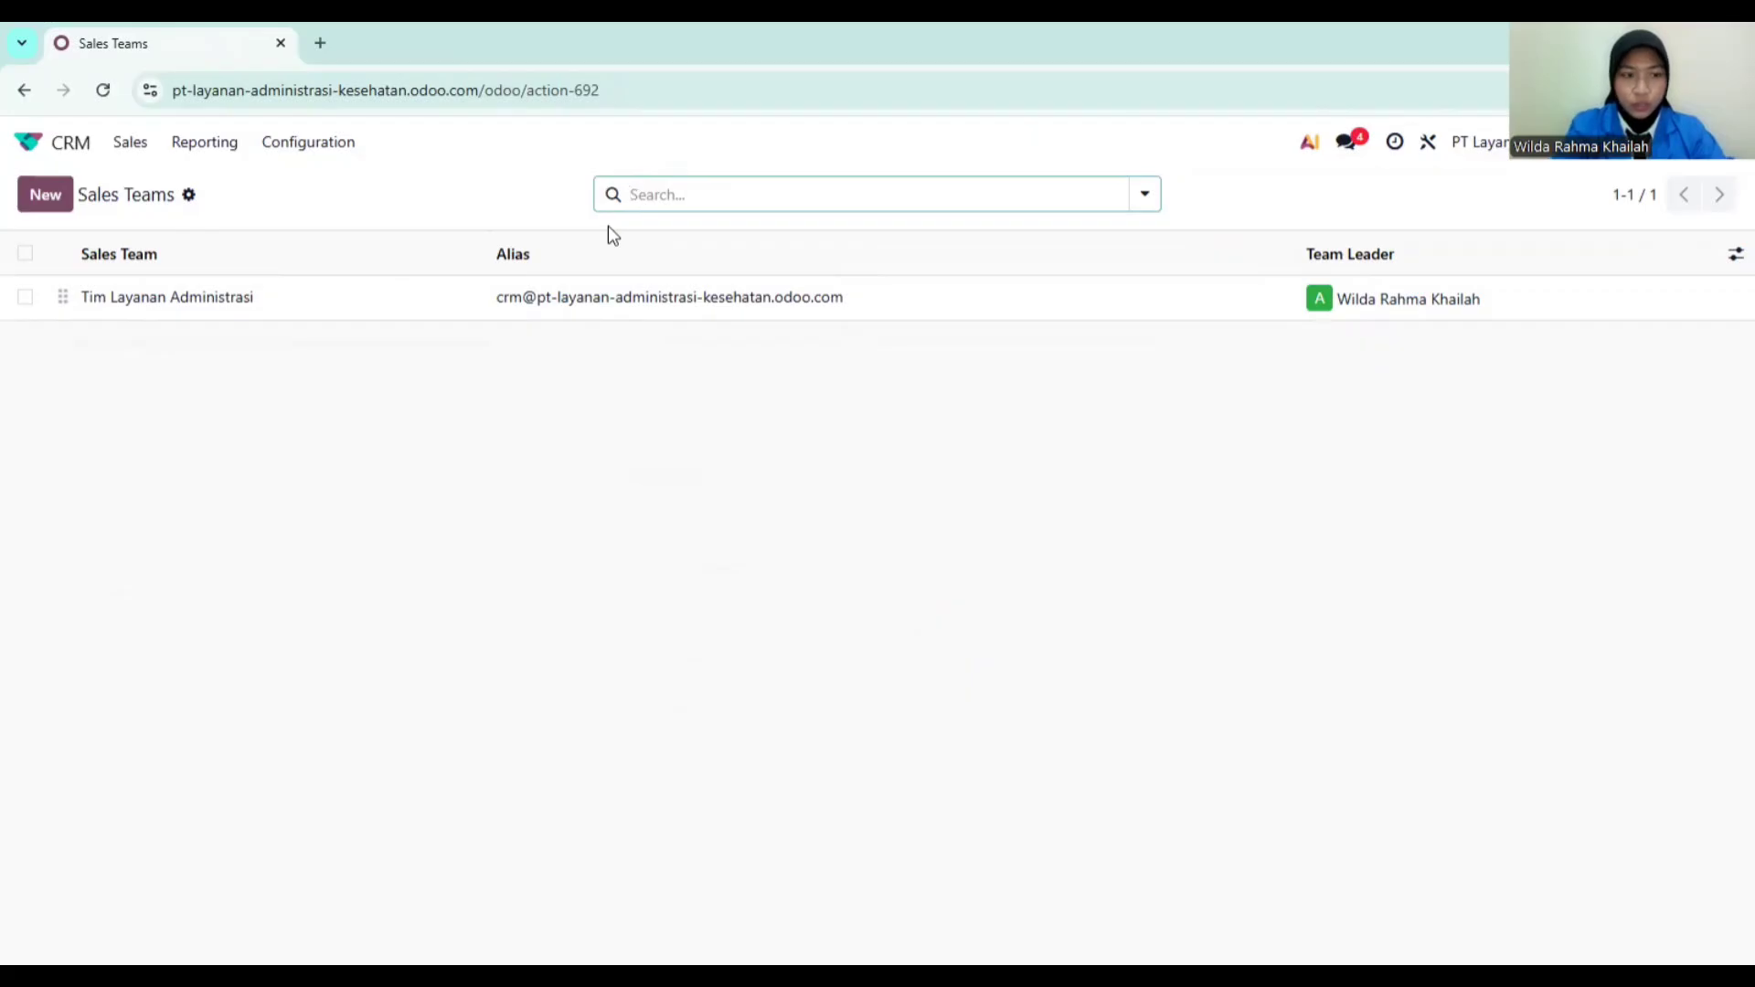
pyautogui.moveTo(676, 266)
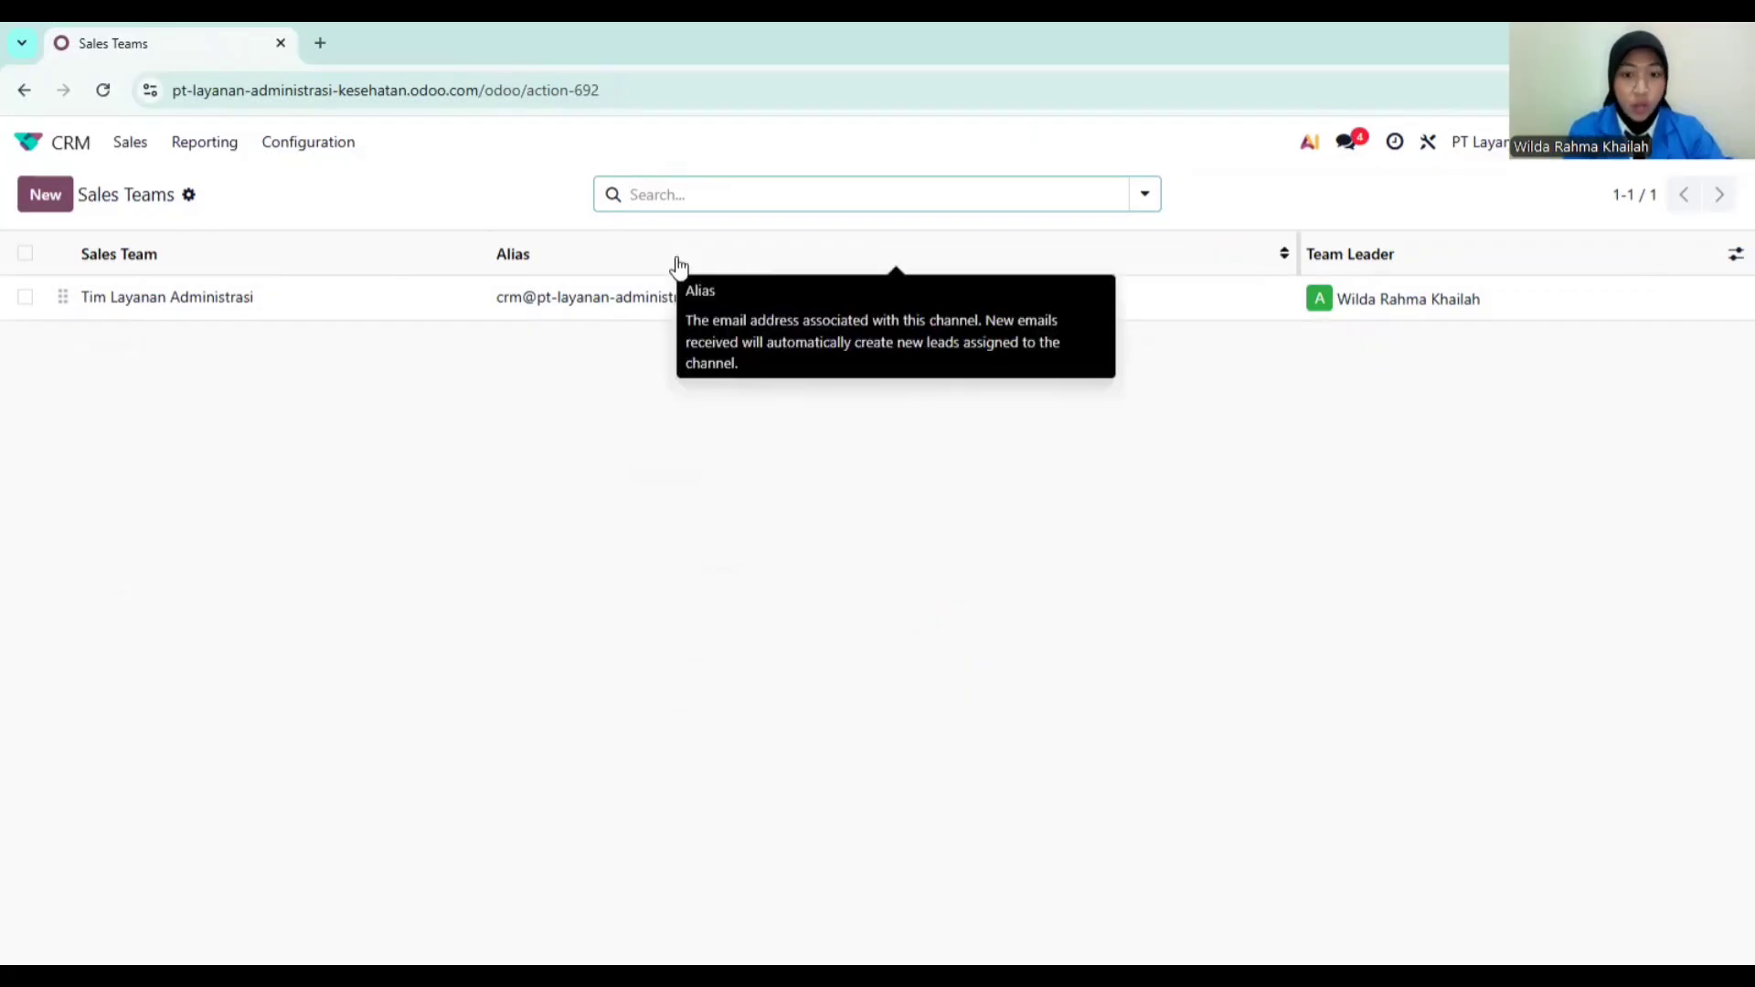
pyautogui.click(113, 146)
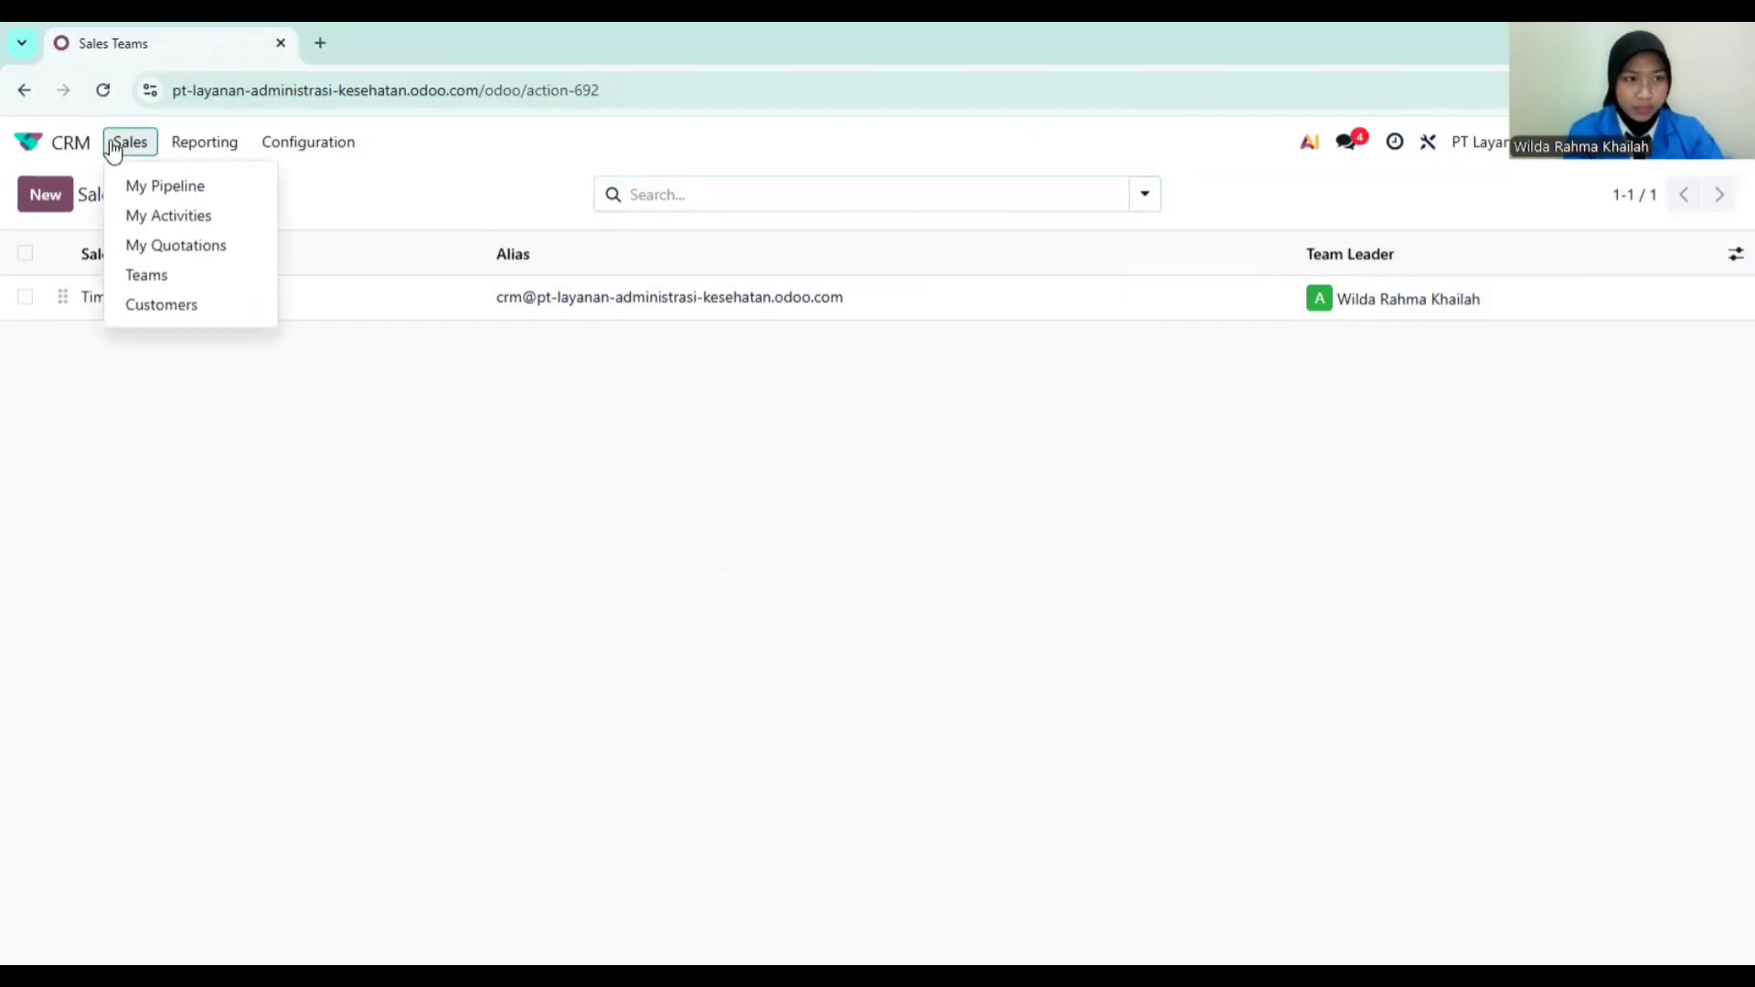
# Step: Start a new pipeline opportunity for PT Klien Sejahtera with its contact person
pyautogui.click(171, 188)
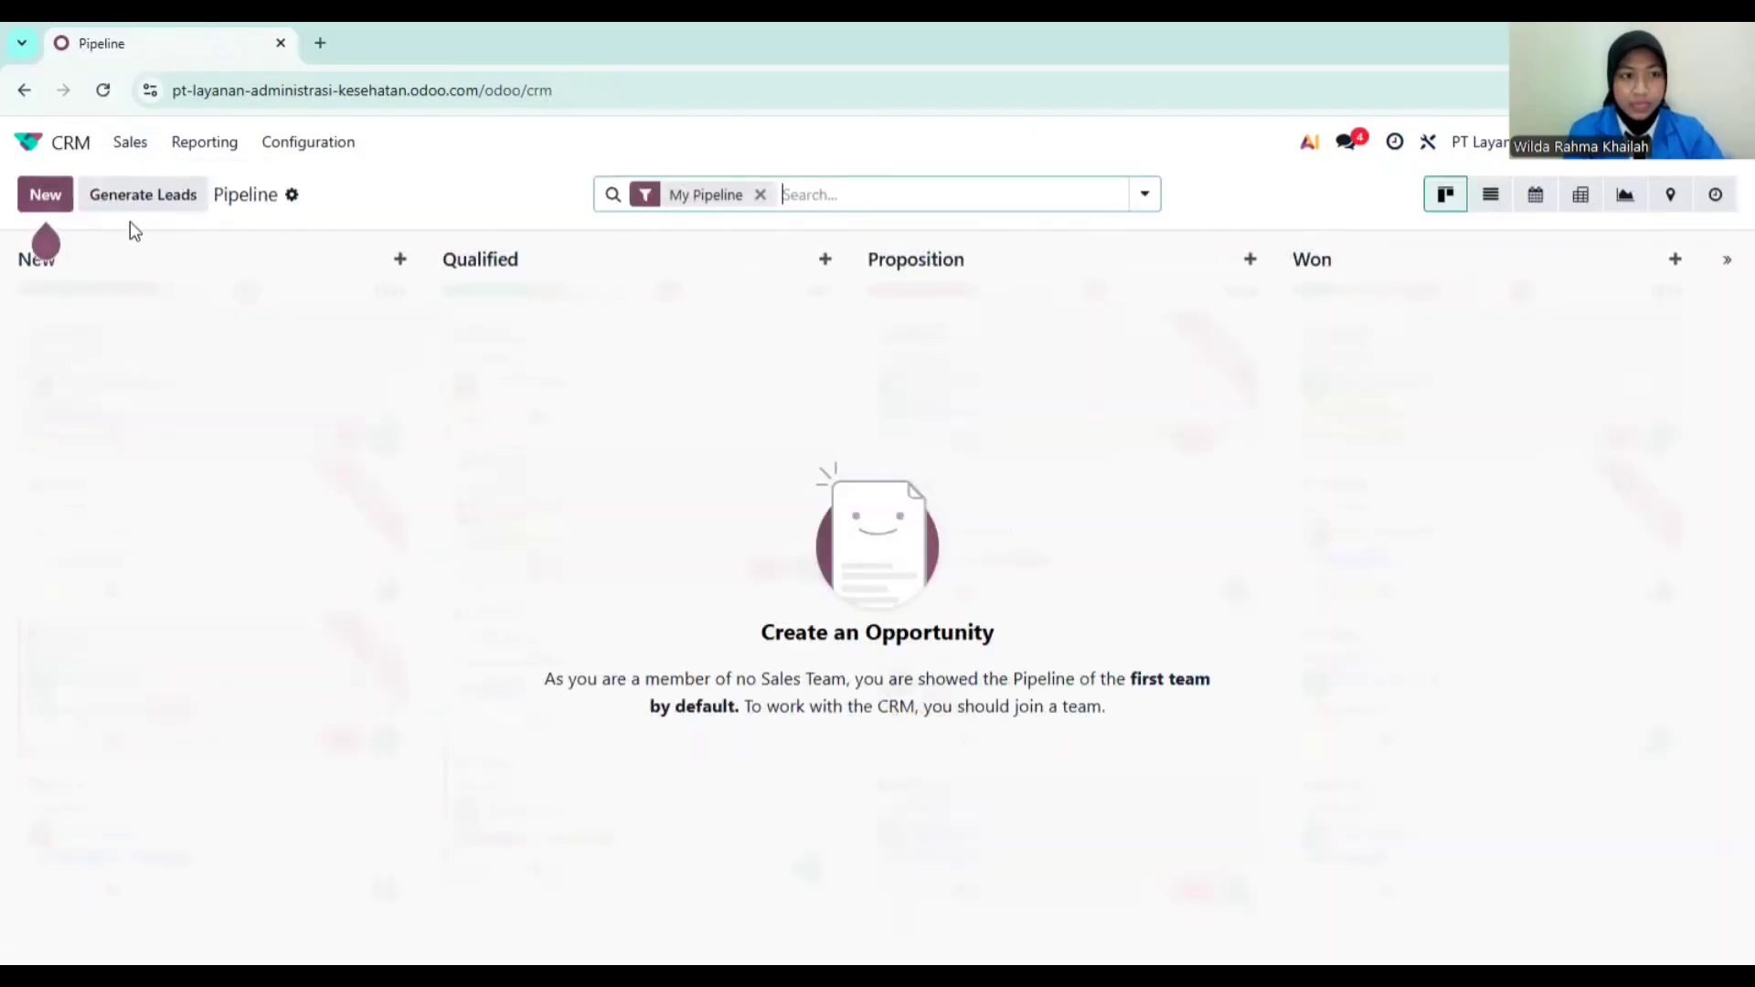
pyautogui.click(62, 201)
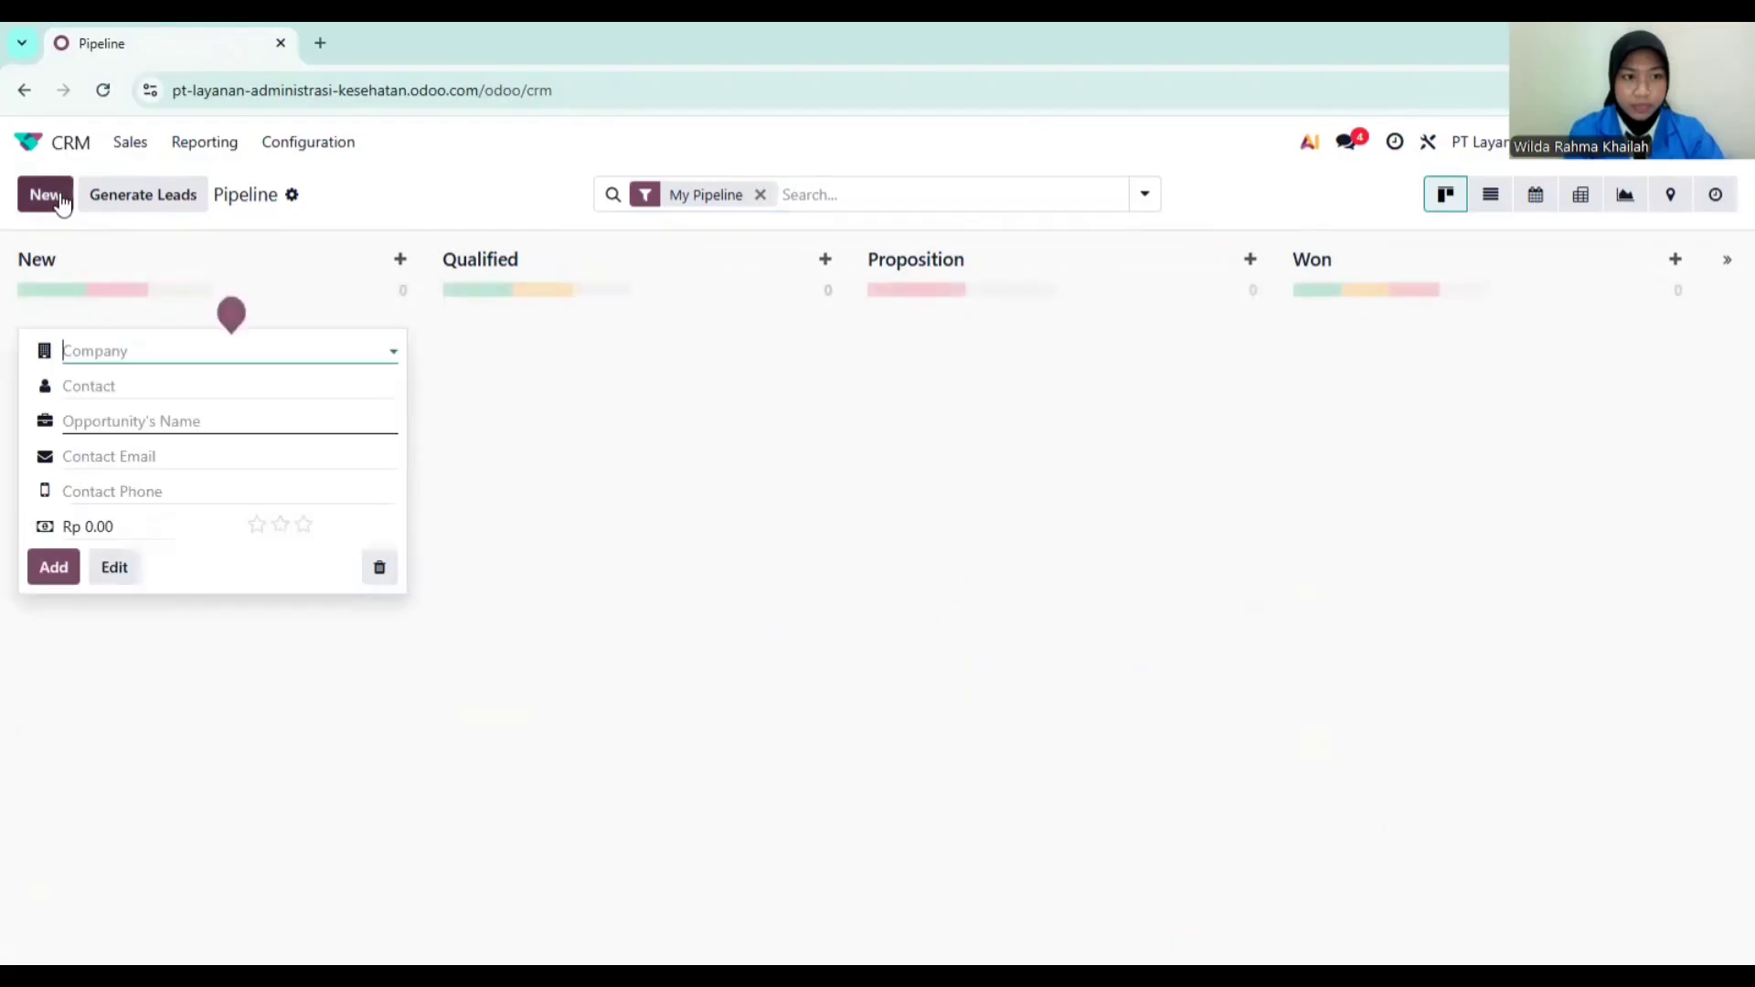
pyautogui.write('PT')
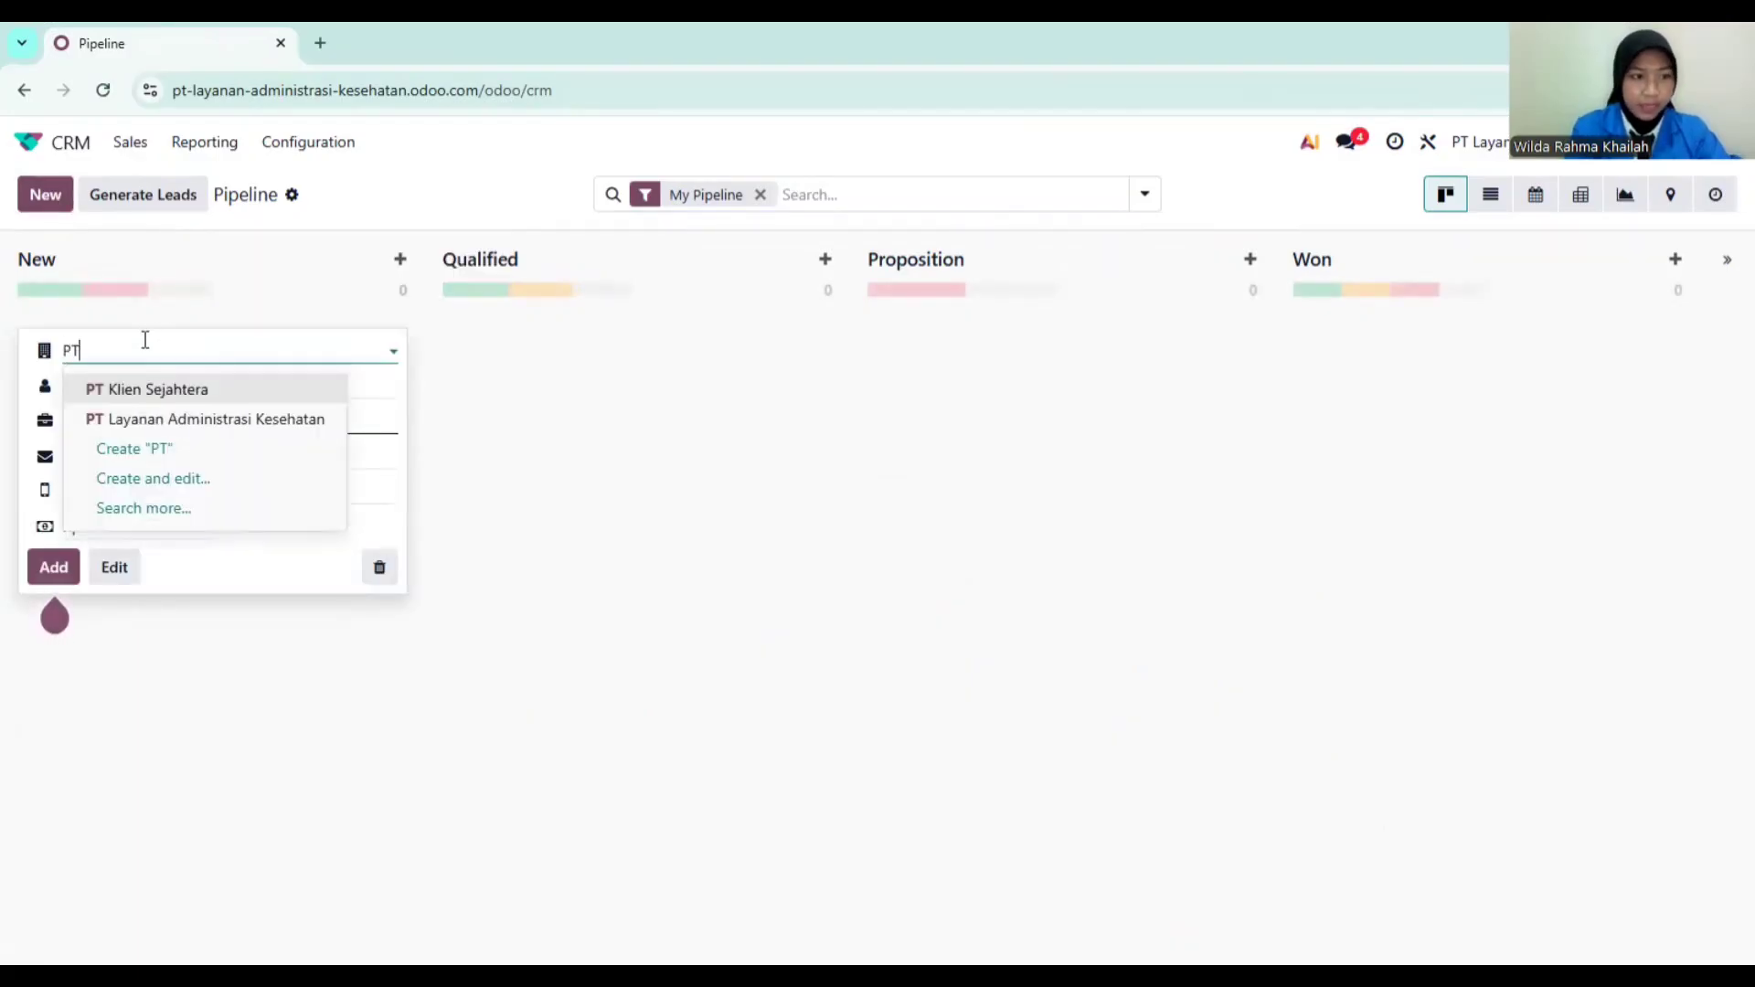
pyautogui.click(149, 389)
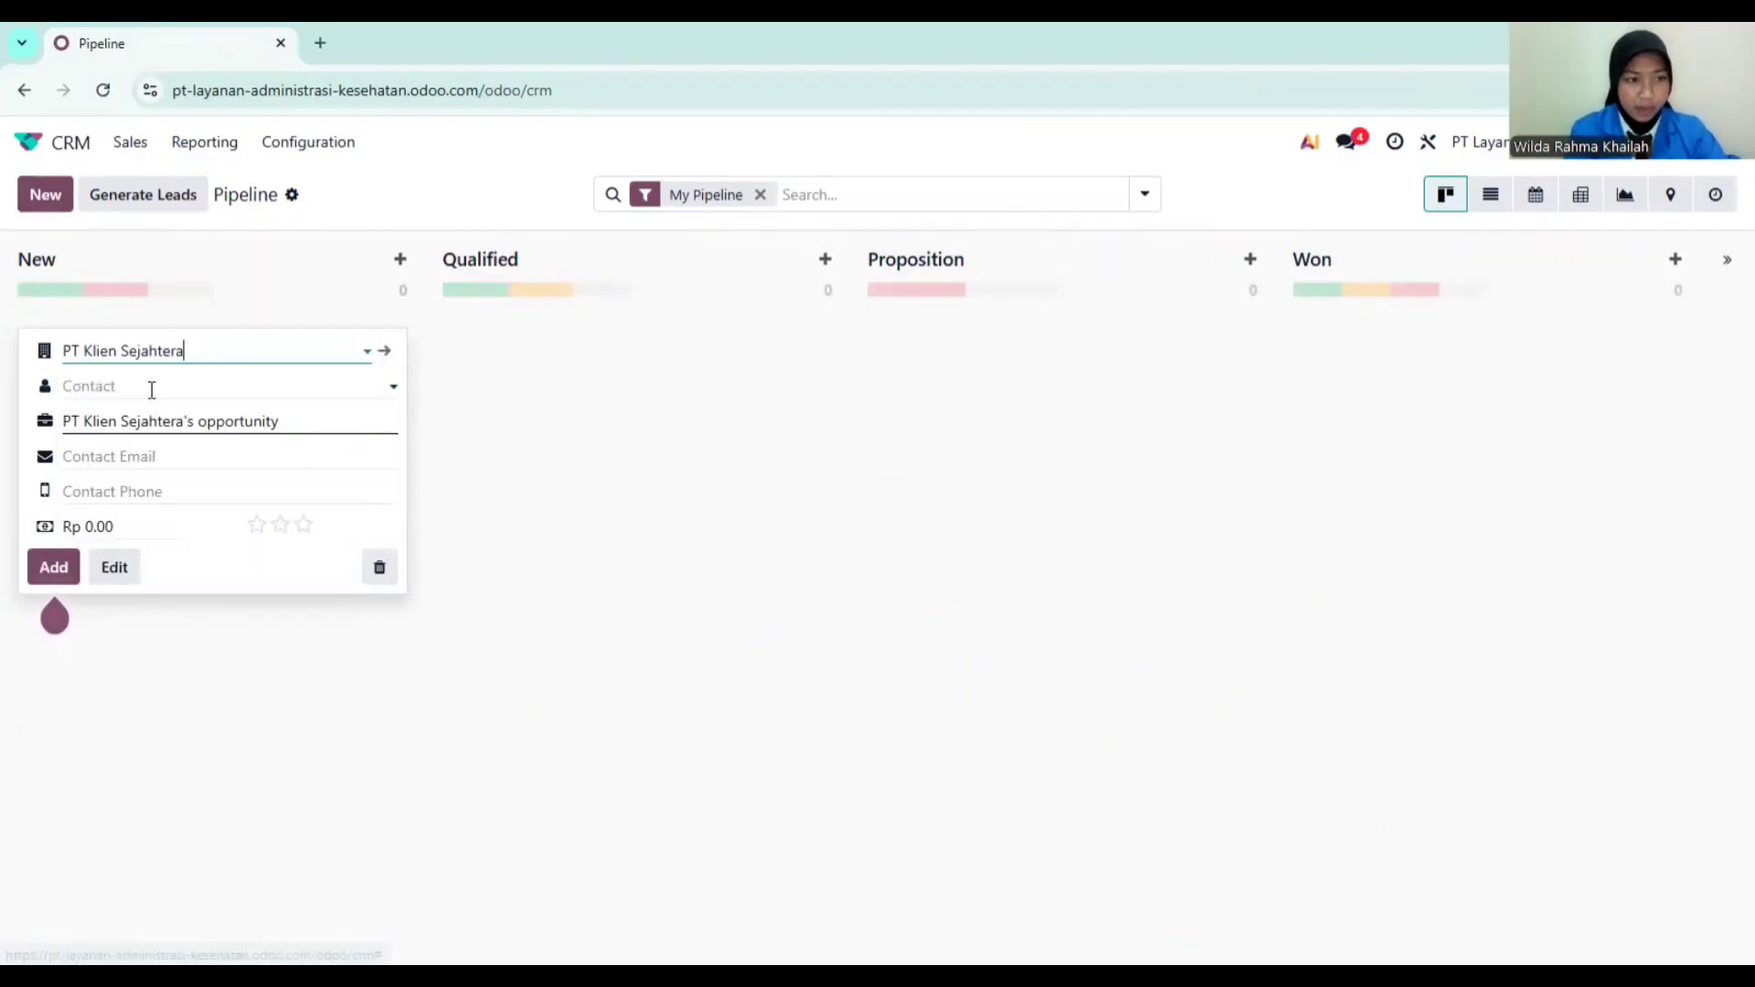
pyautogui.click(180, 385)
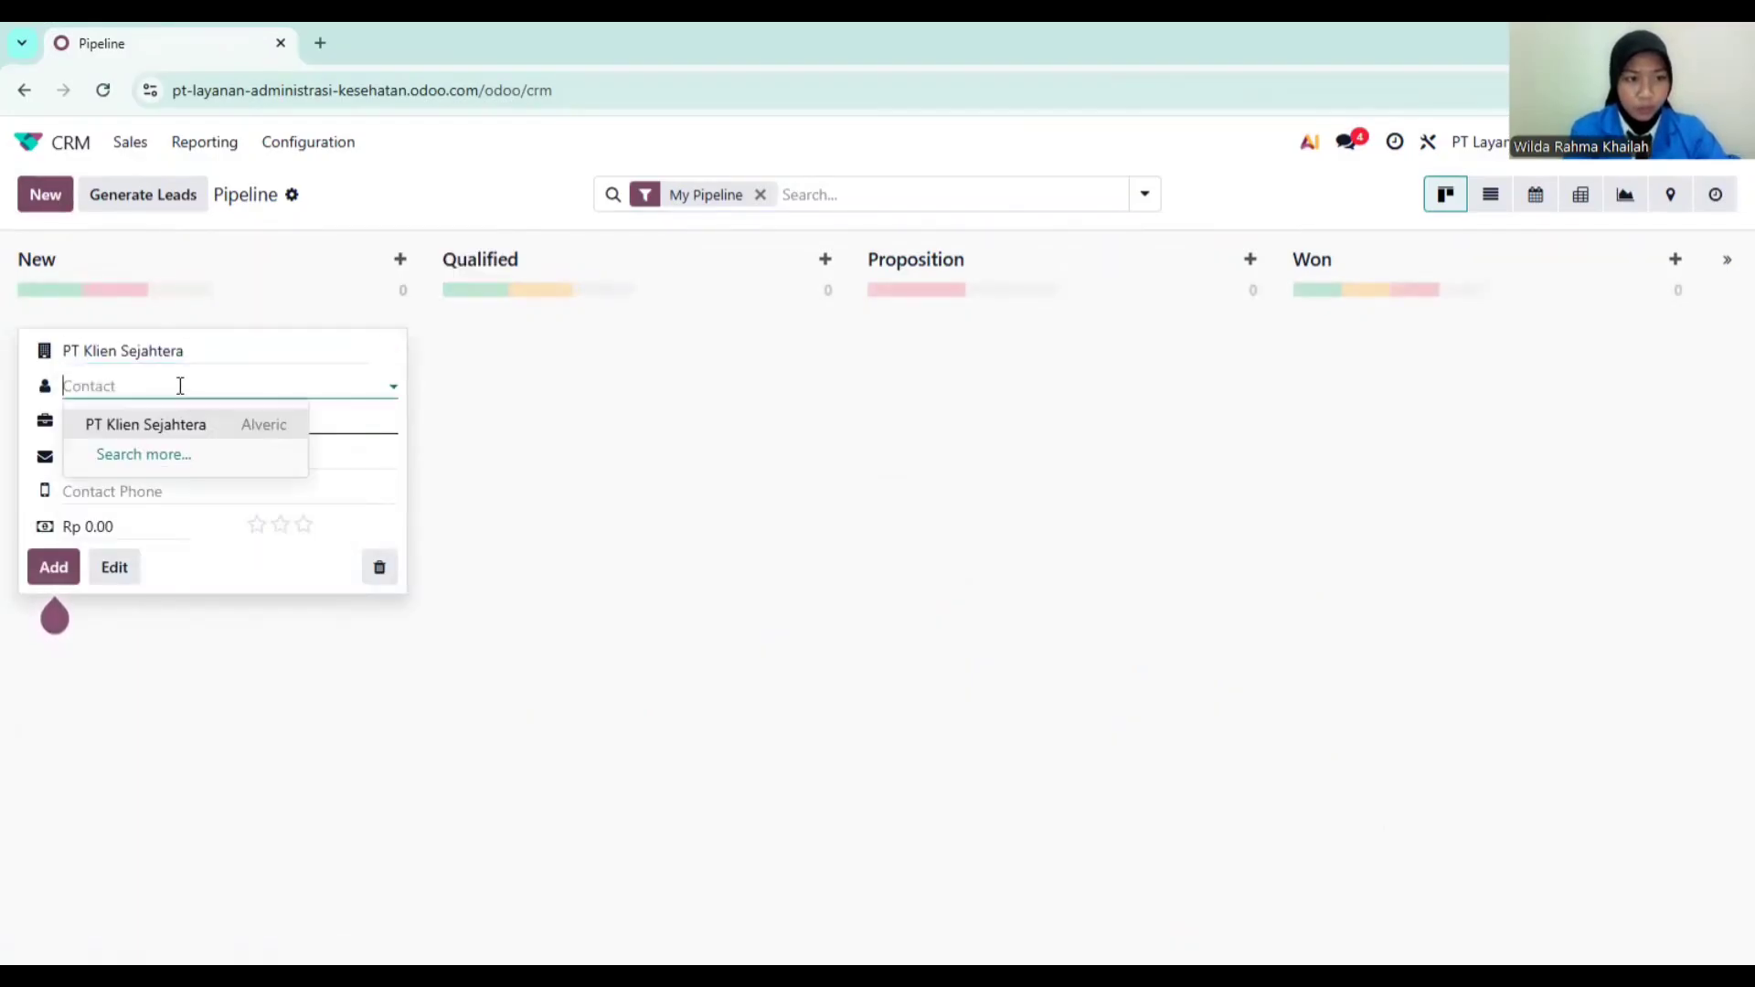
pyautogui.click(154, 426)
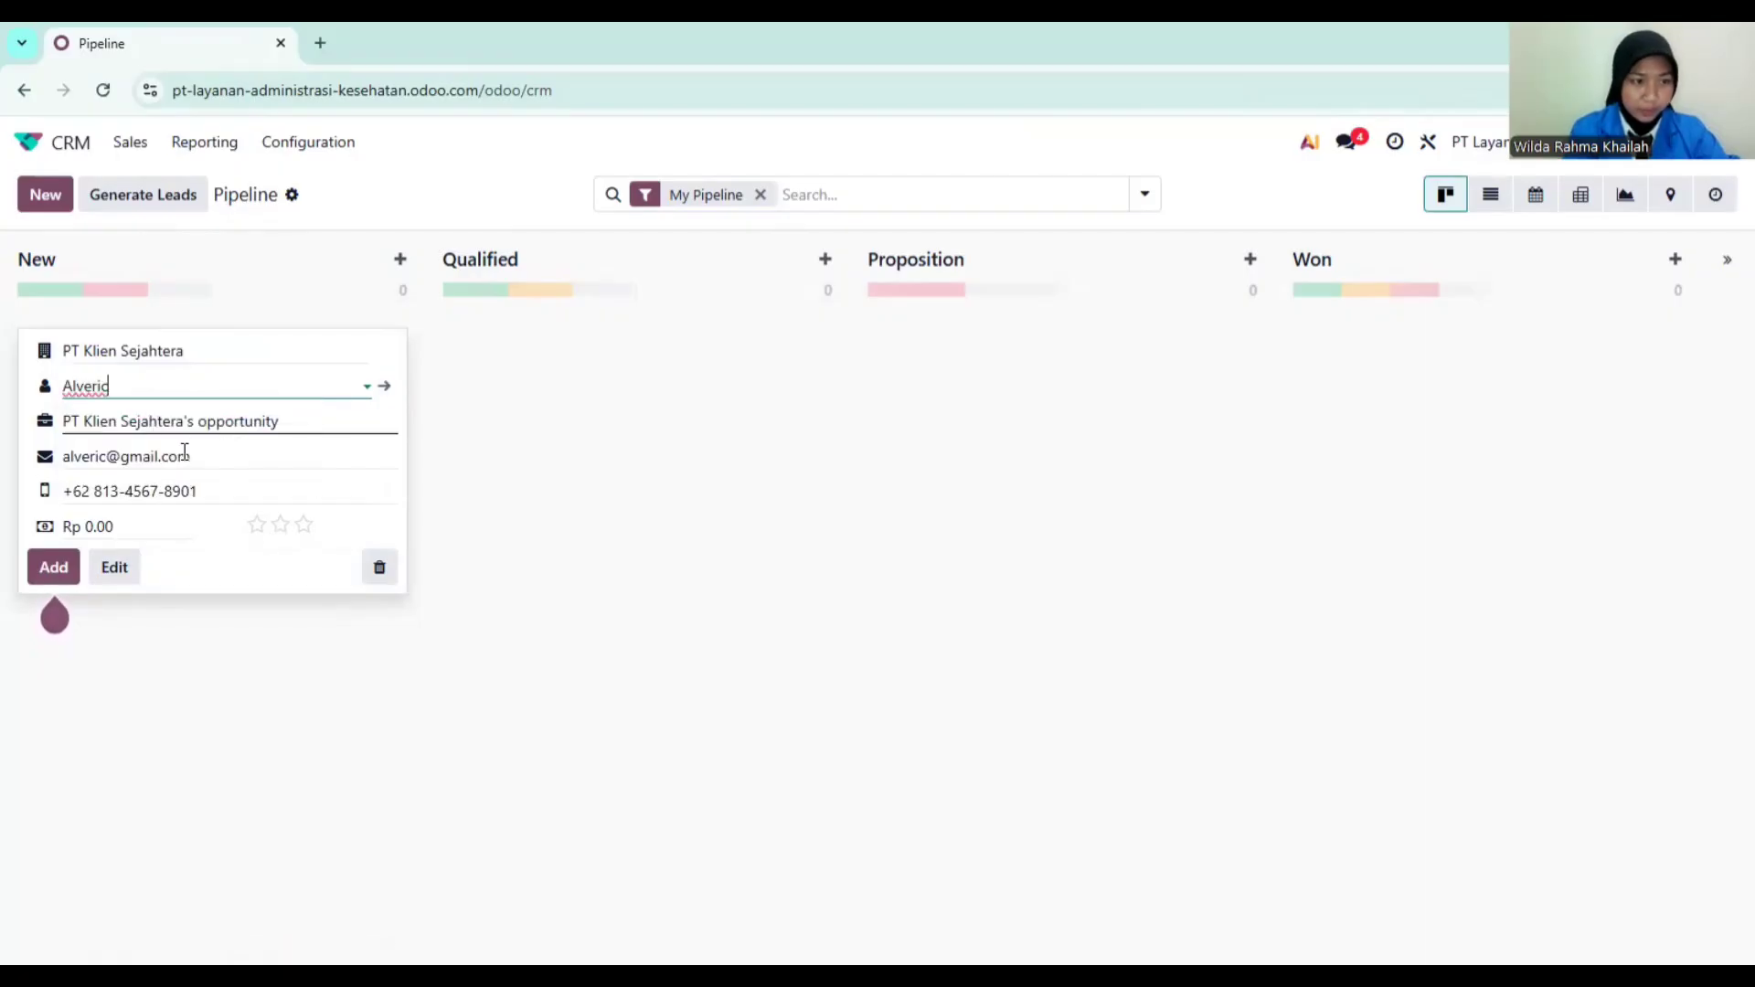
# Step: Name the opportunity 'Kerja Sama Layanan Administrasi Kesehatan' with expected revenue 150000000
pyautogui.moveTo(285, 422); pyautogui.dragTo(53, 422)
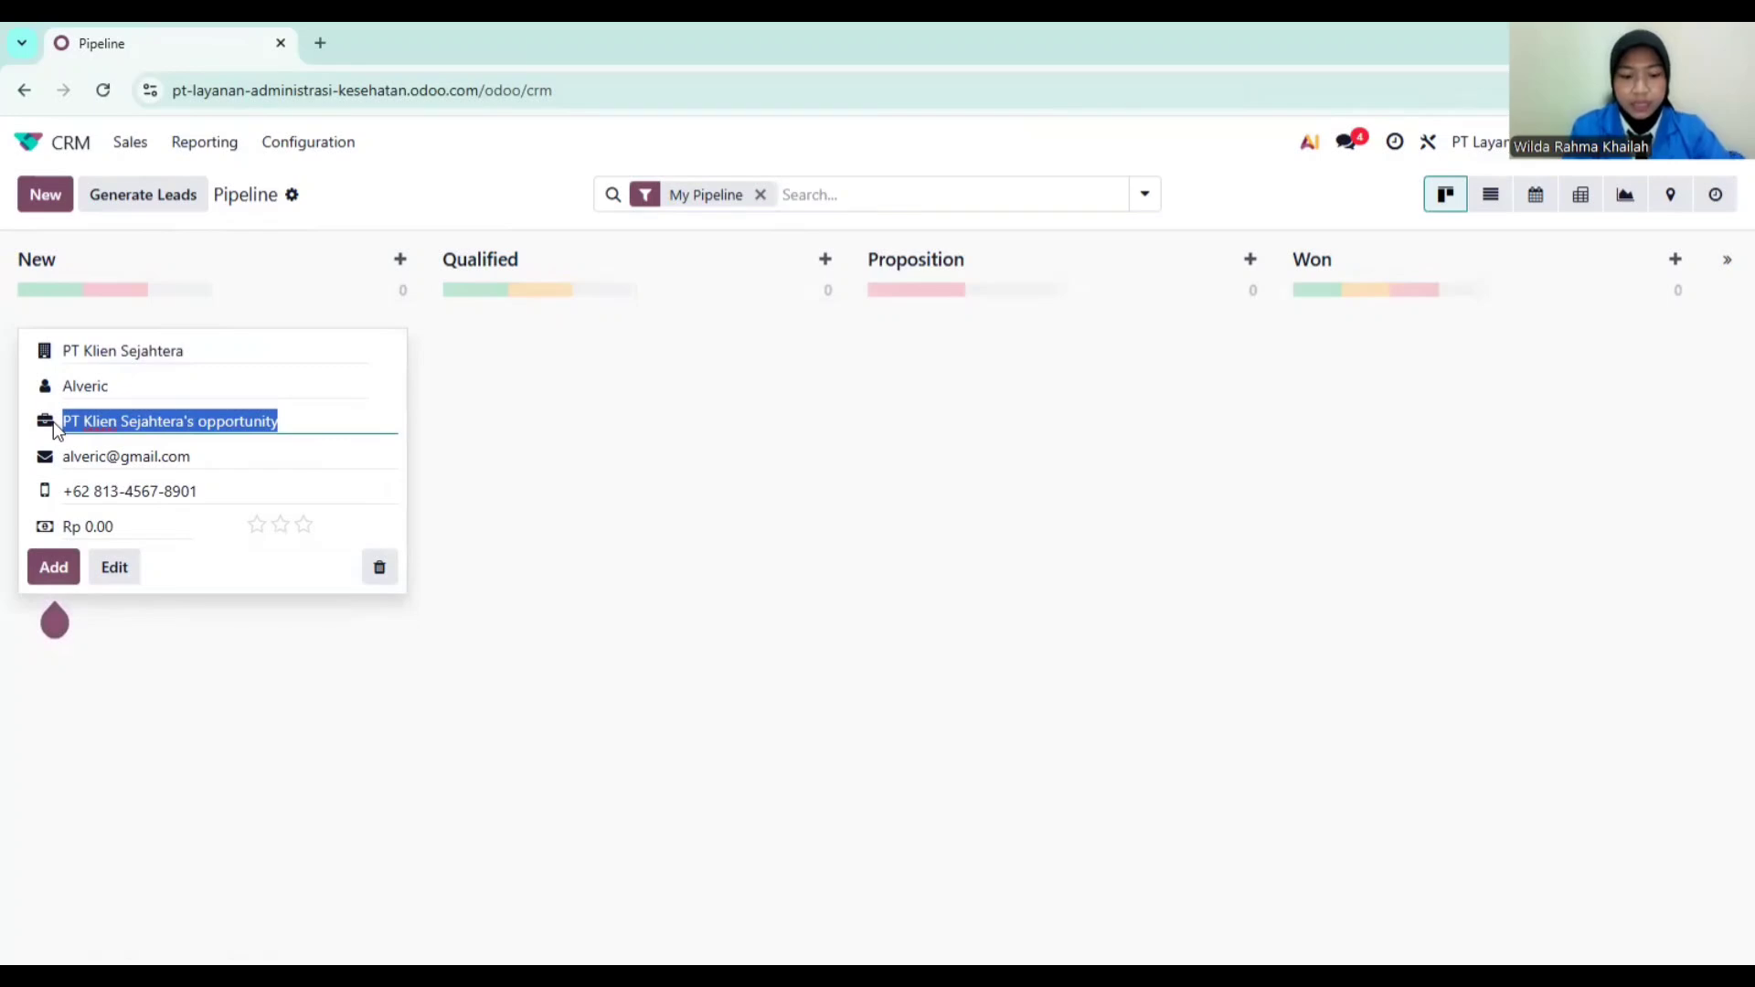
pyautogui.write('Kerja Sama ')
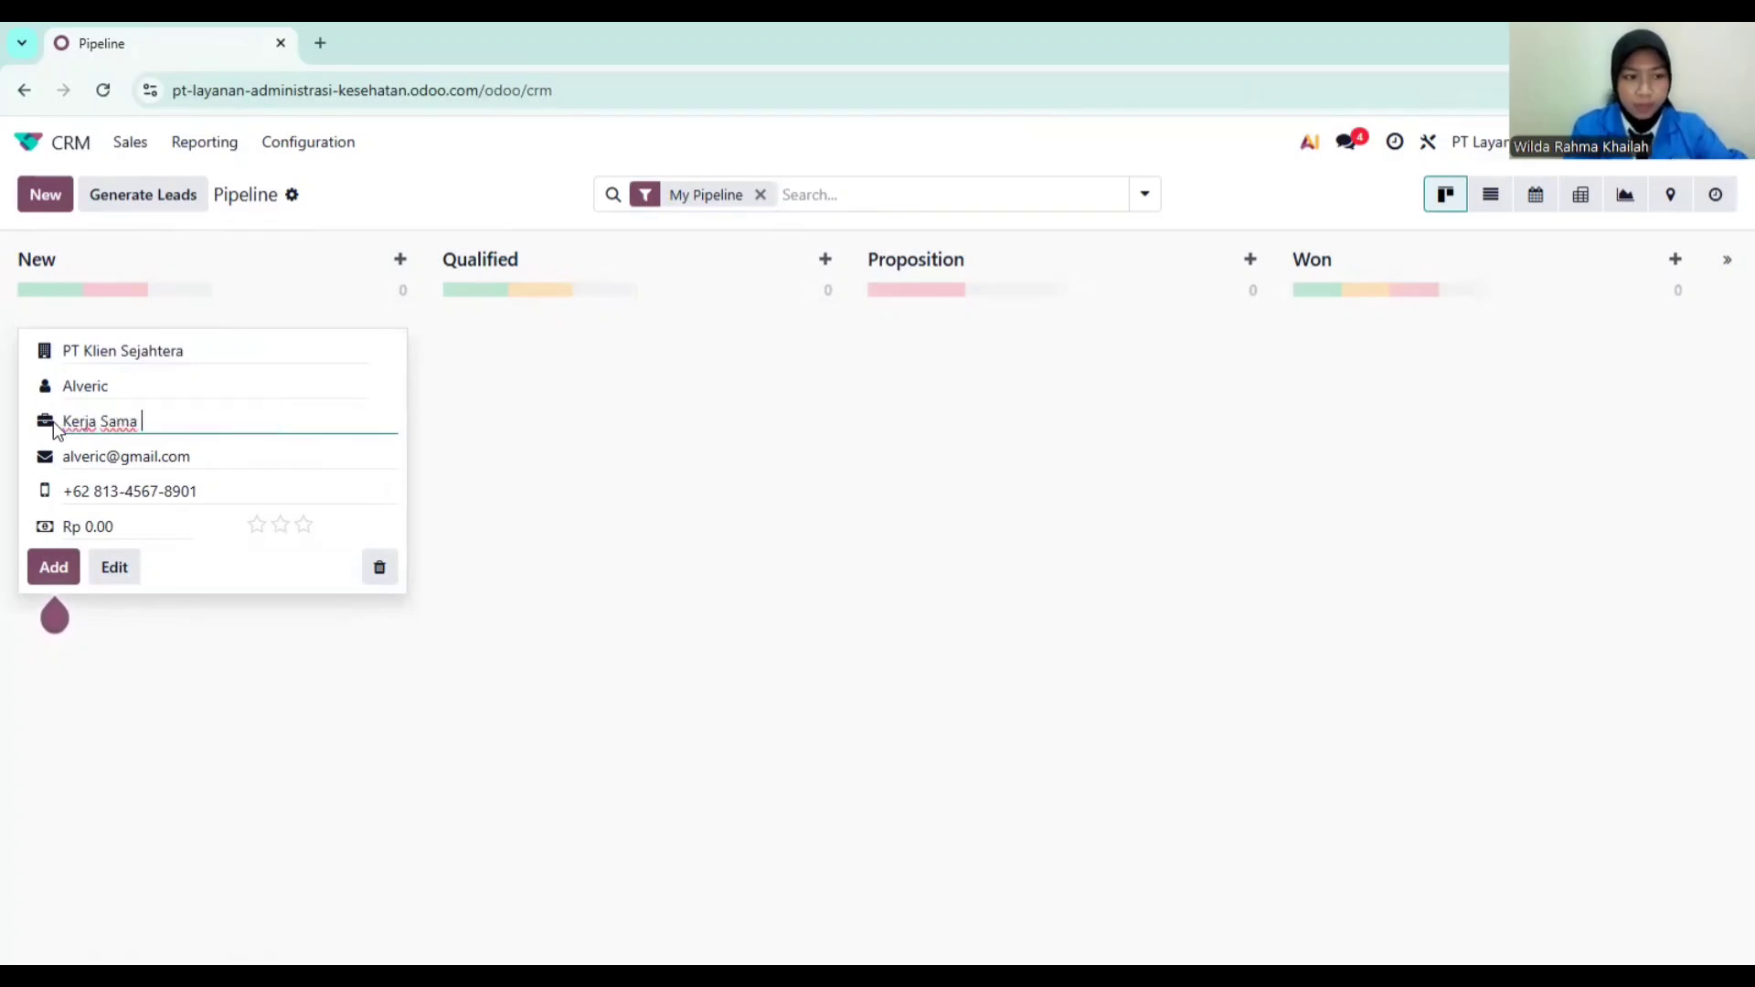
pyautogui.write('Layanan ')
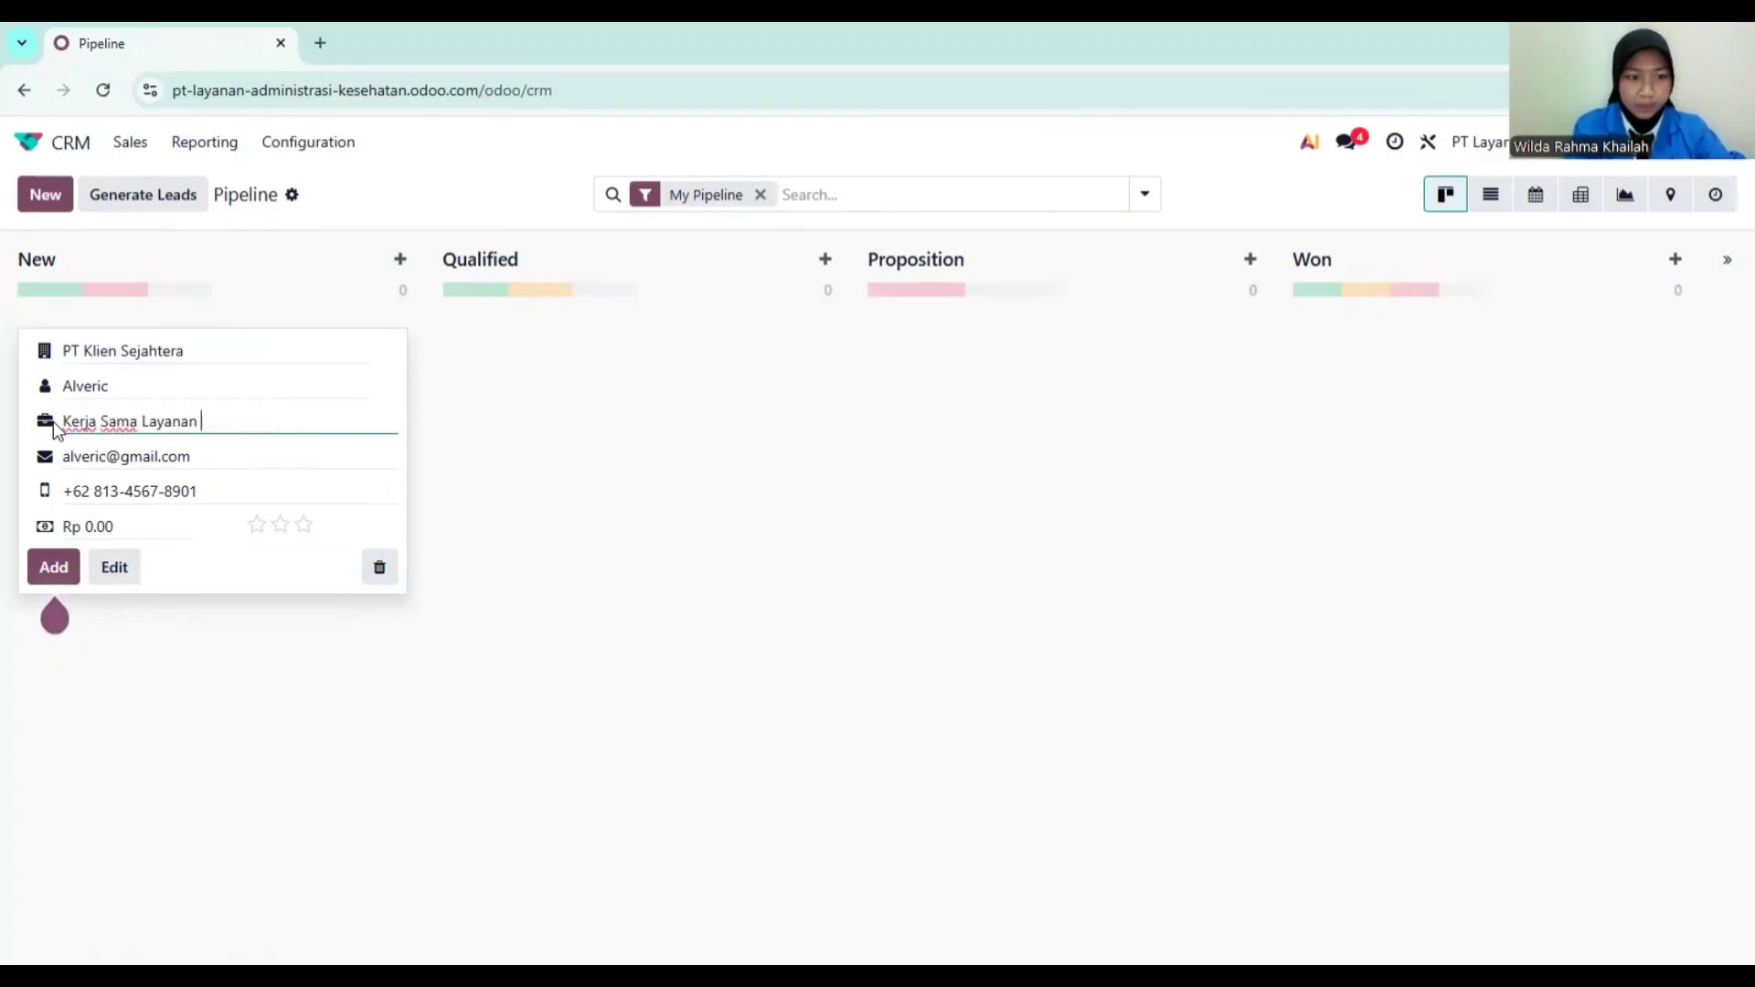
pyautogui.write('Administras')
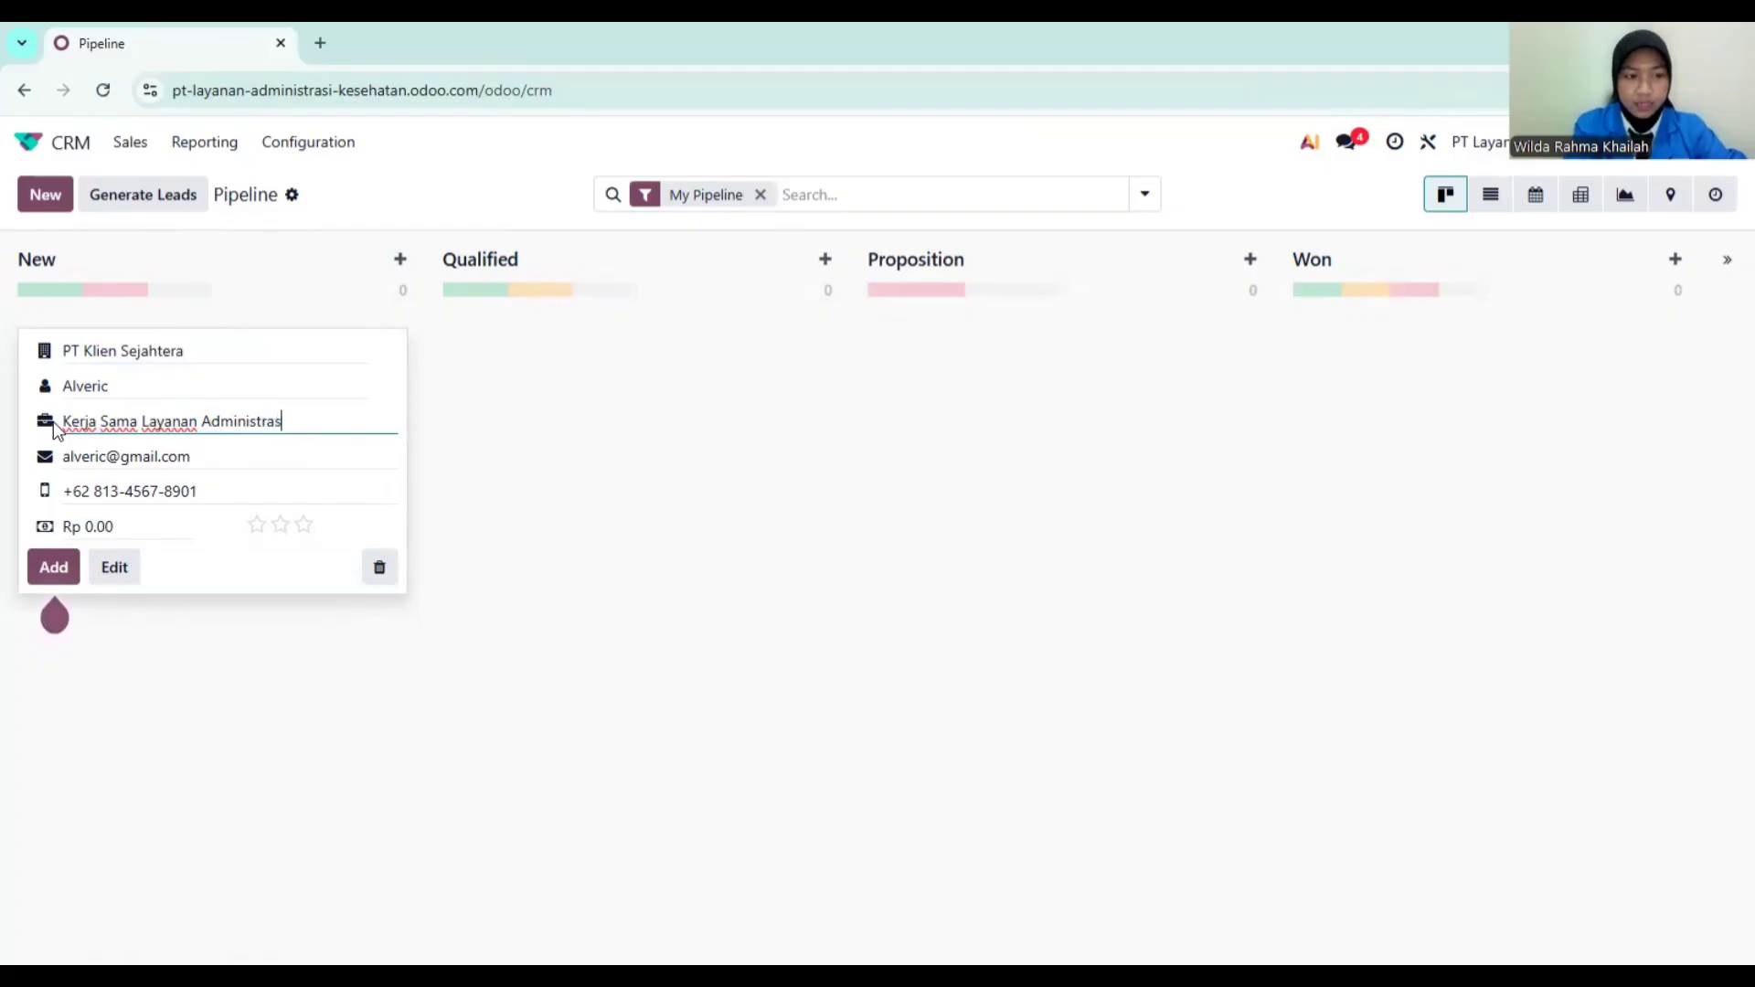
pyautogui.write('i K')
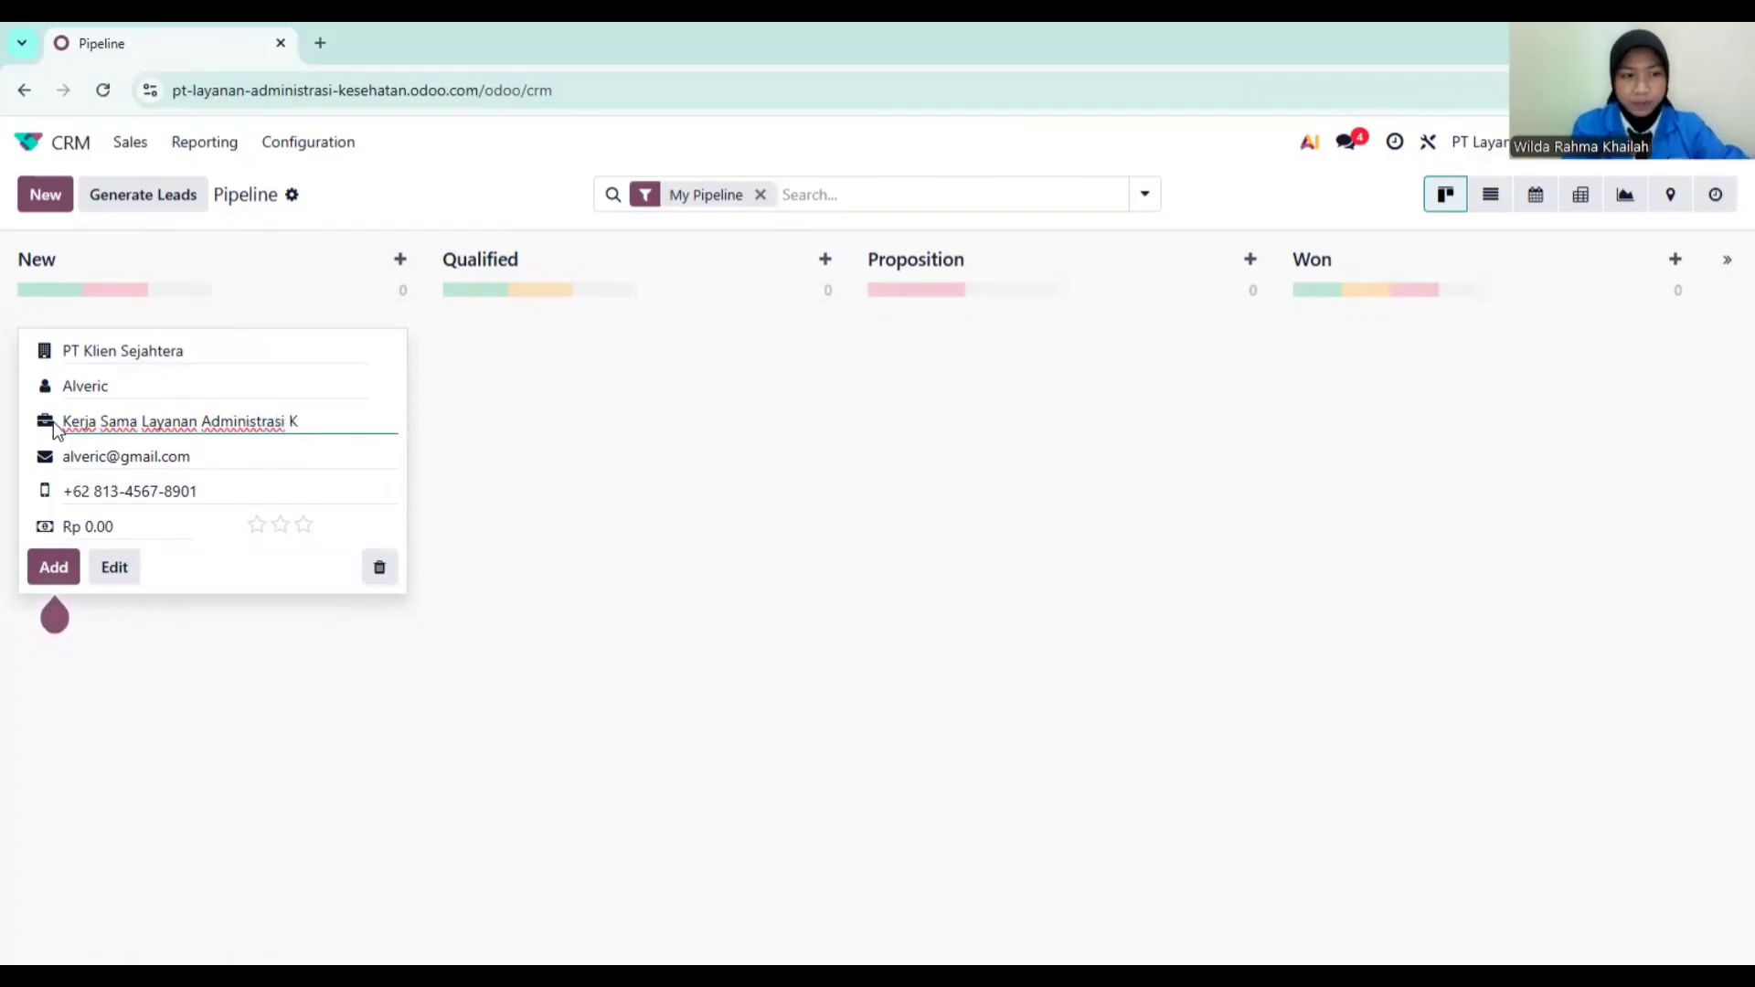
pyautogui.write('esehatan')
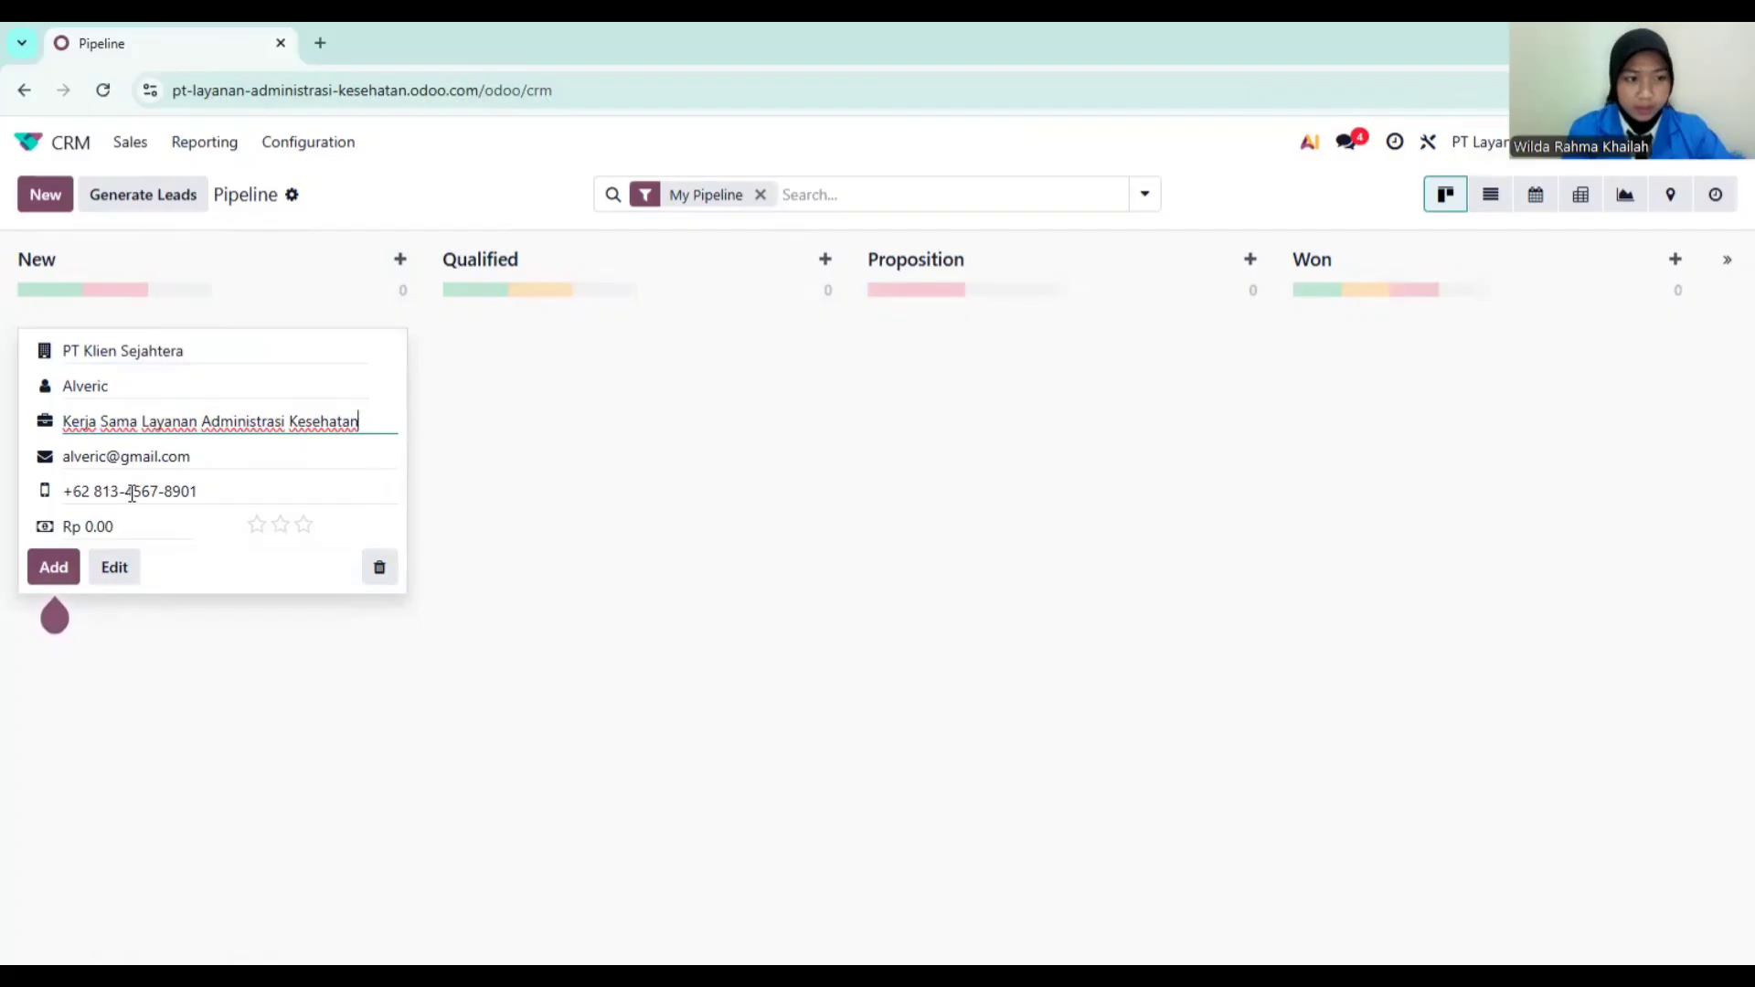
pyautogui.click(128, 525)
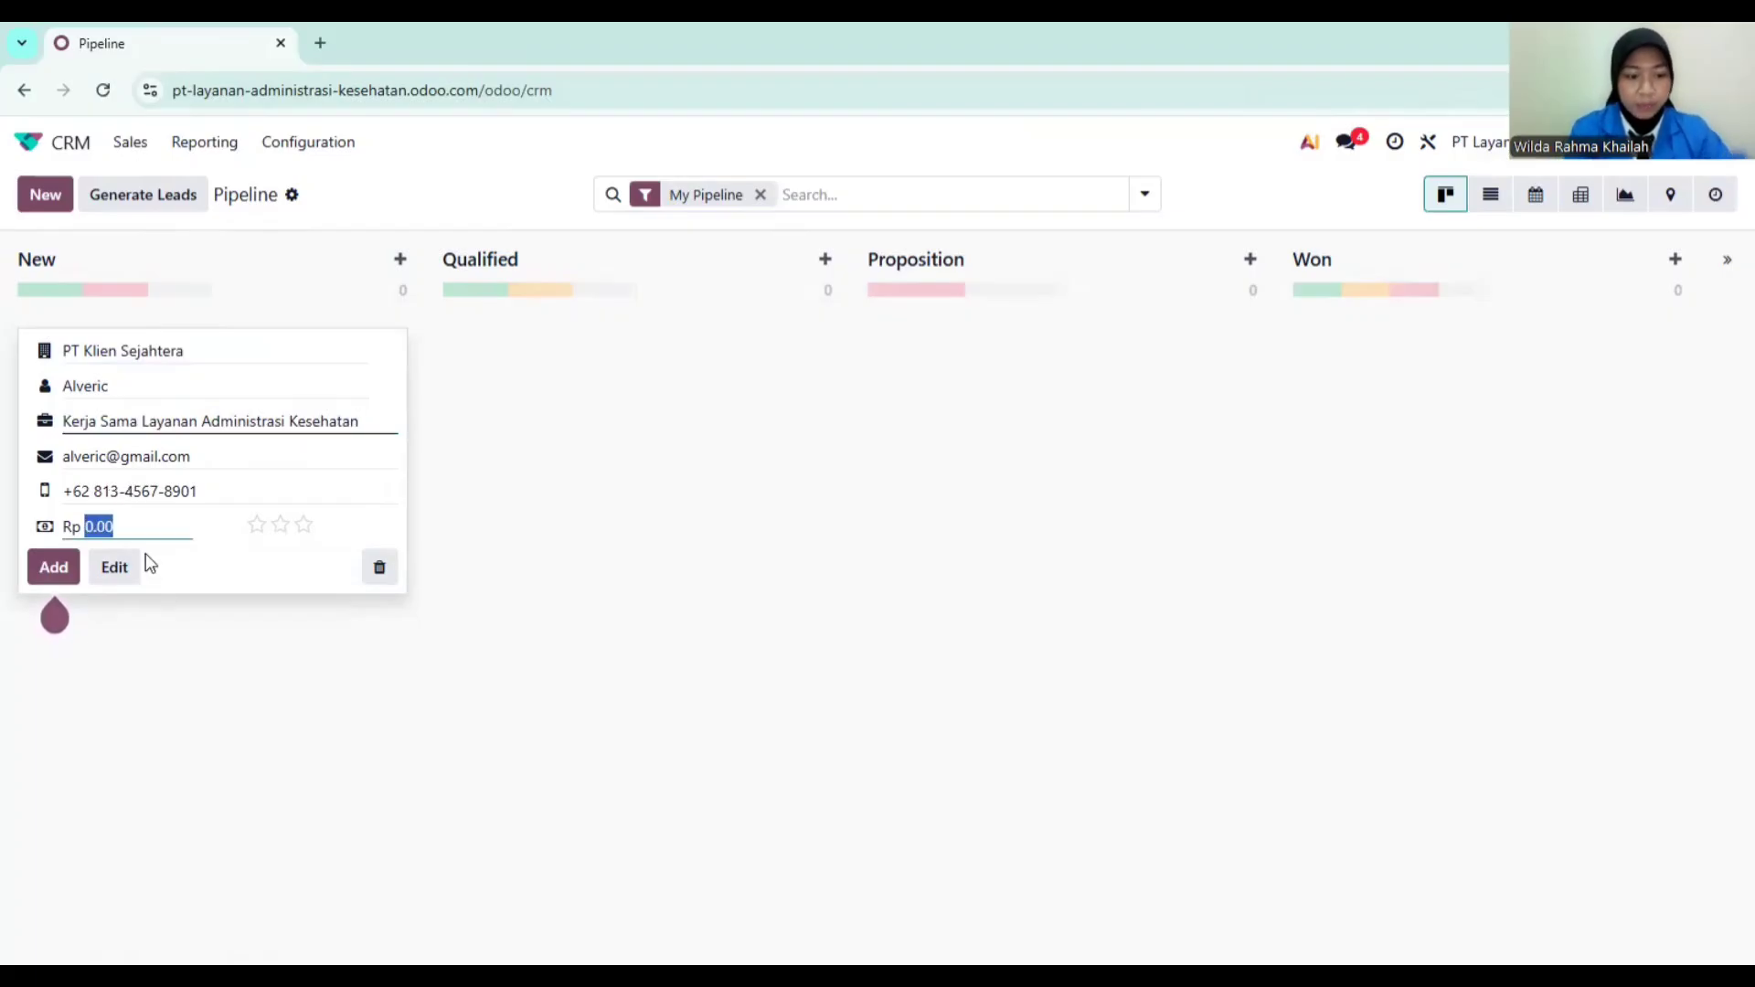
pyautogui.write('150')
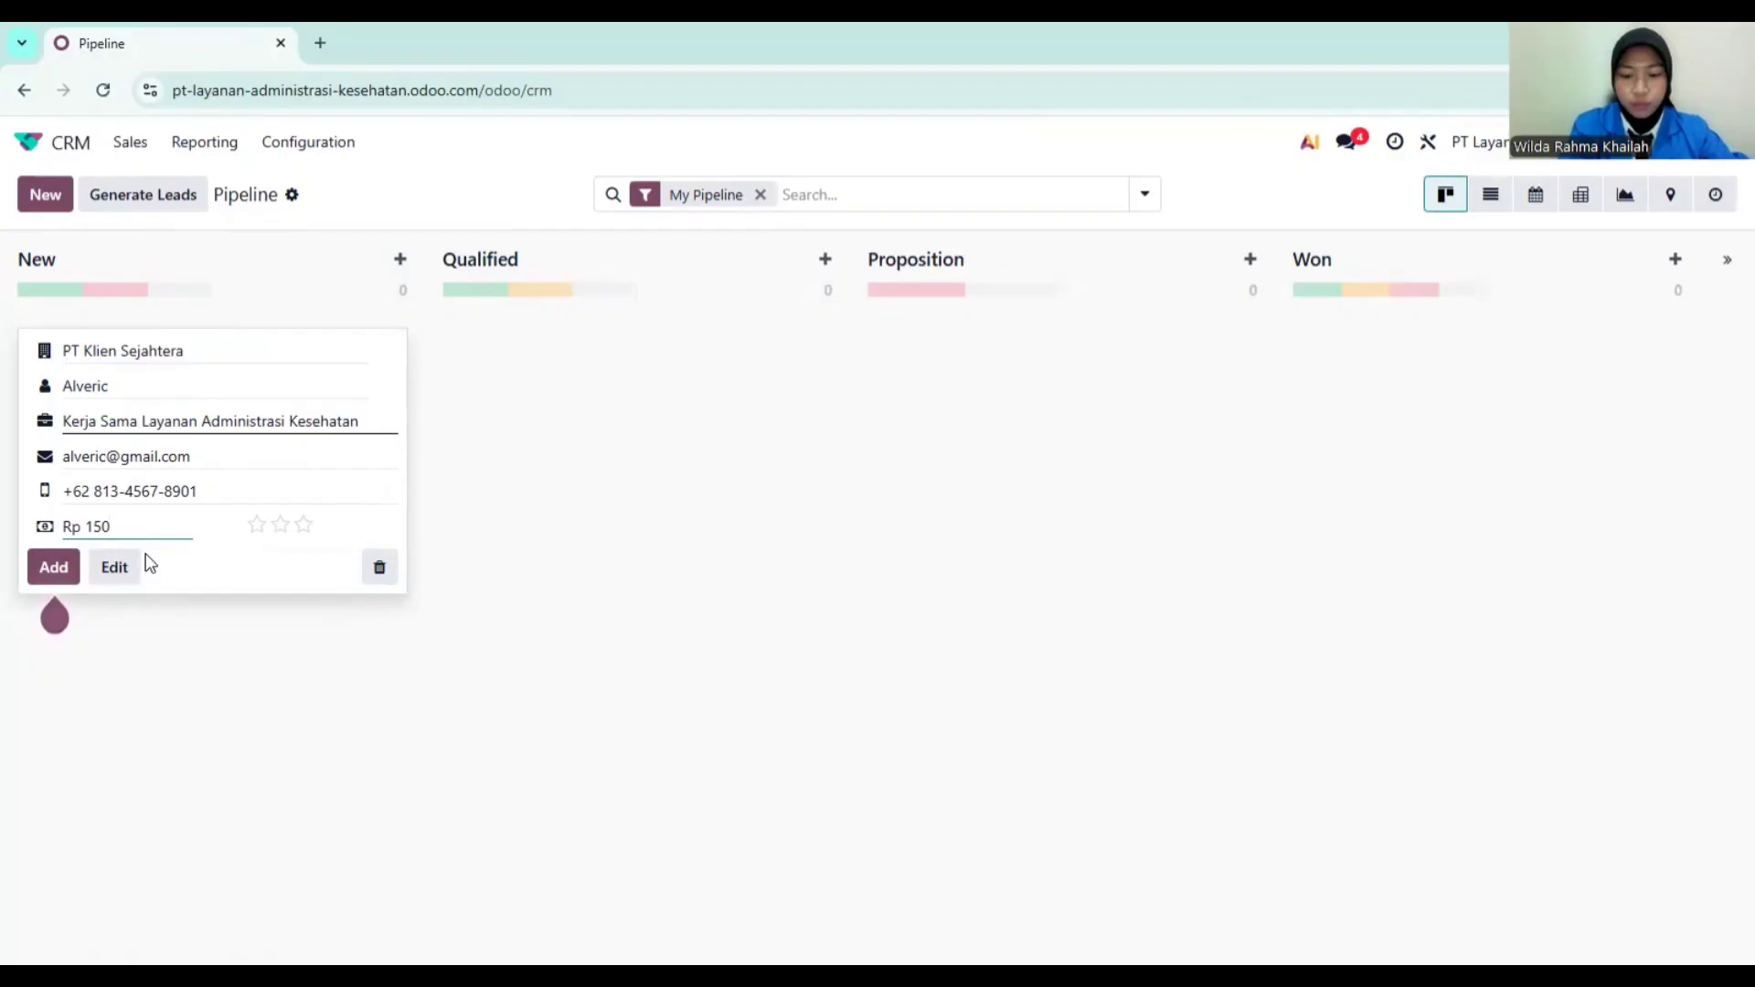
pyautogui.write('0000')
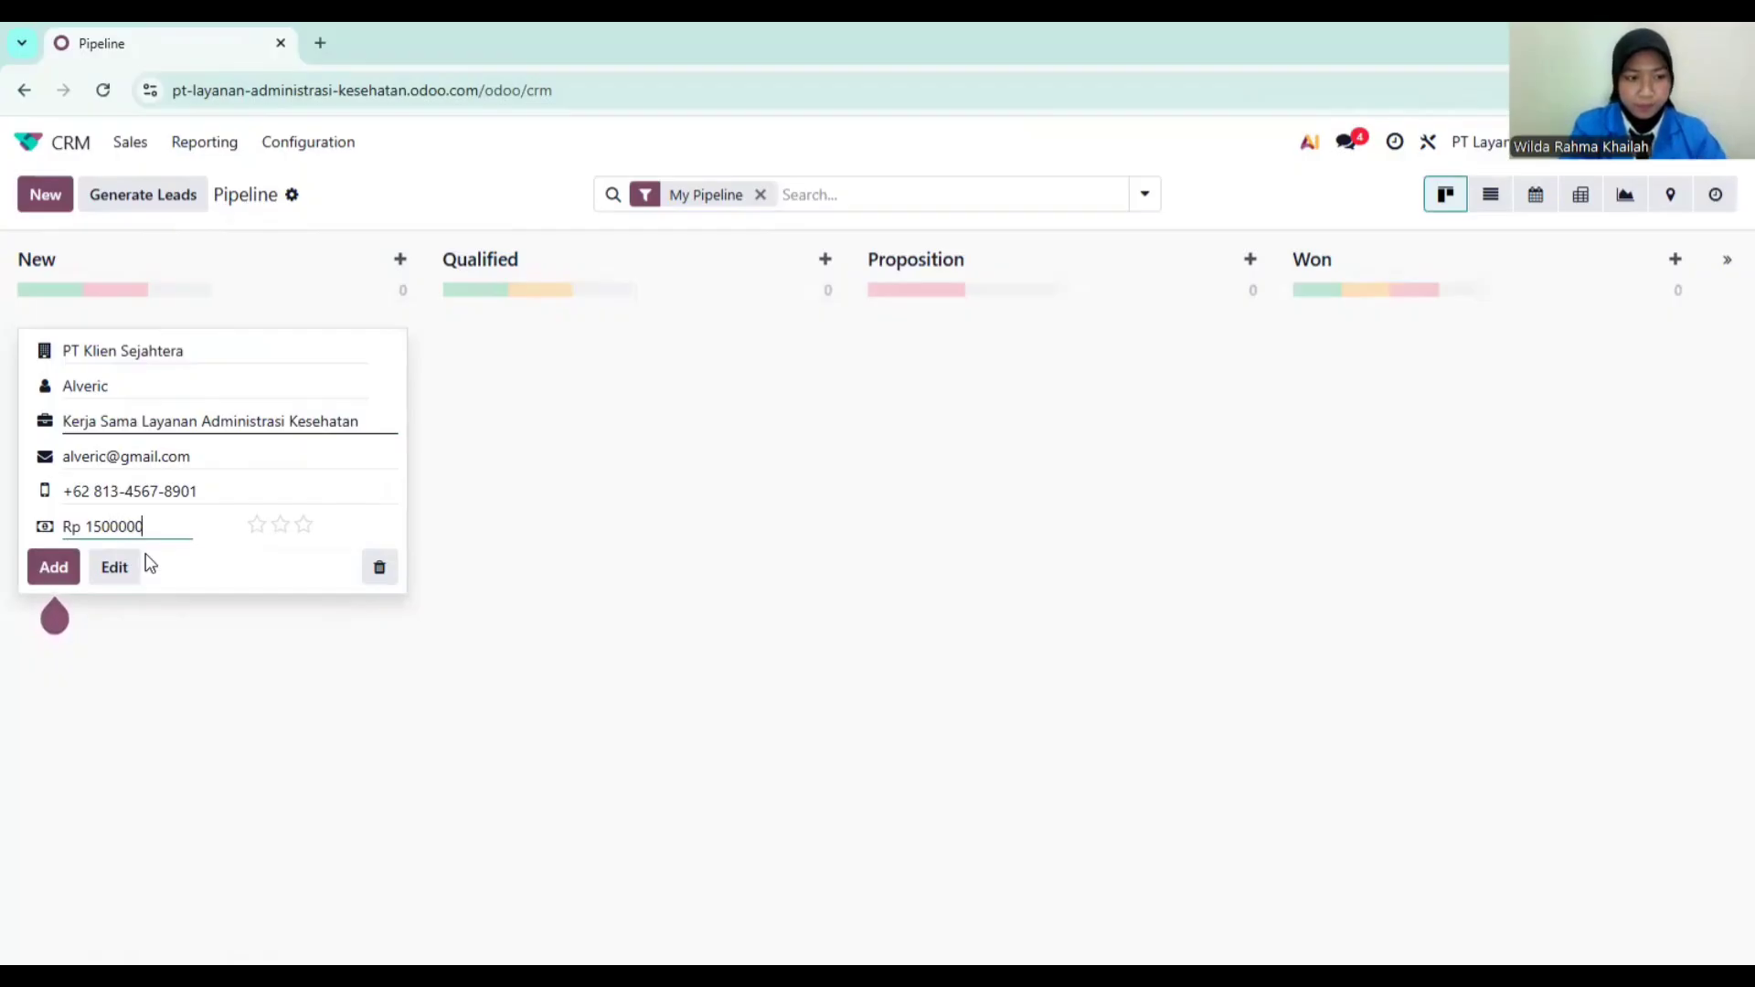
pyautogui.write('00')
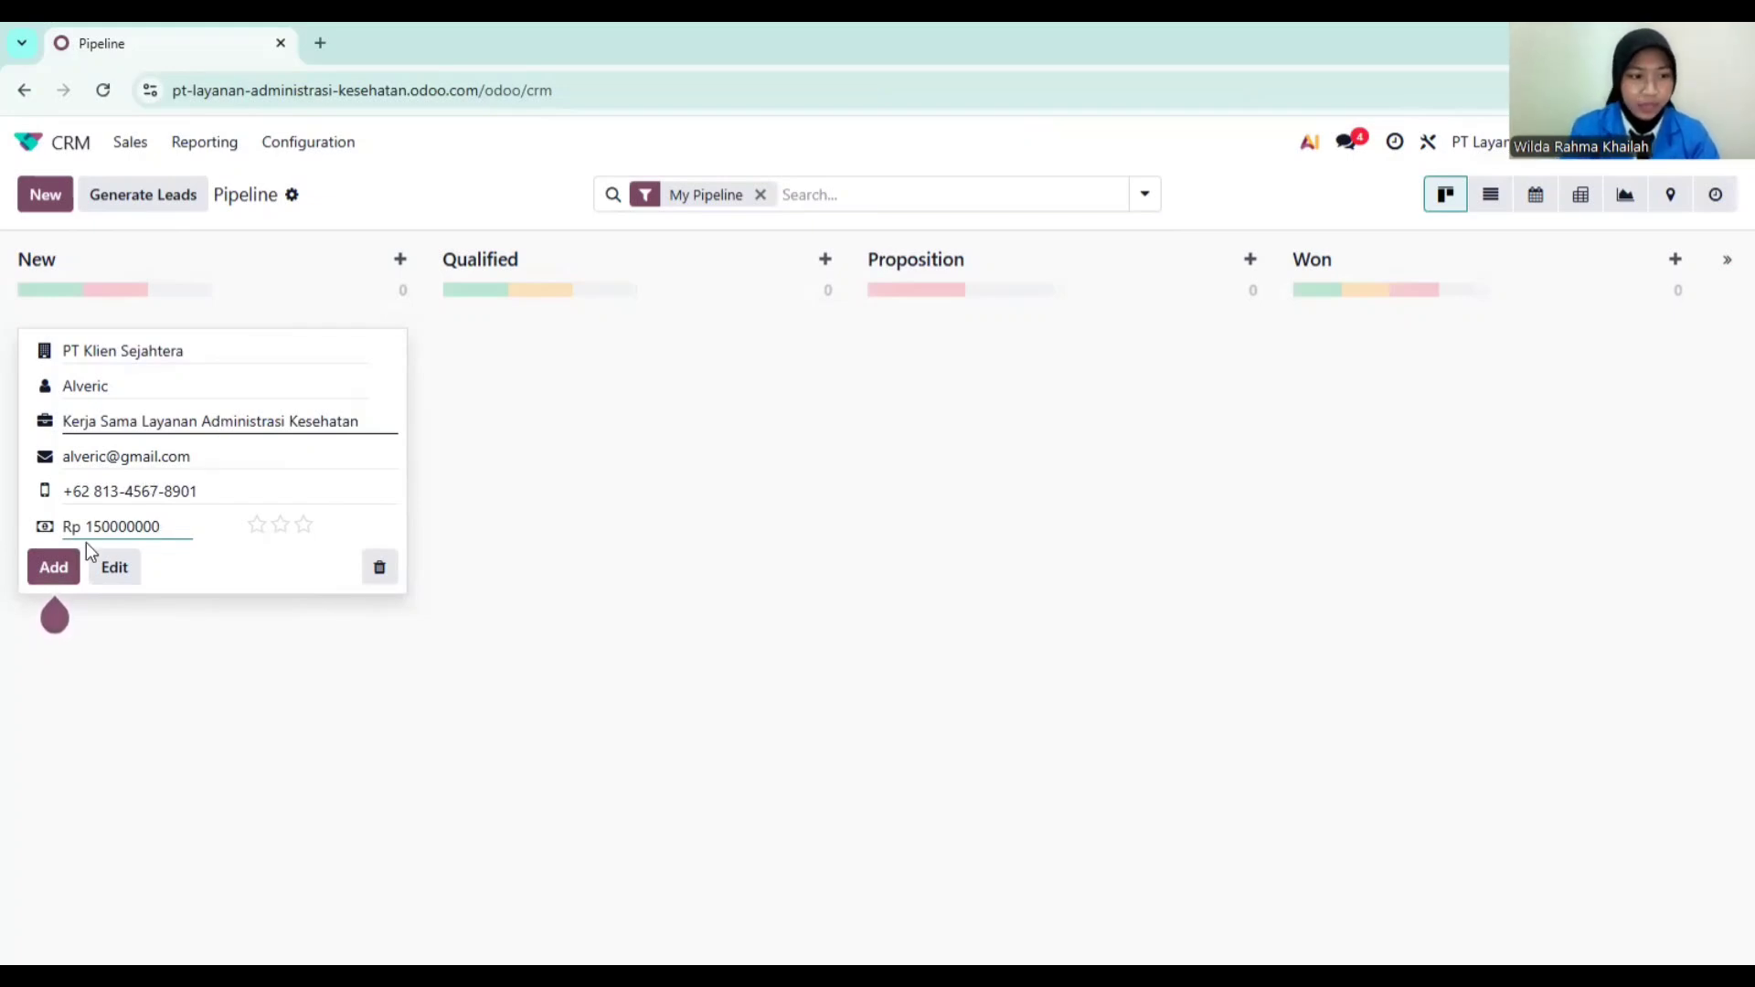
# Step: Add the opportunity to the New stage and create a Prospek stage
pyautogui.click(57, 569)
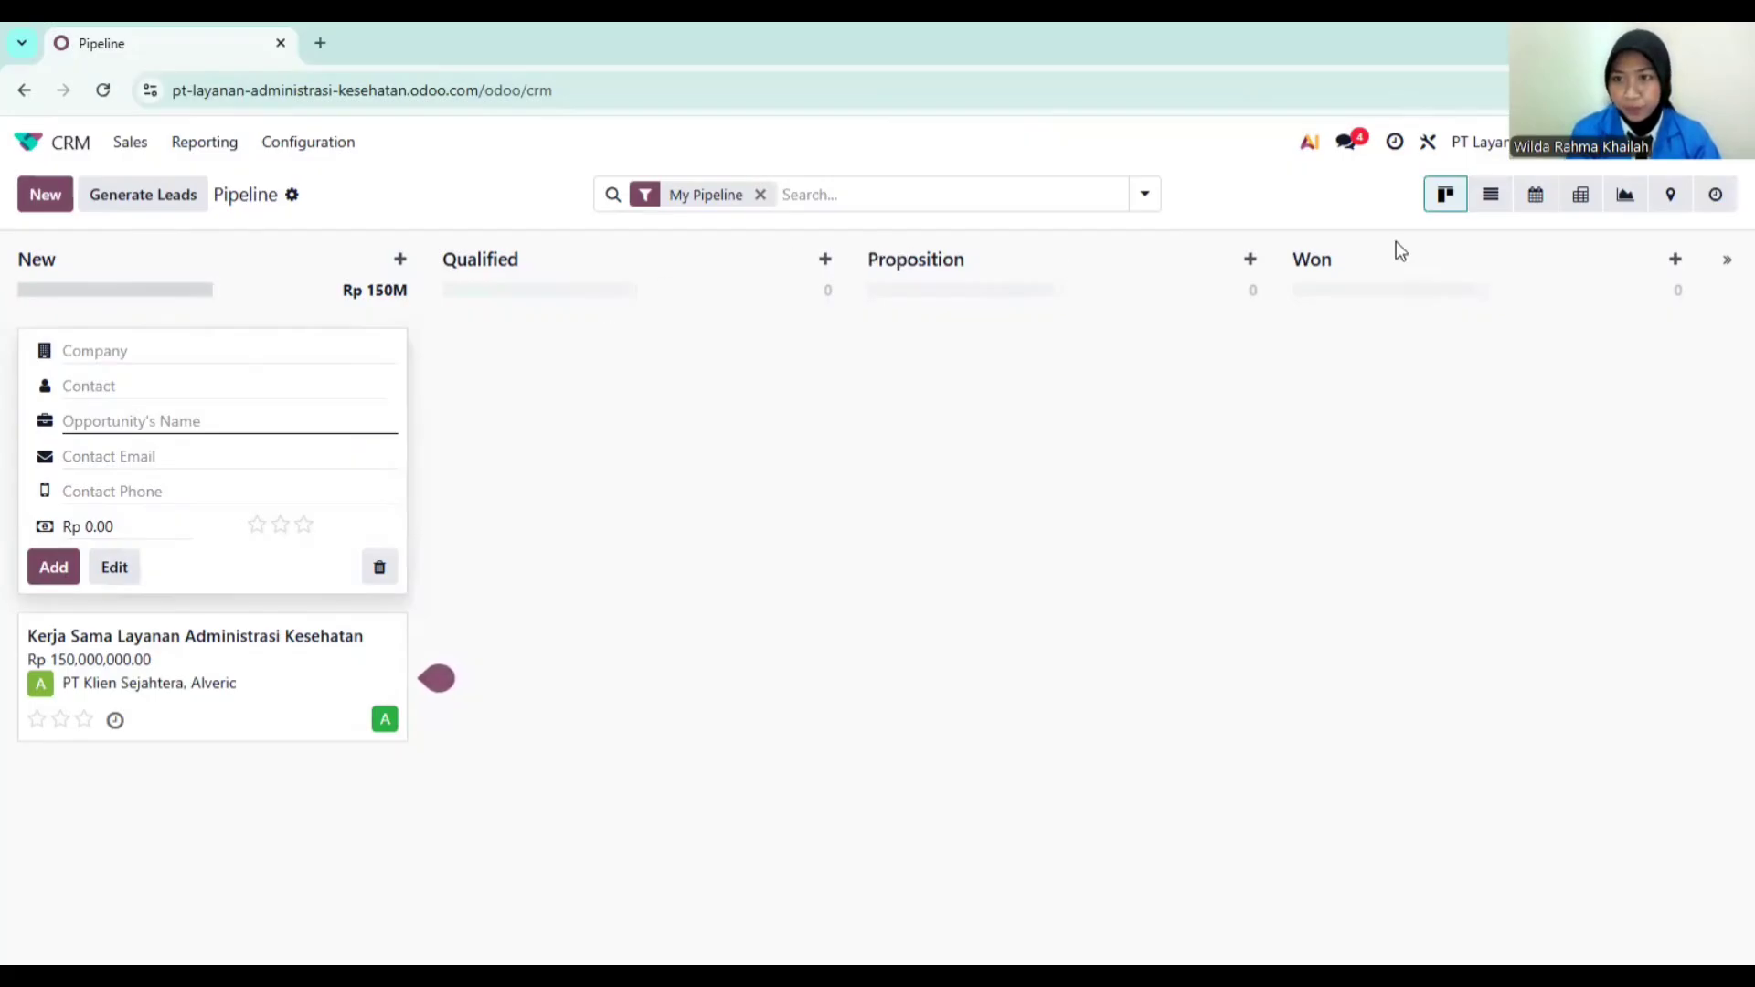
pyautogui.click(1728, 291)
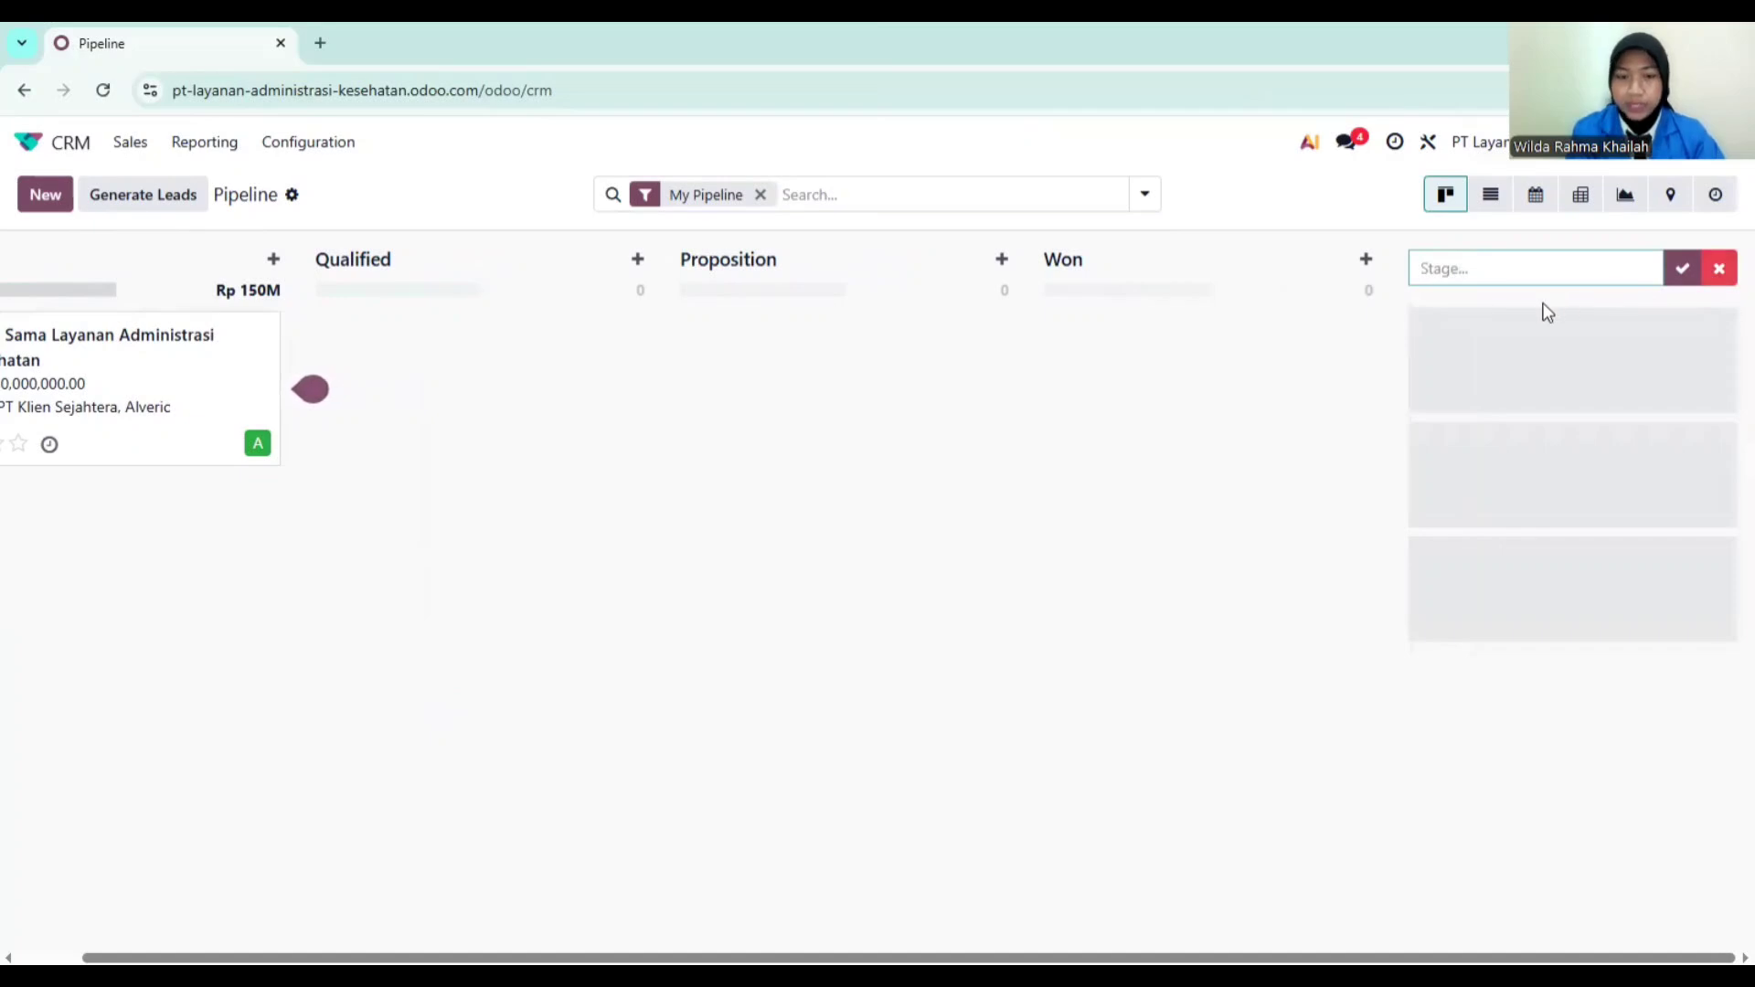
pyautogui.write('Pro')
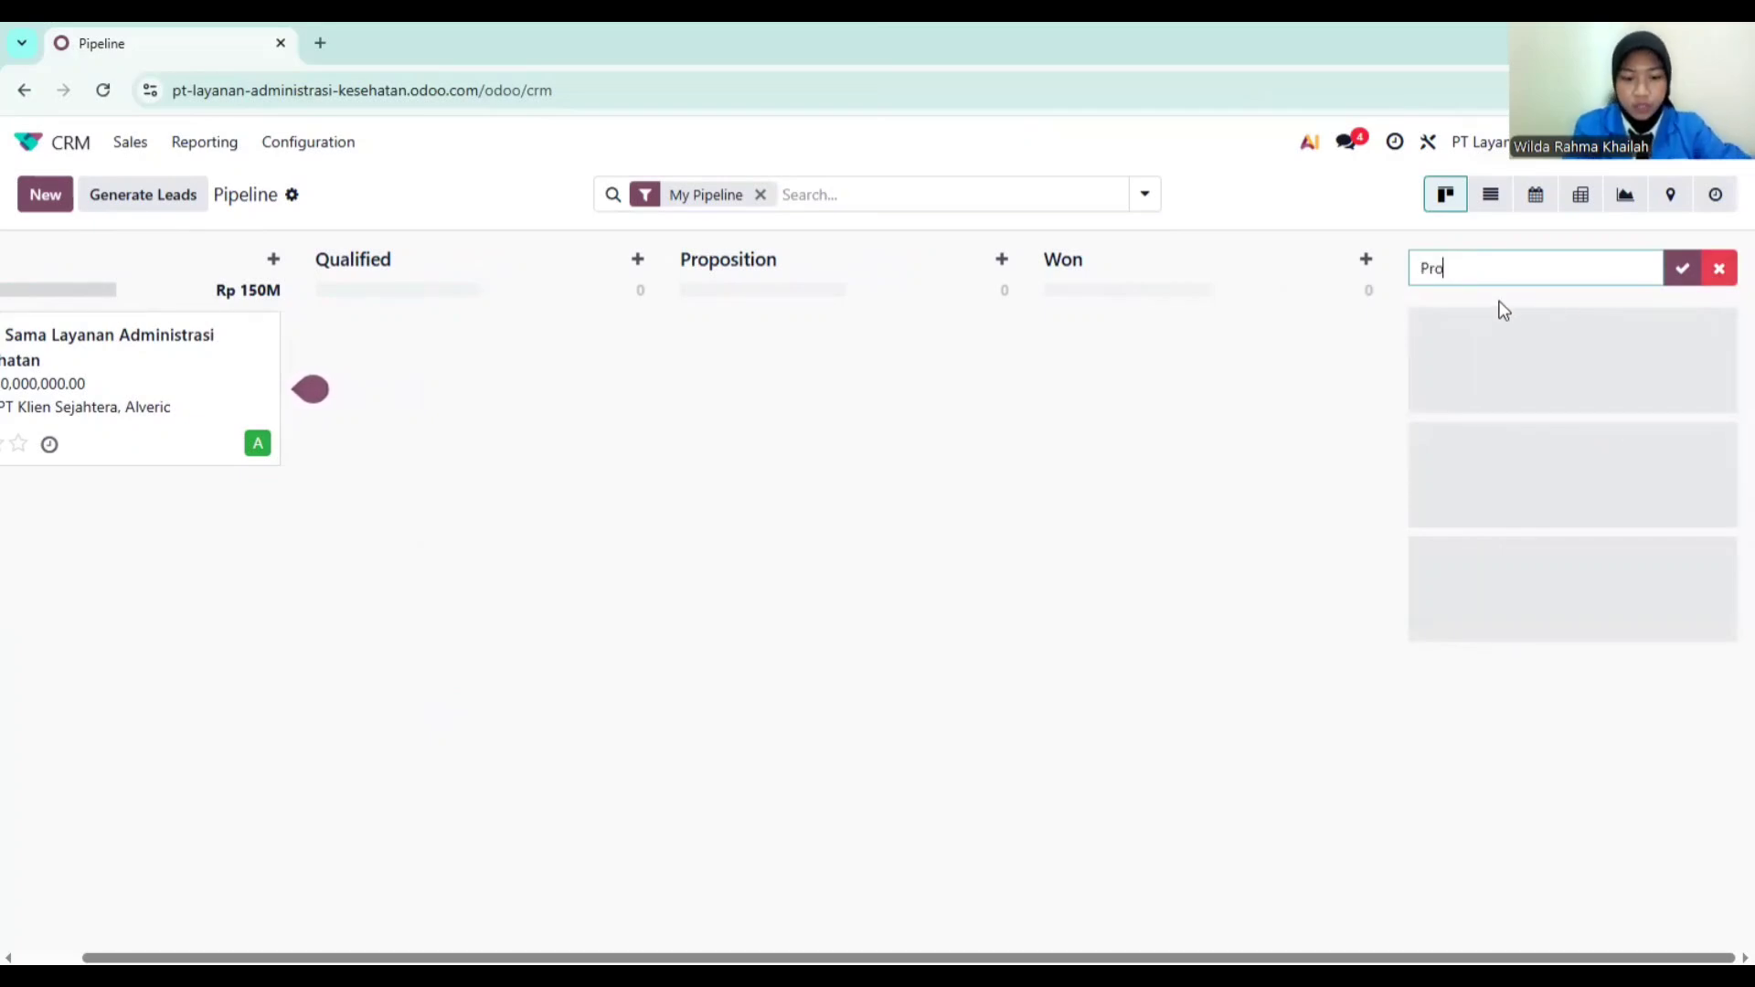
pyautogui.write('spek')
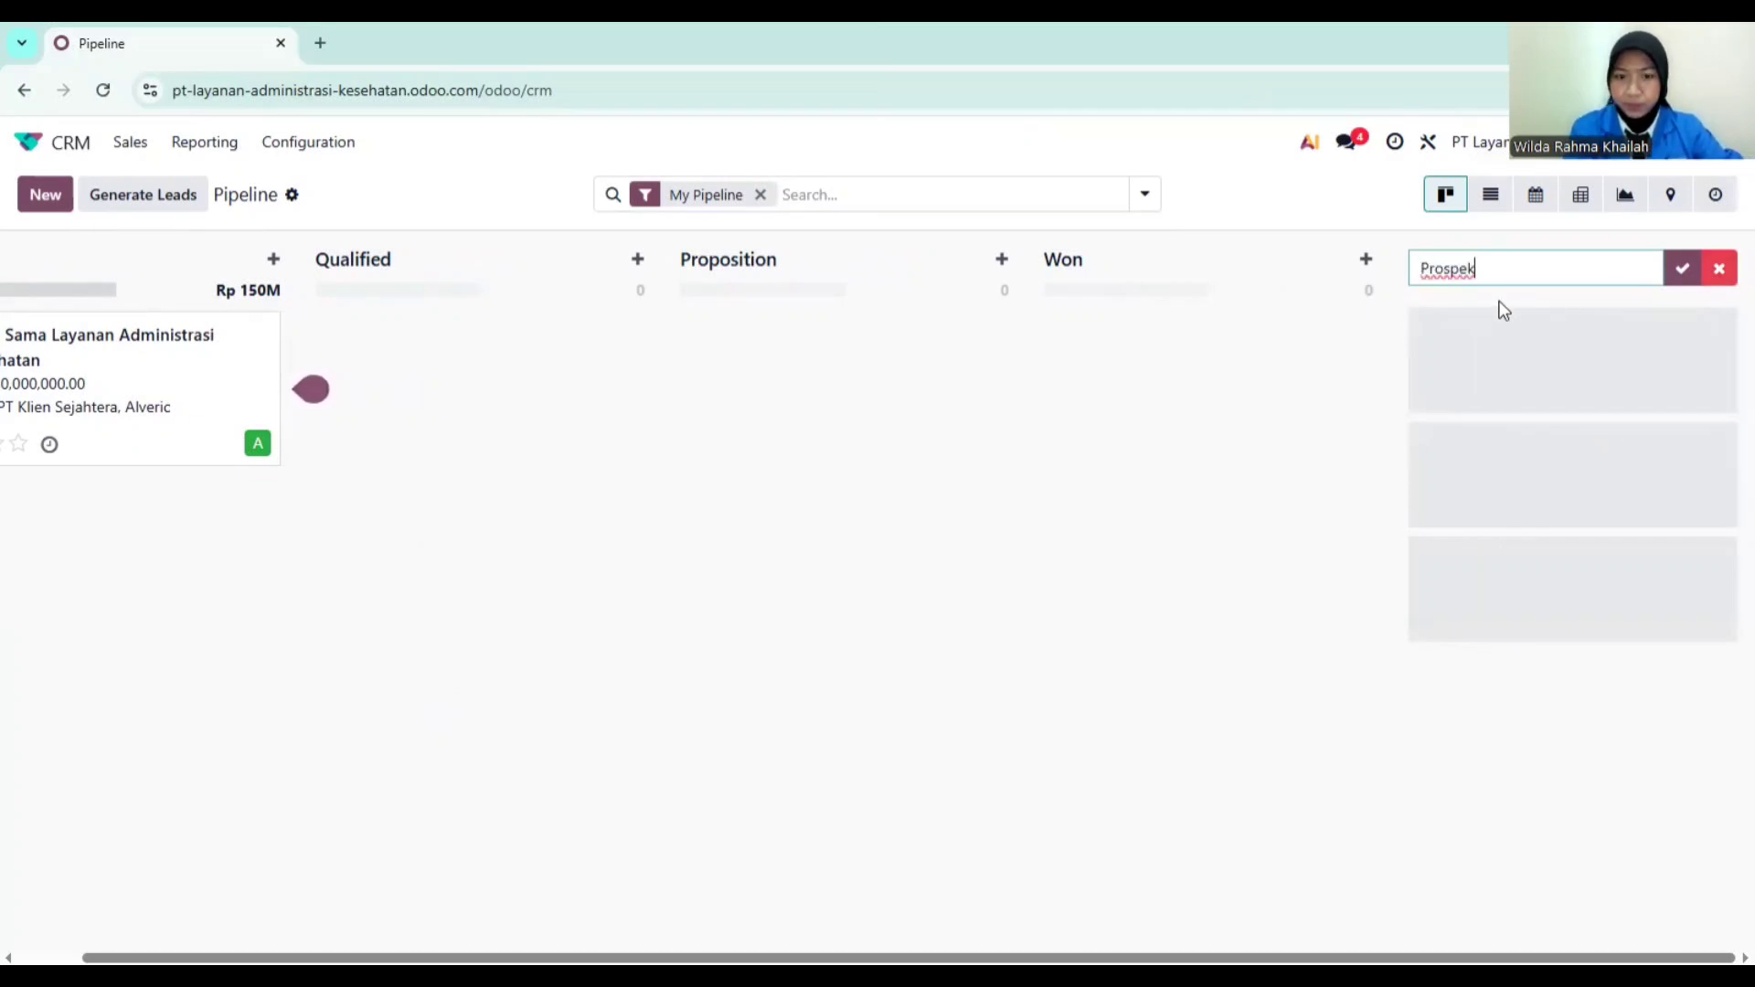
pyautogui.press('Return')
# Step: Add the pipeline stages Analisis Kebutuhan, Penawaran and Negosiasi
pyautogui.write('Analisis')
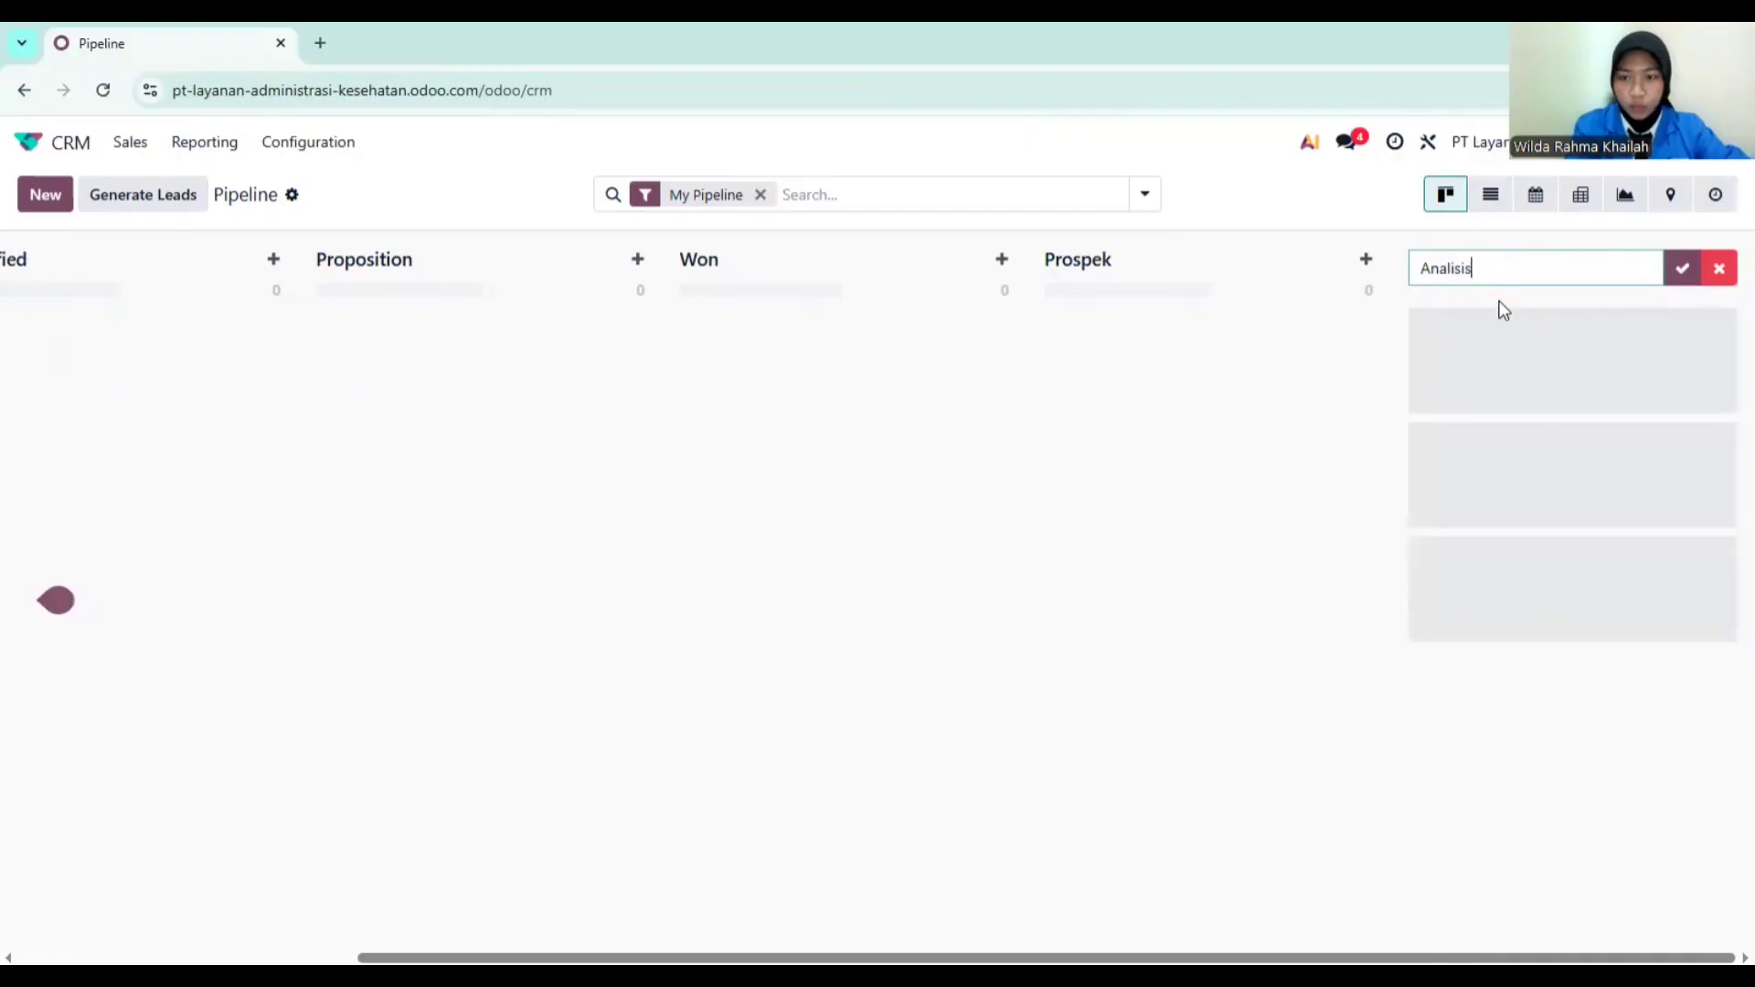
pyautogui.write(' Kebutuhan')
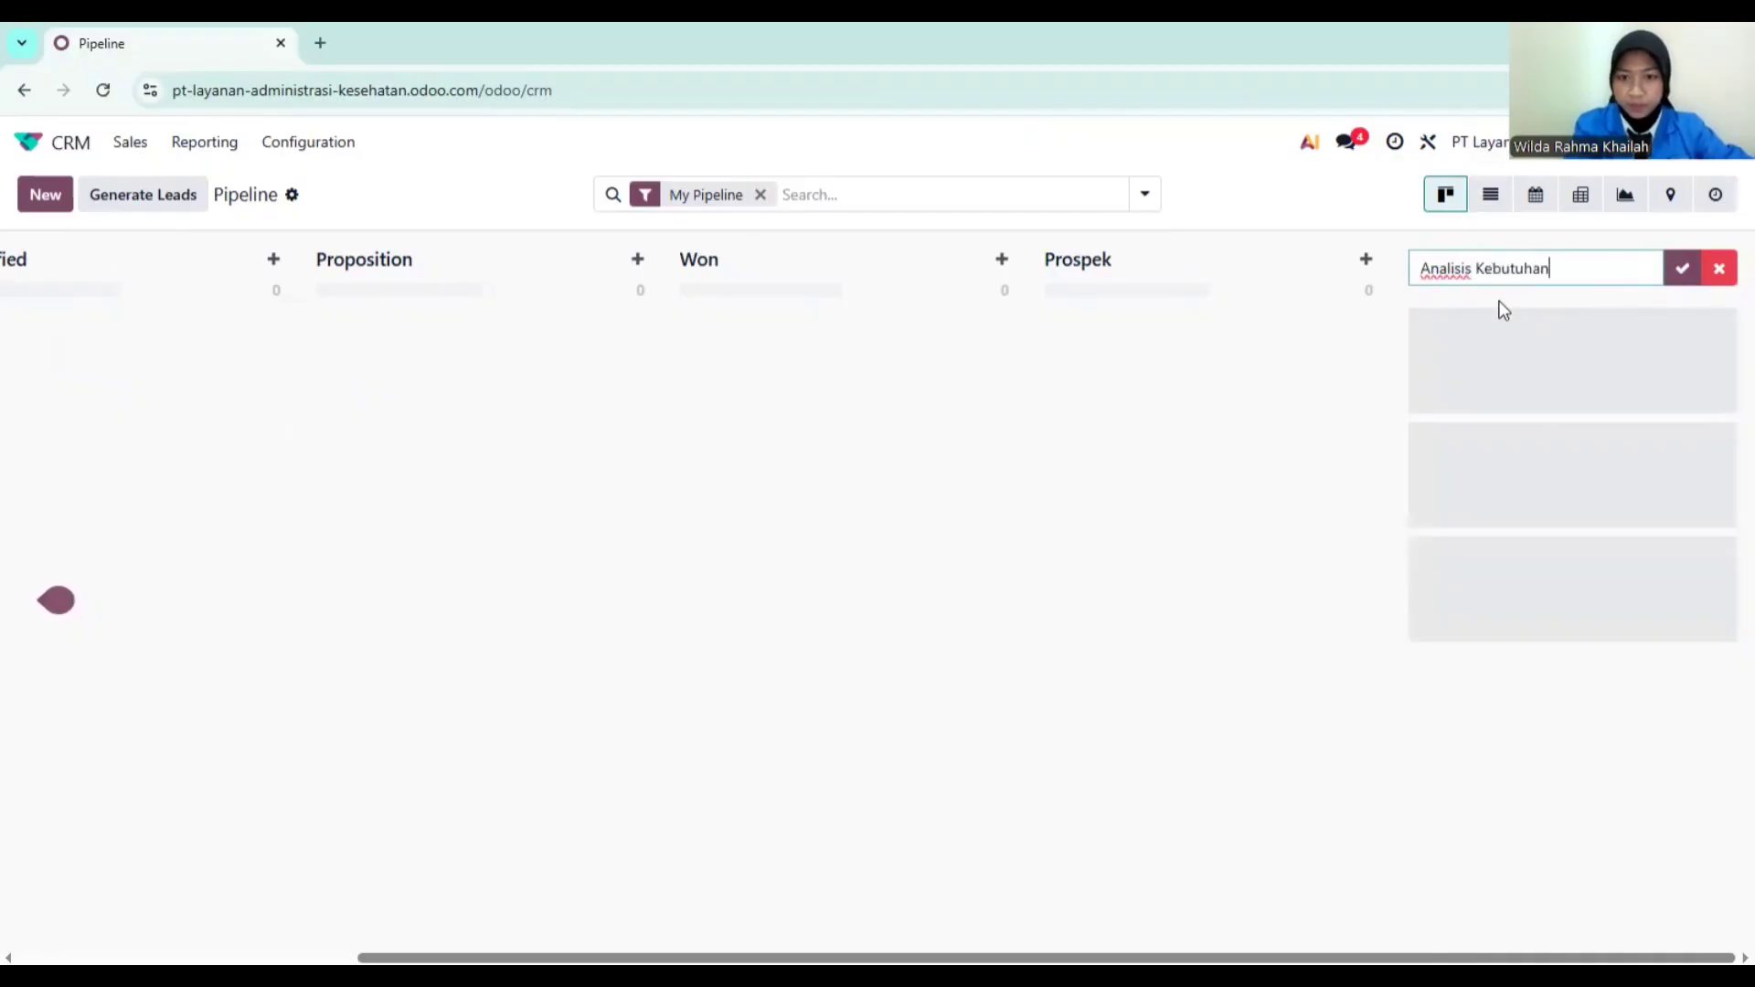
pyautogui.press('Return')
pyautogui.write('Pe')
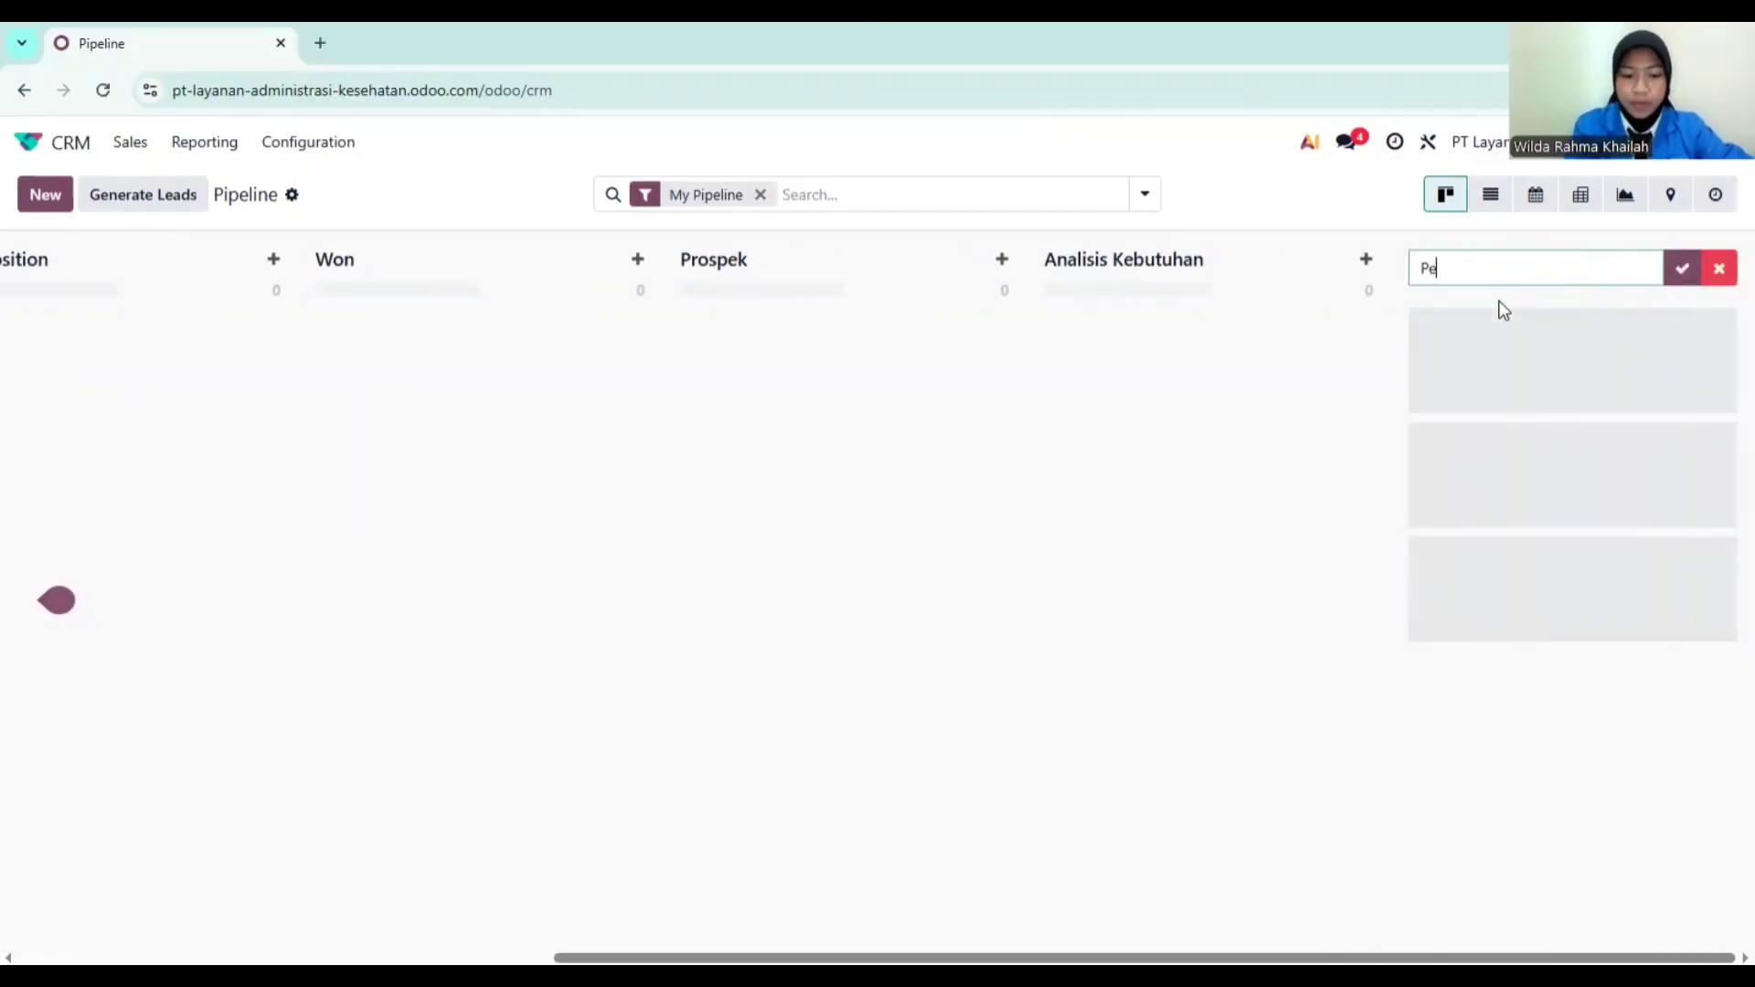
pyautogui.write('nawaran')
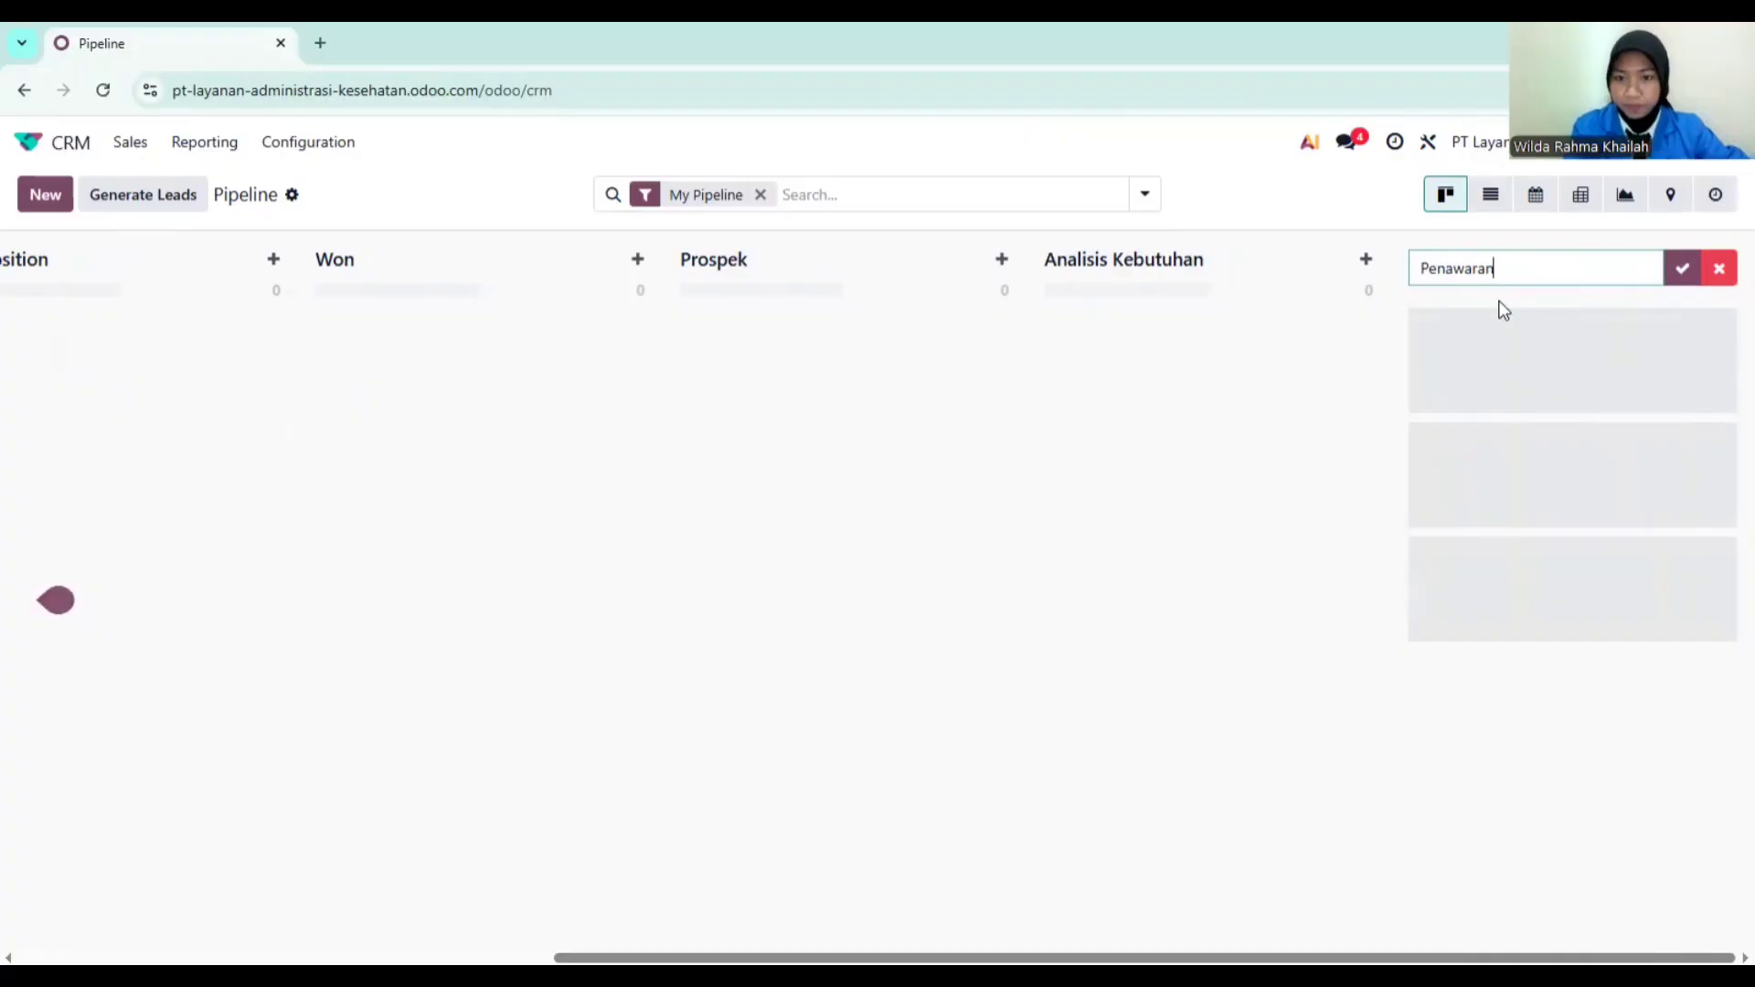
pyautogui.press('Return')
pyautogui.write('N')
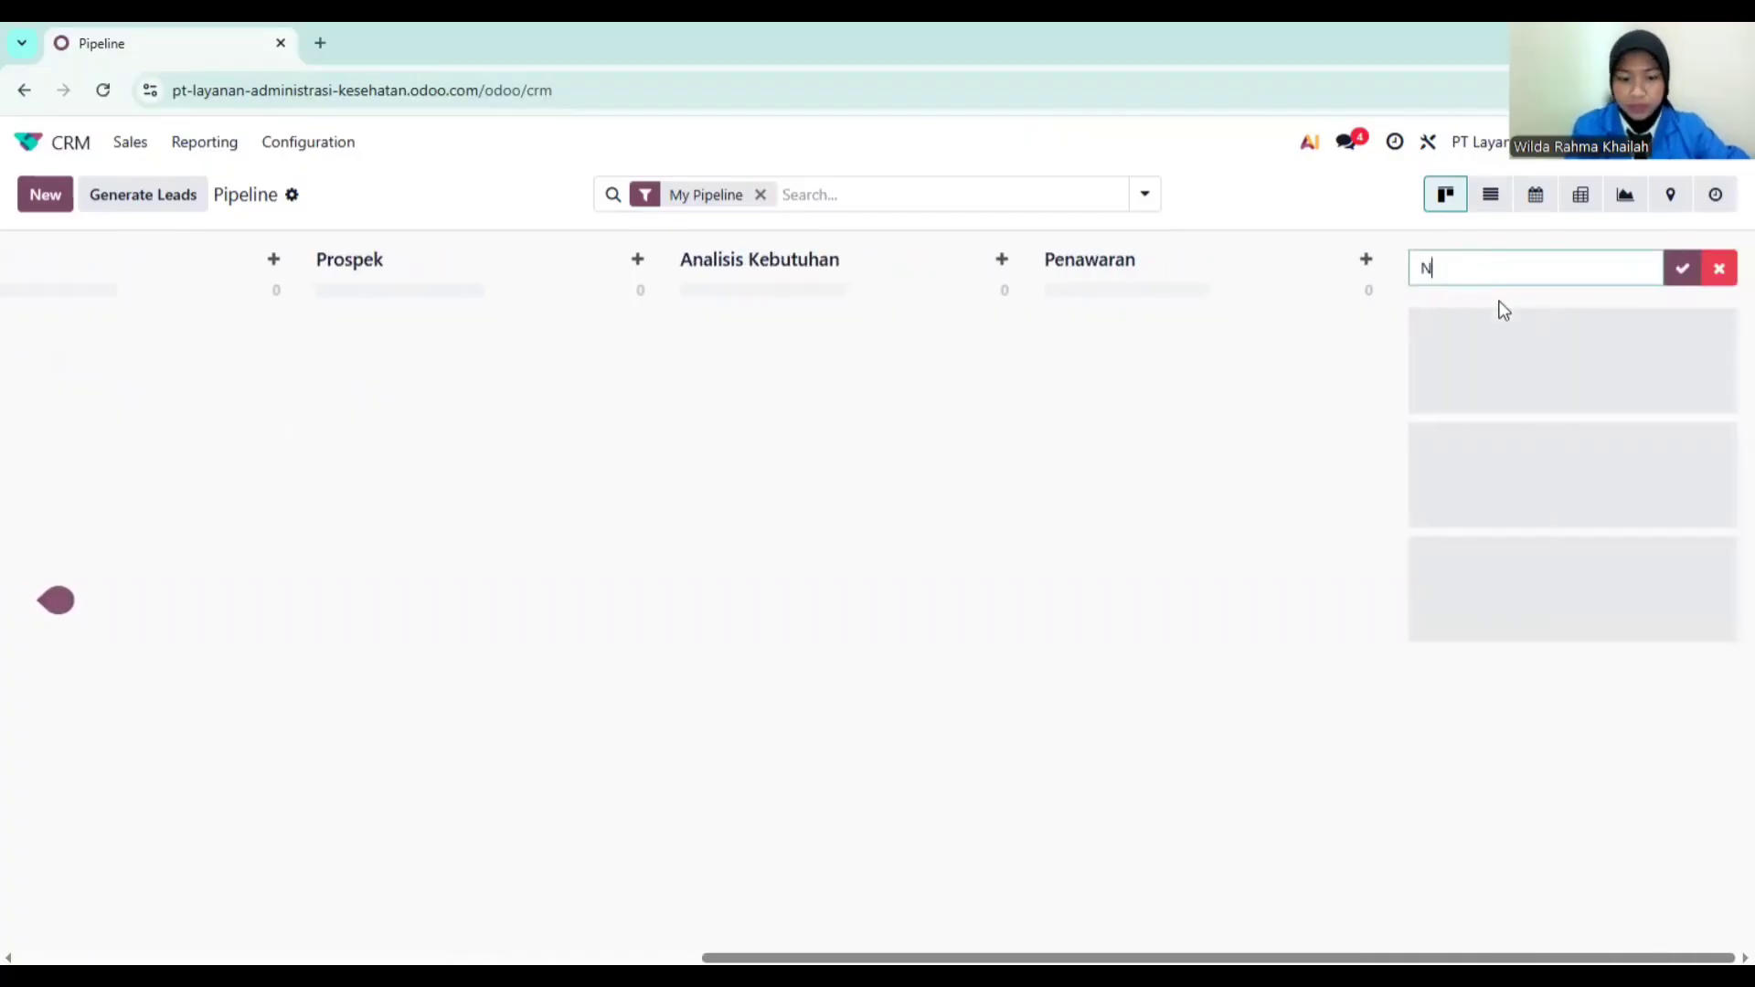
pyautogui.write('egosiasi')
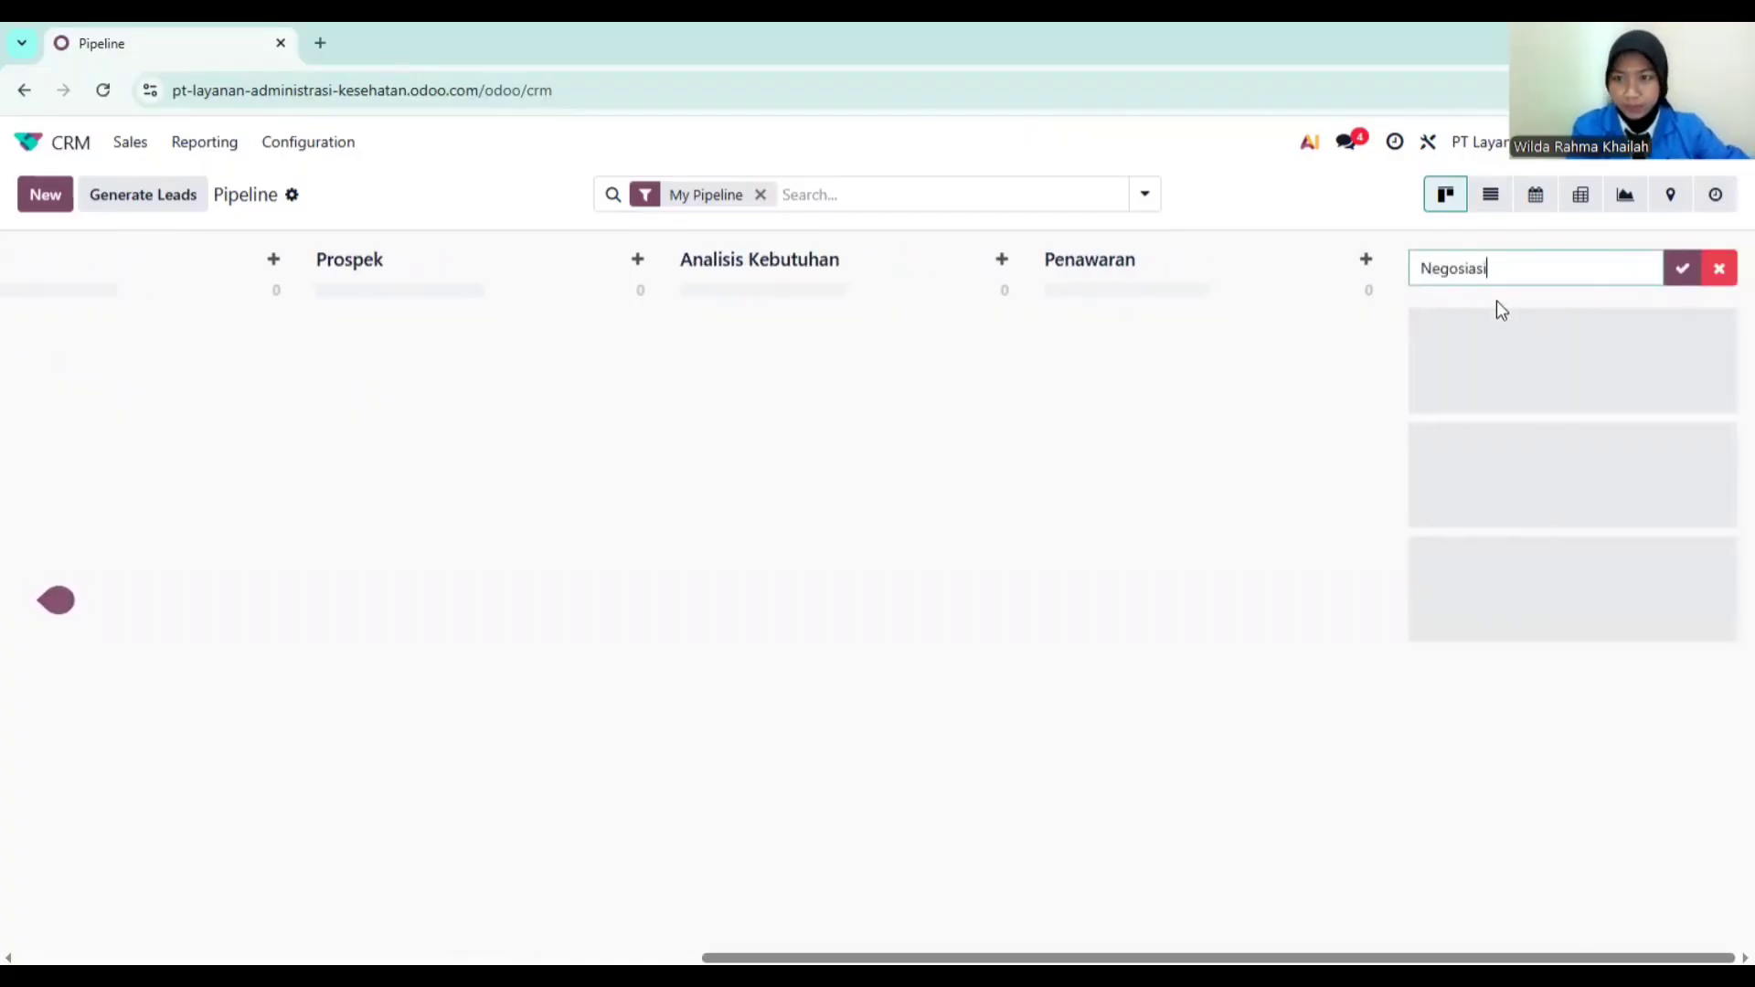
pyautogui.press('Return')
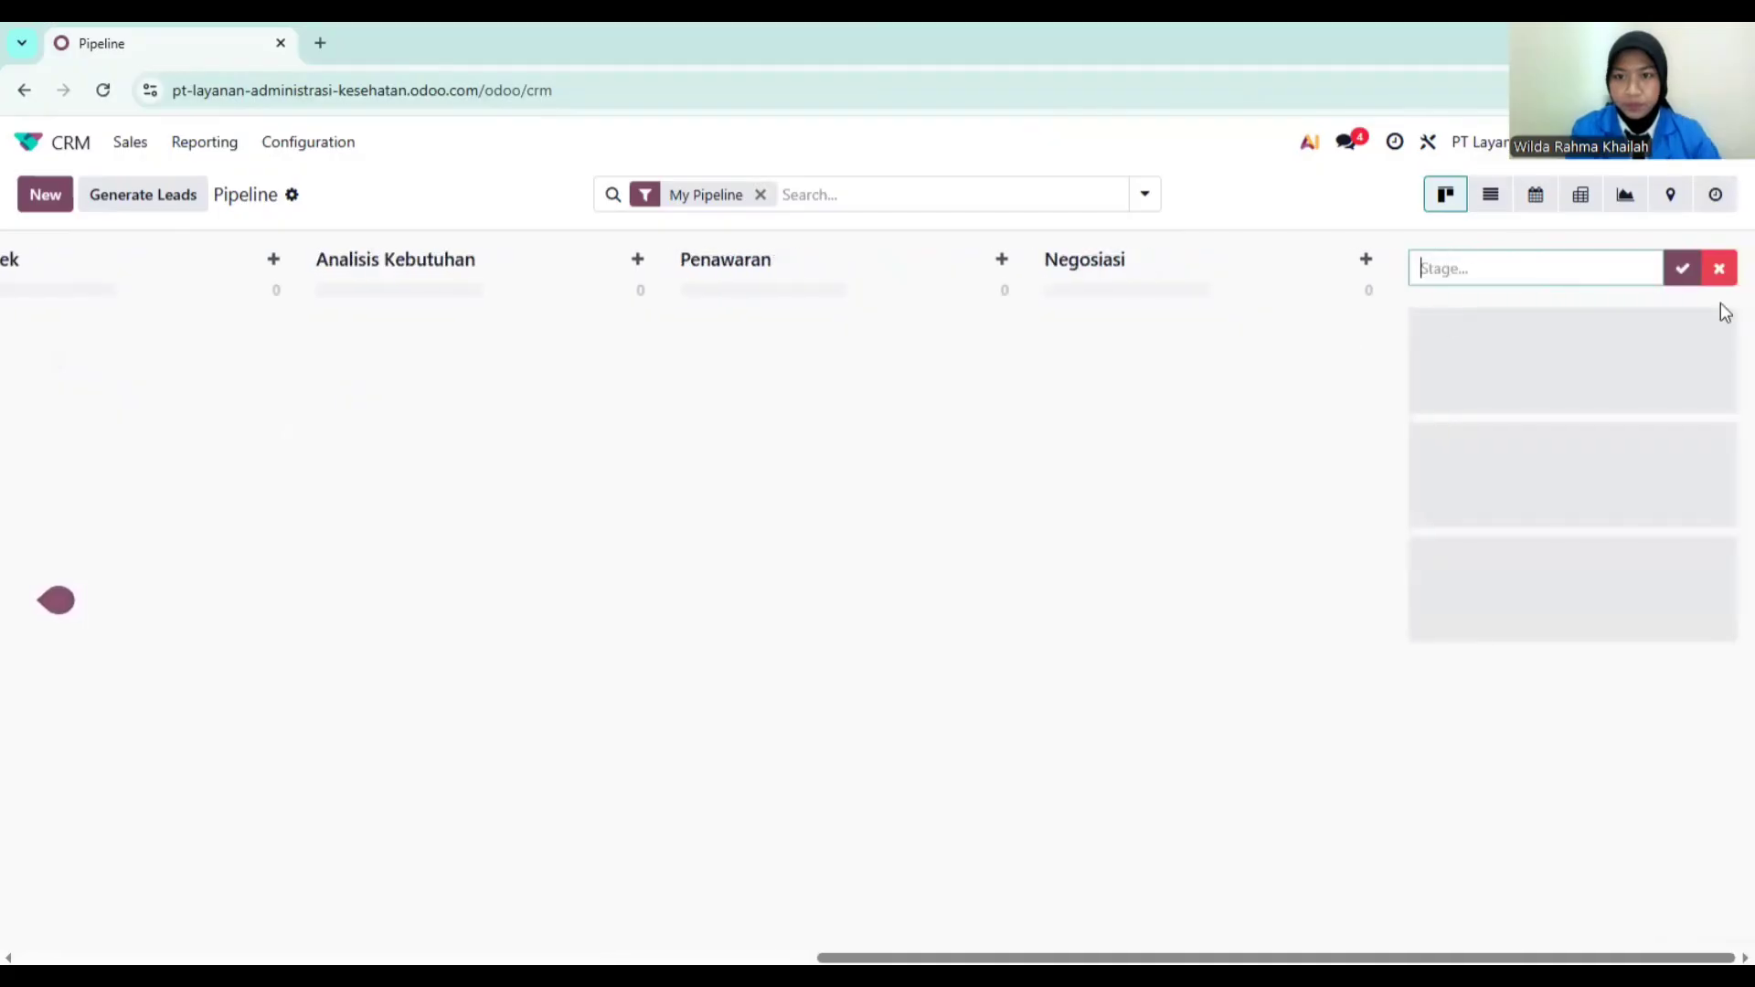
pyautogui.click(1719, 273)
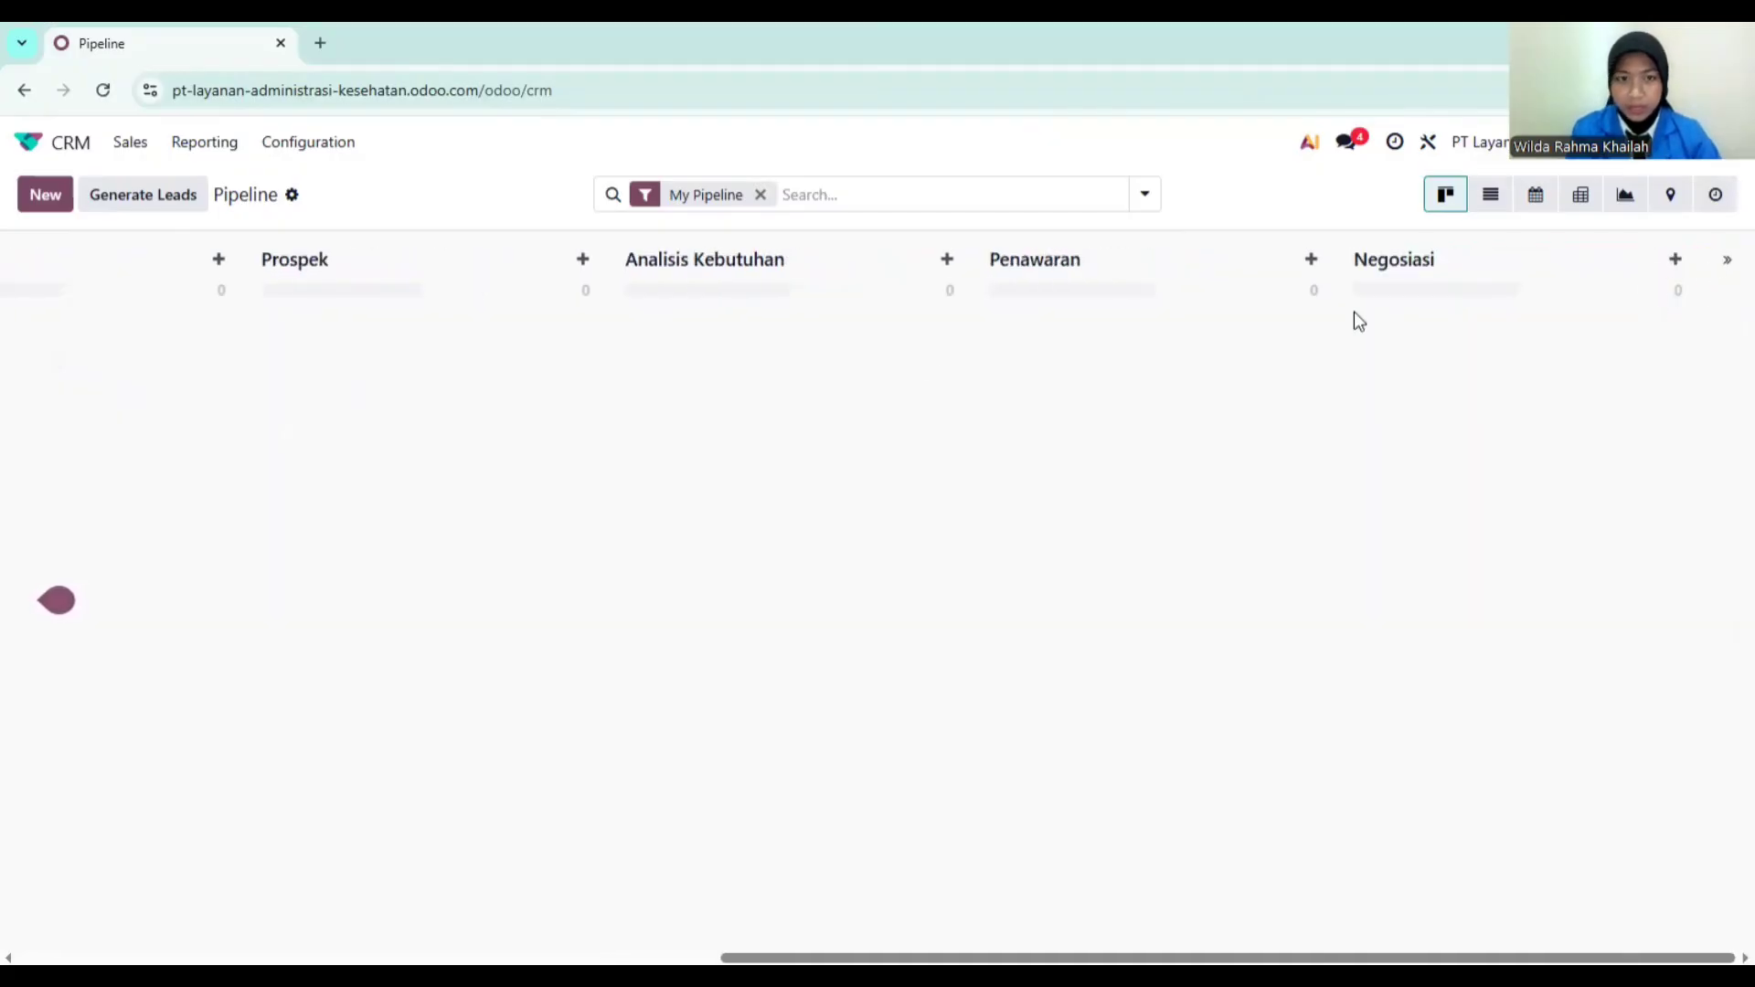
# Step: Move the Won column to the far right, after Negosiasi
pyautogui.hscroll(-8, 519, 361)
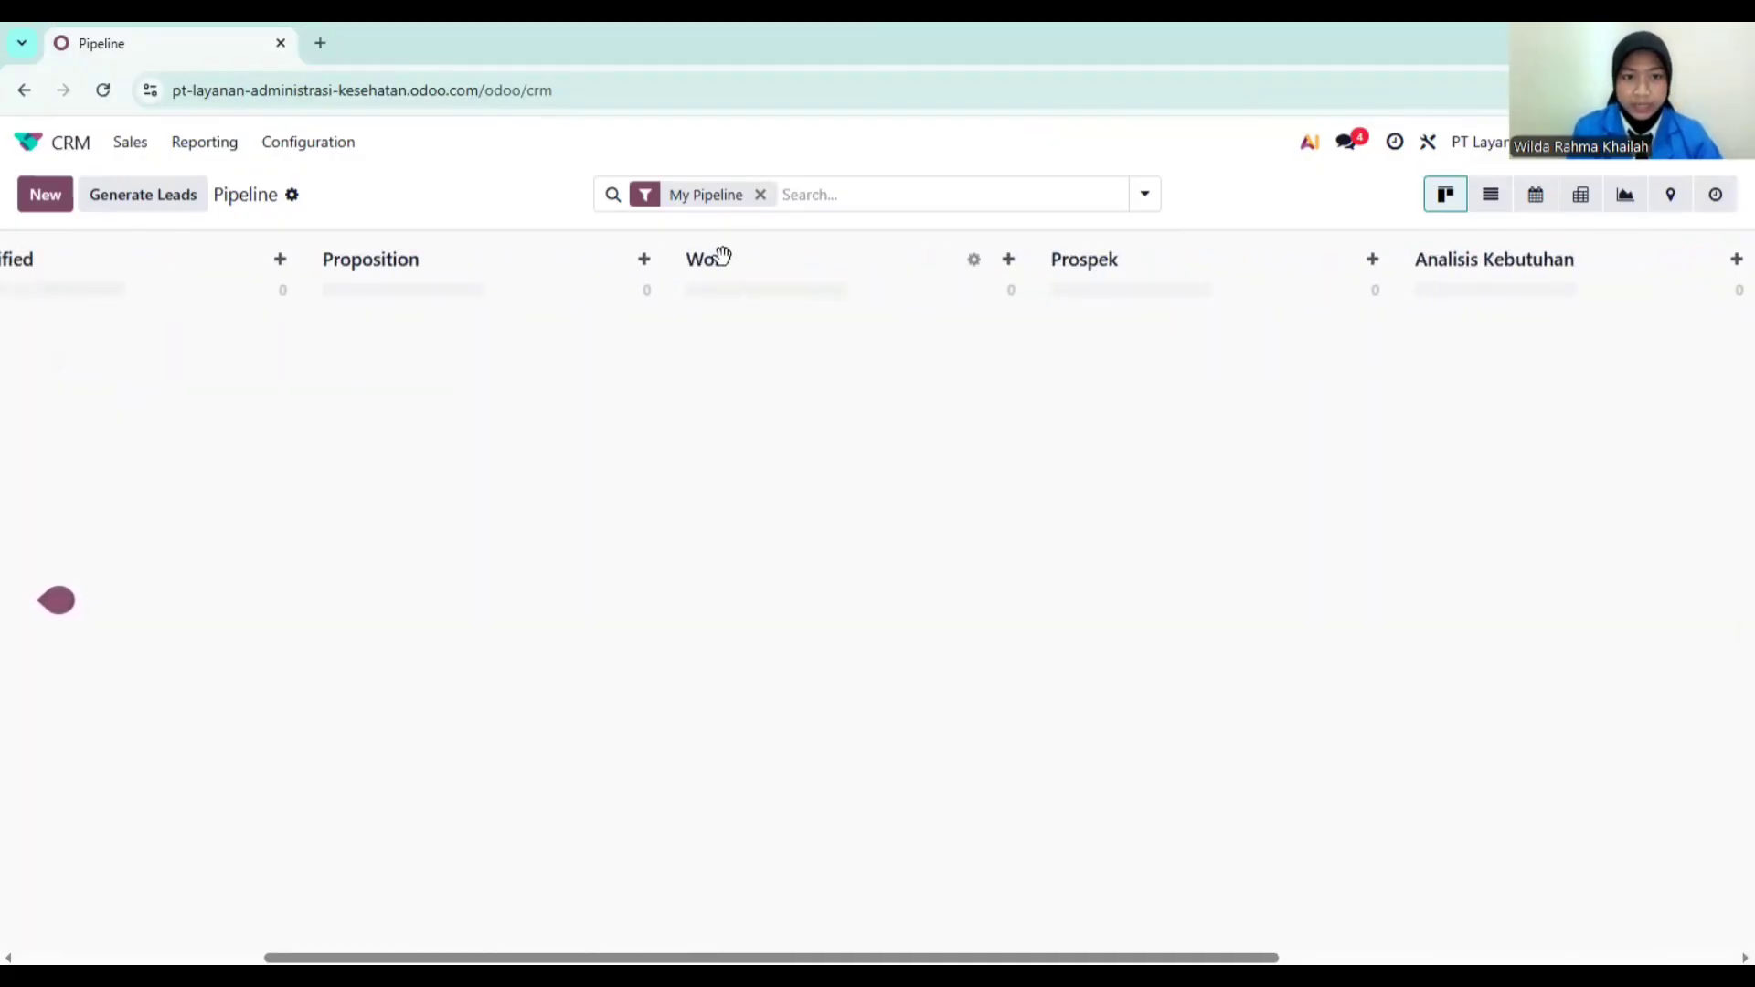
pyautogui.moveTo(715, 265); pyautogui.dragTo(1518, 258)
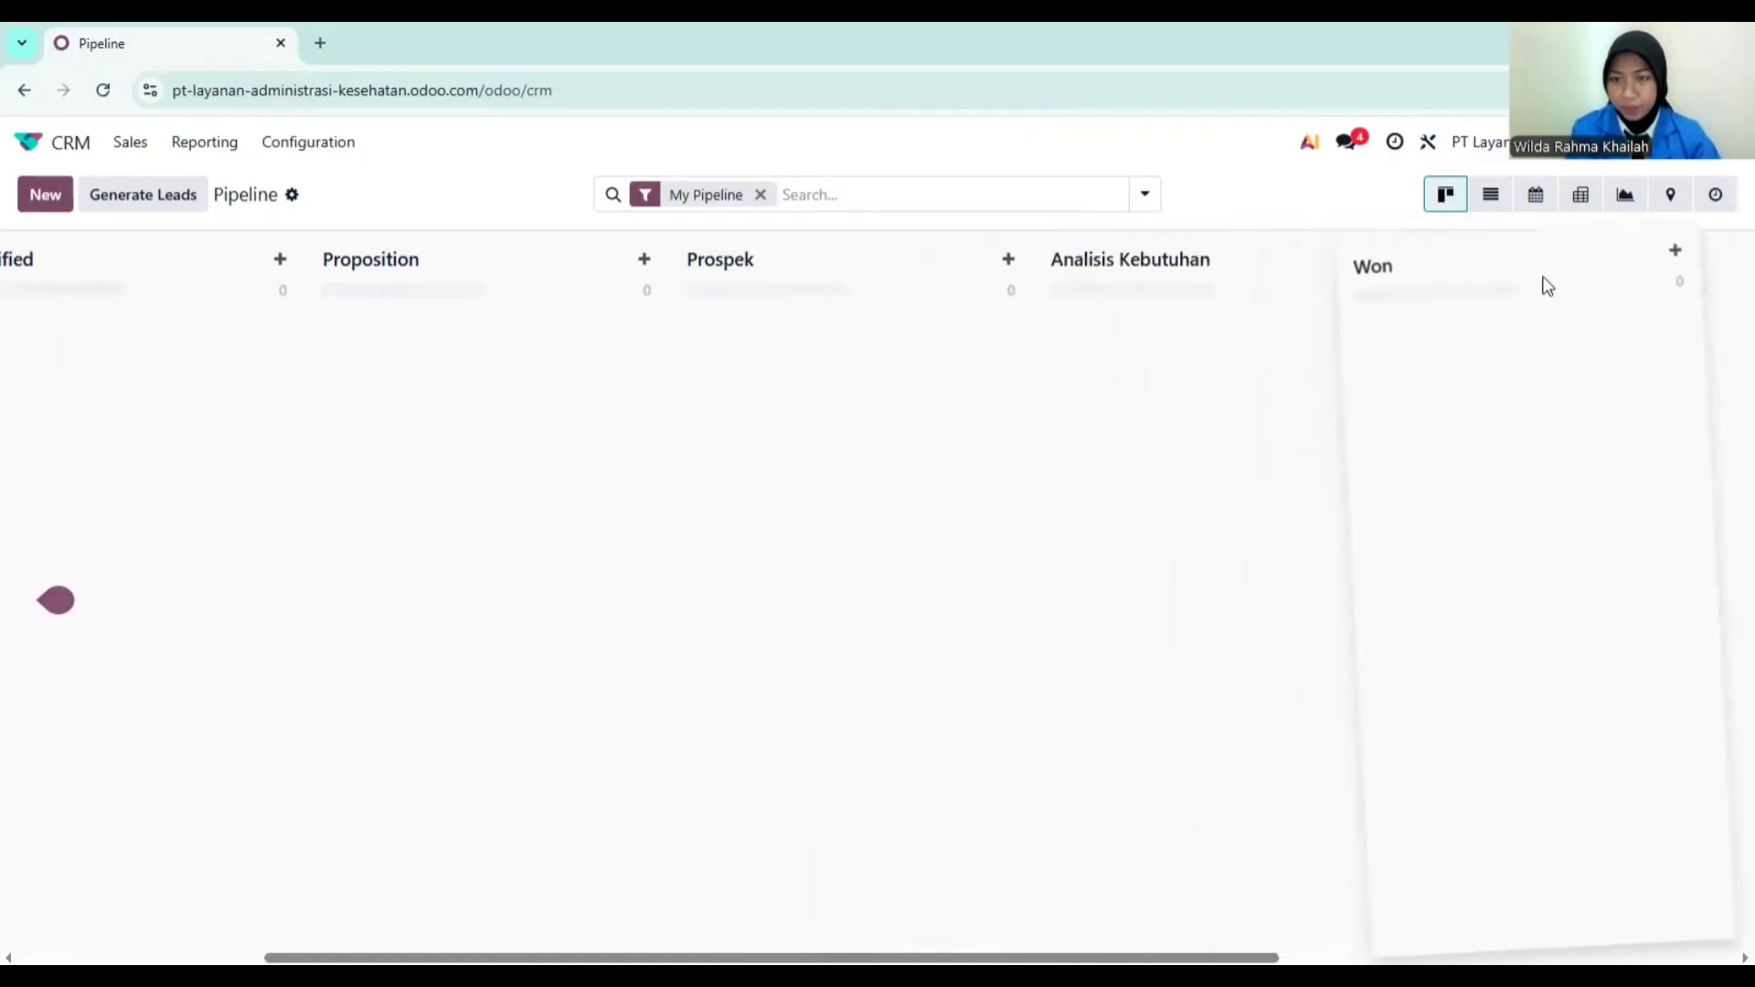
pyautogui.moveTo(1693, 243); pyautogui.dragTo(1653, 265)
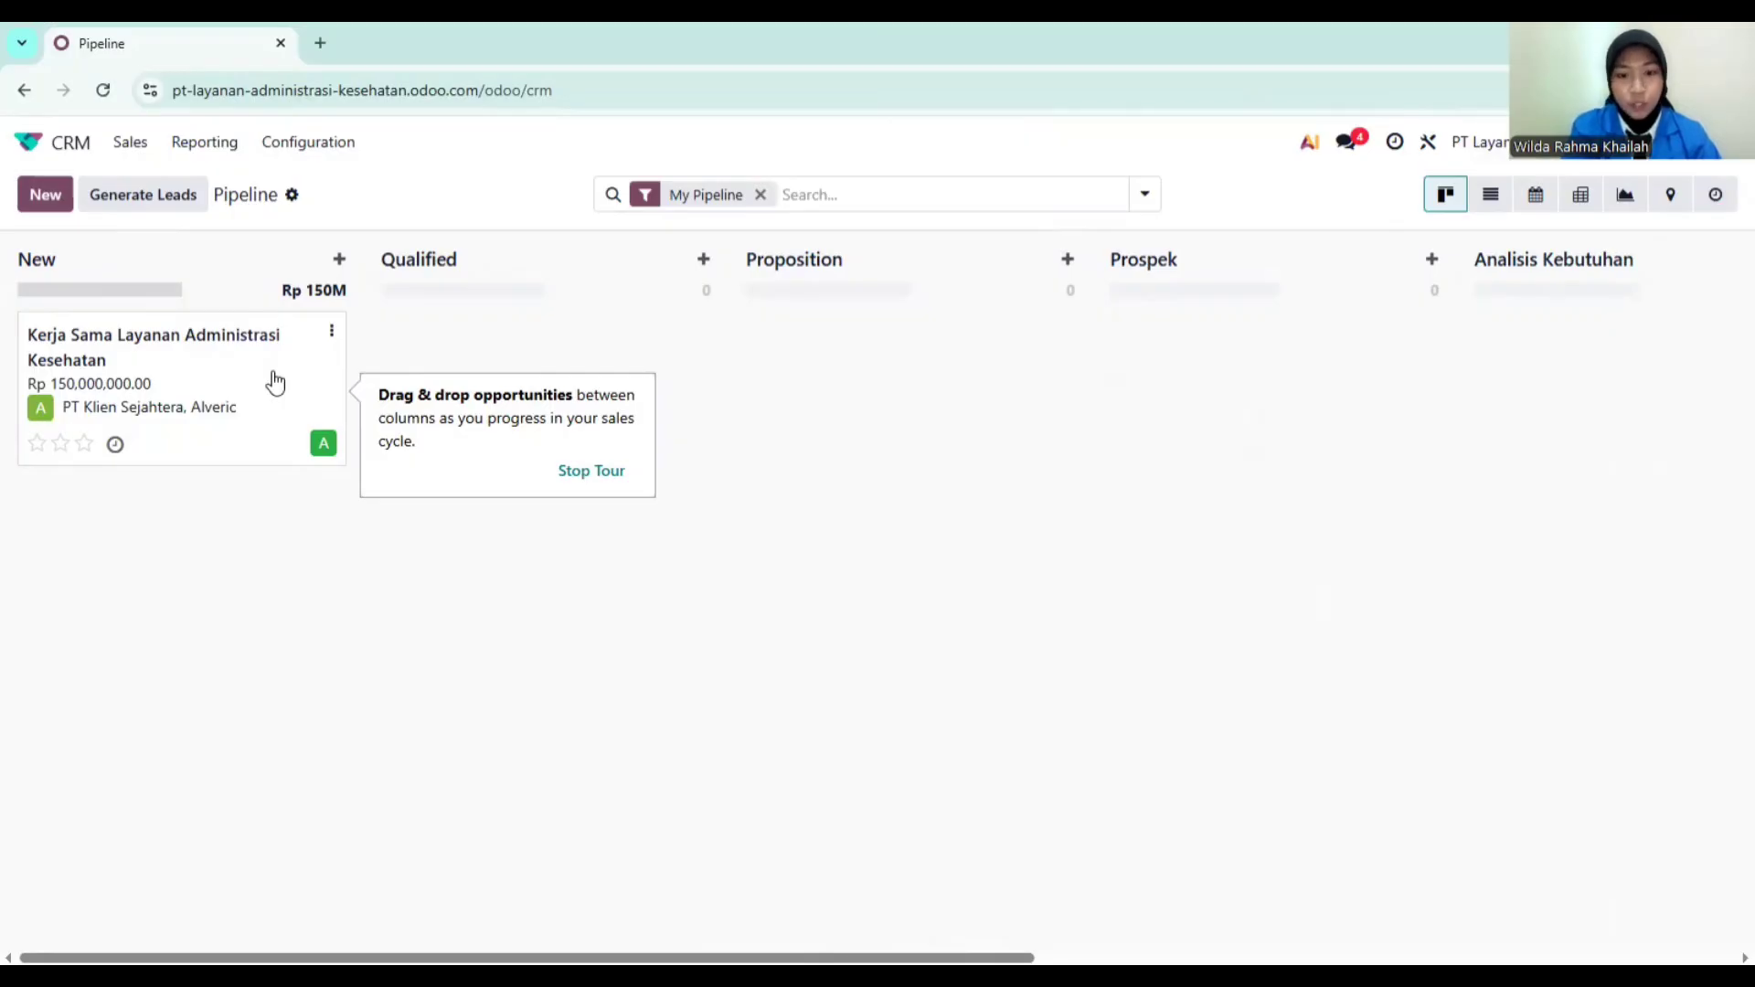
# Step: Drag the Kerja Sama Layanan Administrasi Kesehatan opportunity from New into Won
pyautogui.click(225, 345)
pyautogui.moveTo(225, 344); pyautogui.dragTo(1193, 335)
pyautogui.moveTo(1732, 284); pyautogui.dragTo(1567, 337)
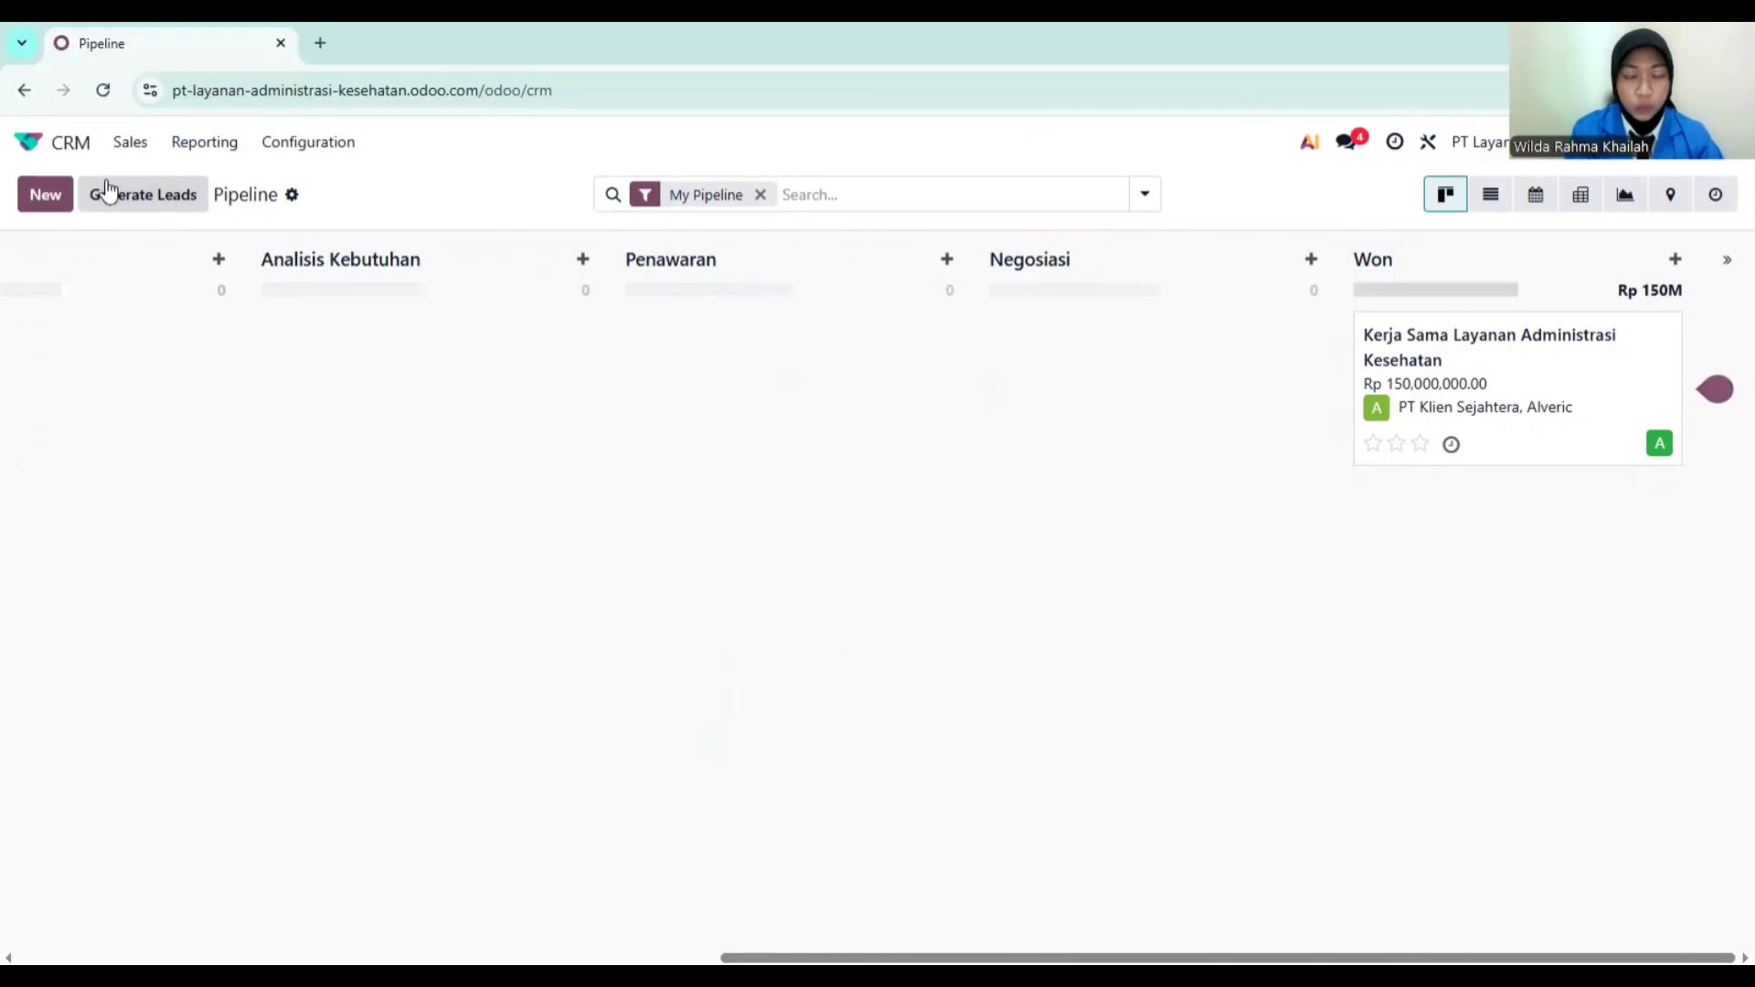
# Step: In the Sales app, open Products > Products and start a new product
pyautogui.click(52, 146)
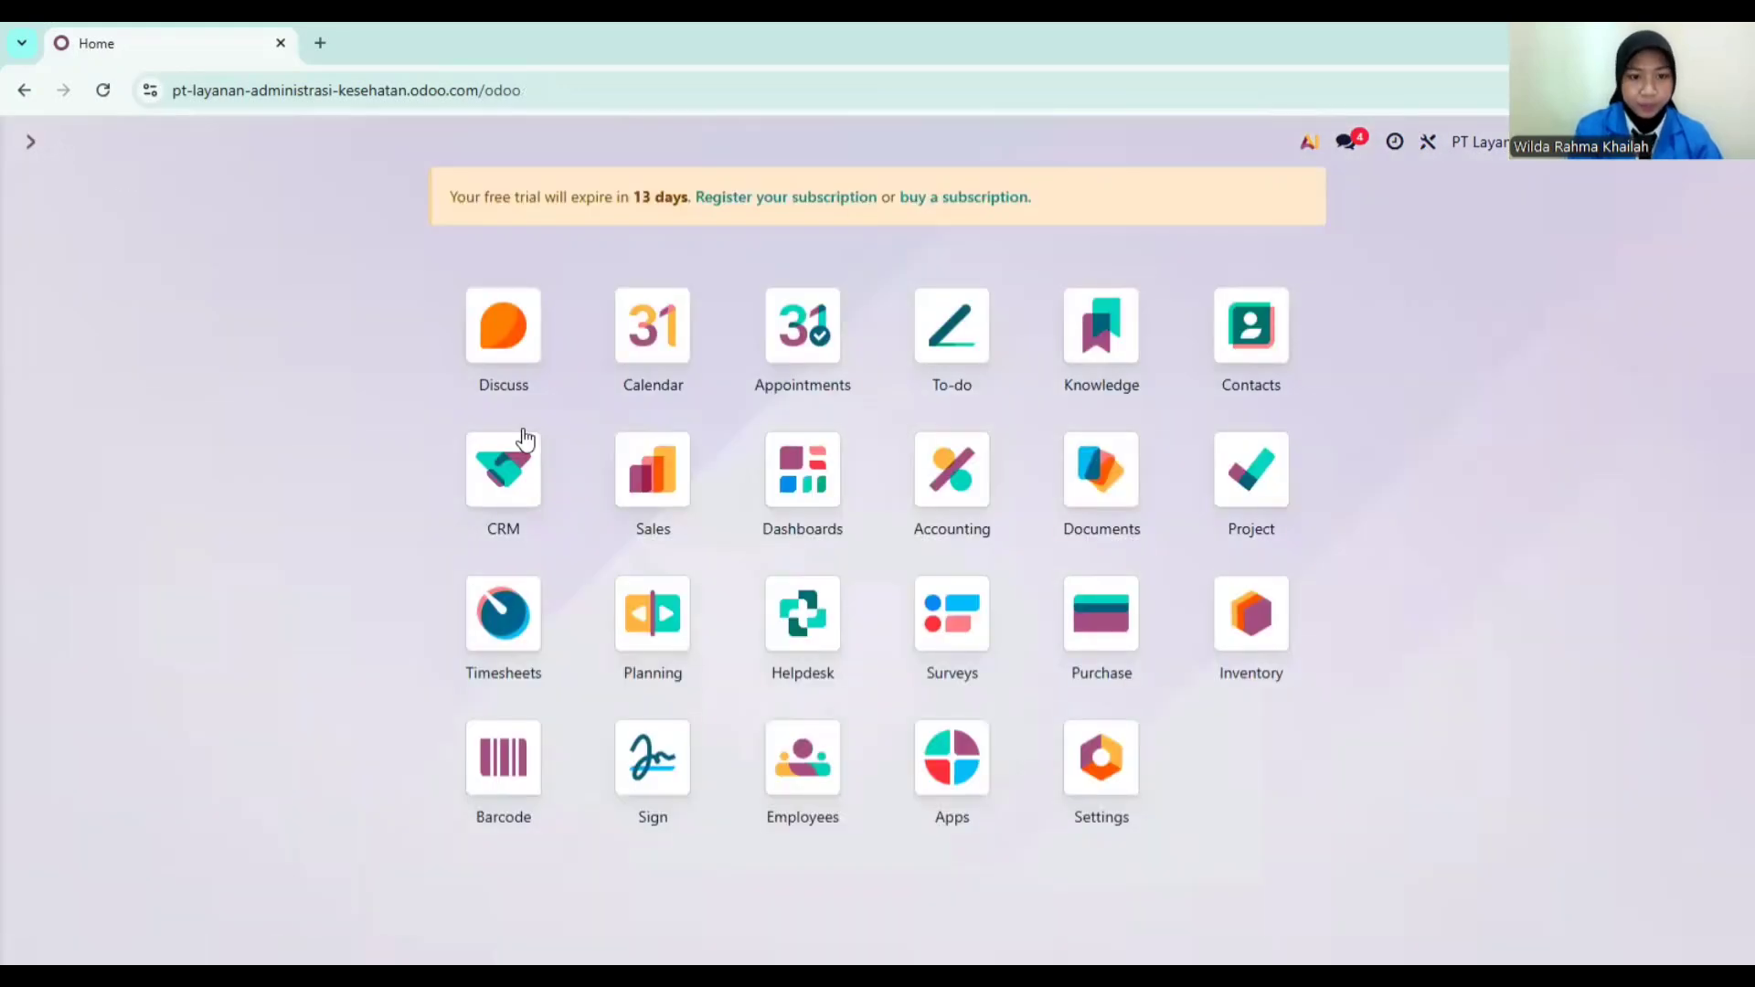
pyautogui.click(652, 483)
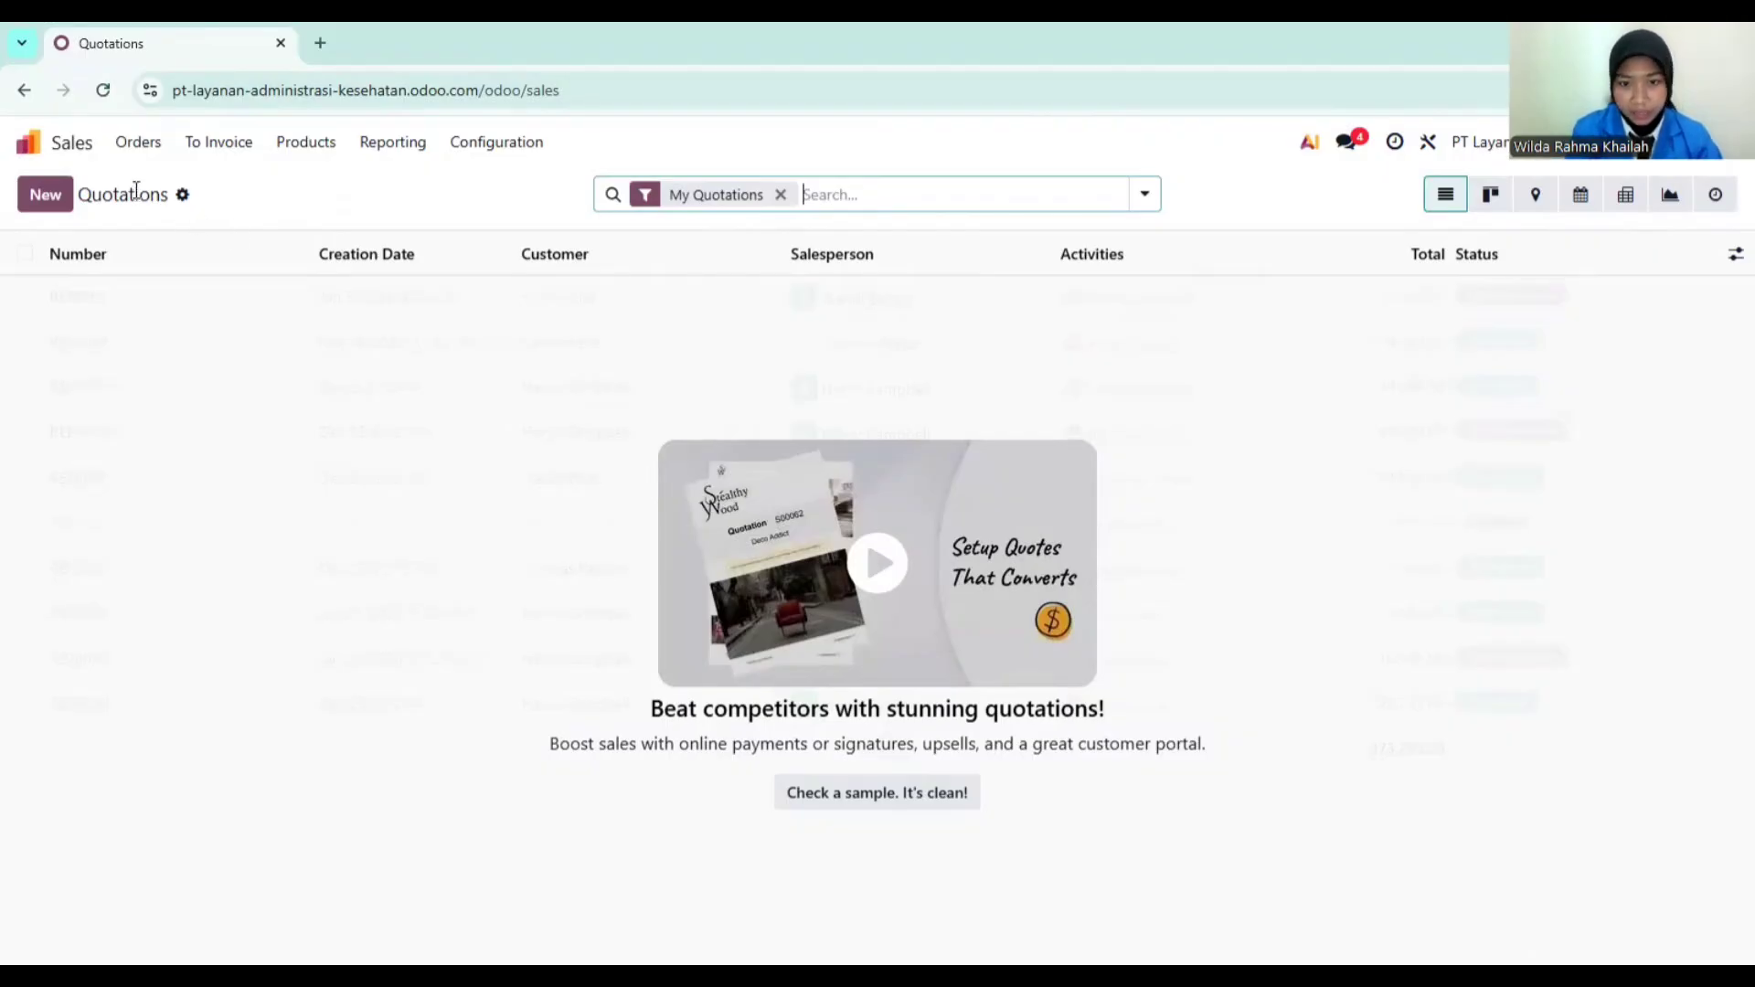
pyautogui.click(302, 156)
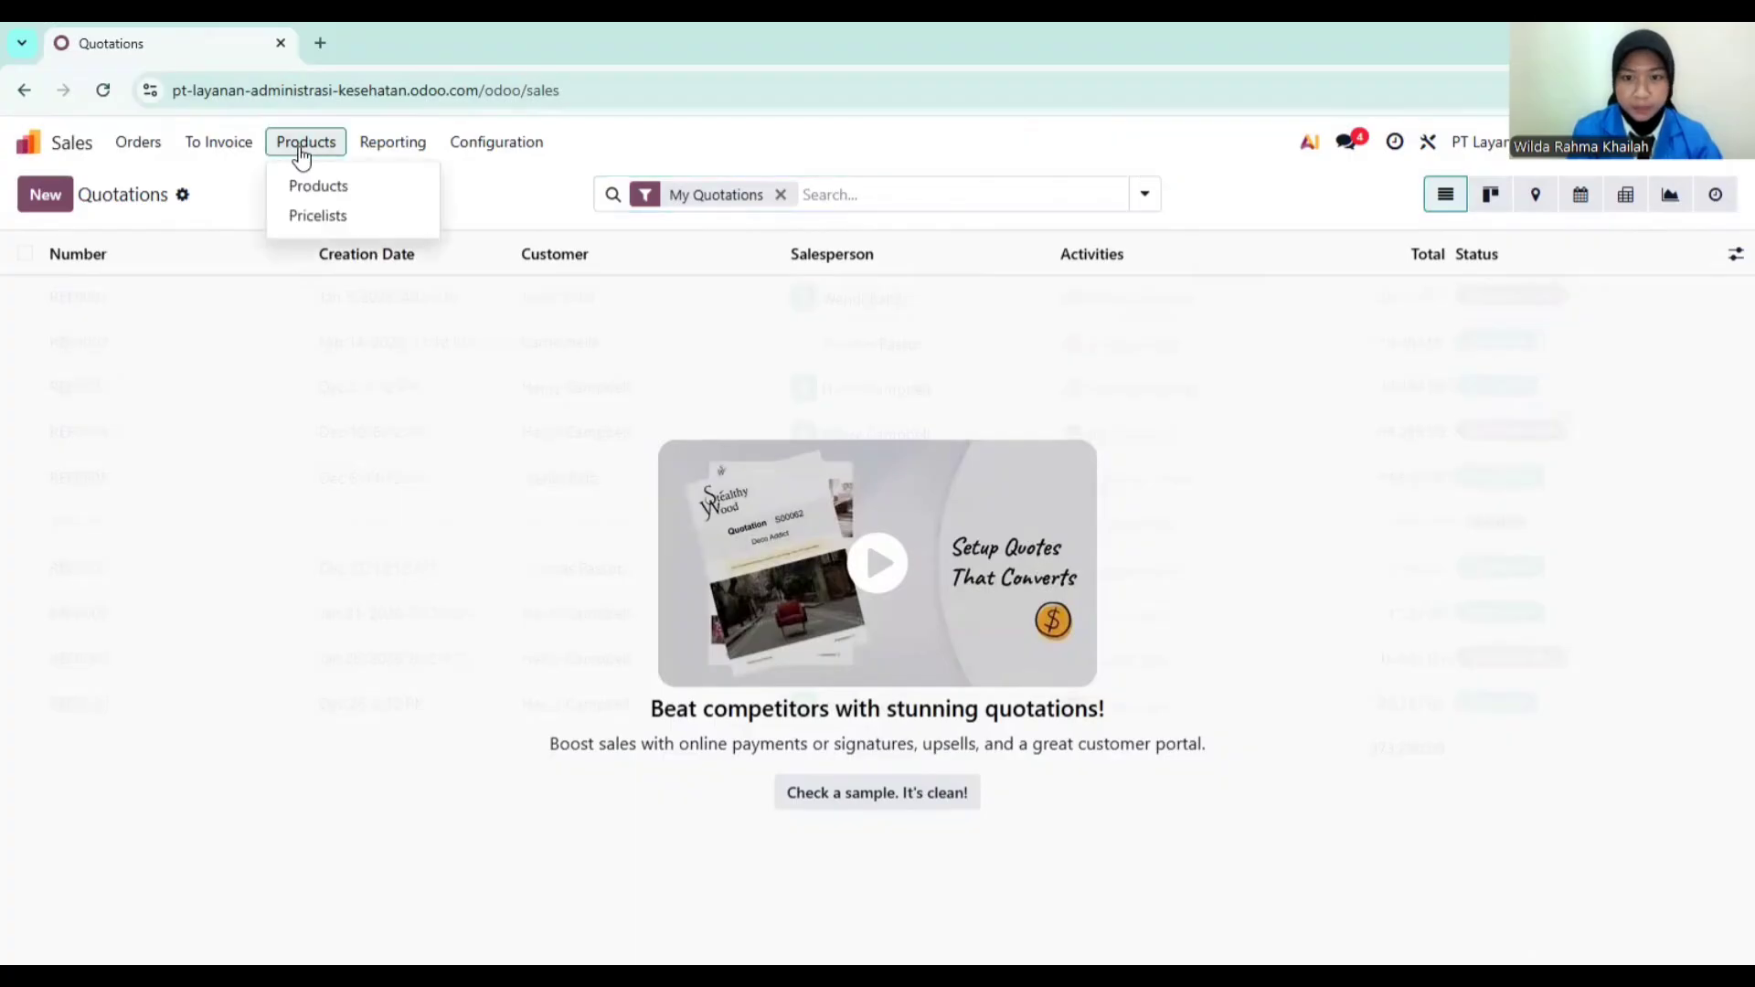
pyautogui.click(311, 183)
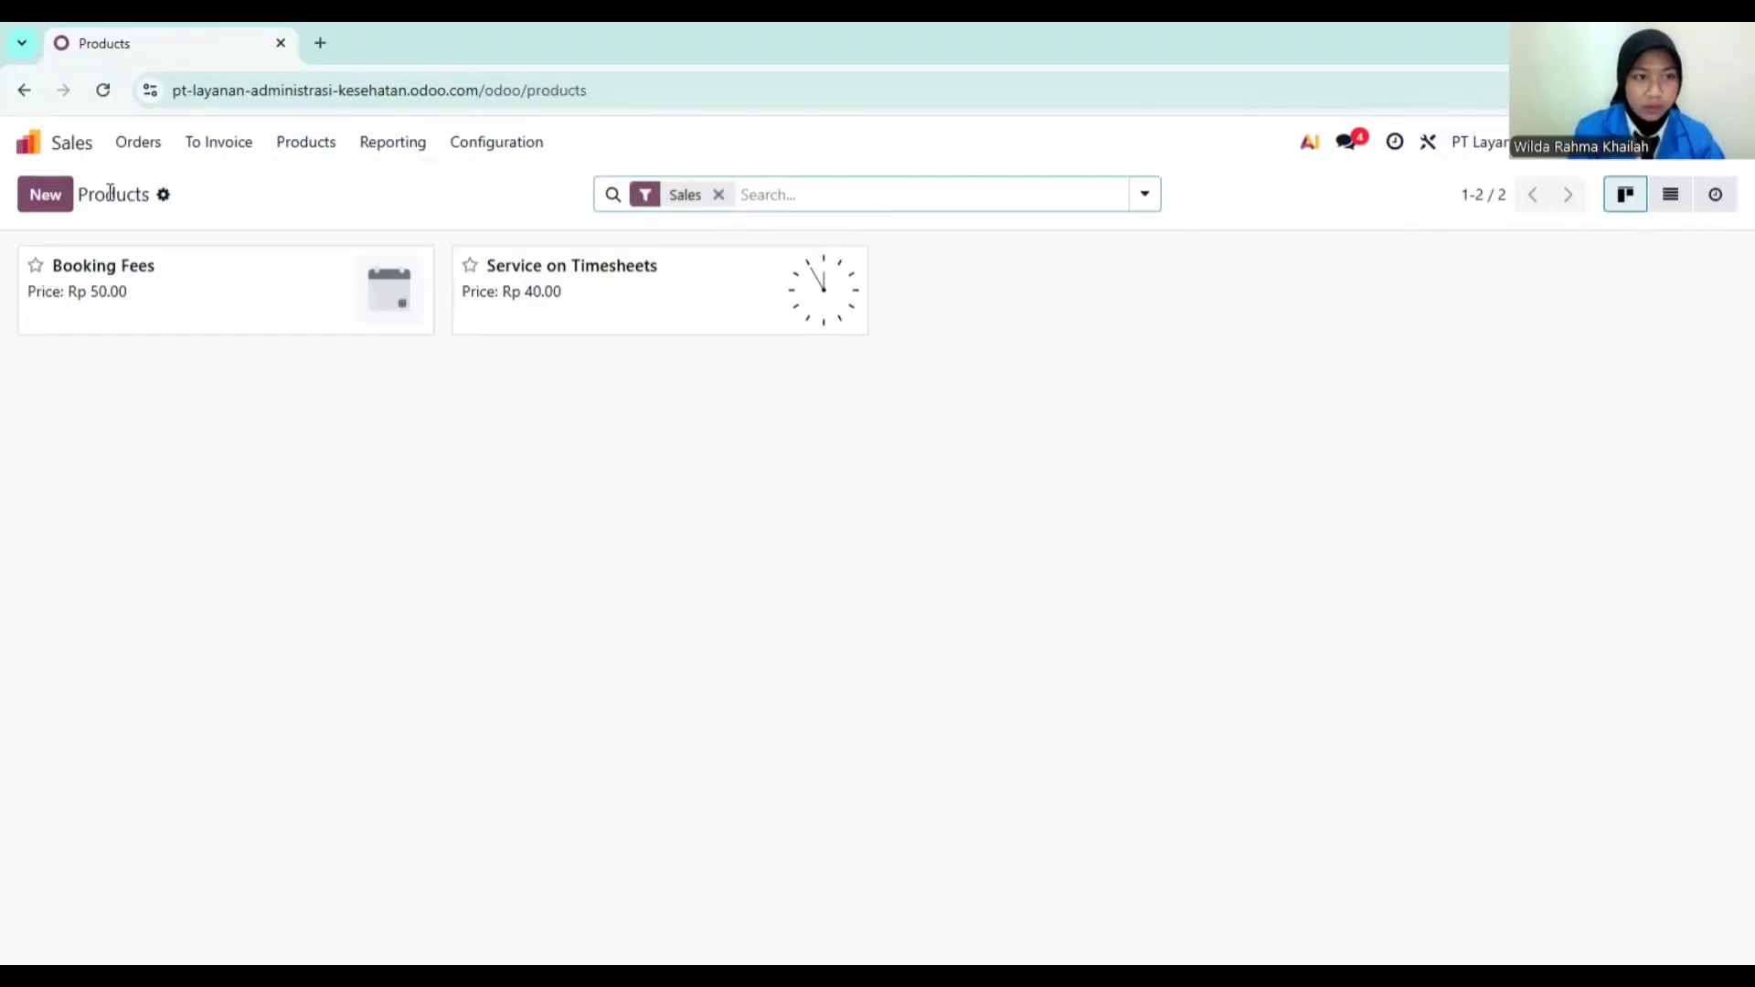
pyautogui.click(46, 195)
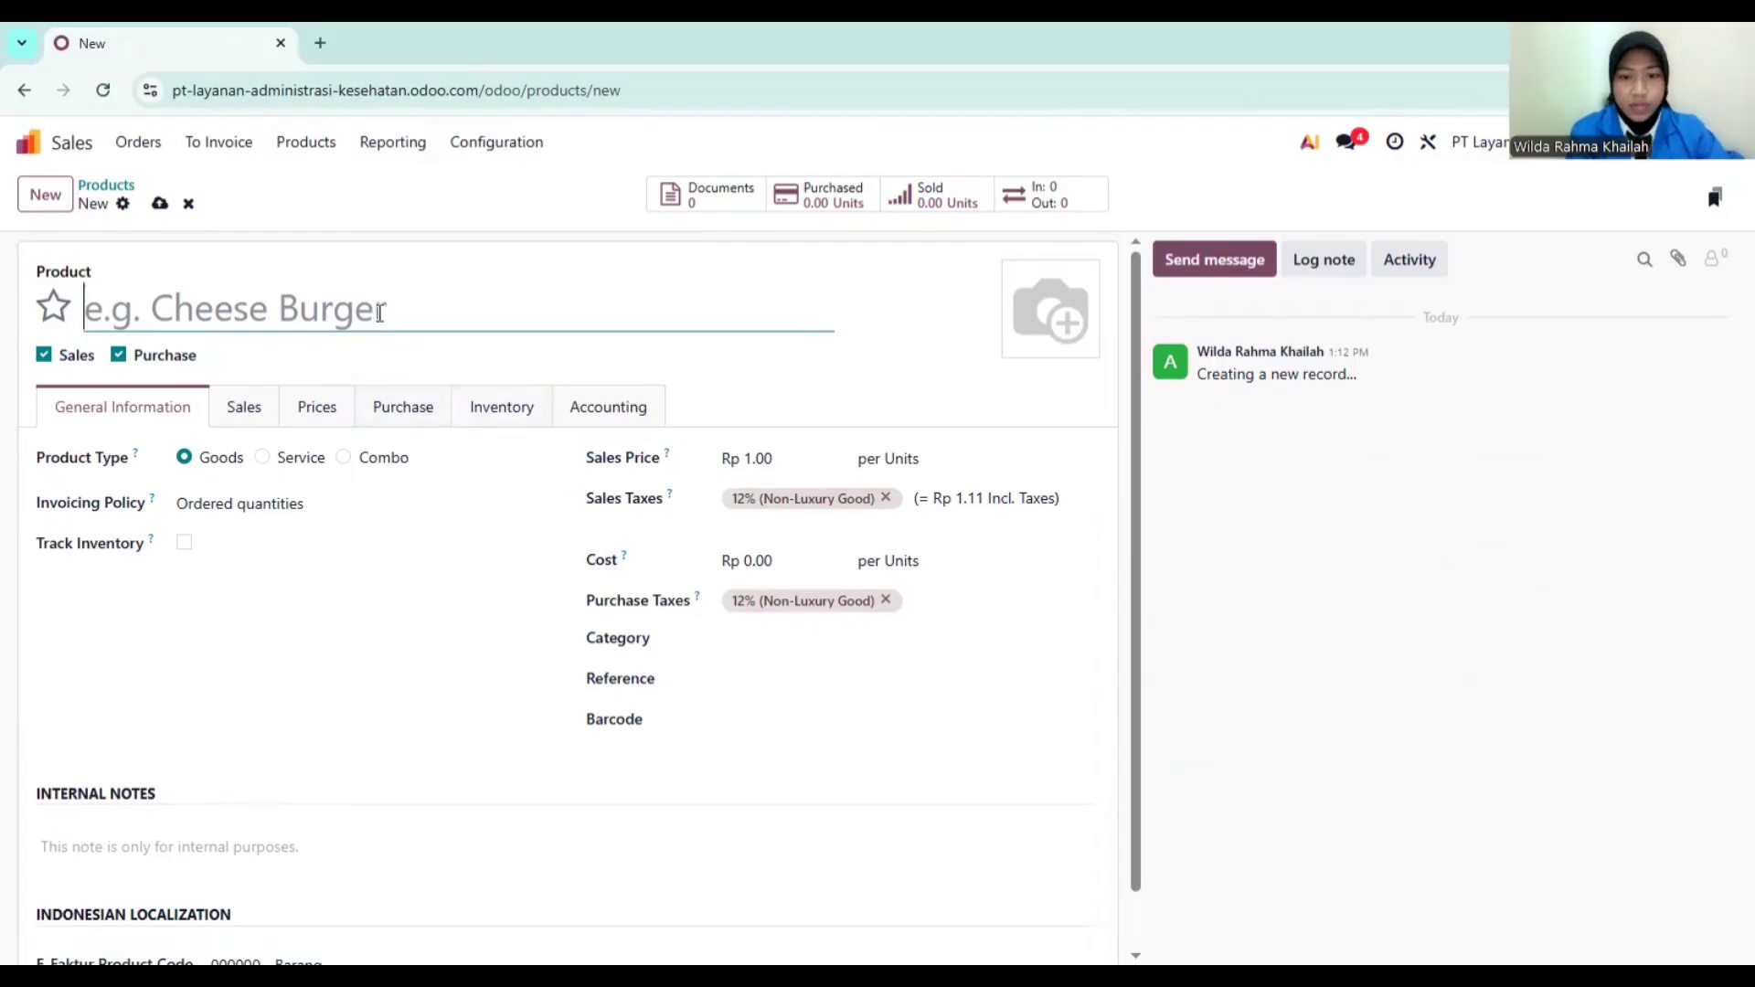
# Step: Define 'Jasa Administrasi Kesehatan' as a Service at Rp 100,000, invoiced Based on Timesheets
pyautogui.write('Jasa A')
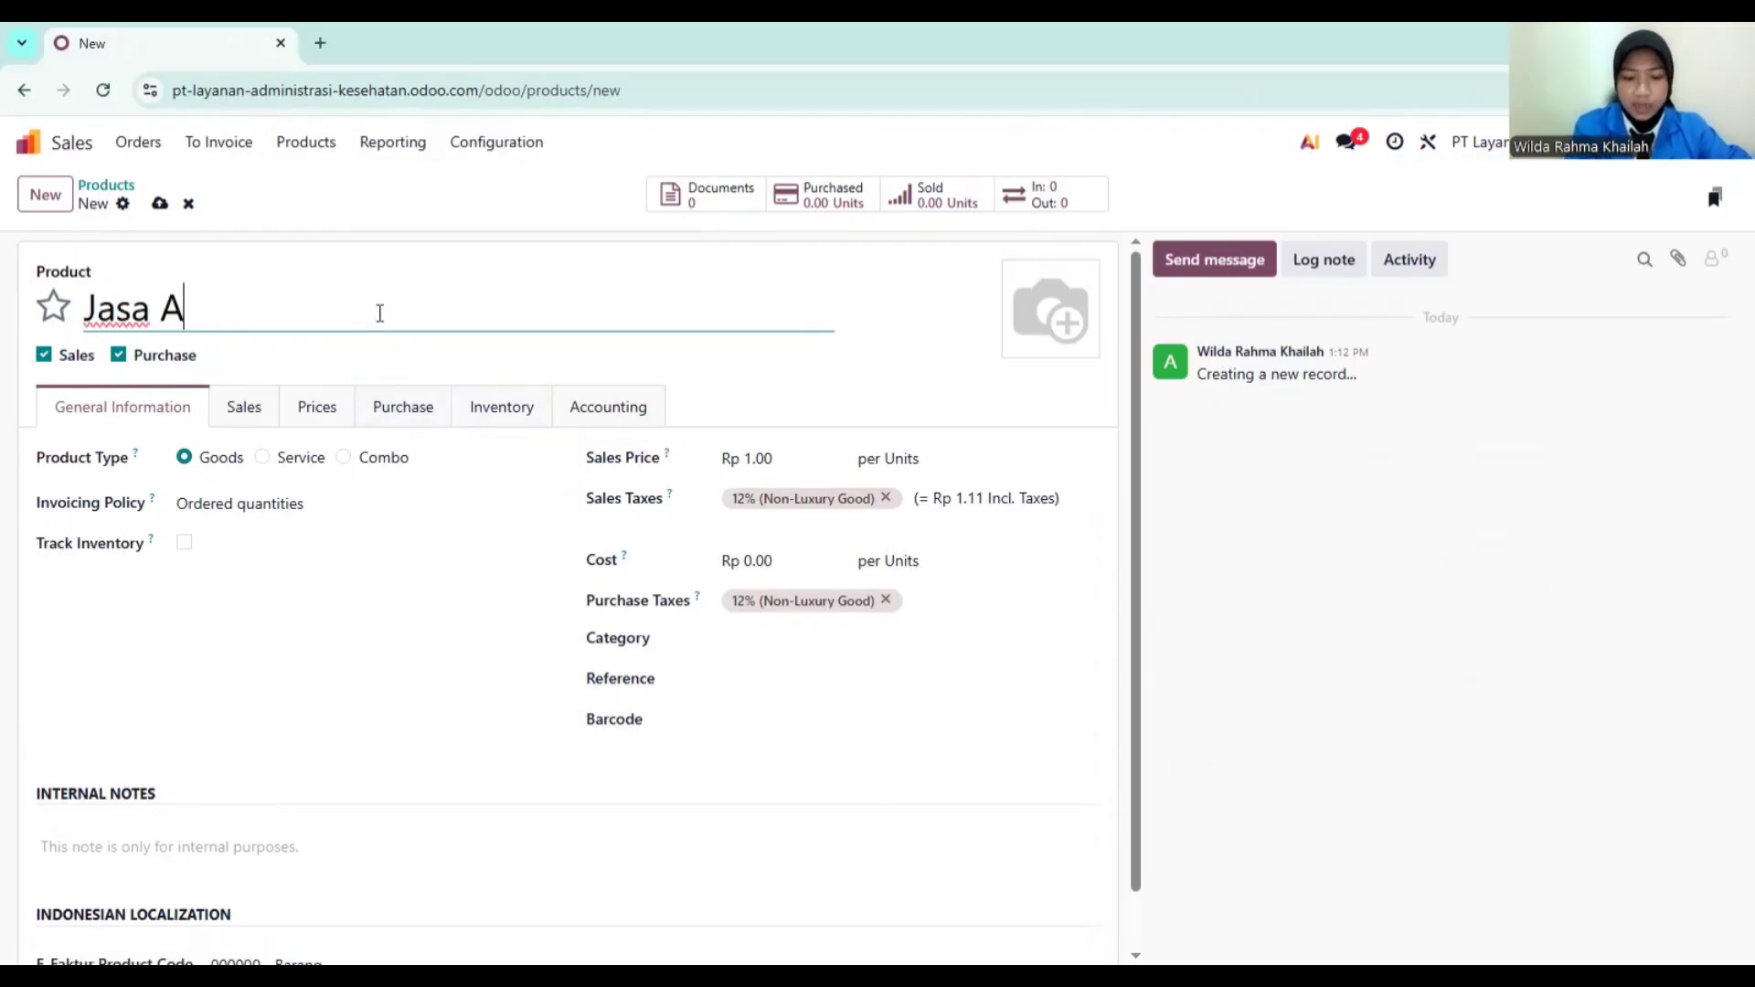
pyautogui.write('dministrasi ')
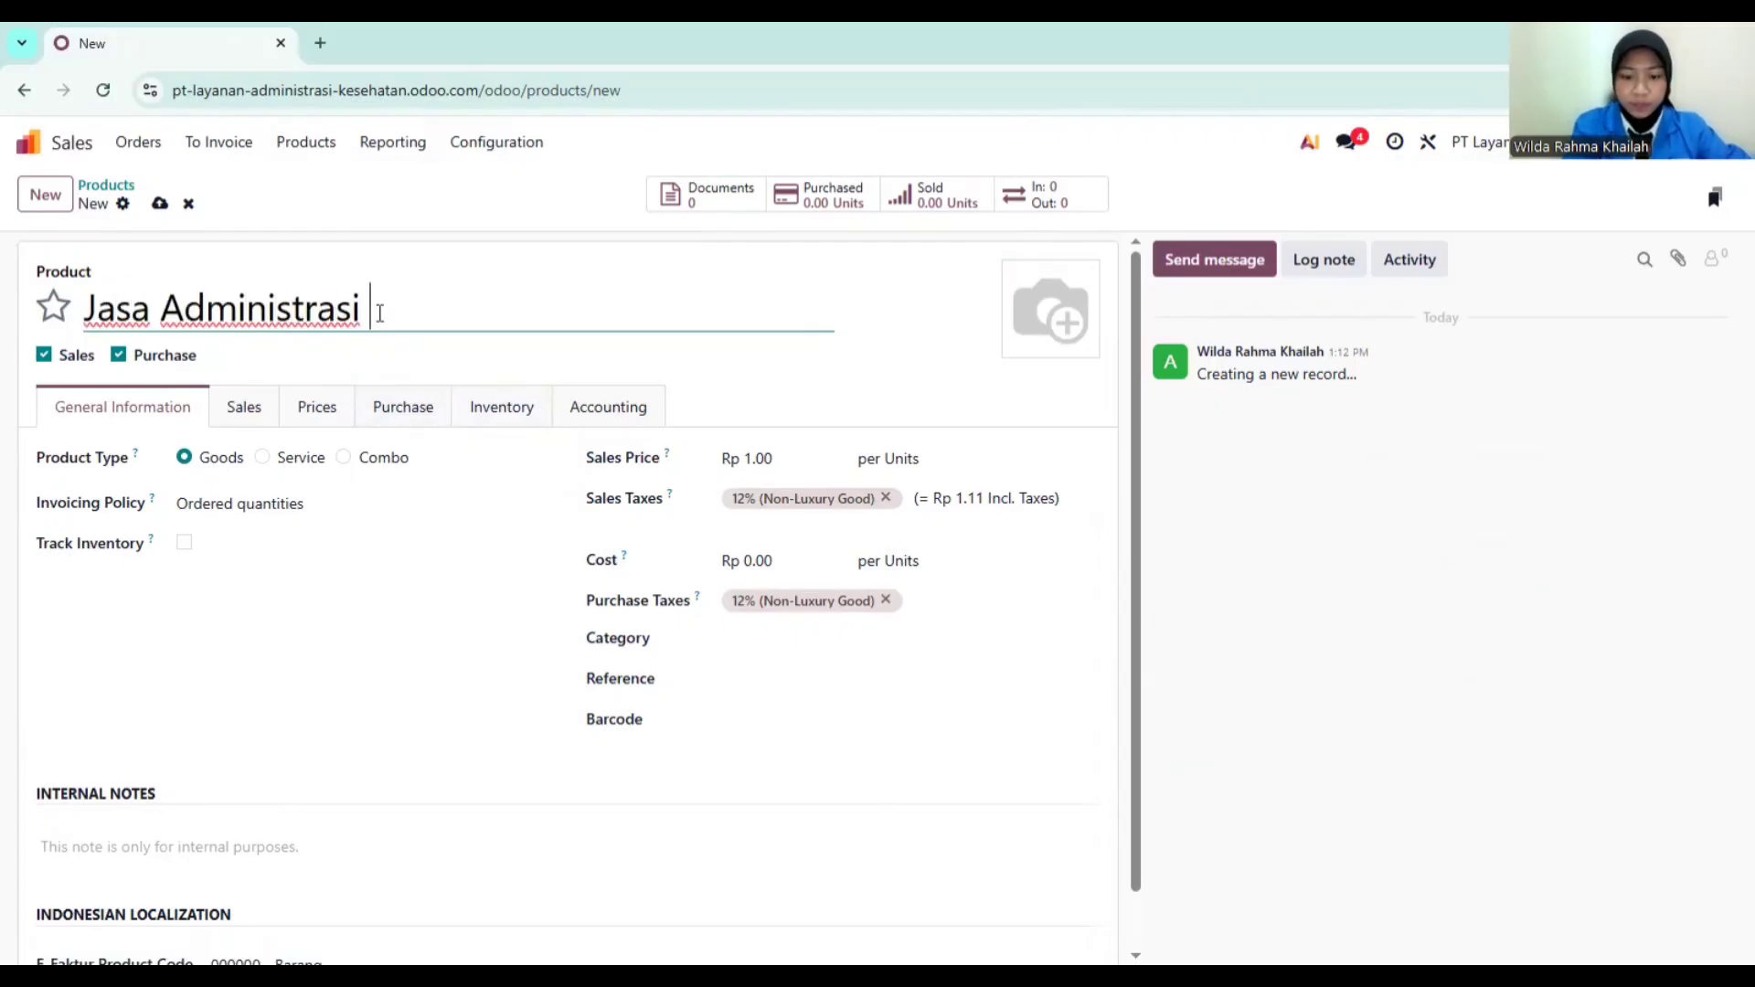
pyautogui.write('Kesehatan')
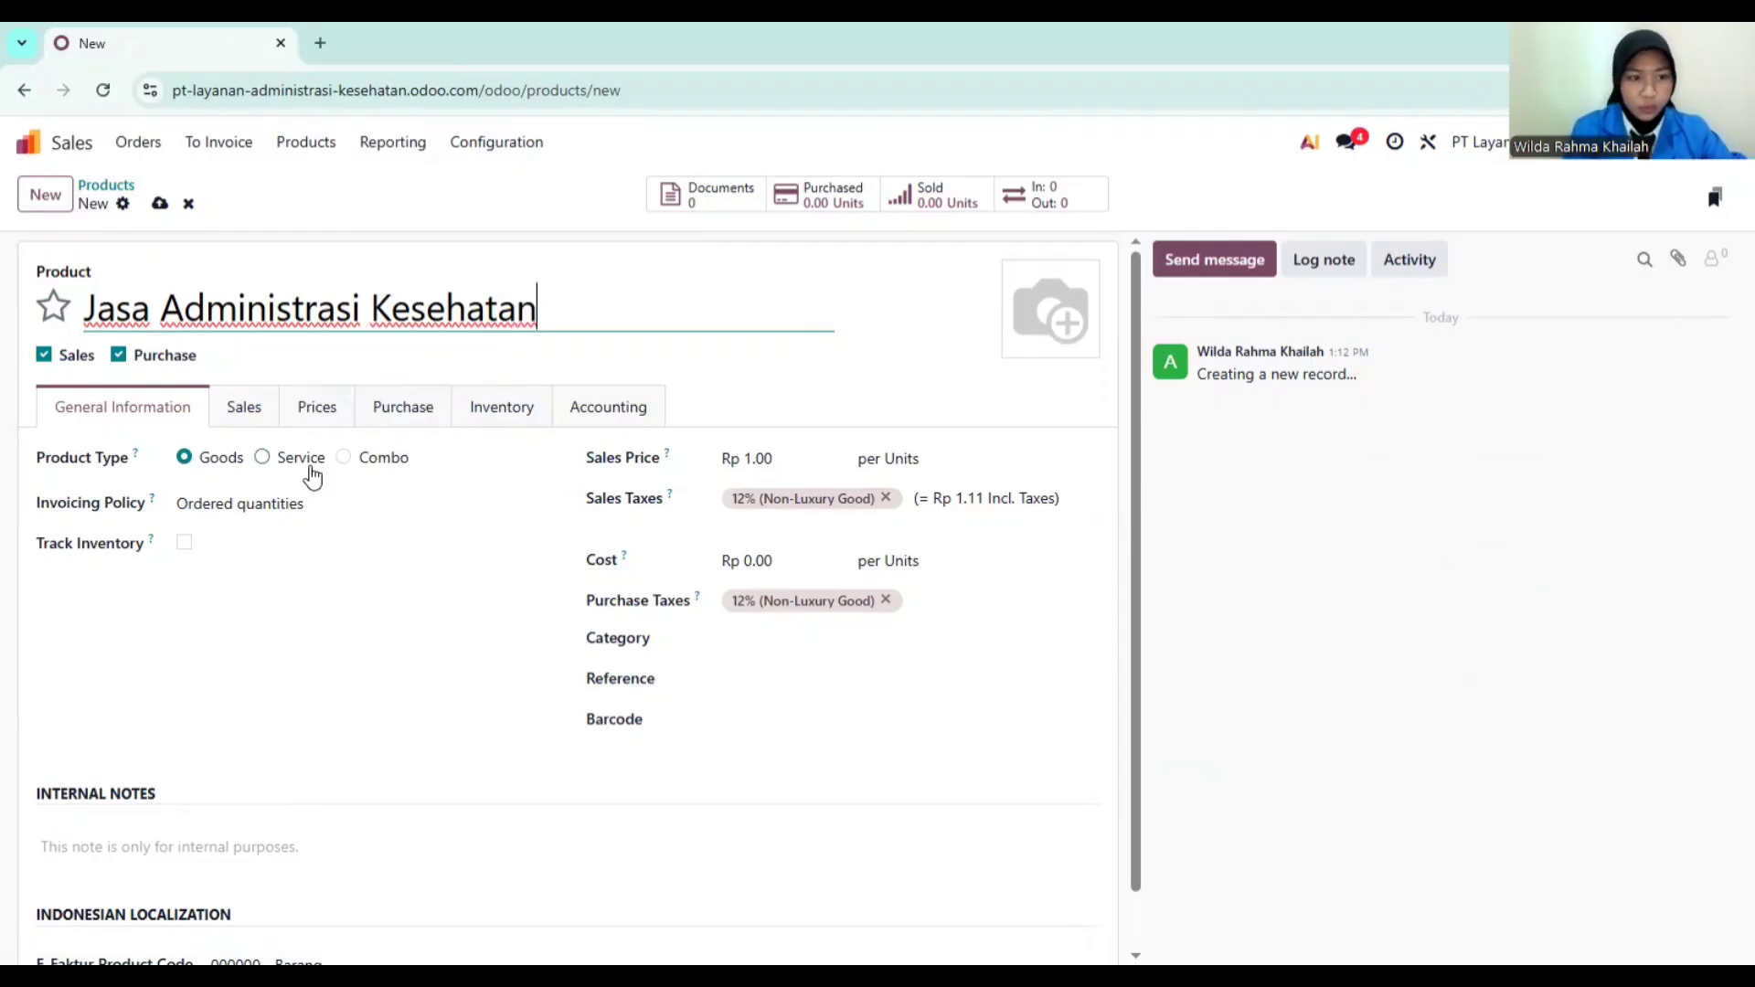
pyautogui.click(280, 465)
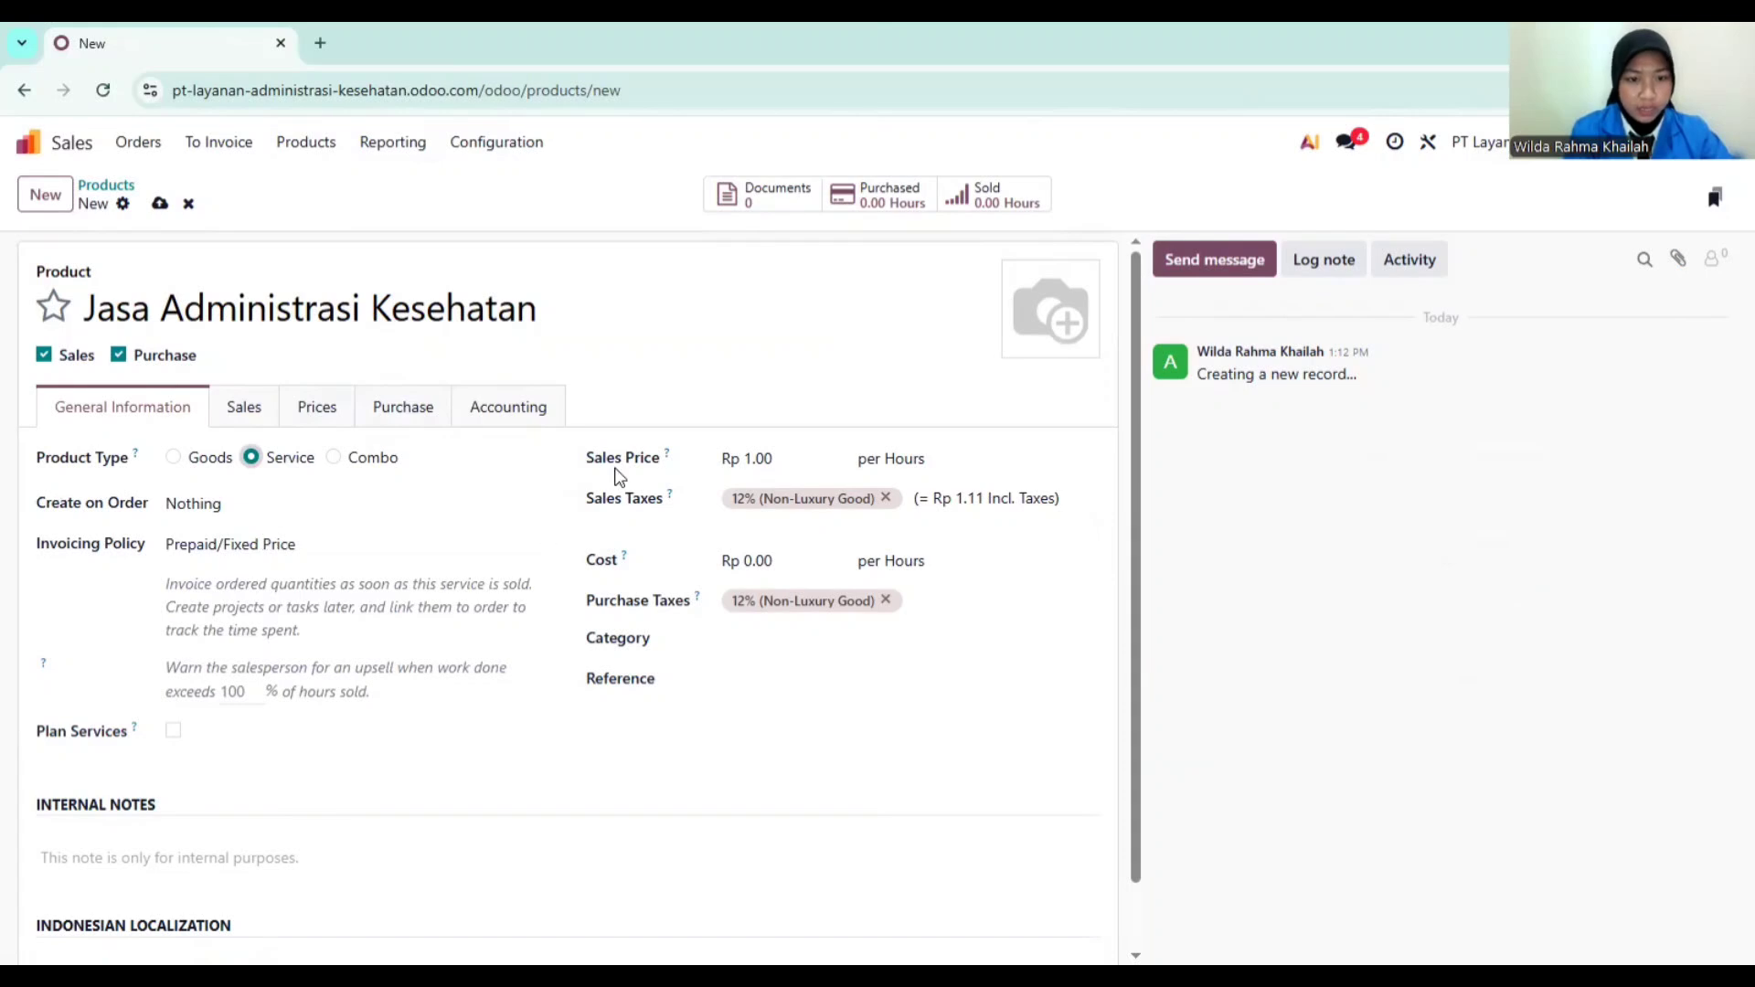
pyautogui.click(797, 457)
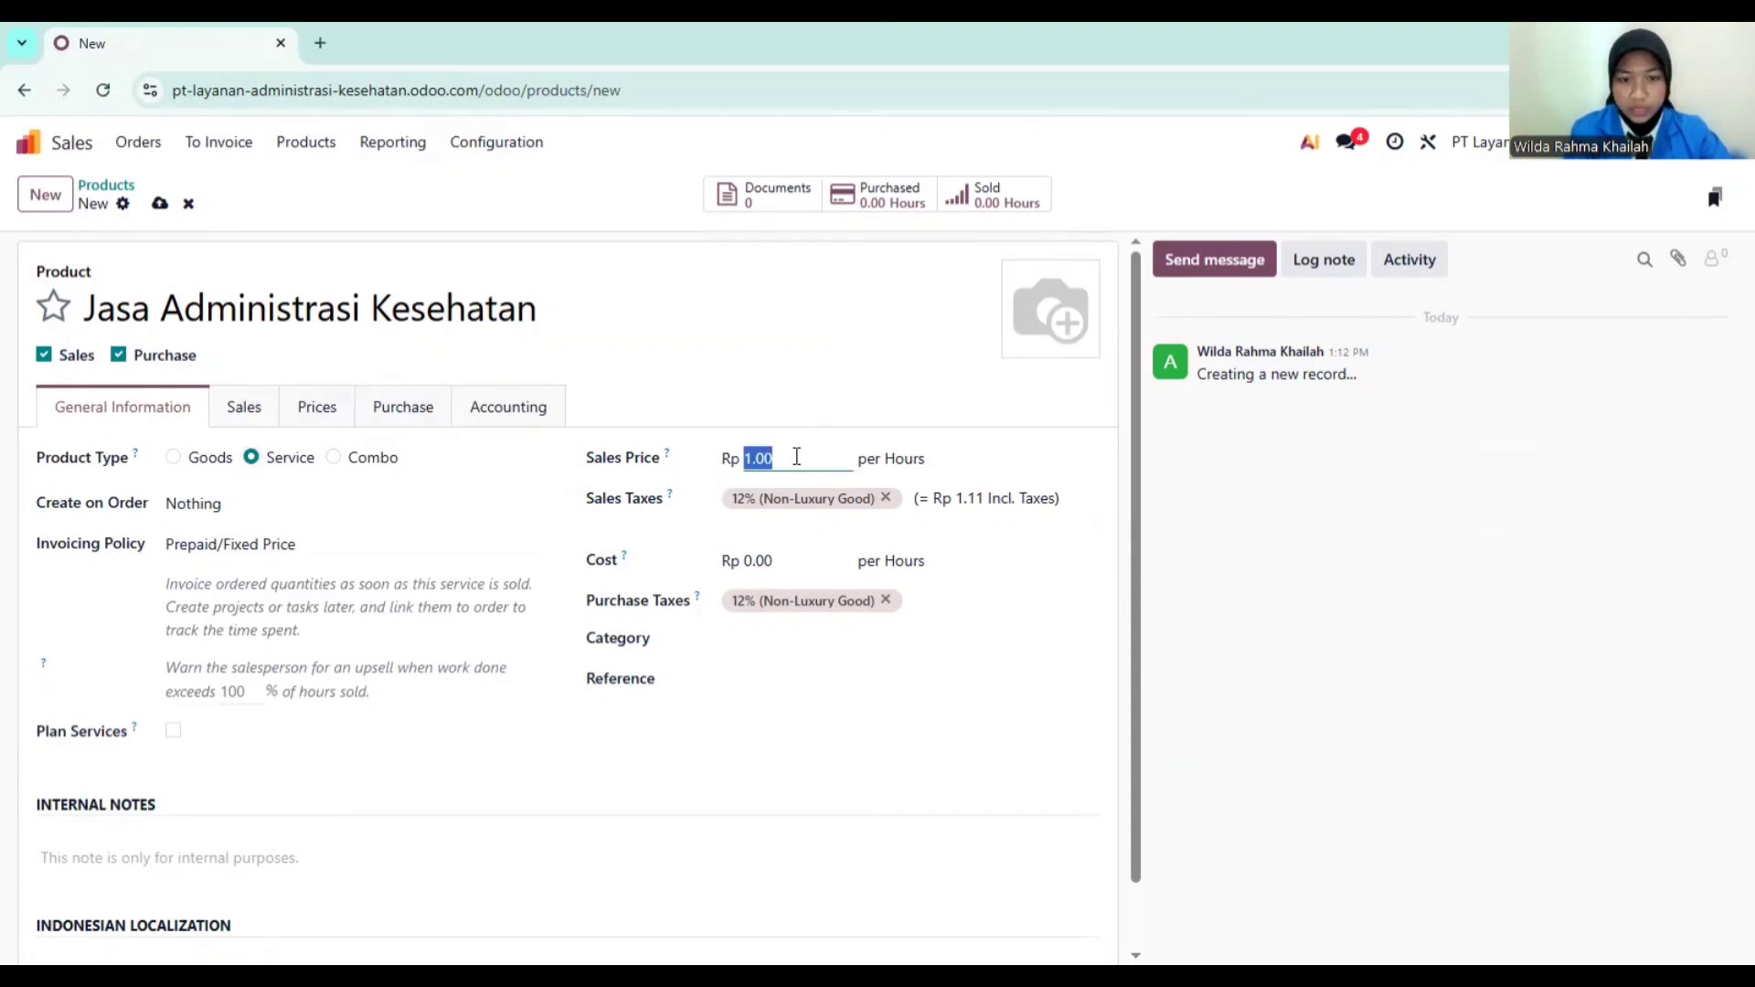
pyautogui.write('1')
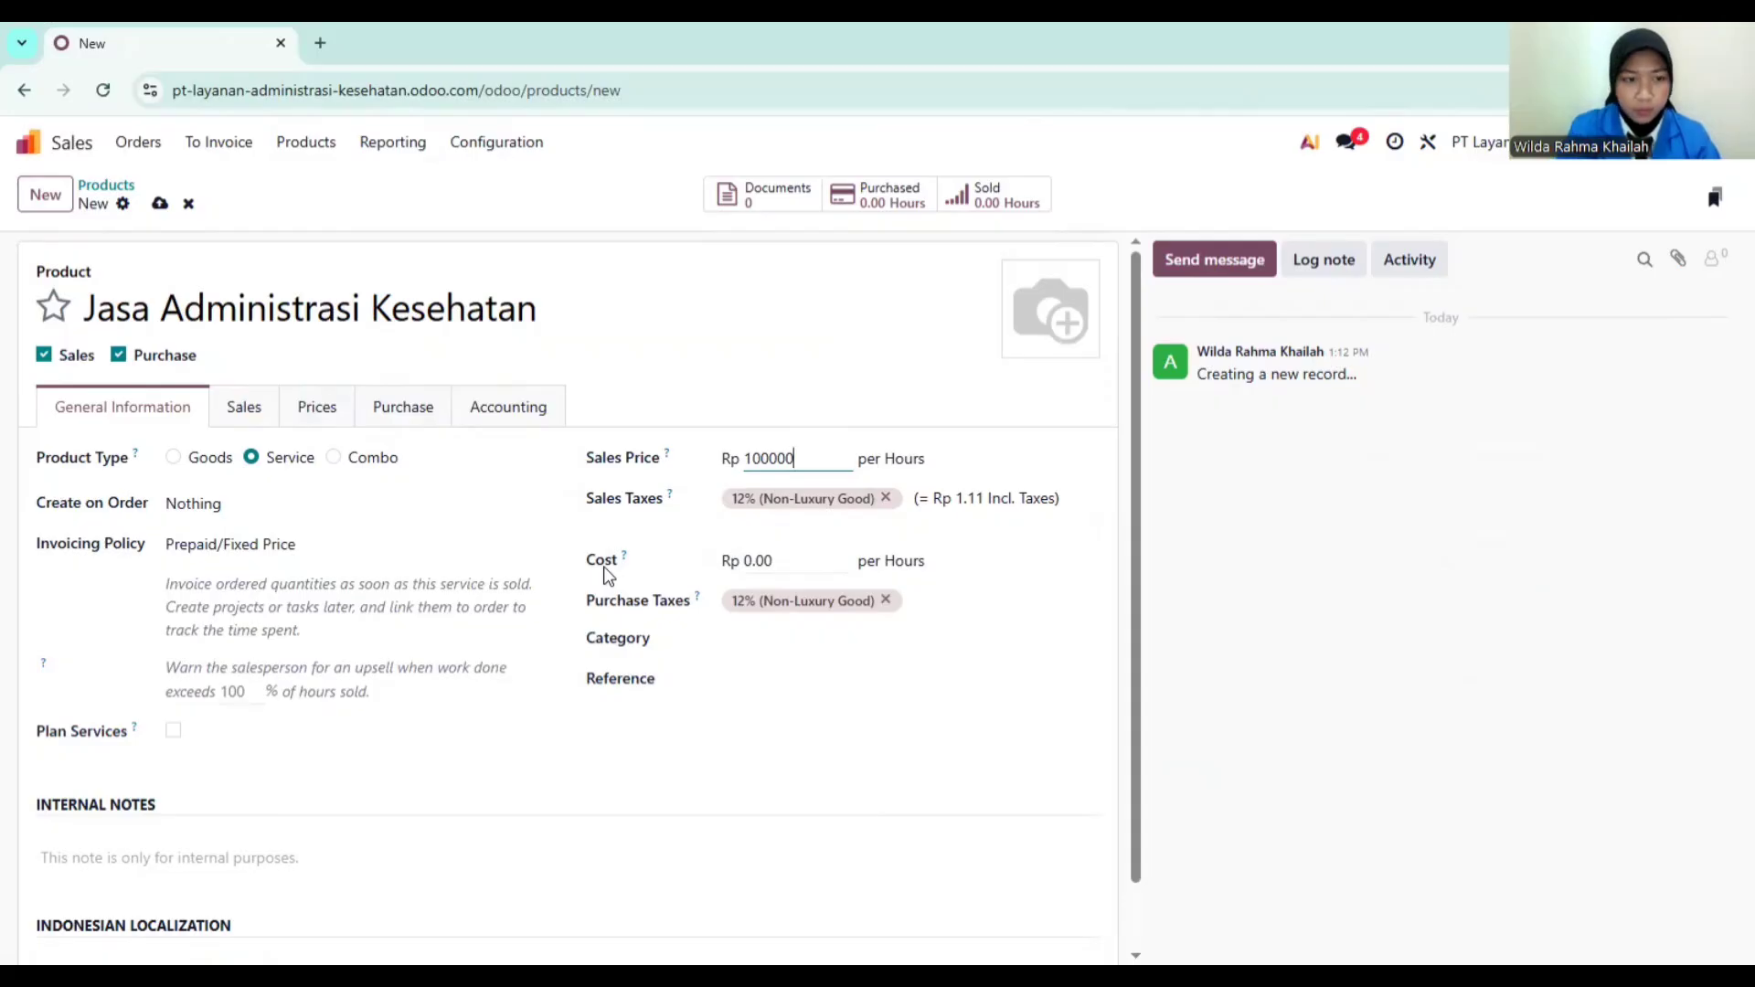
pyautogui.scroll(-1, 296, 640)
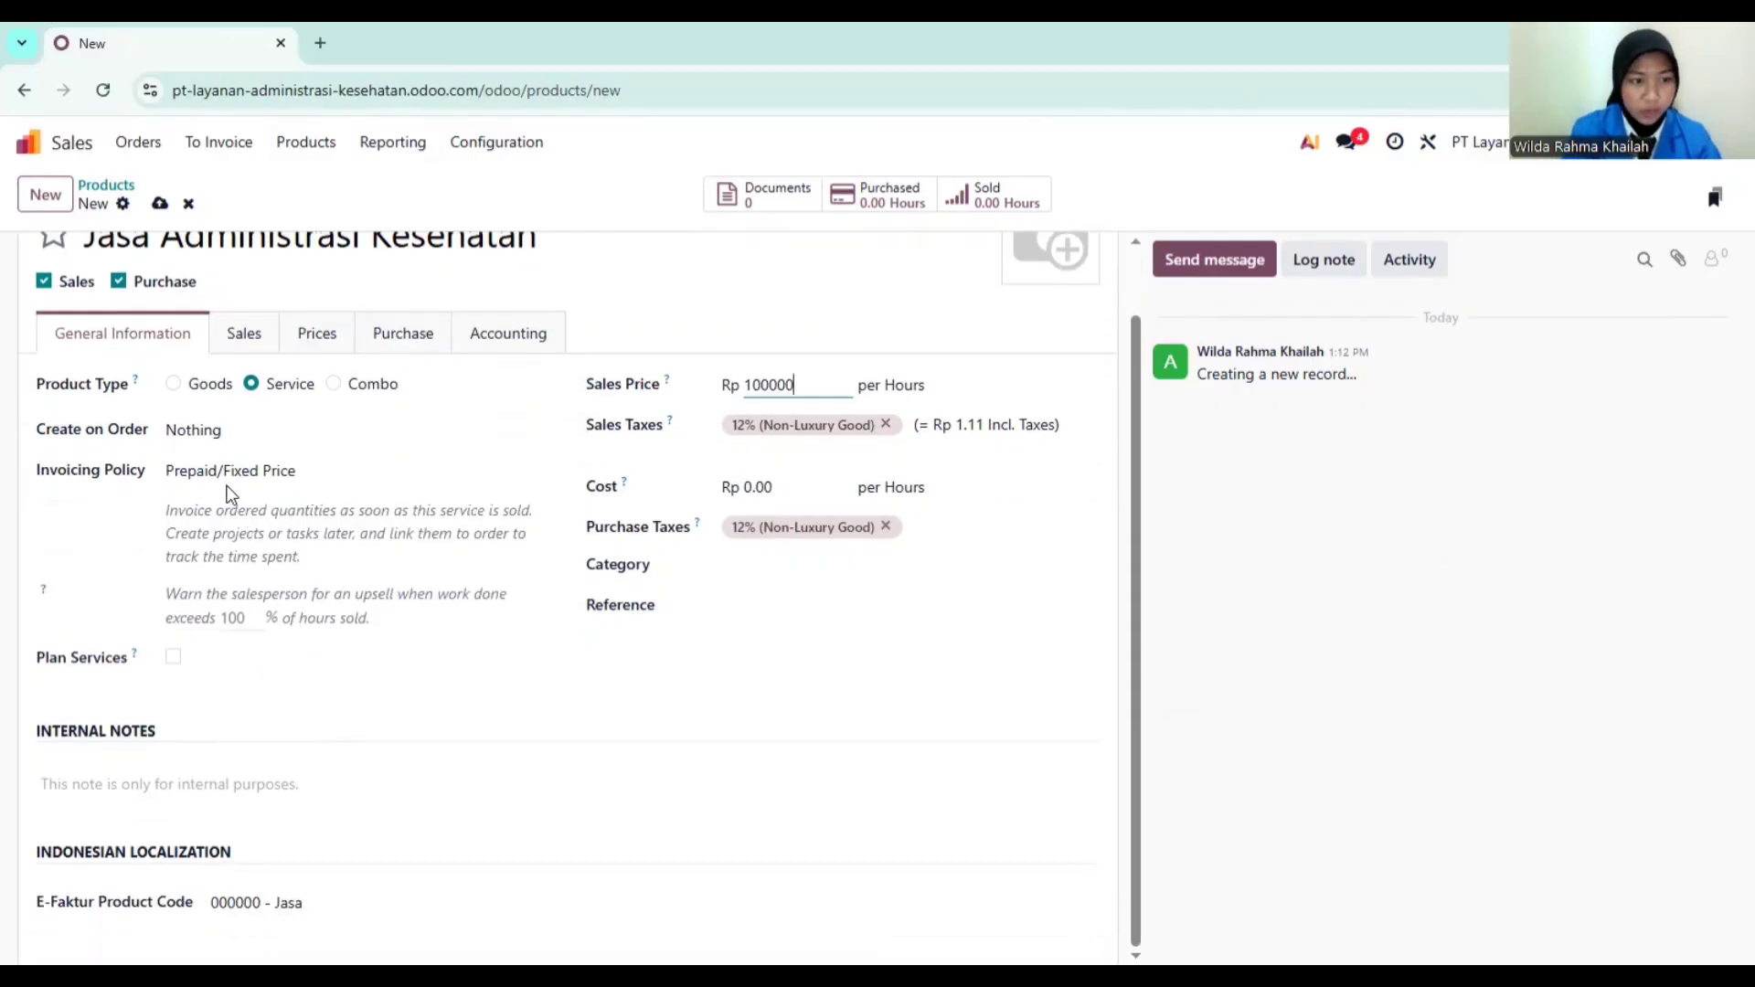
pyautogui.click(355, 473)
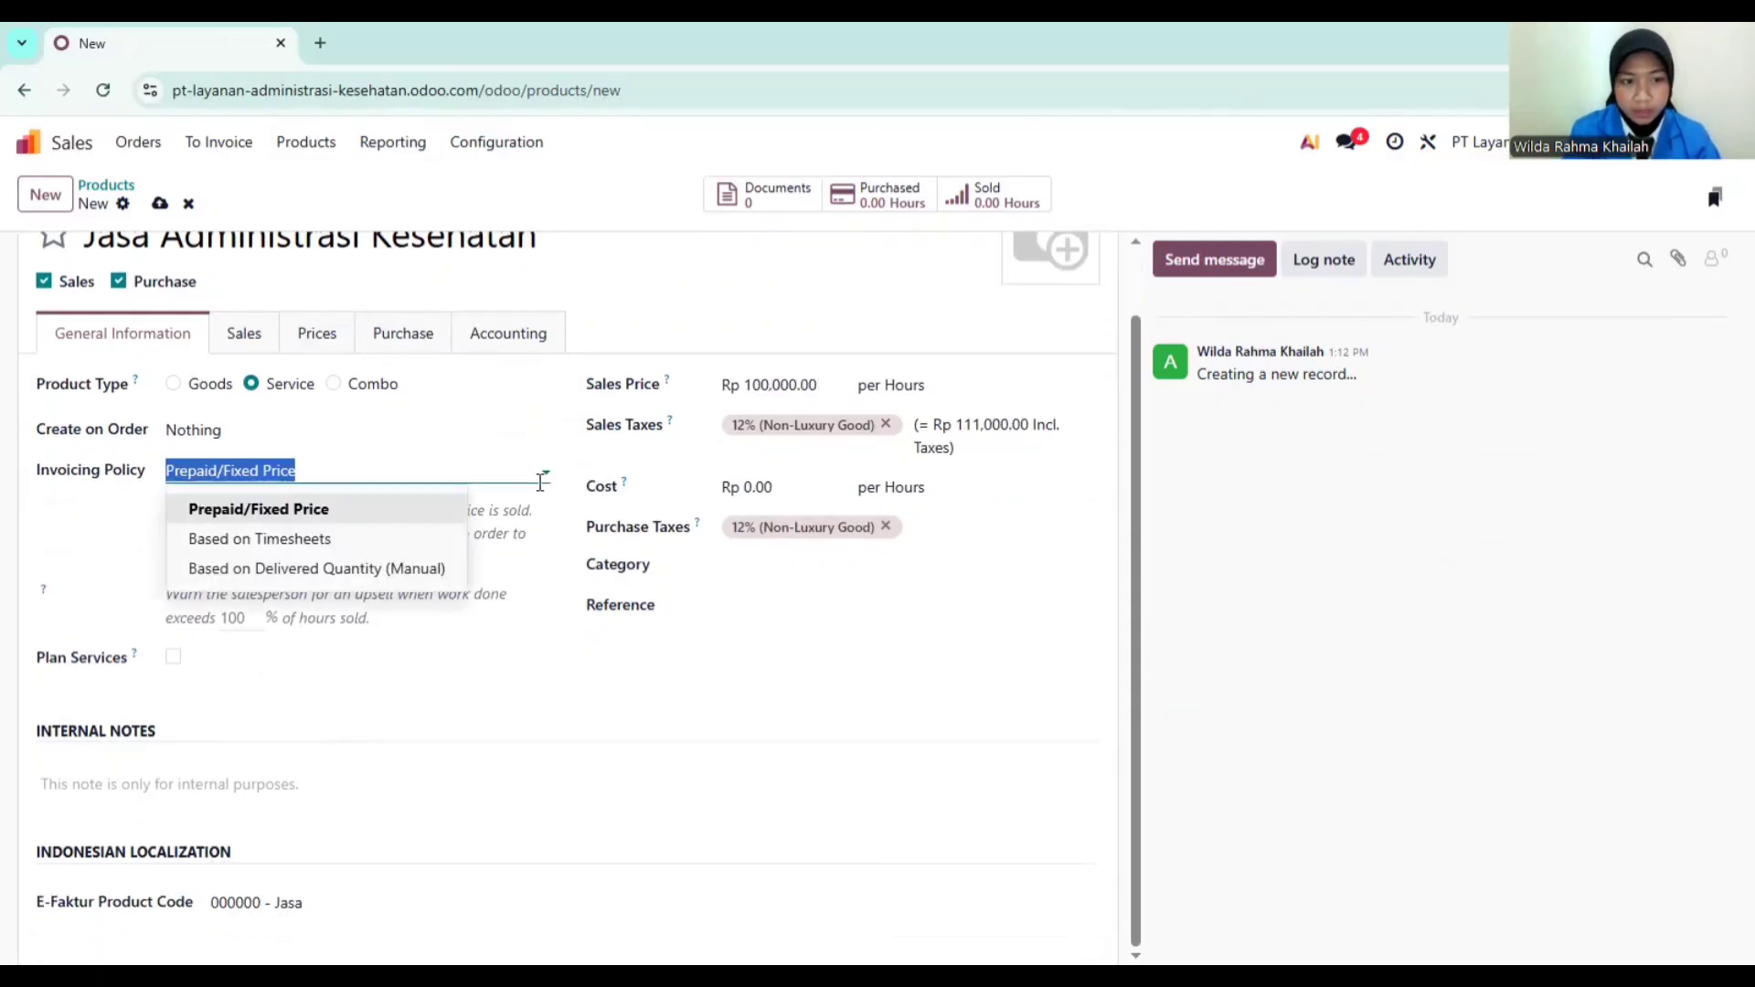
pyautogui.click(364, 539)
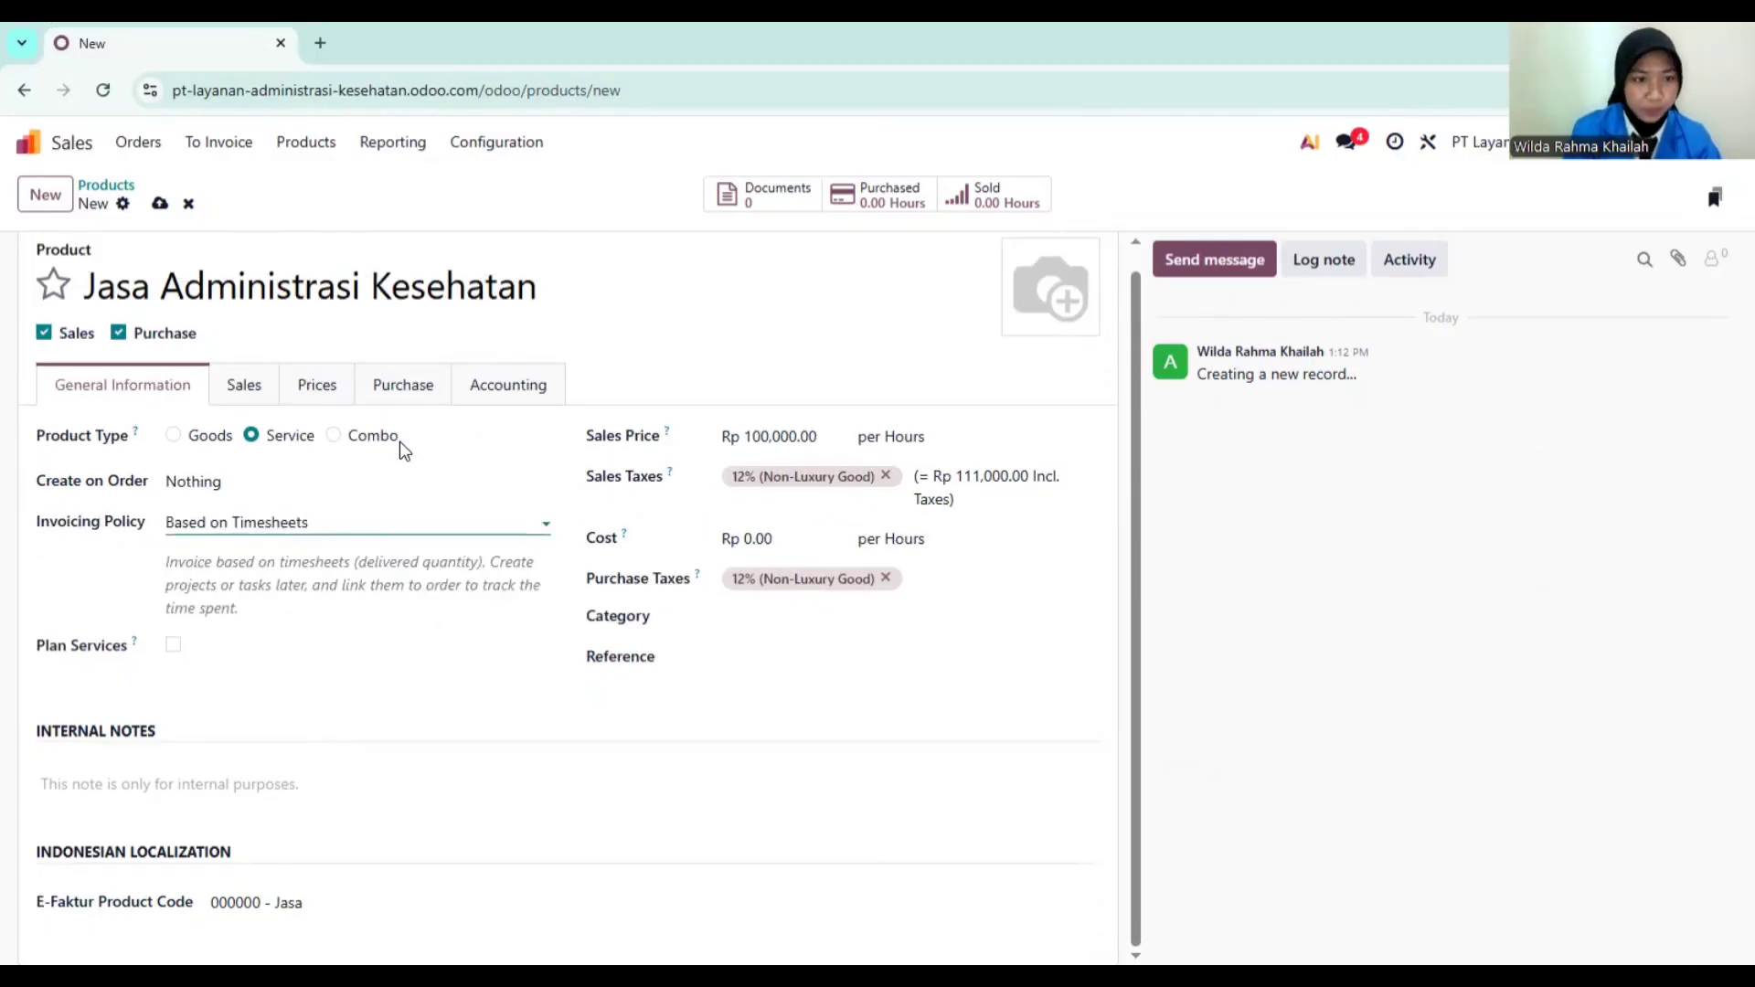
pyautogui.click(254, 388)
pyautogui.click(328, 414)
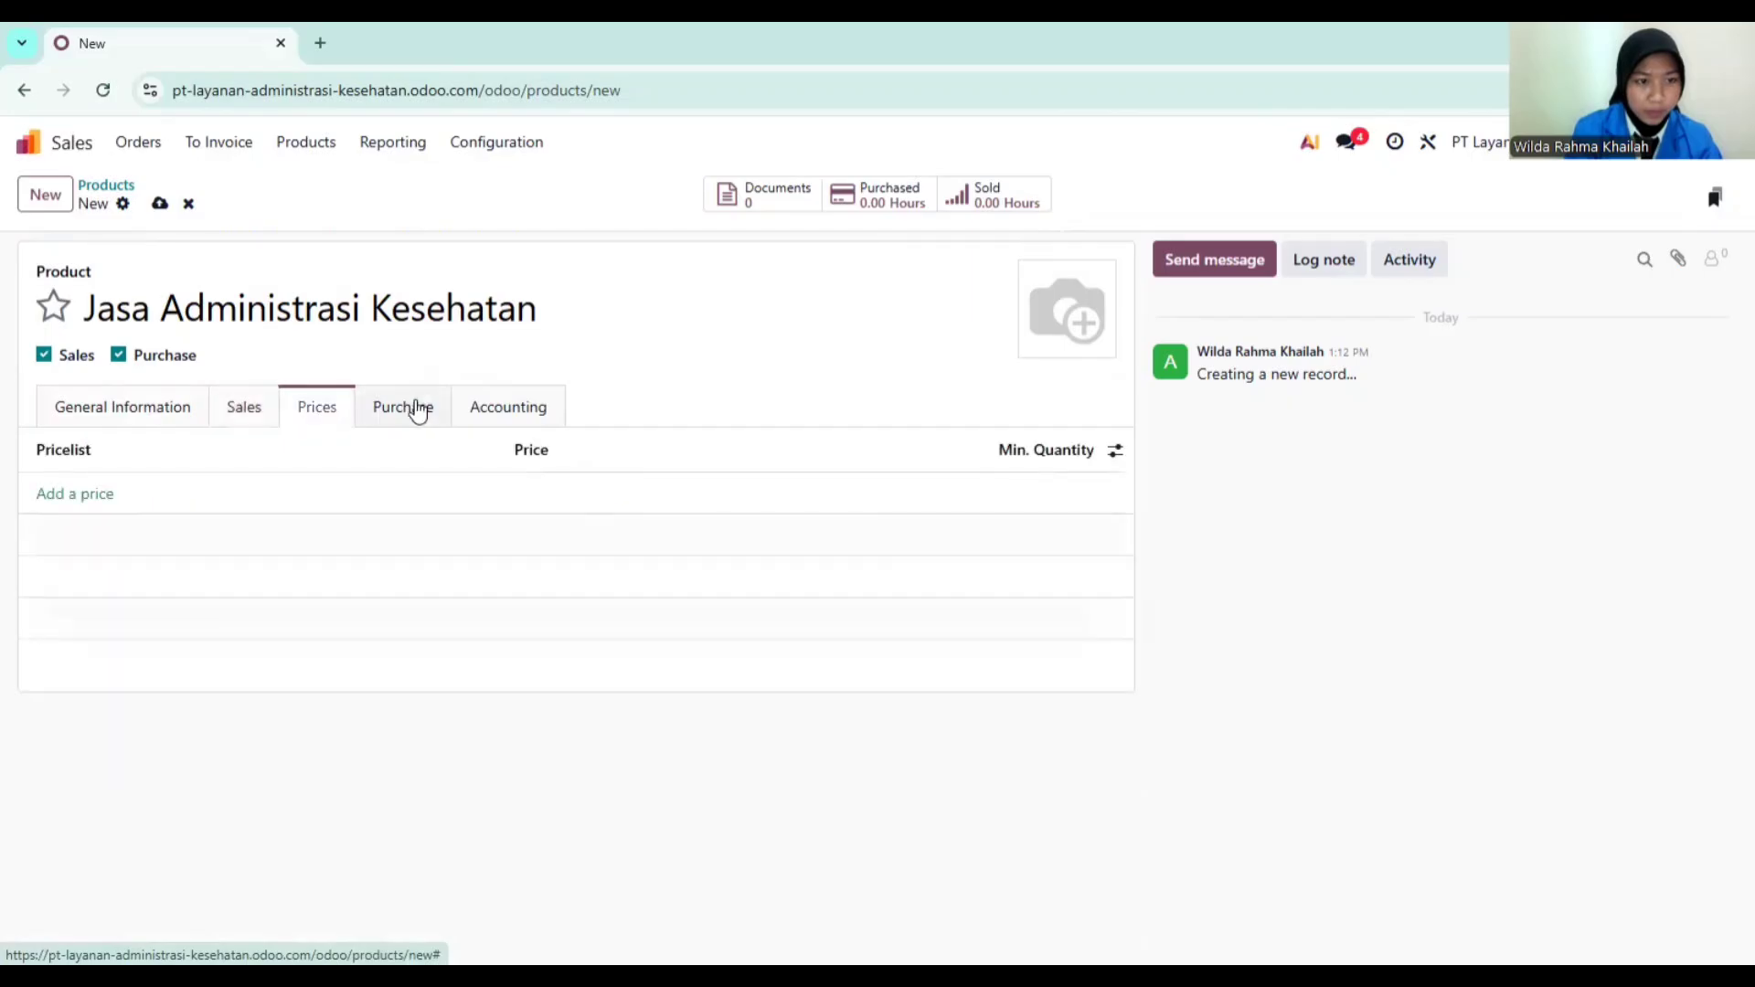
pyautogui.click(415, 402)
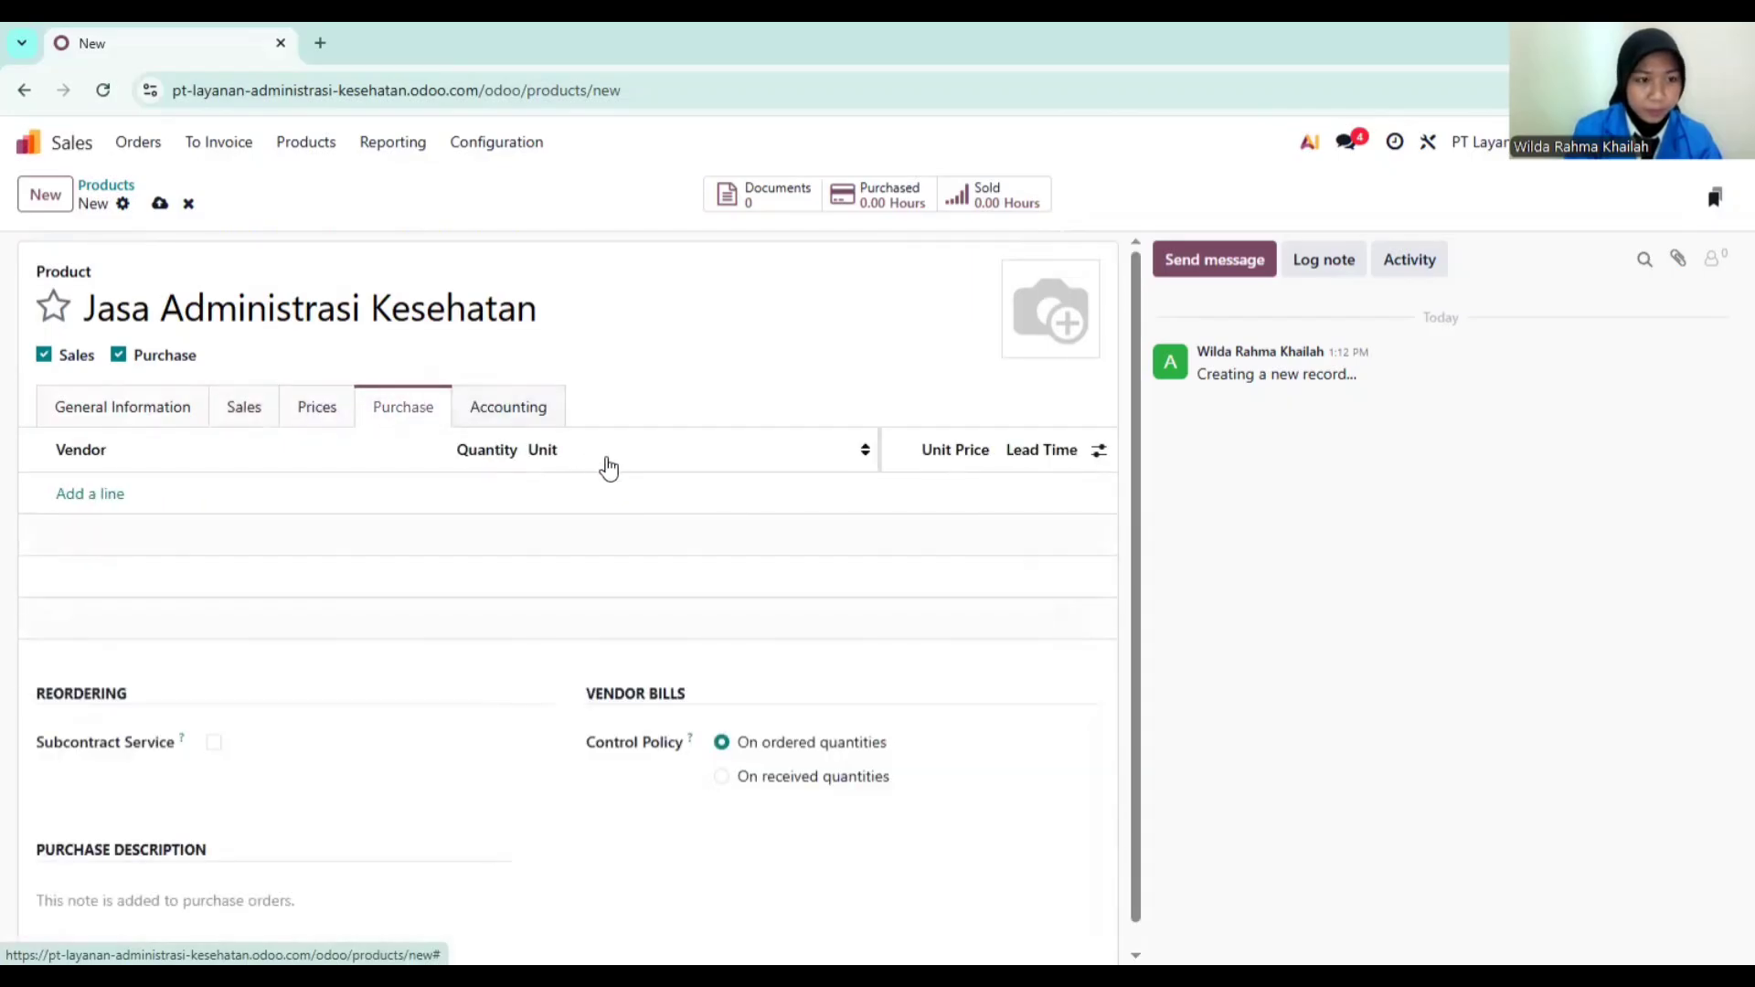
pyautogui.click(501, 413)
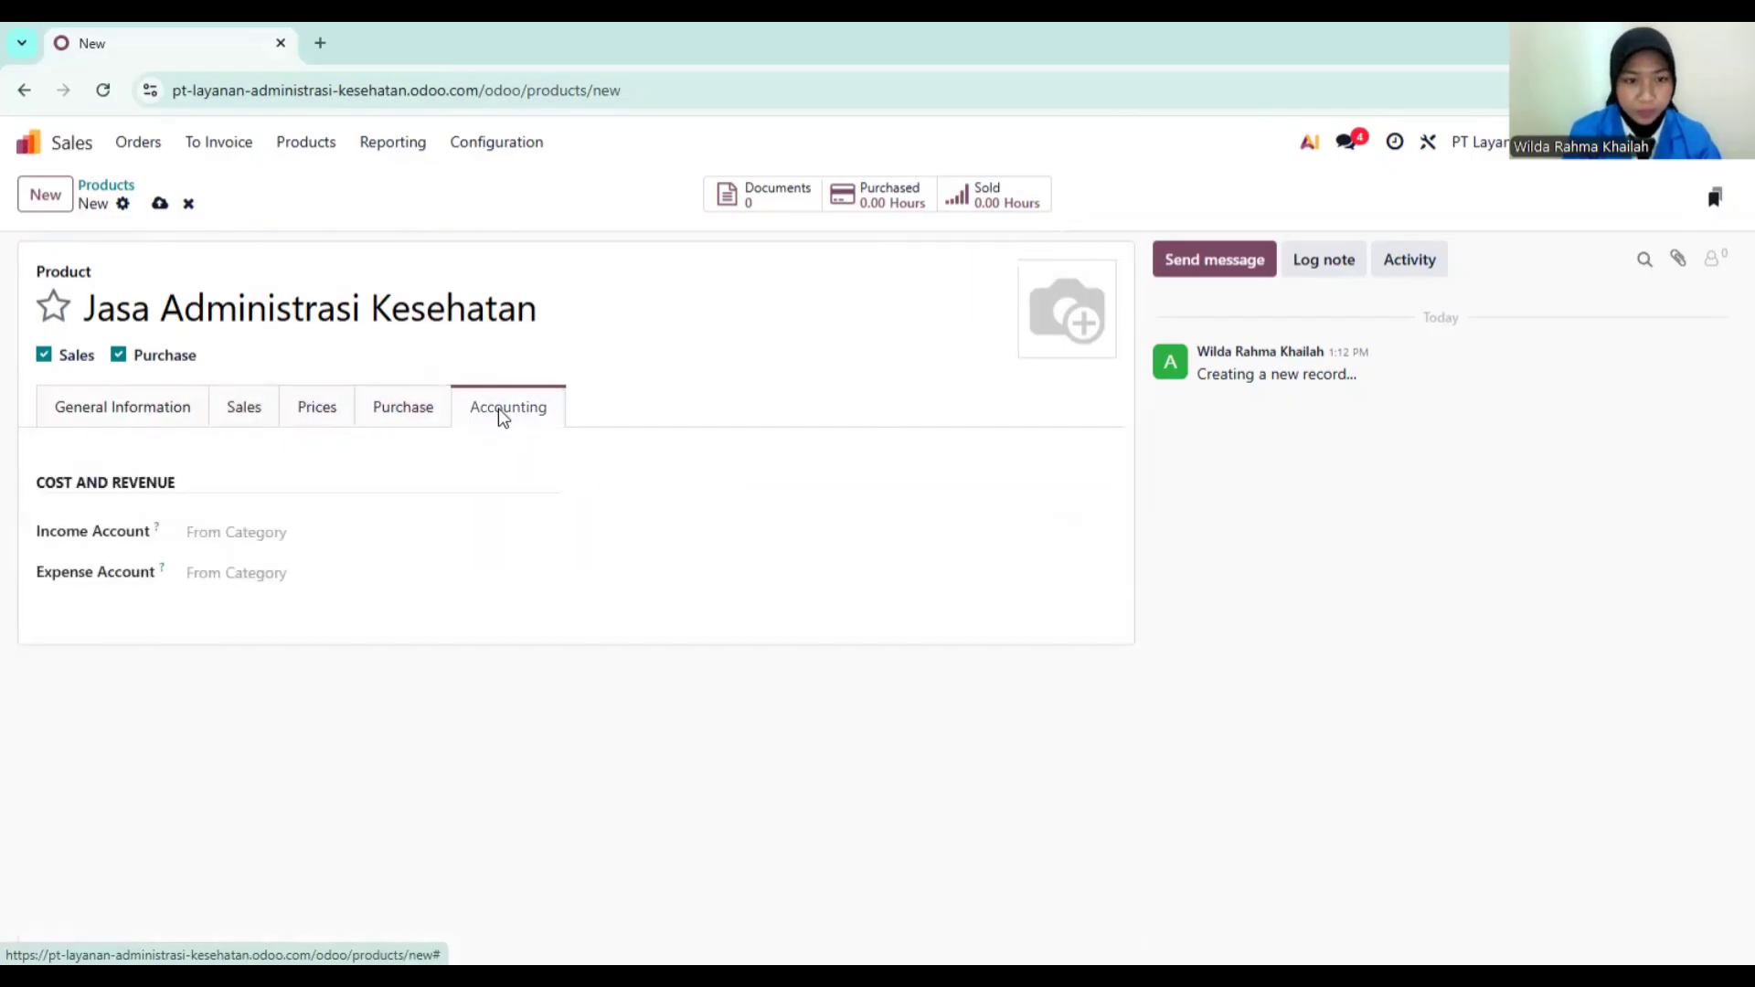
pyautogui.click(419, 408)
pyautogui.click(335, 405)
pyautogui.click(246, 411)
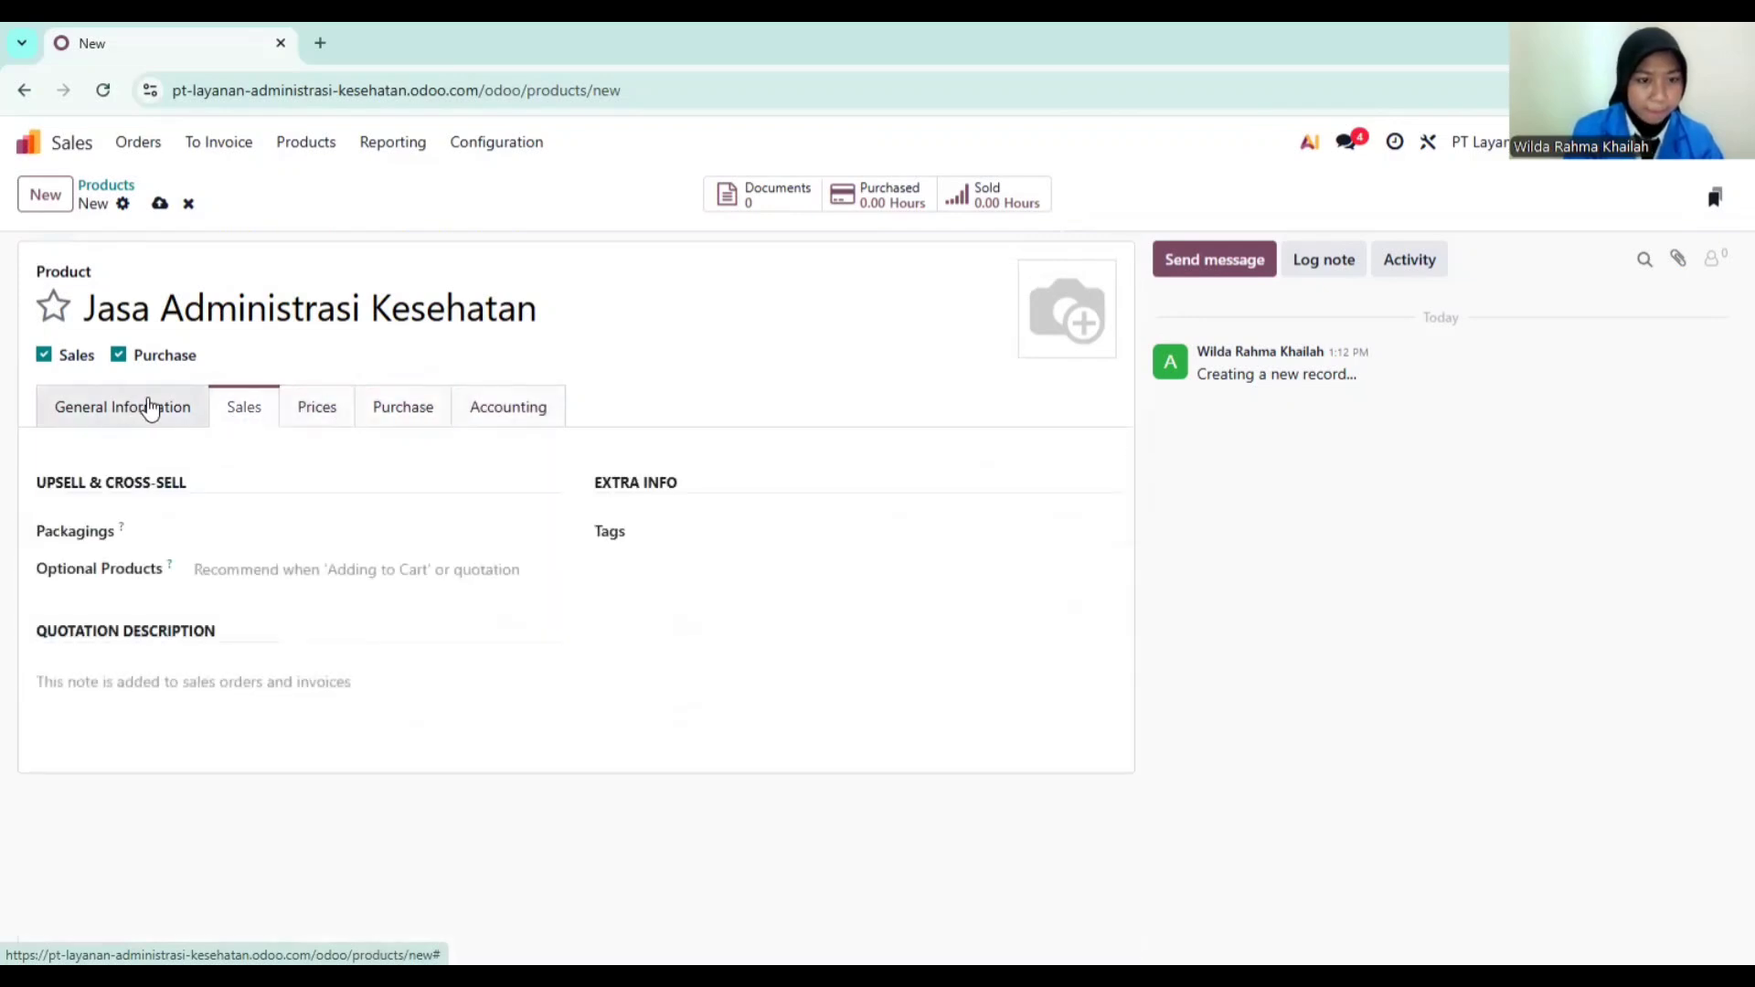
pyautogui.click(151, 408)
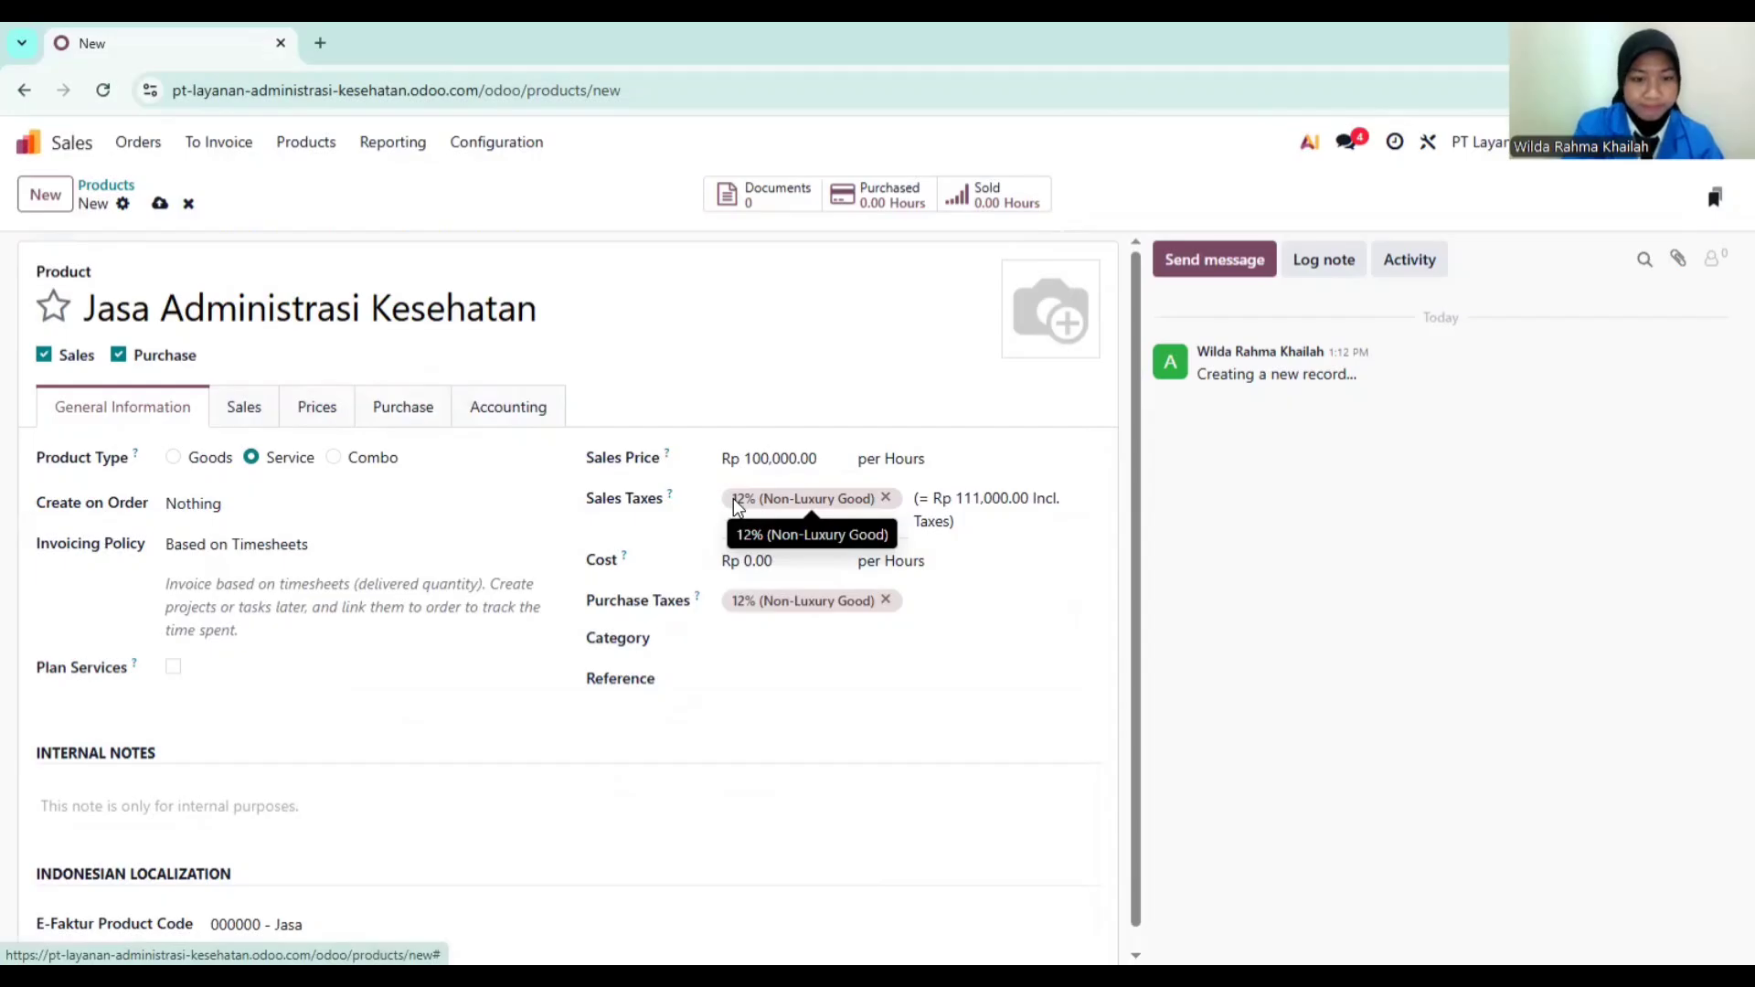
pyautogui.scroll(-1, 738, 505)
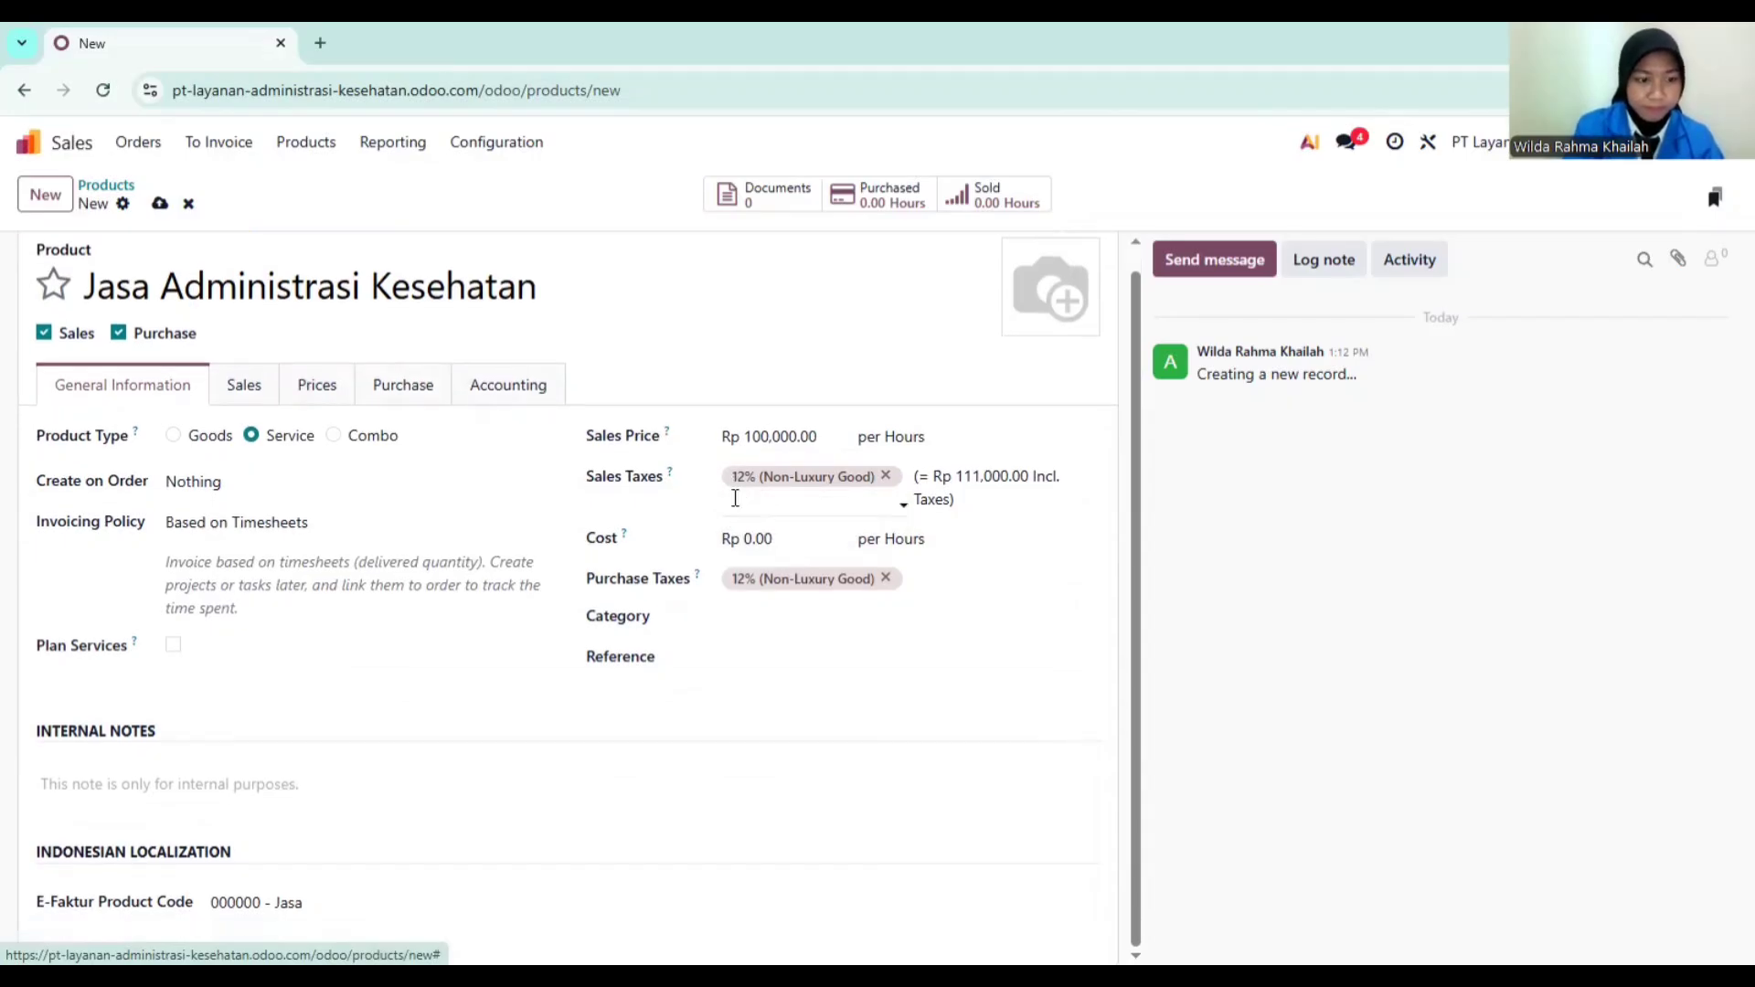
pyautogui.click(242, 384)
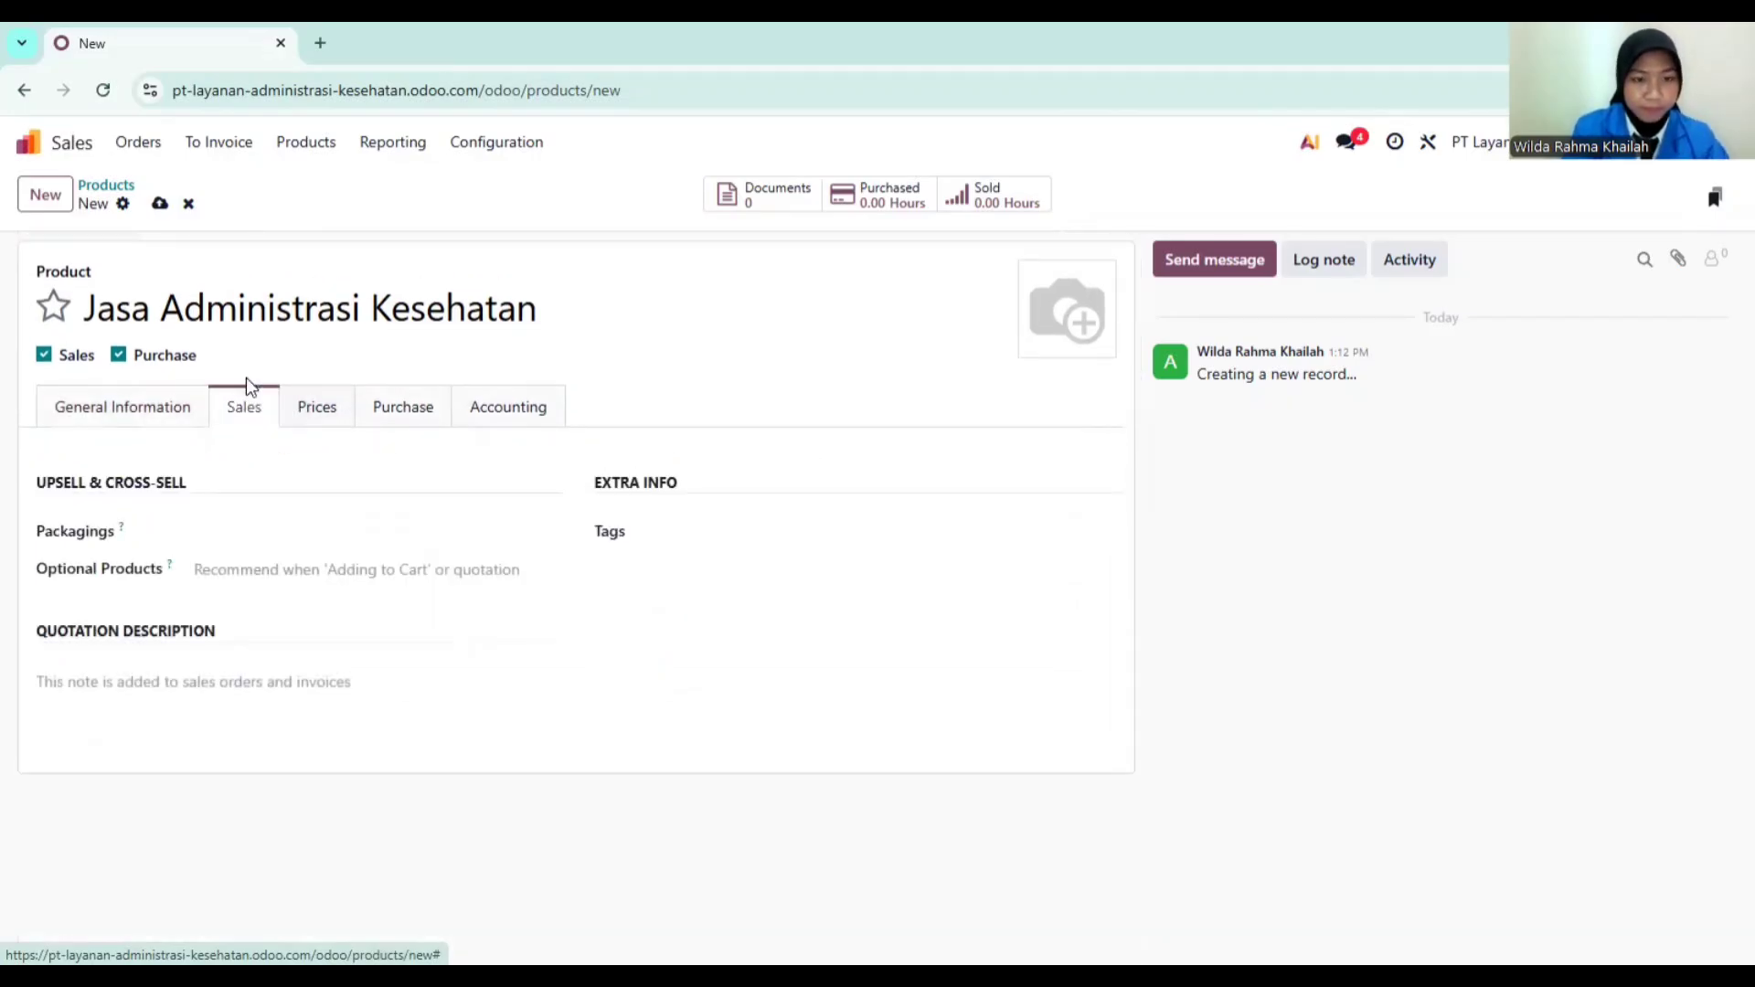
pyautogui.click(313, 406)
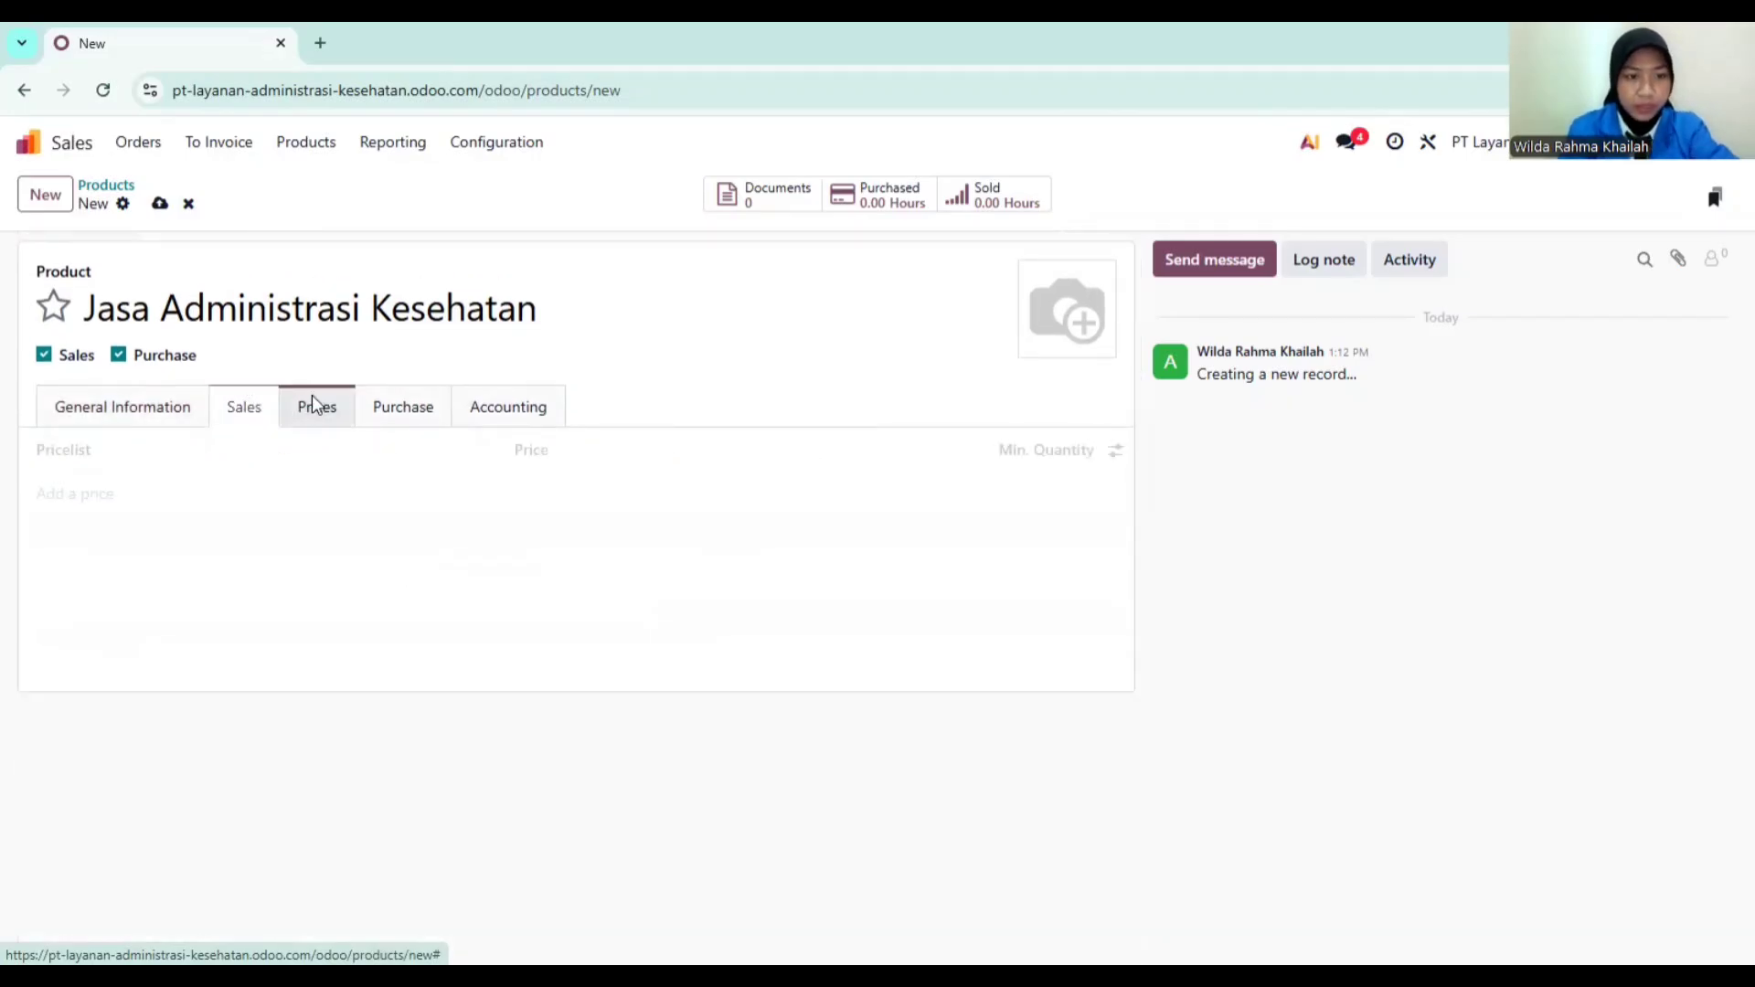
pyautogui.click(374, 406)
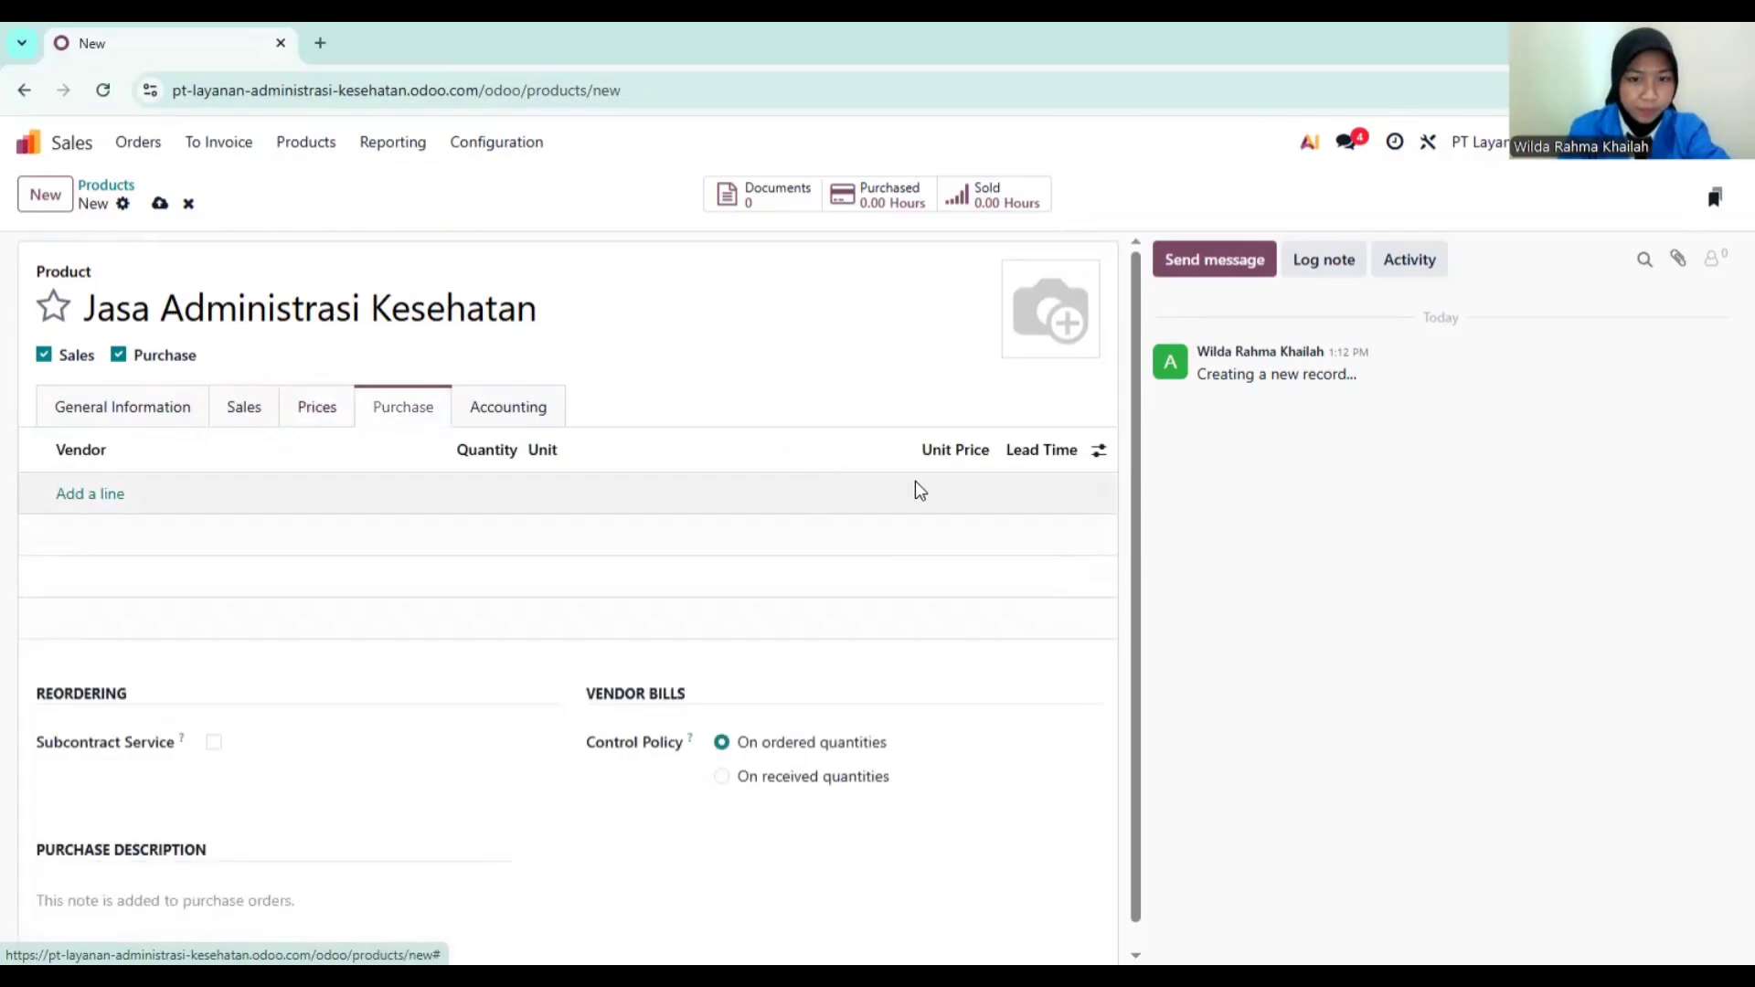
pyautogui.click(521, 406)
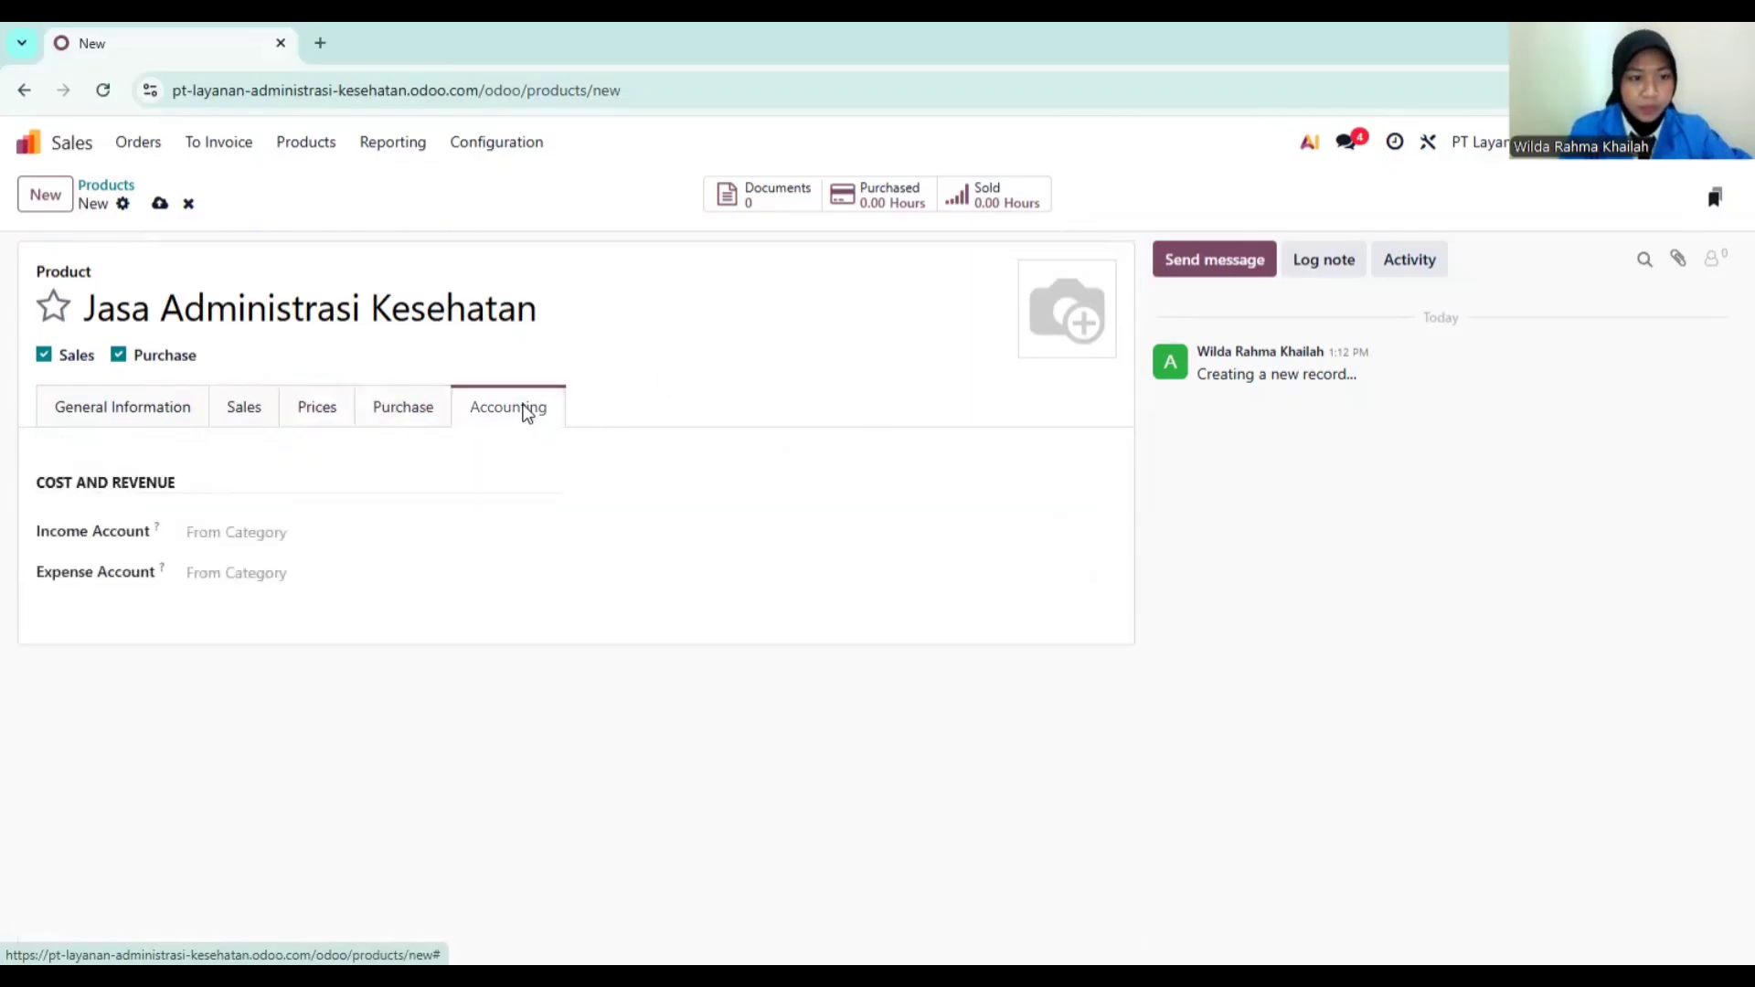
pyautogui.click(122, 403)
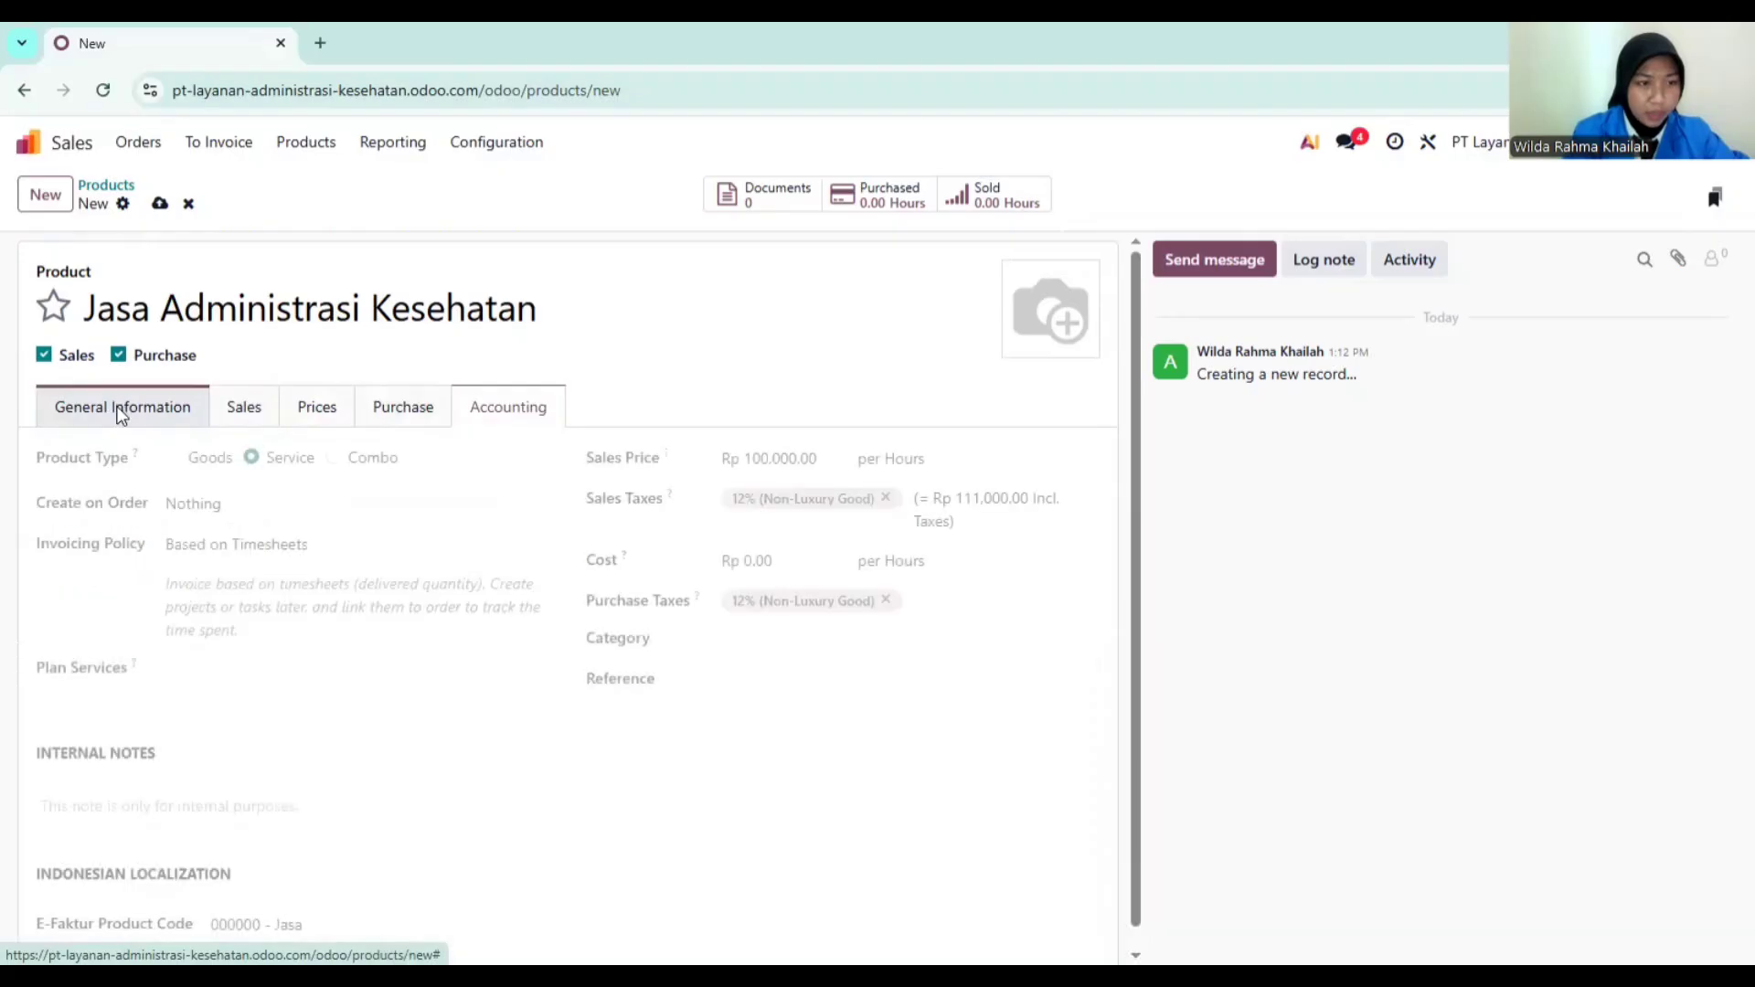
pyautogui.scroll(1, 169, 505)
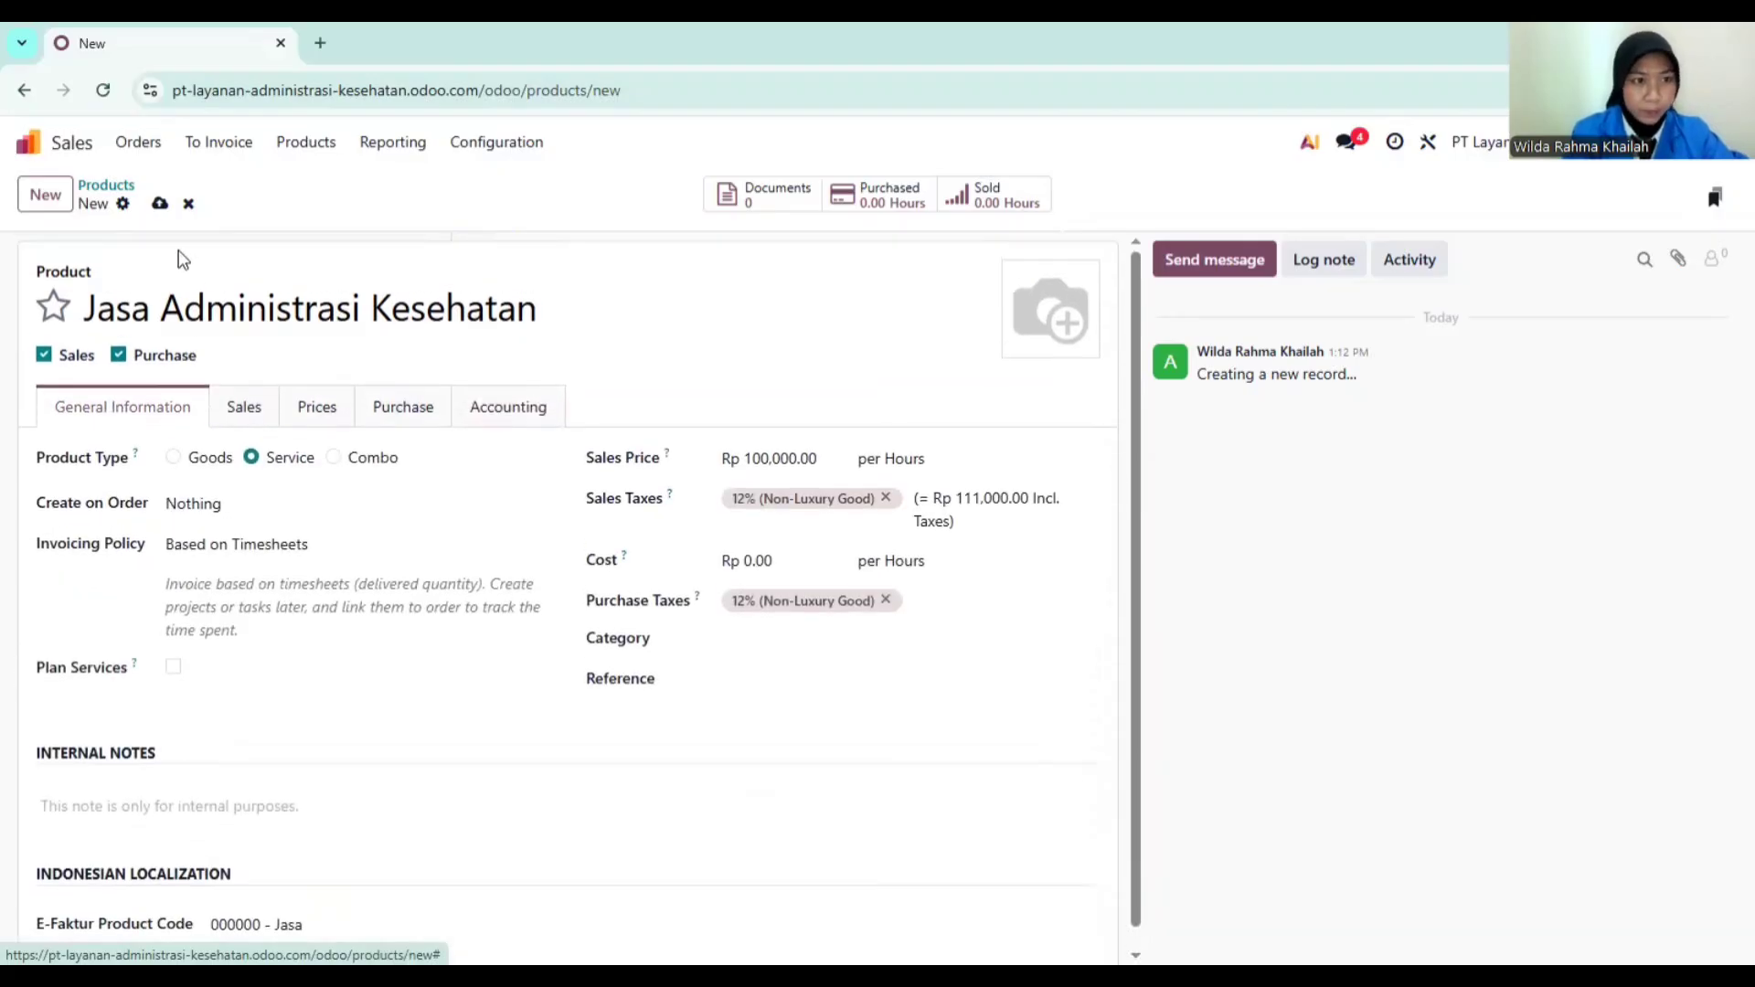
# Step: Save the Jasa Administrasi Kesehatan product and return to the Products list
pyautogui.click(160, 207)
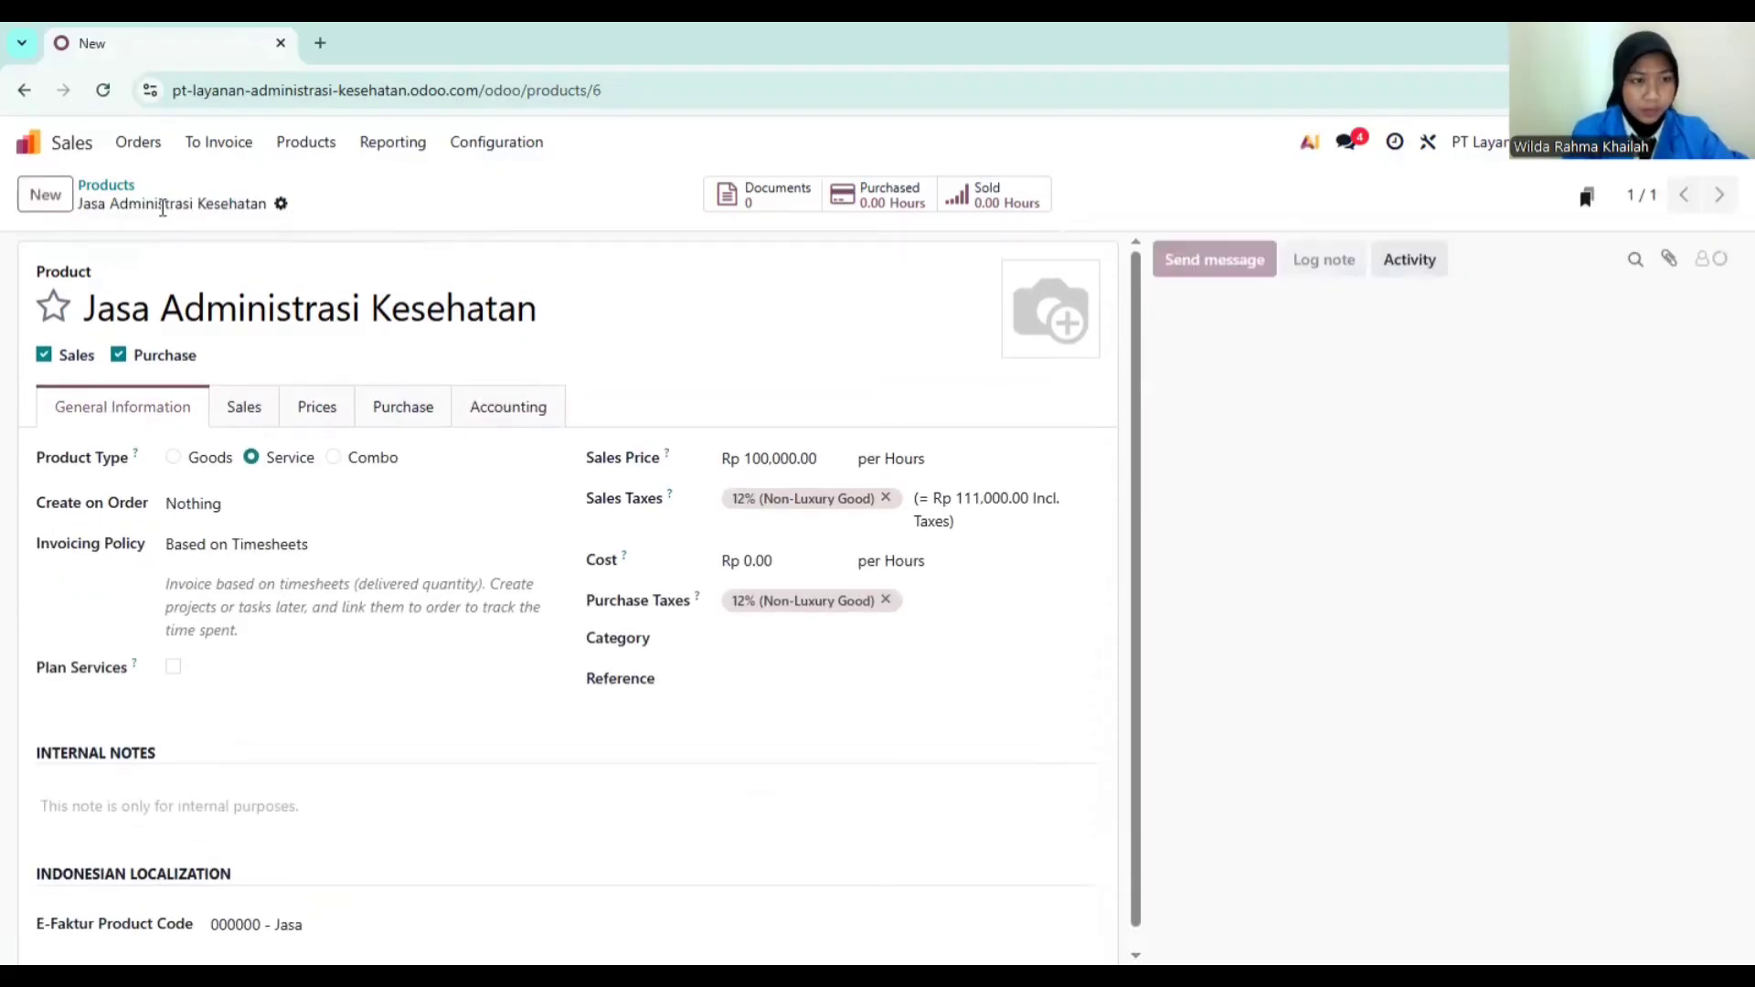
pyautogui.click(108, 187)
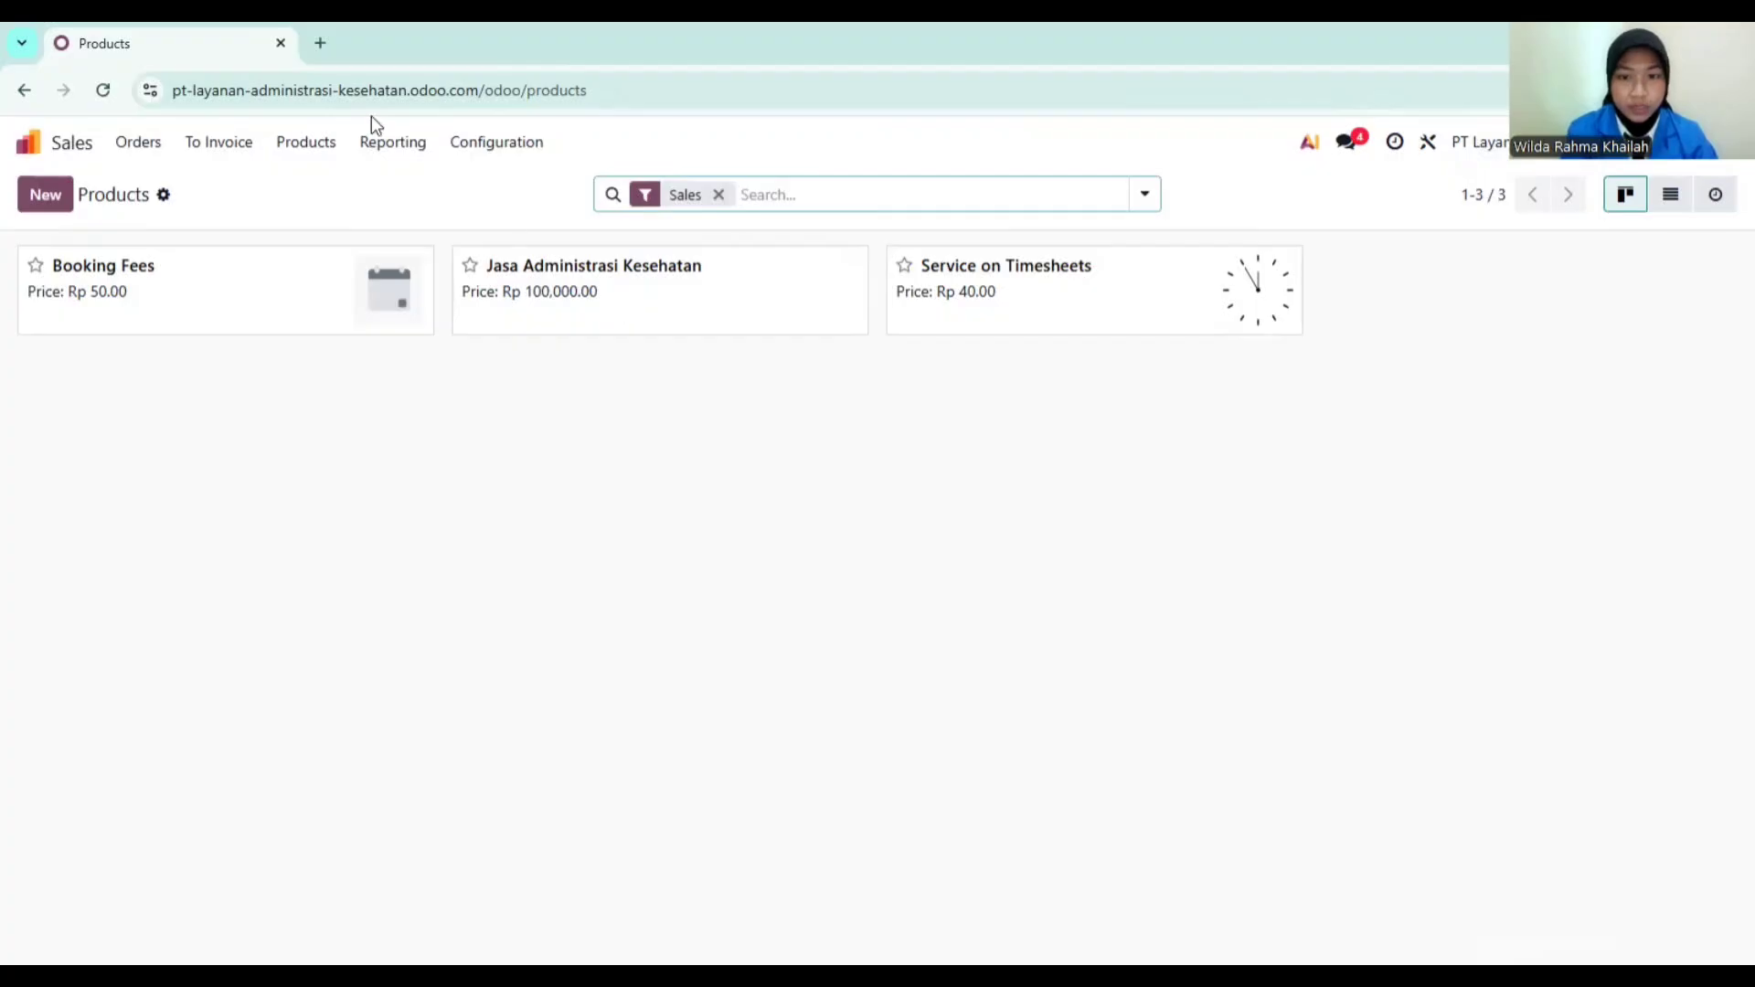
# Step: Start a new quotation for customer PT Klien Sejahtera
pyautogui.click(137, 144)
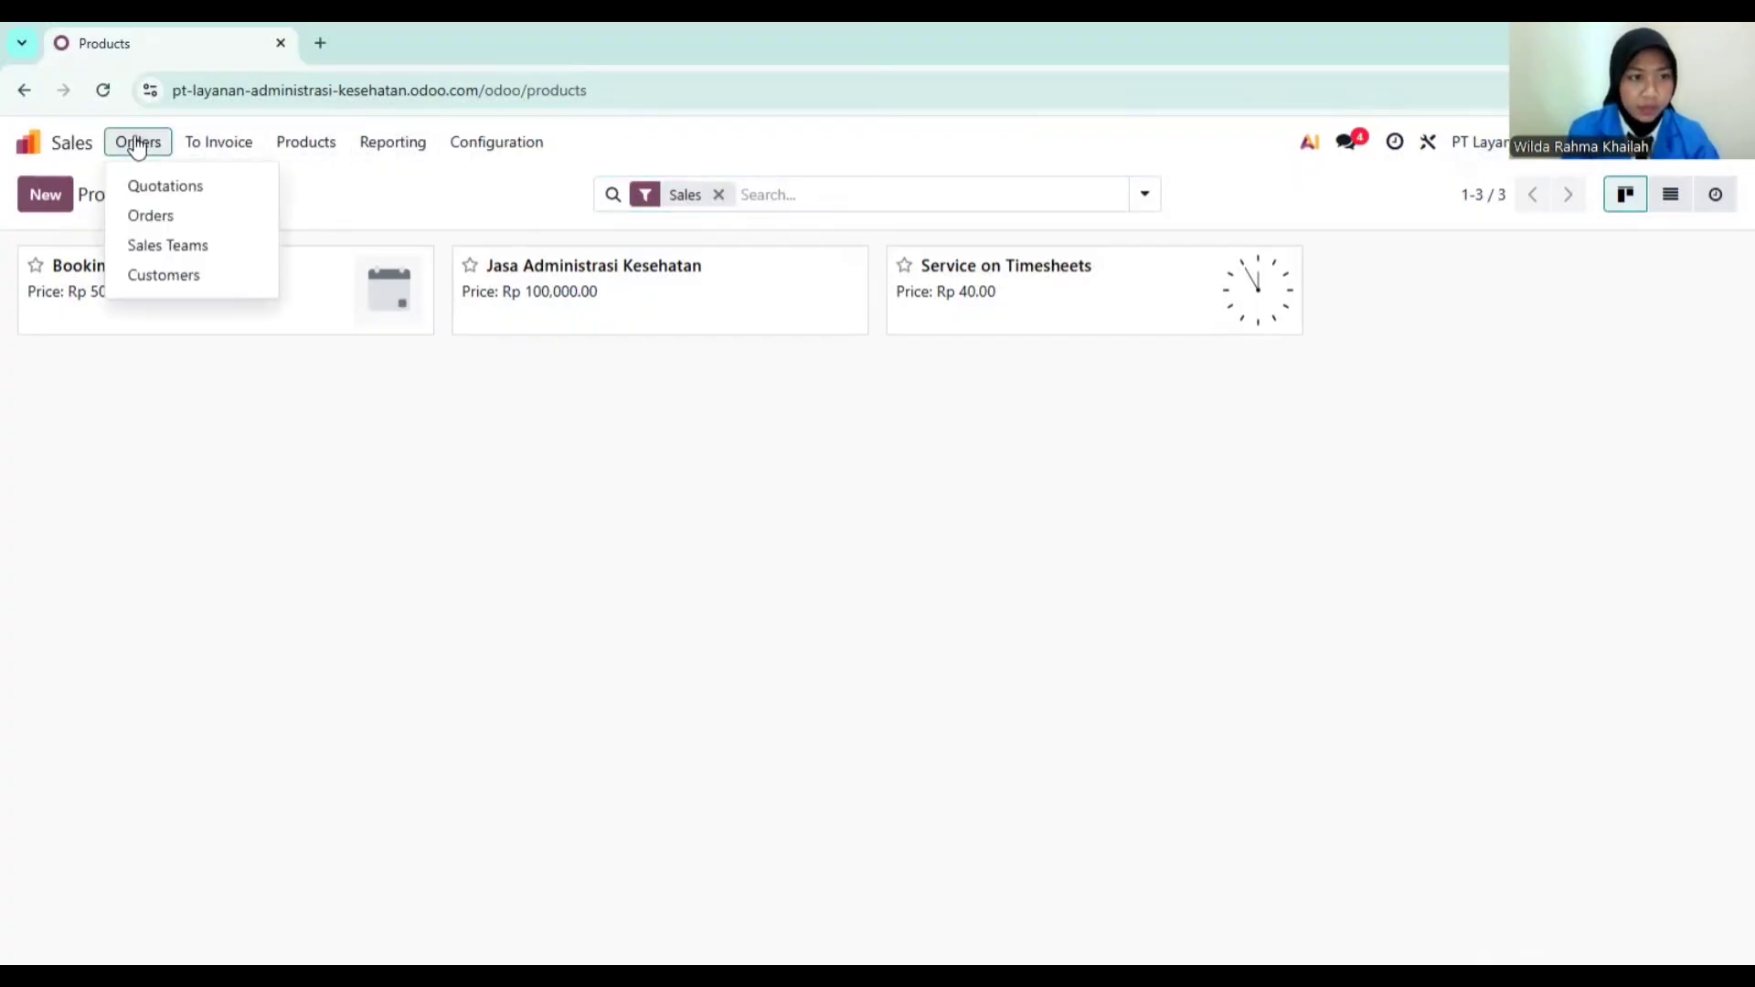
pyautogui.click(165, 188)
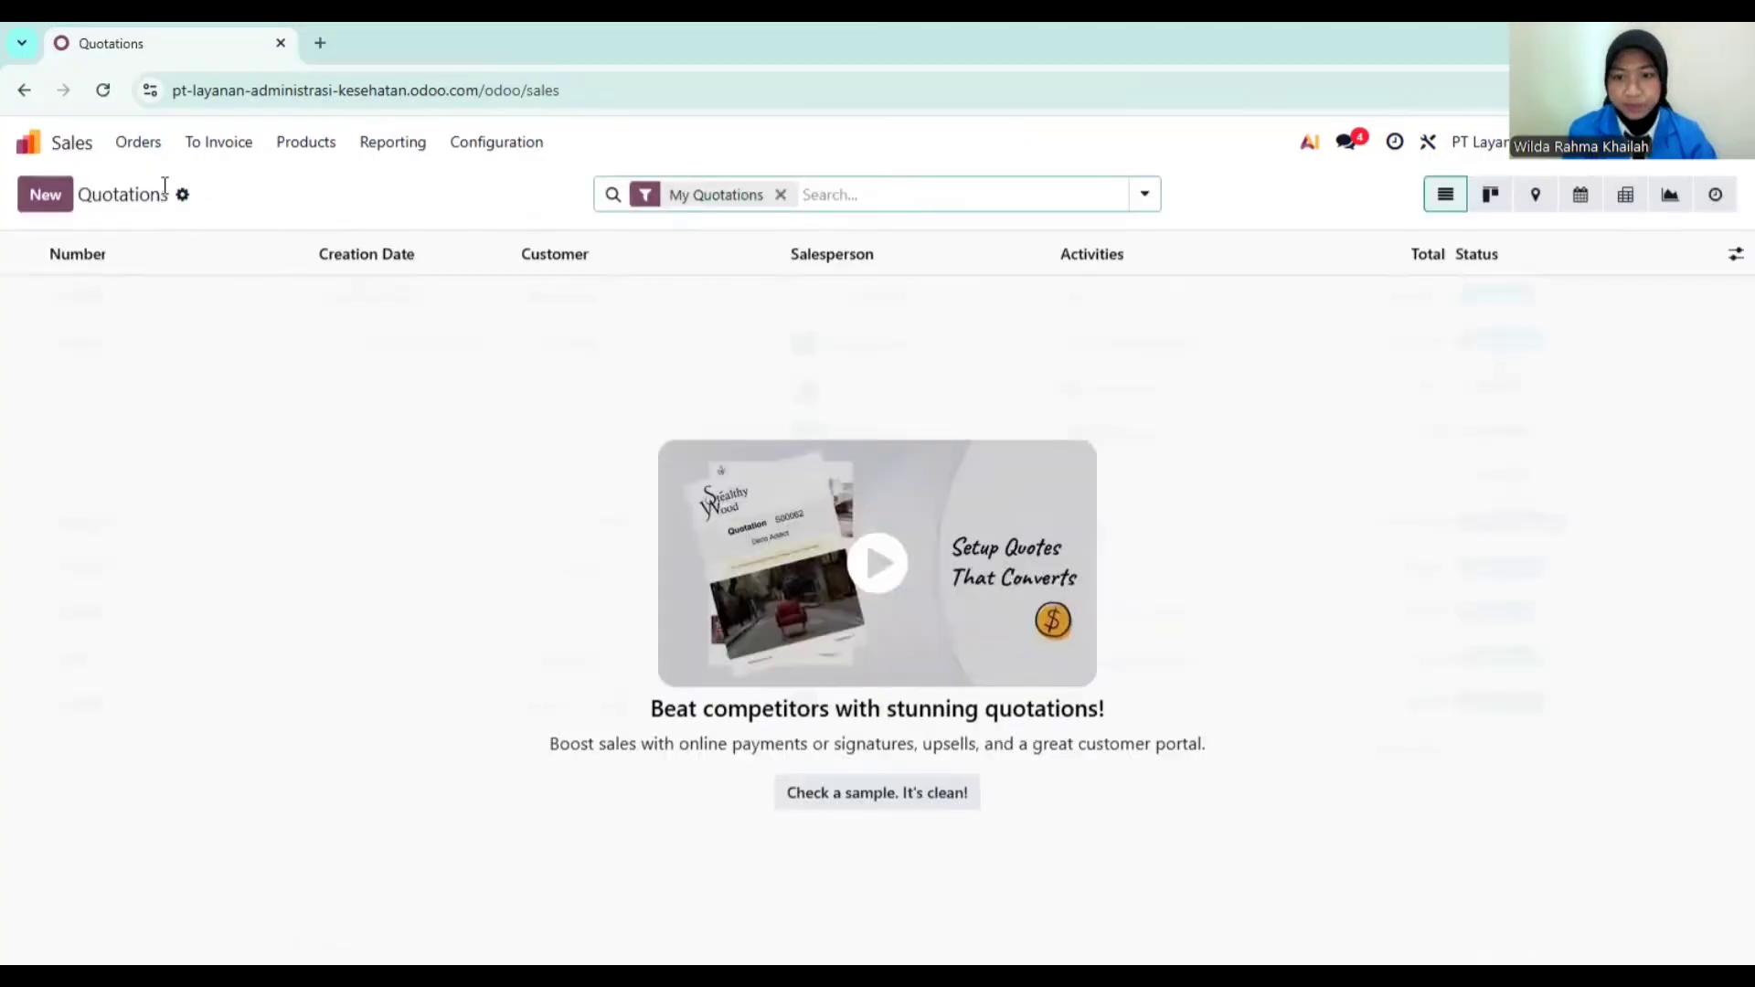
pyautogui.click(55, 203)
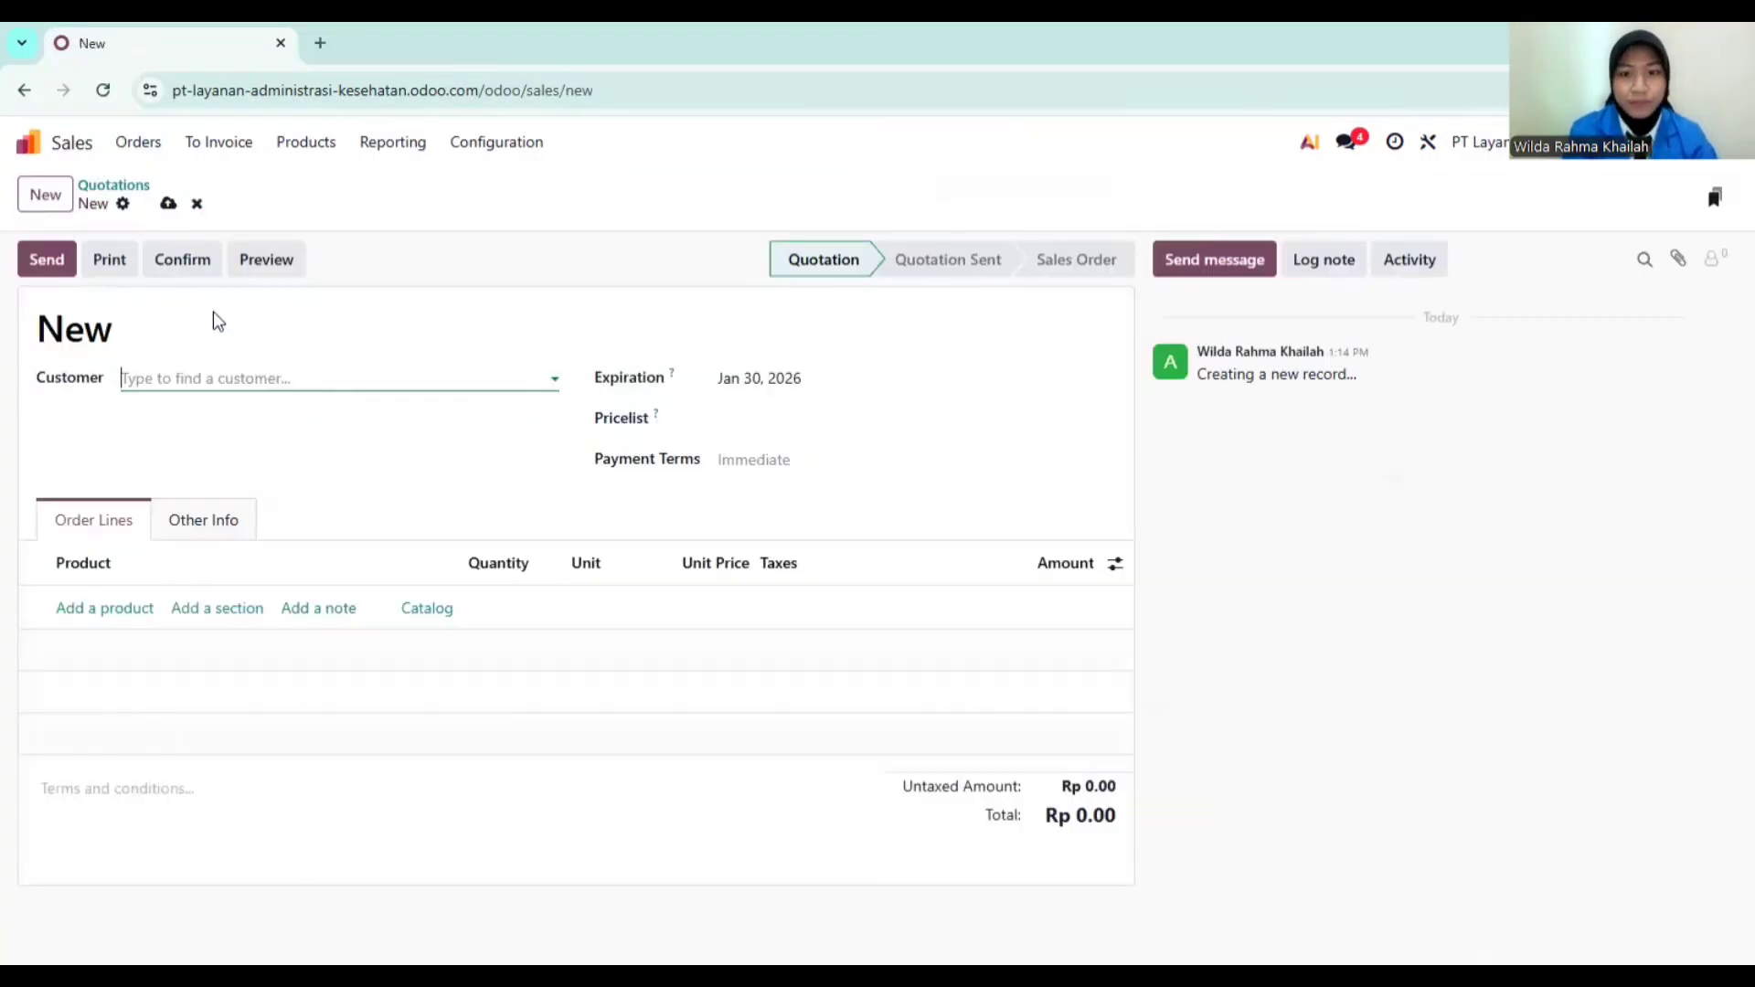
pyautogui.click(321, 383)
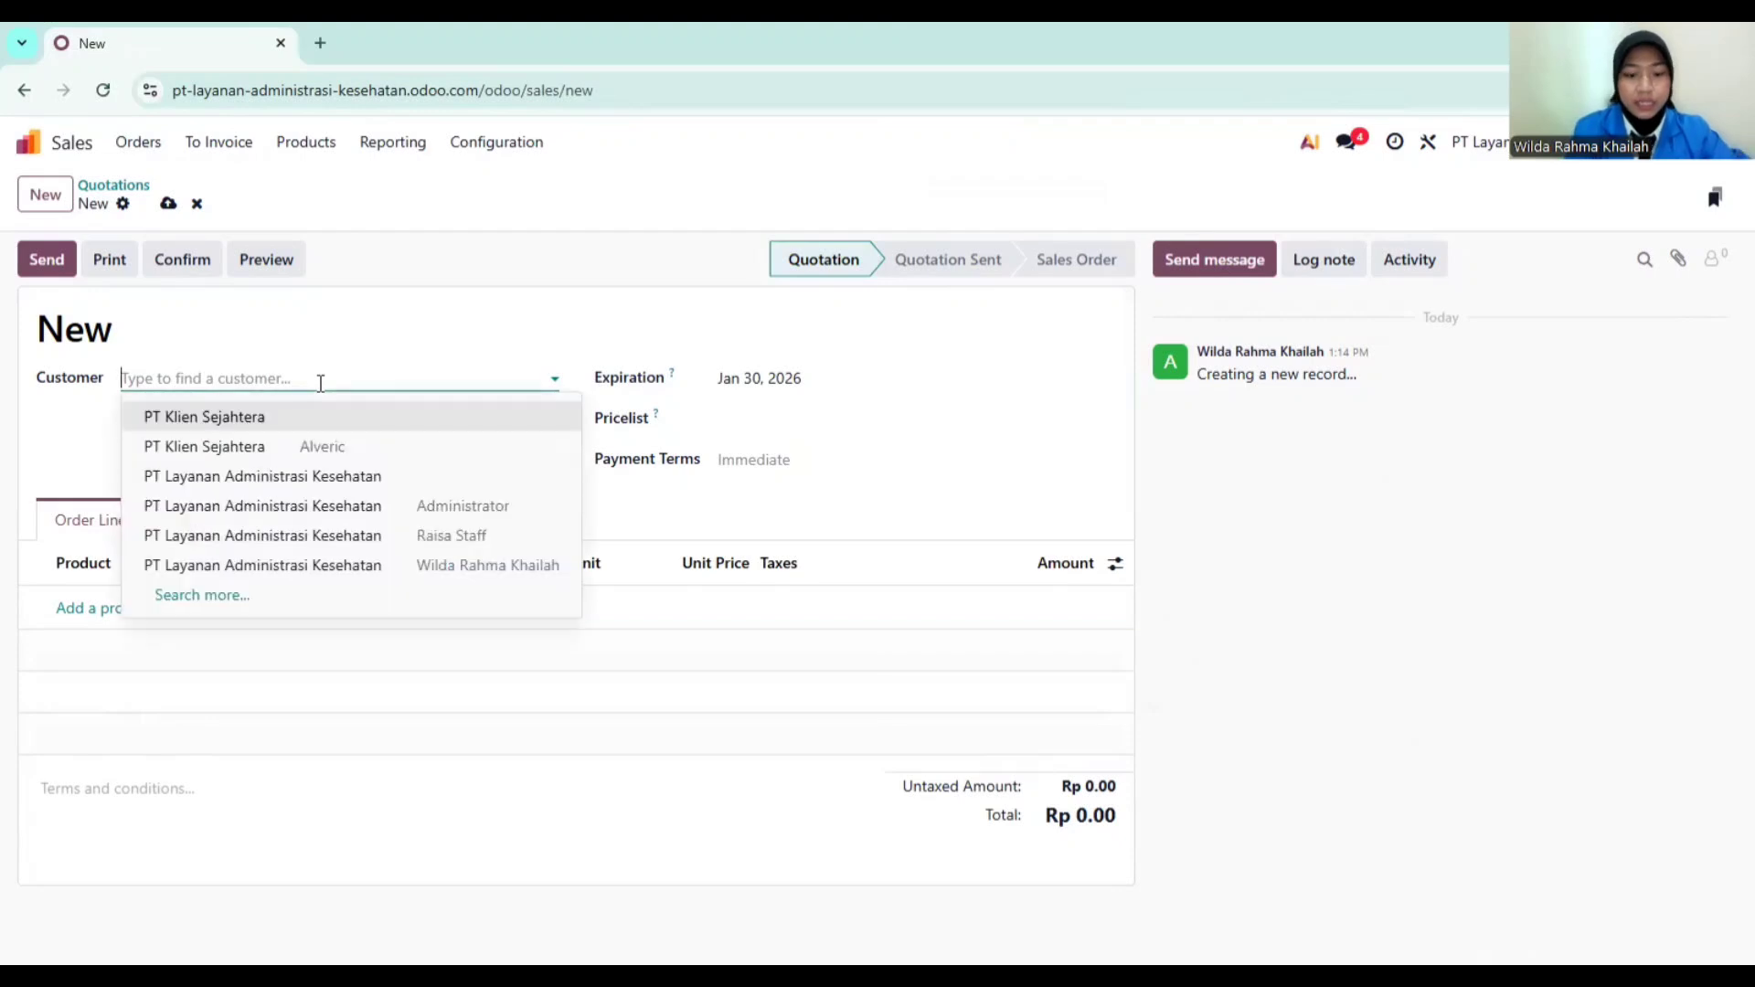
pyautogui.write('PT')
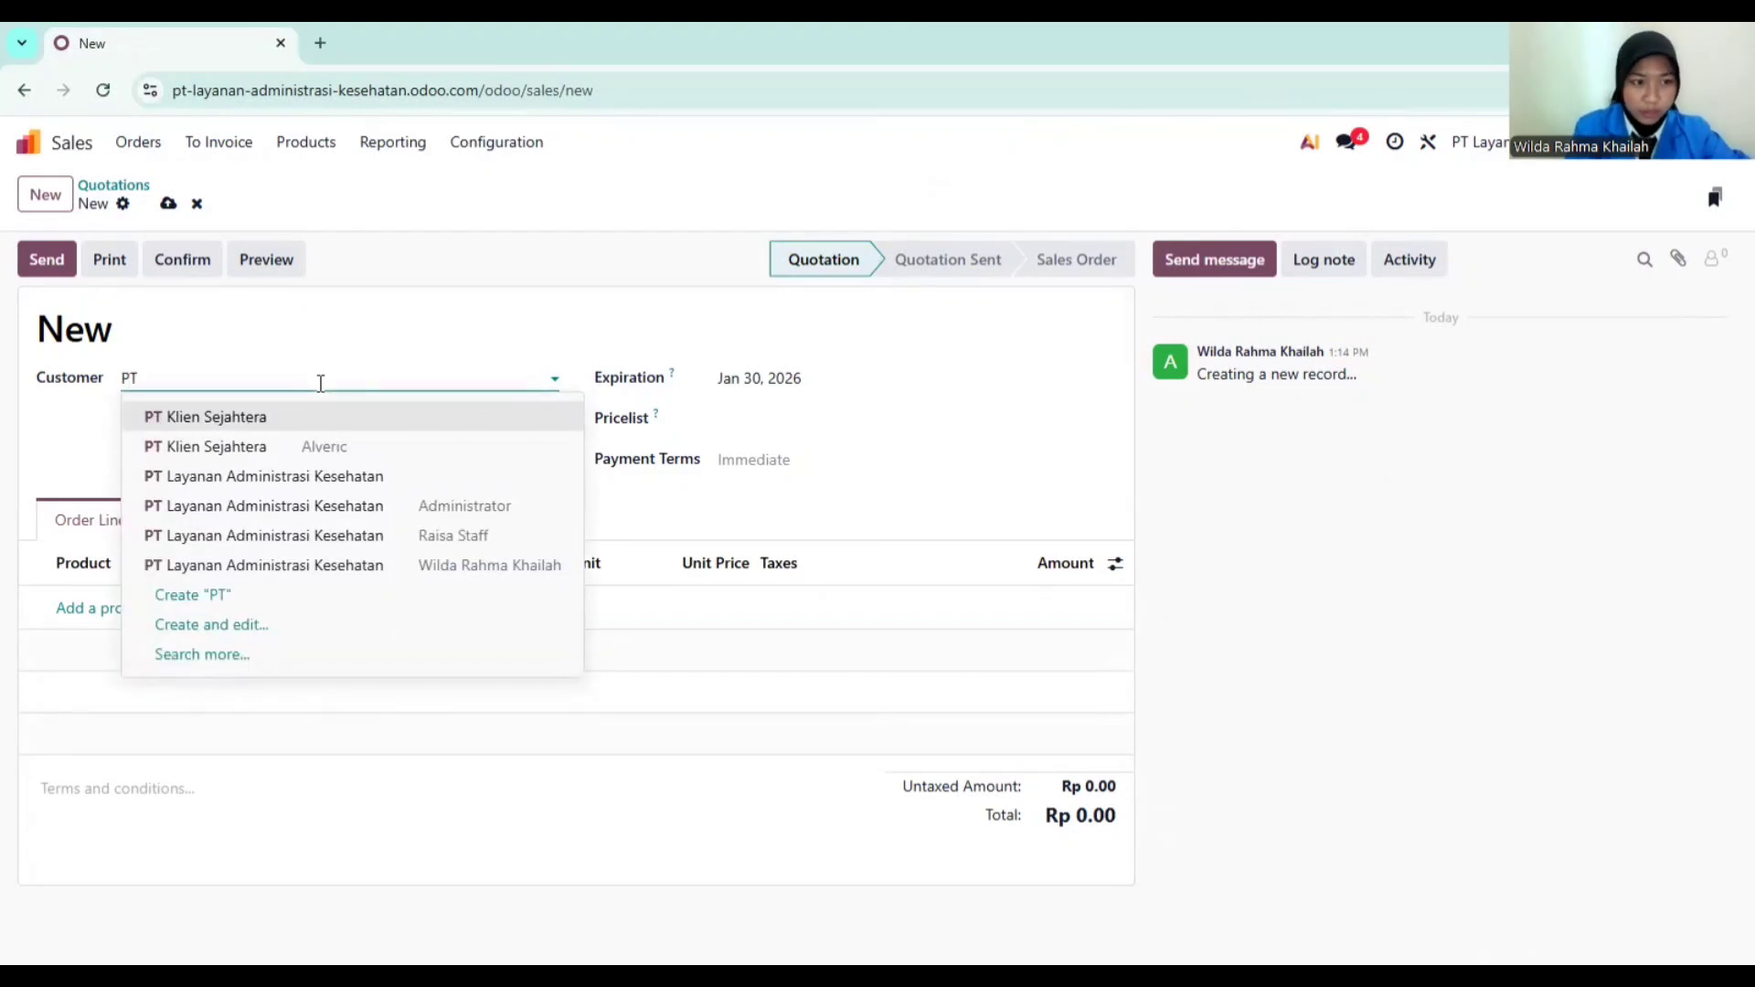
pyautogui.click(298, 420)
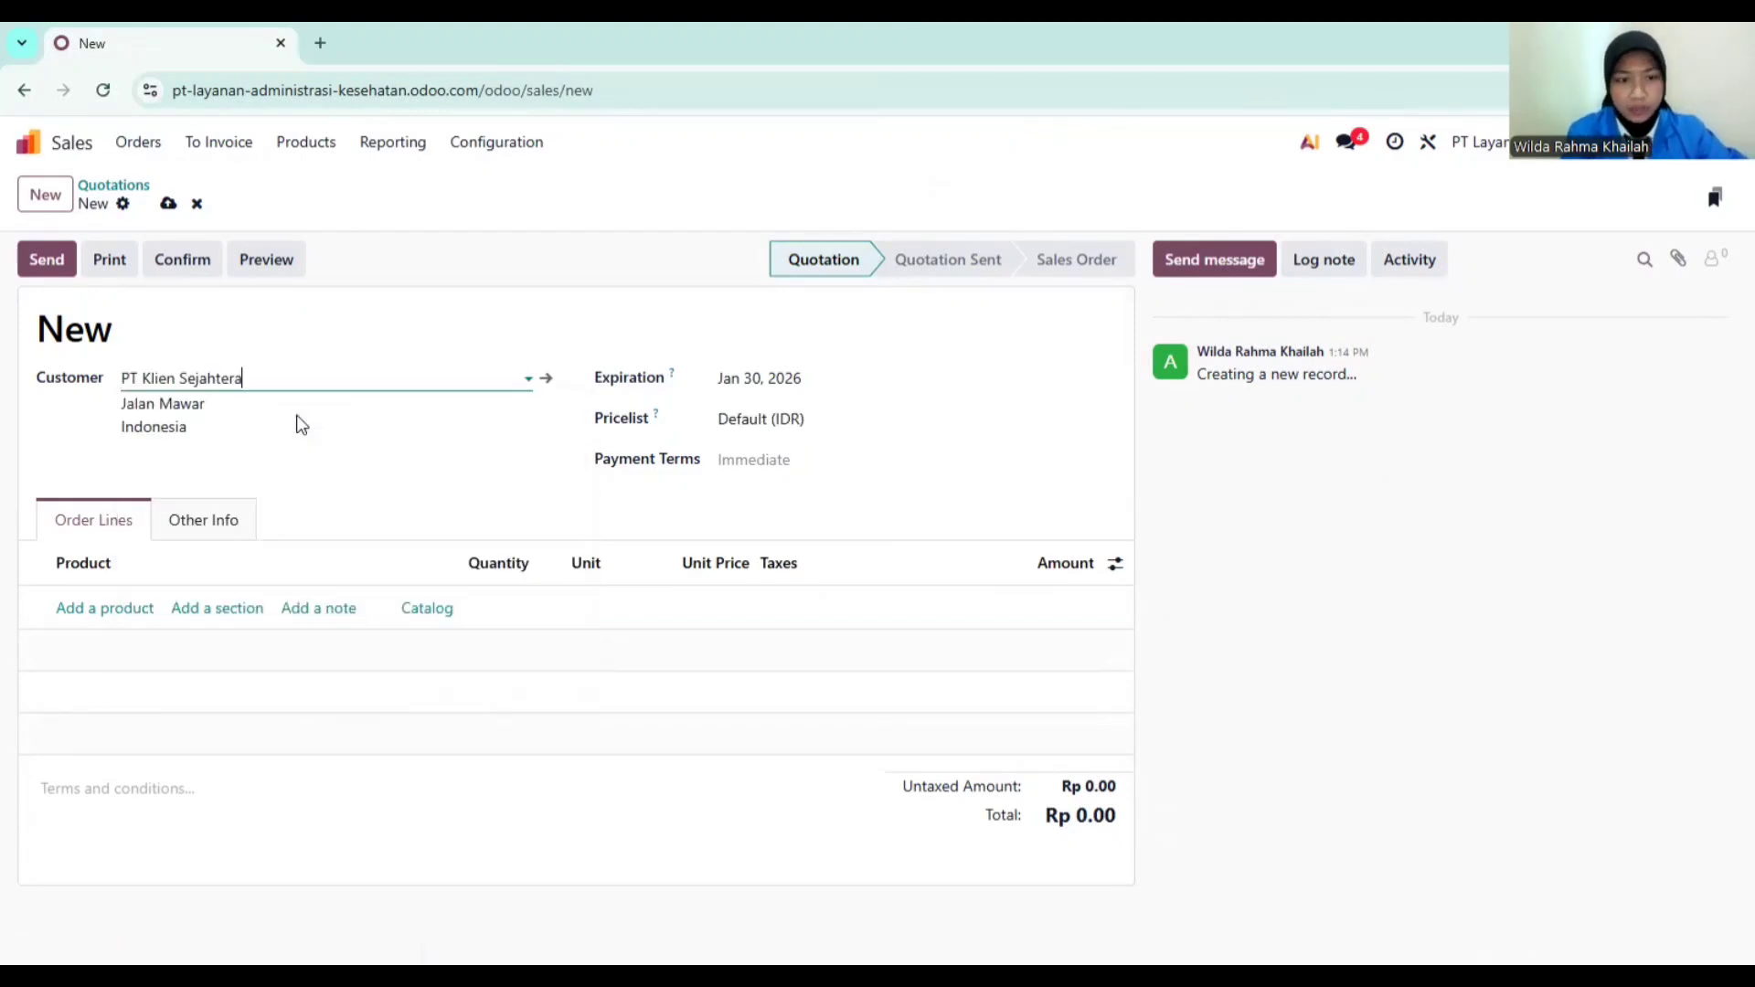
# Step: Add a Jasa Administrasi Kesehatan product line to the quotation
pyautogui.click(116, 613)
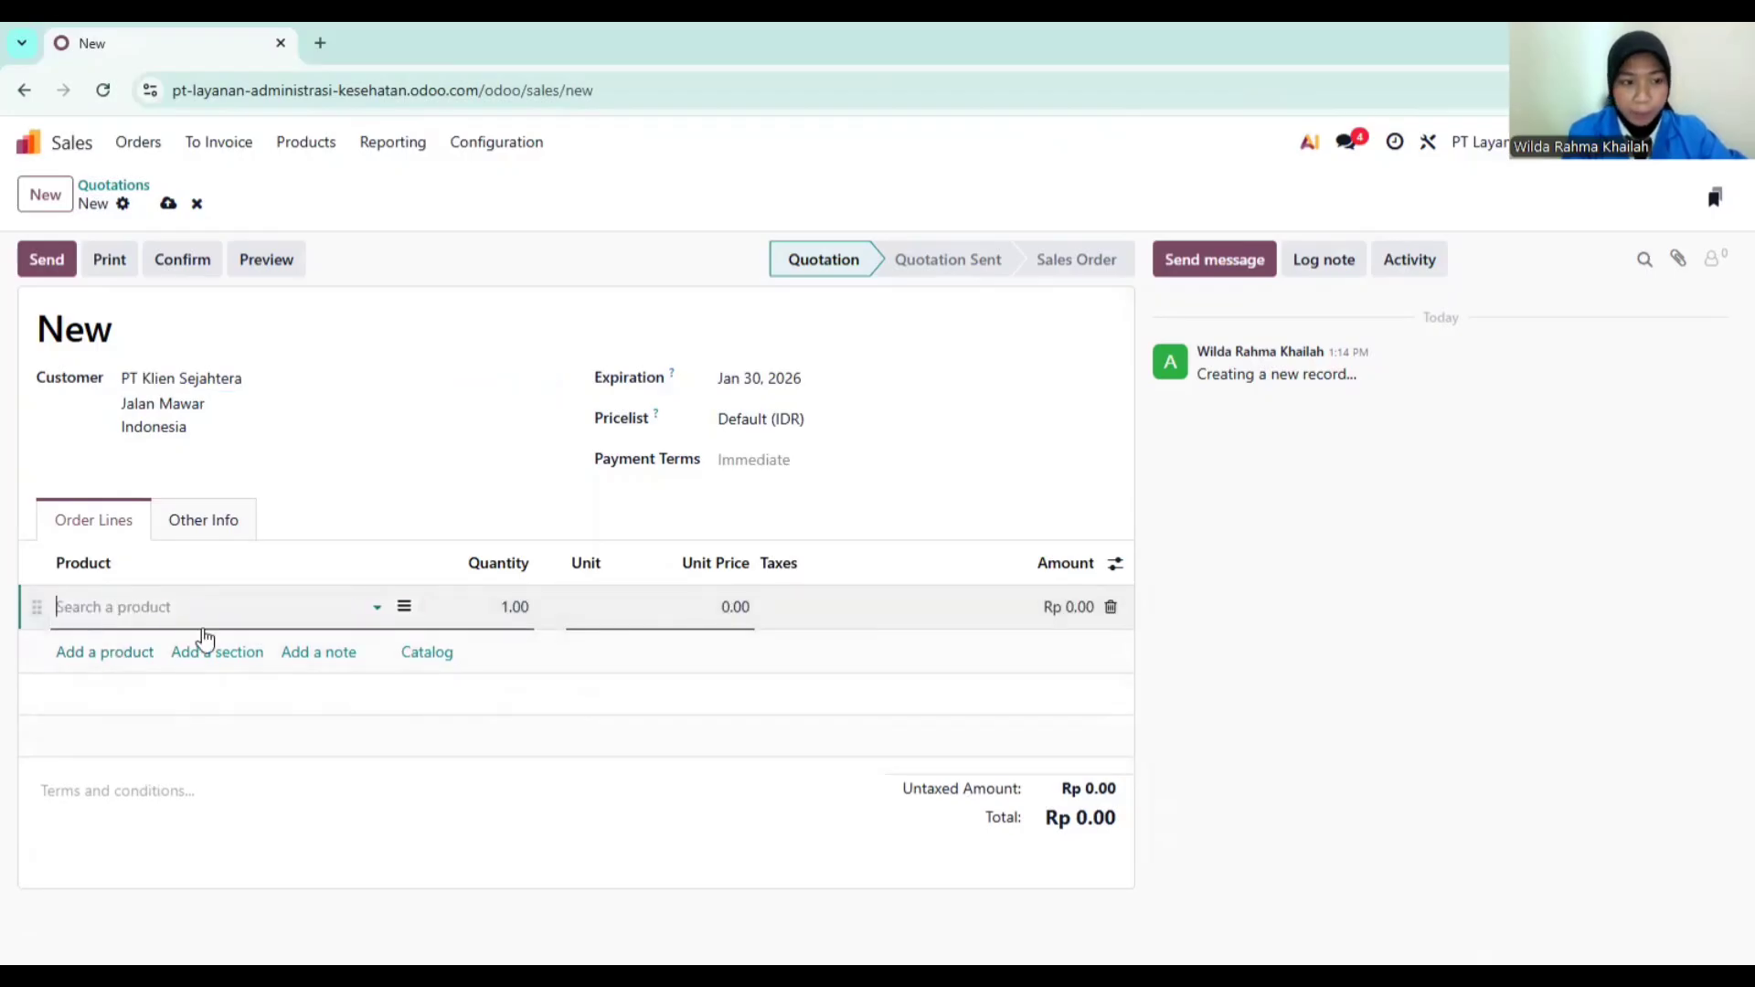
pyautogui.write('Jasa')
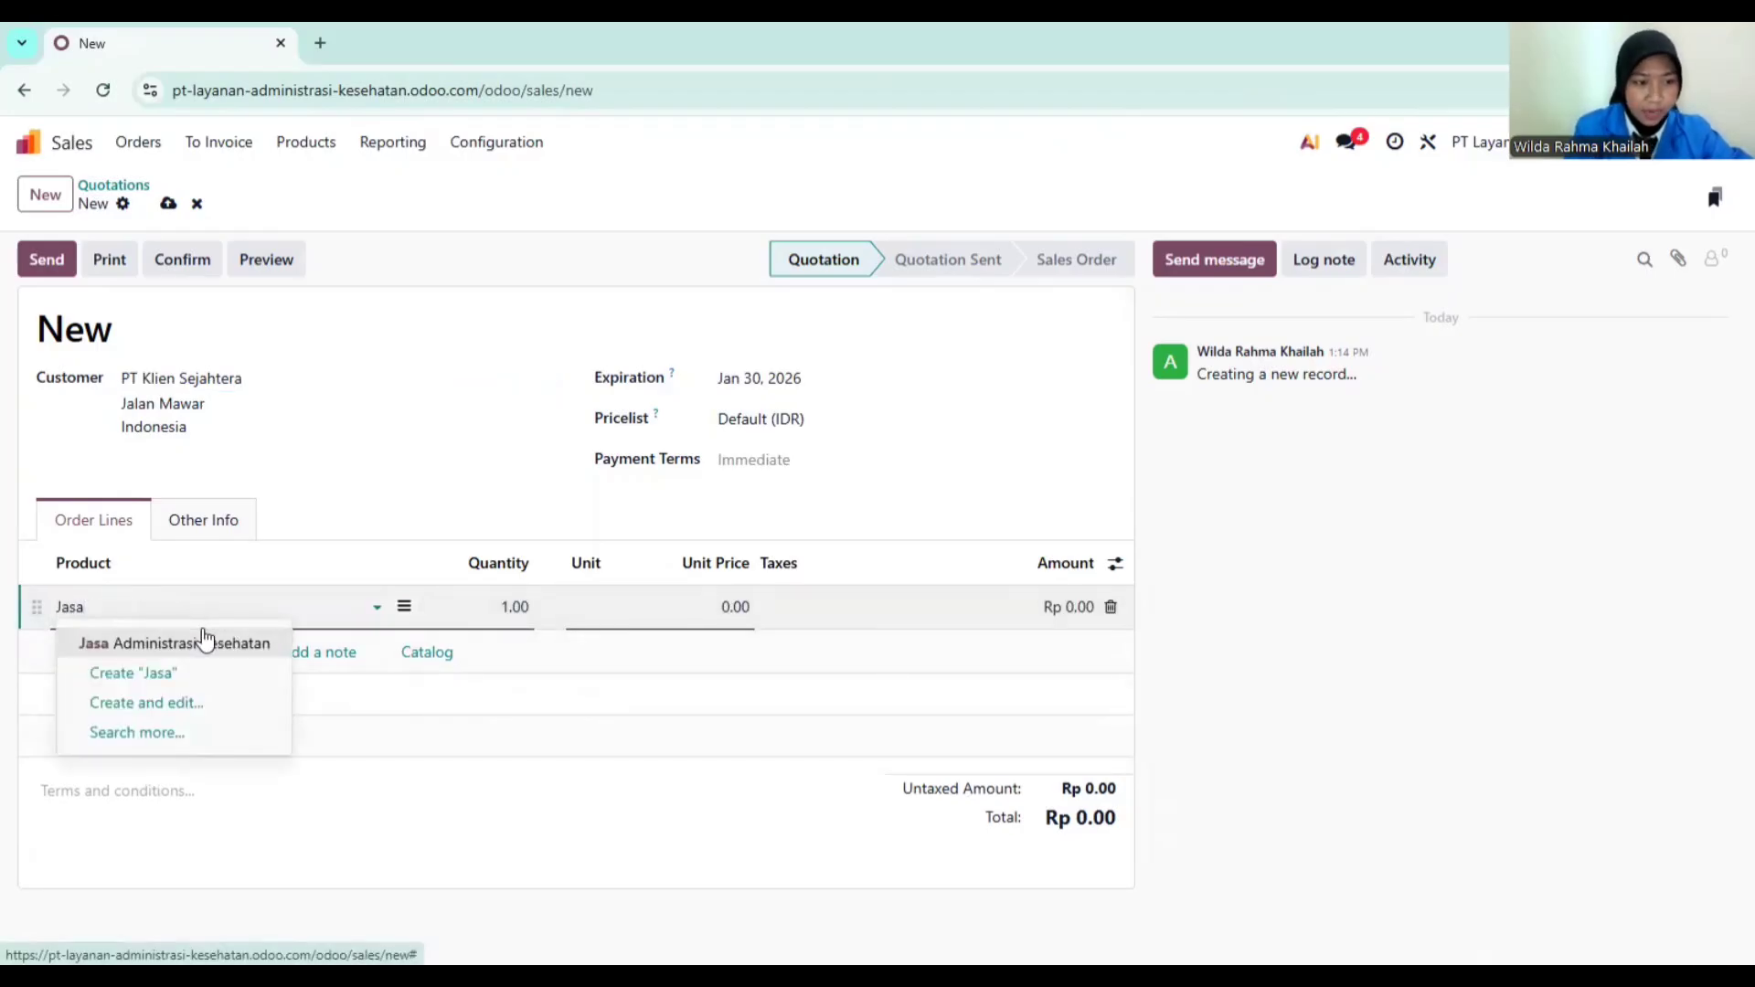
pyautogui.click(203, 646)
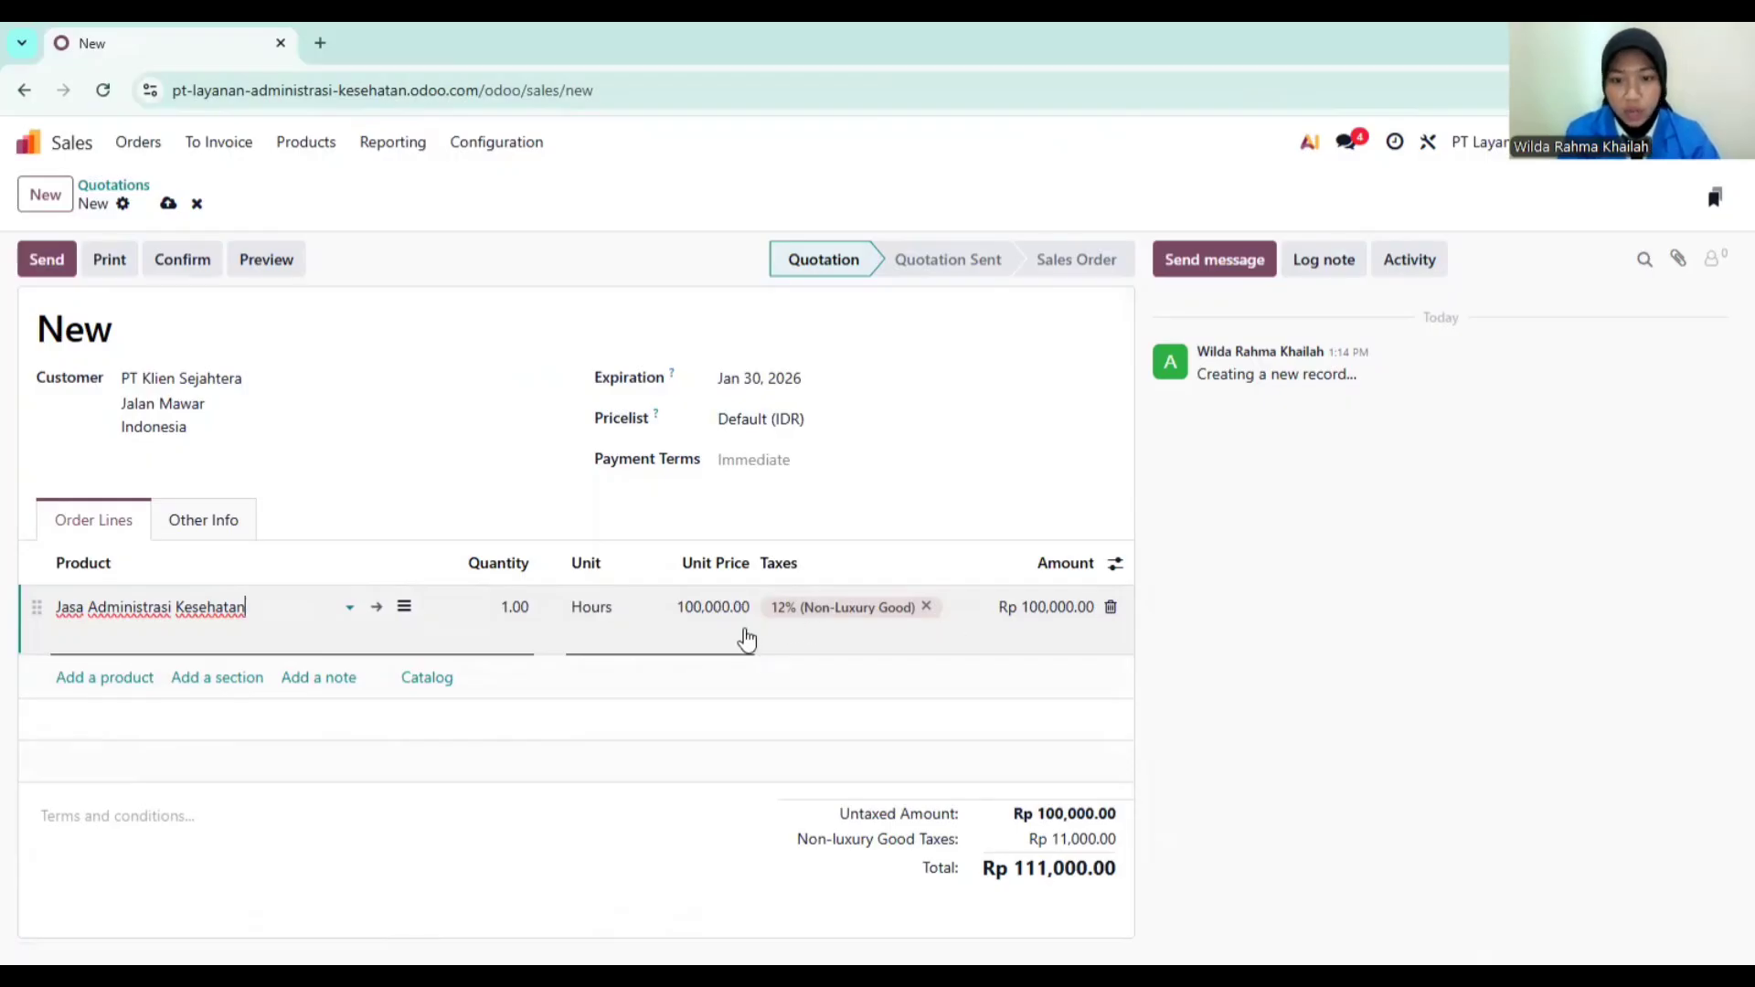
# Step: Confirm S00003 as a sales order and draft a fixed Rp 111,000 down-payment invoice
pyautogui.click(183, 260)
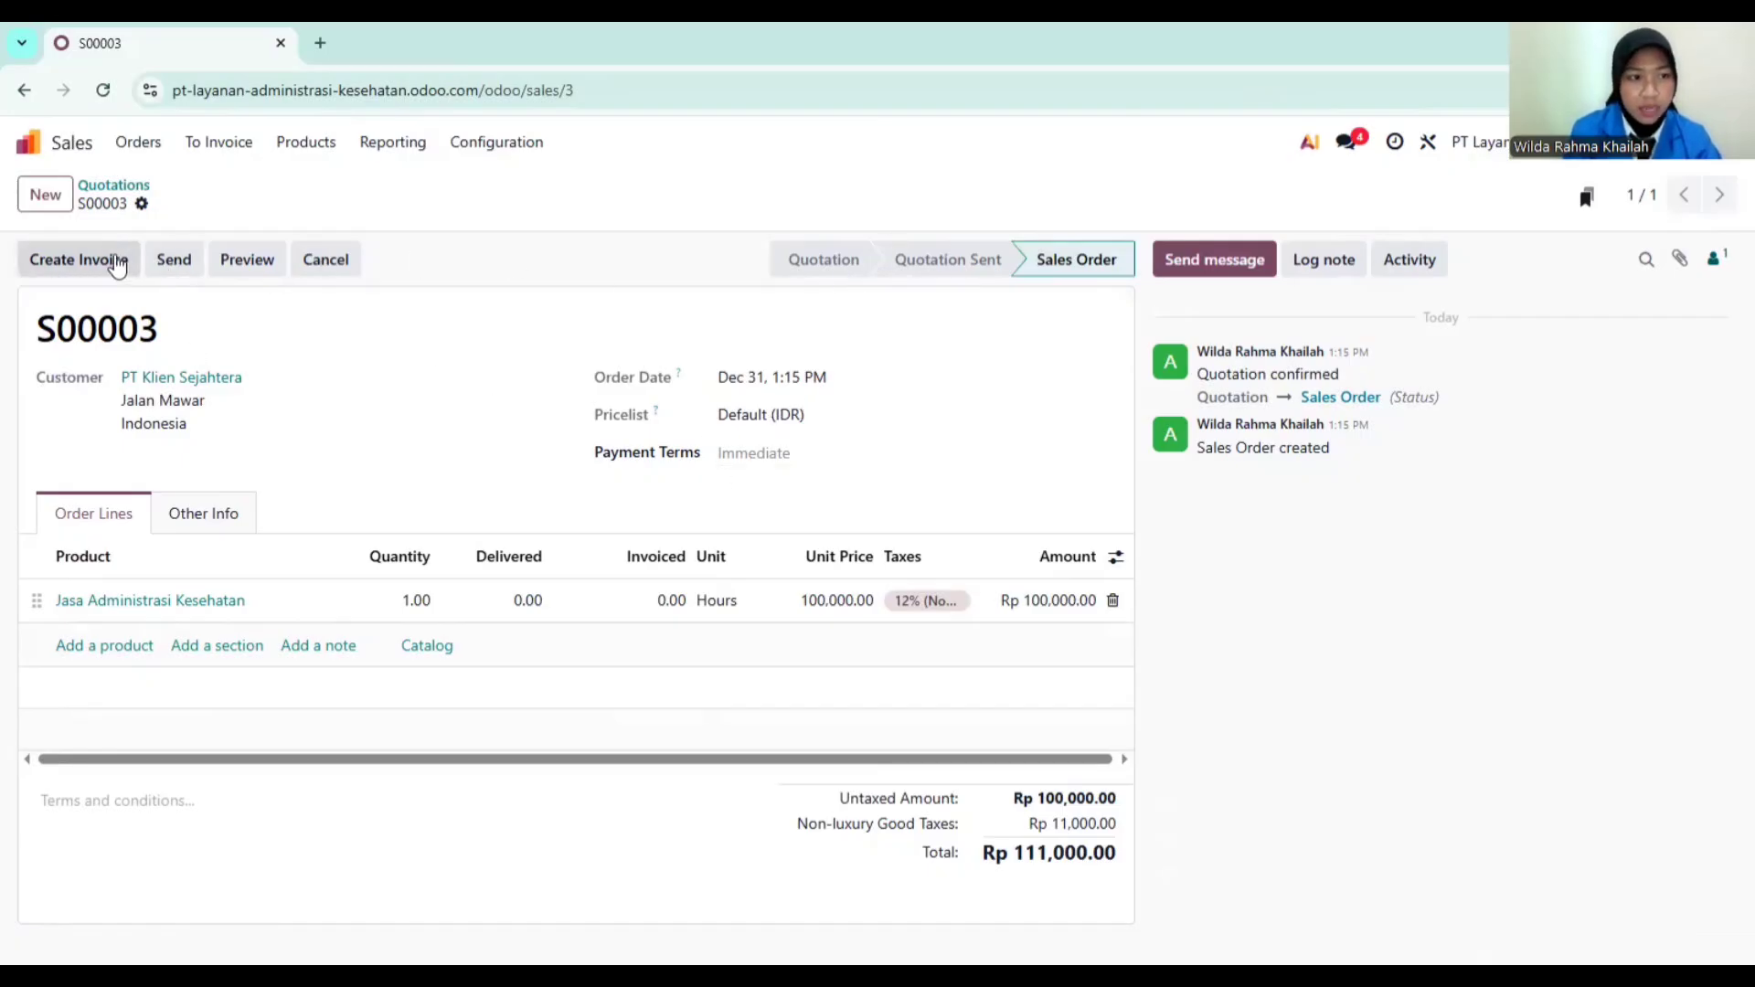
pyautogui.click(119, 262)
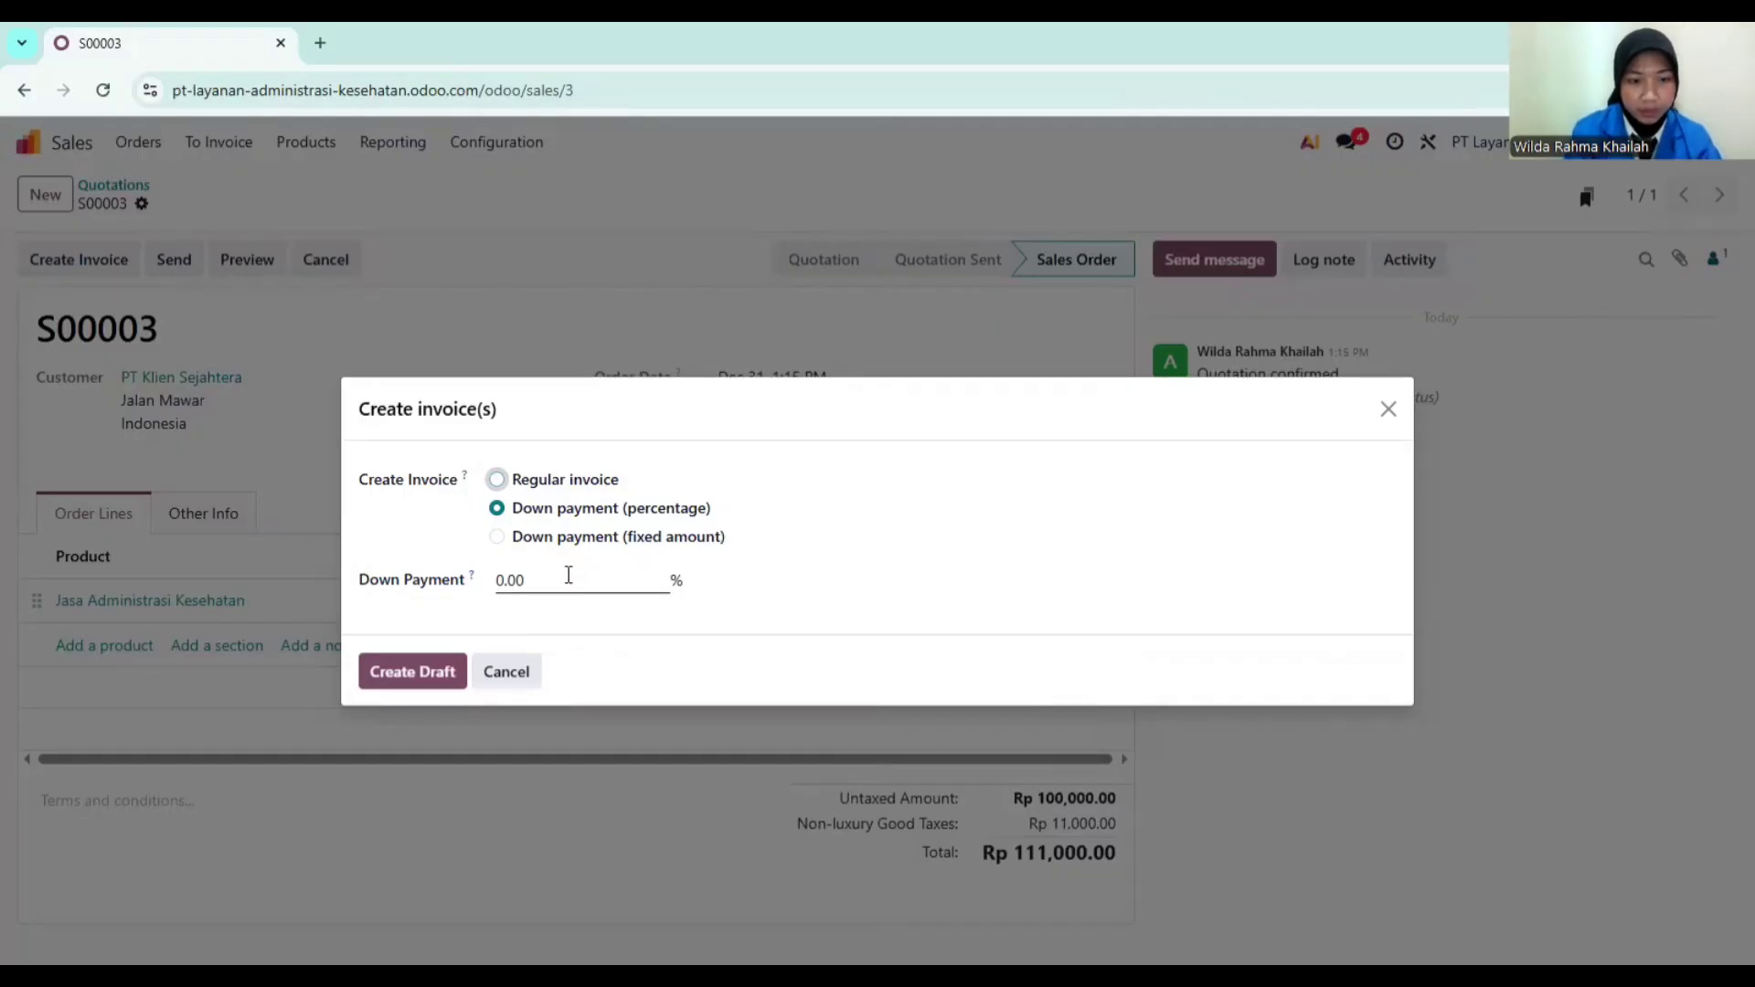
pyautogui.click(553, 578)
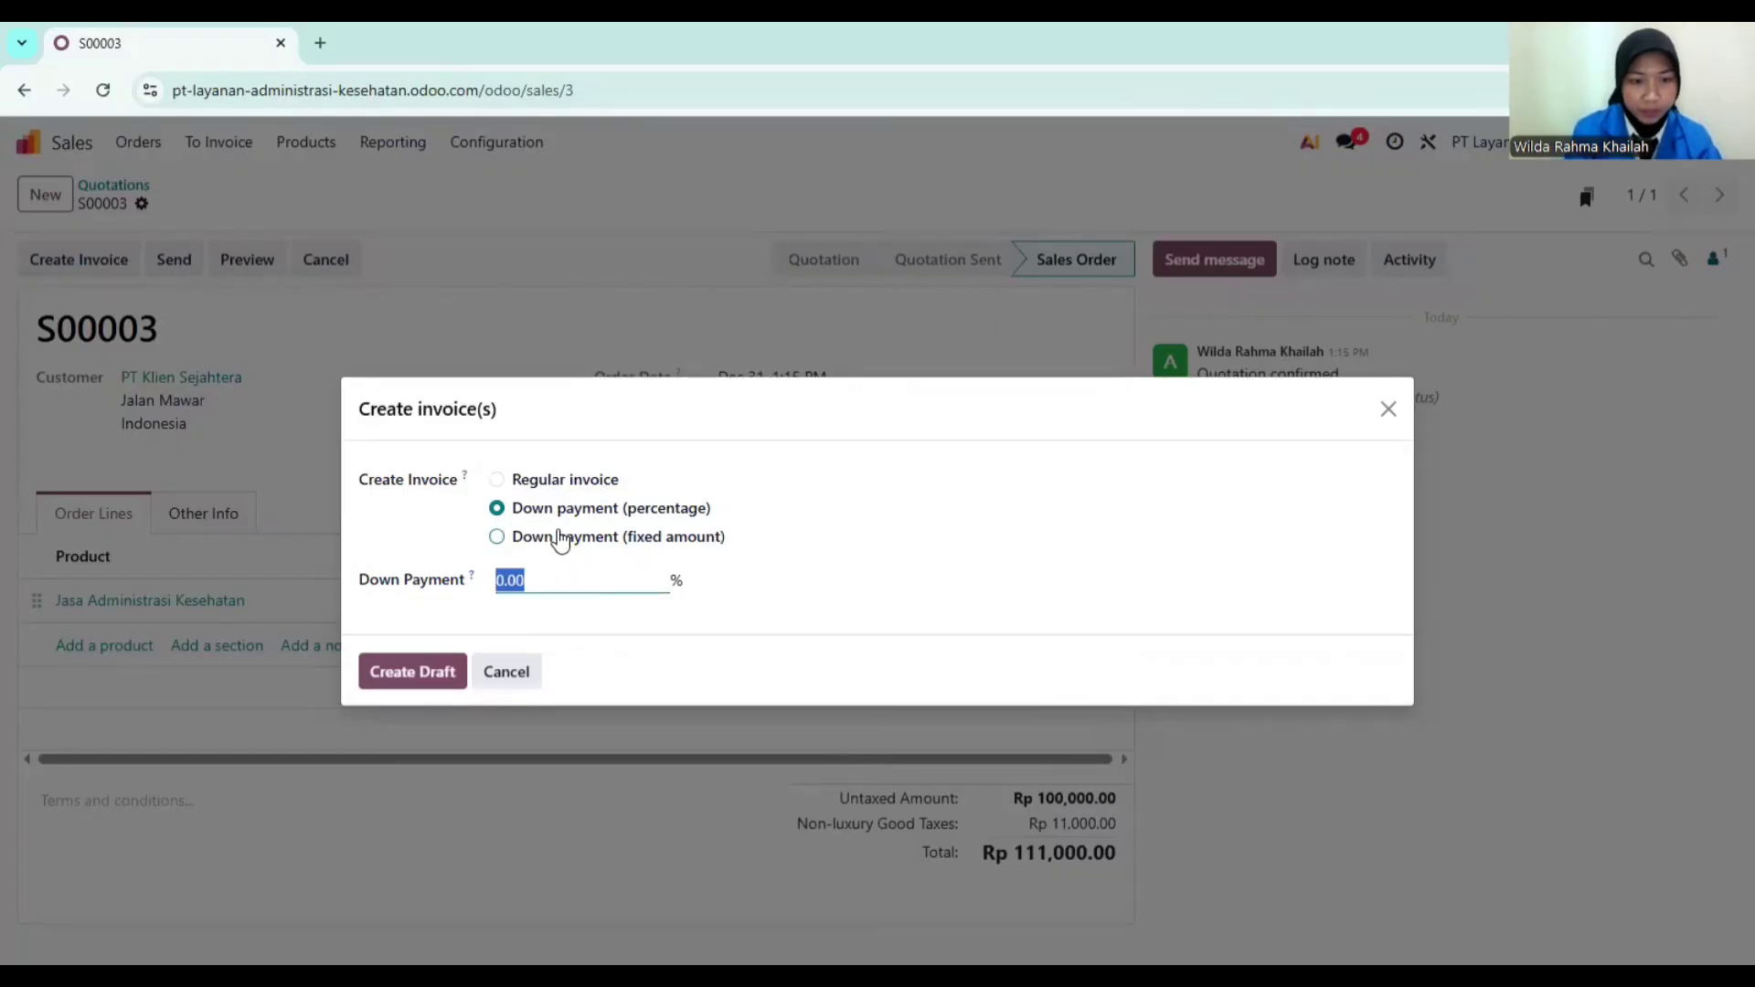
pyautogui.click(560, 537)
pyautogui.click(590, 571)
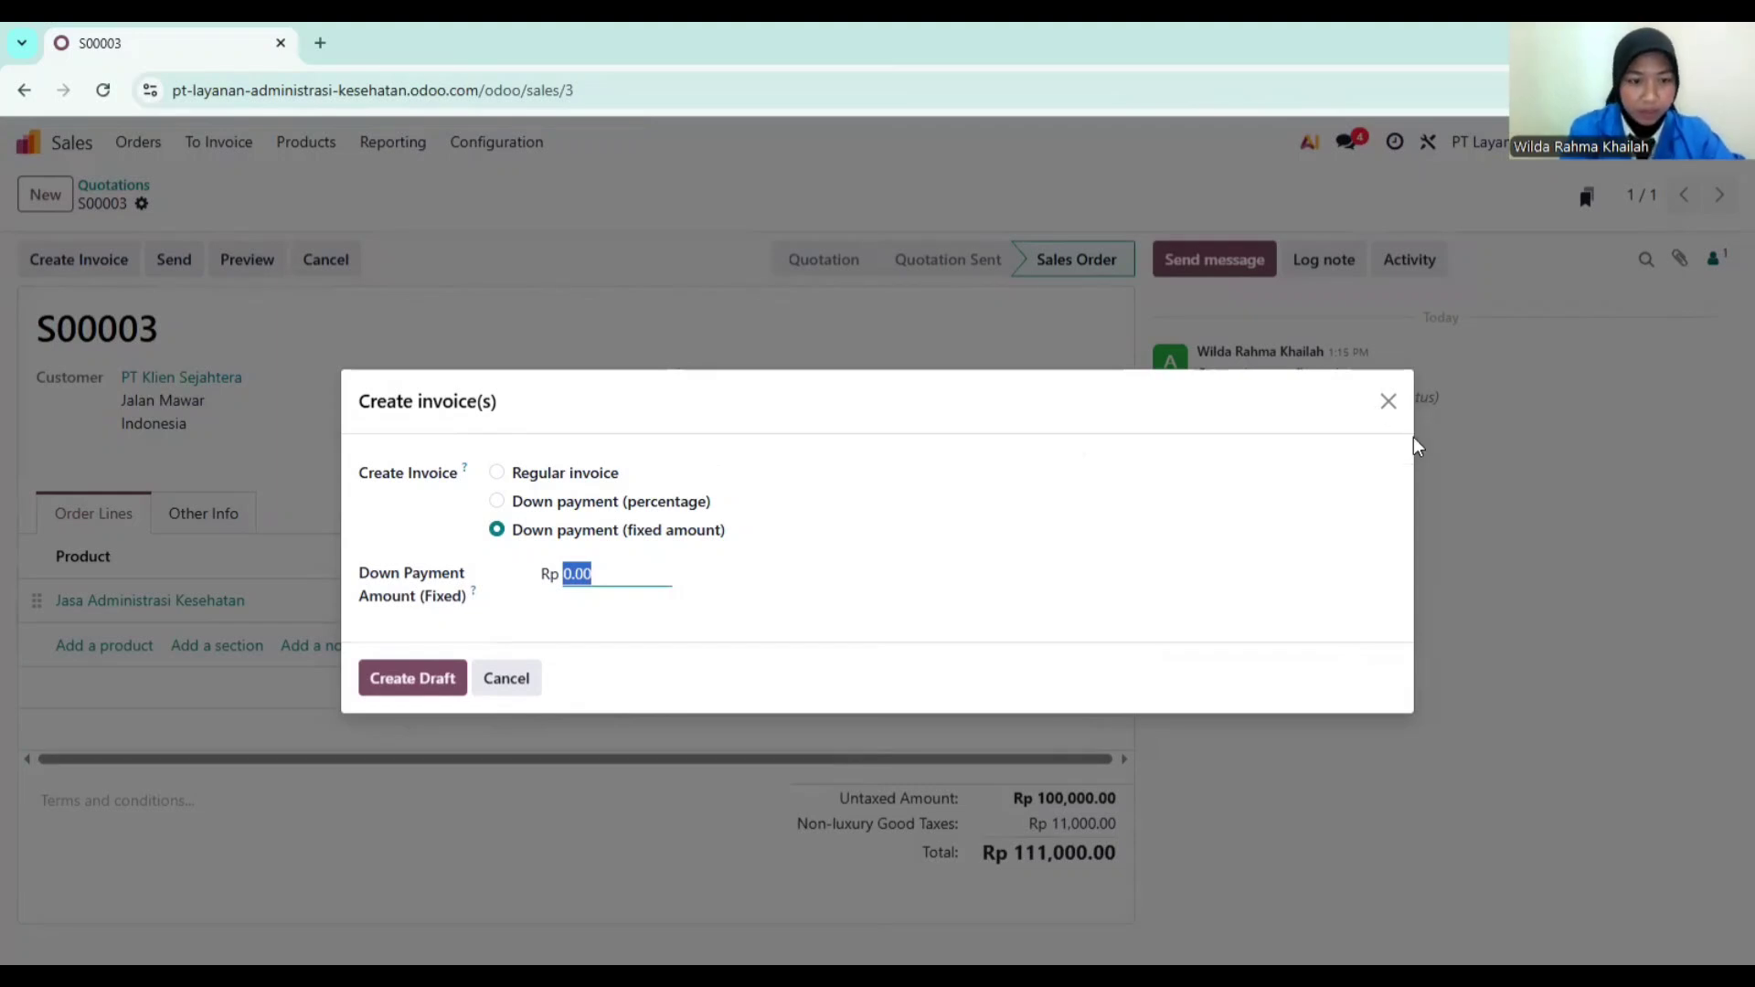
pyautogui.write('111')
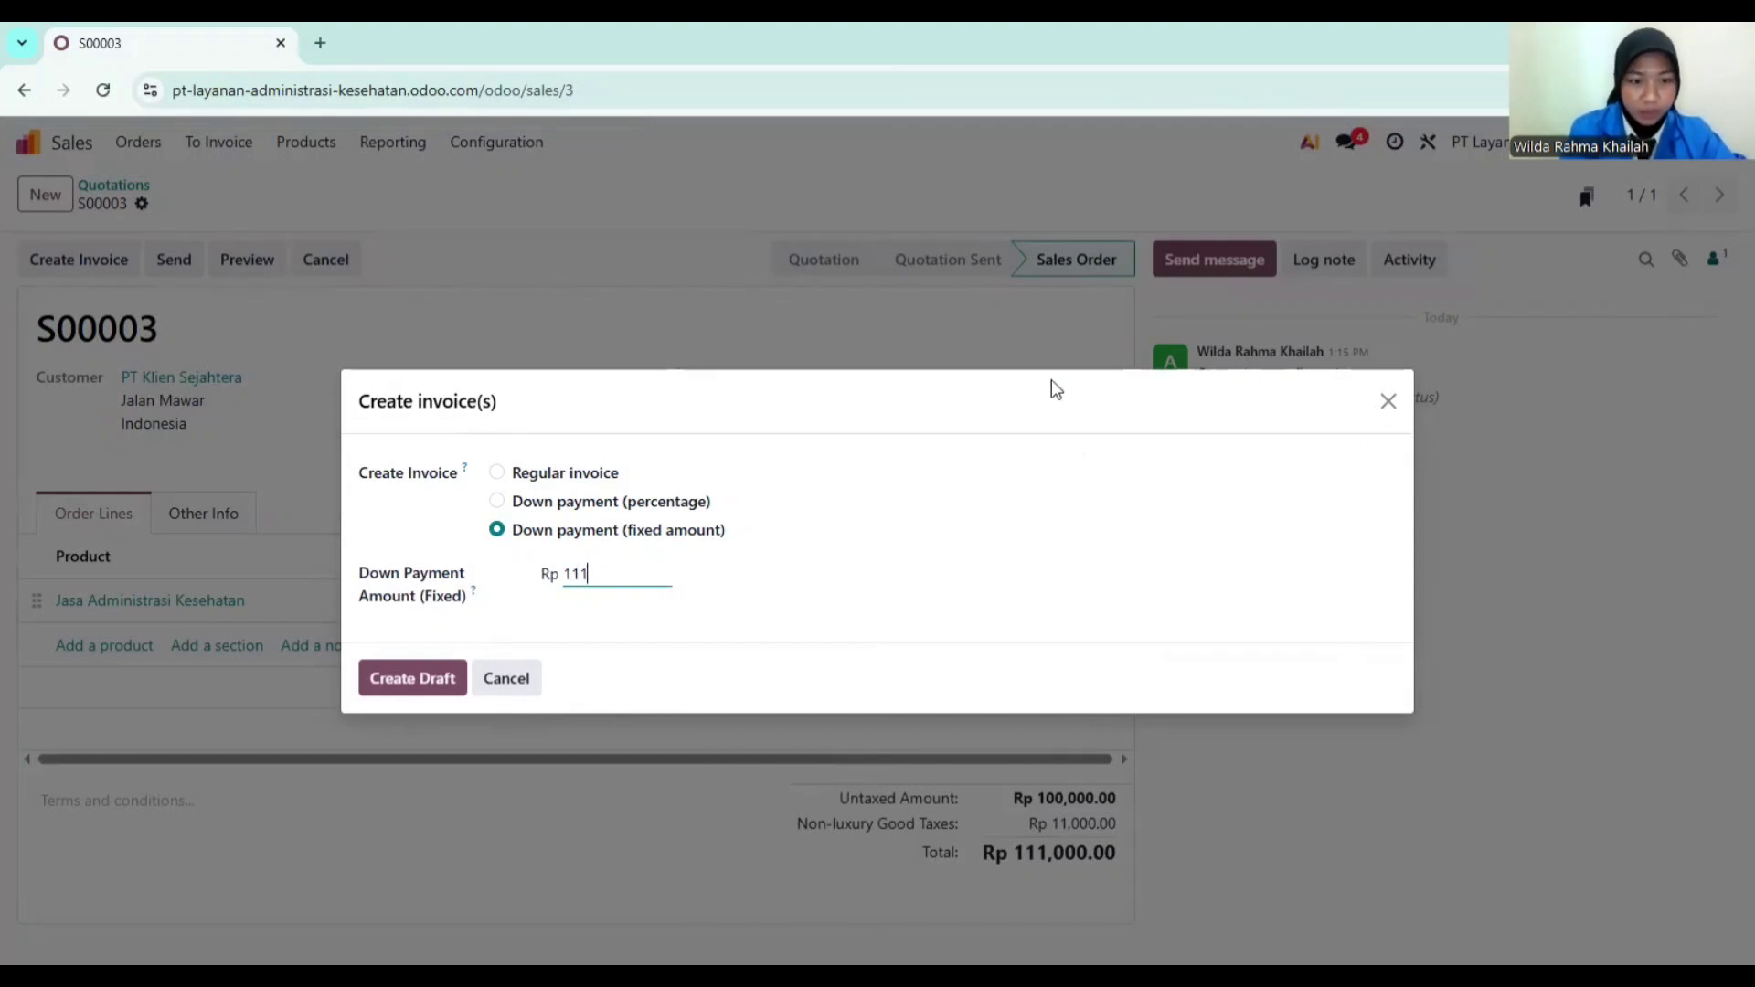
pyautogui.write('000')
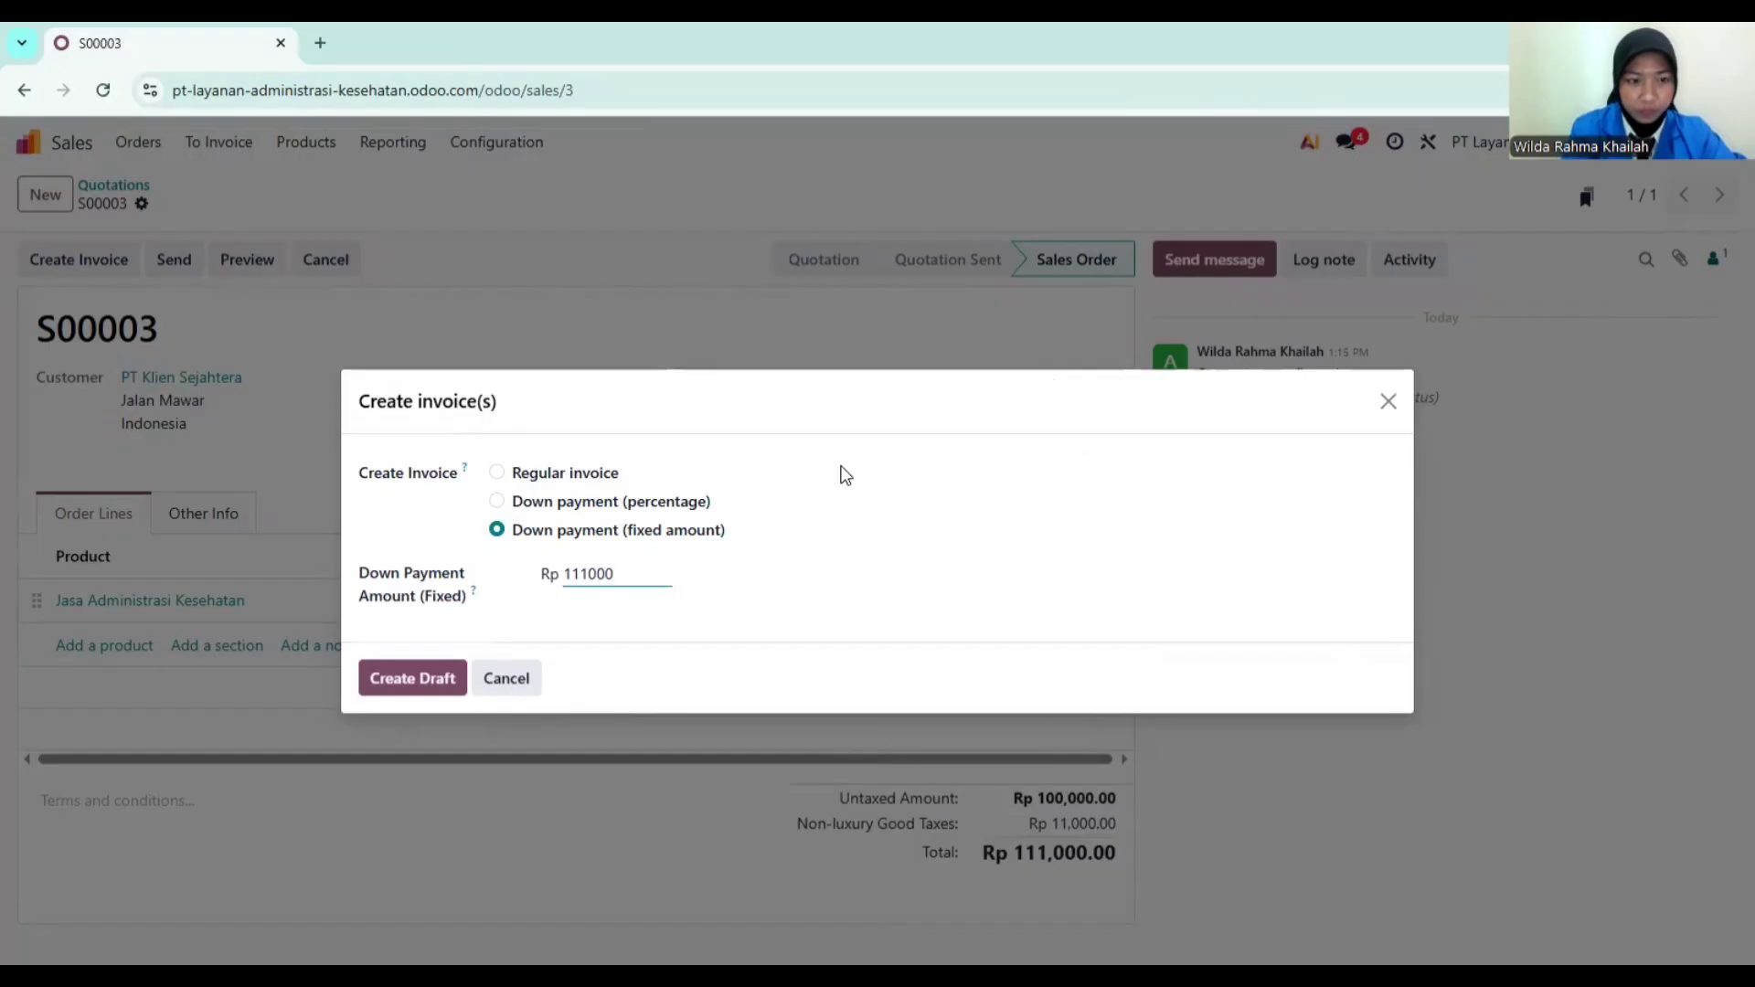
pyautogui.click(421, 679)
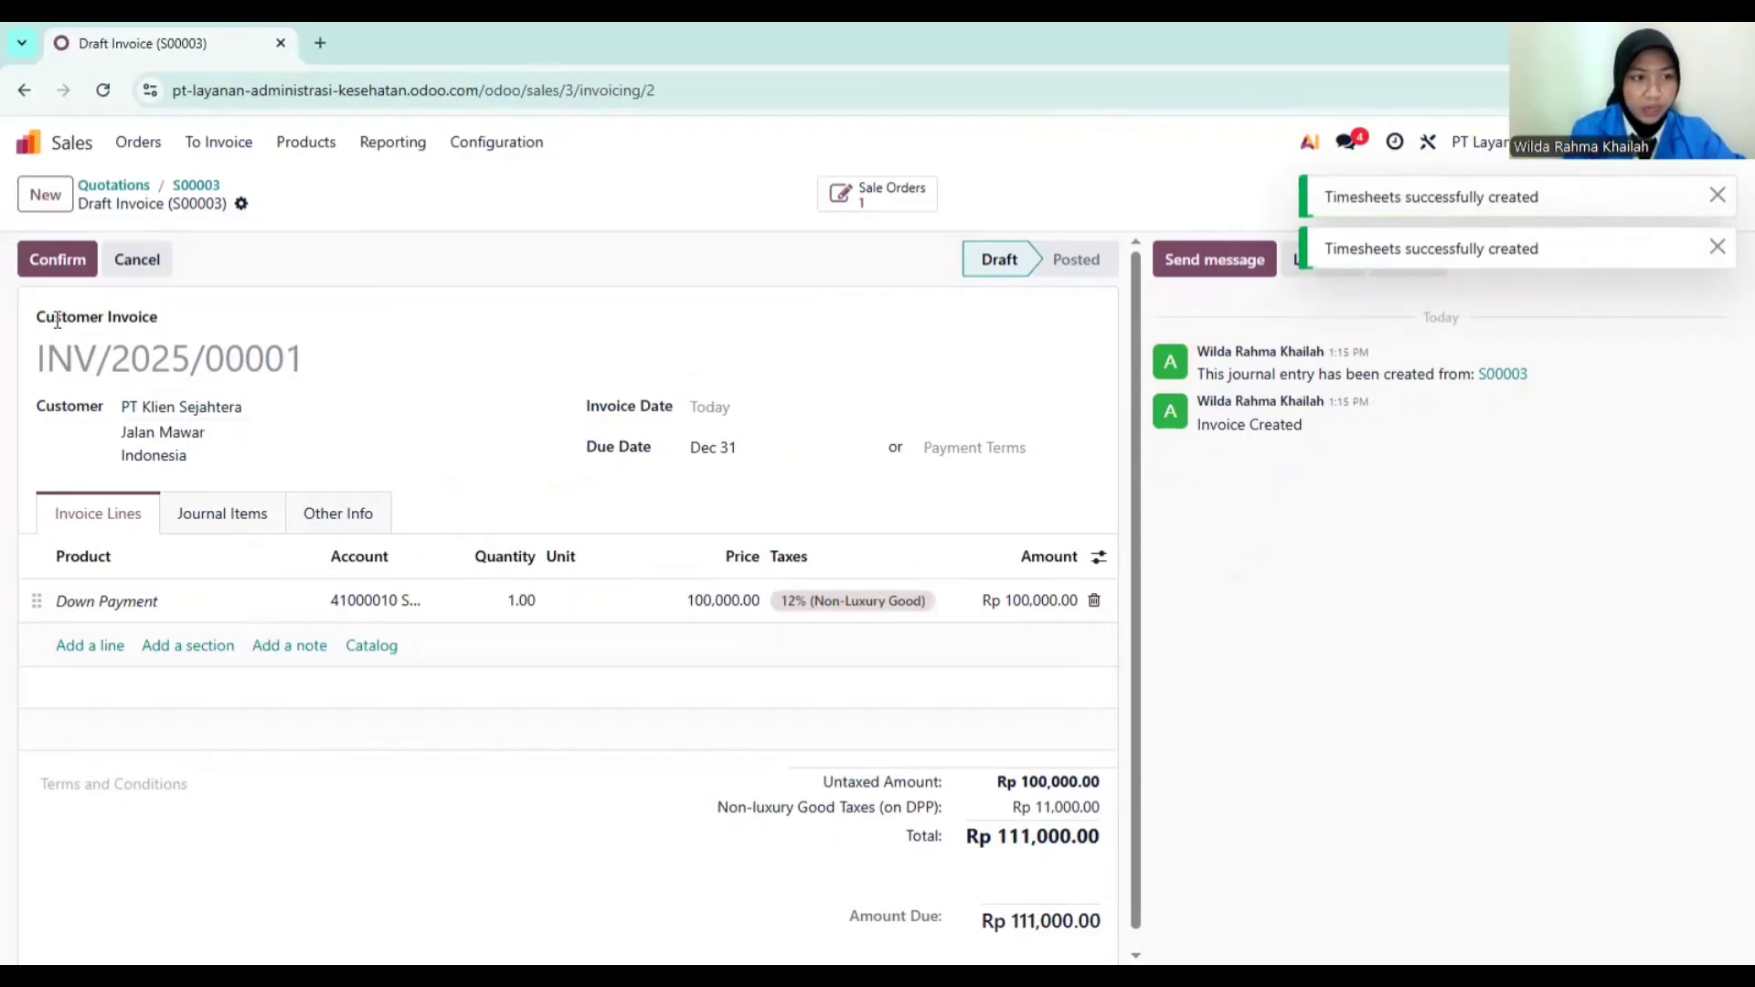
# Step: Post invoice INV/2025/00001, print it and open INV_2025_00001.pdf
pyautogui.click(57, 269)
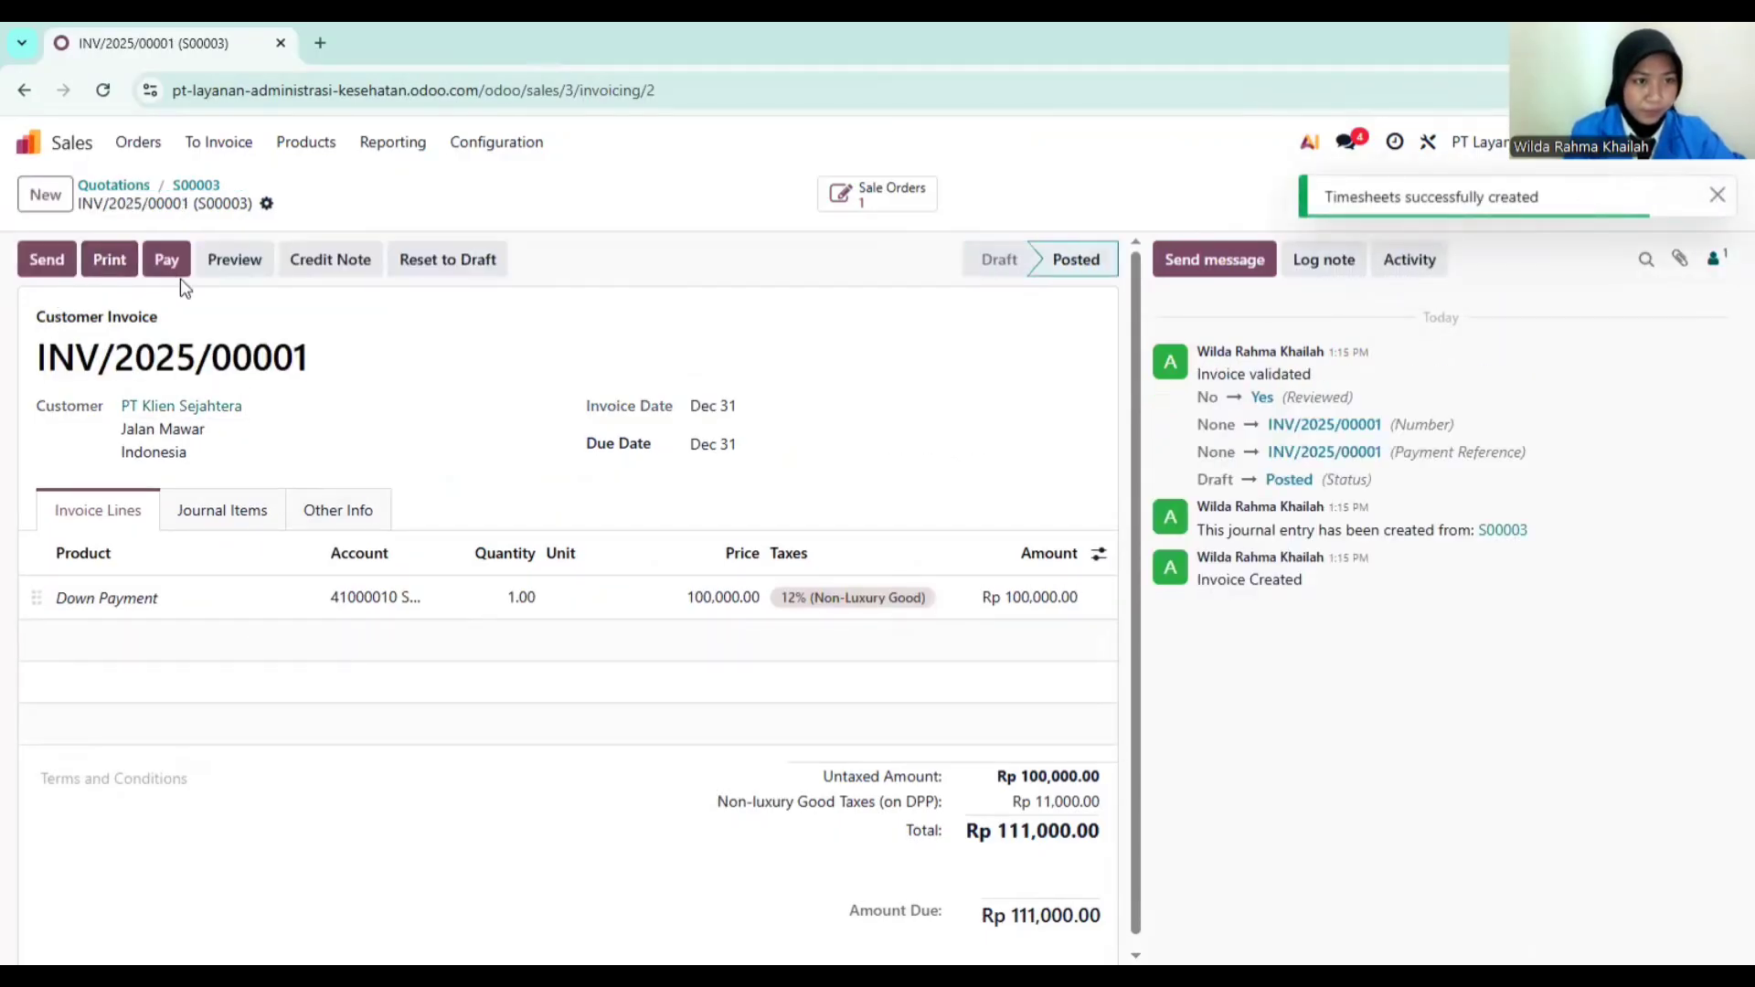
pyautogui.click(110, 258)
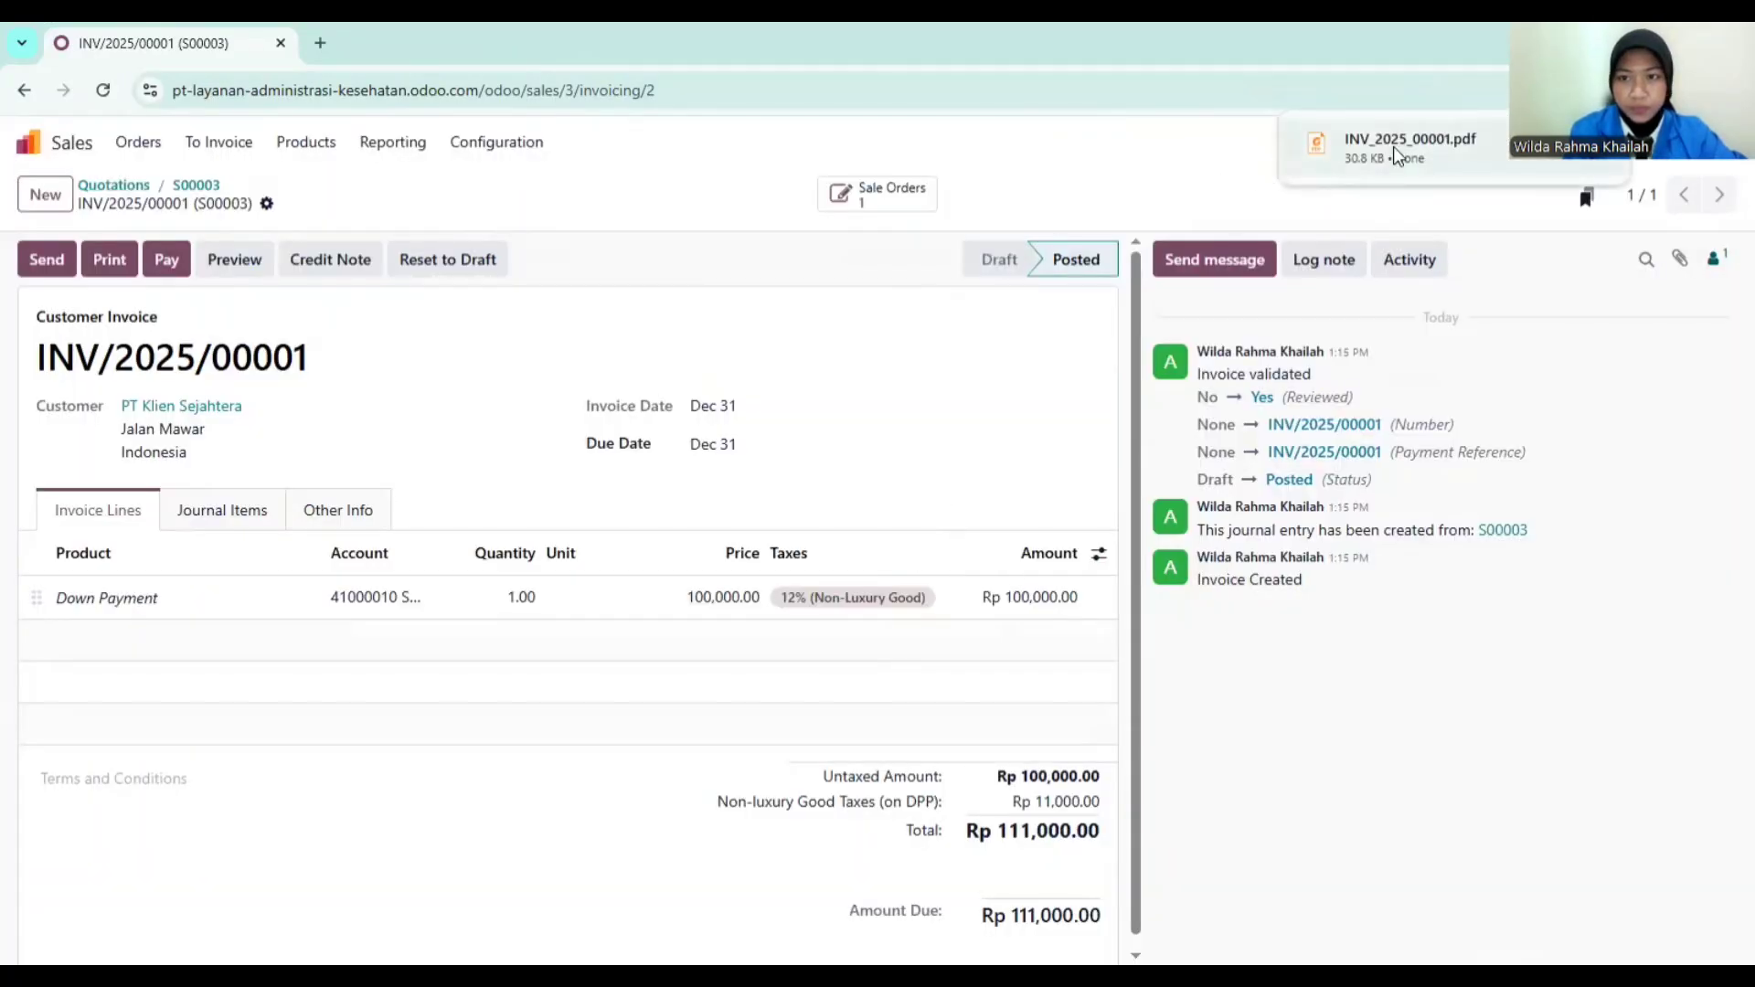
pyautogui.click(1394, 146)
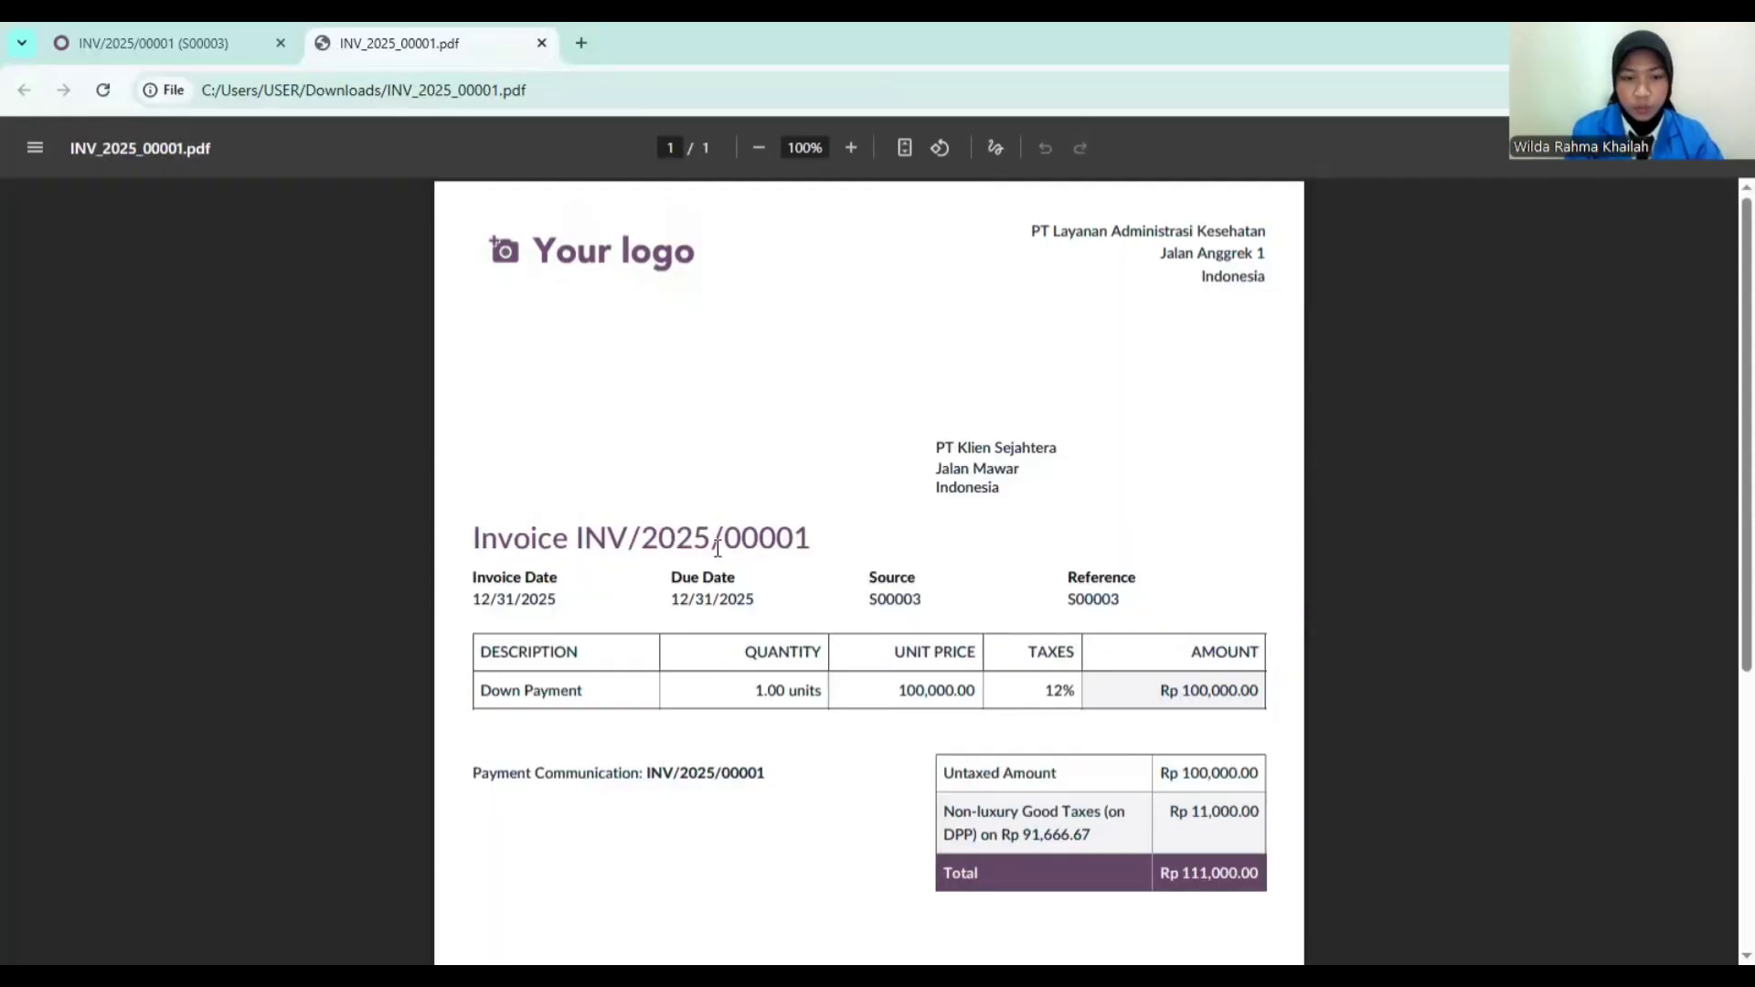
# Step: Scroll through the invoice PDF, then close its tab to return to Odoo
pyautogui.scroll(-2, 764, 557)
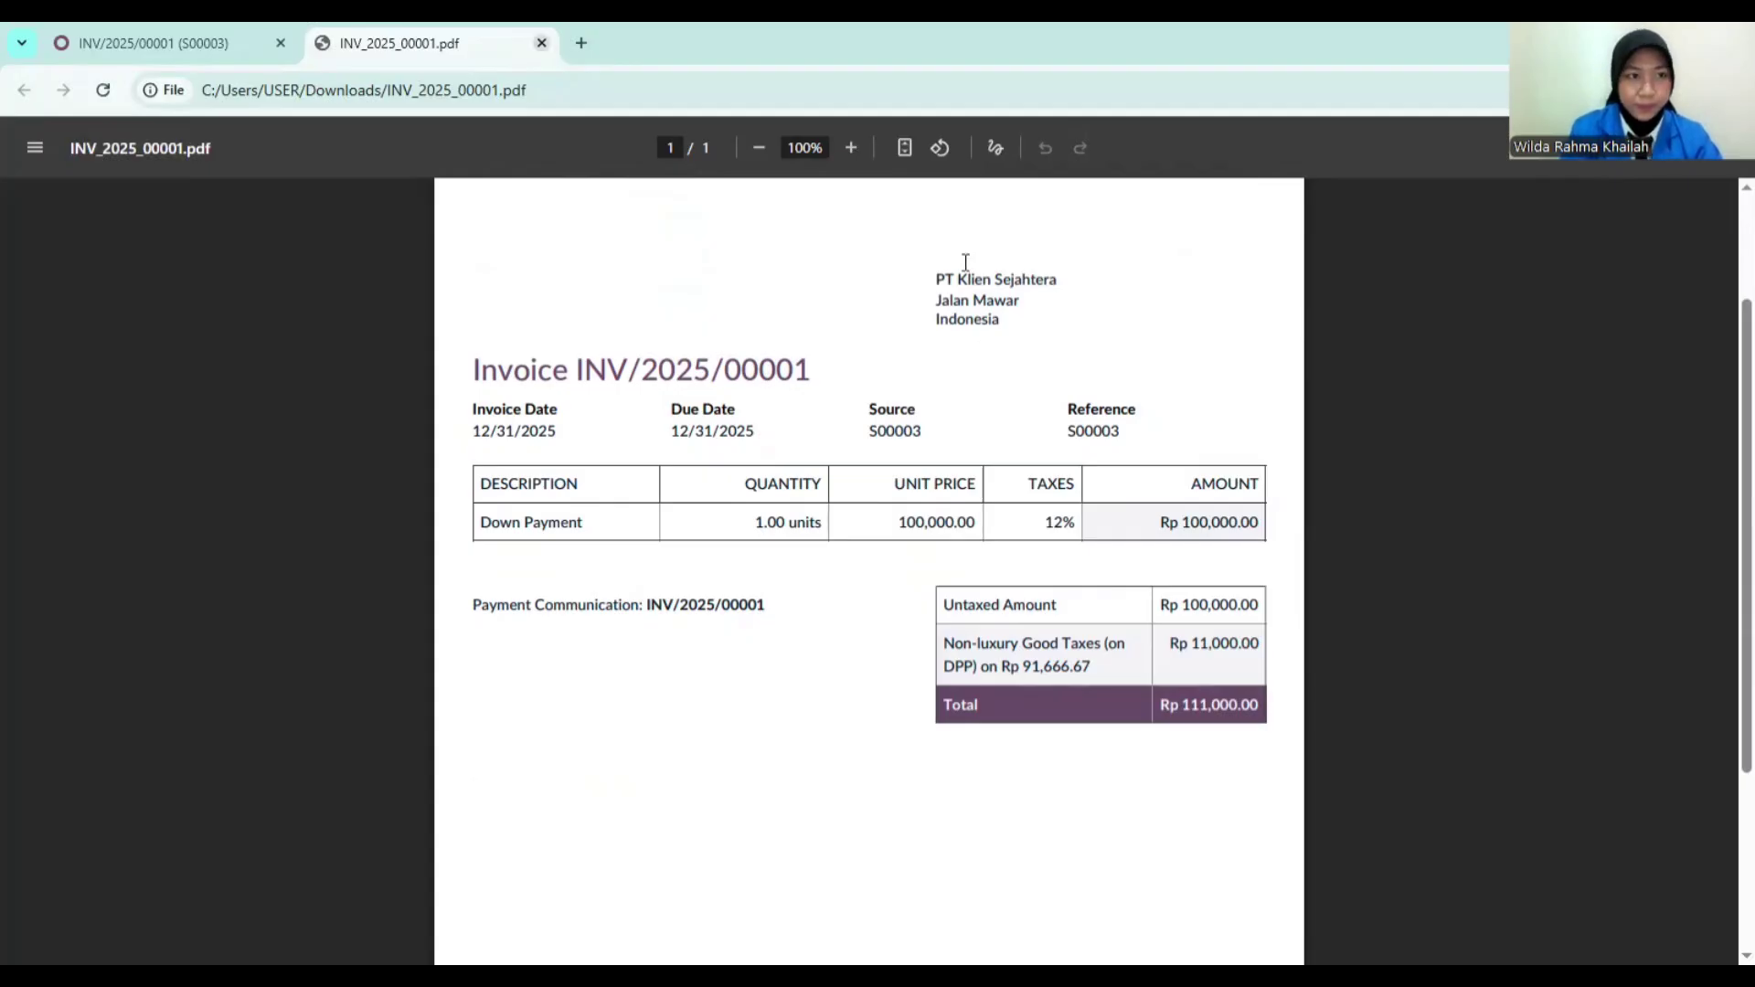
pyautogui.hotkey('ctrl', 'w')
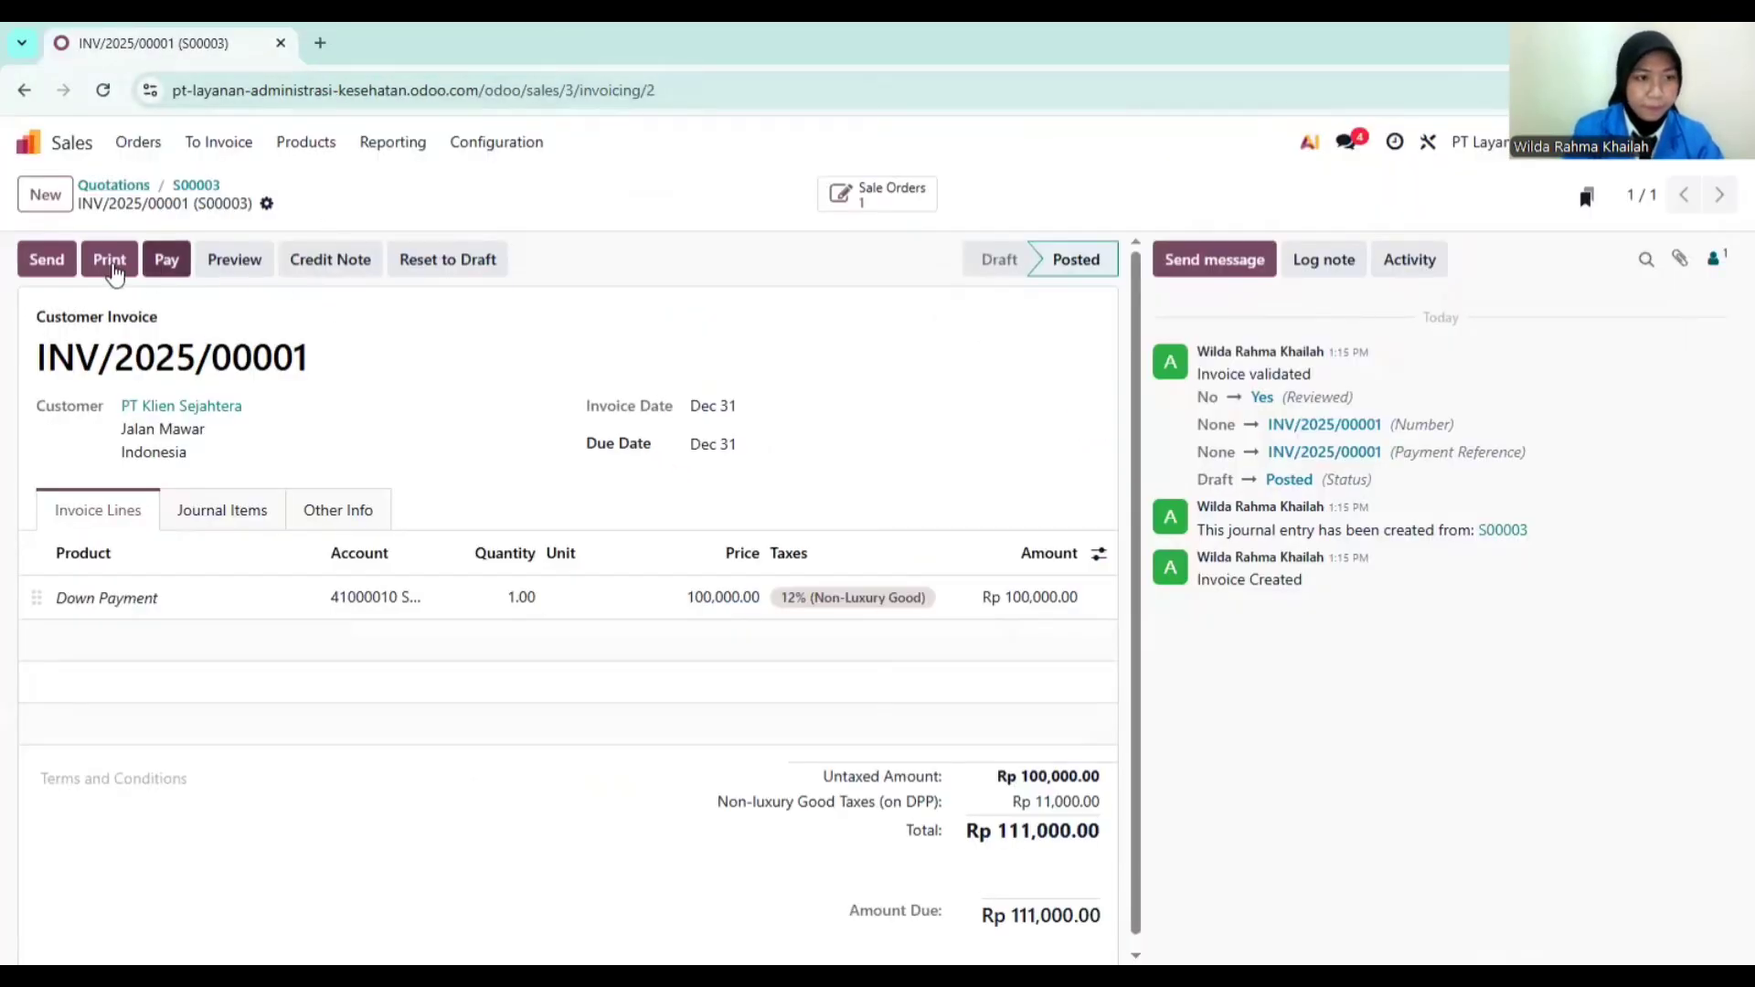
# Step: Dismiss the invoice's email form without sending and return to the Odoo home screen
pyautogui.click(61, 264)
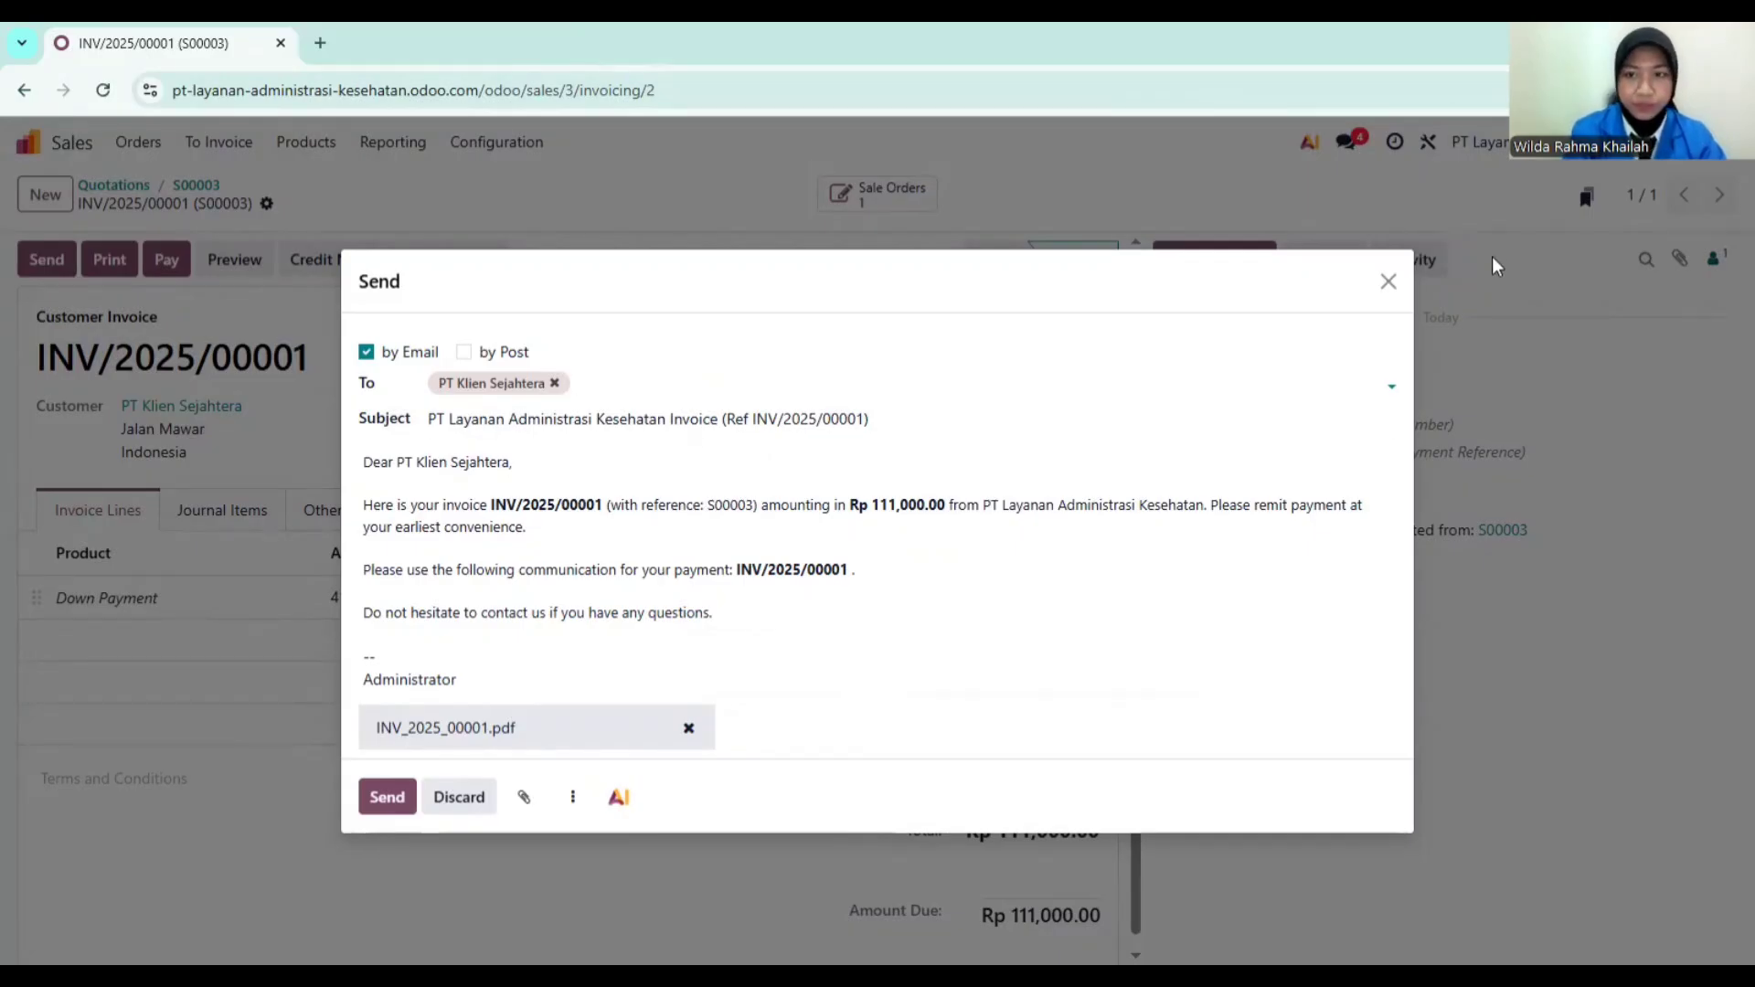
pyautogui.click(1389, 280)
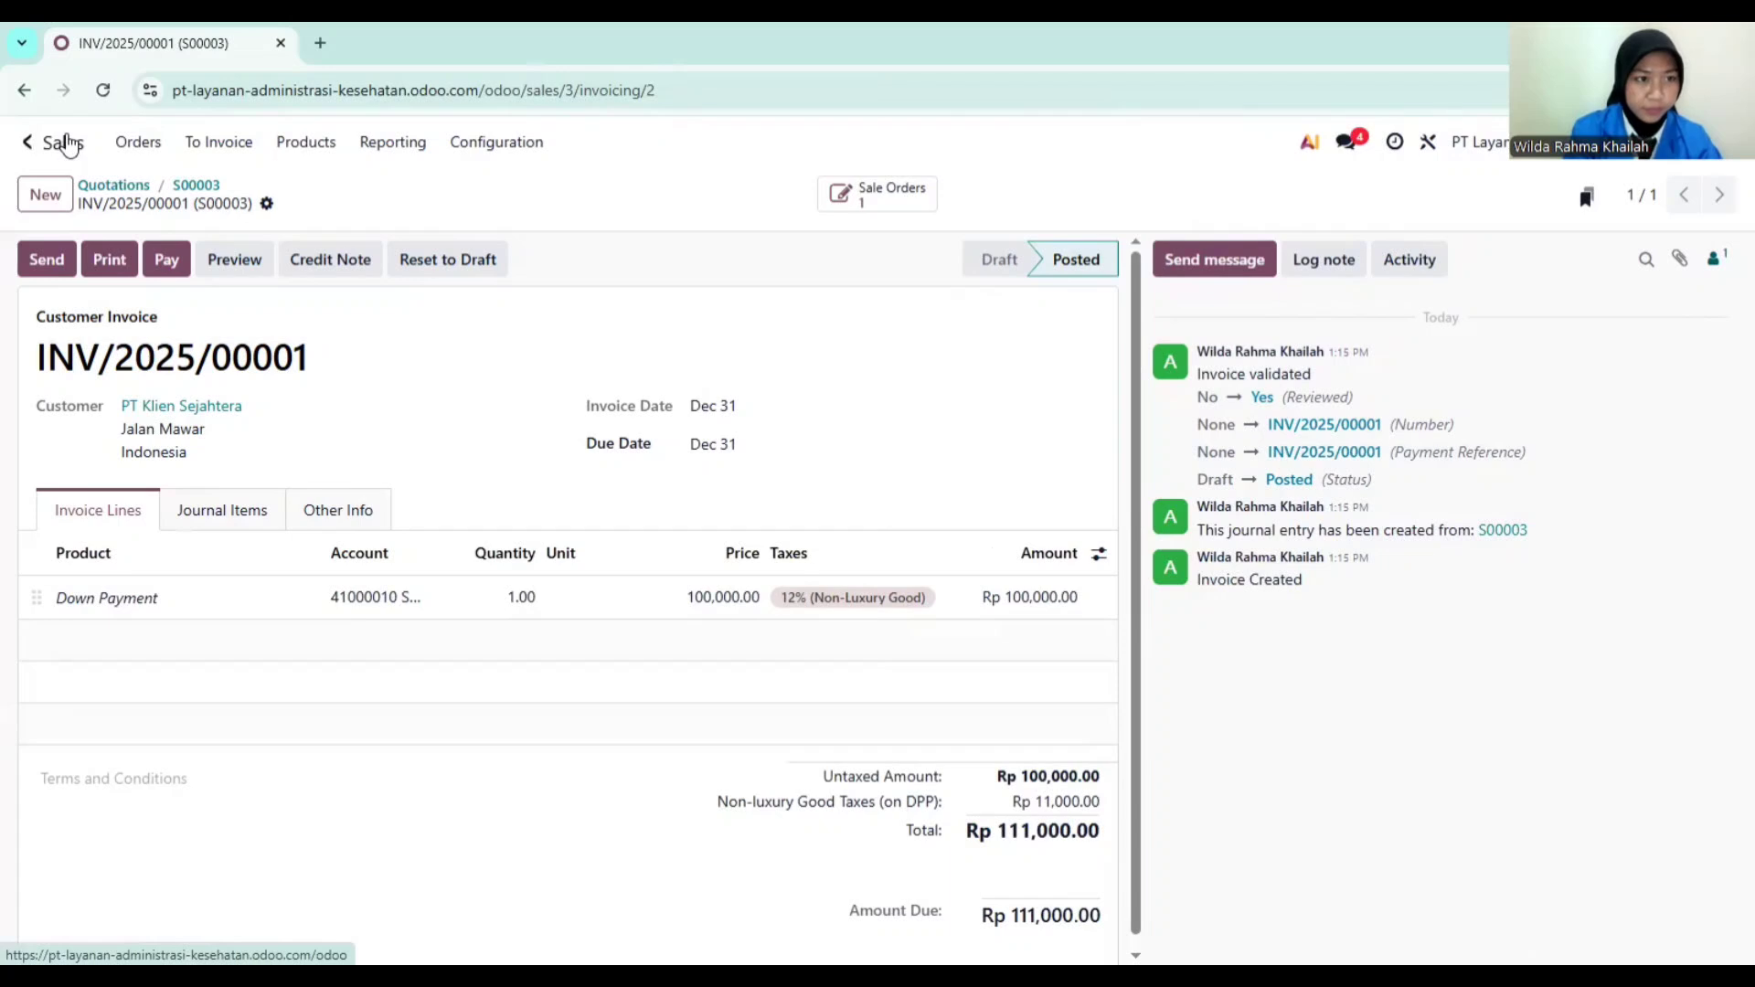
pyautogui.click(64, 144)
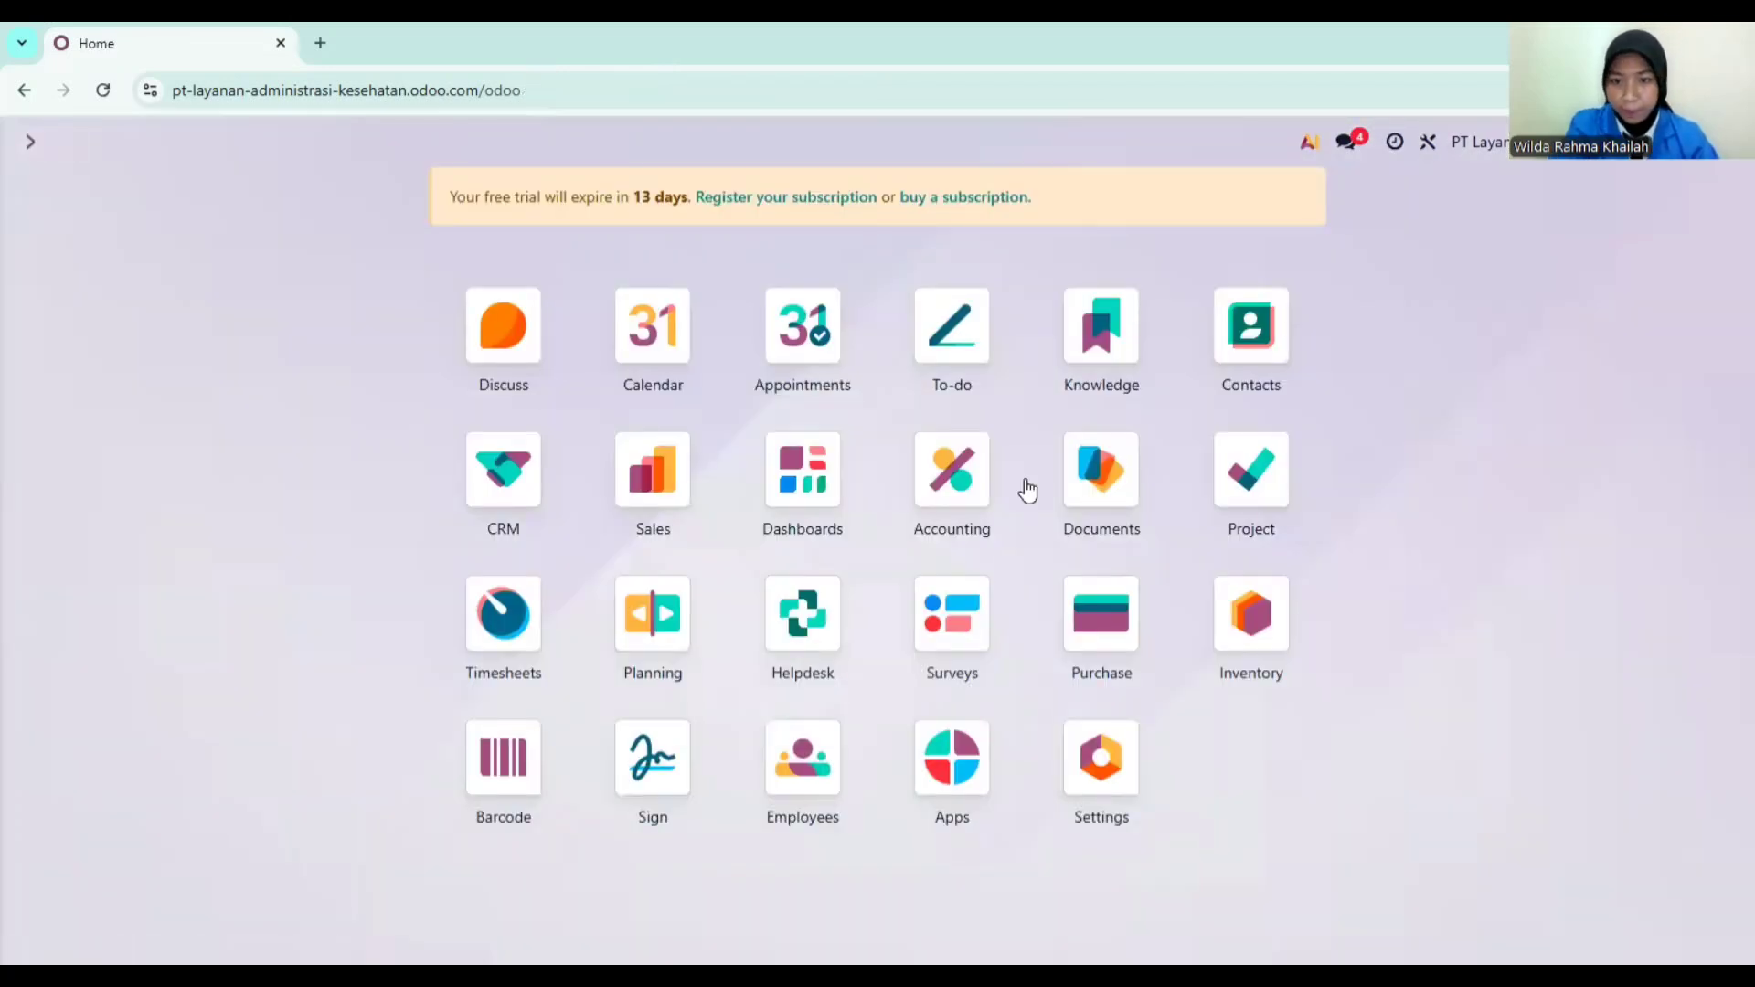
# Step: Create billable project 'PT Klien Sejahtera' billed to customer PT Klien Sejahtera
pyautogui.click(1231, 478)
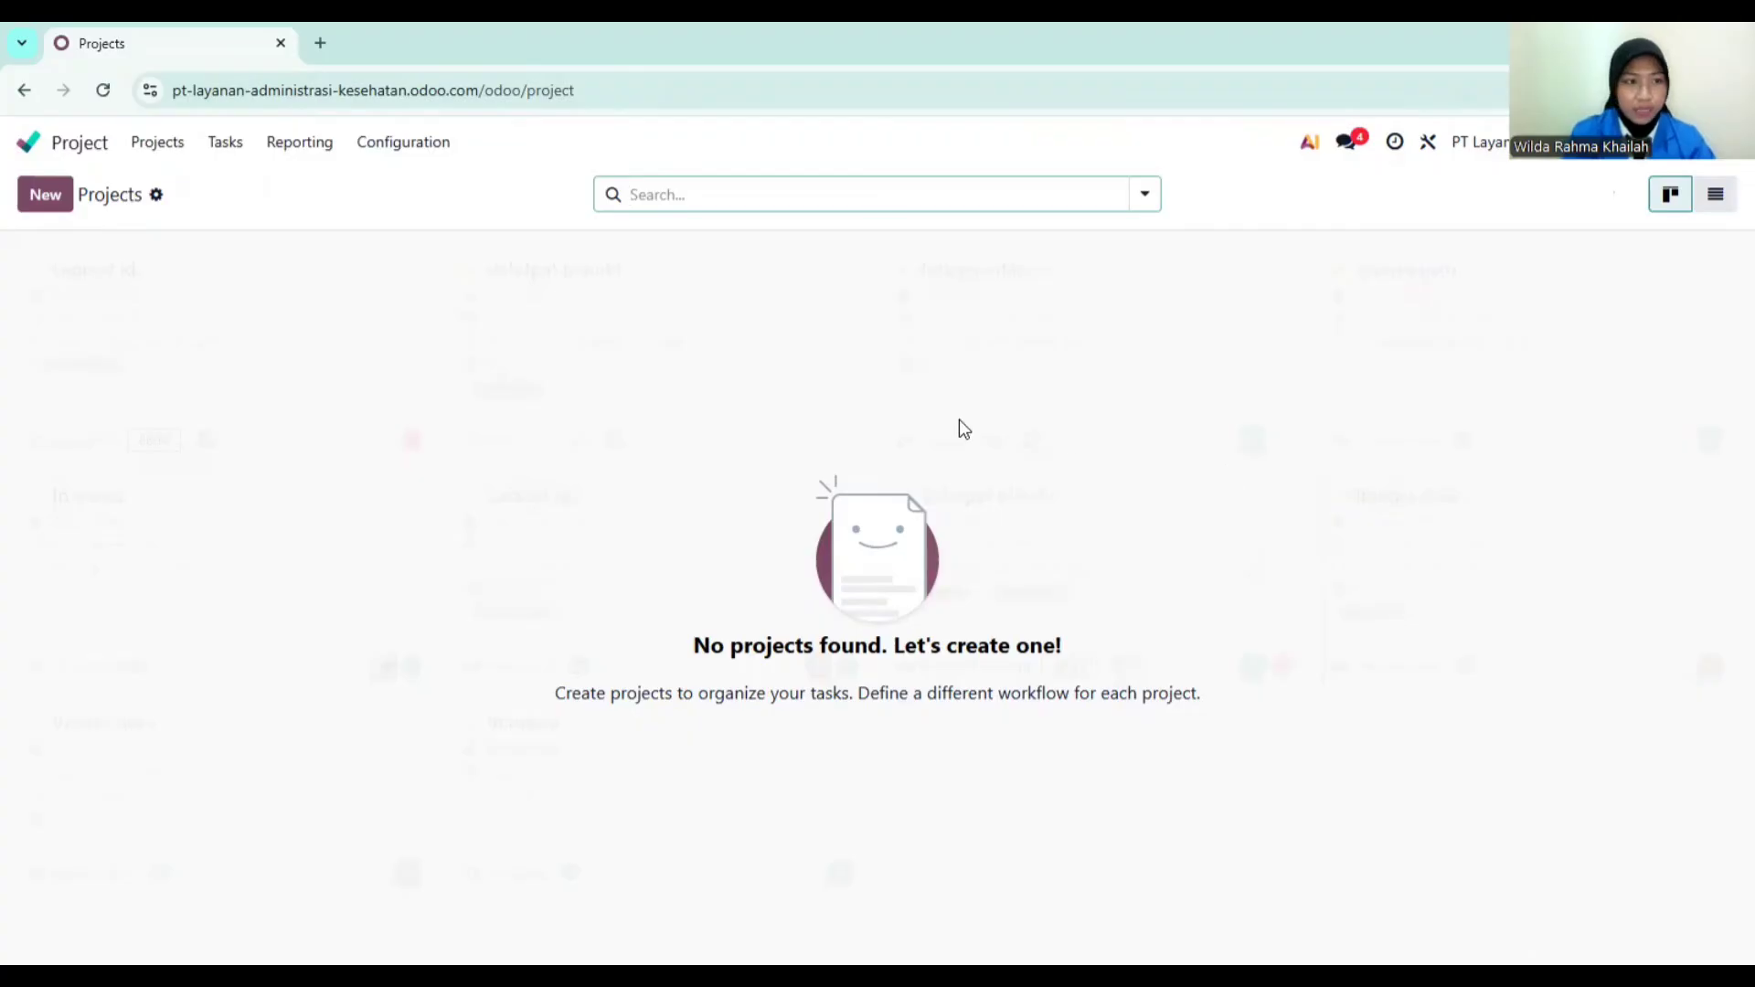
pyautogui.click(57, 196)
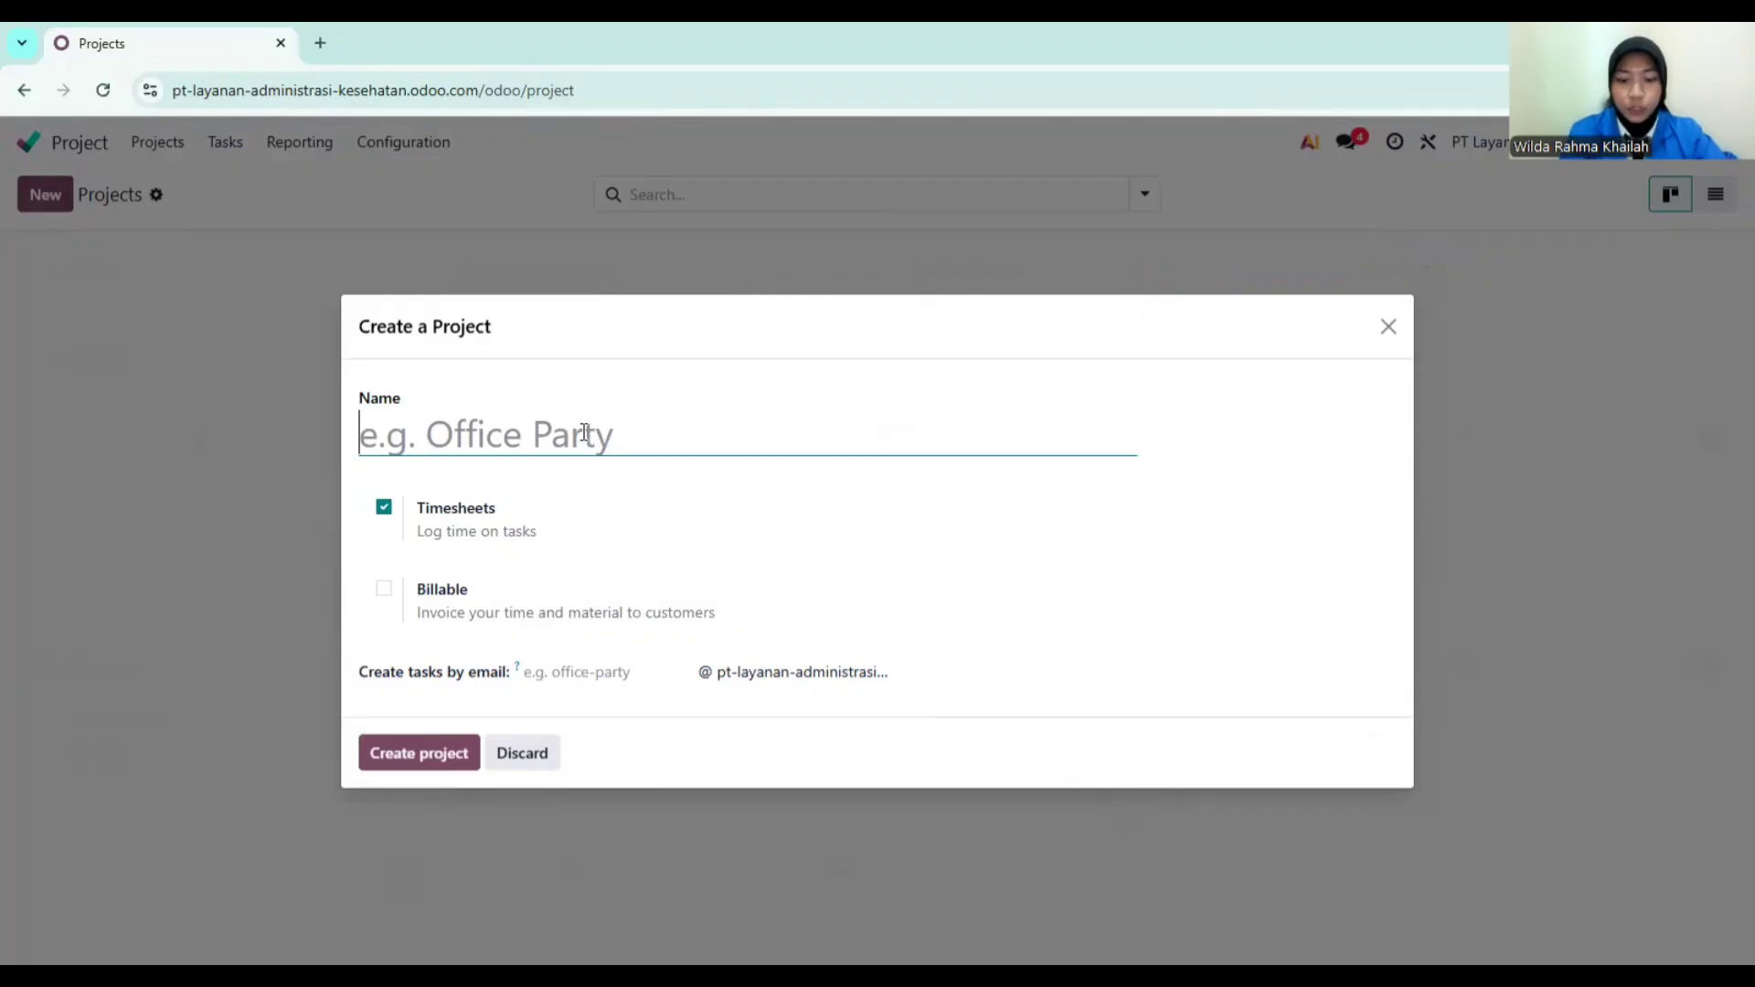
pyautogui.write('PT K')
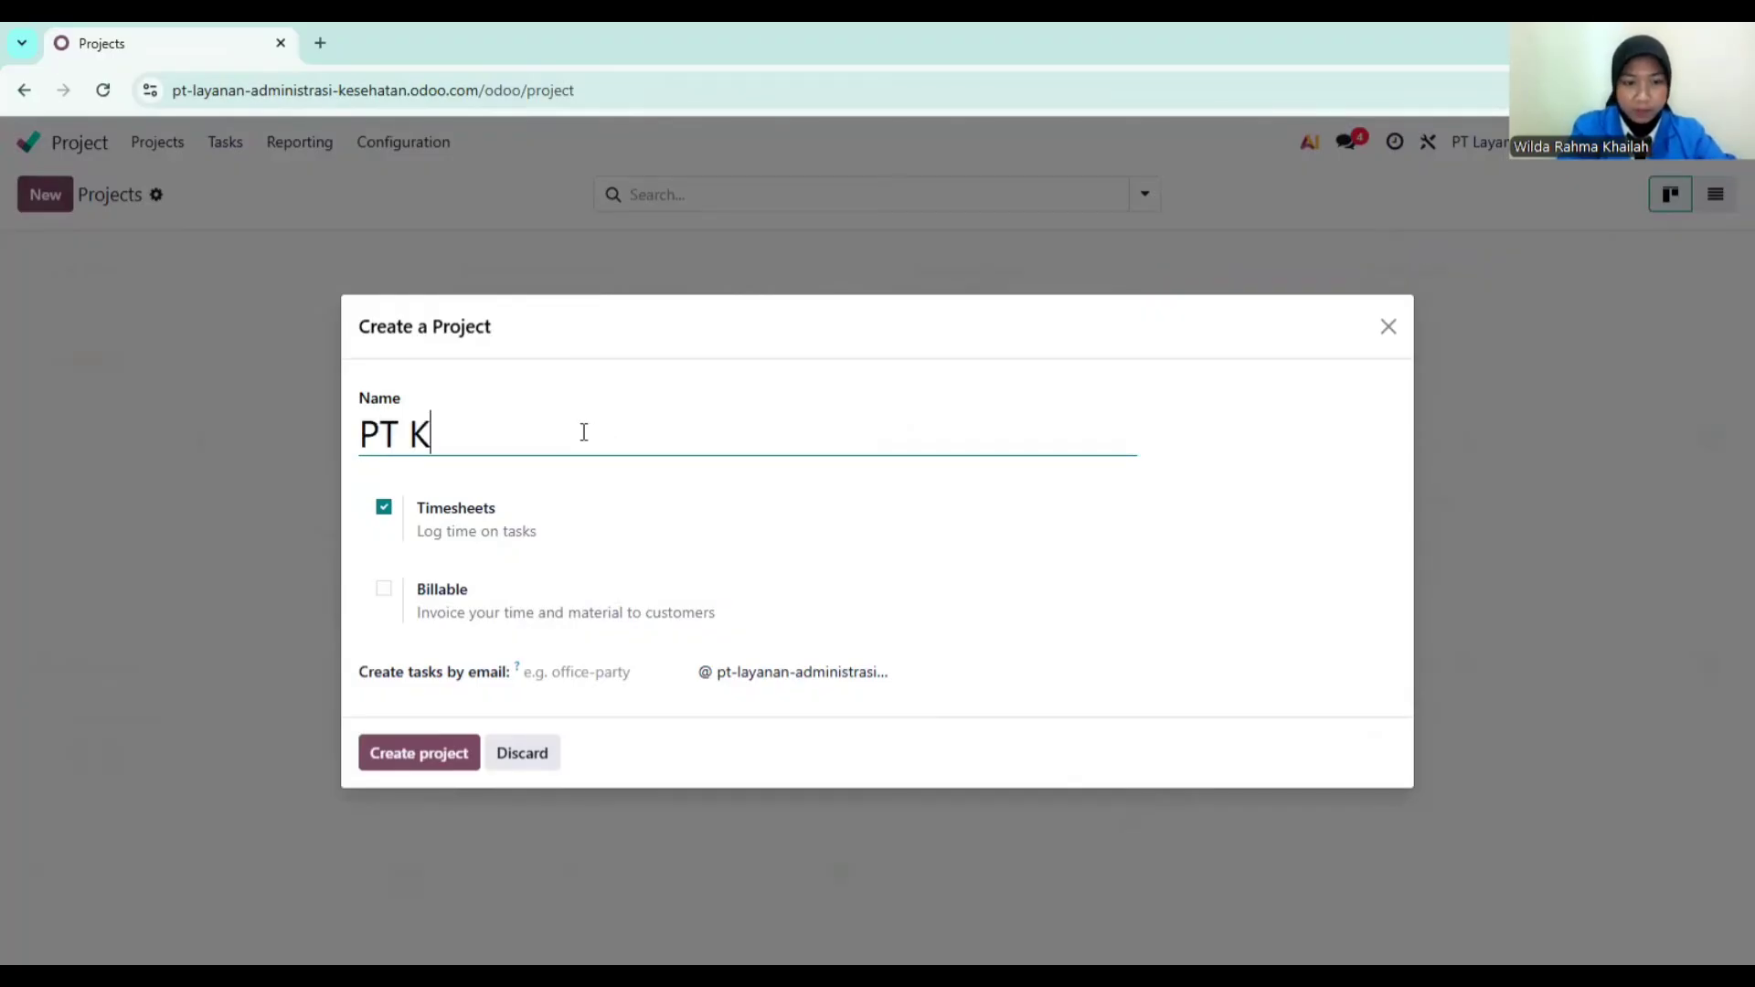
pyautogui.write('lien Sejahtera')
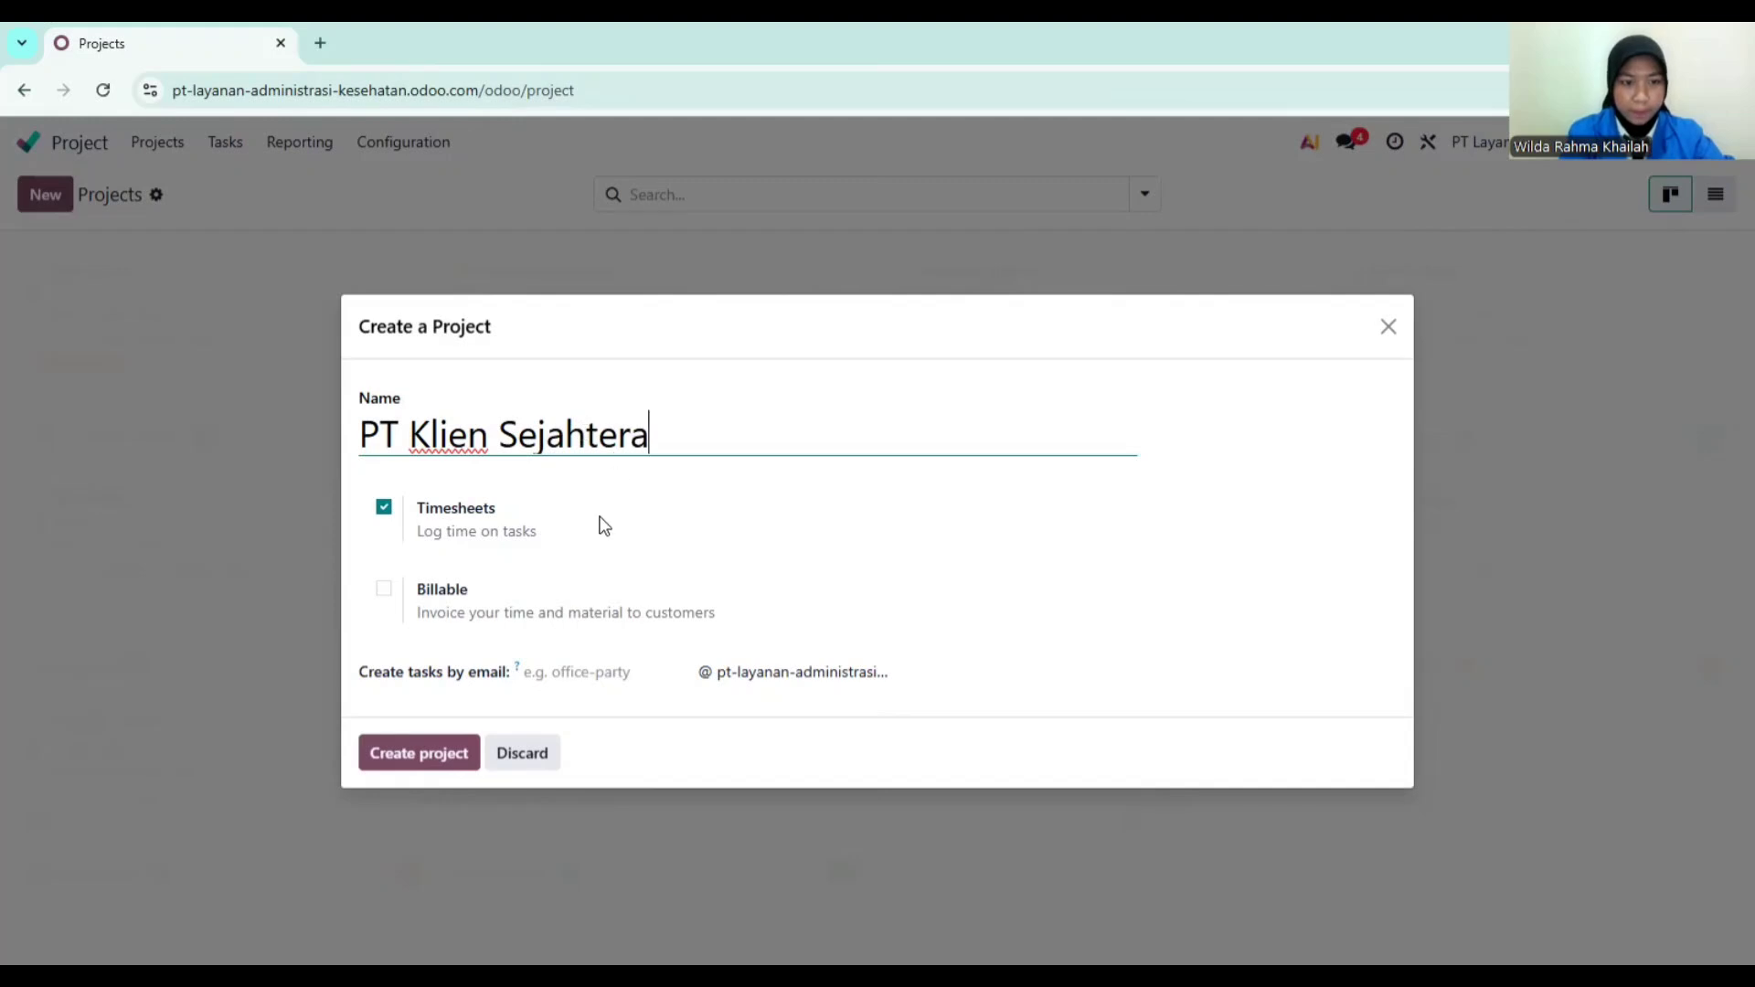
pyautogui.click(383, 590)
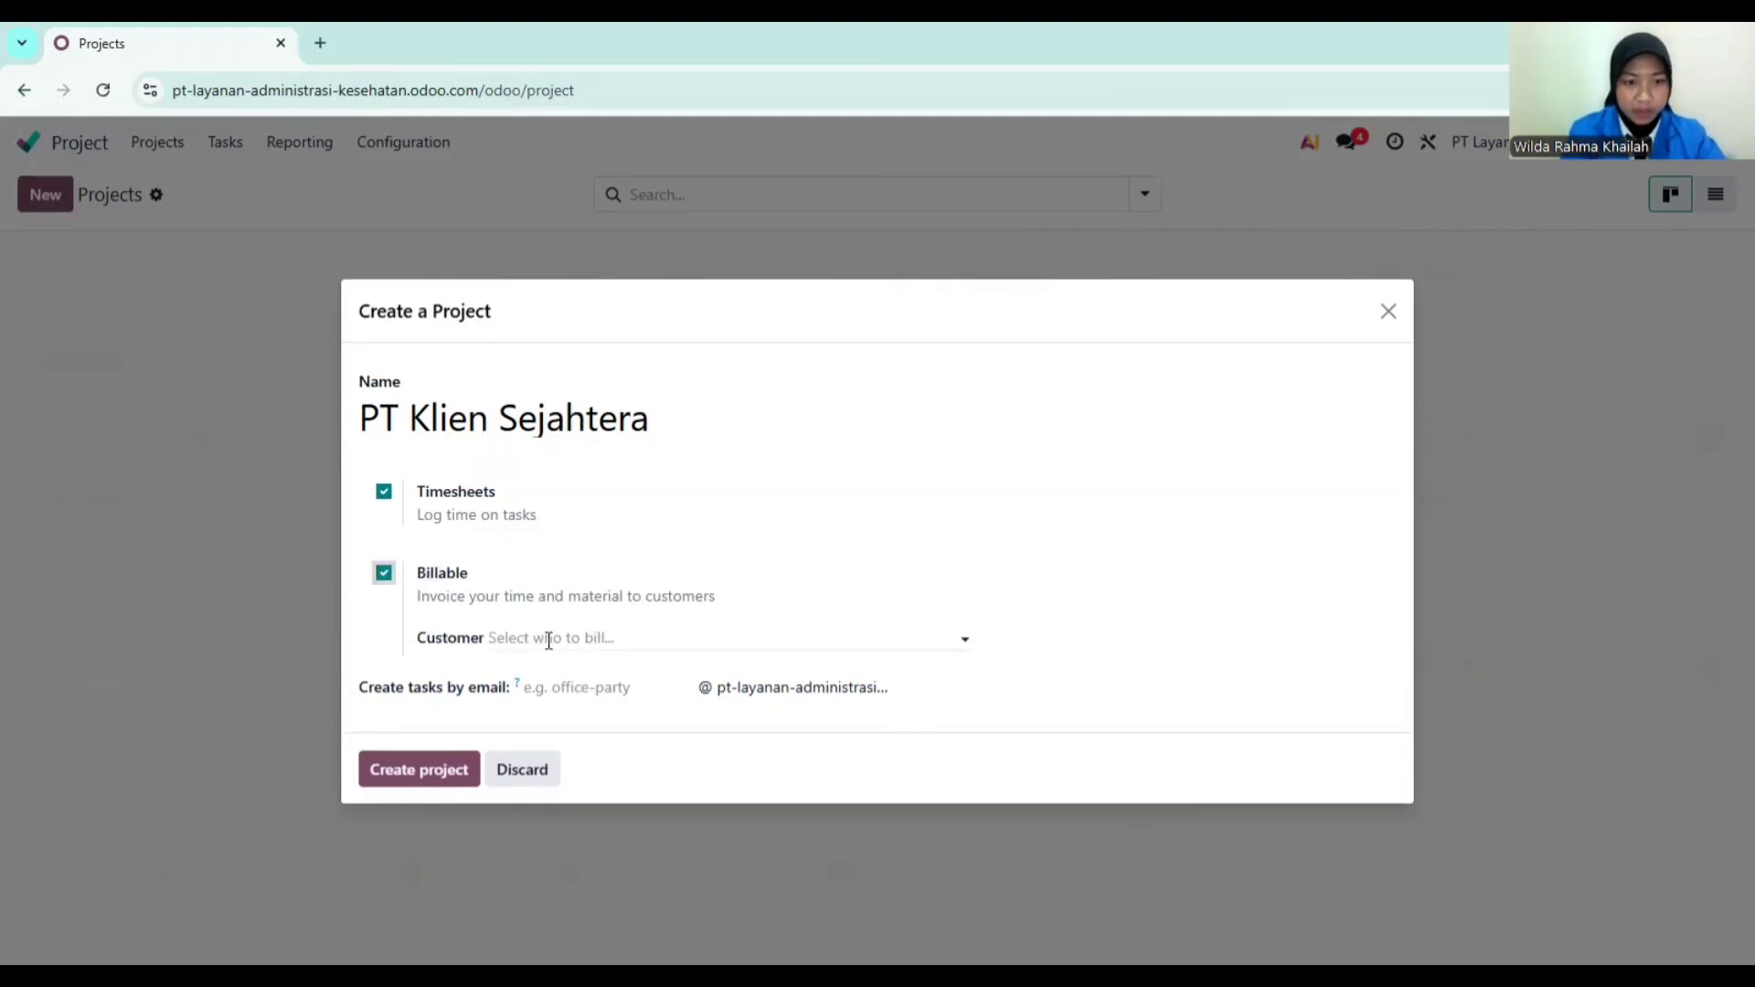
pyautogui.click(549, 637)
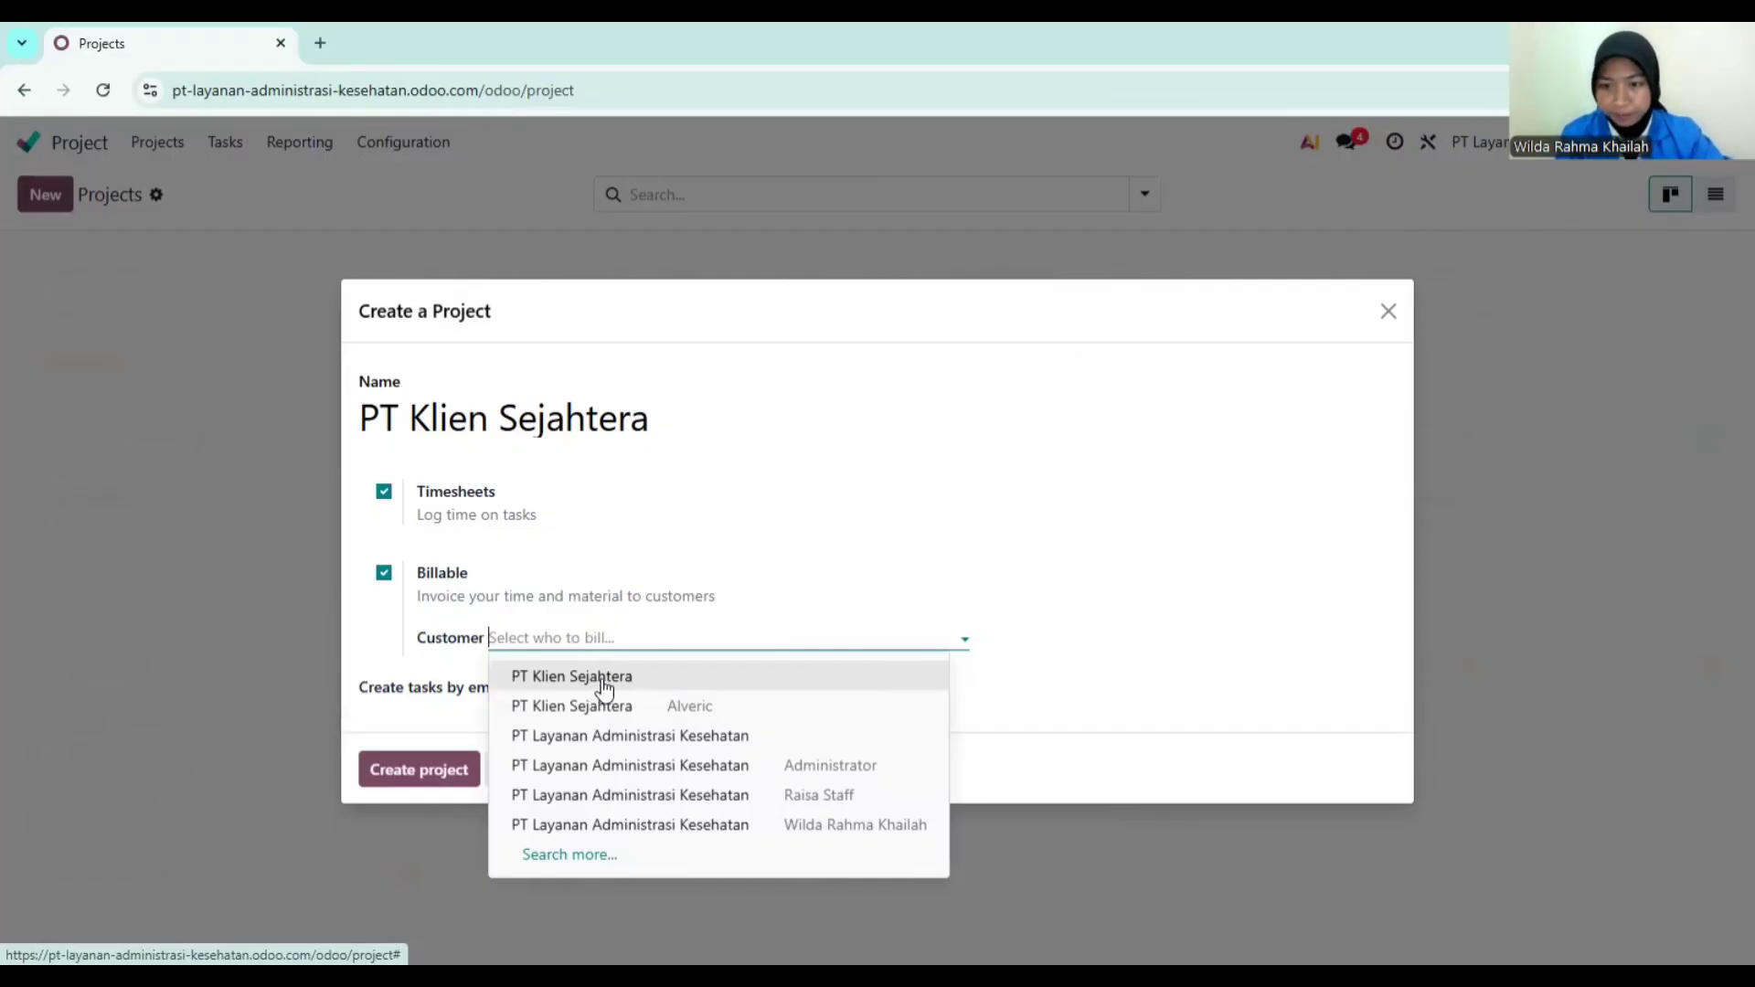
pyautogui.click(602, 683)
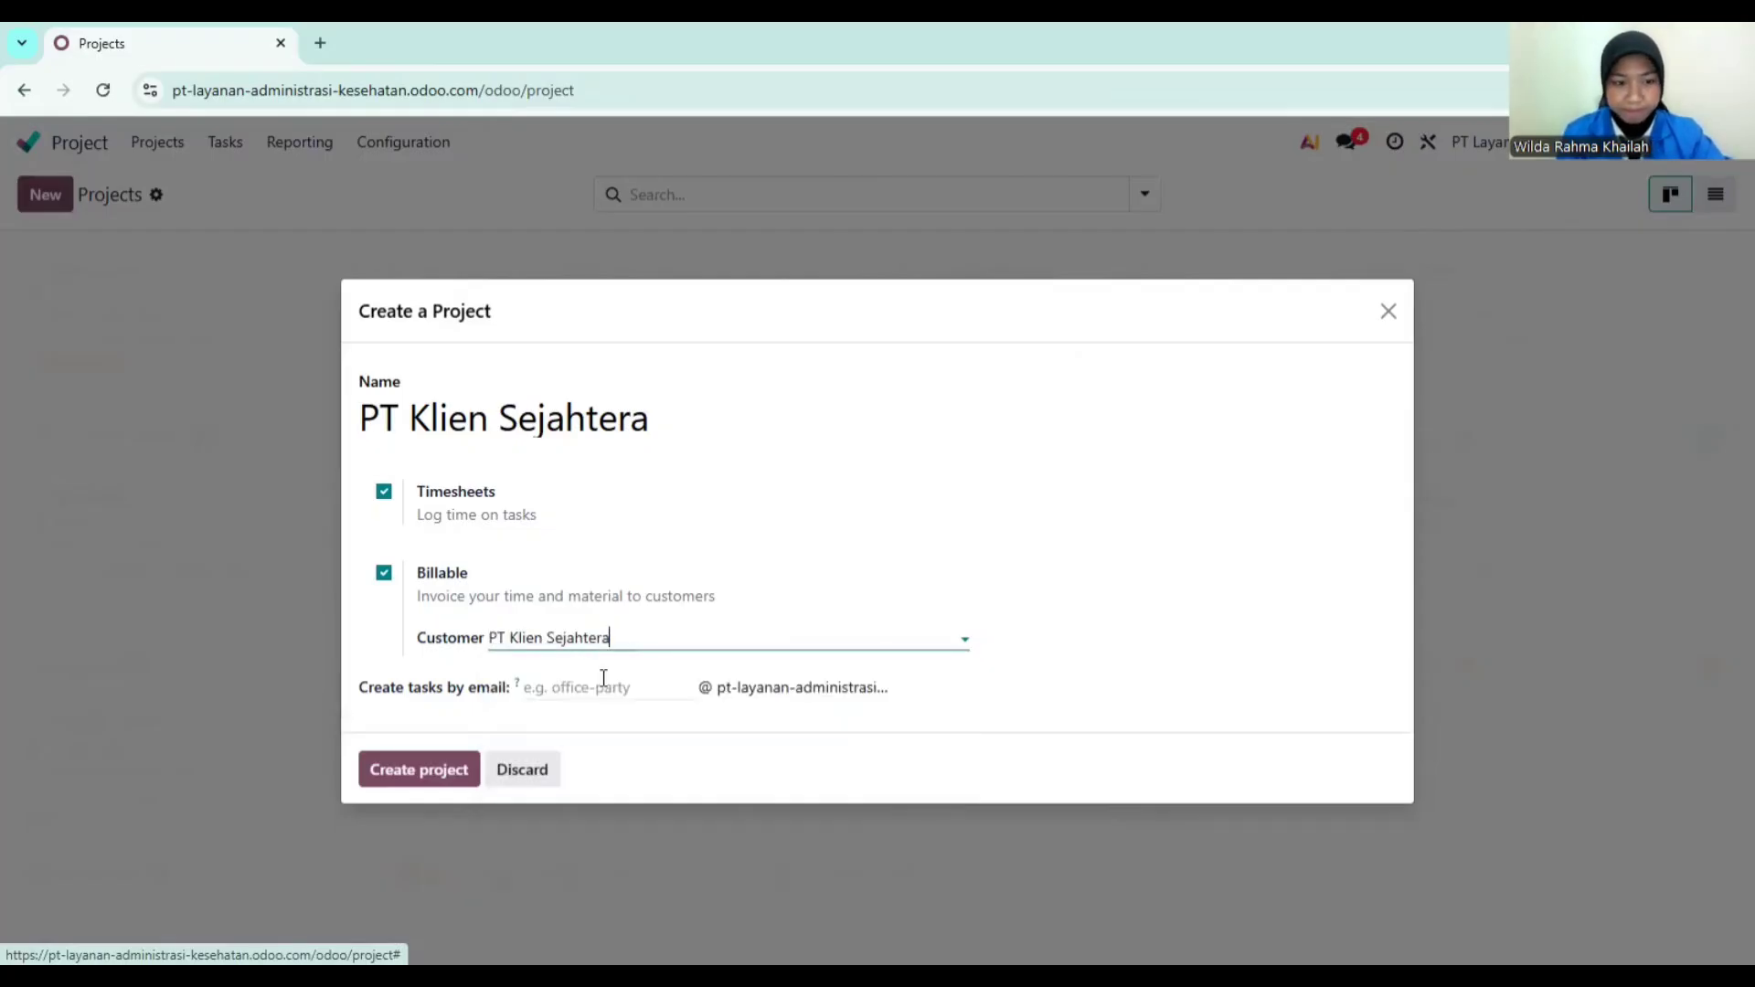
pyautogui.click(429, 770)
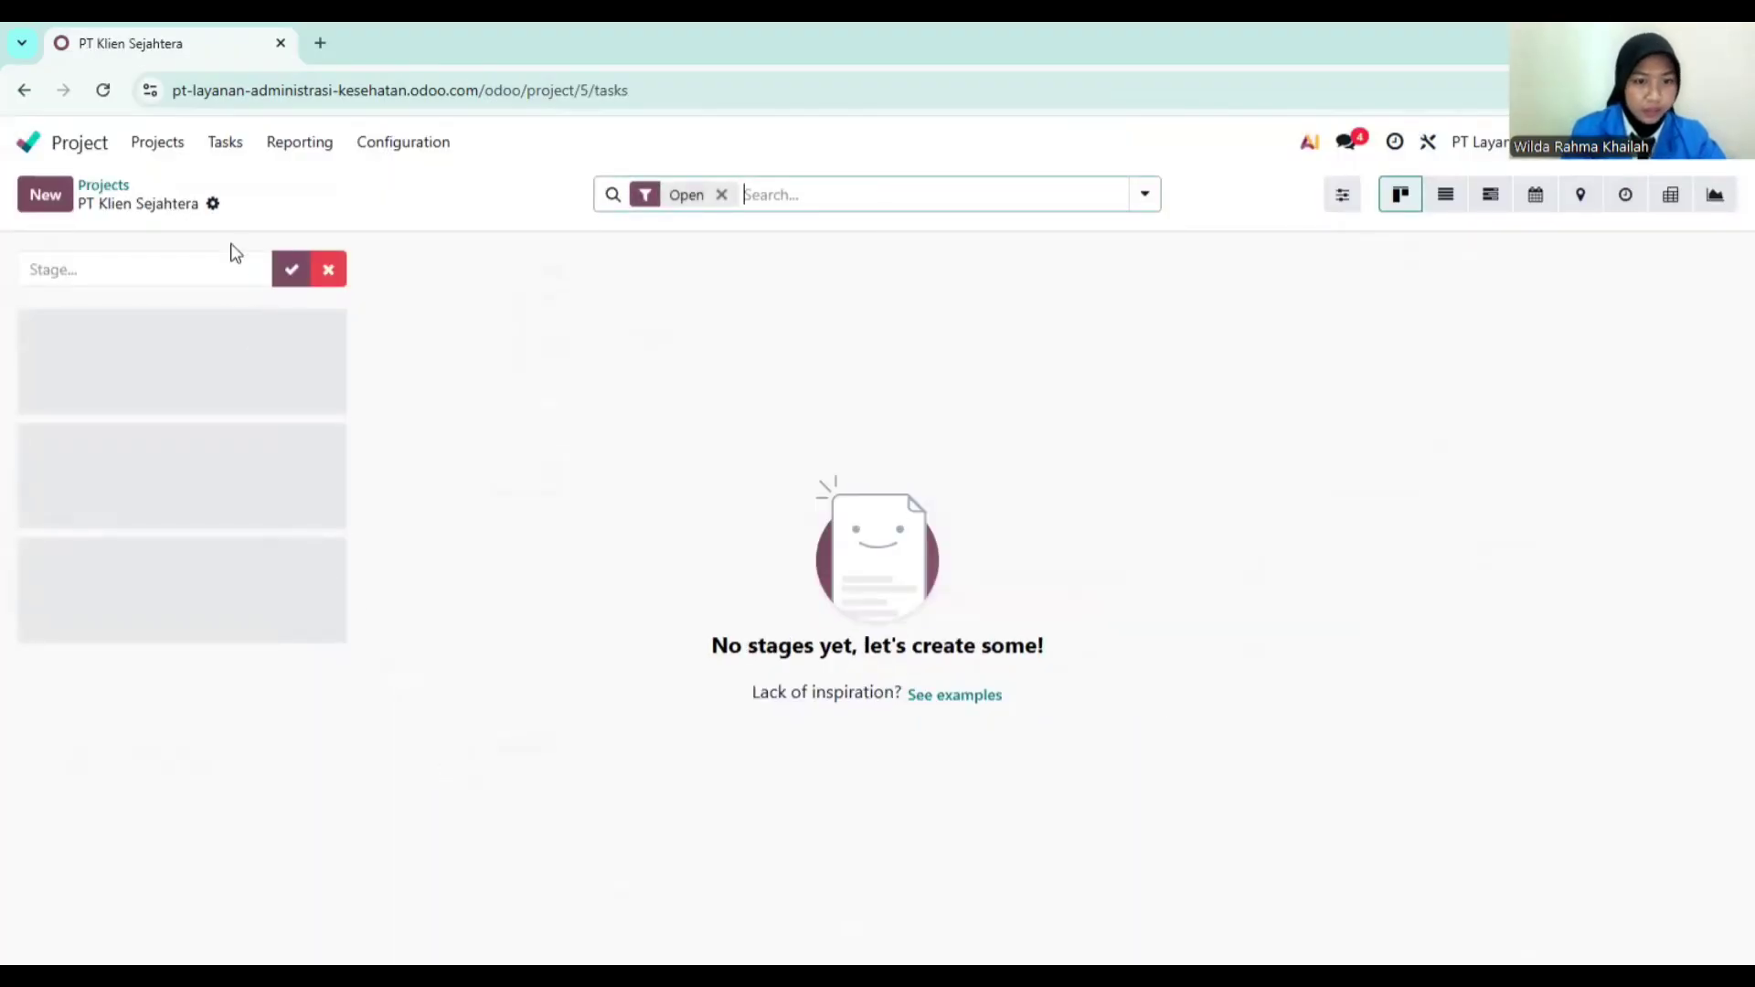
# Step: Open the PT Klien Sejahtera project's task board and add a Prospek stage
pyautogui.click(104, 186)
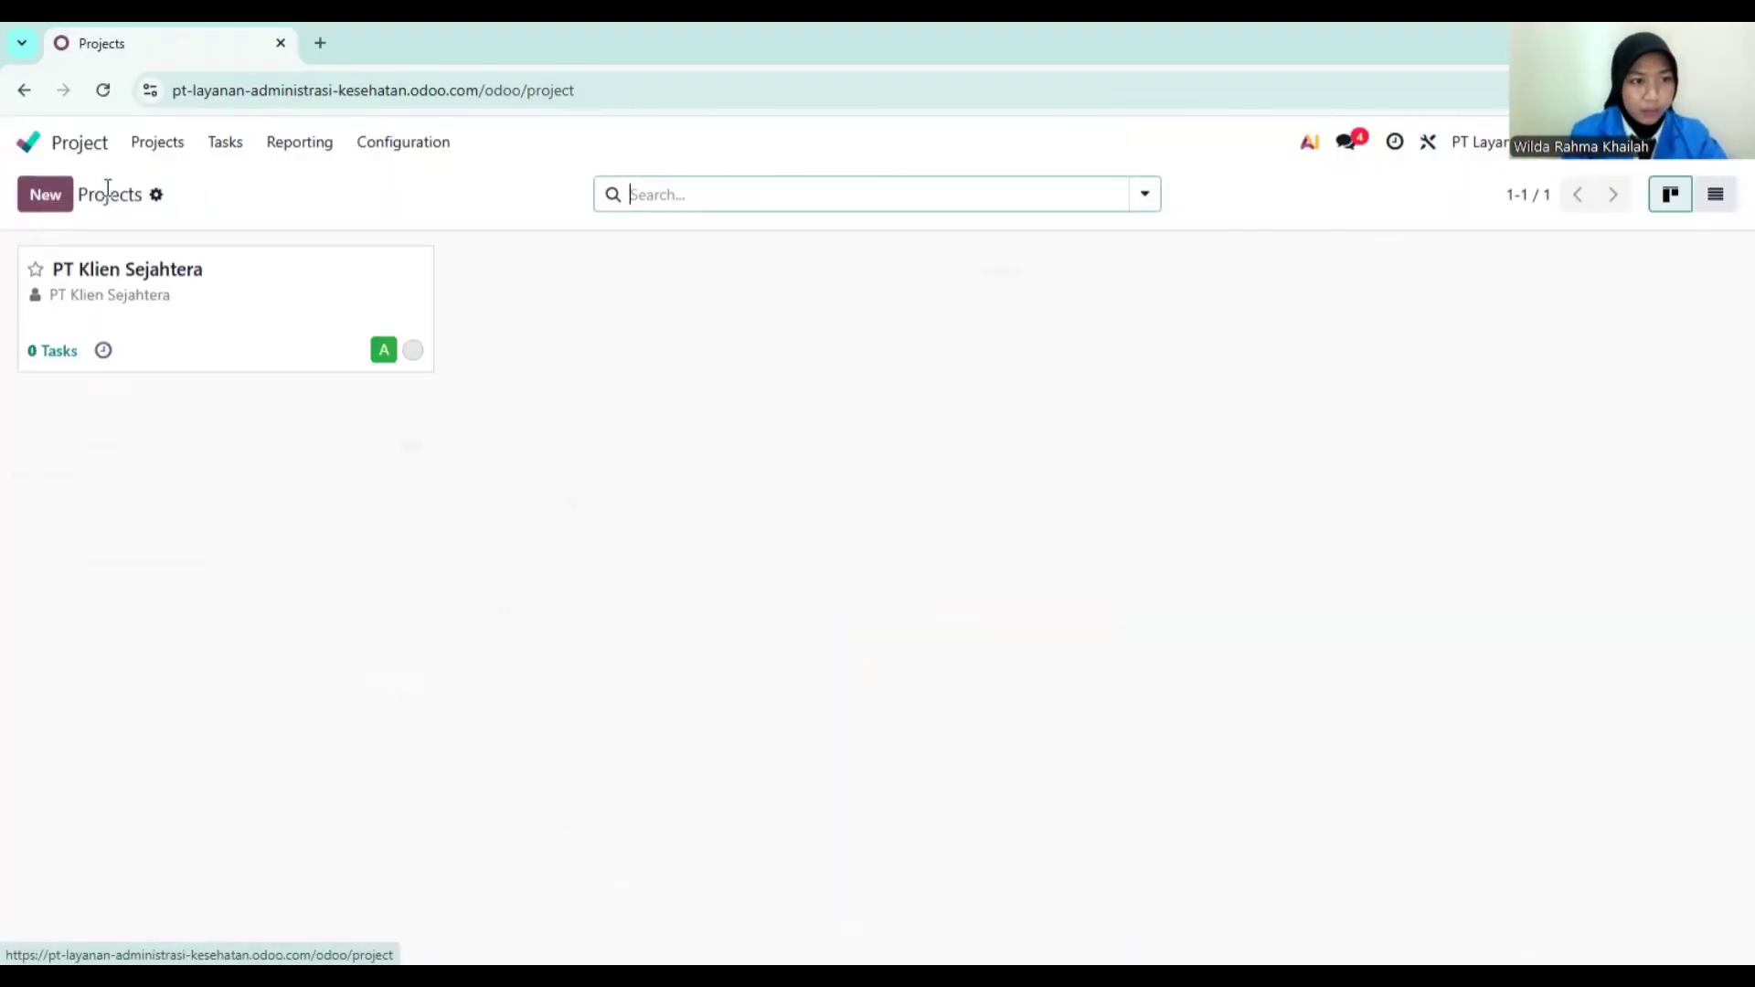
pyautogui.click(197, 263)
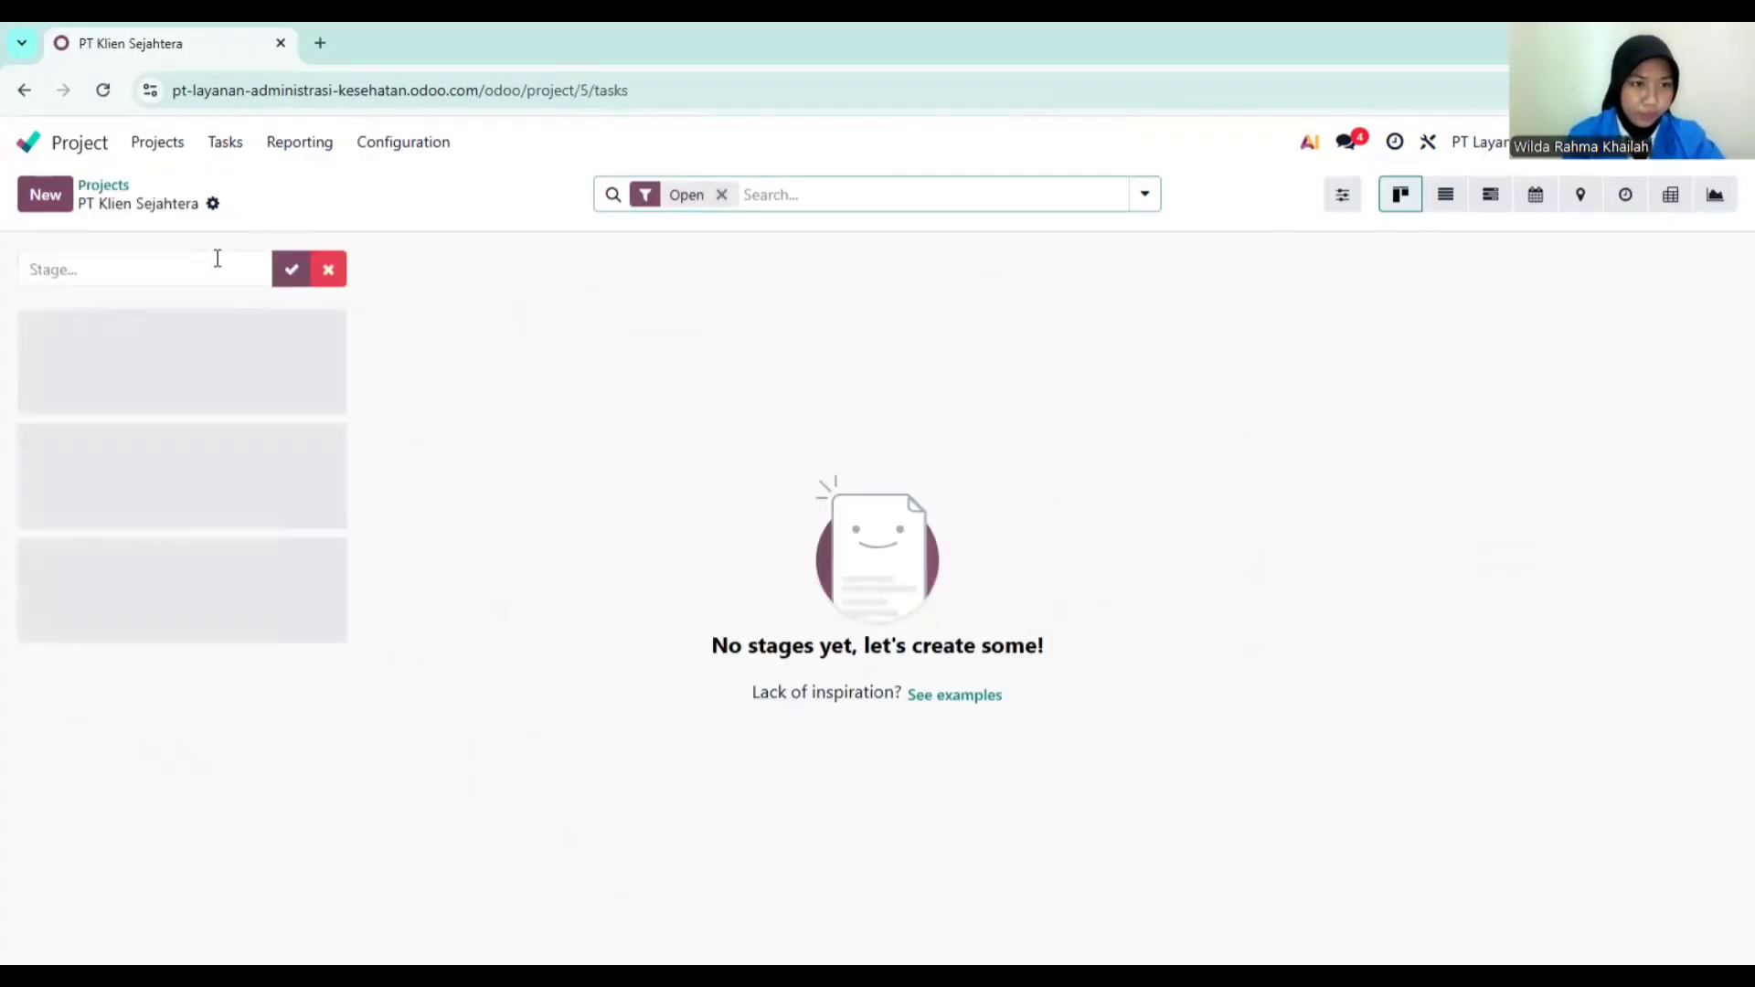
pyautogui.click(229, 263)
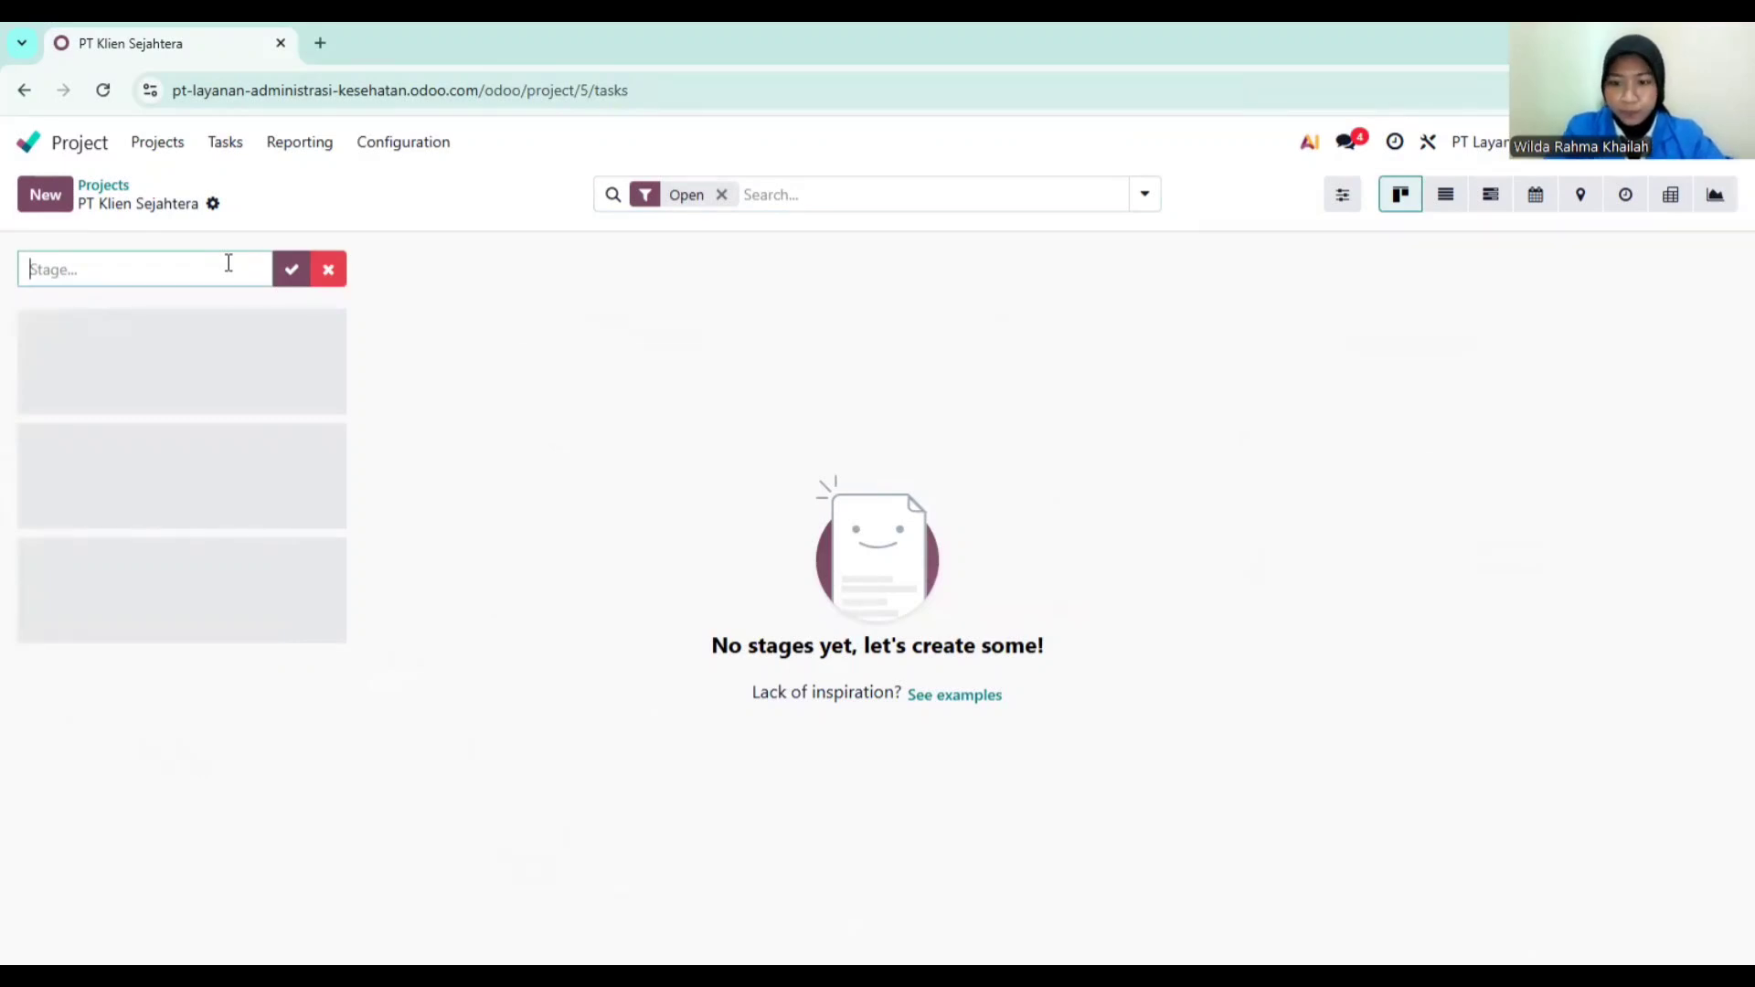
pyautogui.write('Prospe')
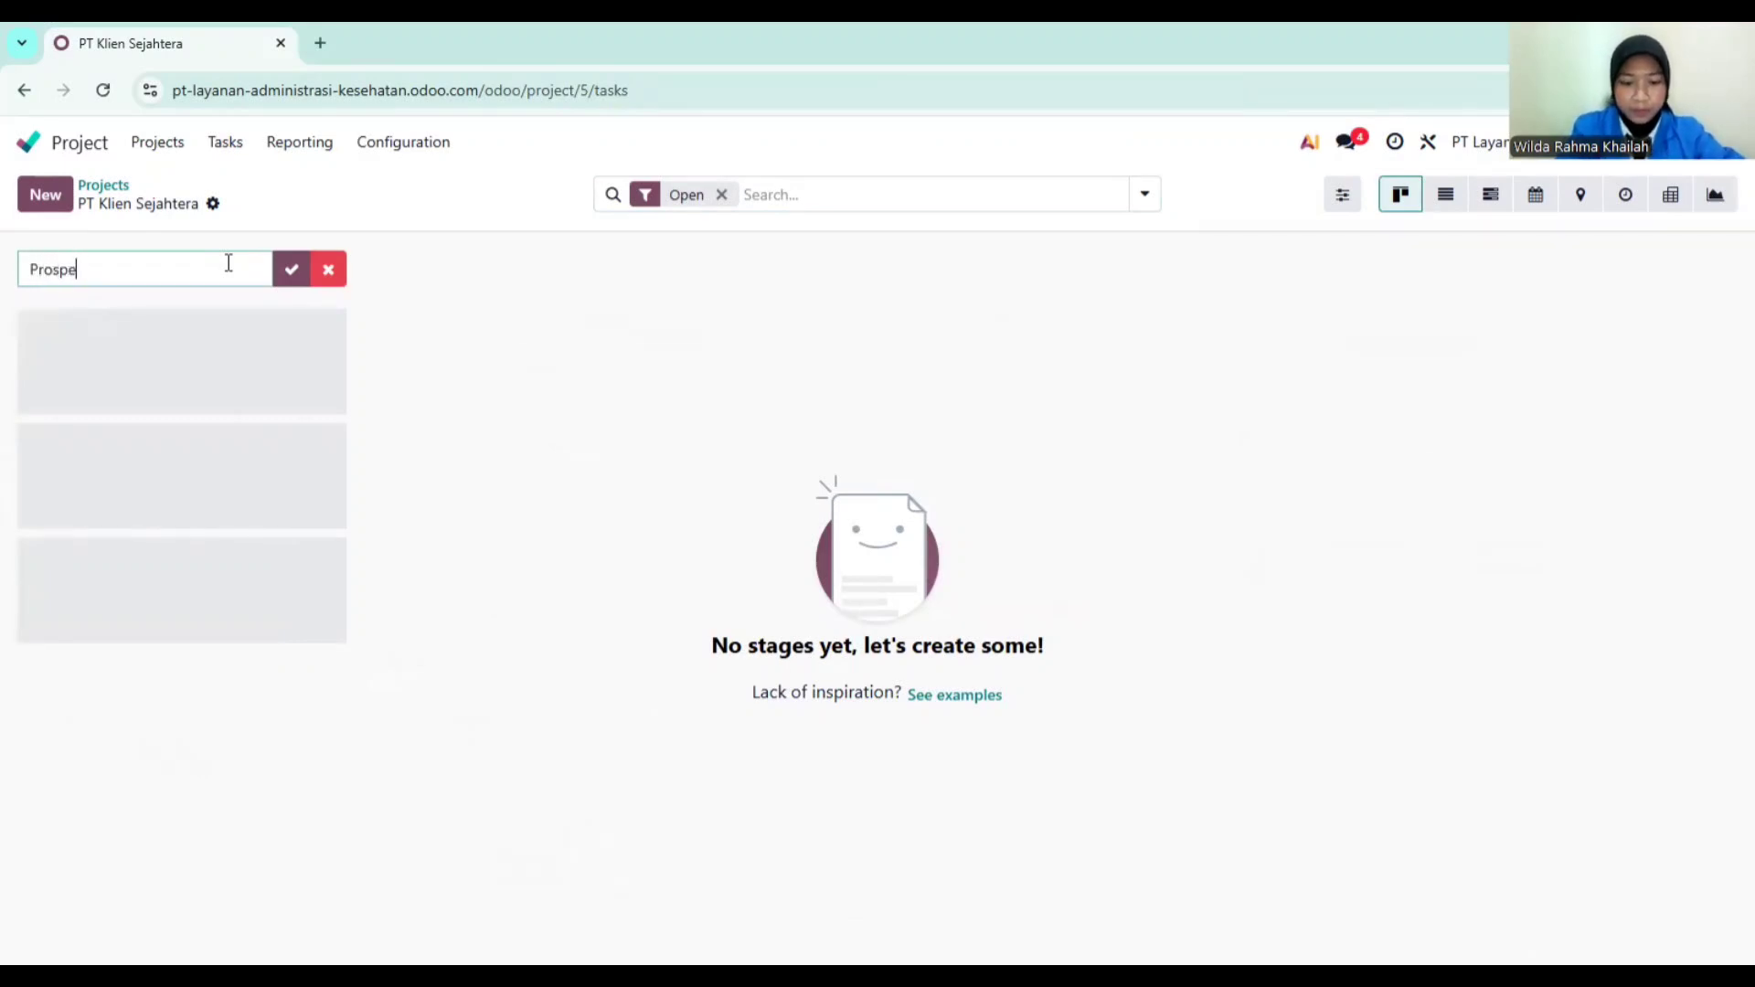
pyautogui.write('k')
pyautogui.press('Return')
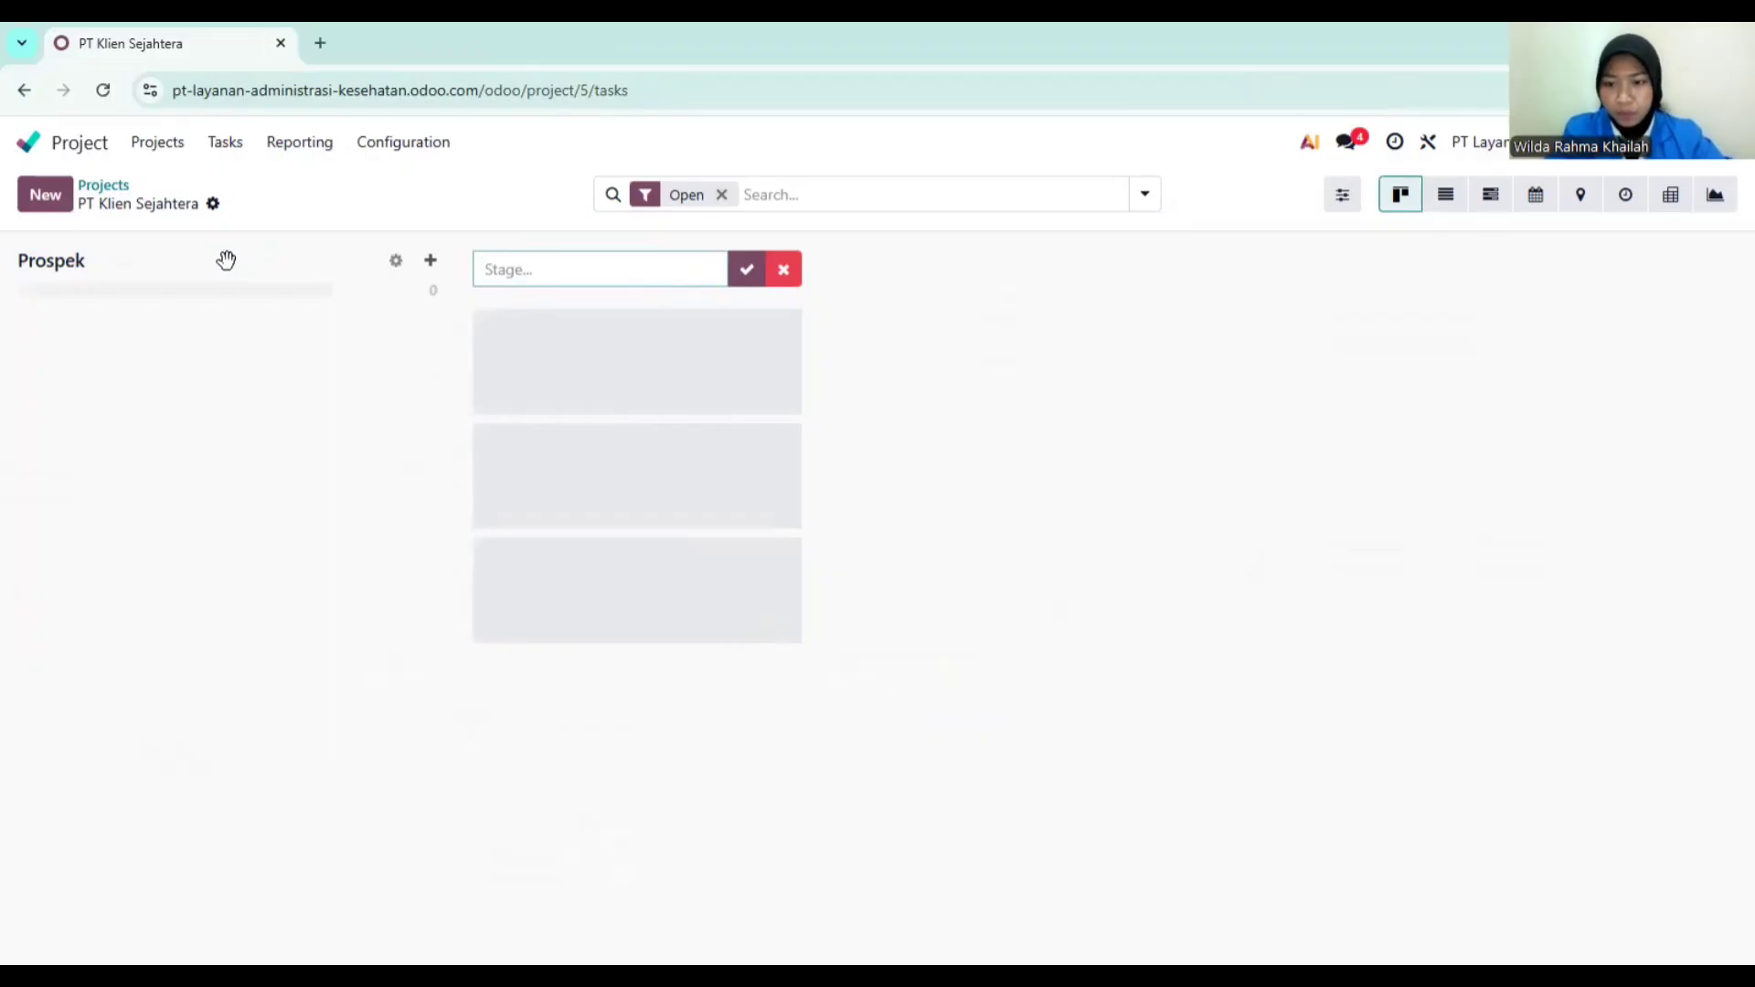
# Step: Add stages Analisis Kebutuhan, Penawaran and Negosiasi to the task board
pyautogui.write('Analisis')
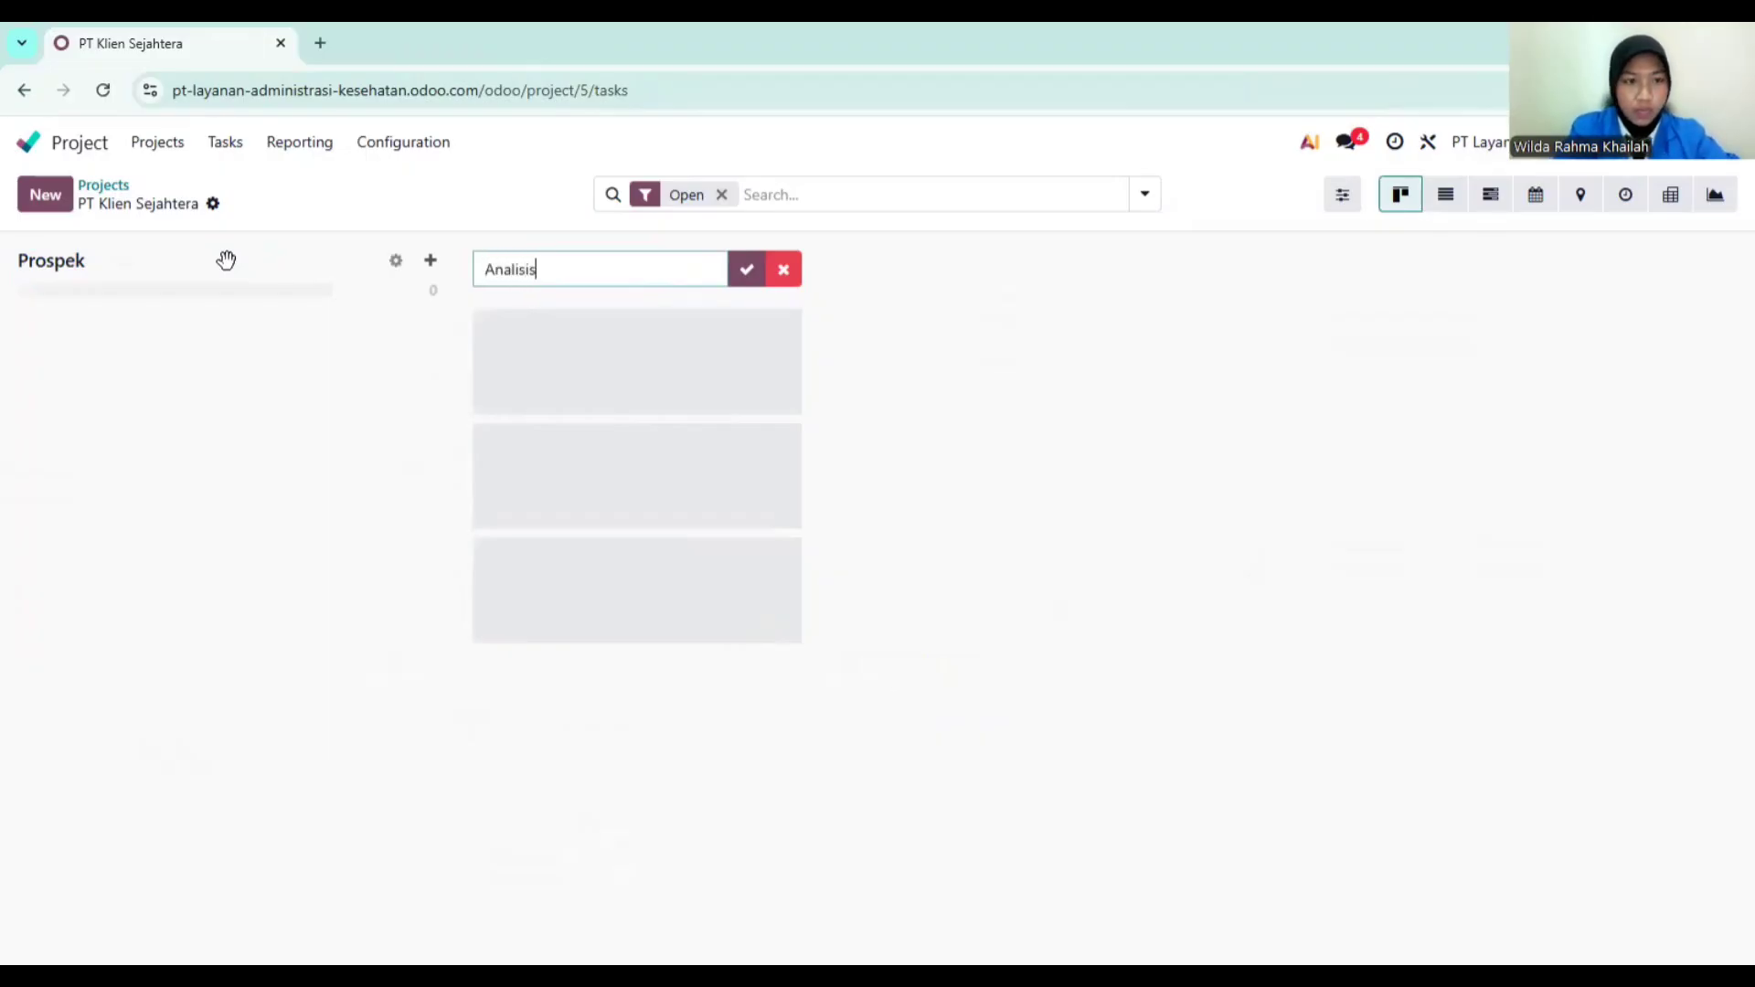
pyautogui.write(' Kebutuhan')
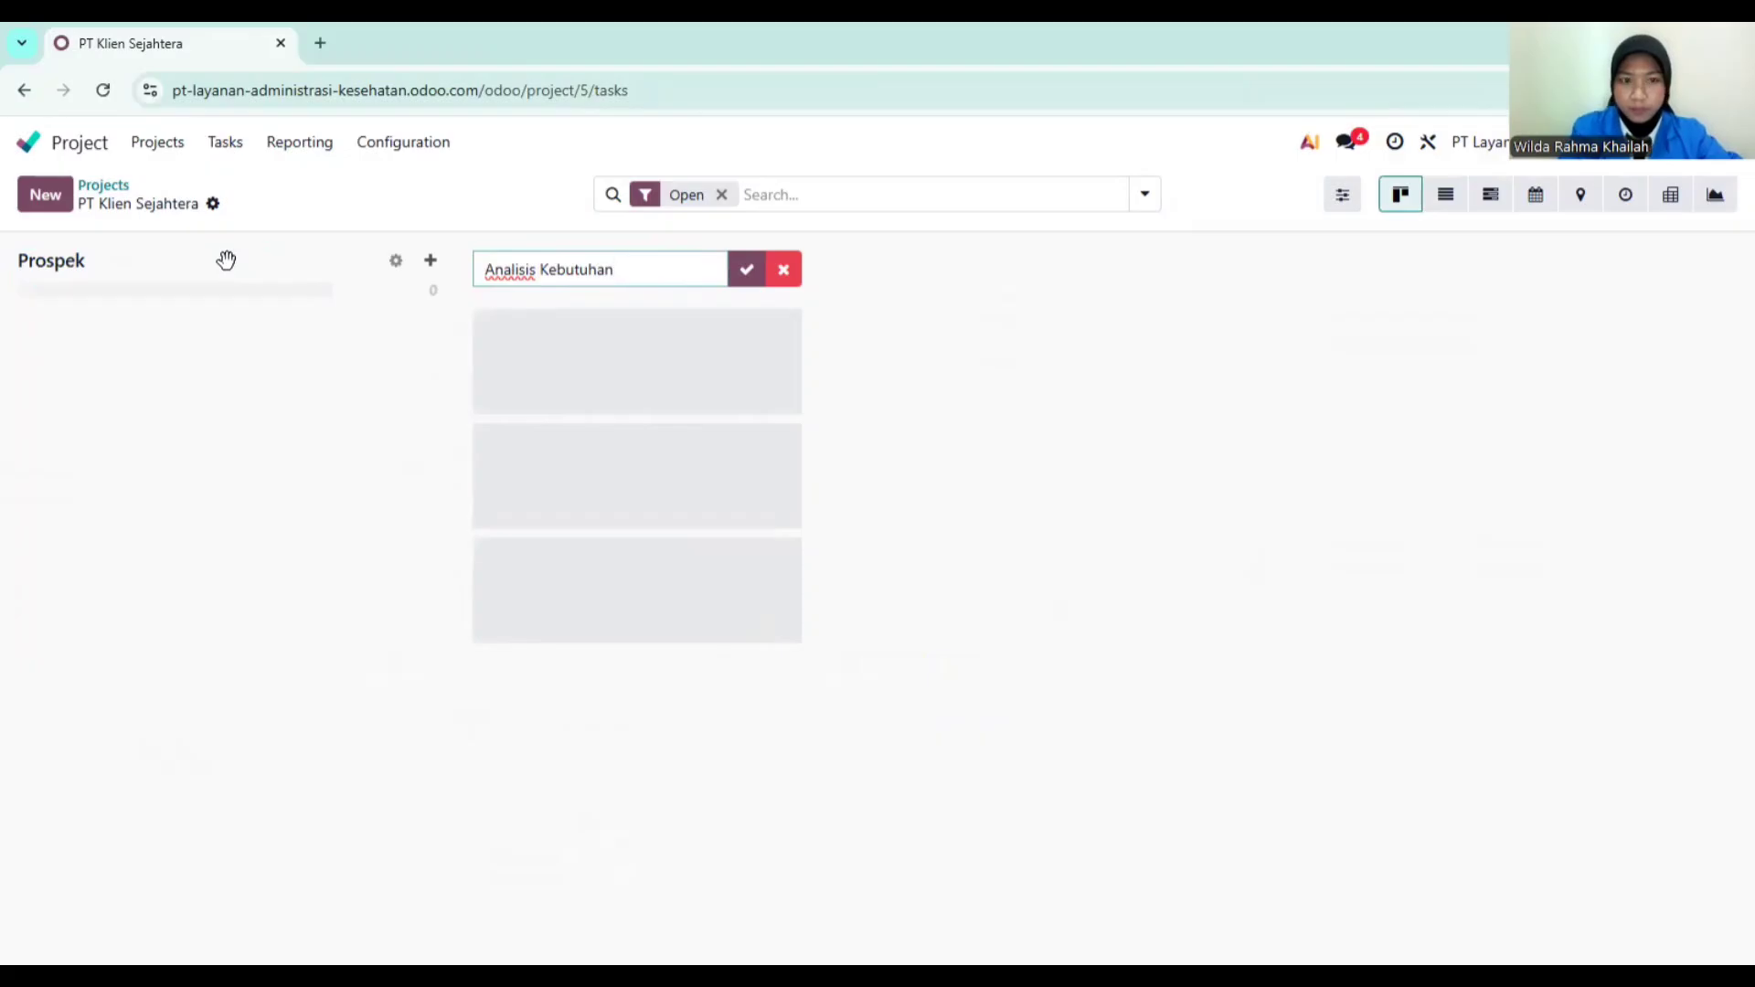
pyautogui.press('Return')
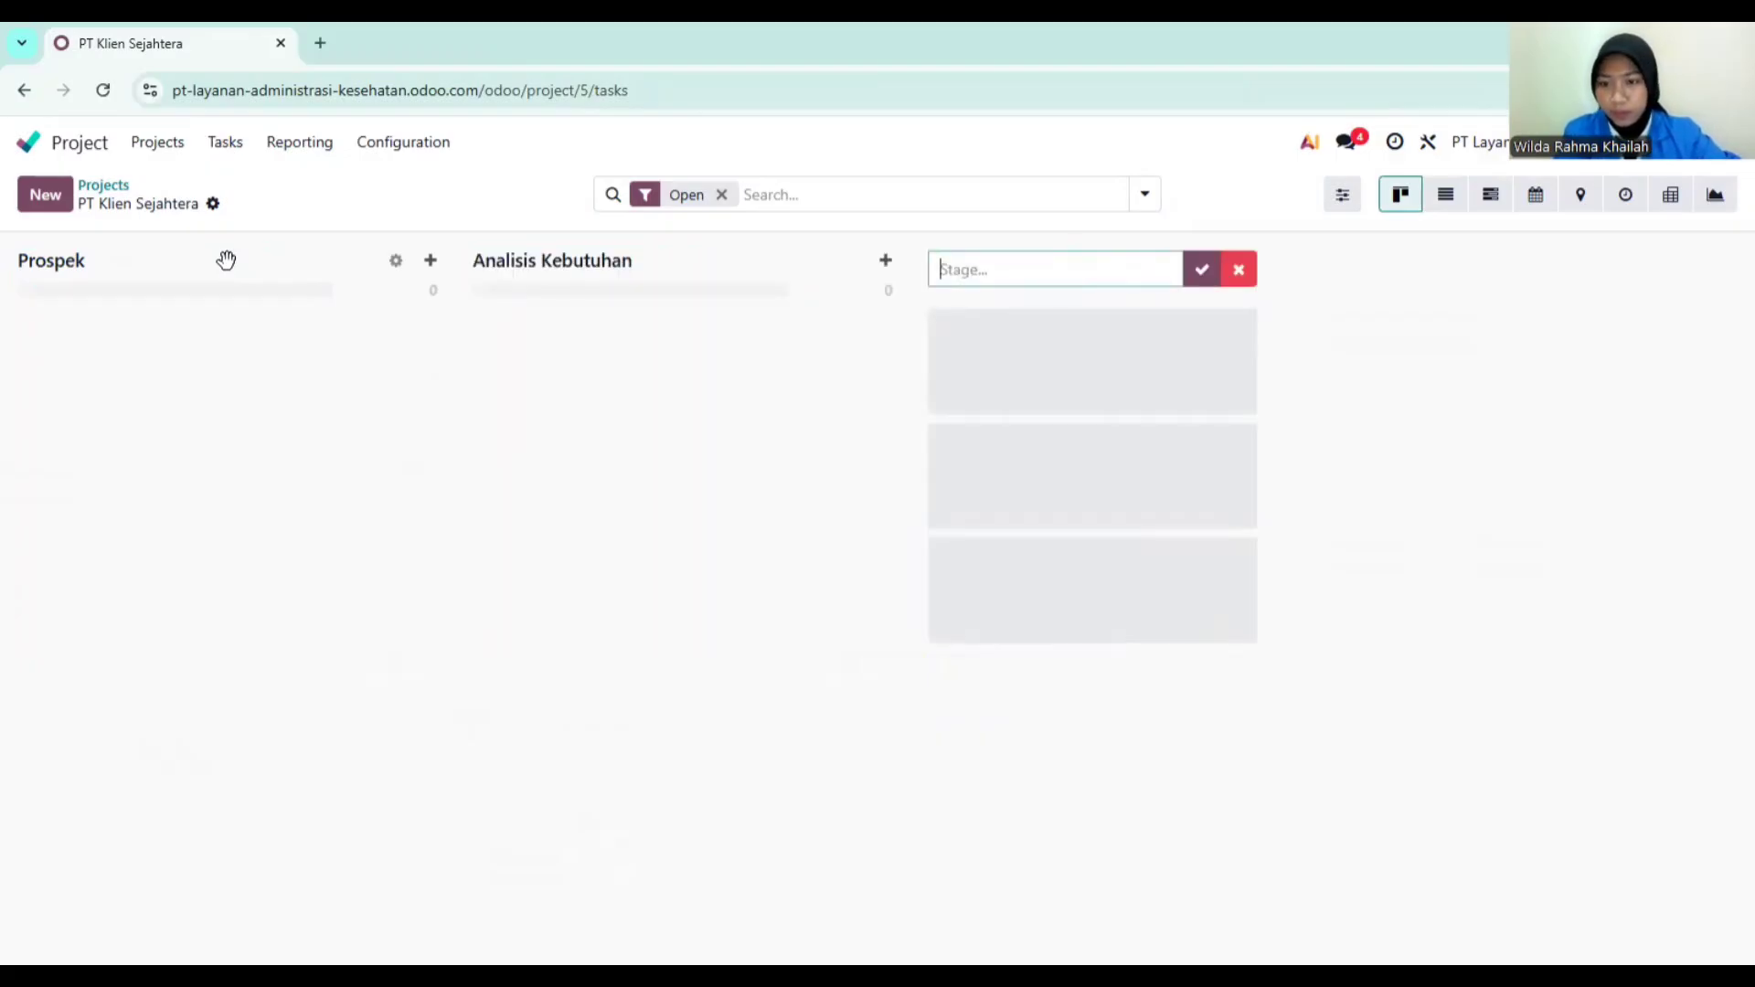
pyautogui.write('Penaw')
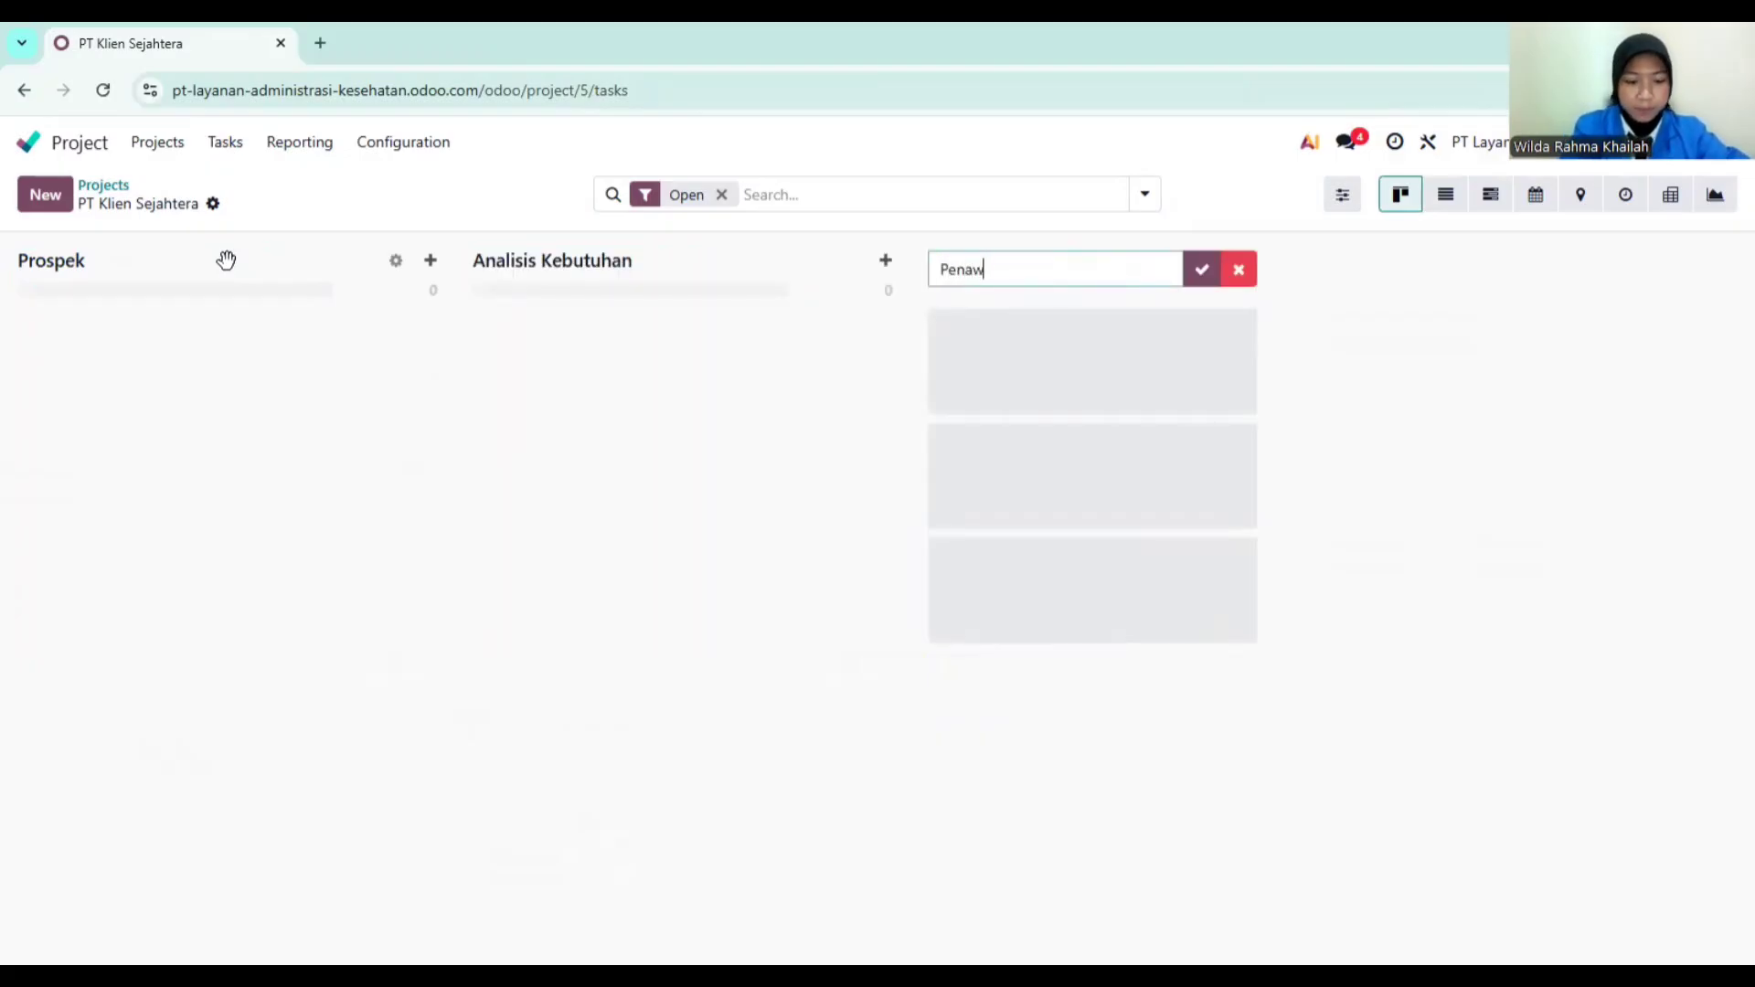
pyautogui.write('aran N')
pyautogui.press('BackSpace')
pyautogui.press('BackSpace')
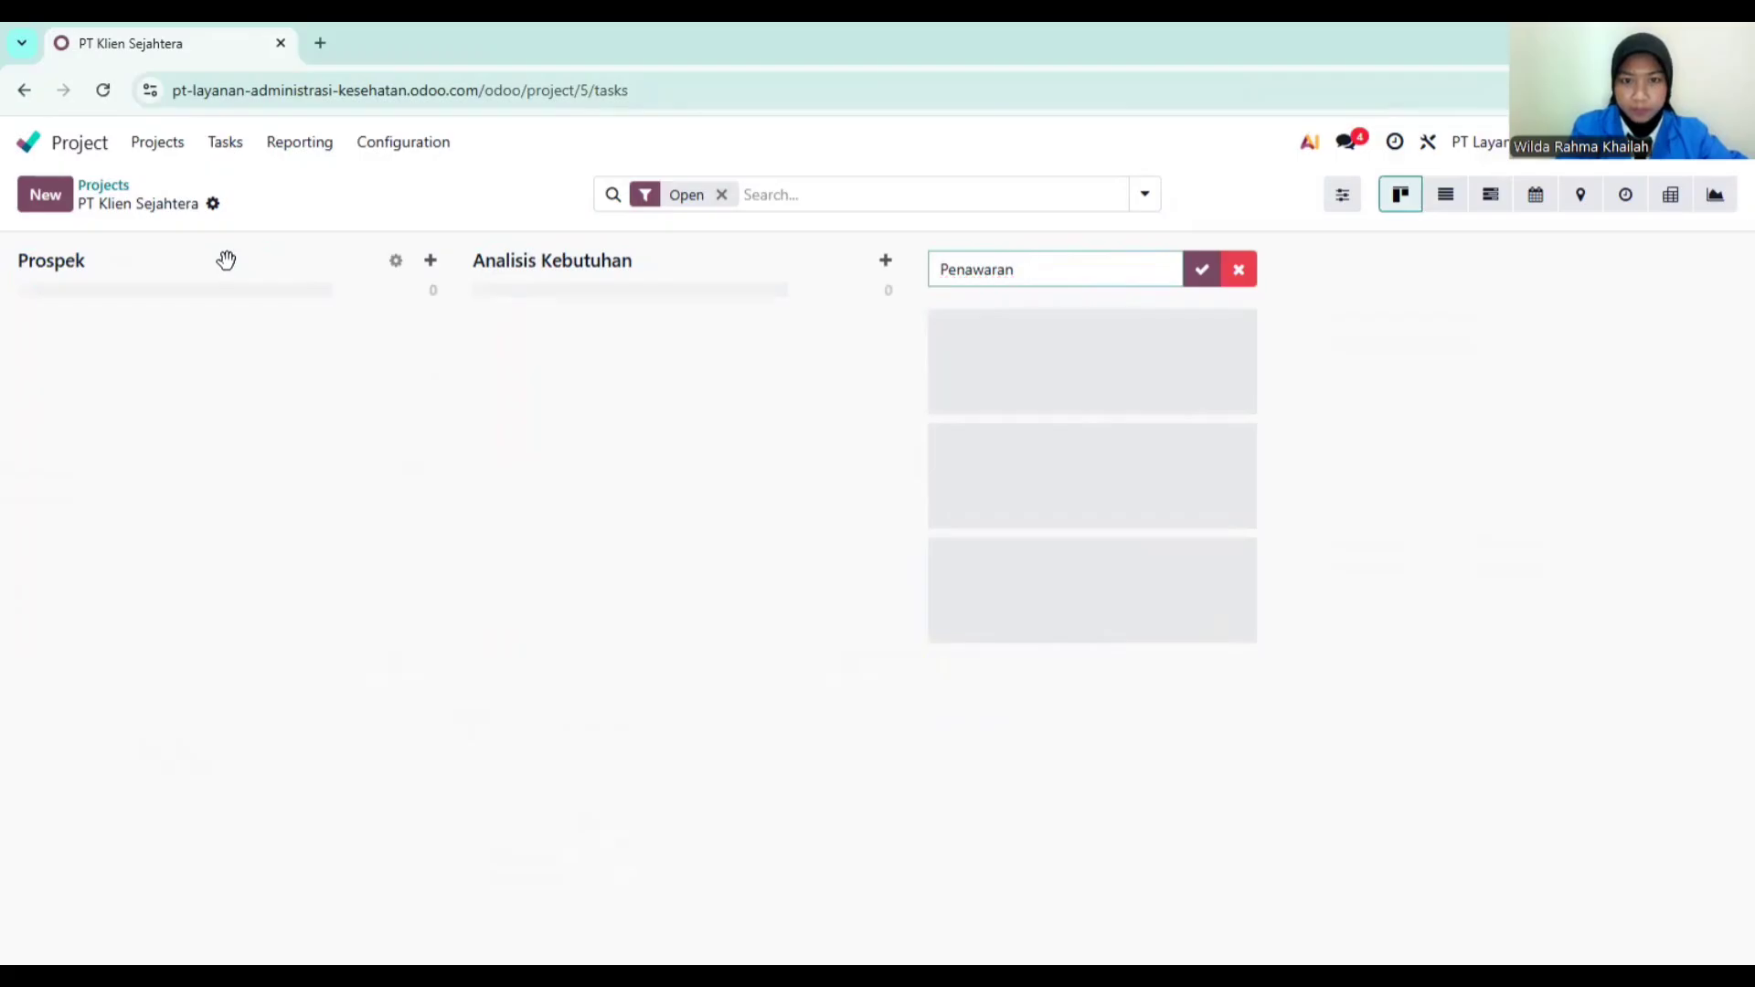
pyautogui.press('Return')
pyautogui.write('Neg')
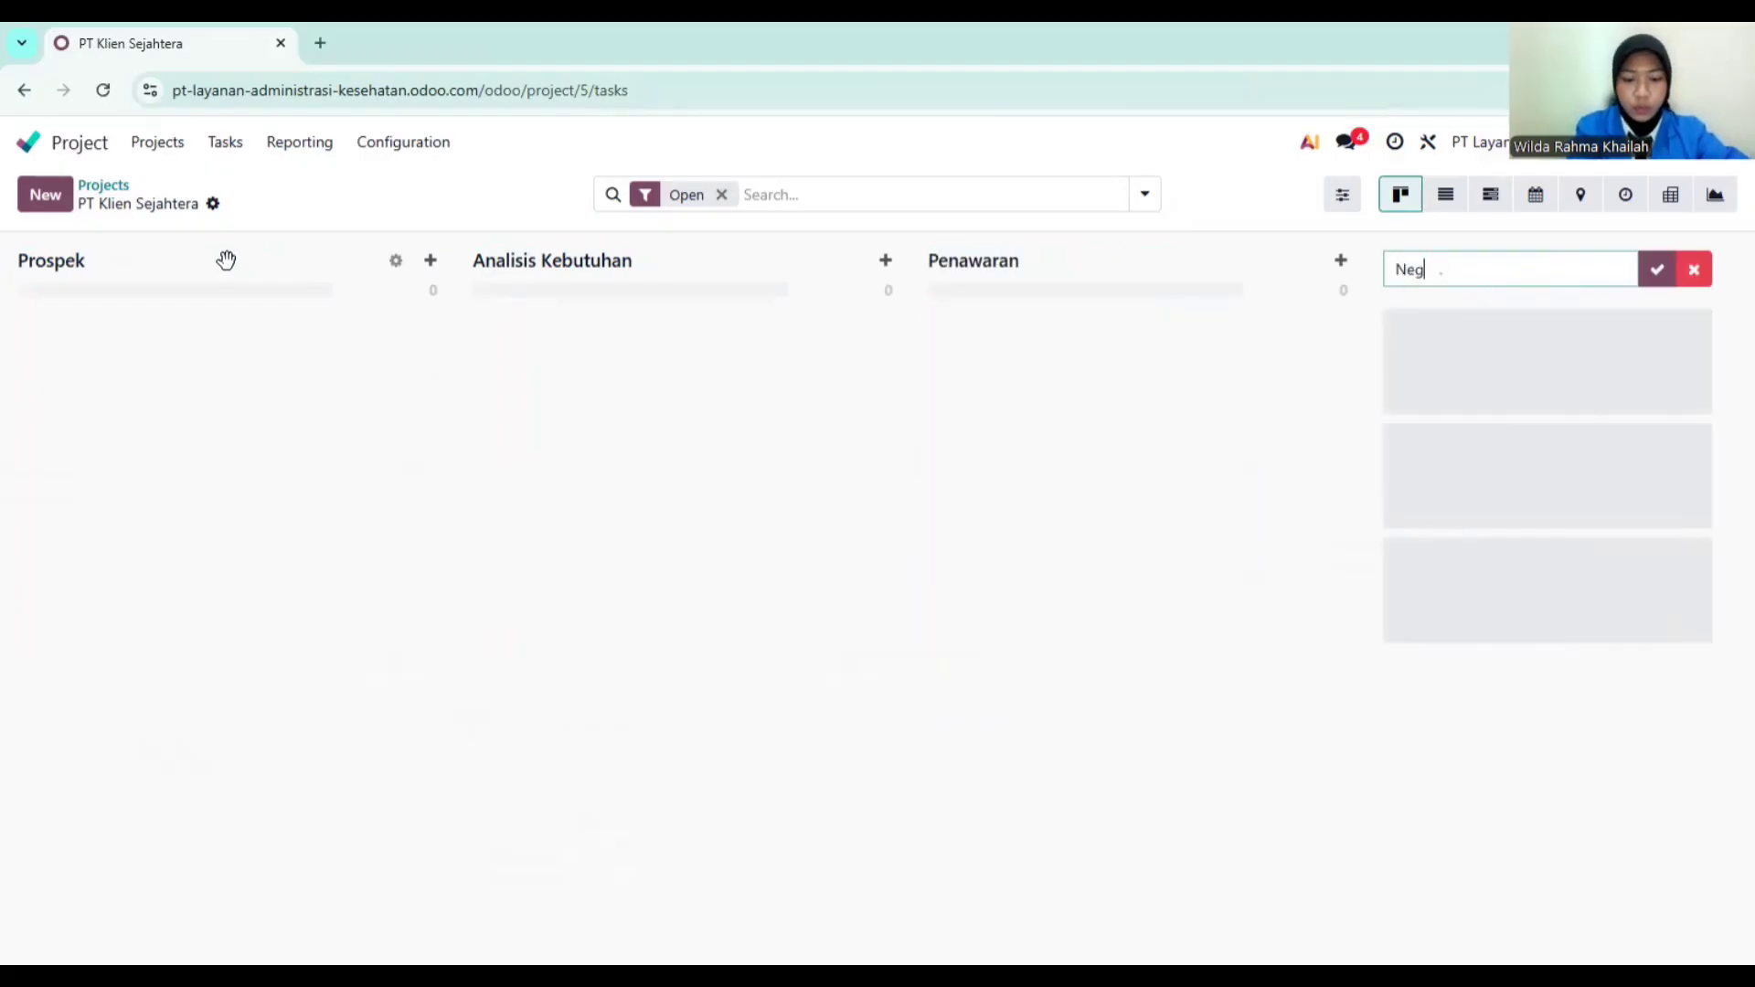
pyautogui.write('osisa\\')
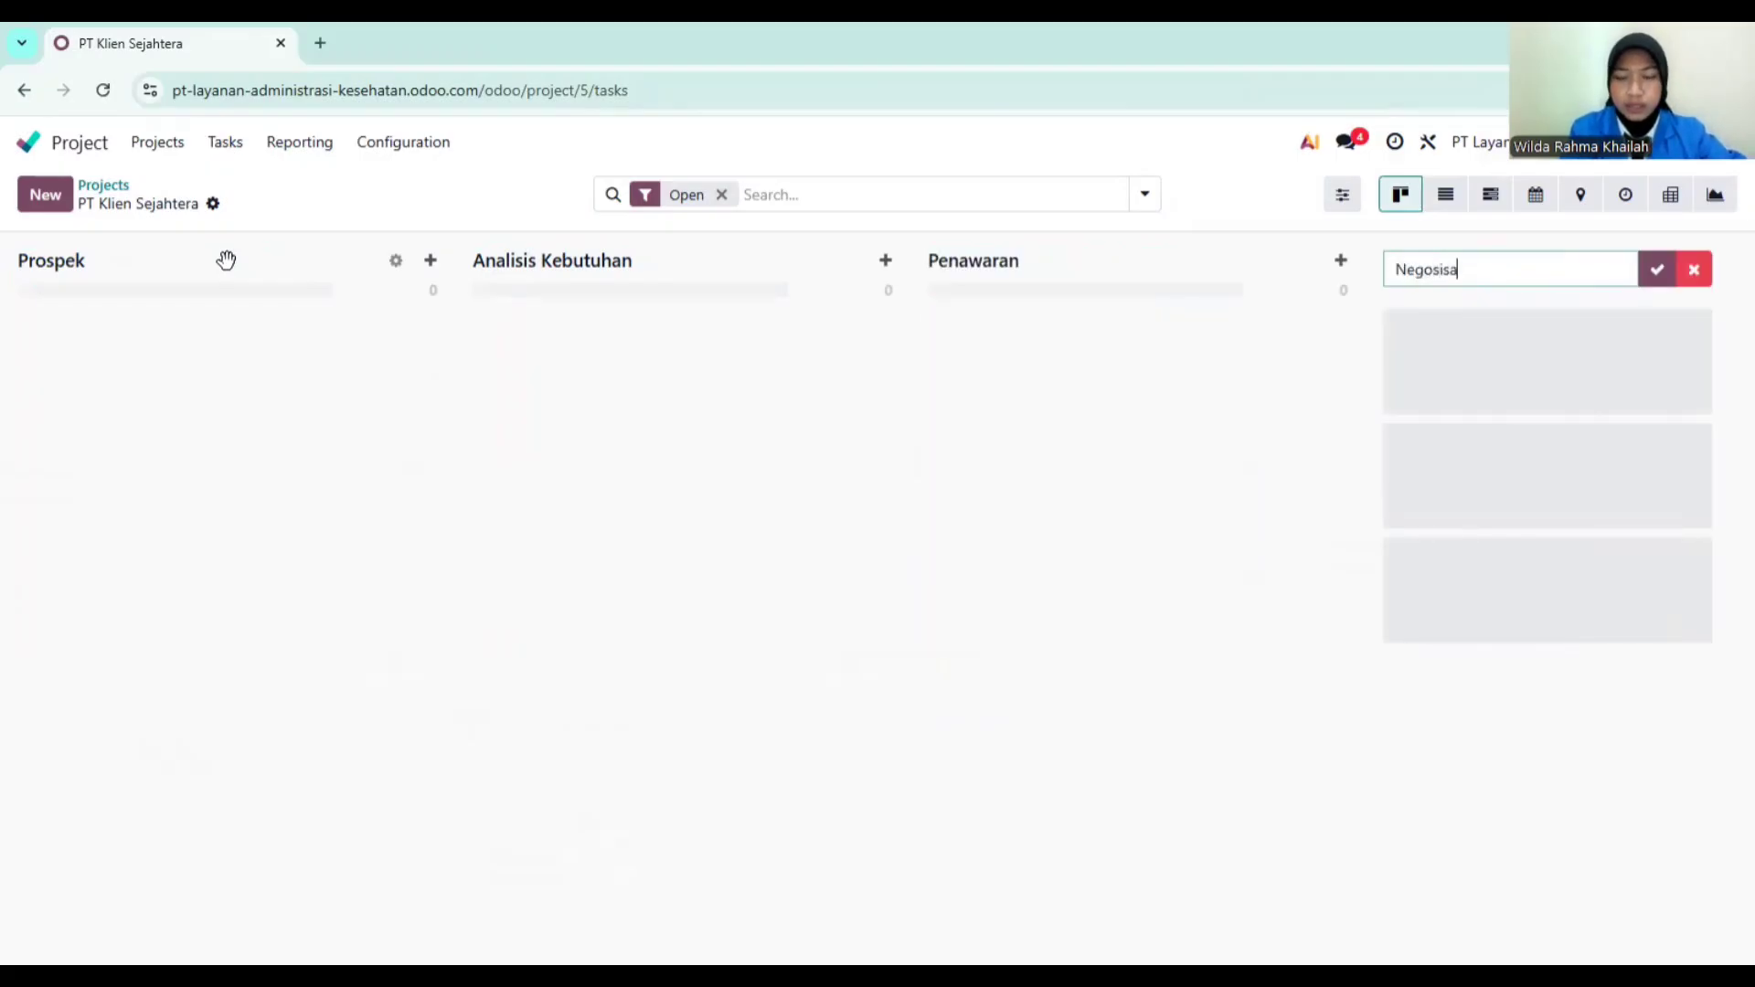
pyautogui.press('BackSpace')
pyautogui.press('BackSpace')
pyautogui.press('BackSpace')
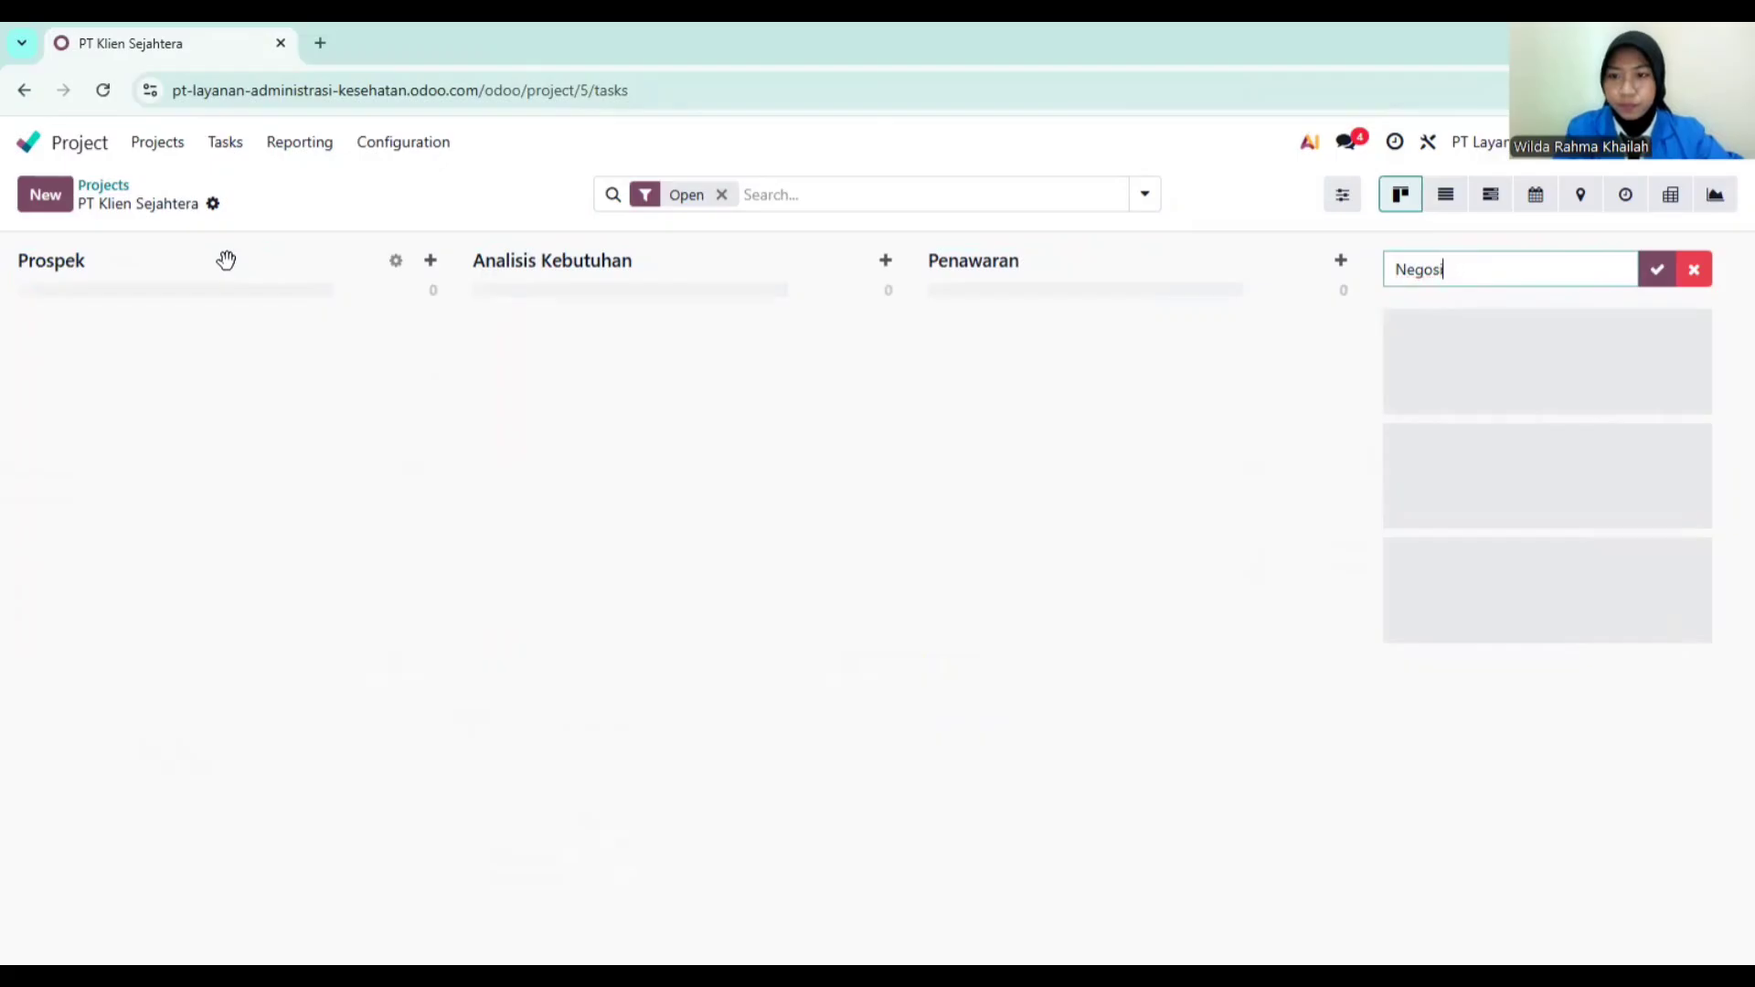
pyautogui.write('asi')
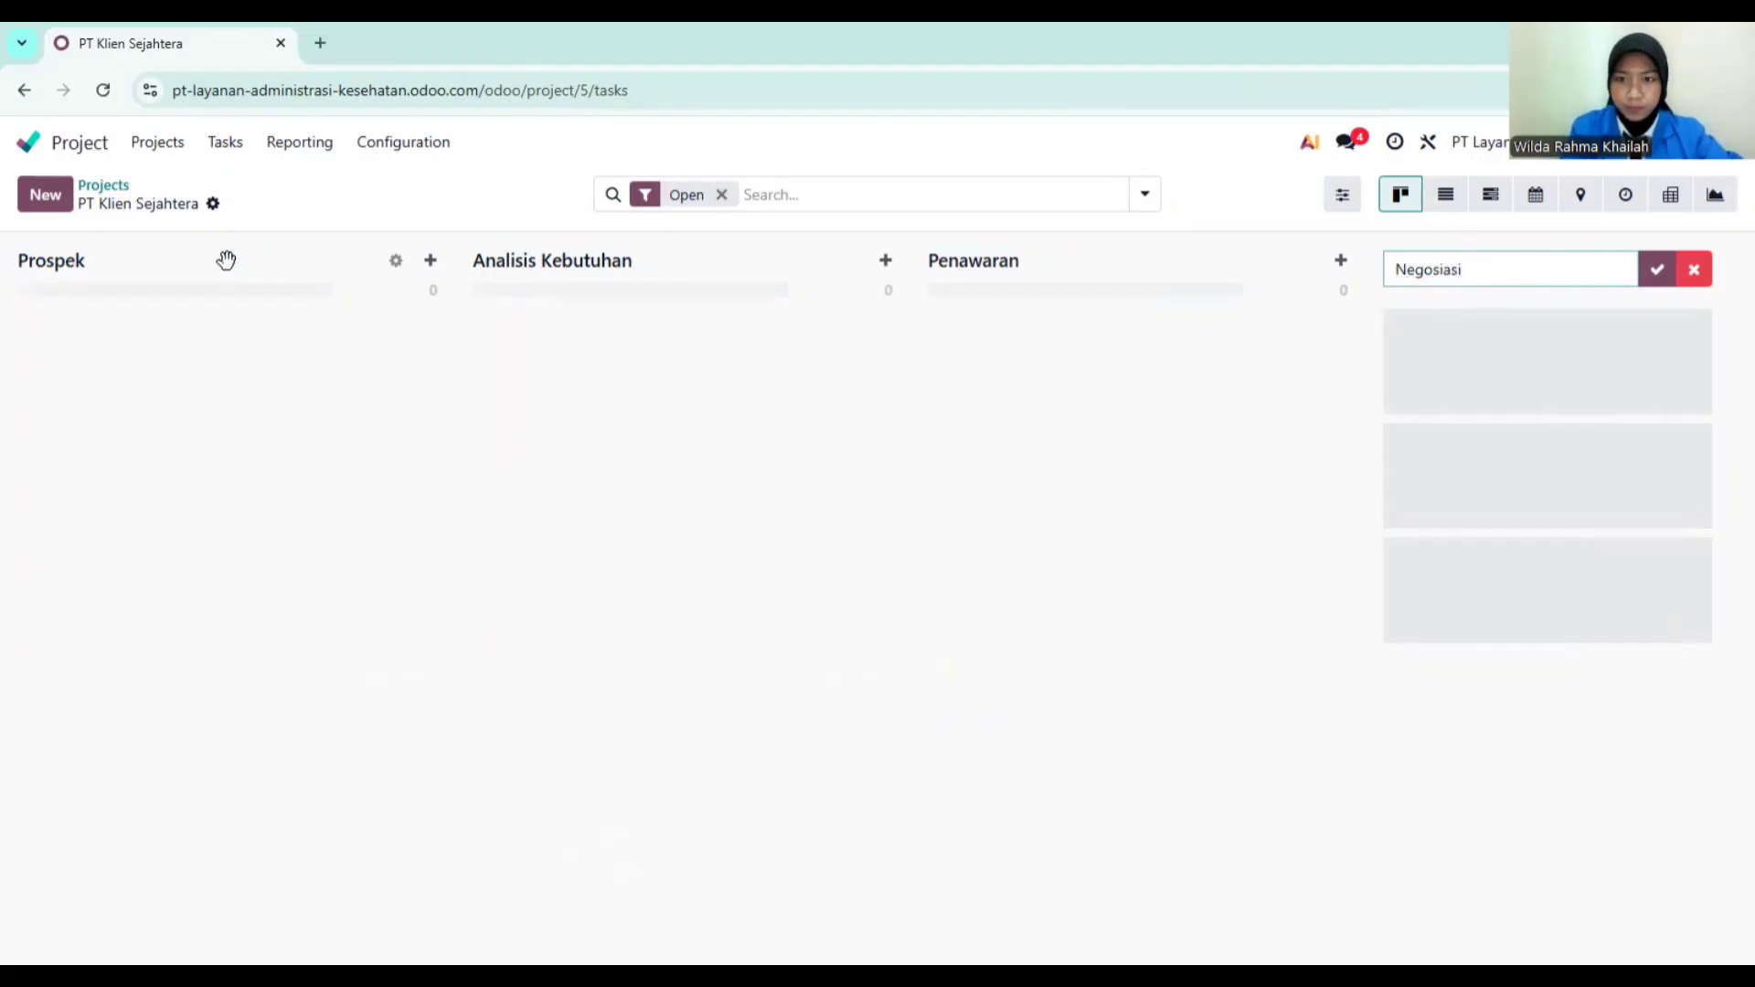
pyautogui.press('Return')
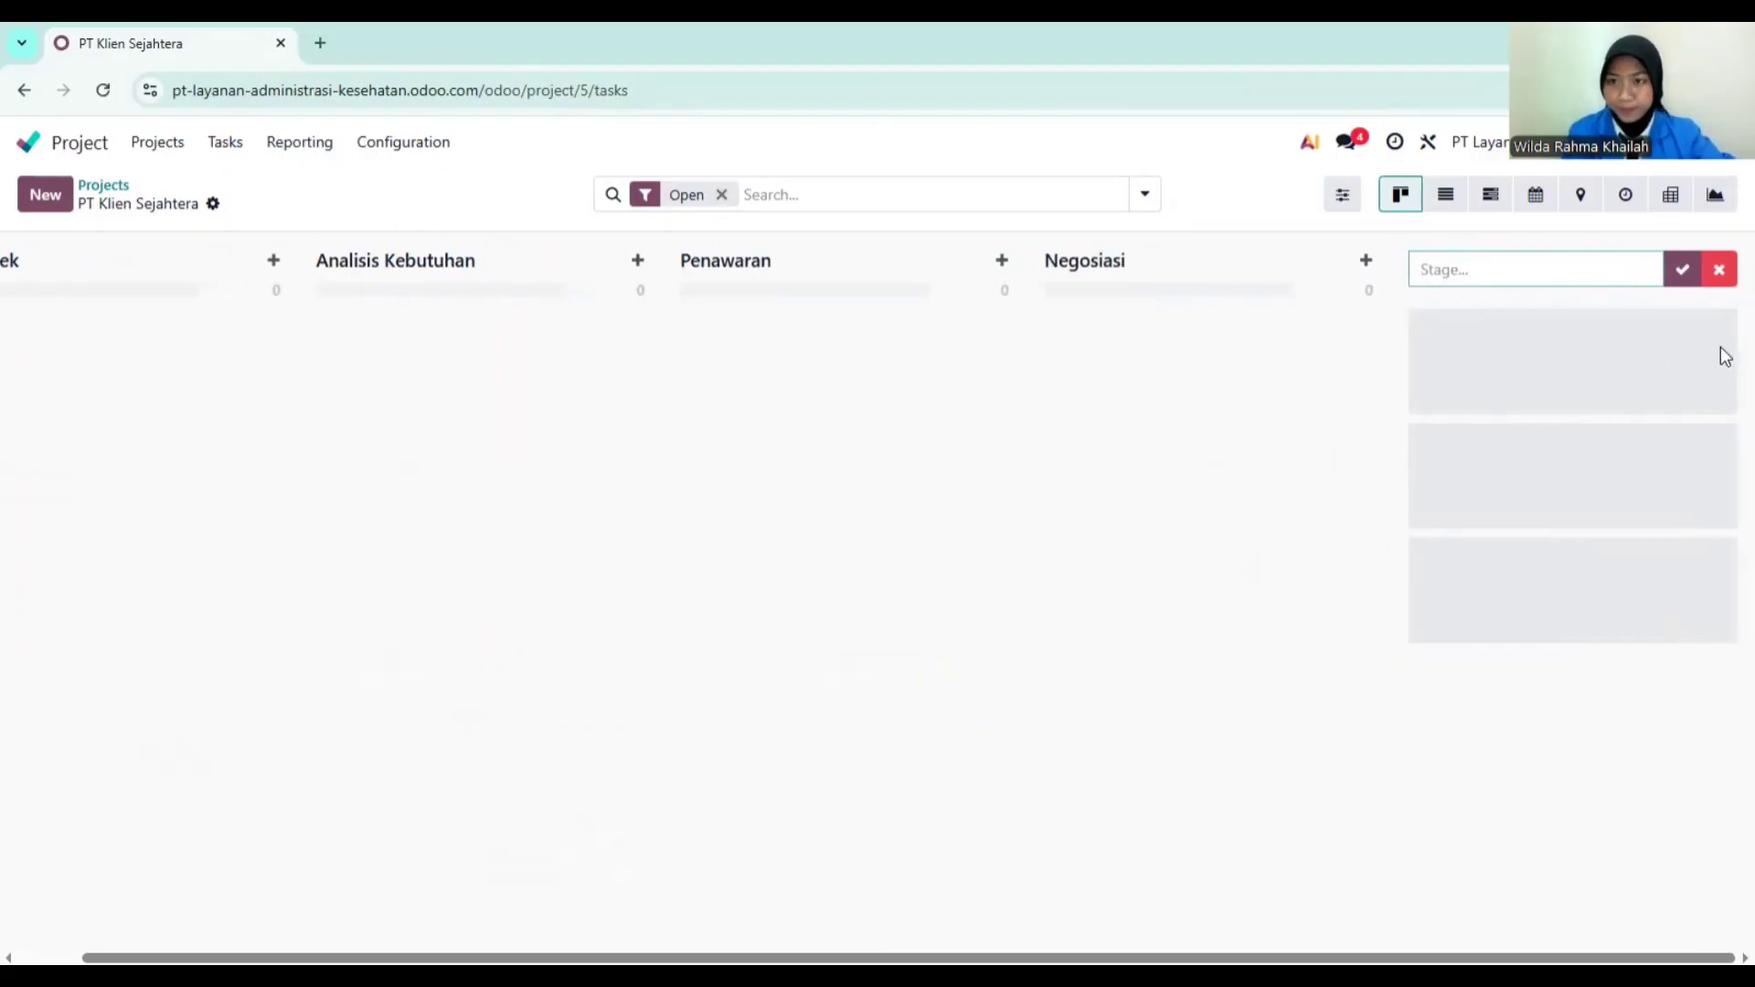
pyautogui.click(1717, 271)
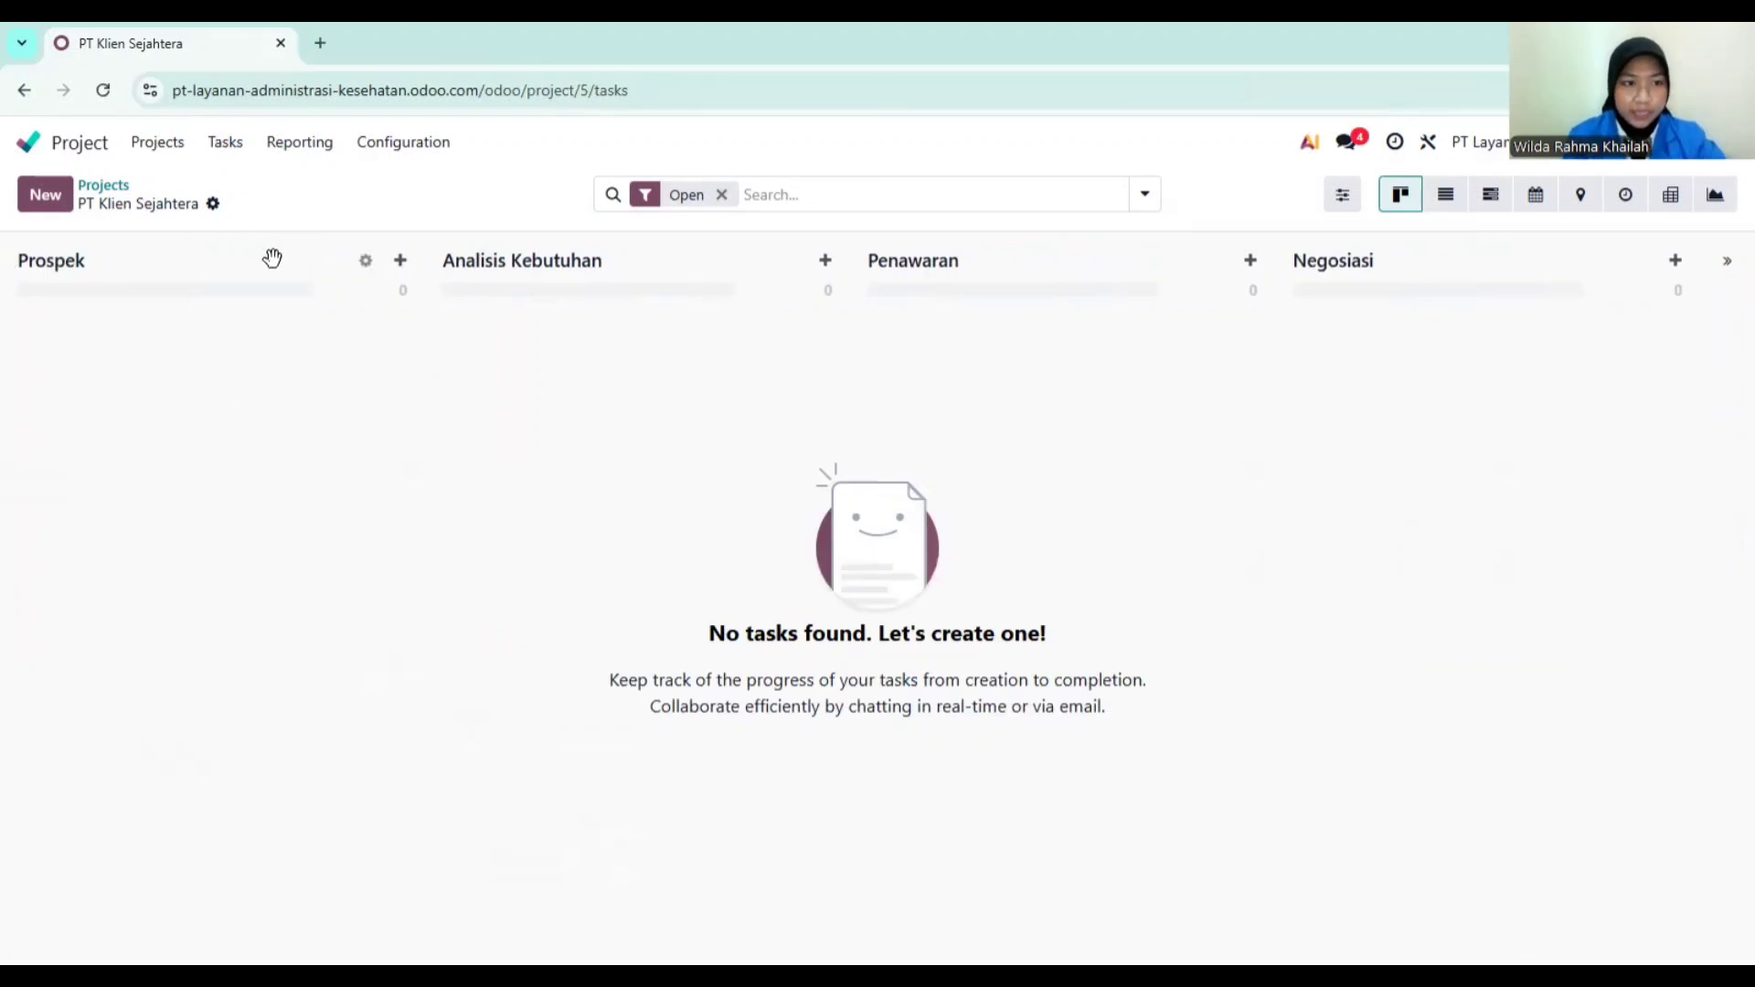
pyautogui.click(365, 262)
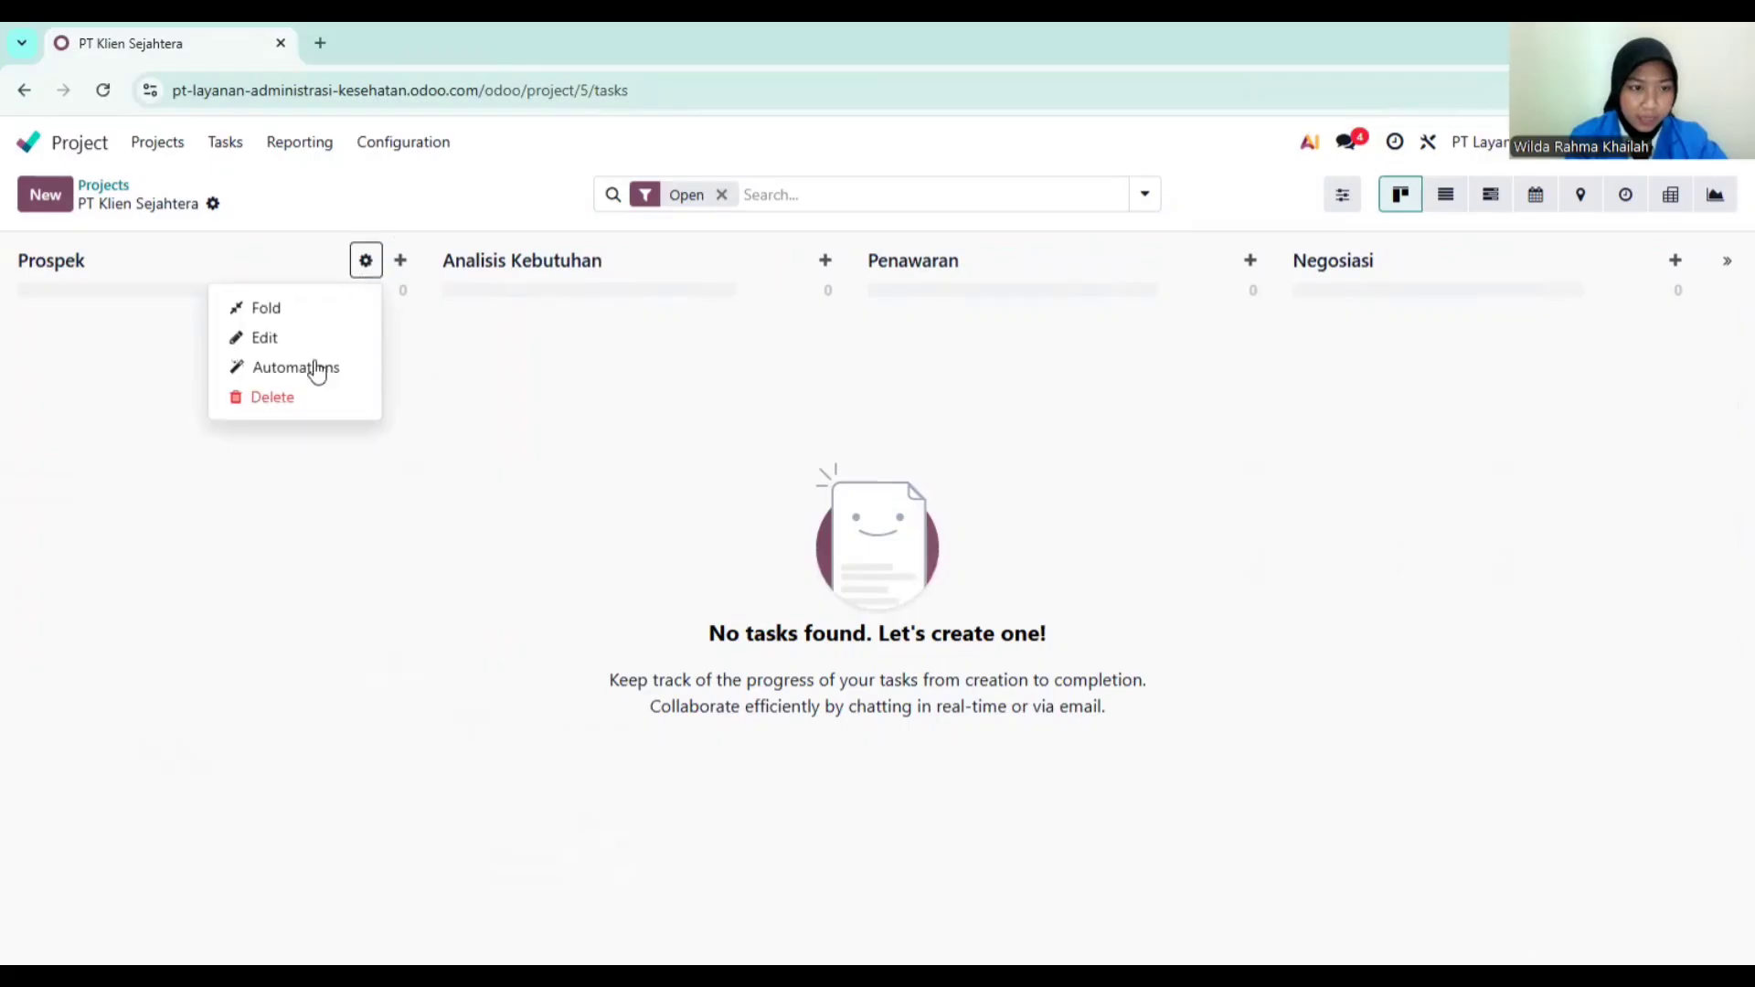
pyautogui.click(129, 372)
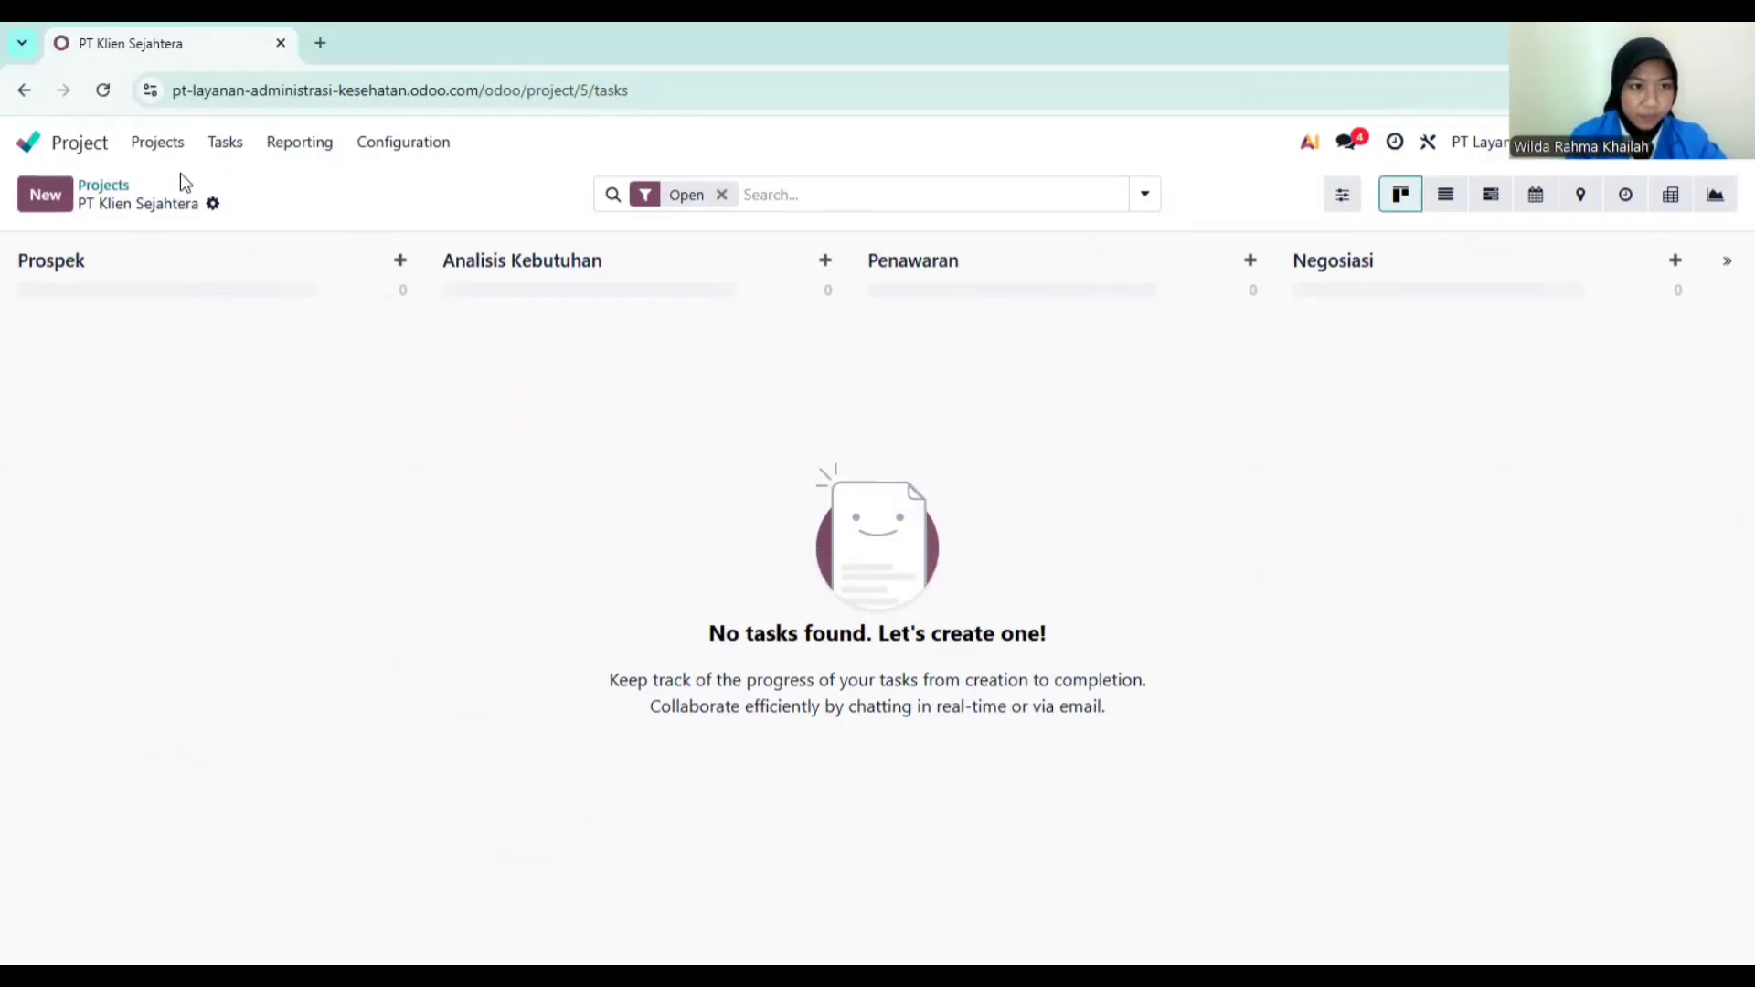
pyautogui.click(210, 143)
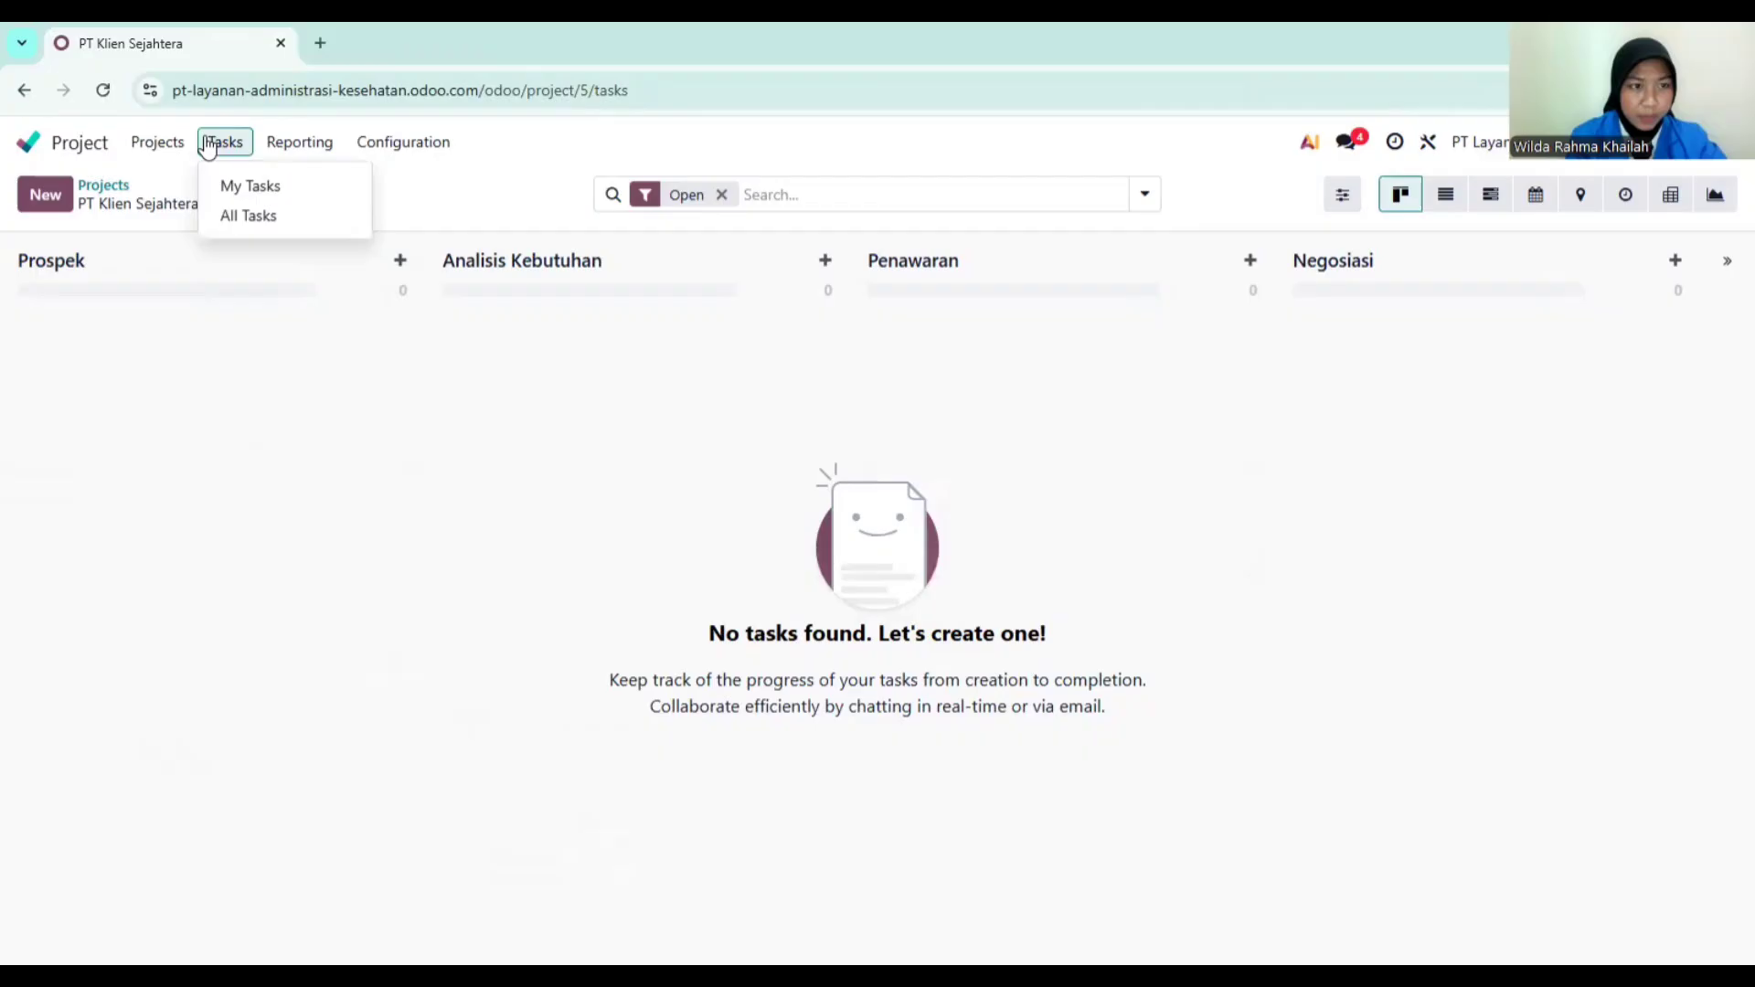
pyautogui.click(250, 187)
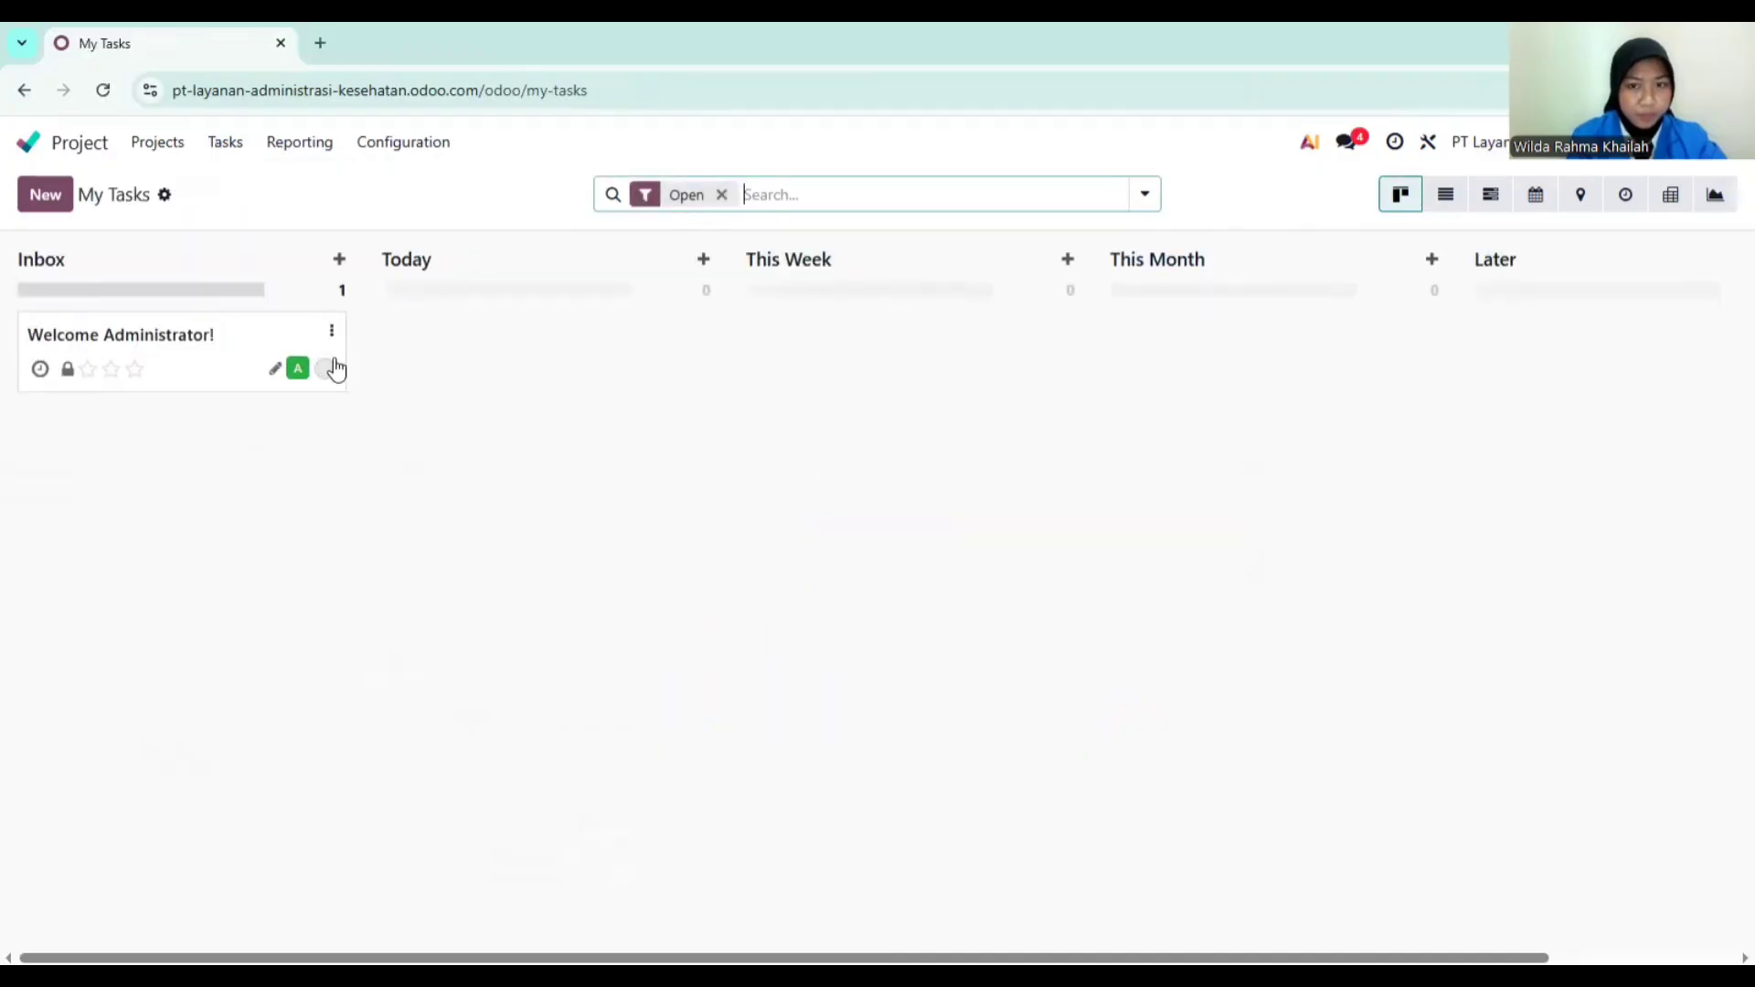
pyautogui.click(157, 145)
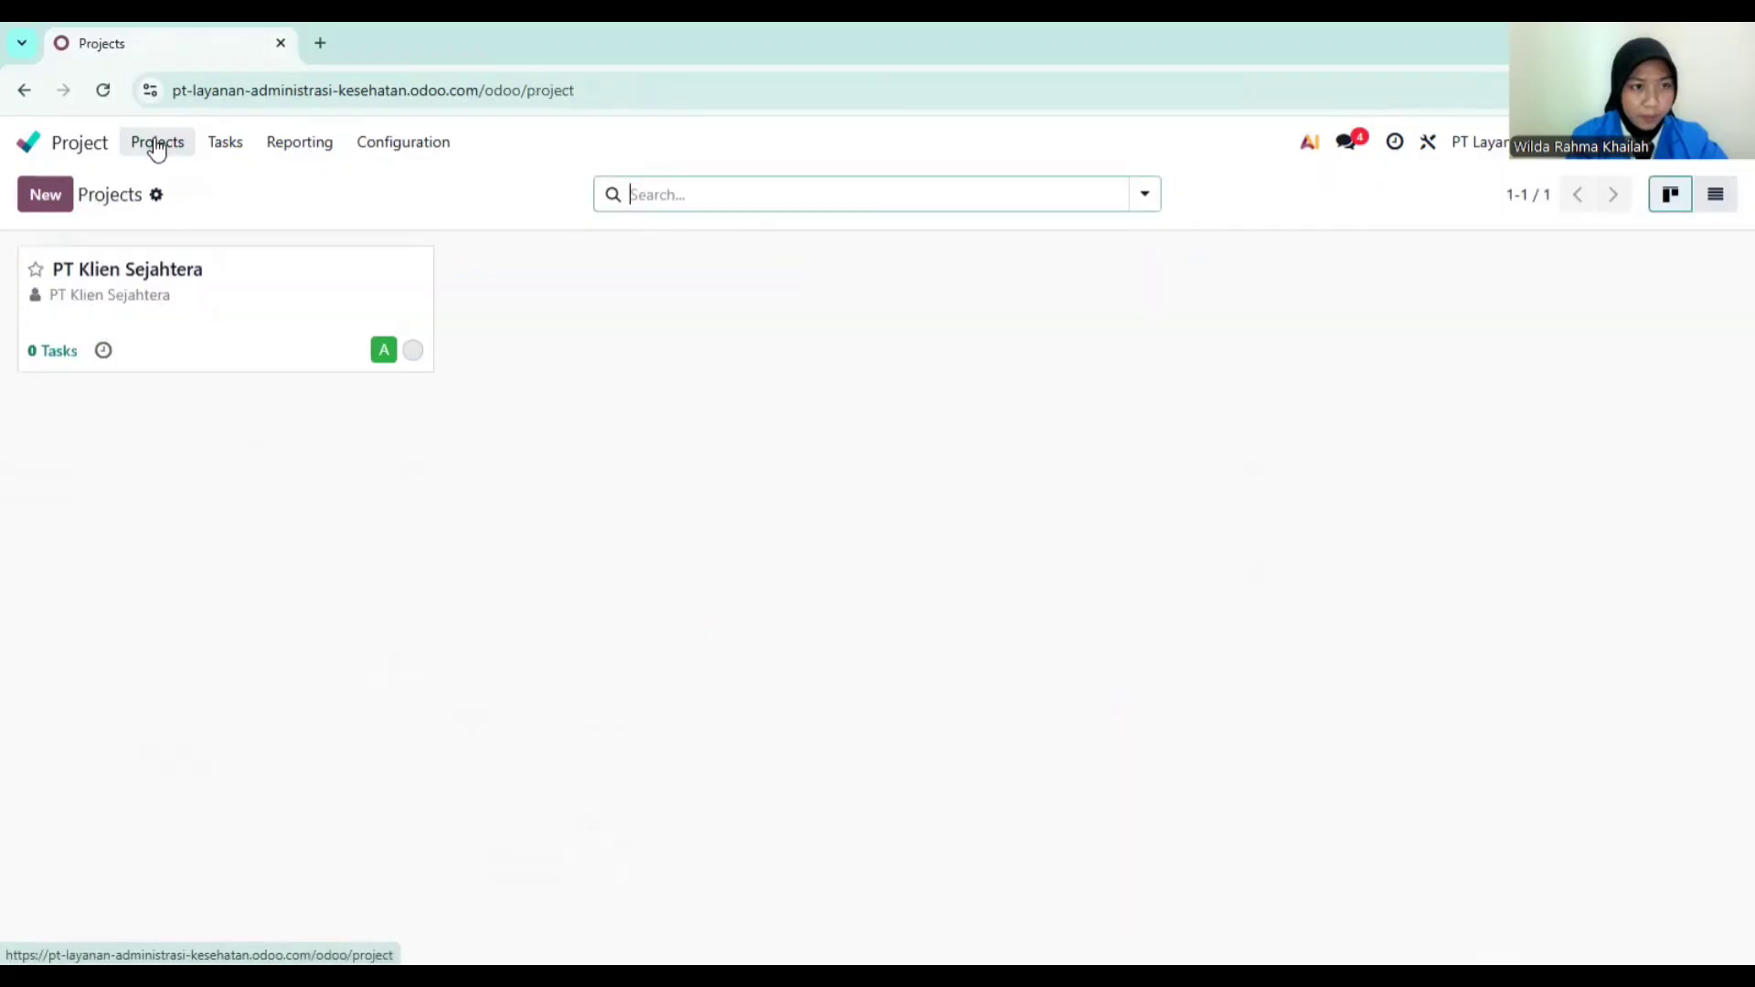
pyautogui.click(213, 289)
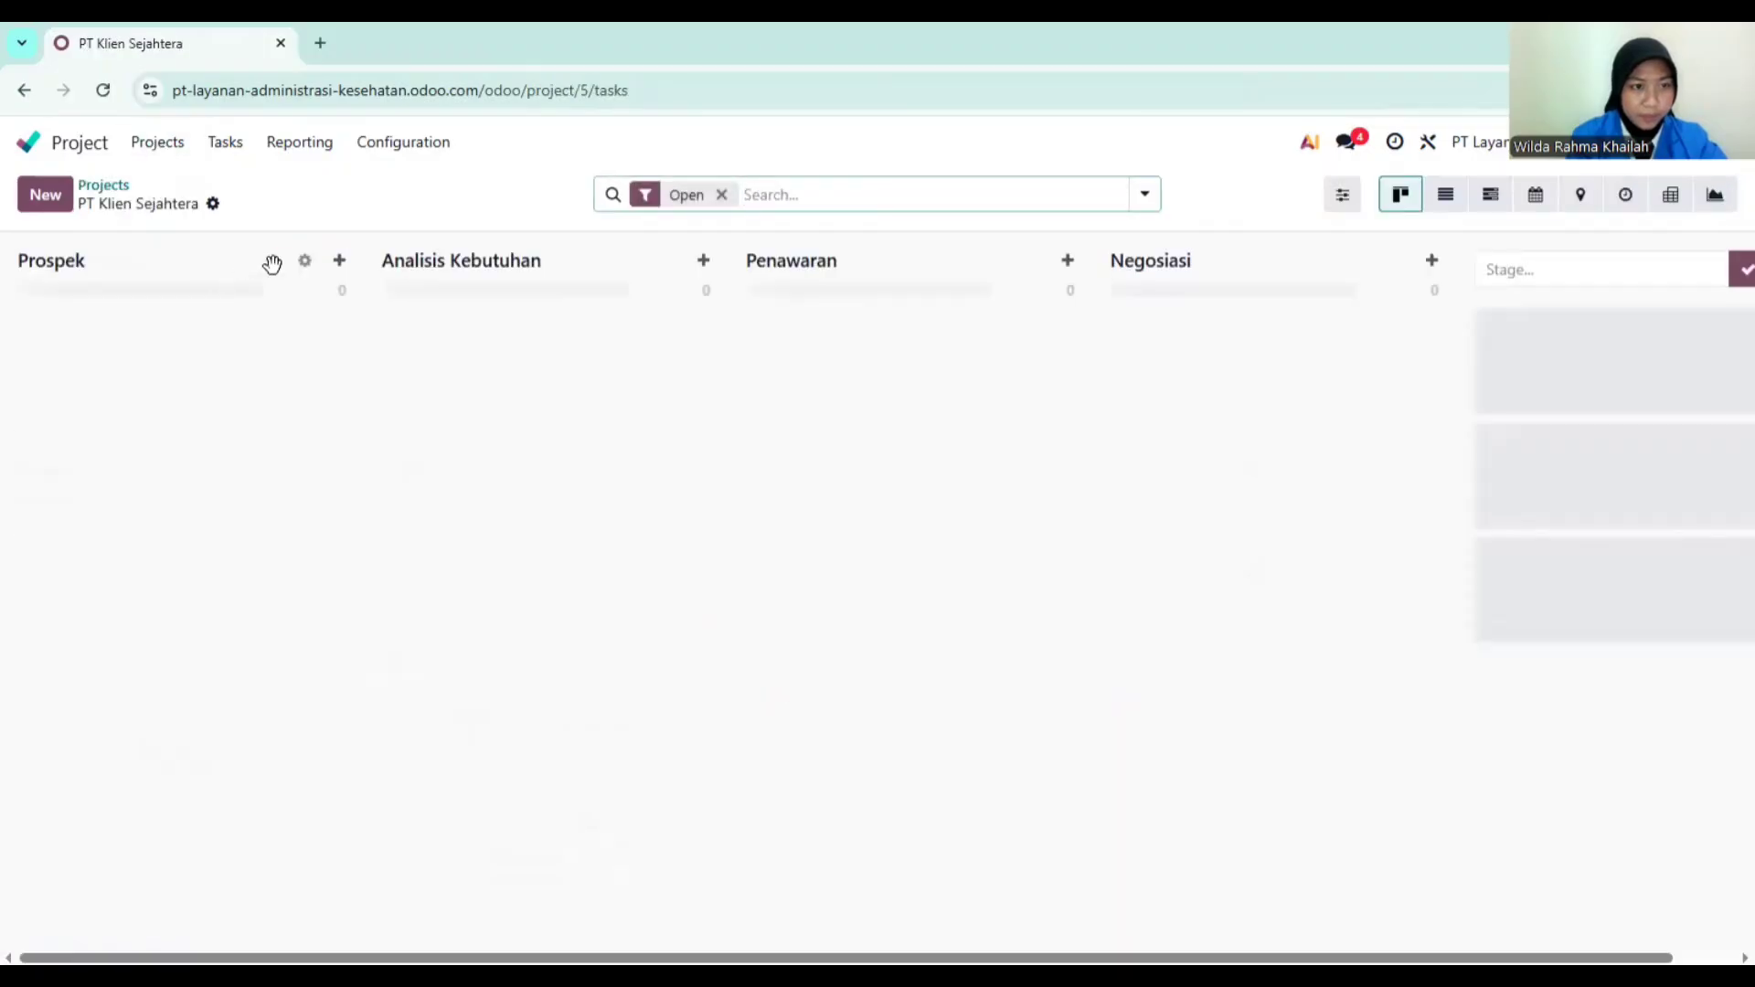
pyautogui.click(299, 263)
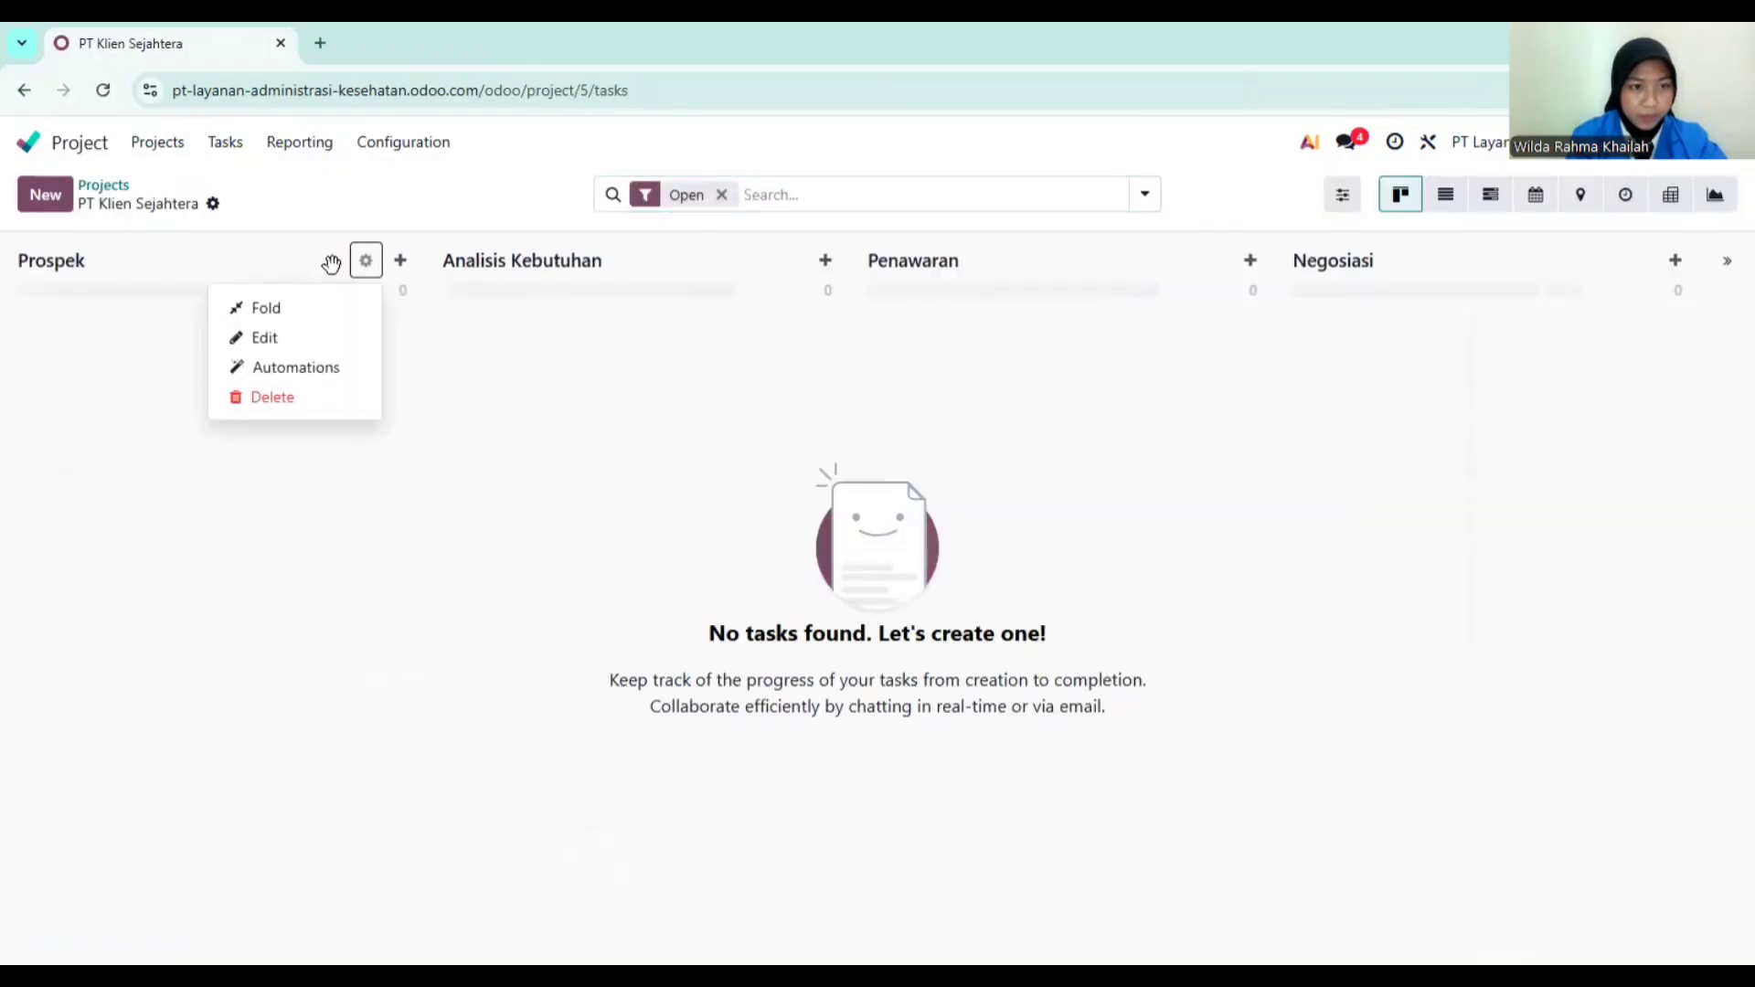
pyautogui.click(398, 261)
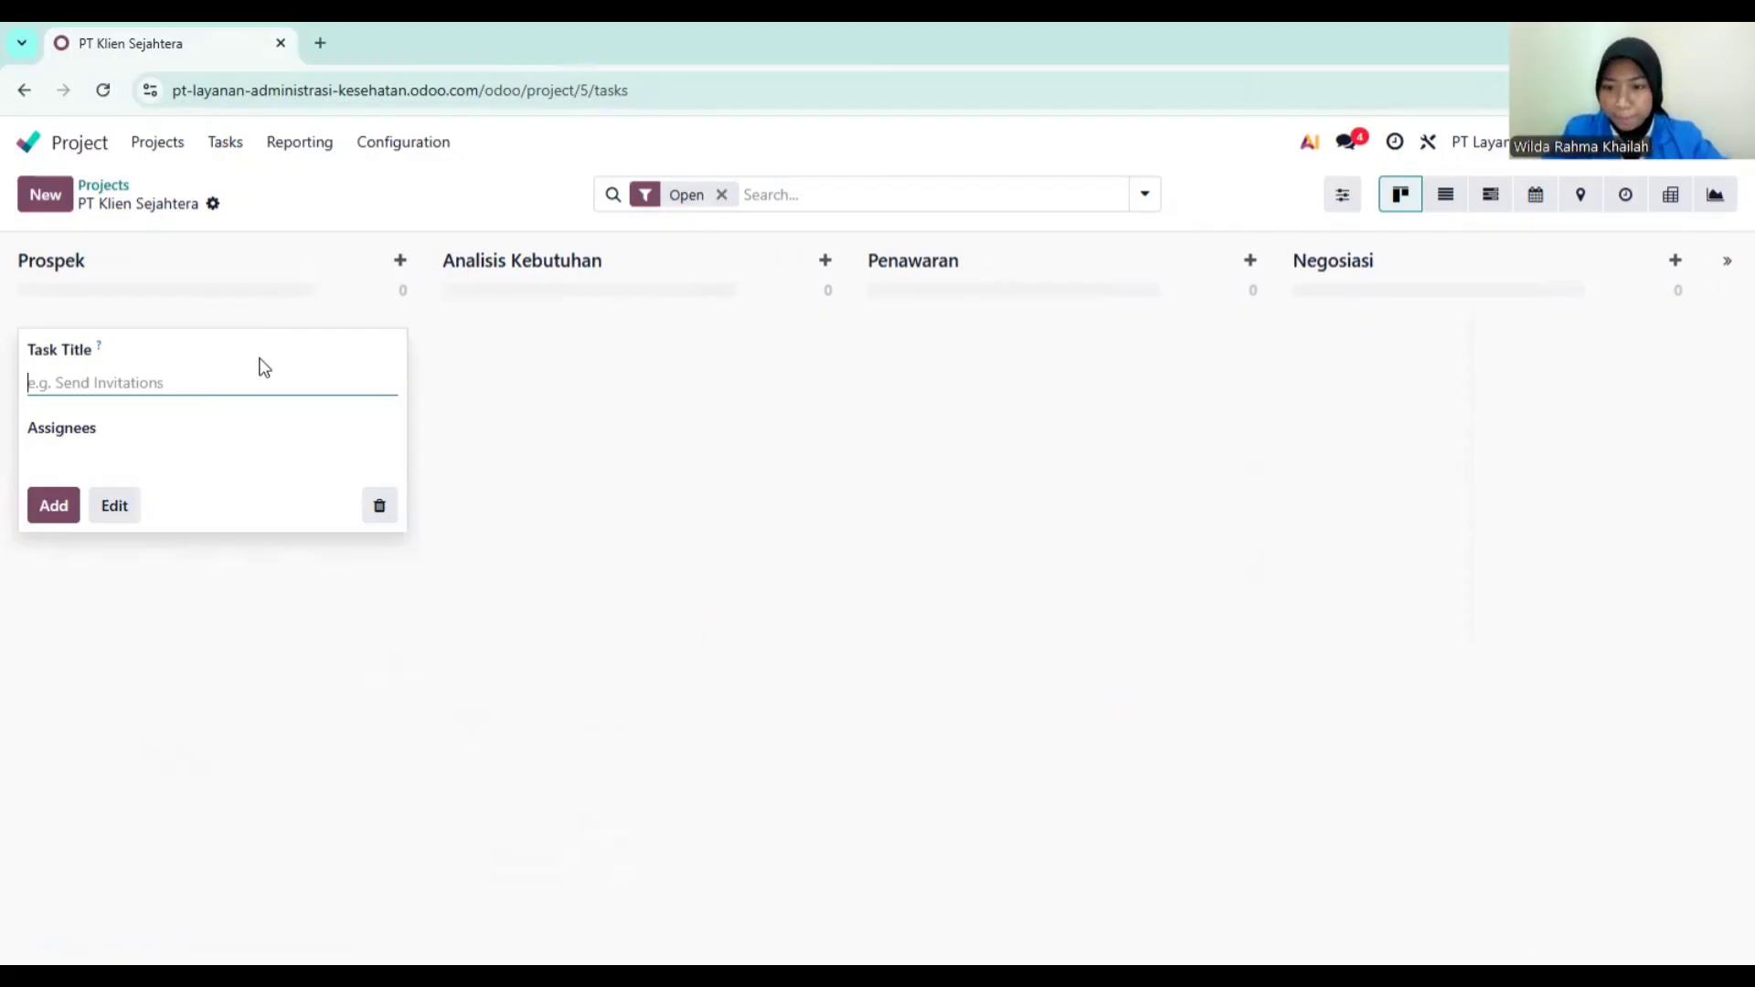
# Step: Add tasks Administrasi Kepesertaan, Layanan Klaim and Customer Support to the Prospek column
pyautogui.write('A')
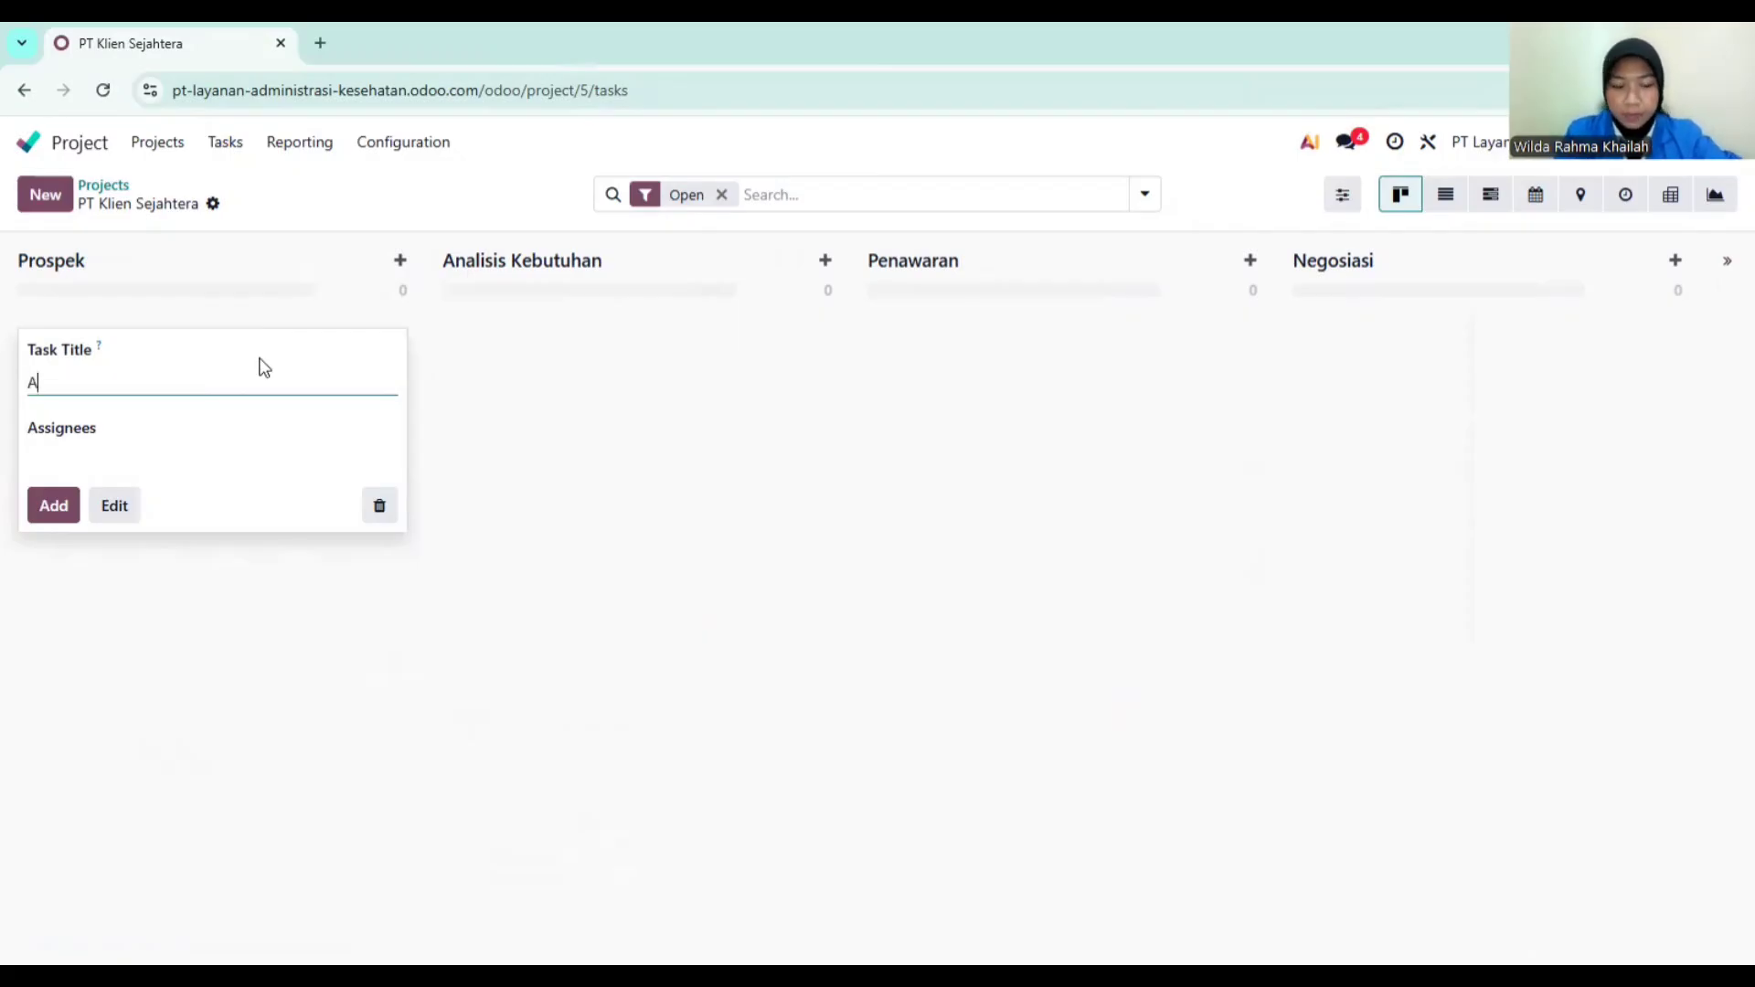
pyautogui.write('dministrasi ')
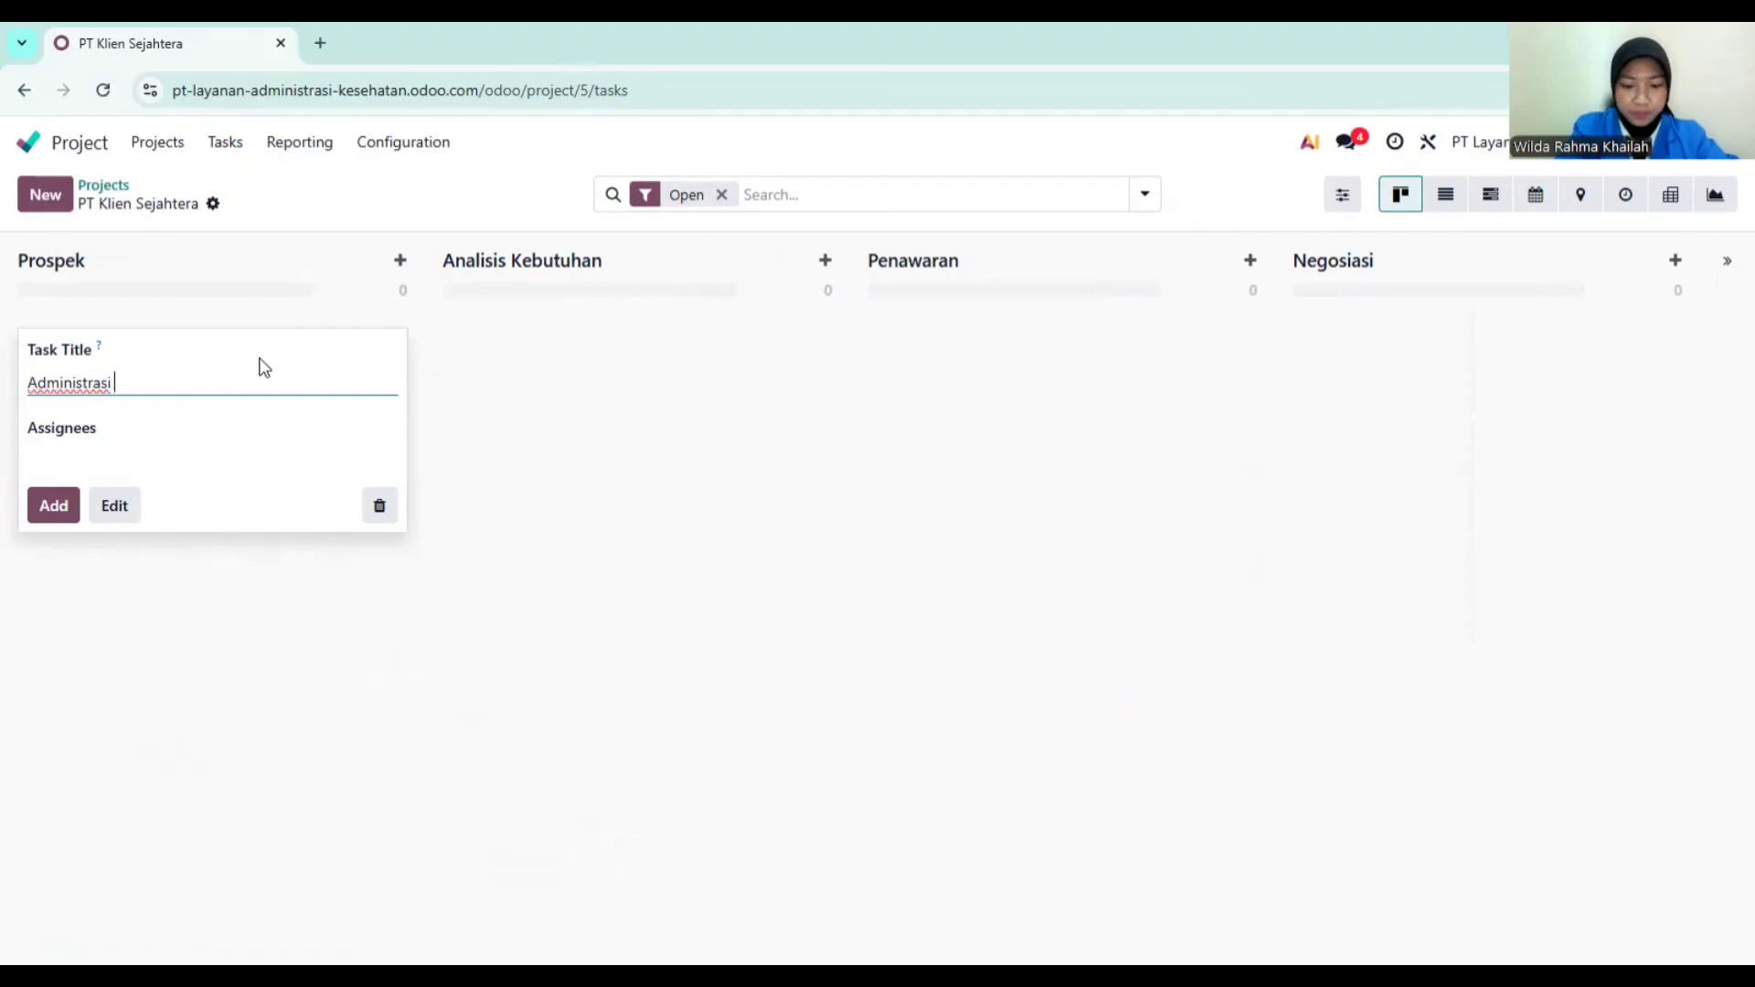
pyautogui.write('Kepesertaa')
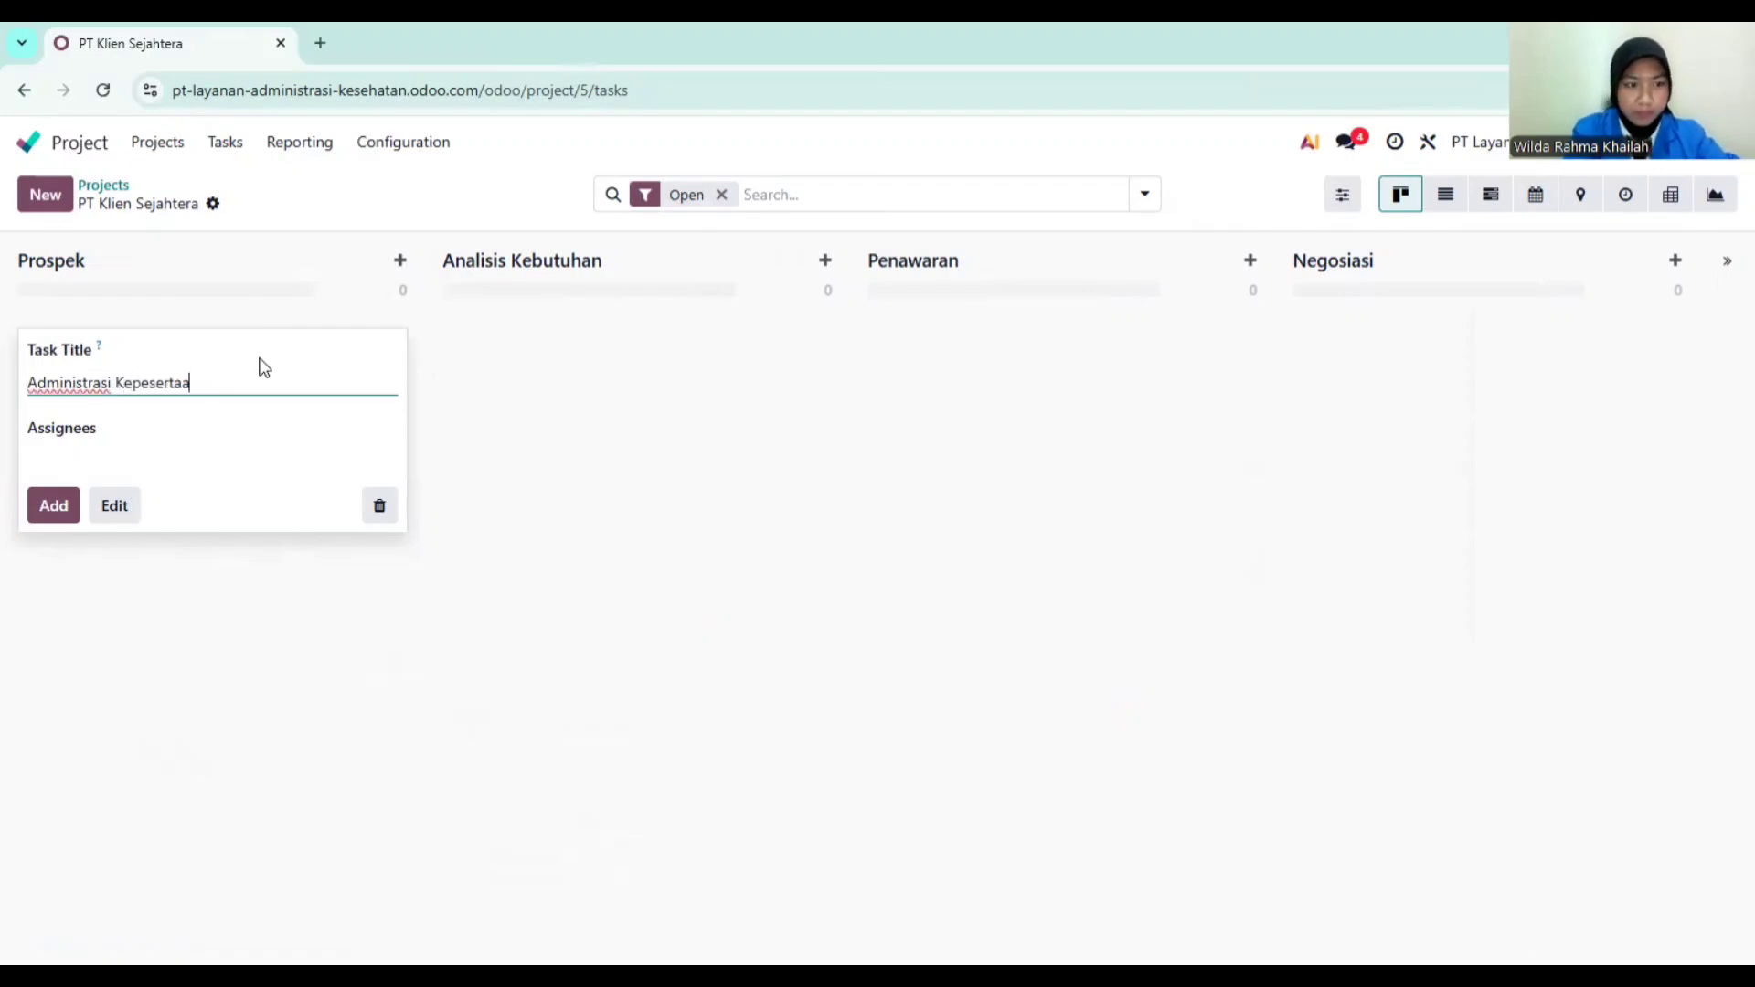
pyautogui.write('n')
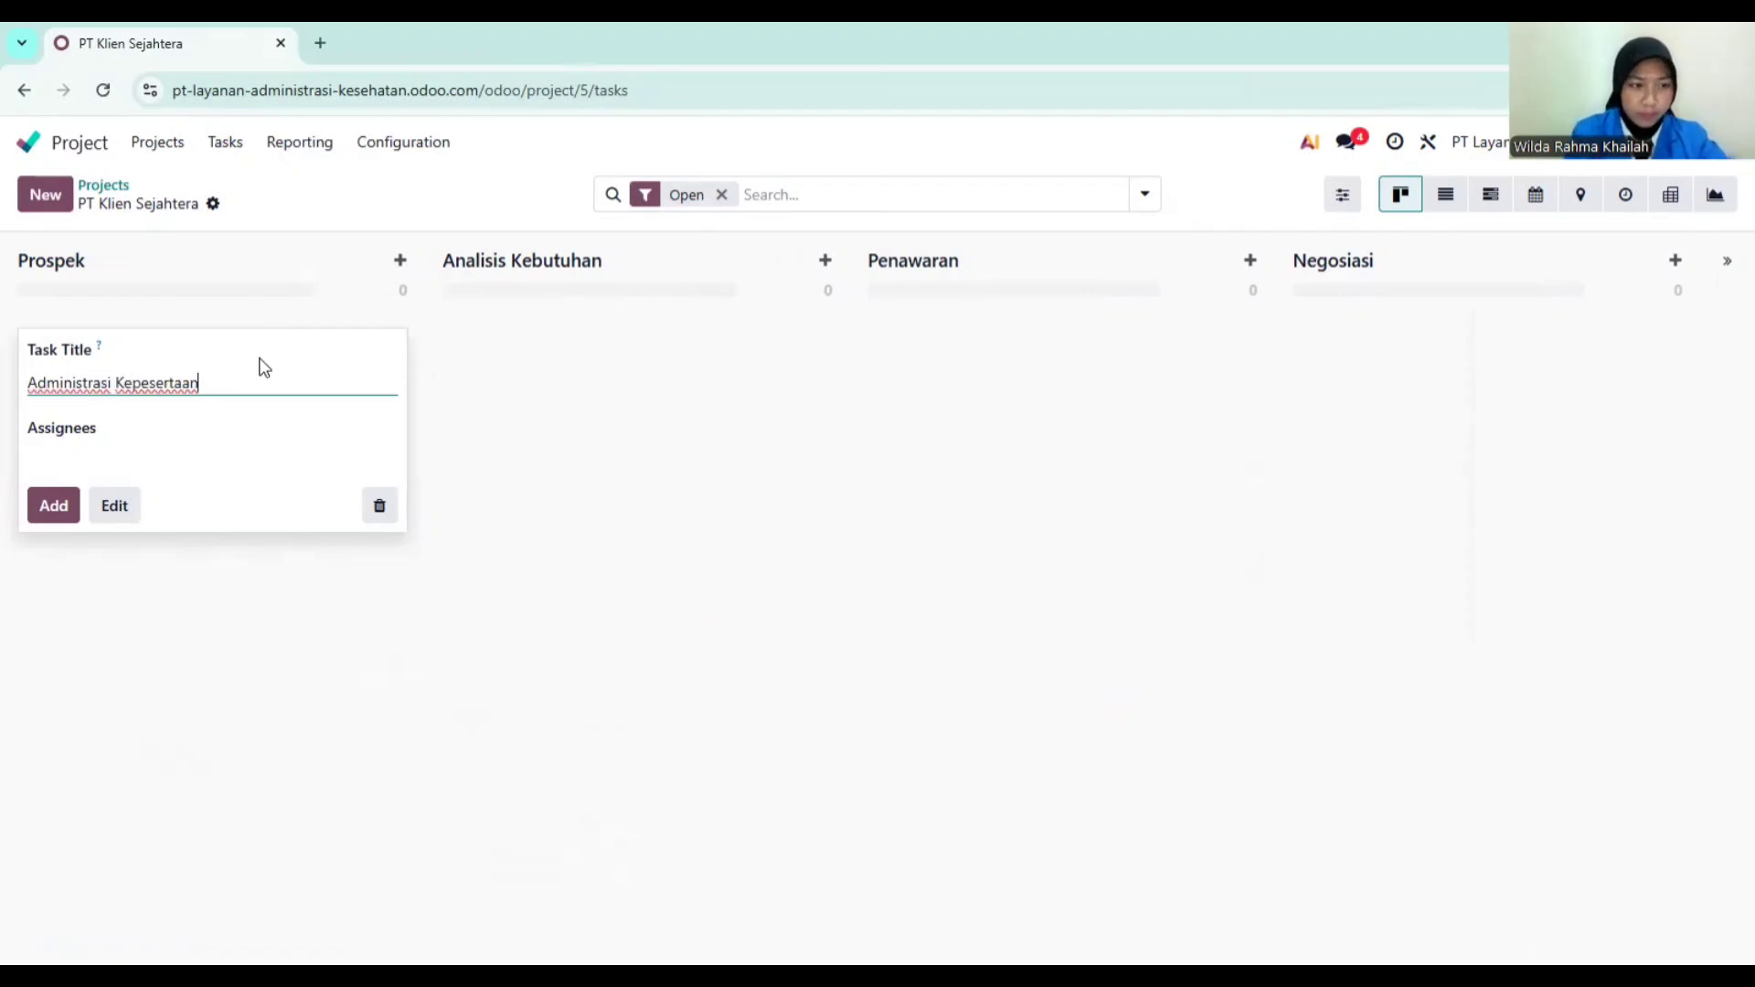
pyautogui.click(59, 506)
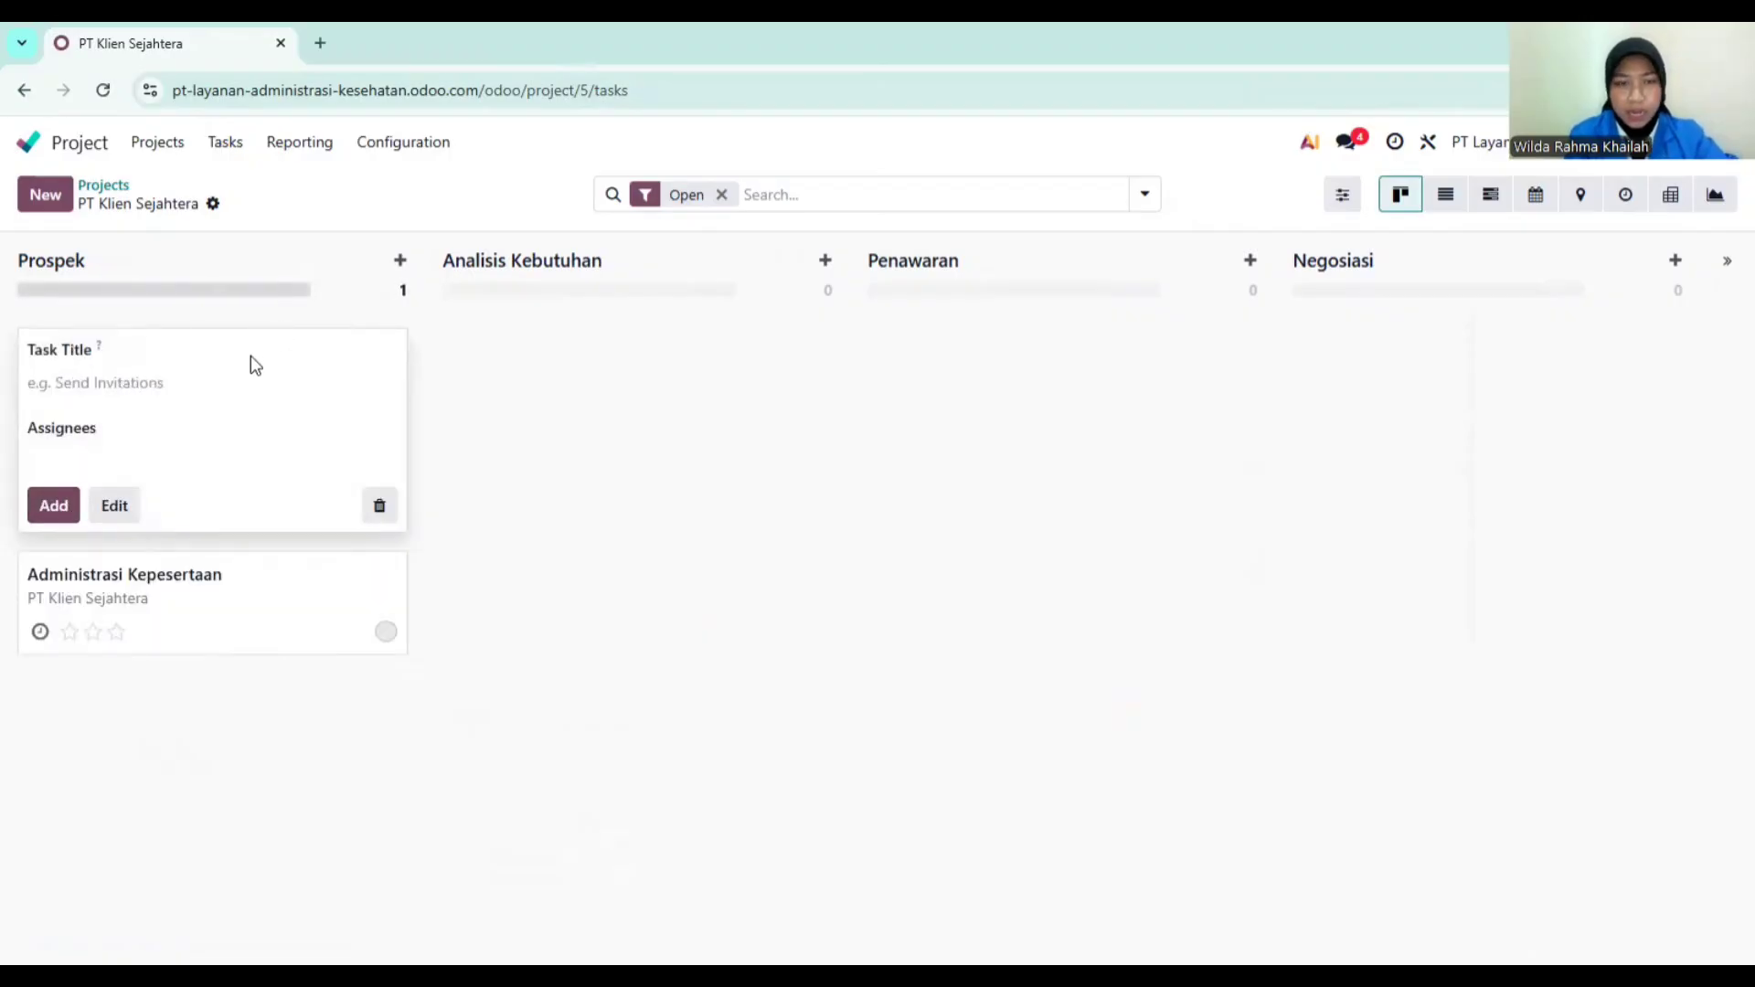
pyautogui.click(206, 384)
pyautogui.write('Layana')
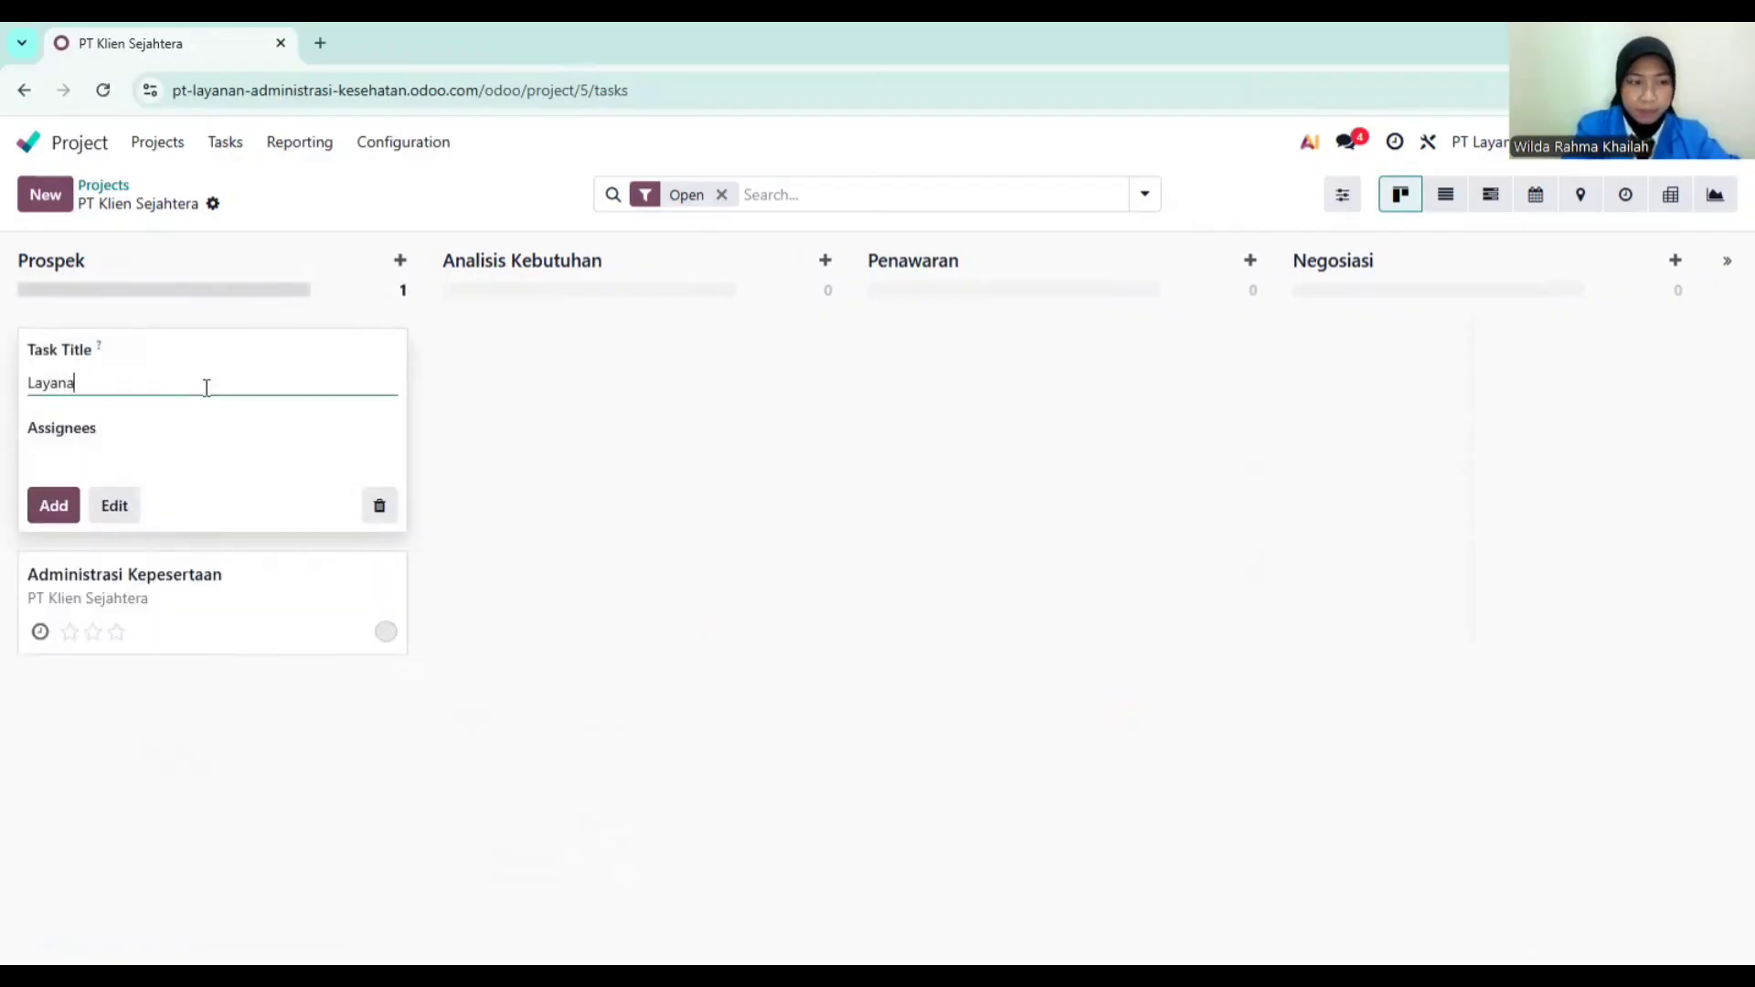
pyautogui.write('n Klaim')
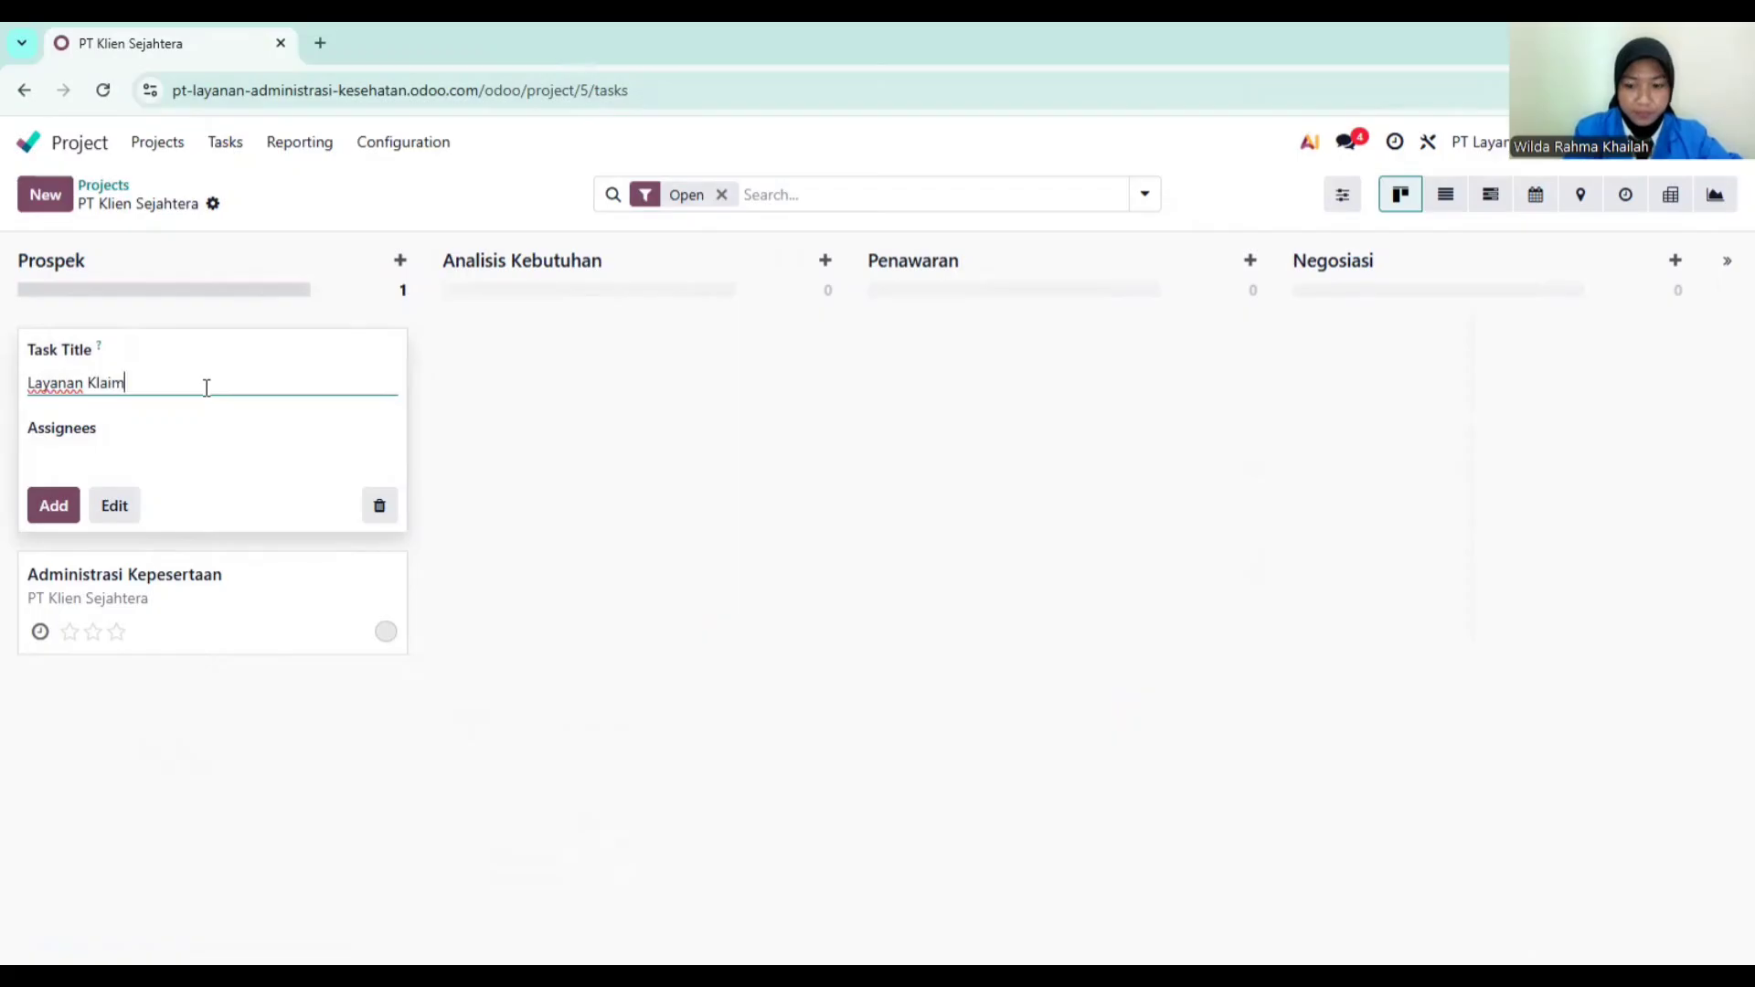
pyautogui.press('Return')
pyautogui.write('c')
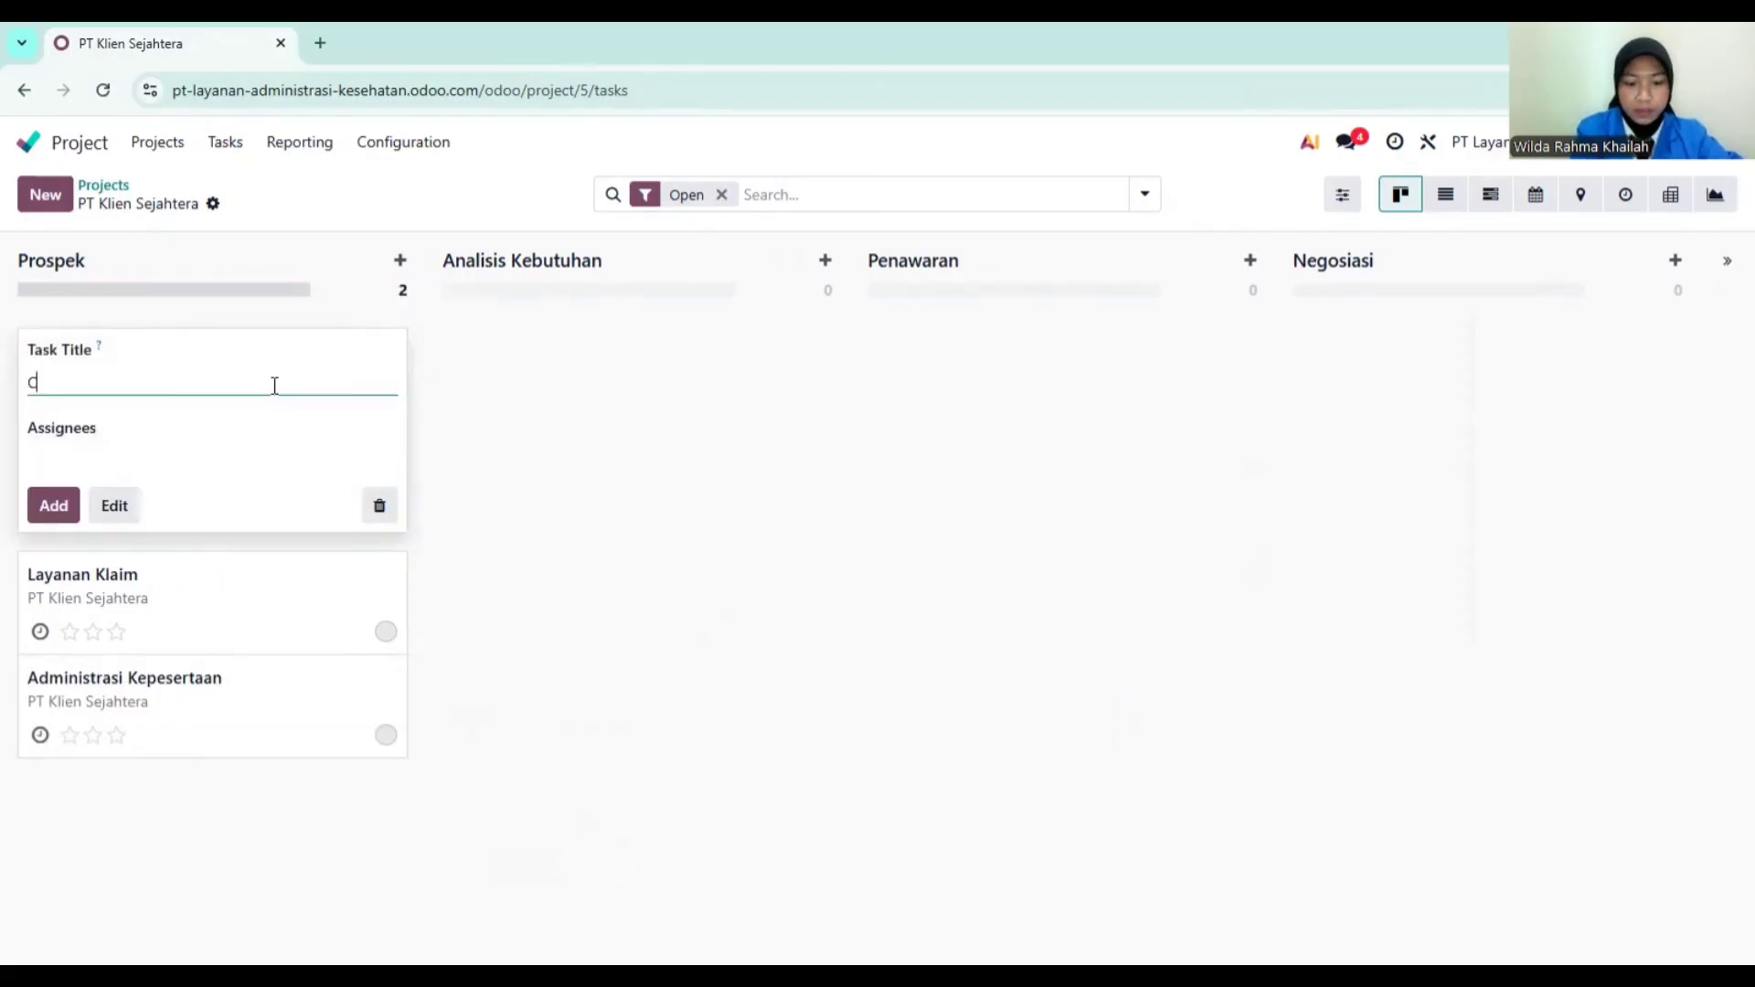
pyautogui.write('usto')
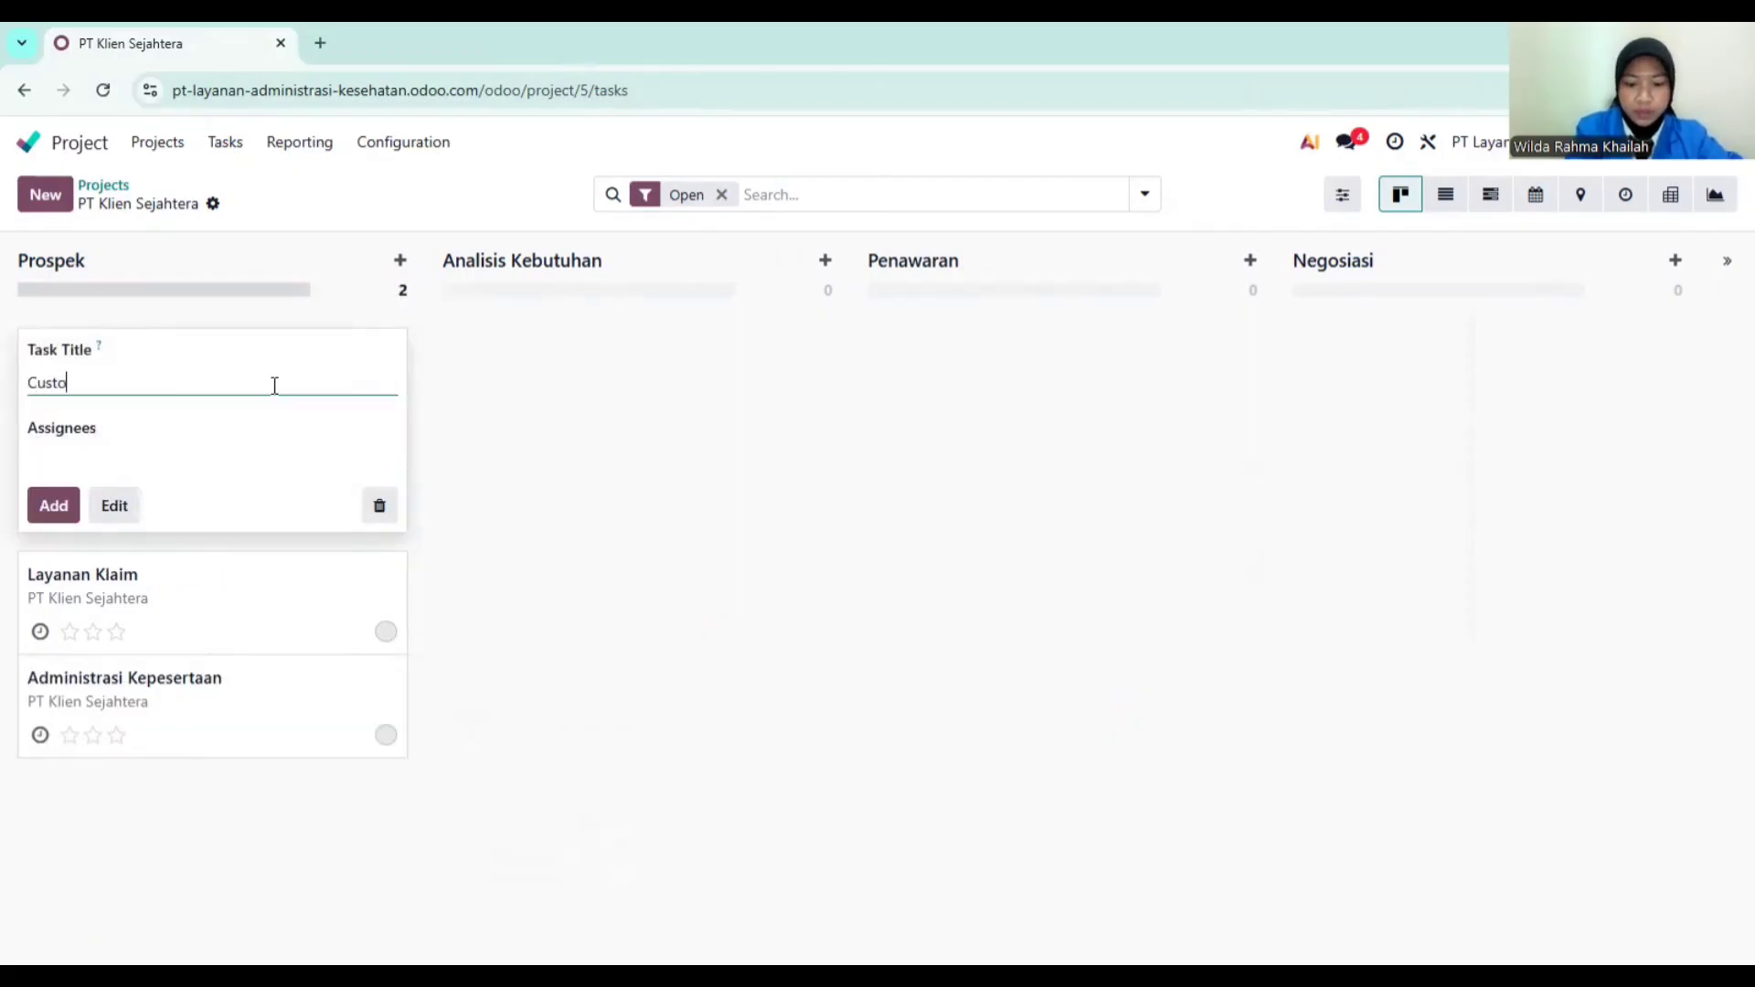
pyautogui.write('mer Supp')
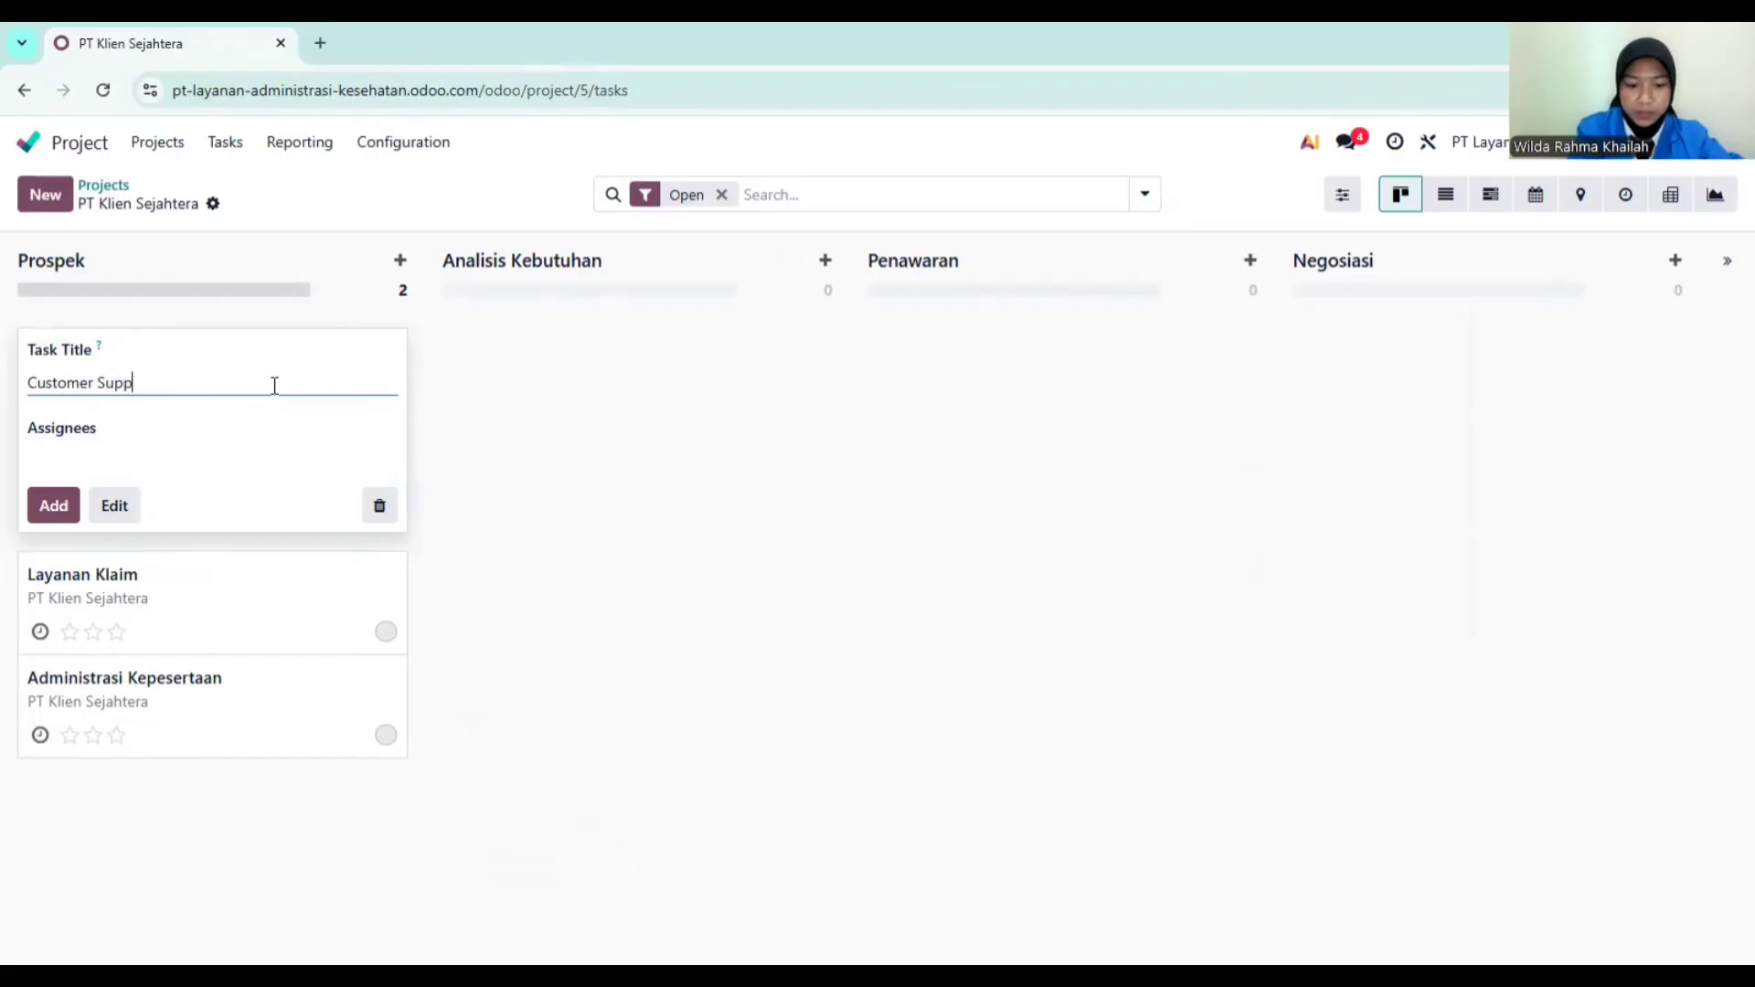
pyautogui.write('ort')
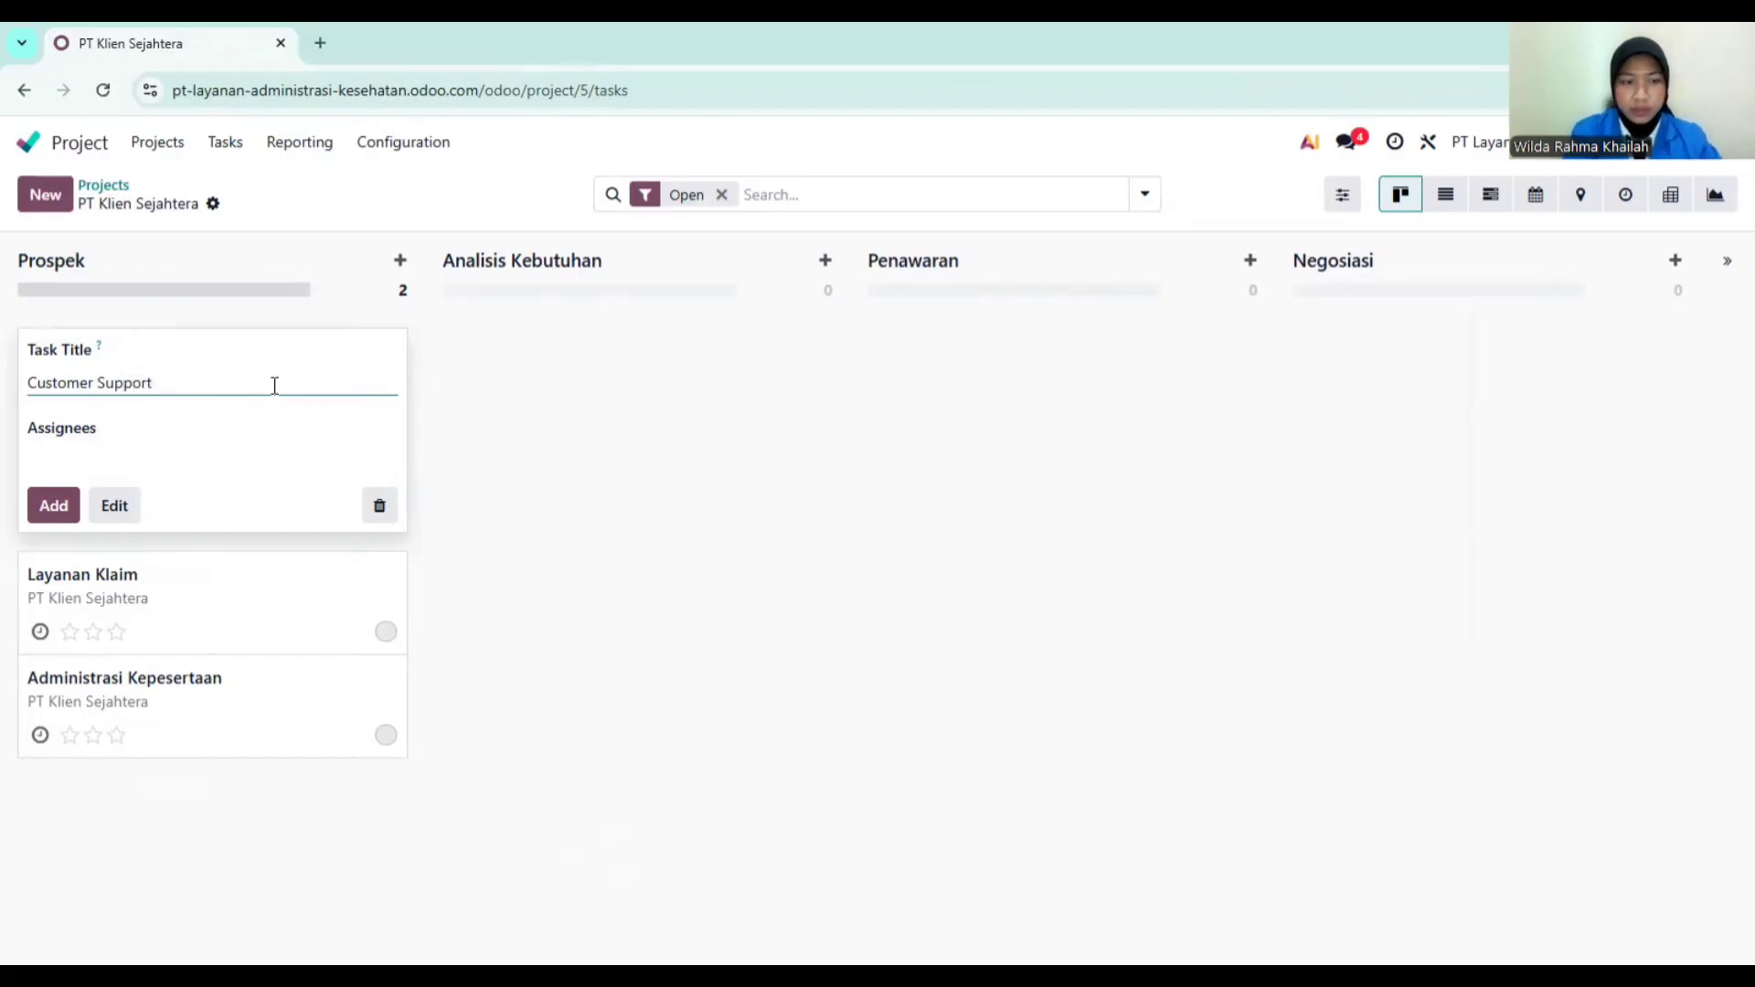
pyautogui.press('Return')
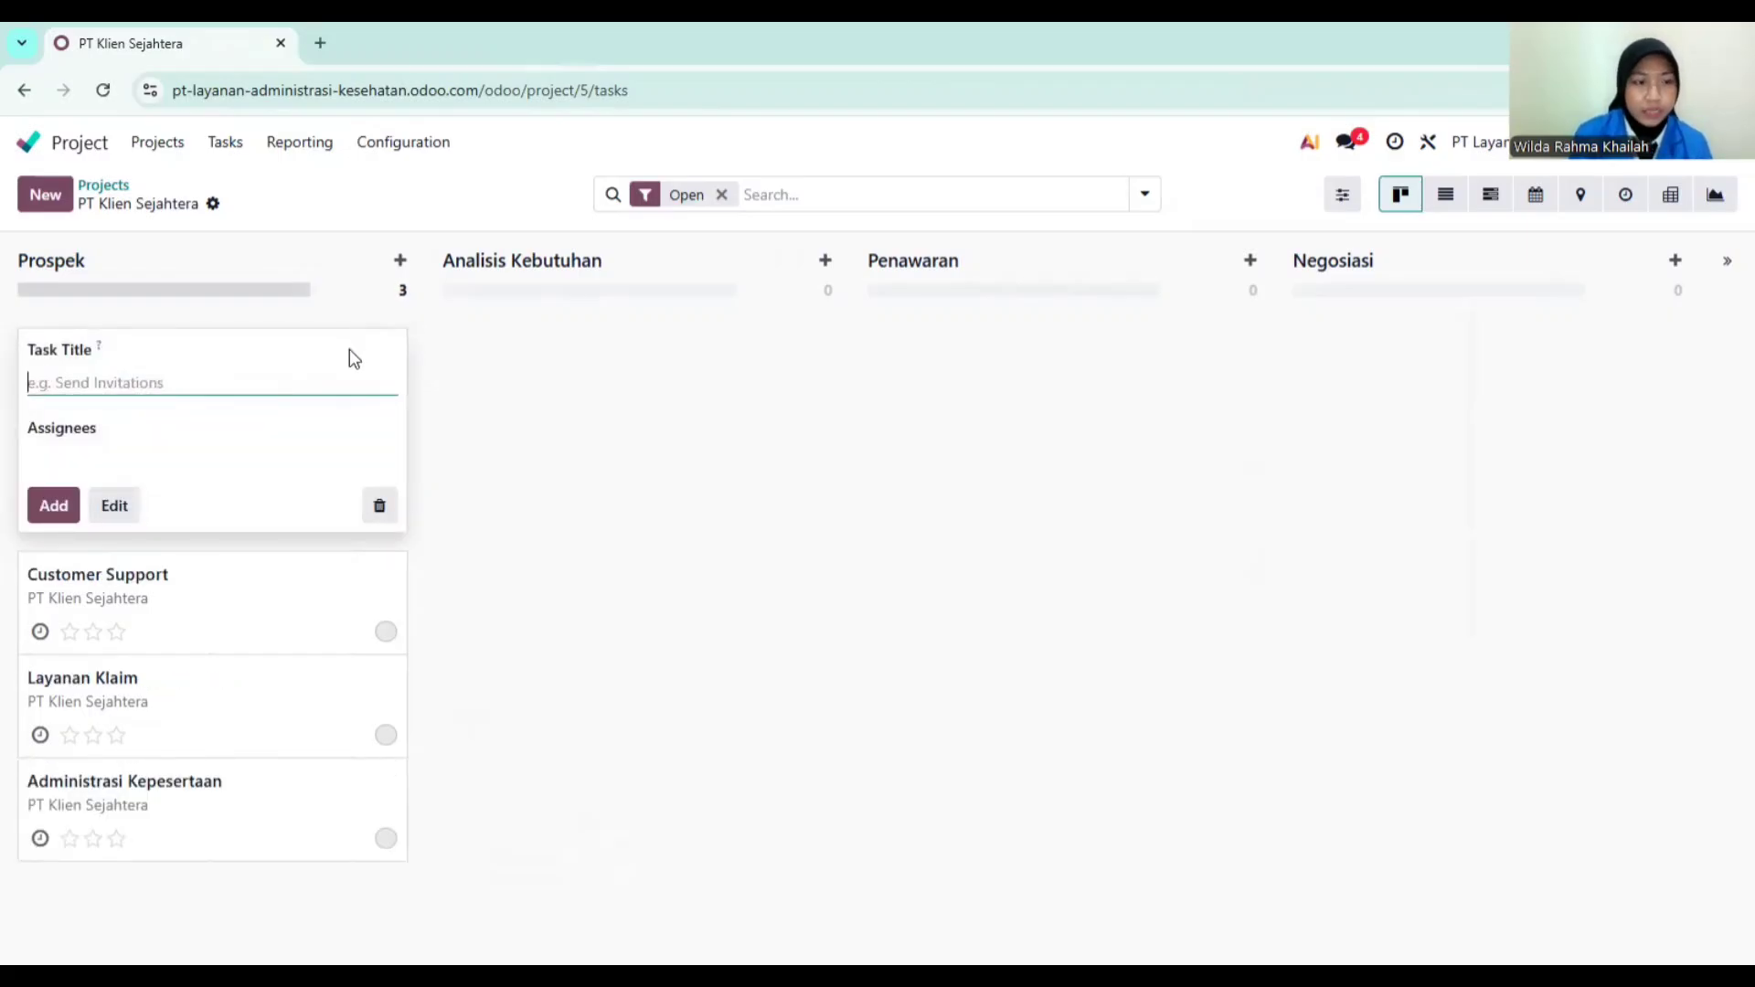
pyautogui.click(380, 507)
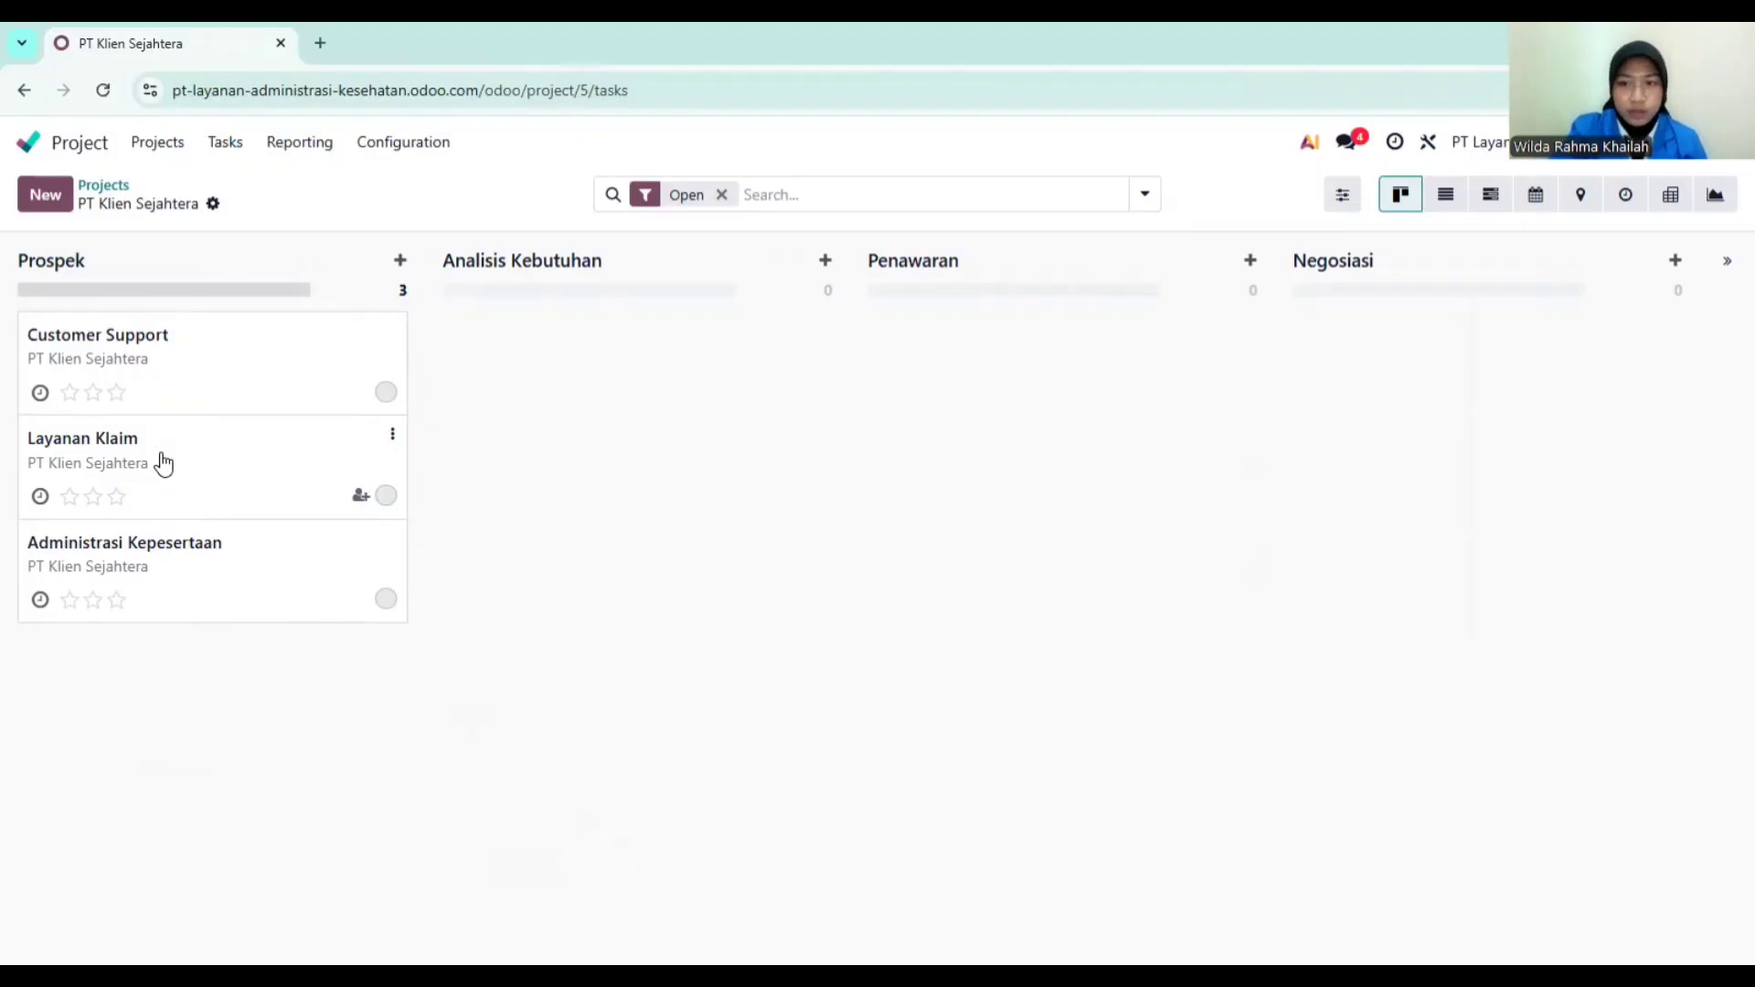
# Step: Open the Employees app from the home menu and start a new employee record
pyautogui.click(75, 140)
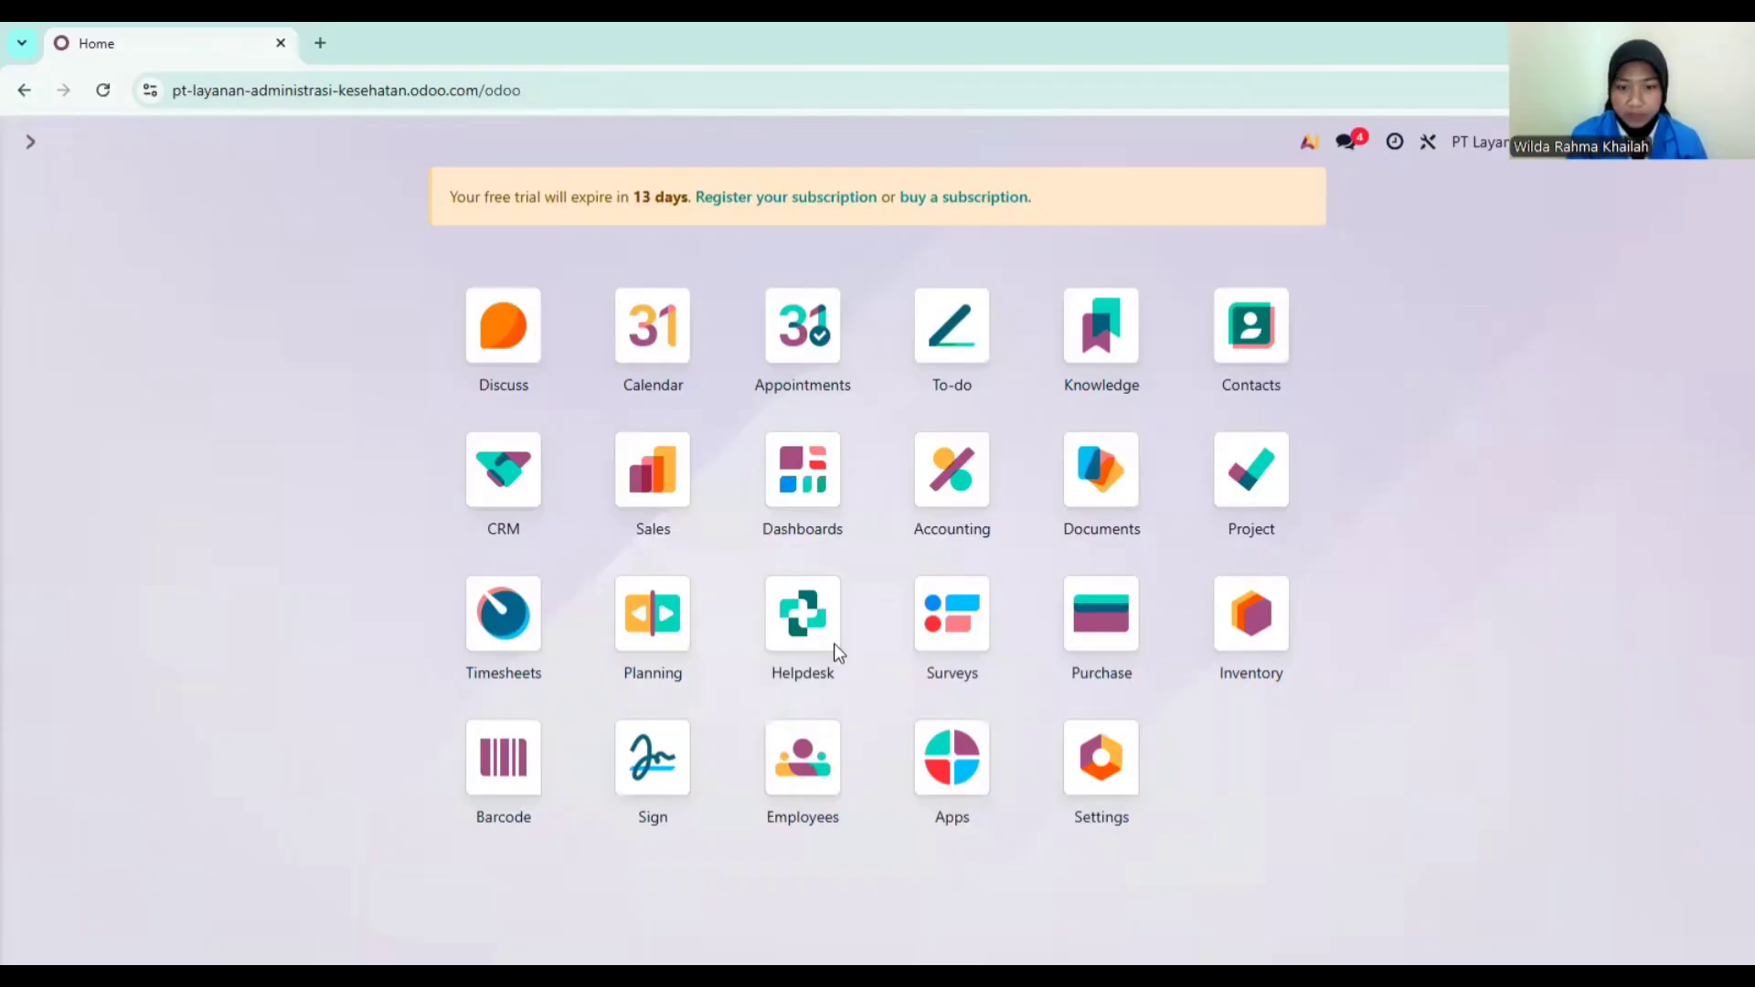
pyautogui.click(800, 762)
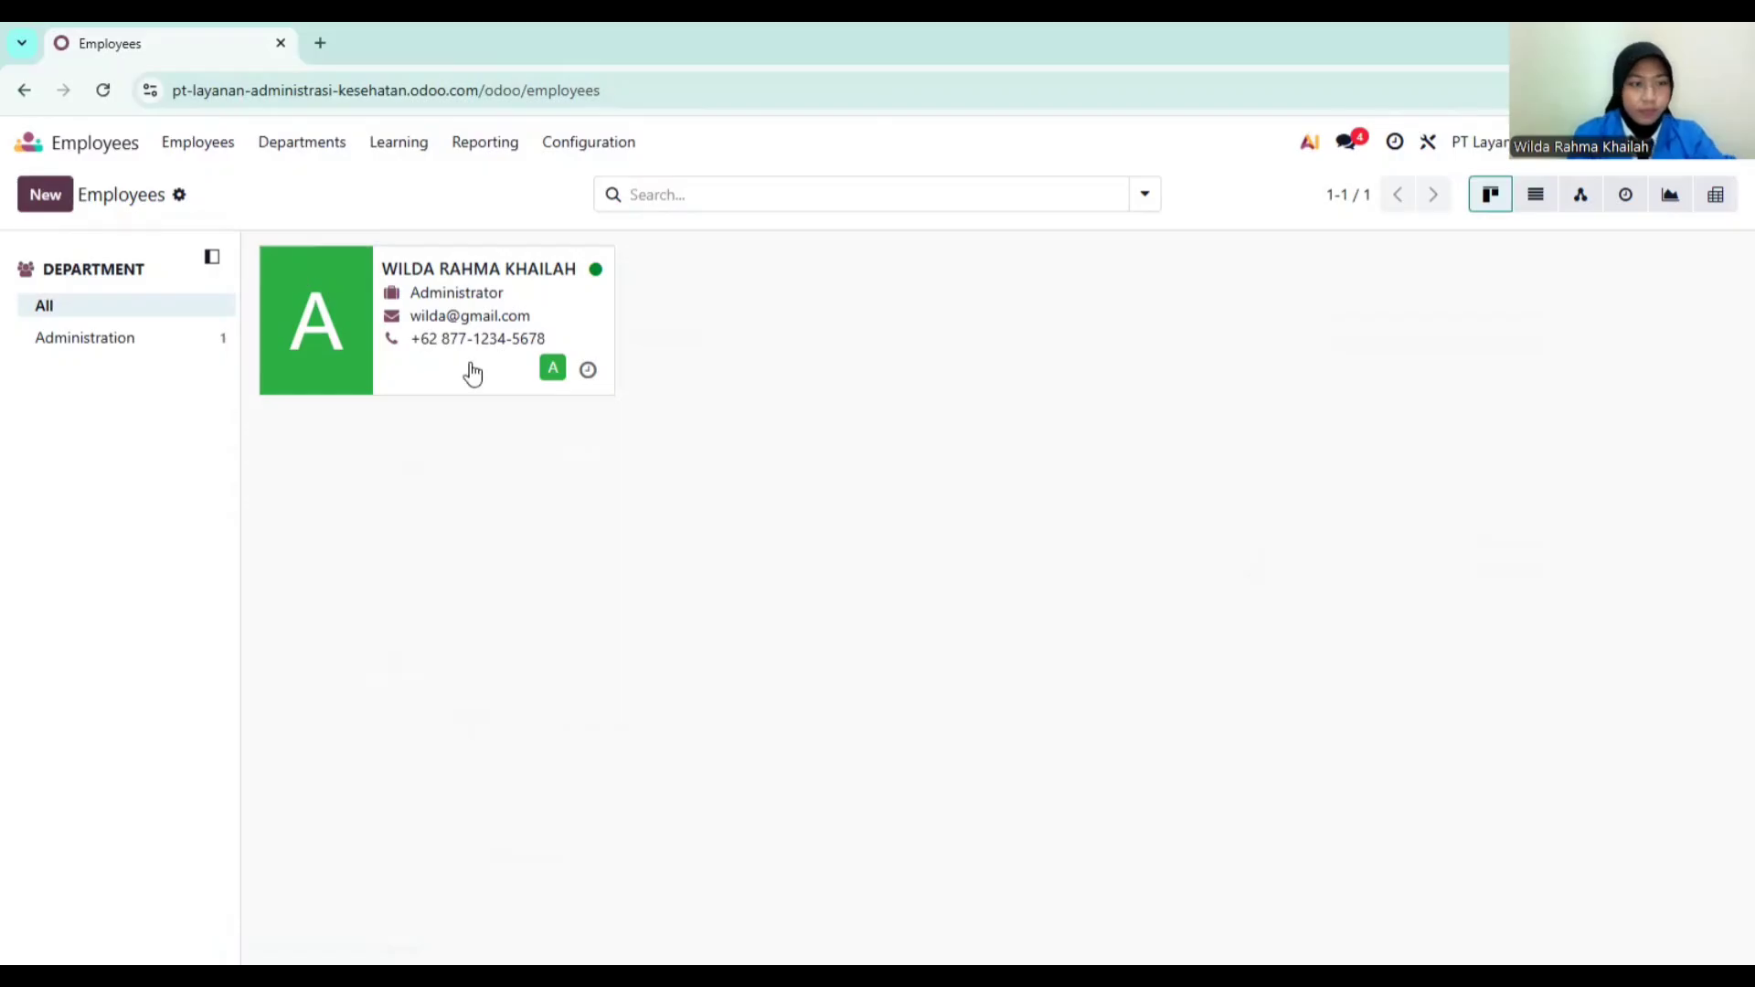
pyautogui.click(45, 195)
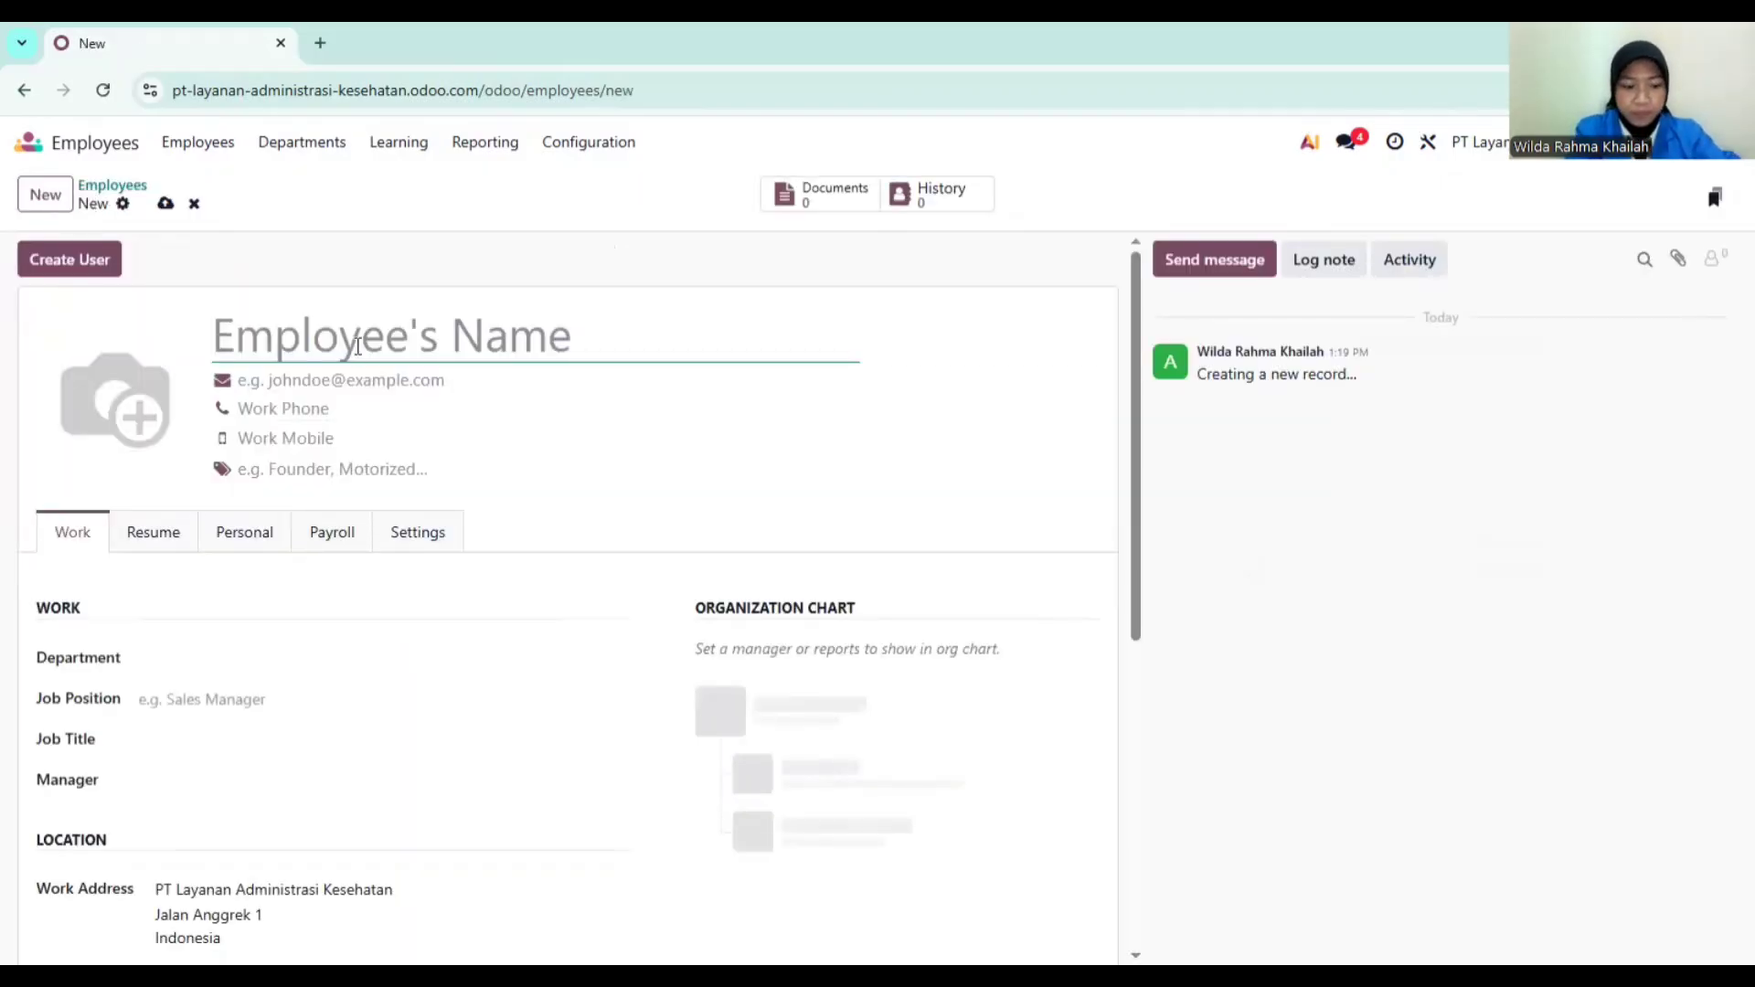
# Step: Enter the new employee's name, work e-mail and work phone number
pyautogui.write('Rasa')
pyautogui.press('BackSpace')
pyautogui.press('BackSpace')
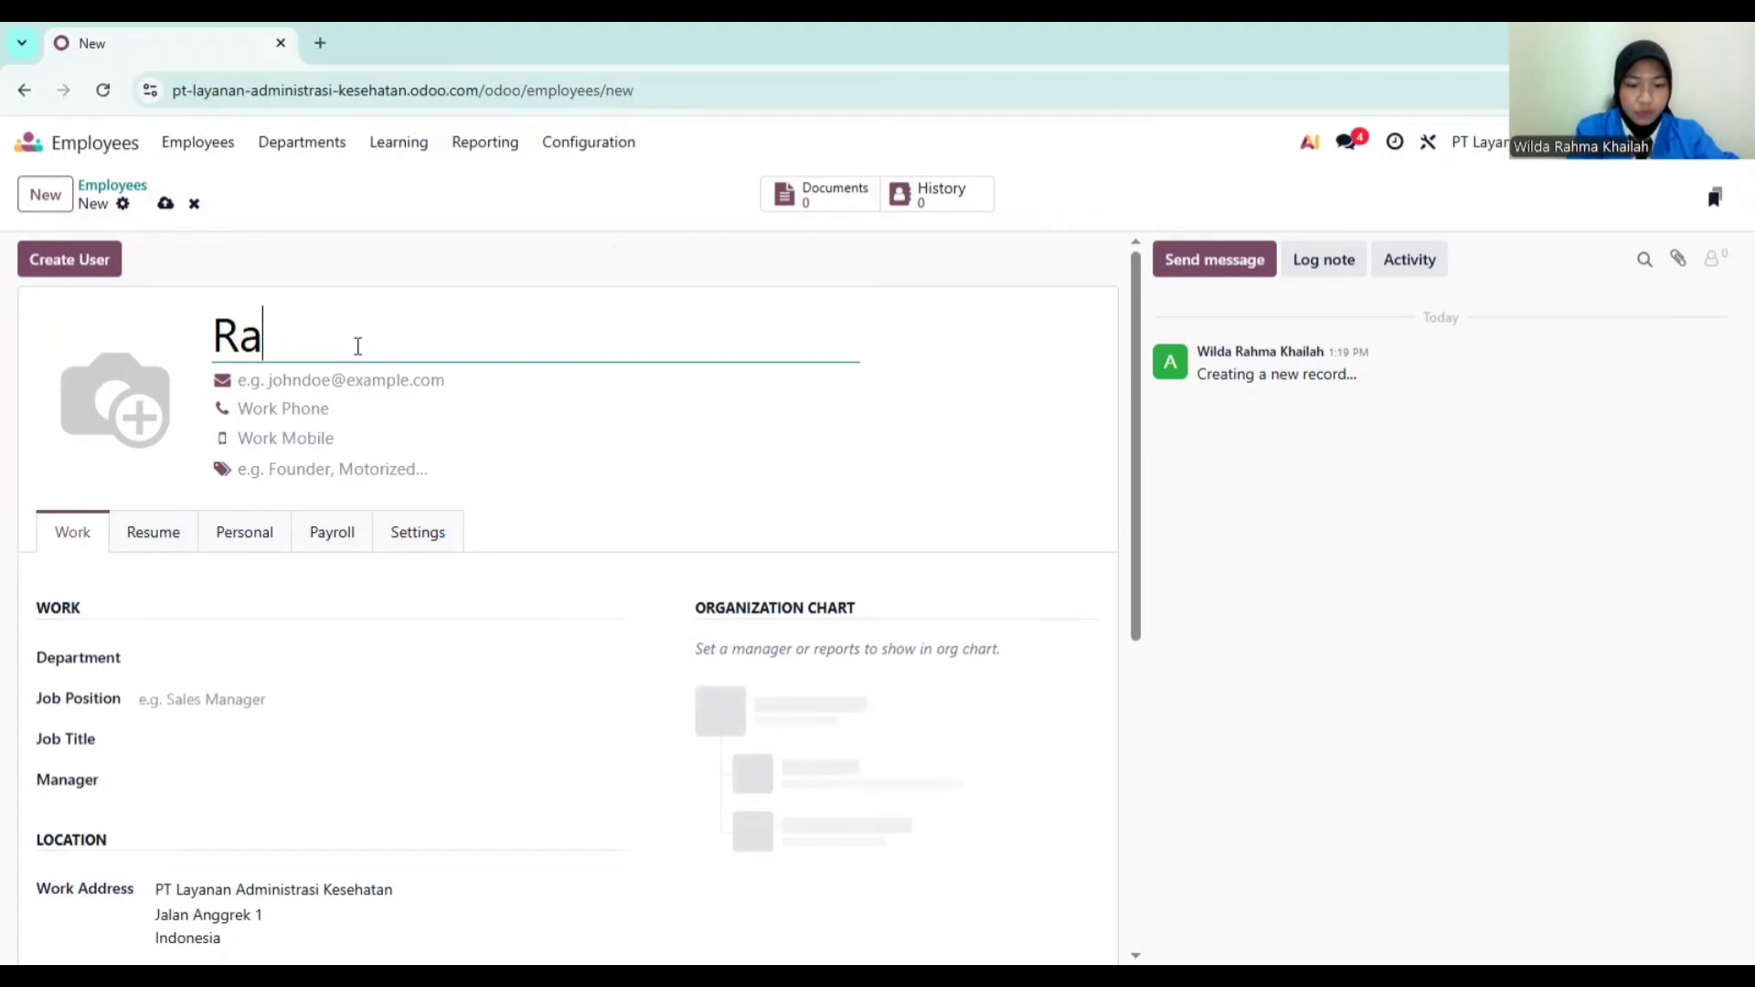
pyautogui.write('isa Staff')
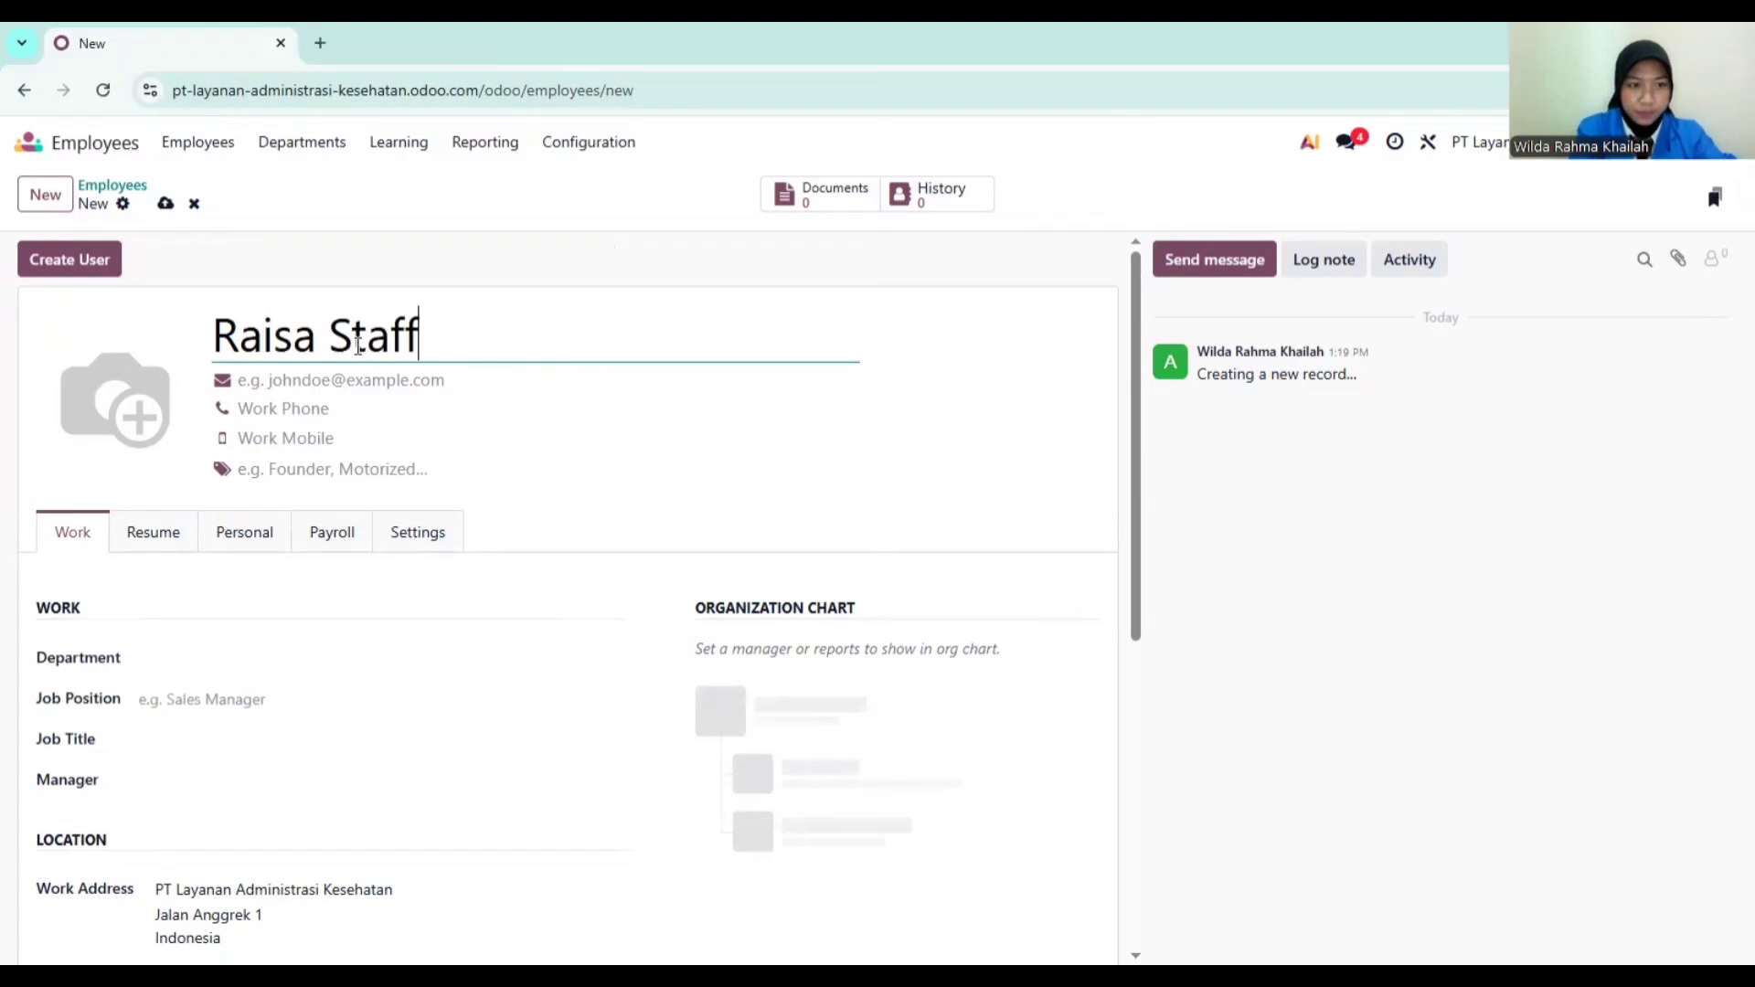
pyautogui.click(391, 385)
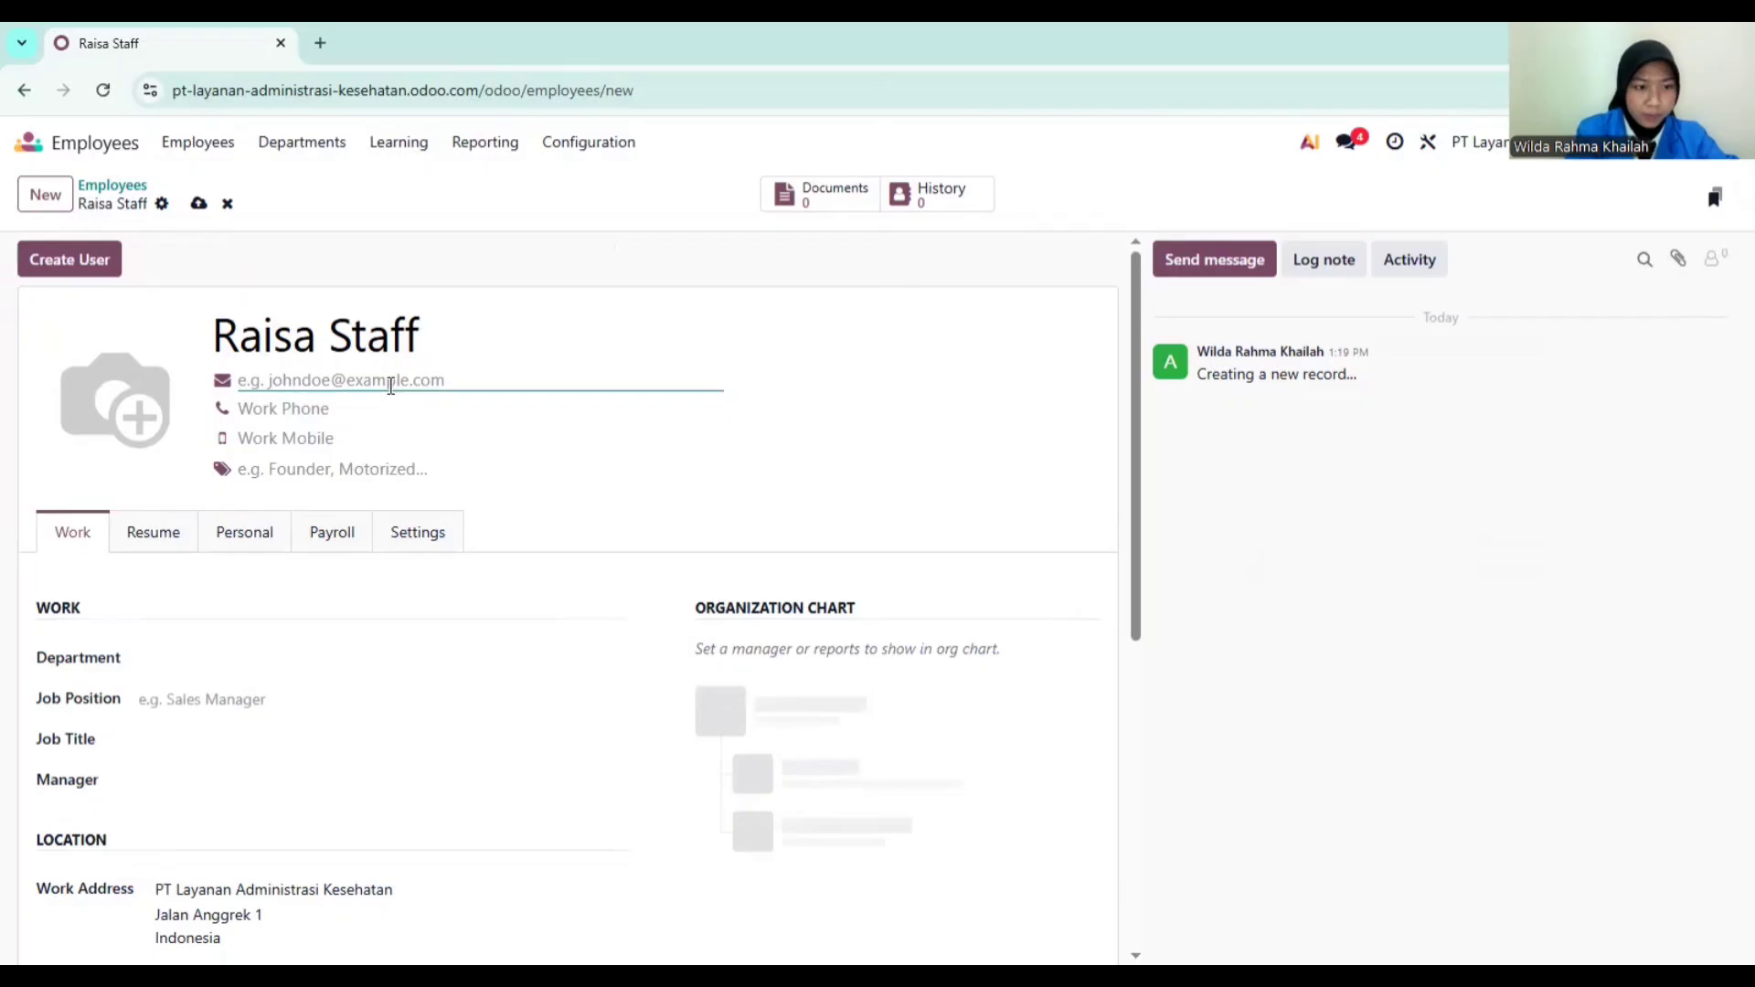
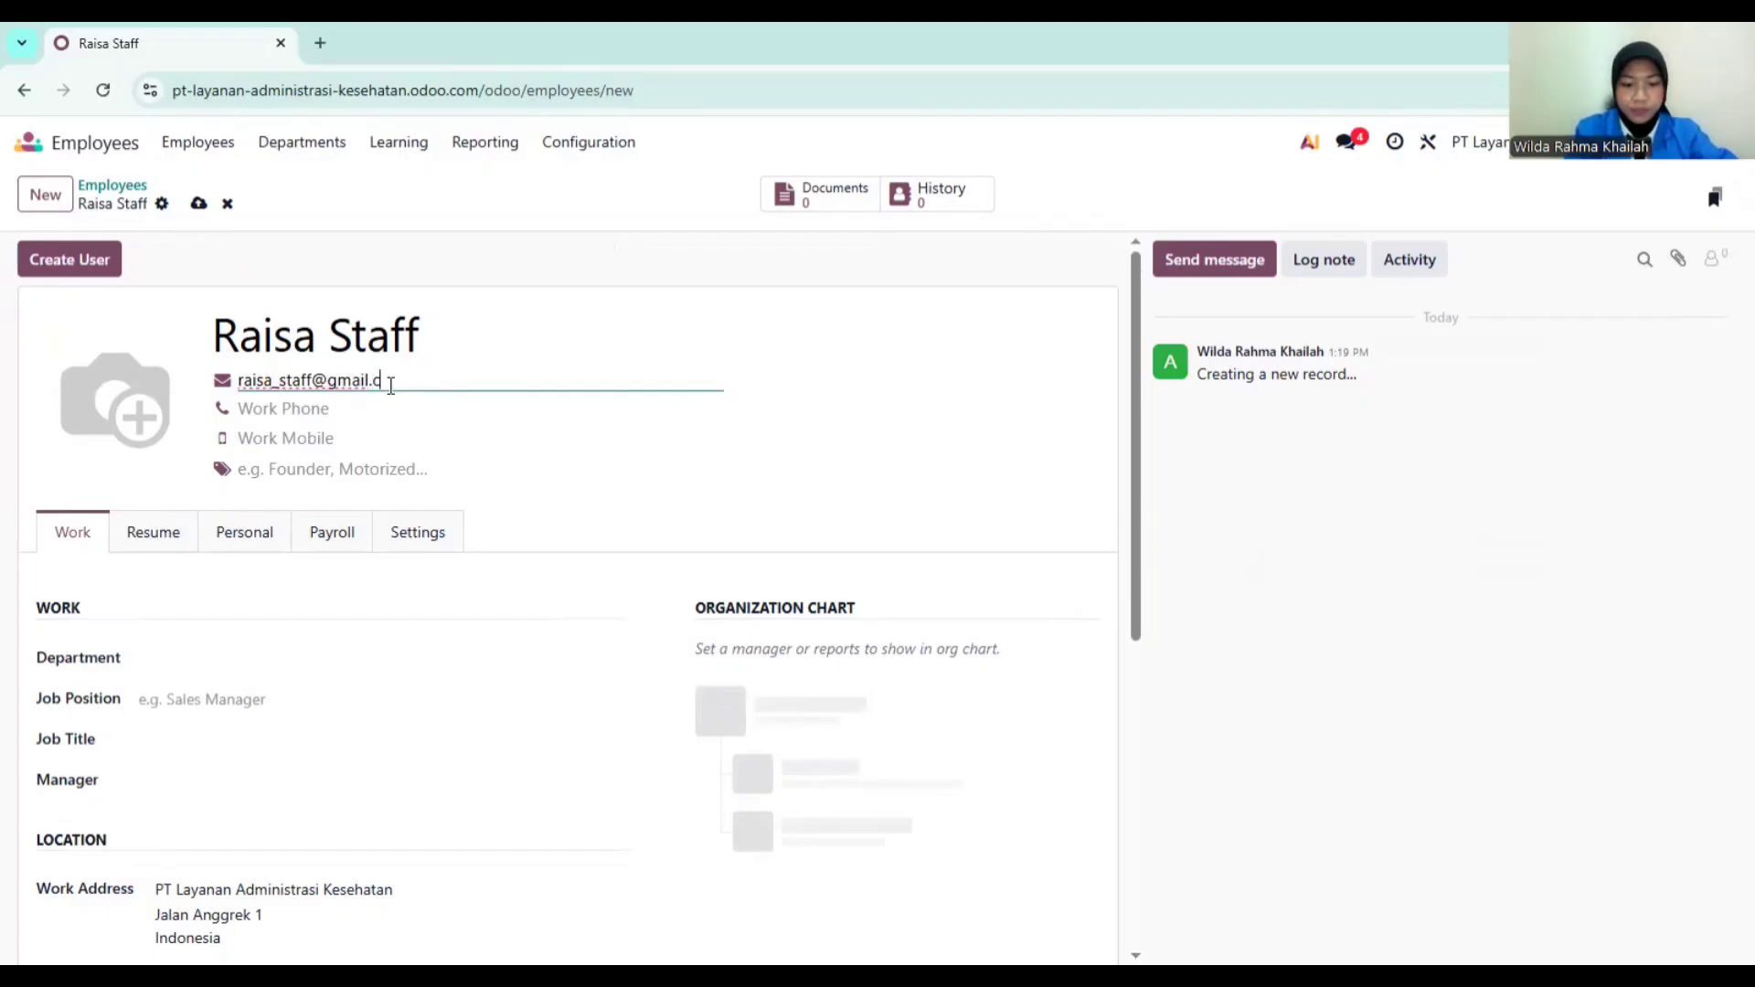
pyautogui.click(353, 402)
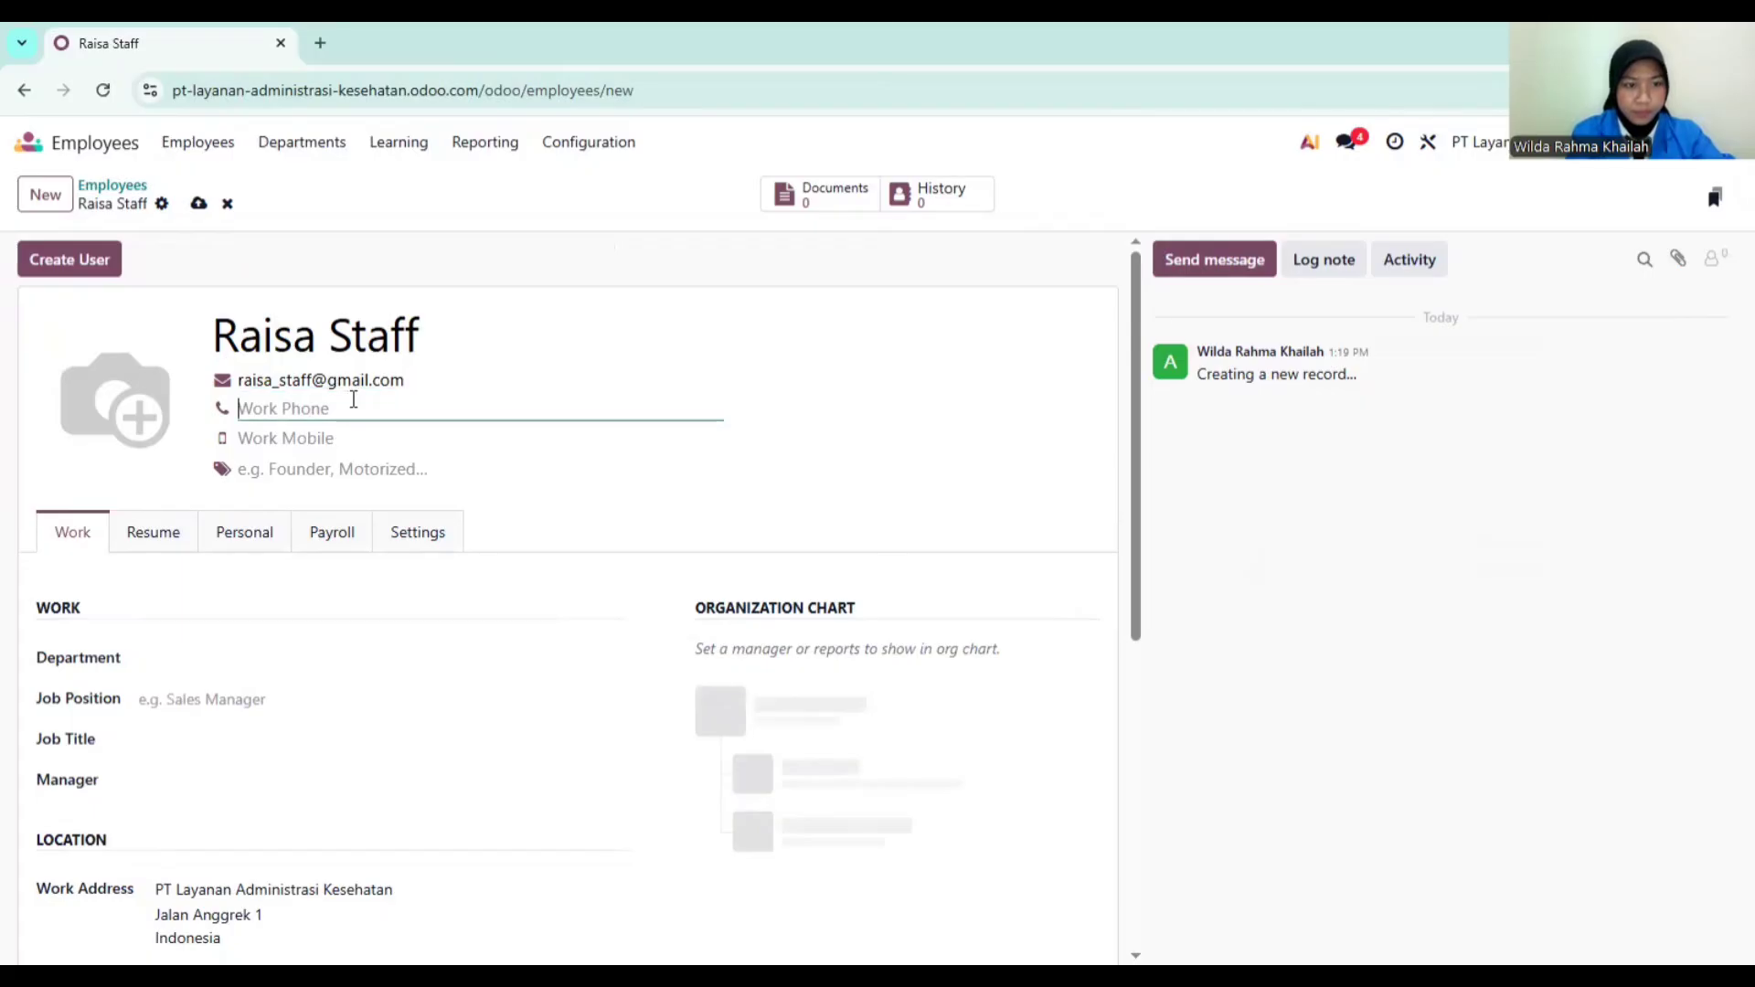
pyautogui.write('08')
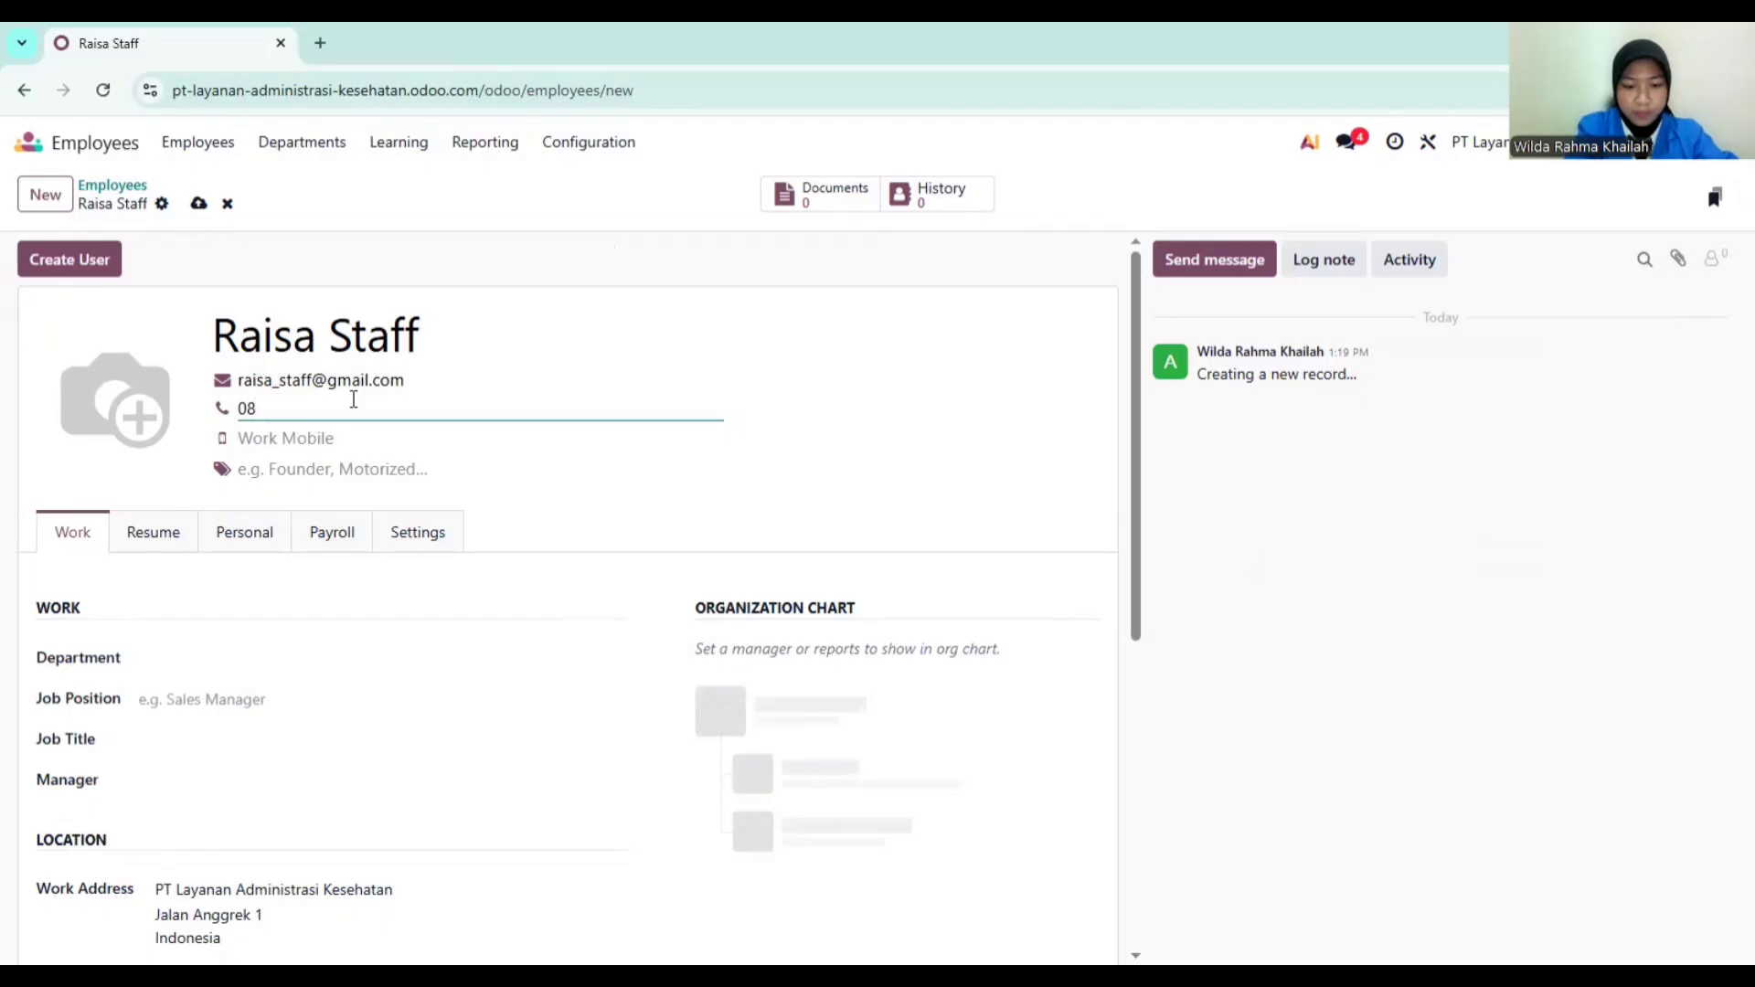
pyautogui.write('567')
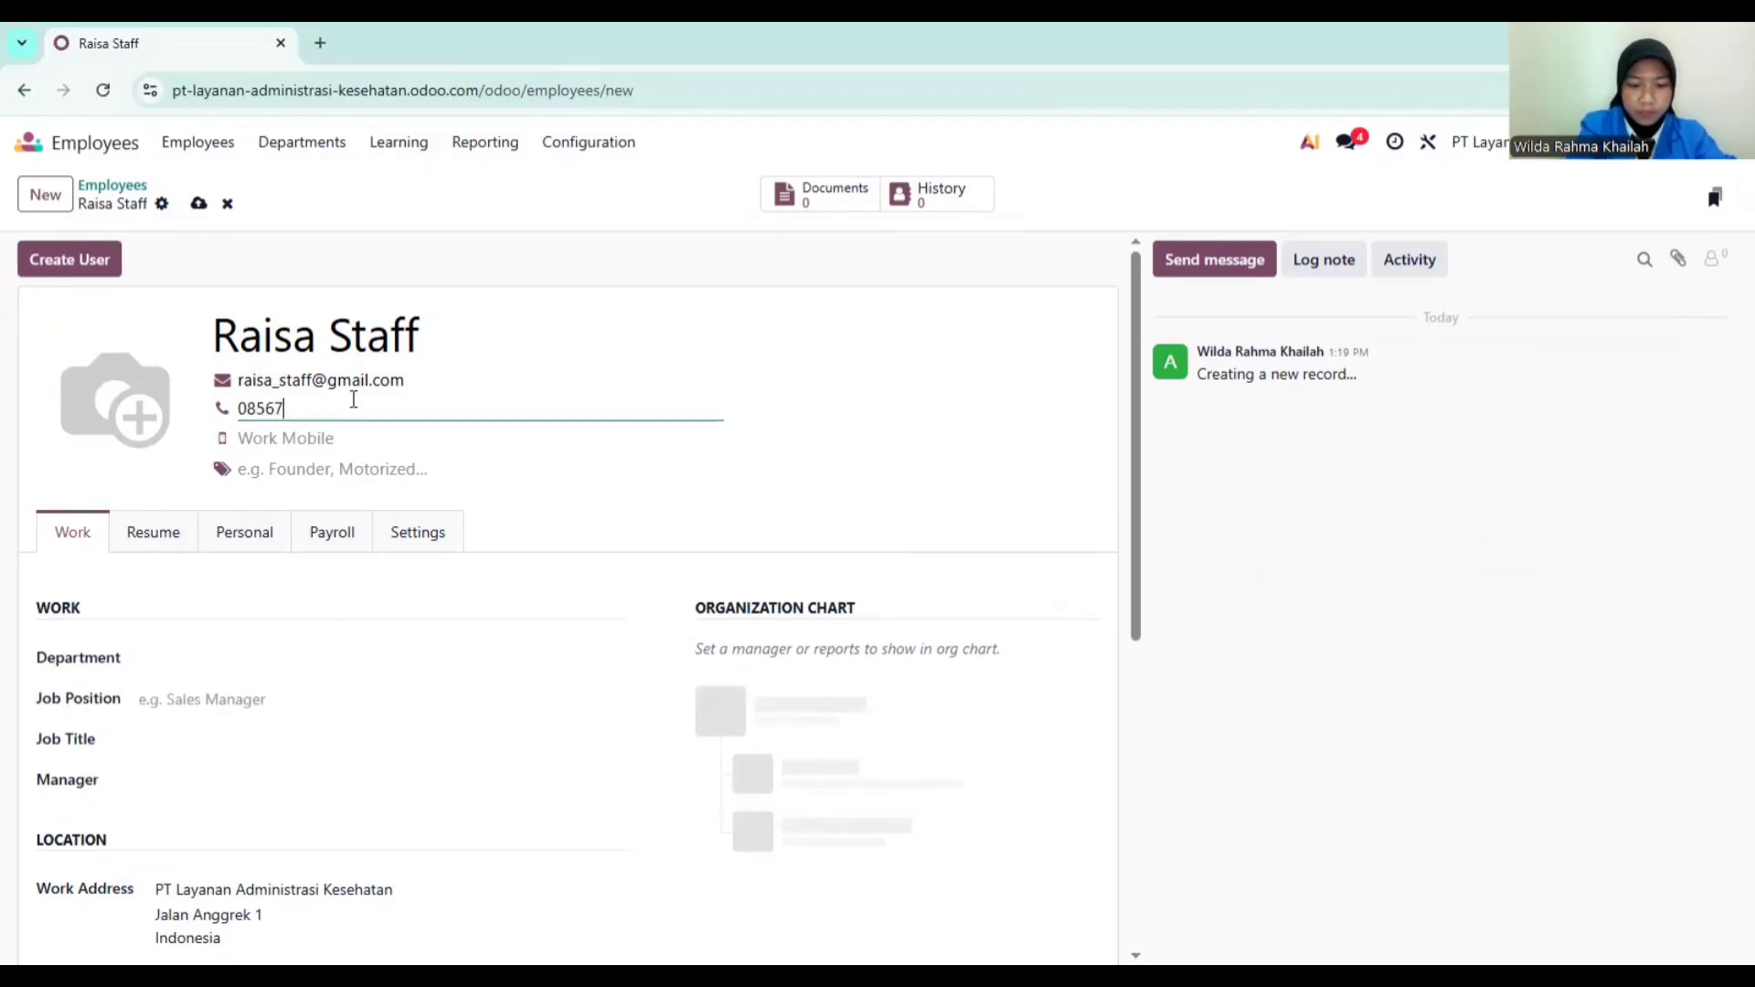
pyautogui.write('8901234')
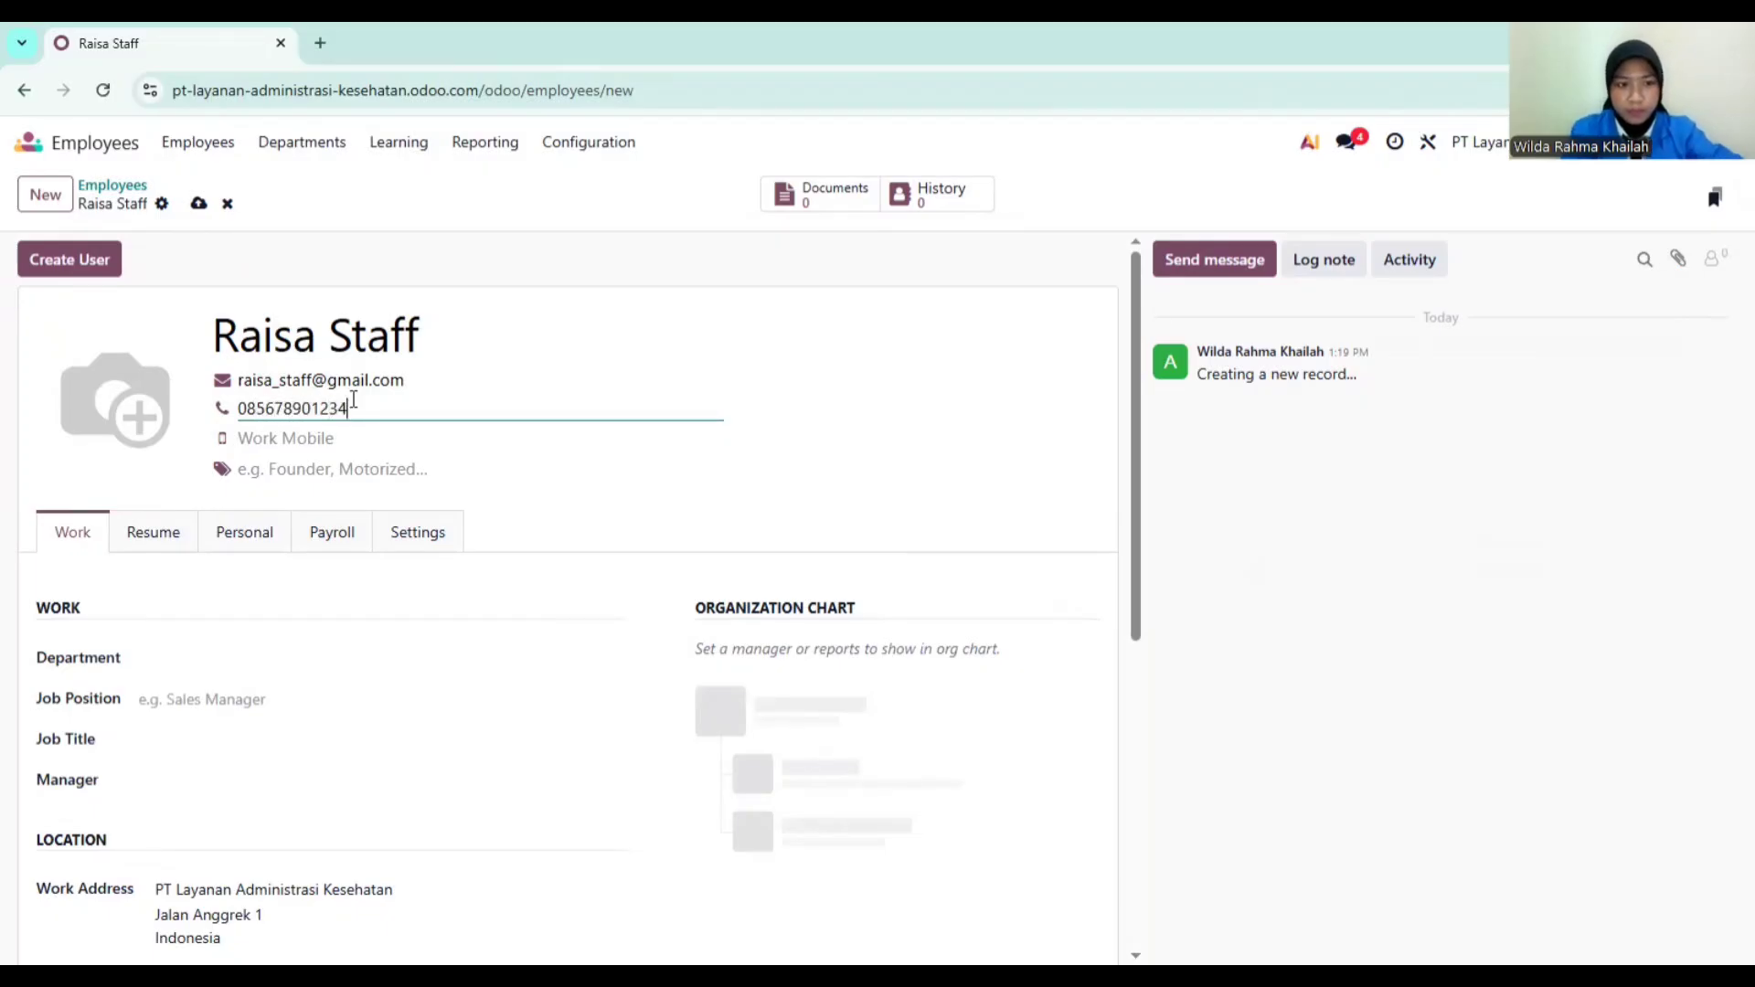
# Step: Set the employee's department to Layanan
pyautogui.click(241, 667)
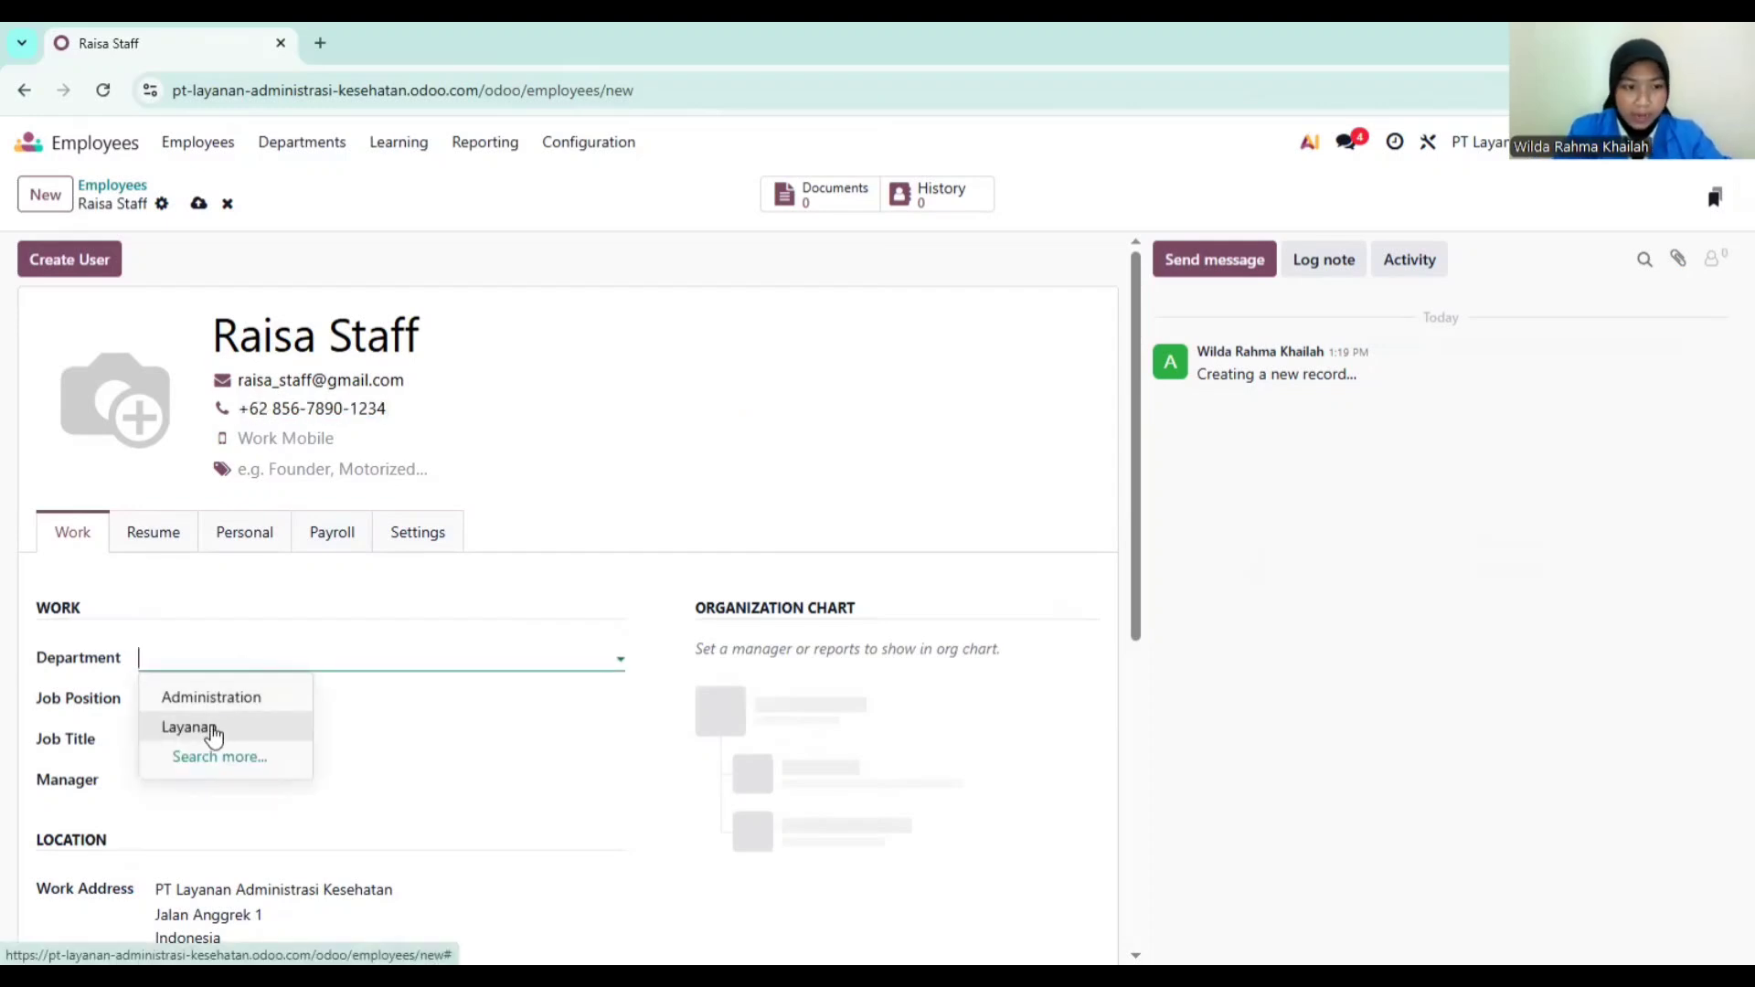
pyautogui.click(212, 730)
pyautogui.click(215, 699)
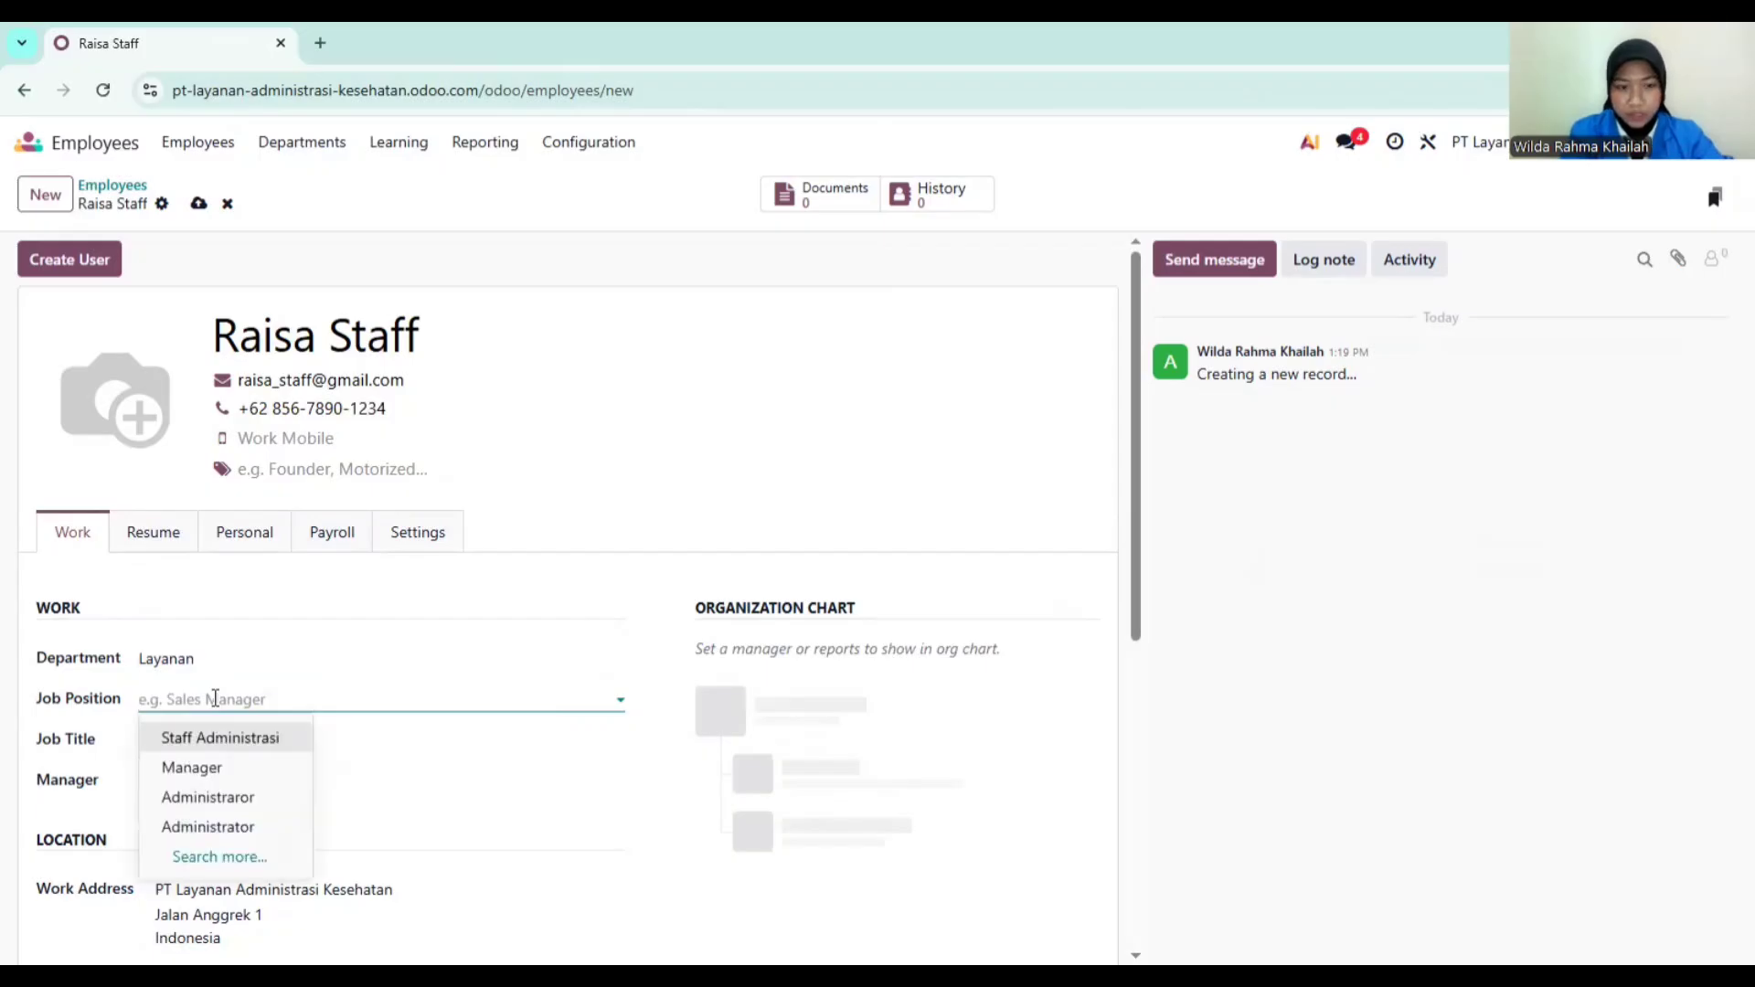
# Step: Give the employee job position Staff Administrasi and the administrator as manager, then save
pyautogui.click(215, 738)
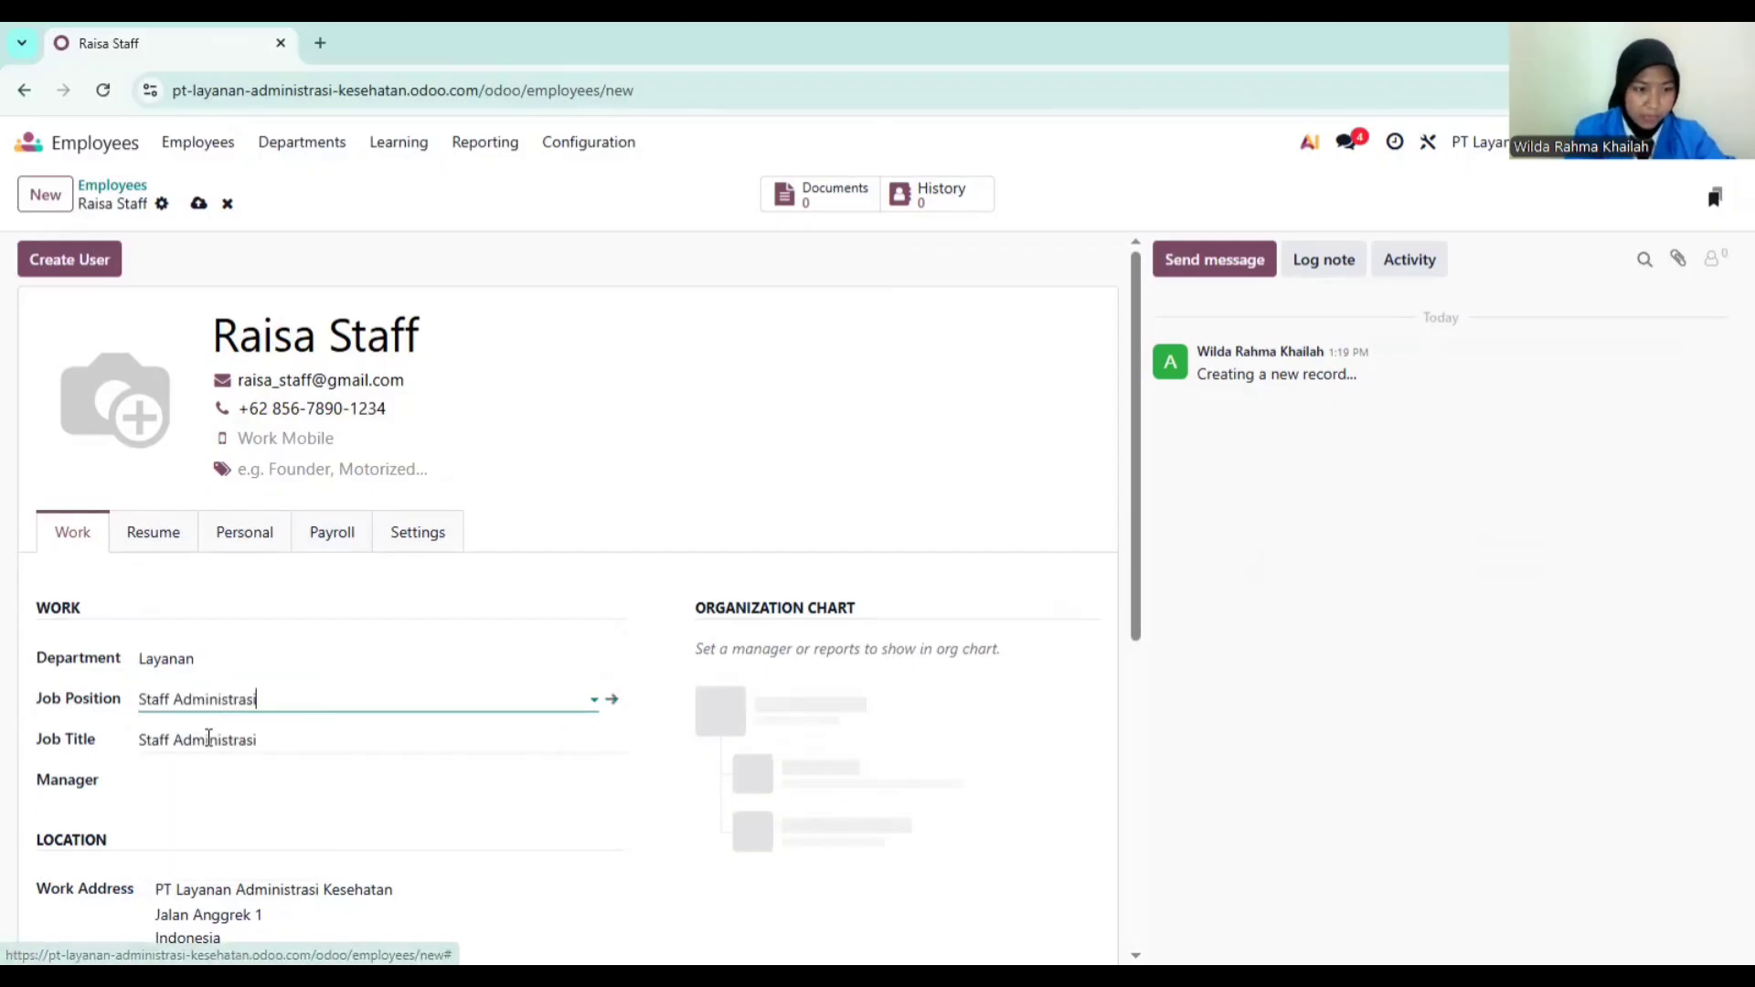
pyautogui.scroll(-2, 228, 774)
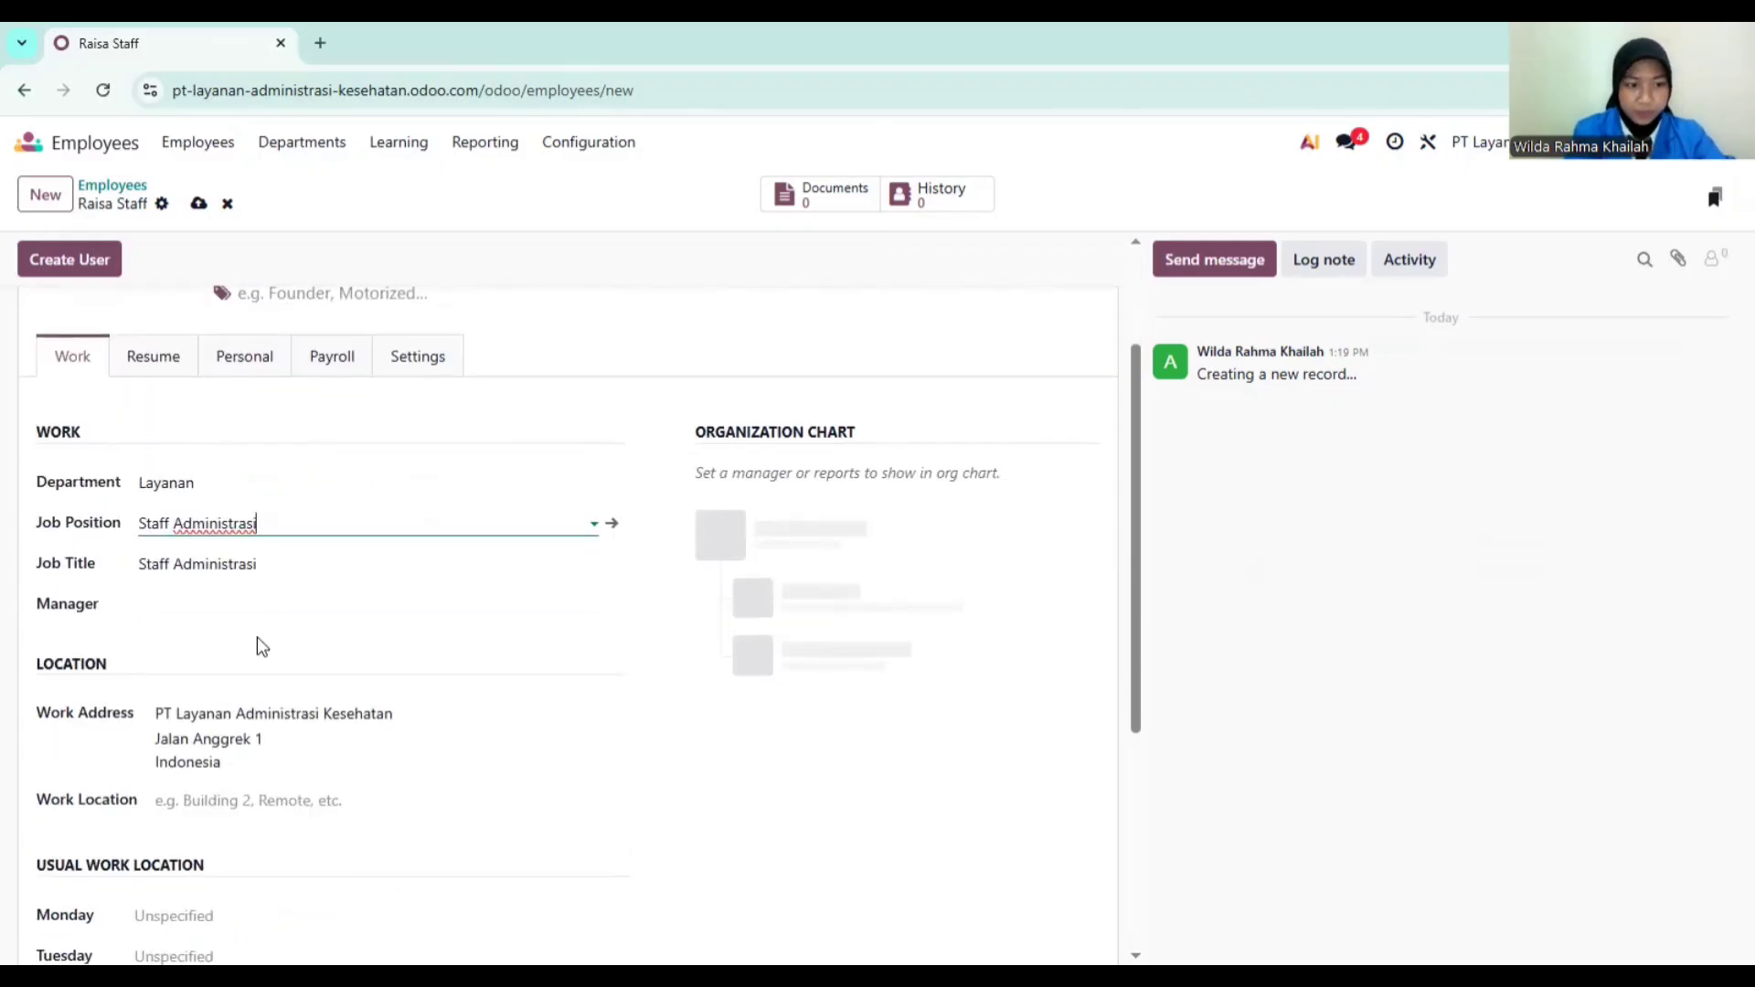
pyautogui.click(268, 603)
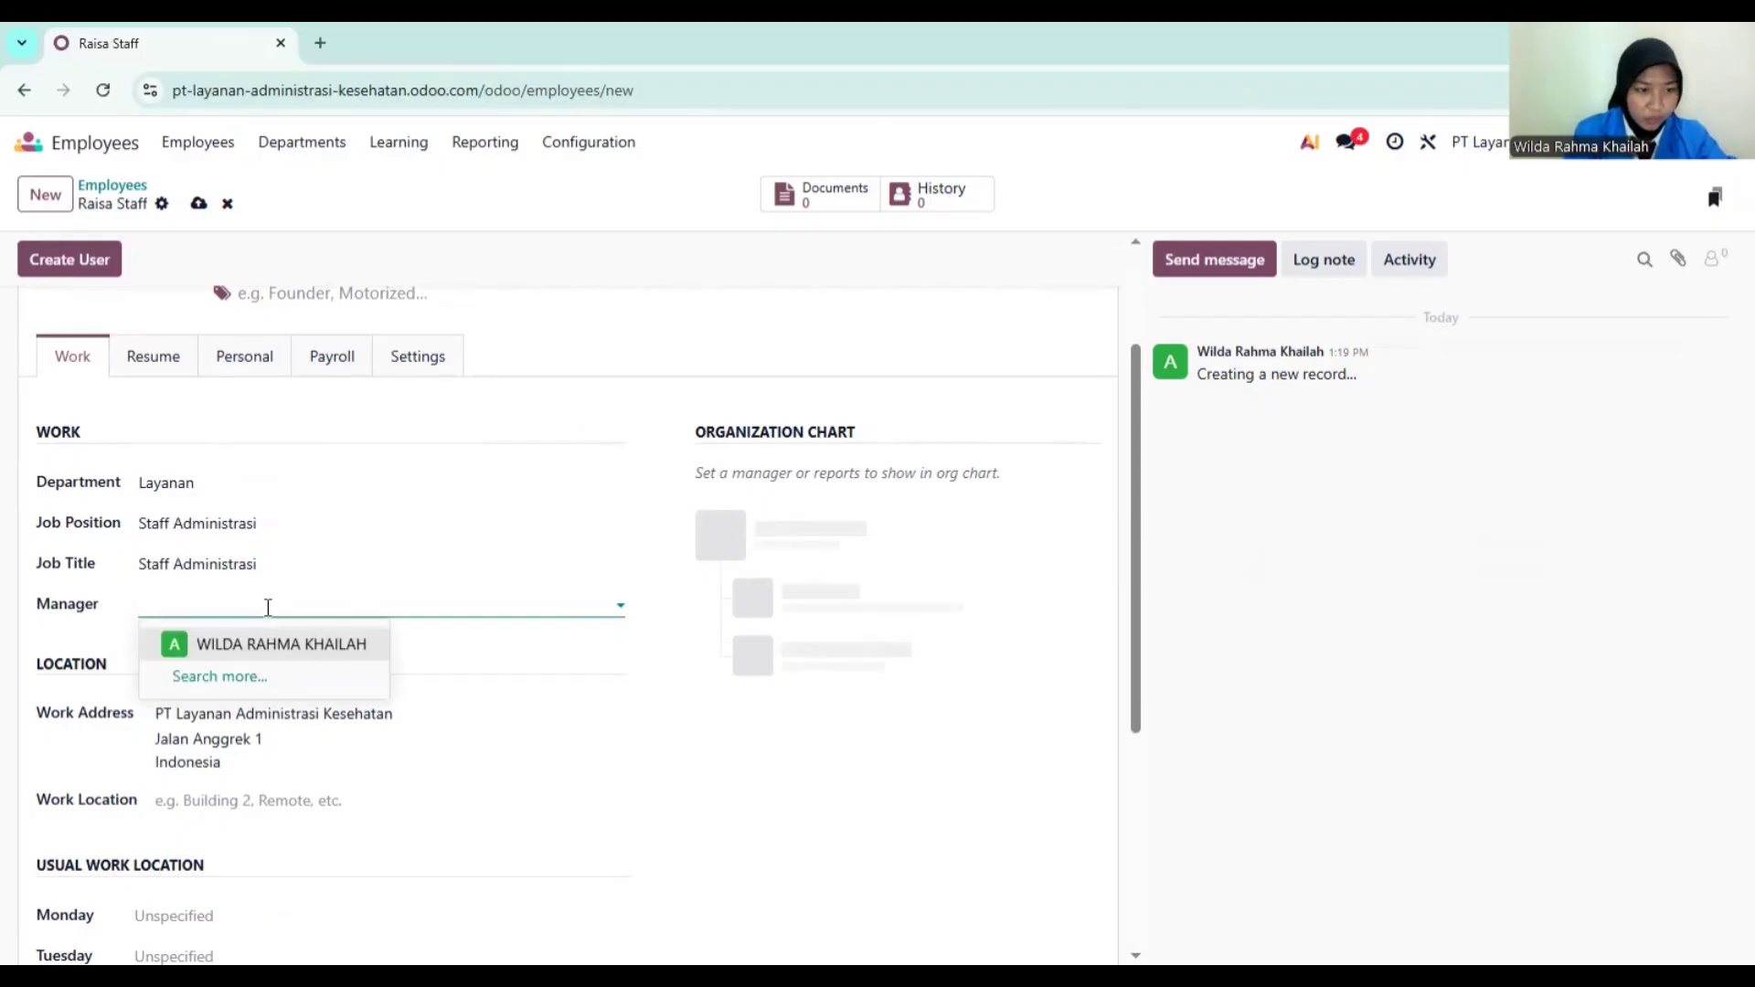
pyautogui.click(253, 646)
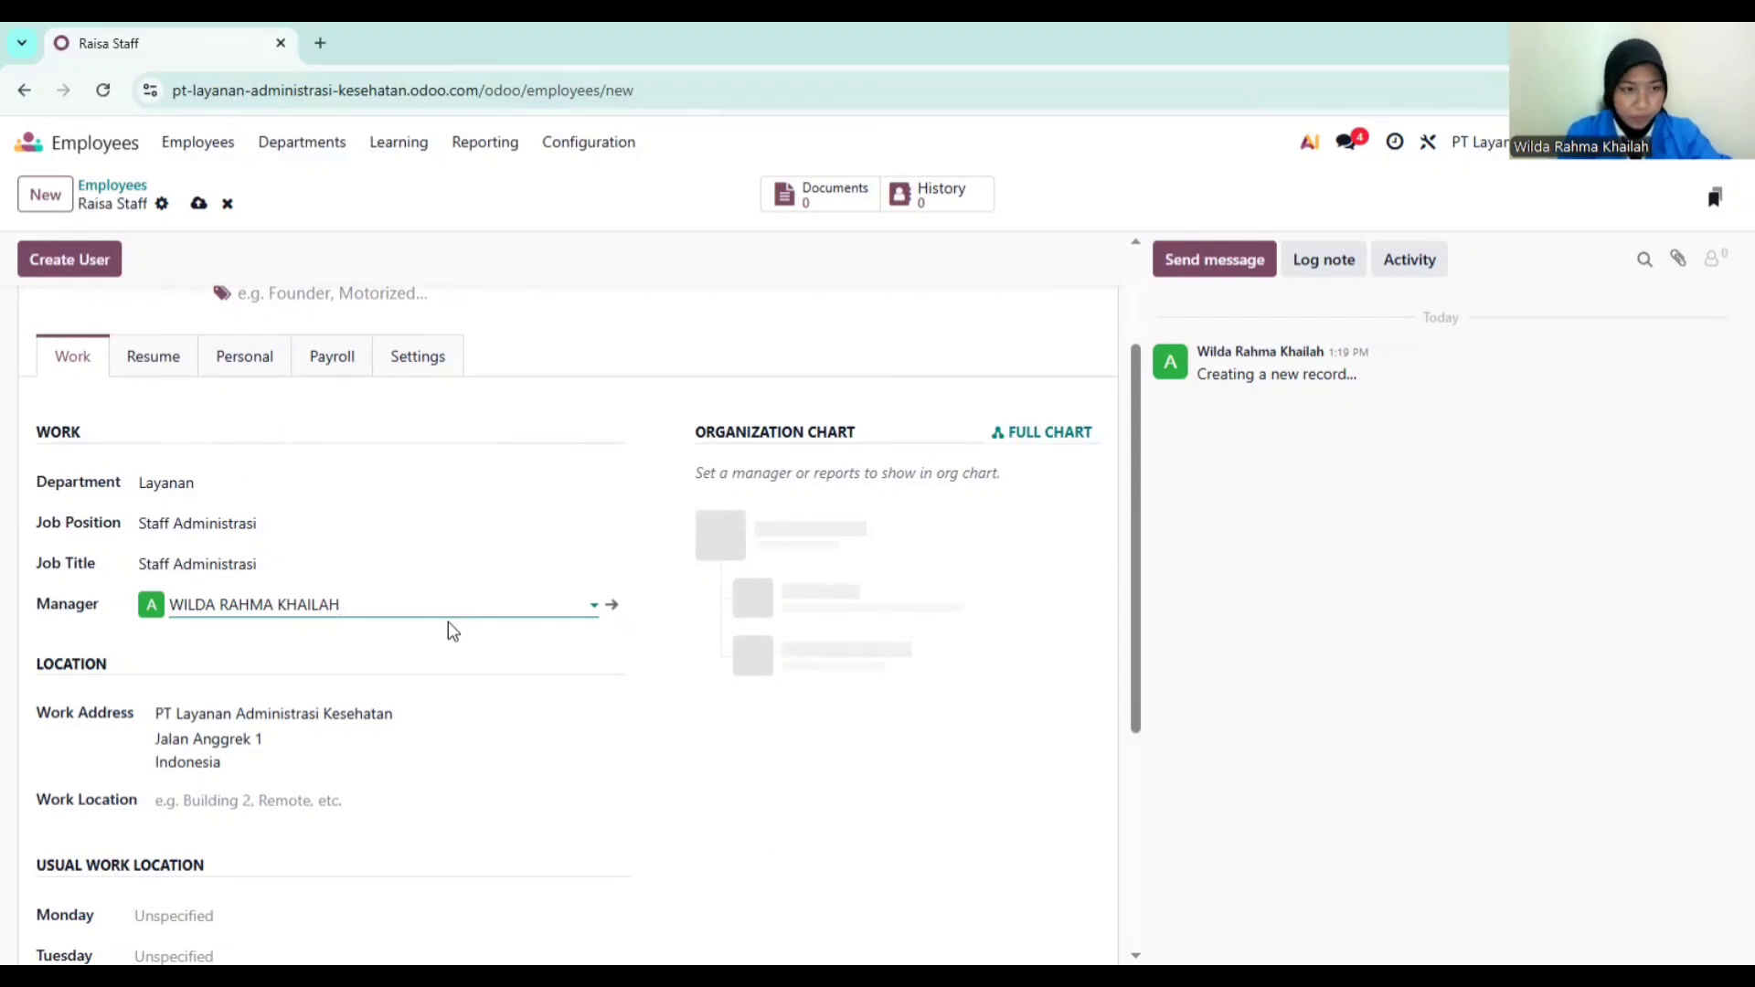
pyautogui.click(344, 364)
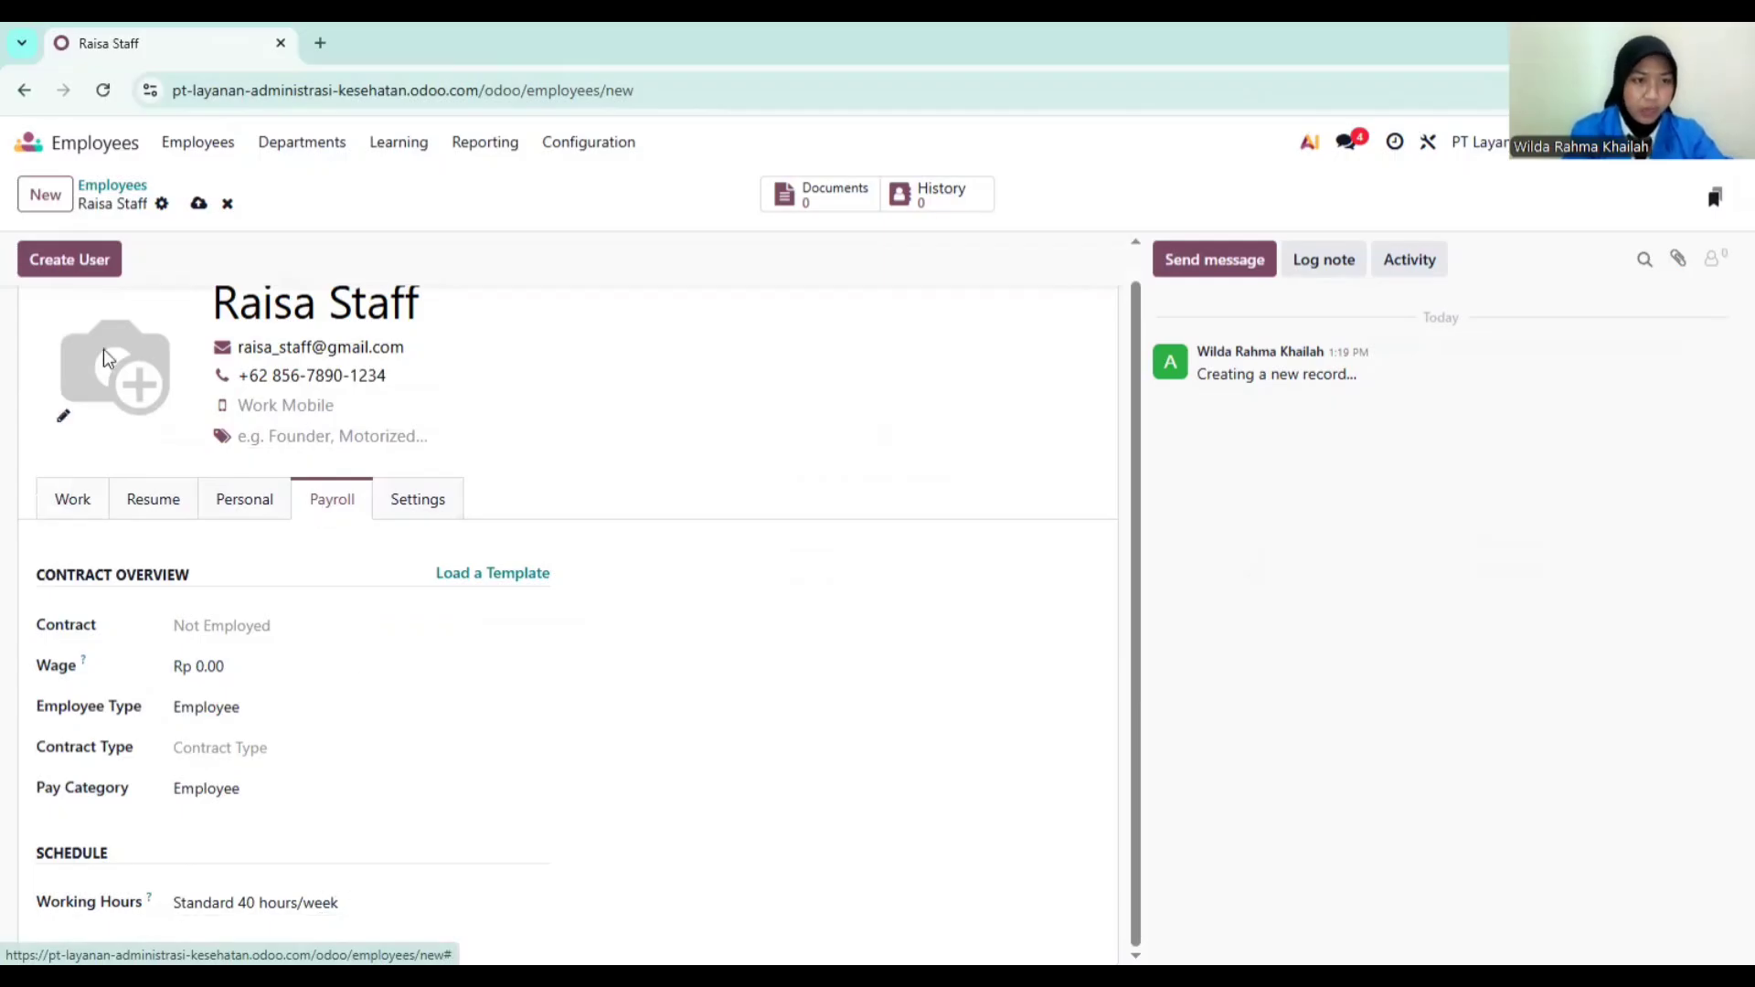
pyautogui.click(199, 203)
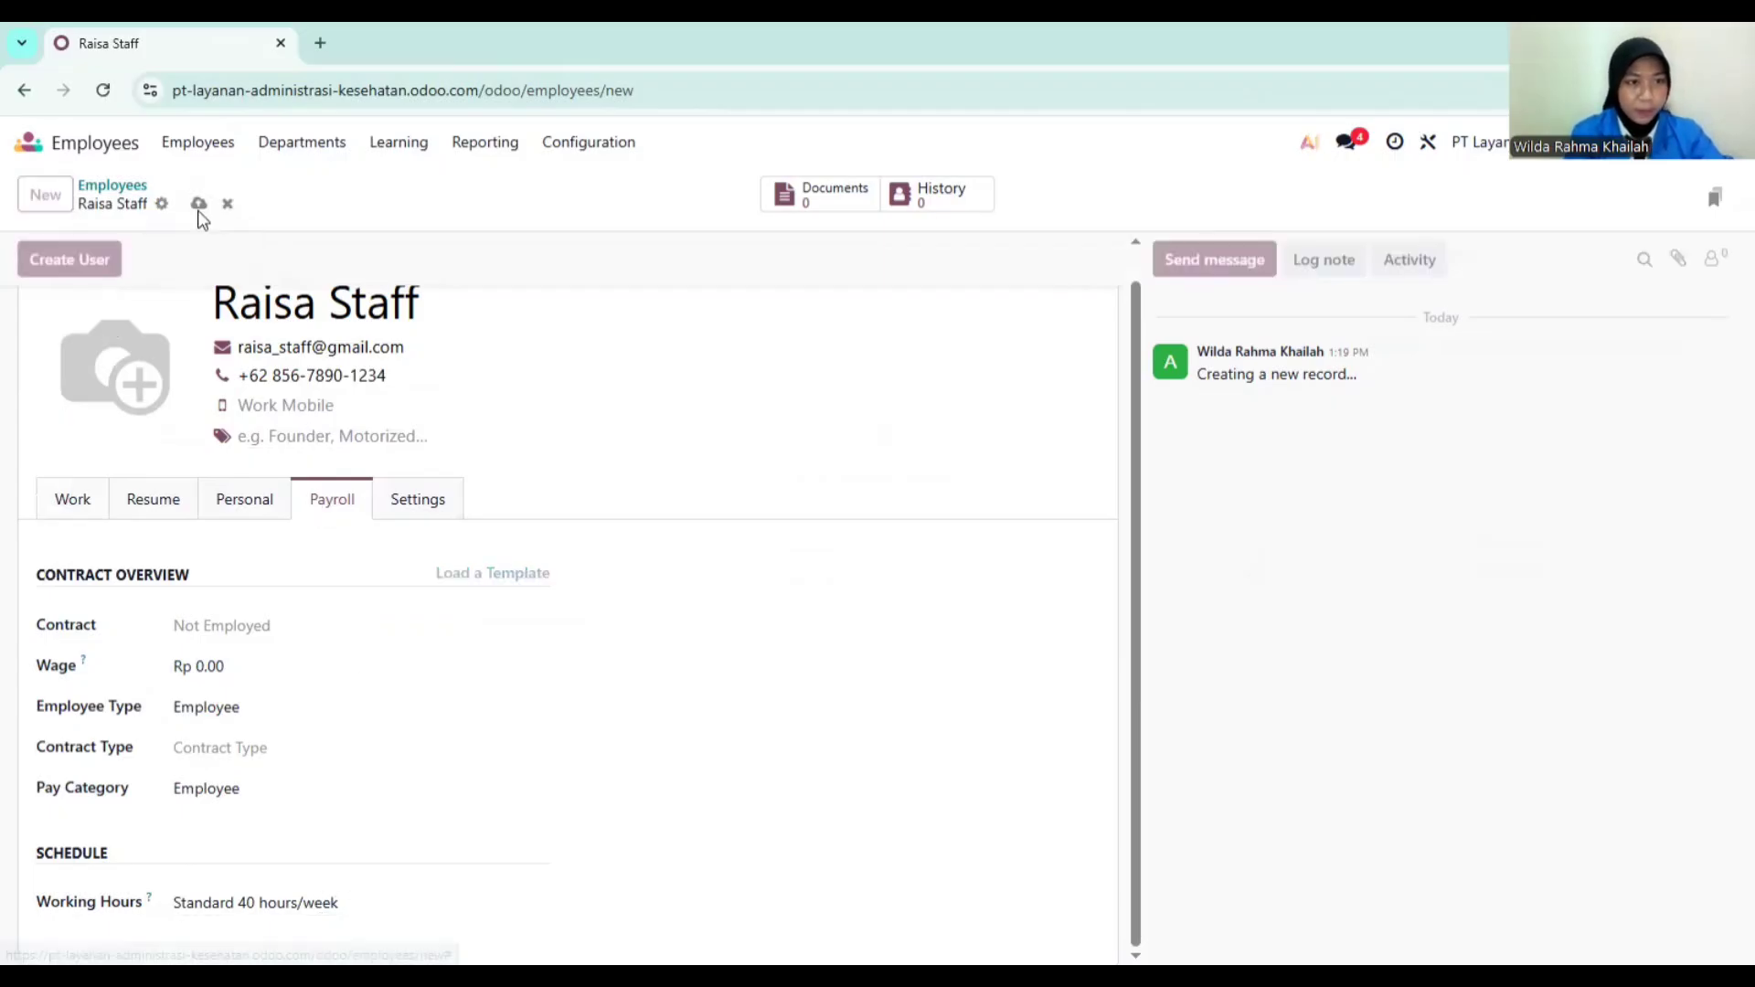
# Step: Leave Employees for the Timesheets app and filter the grid to My Timesheets
pyautogui.click(136, 189)
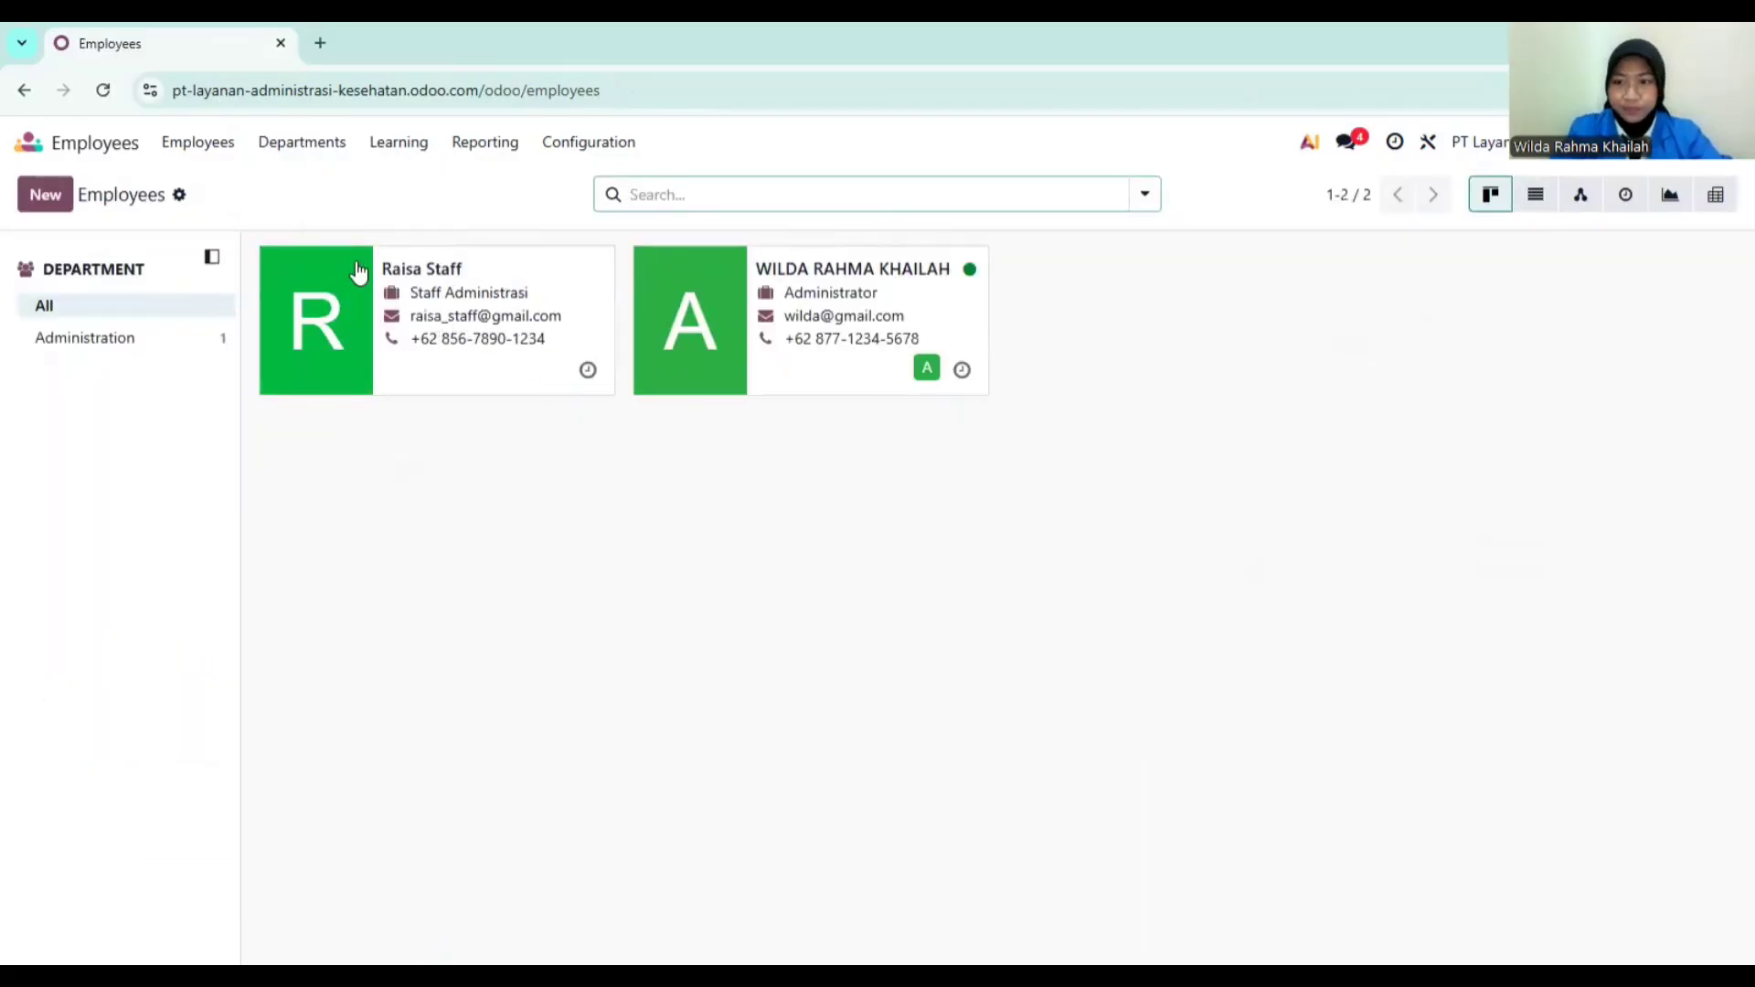
pyautogui.moveTo(358, 271)
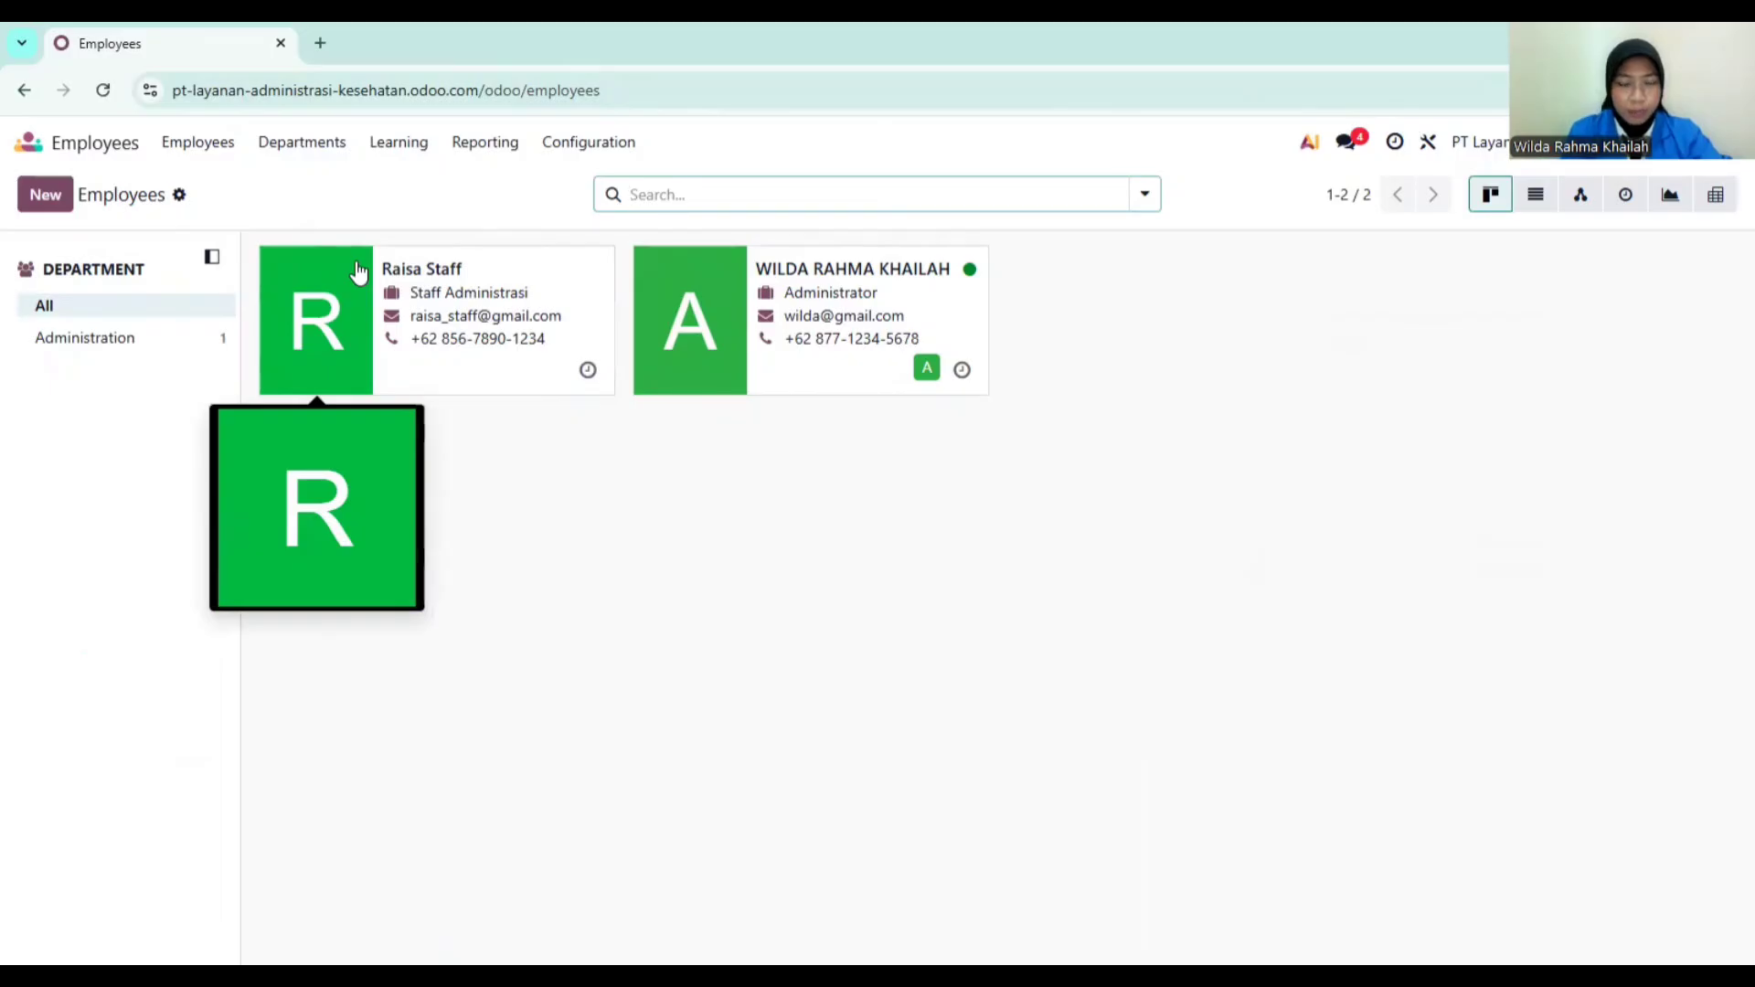
pyautogui.click(30, 144)
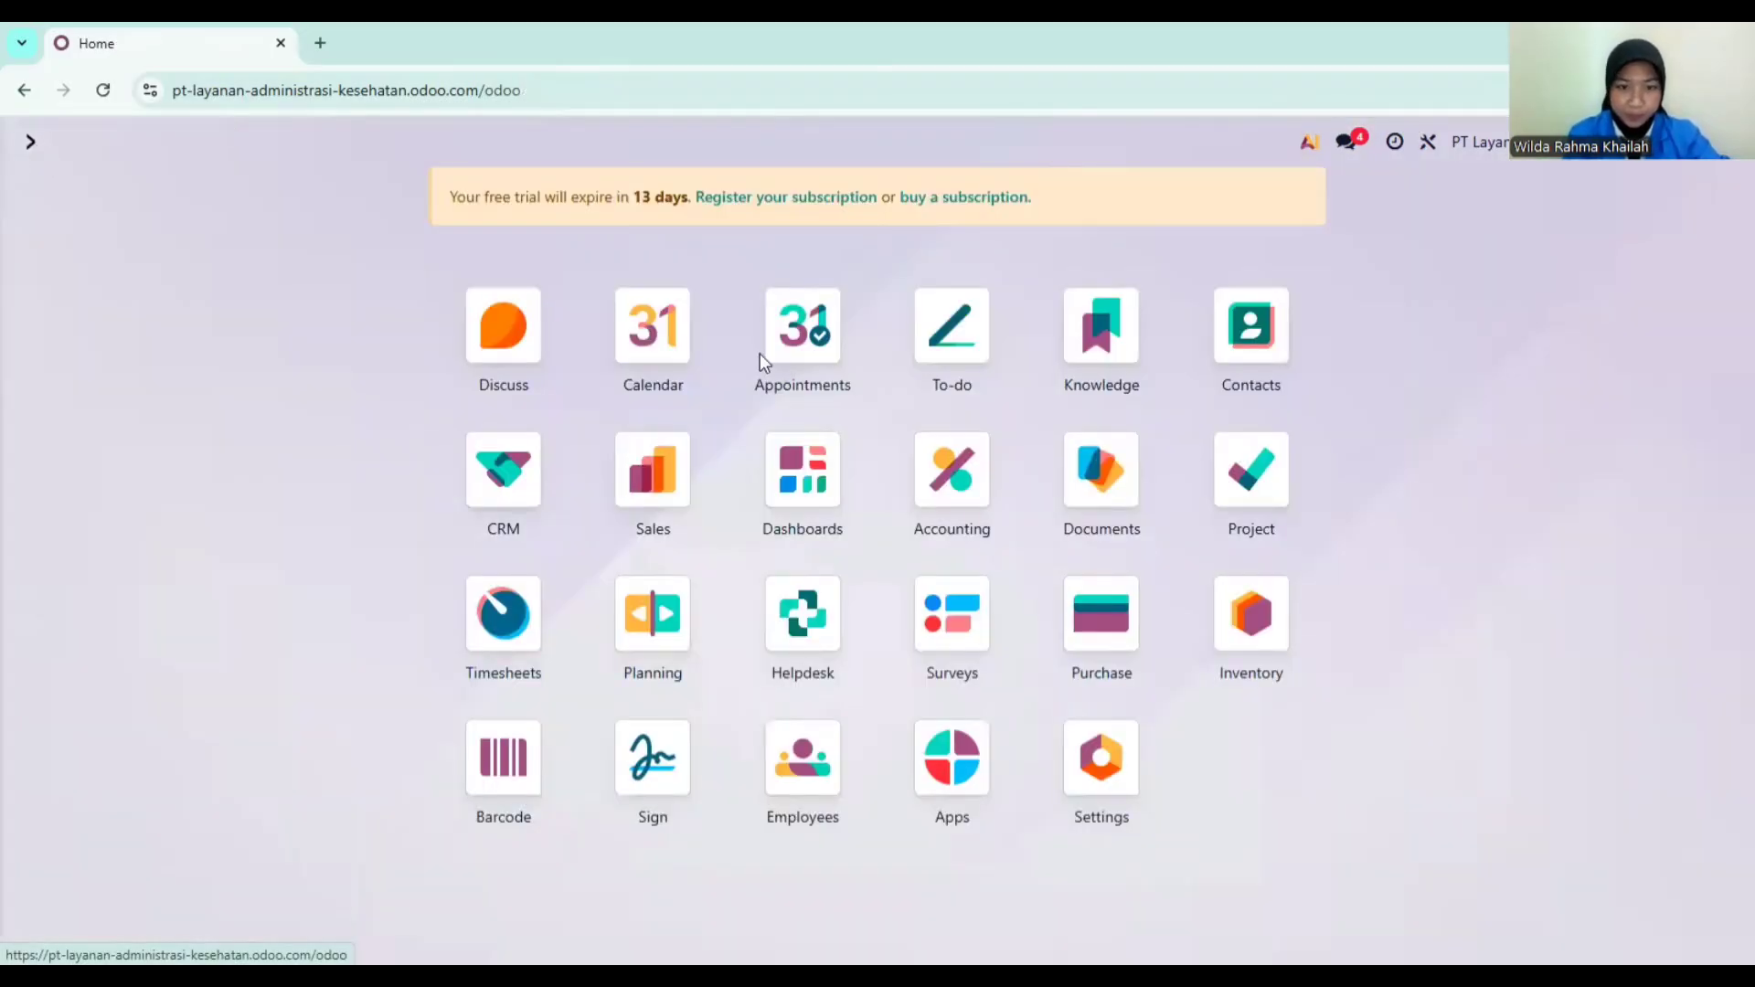
pyautogui.click(503, 614)
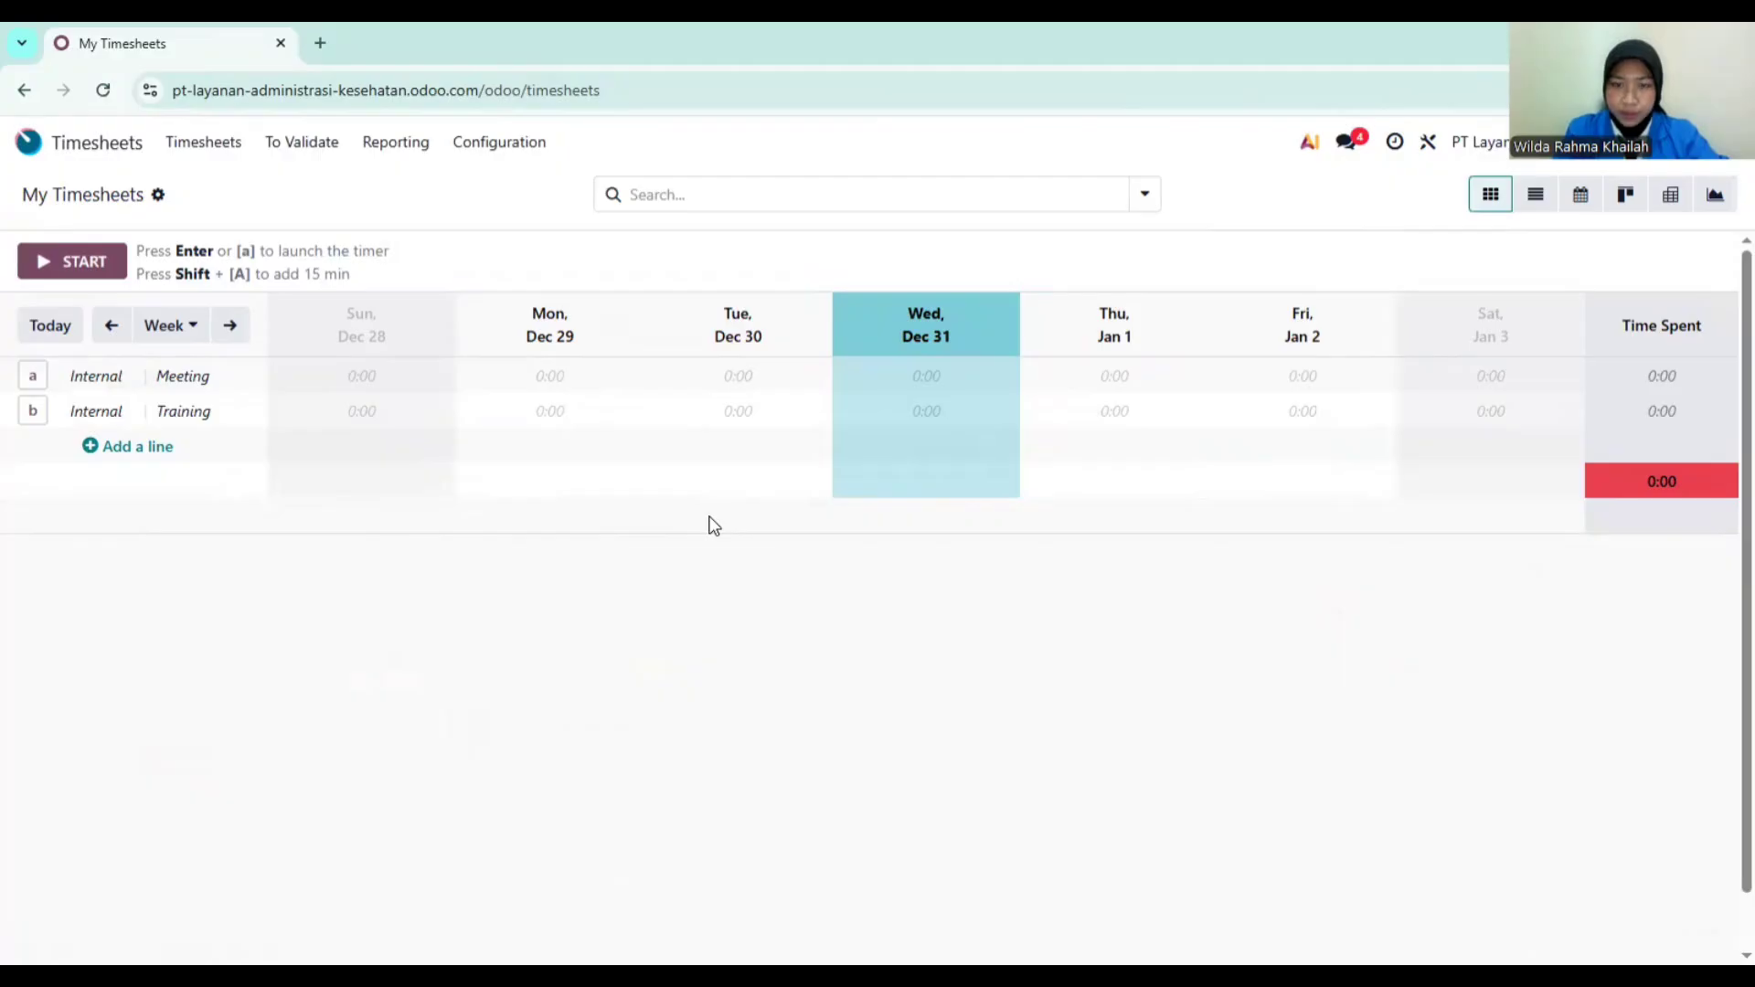
pyautogui.click(218, 144)
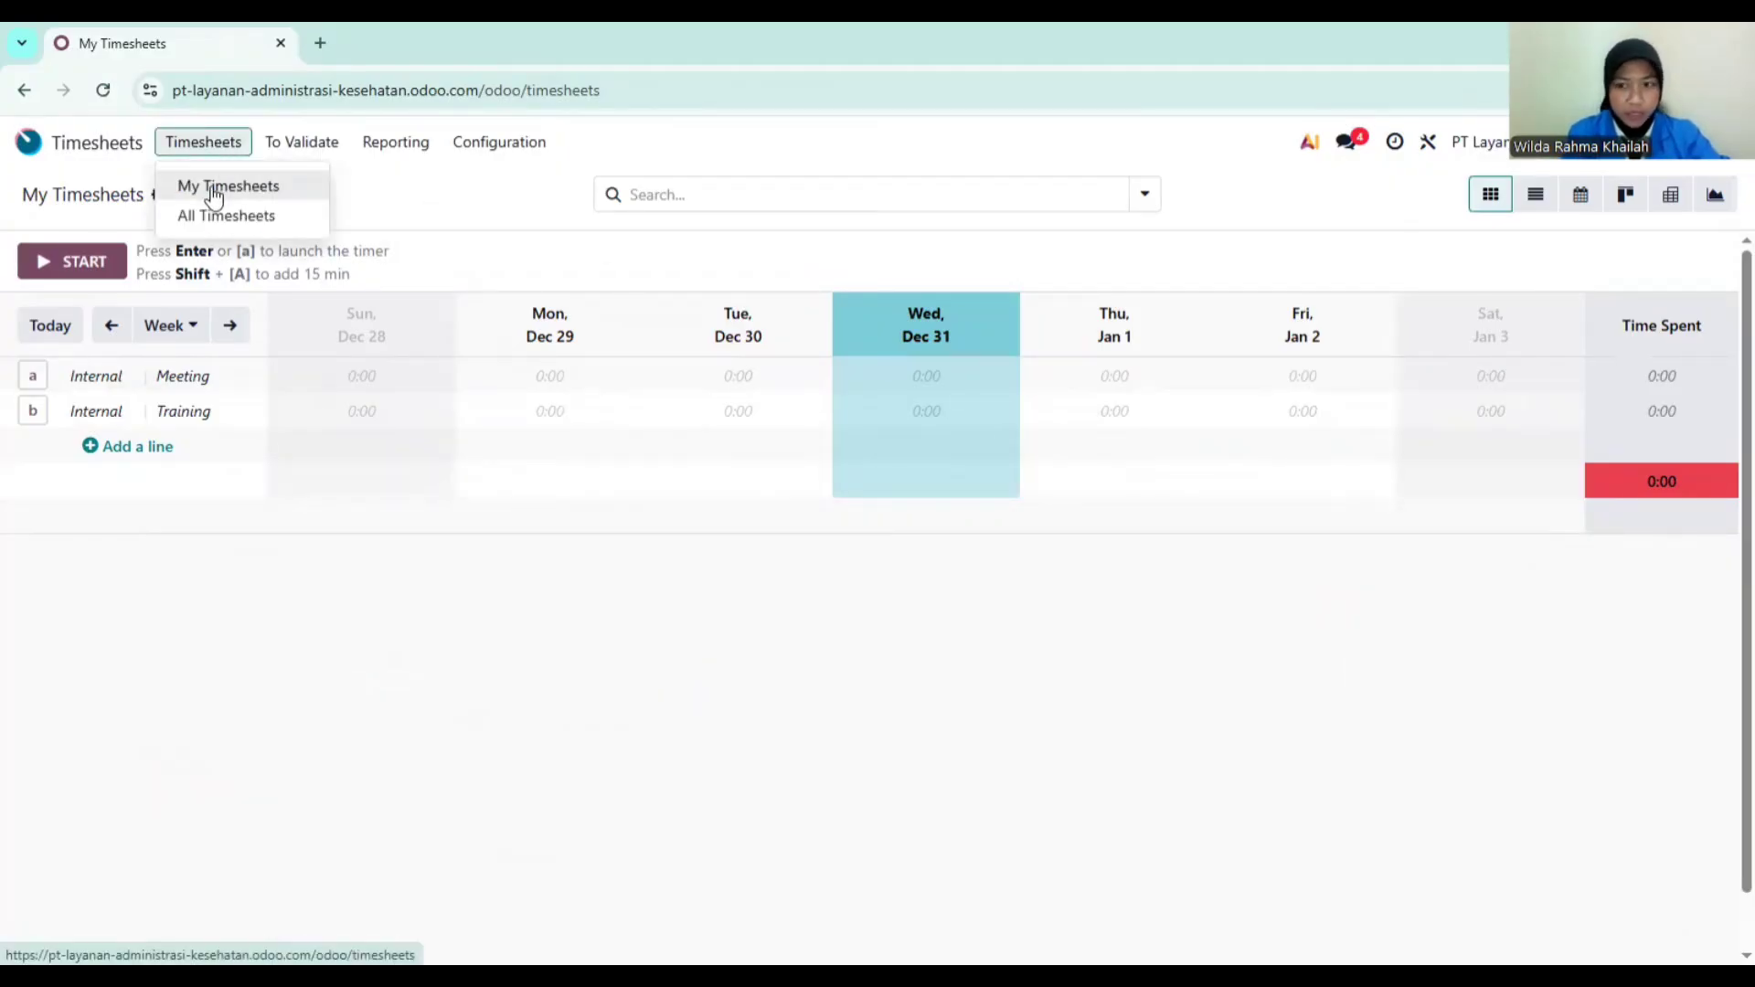
pyautogui.click(213, 190)
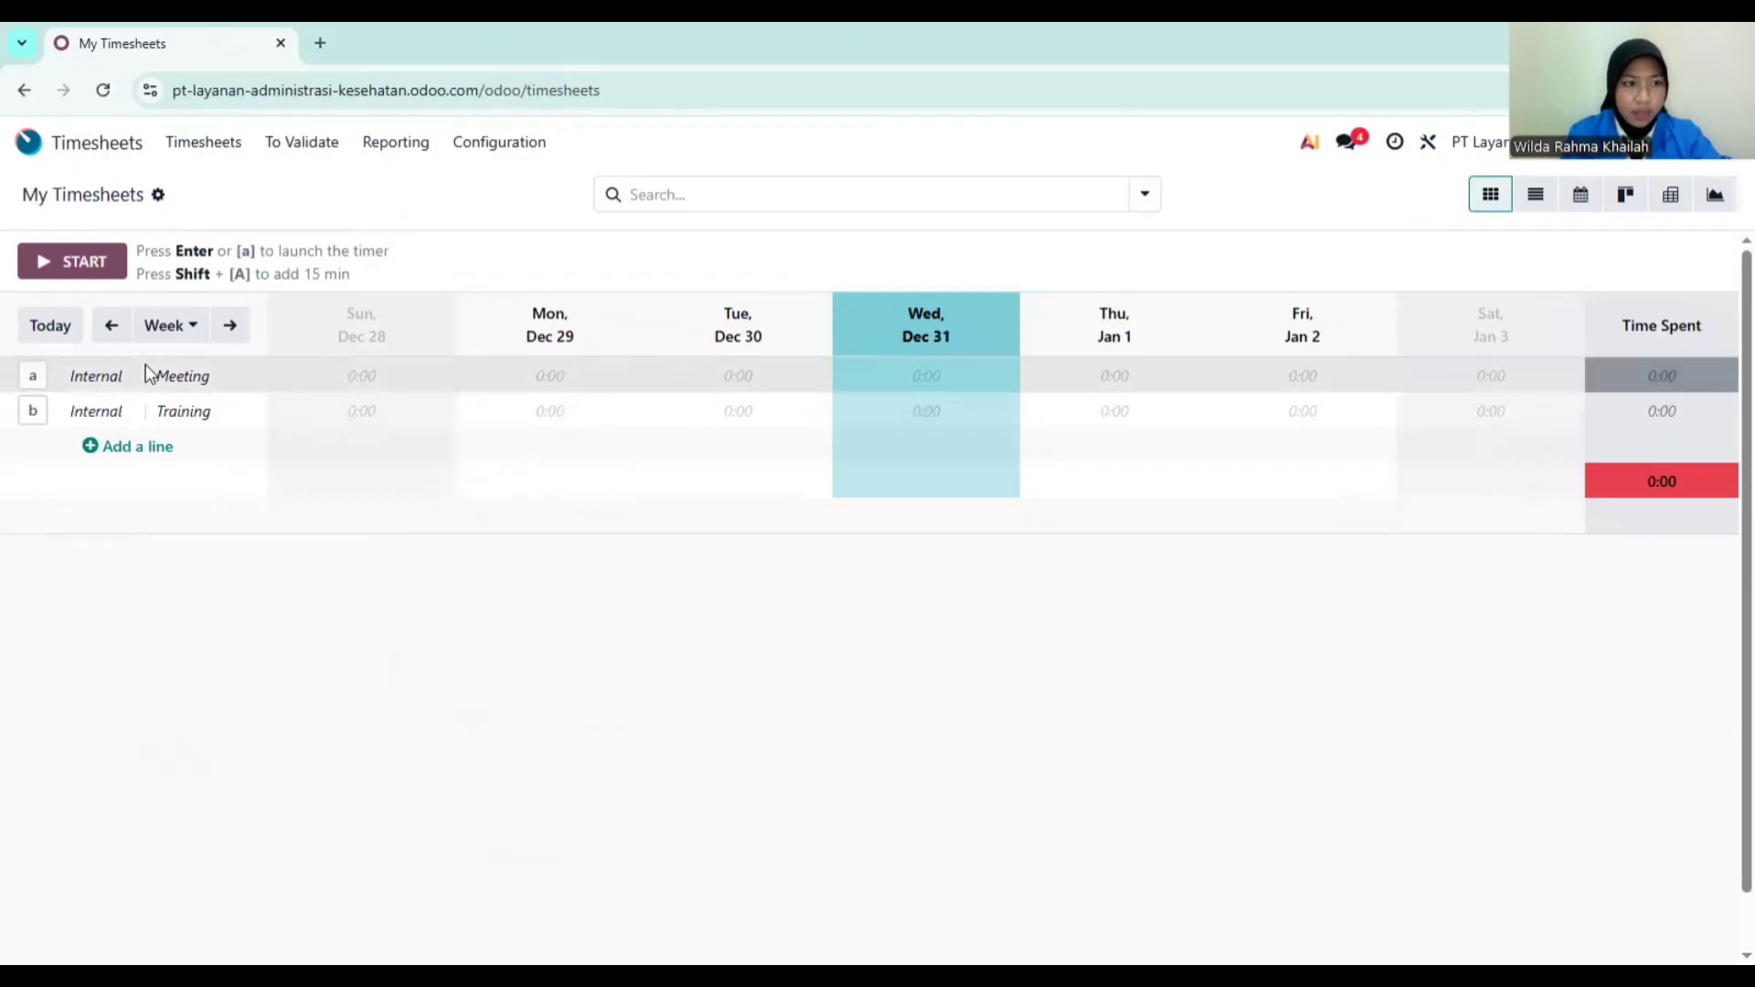
# Step: Start a new timesheet line and create the project Layanan Administrasi PT Klien Sejahtera
pyautogui.click(131, 448)
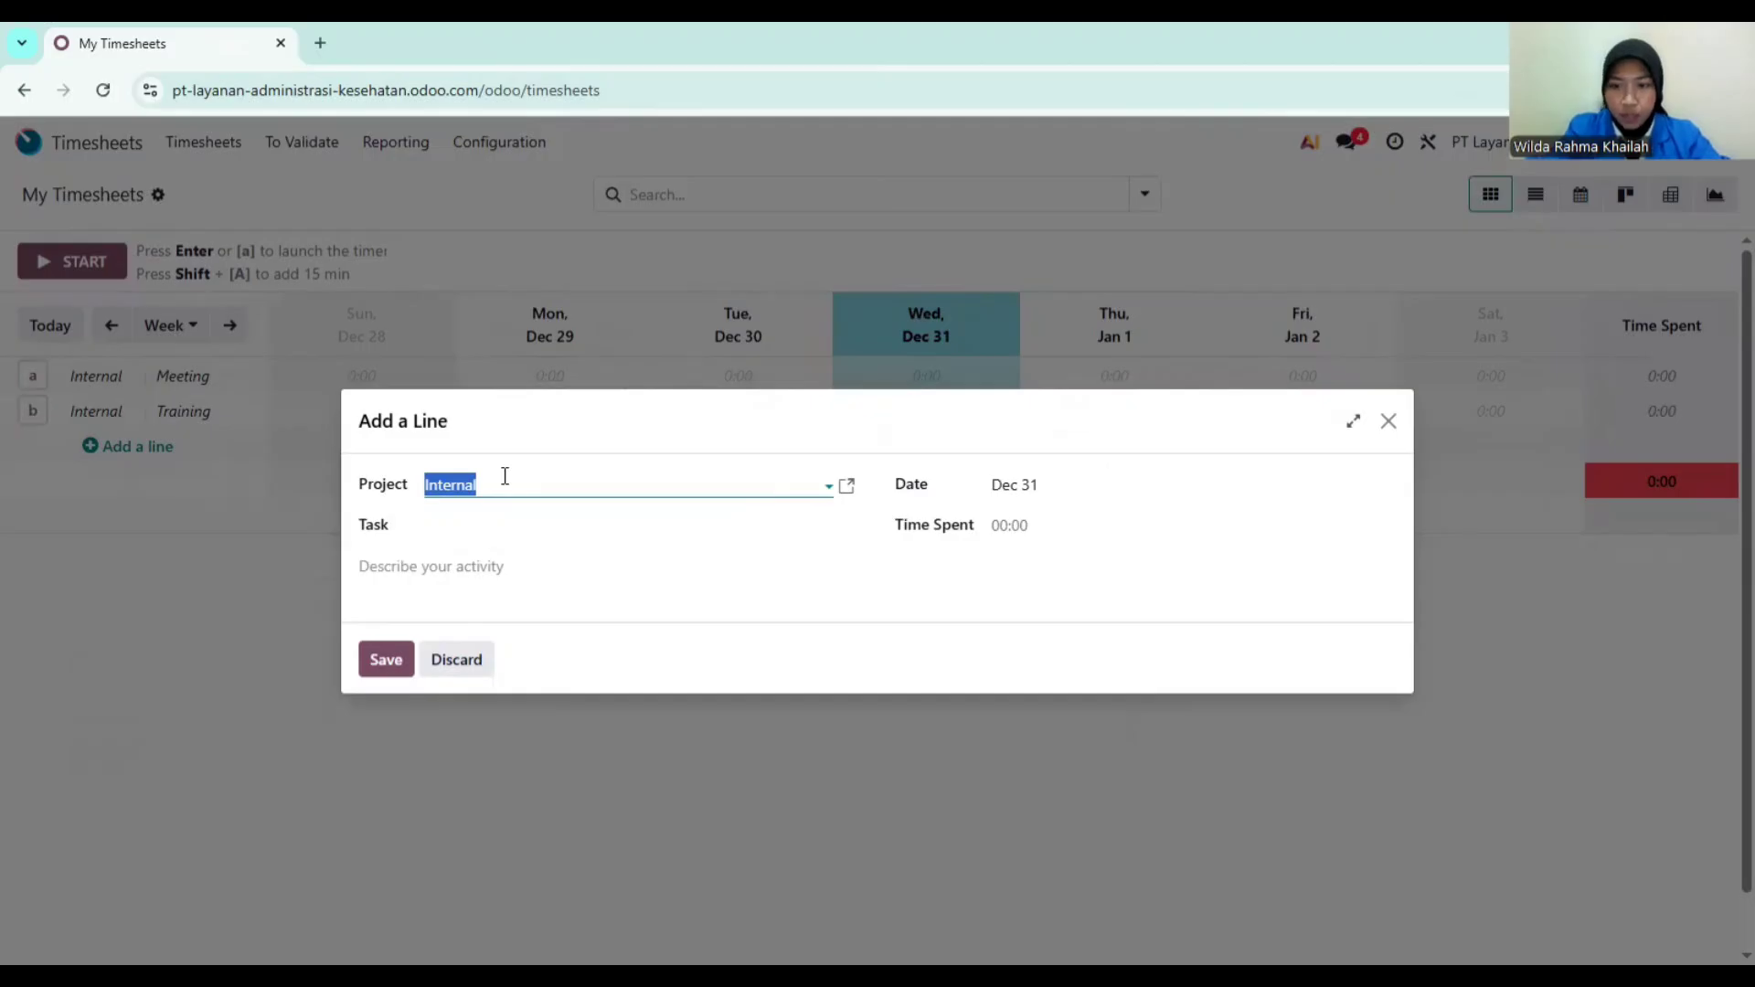
pyautogui.write('Layanan ')
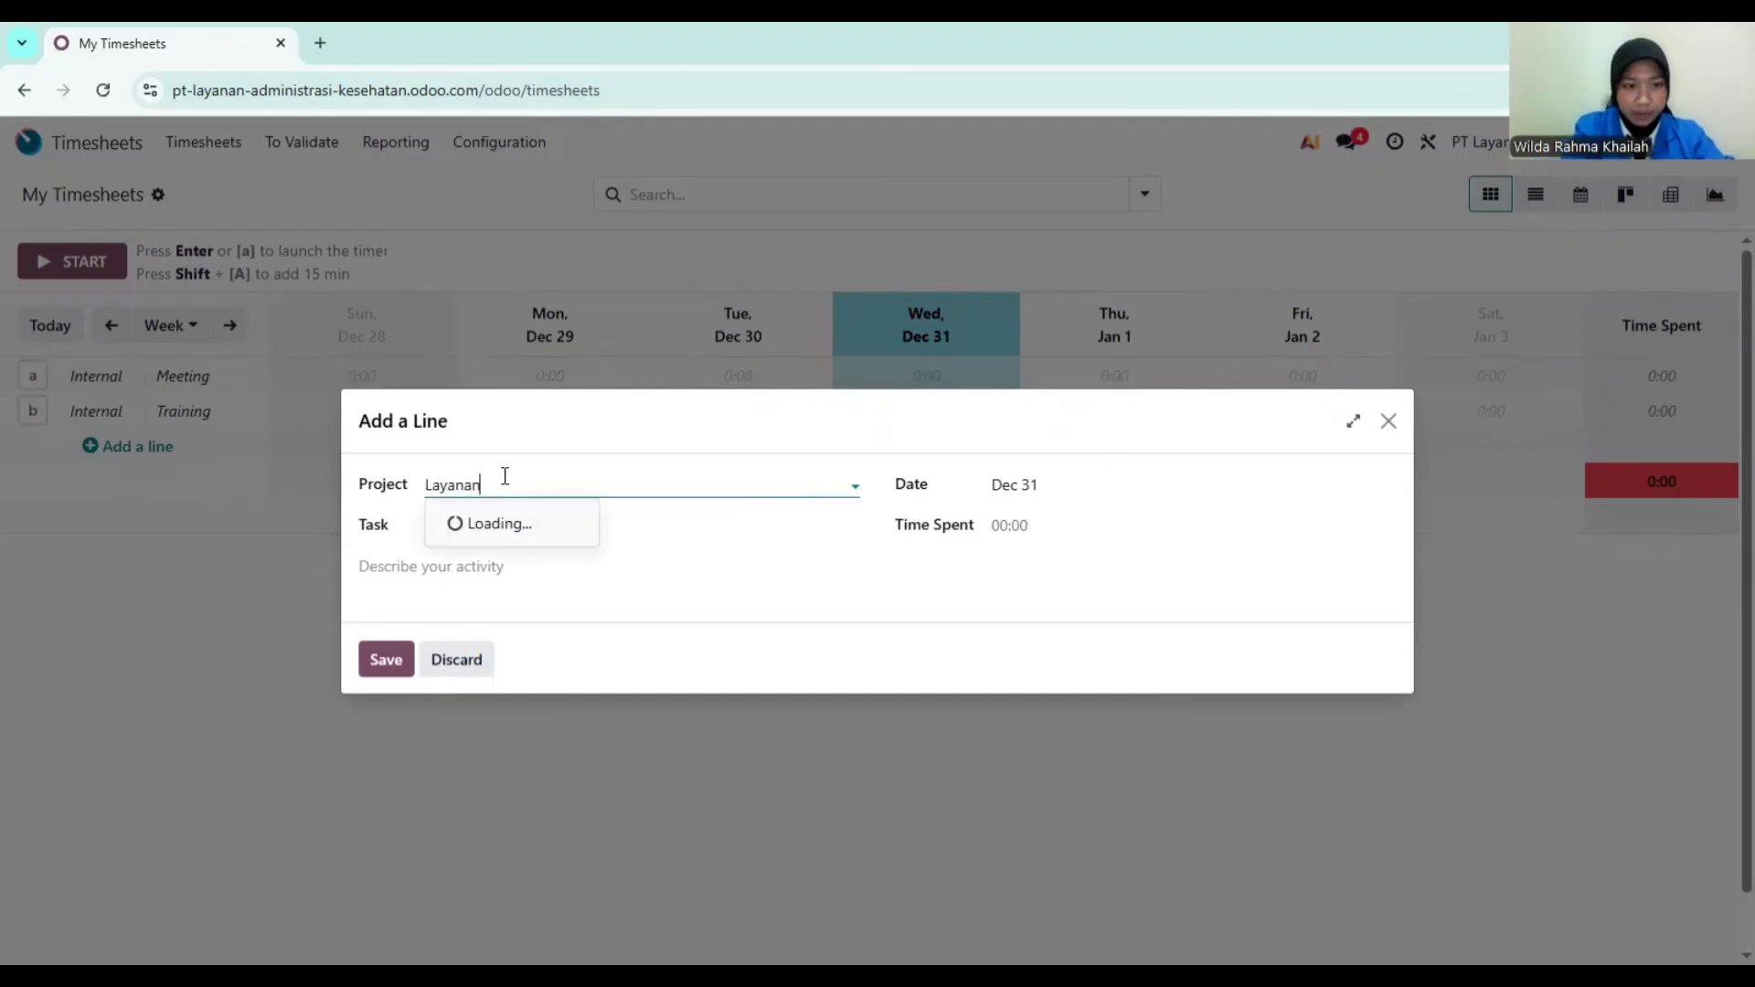
pyautogui.write('Adminis')
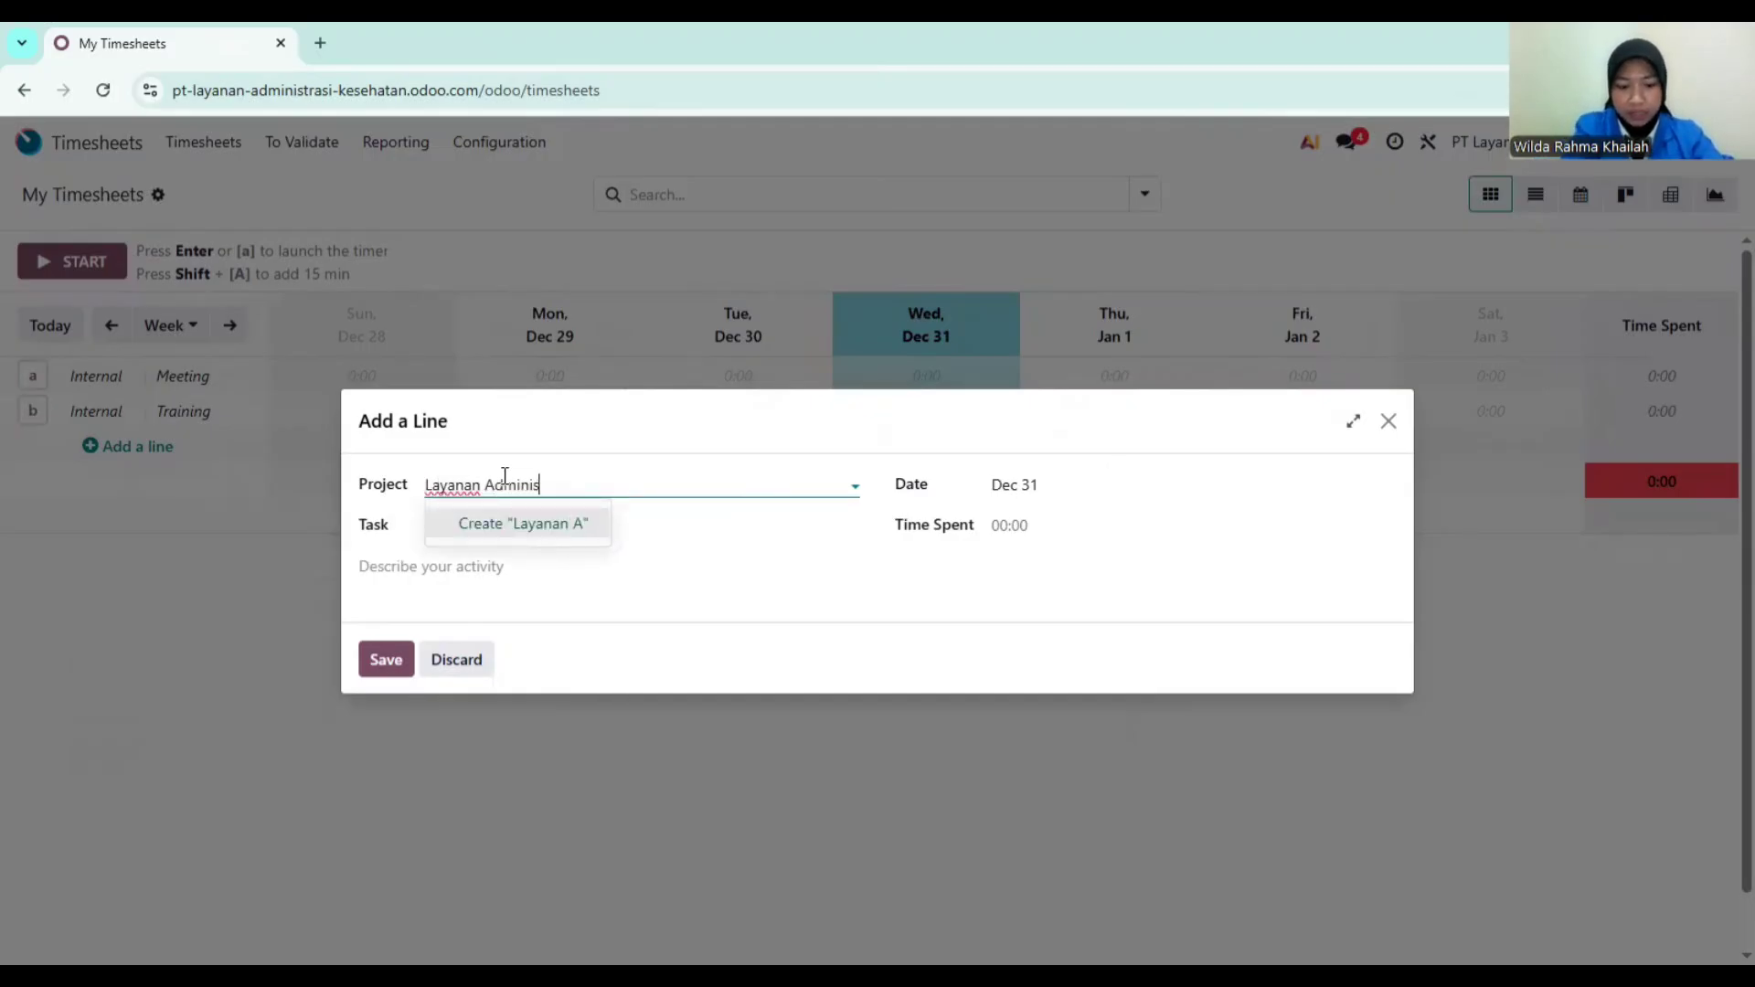
pyautogui.write('trasi')
pyautogui.write(' PT K')
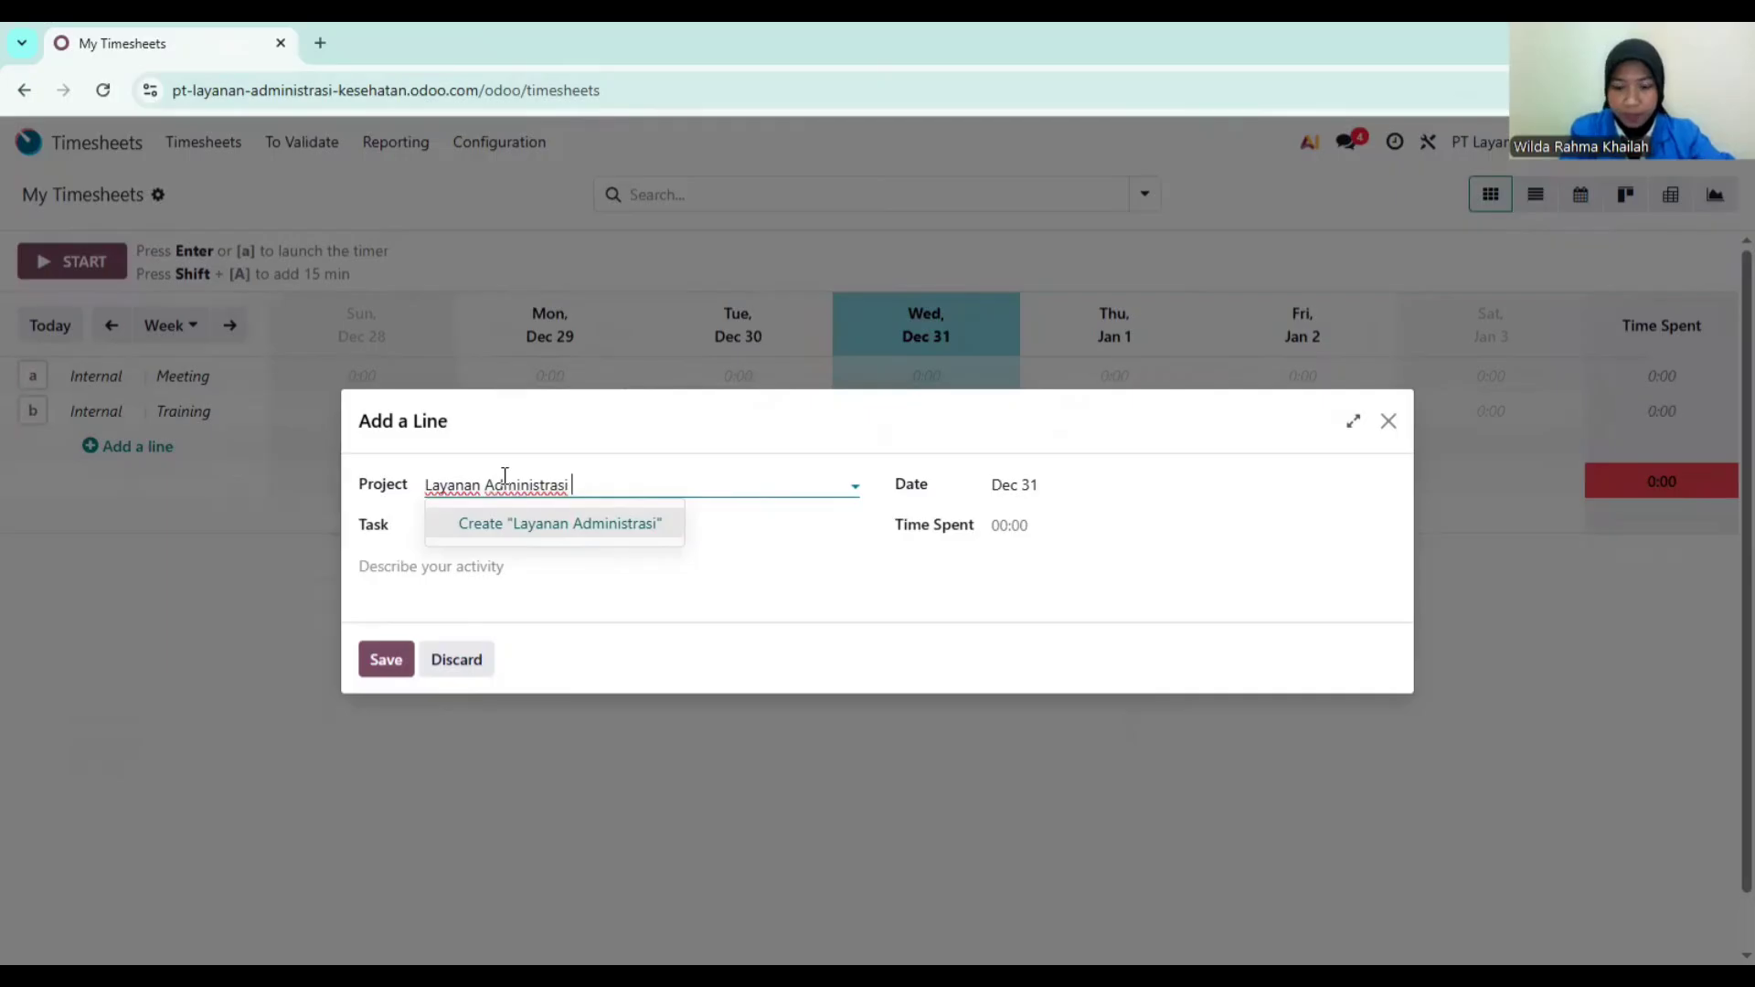
pyautogui.write('lien S')
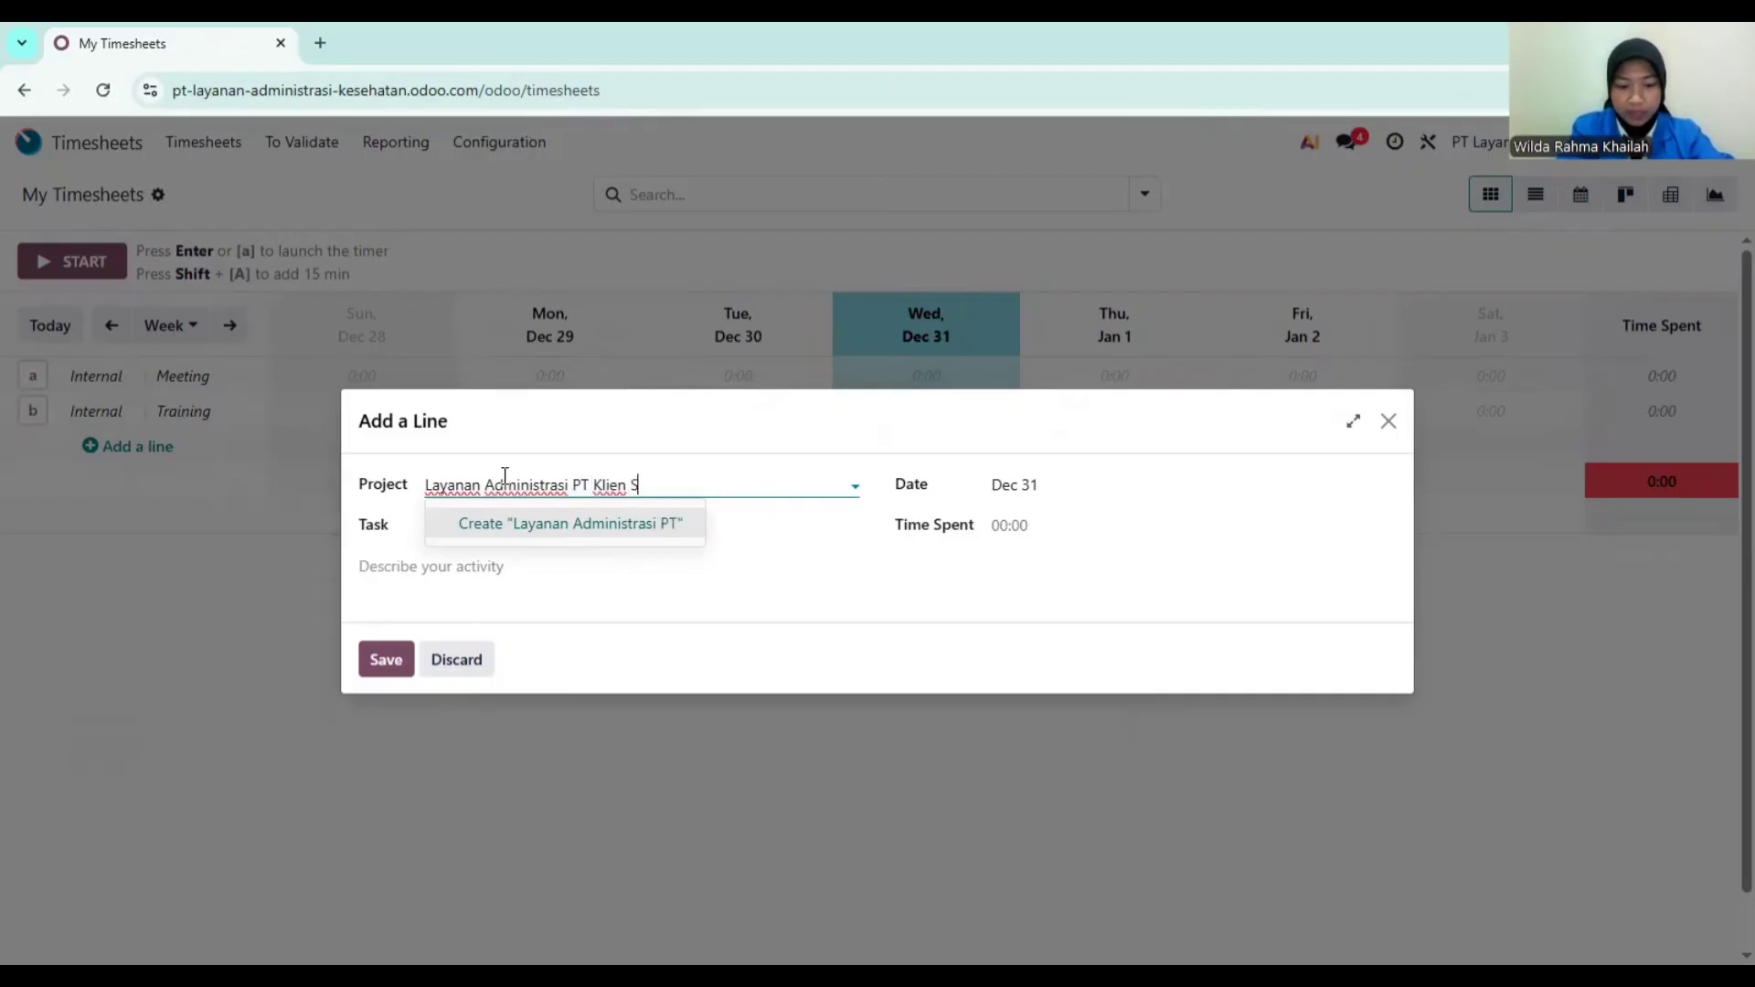
pyautogui.write('ejaktera')
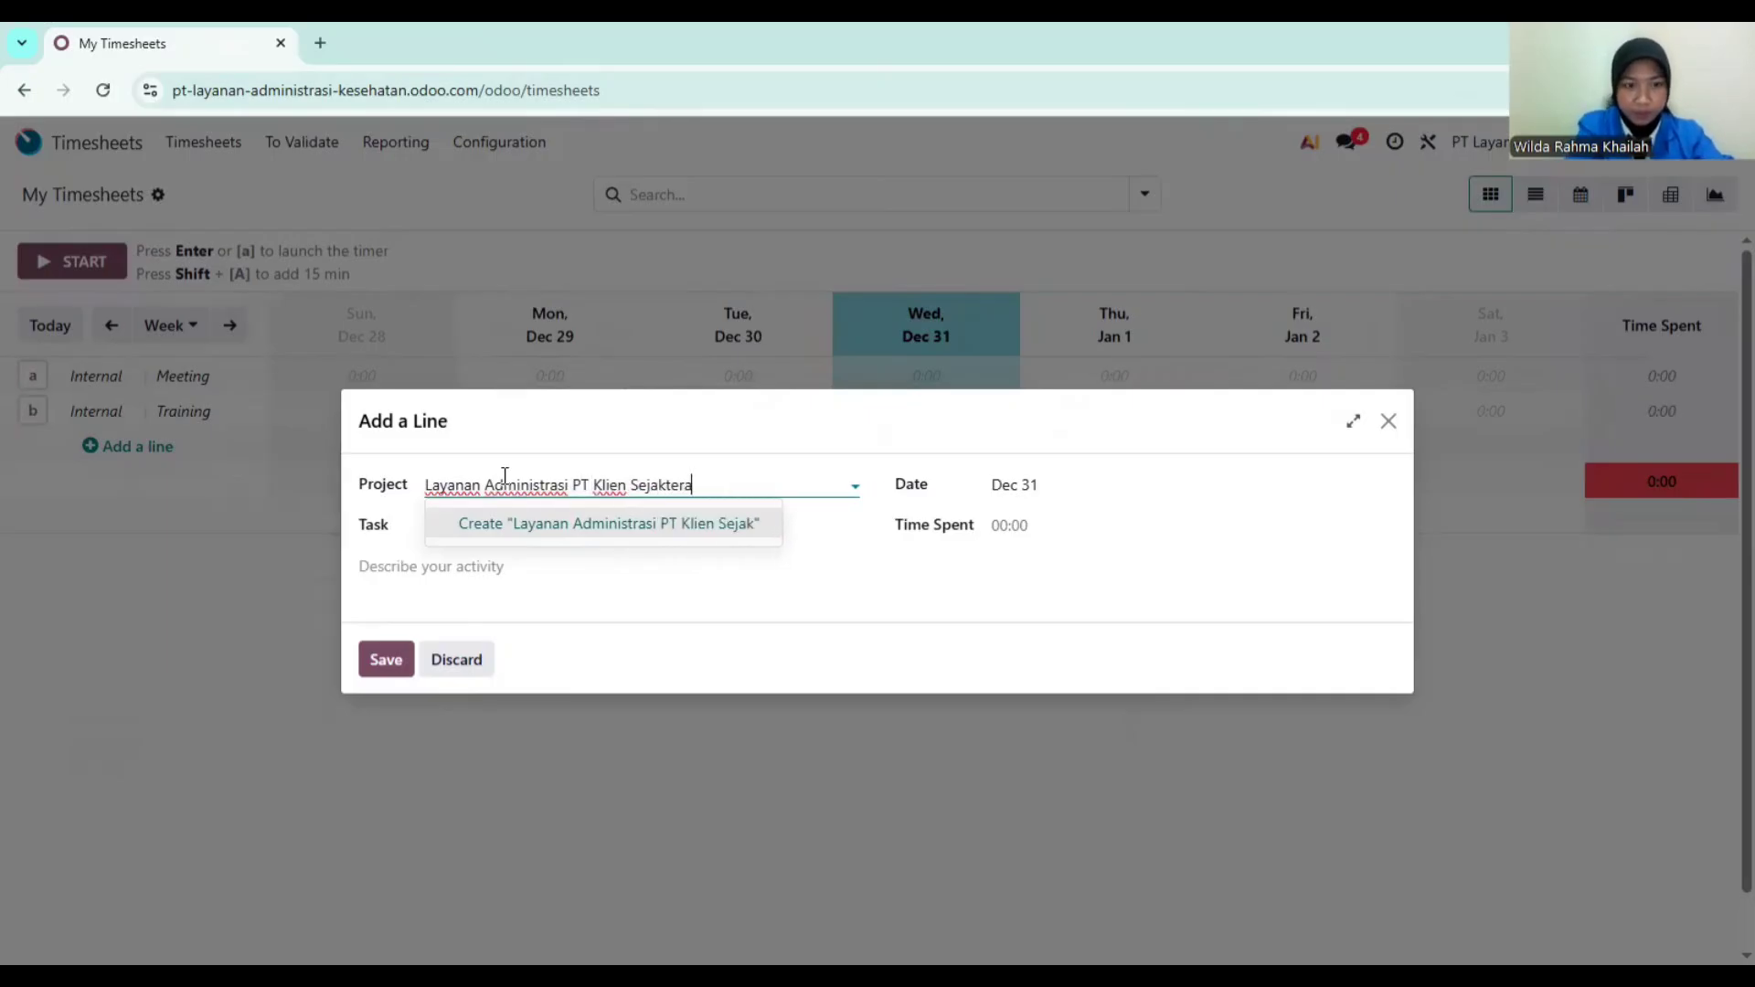
pyautogui.press('BackSpace')
pyautogui.press('BackSpace')
pyautogui.press('BackSpace')
pyautogui.press('BackSpace')
pyautogui.press('BackSpace')
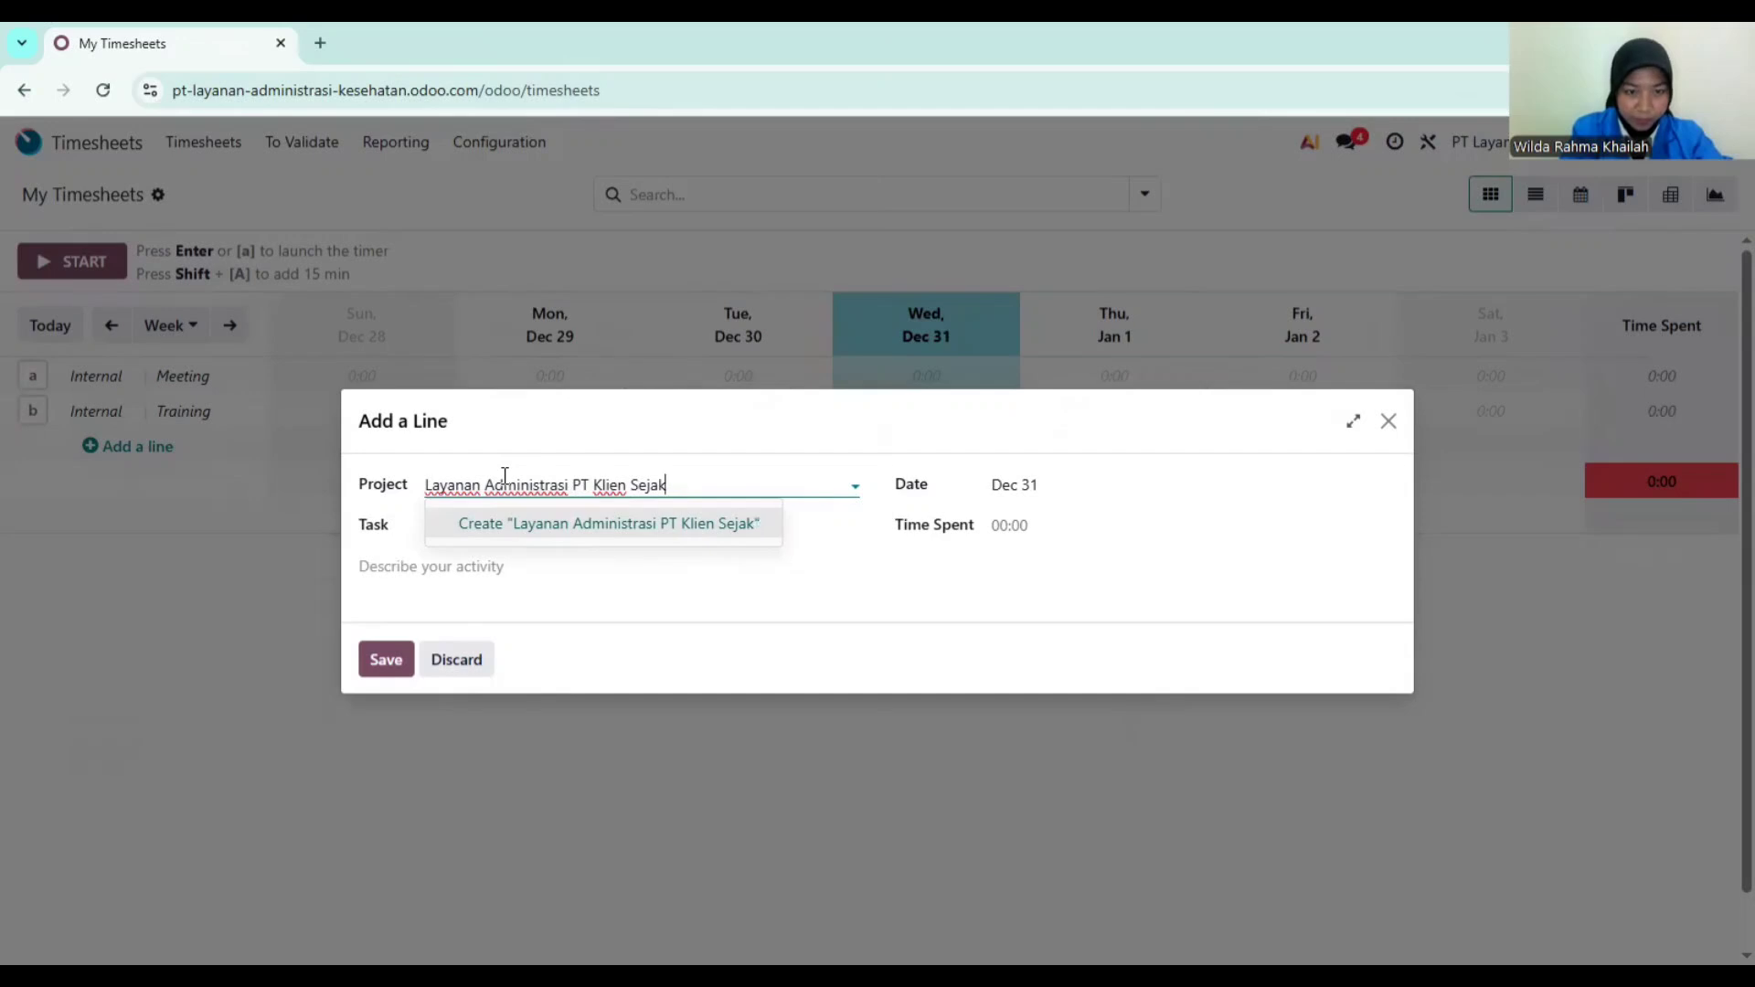
pyautogui.write('htera')
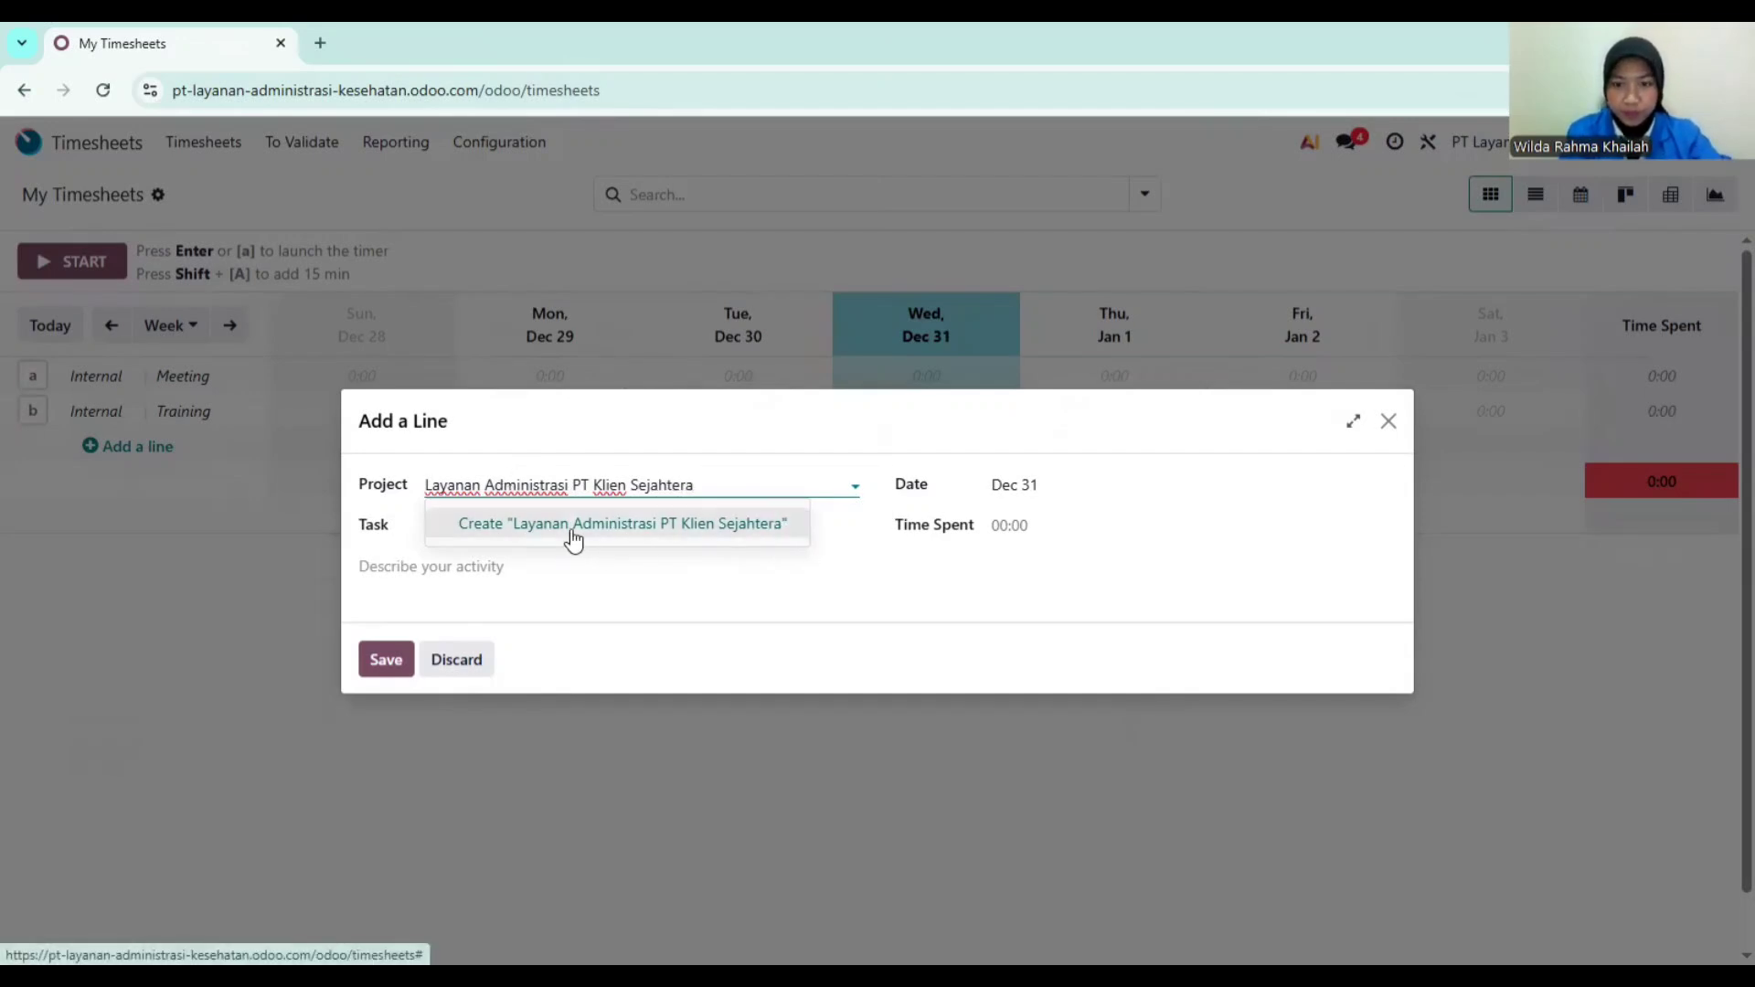
pyautogui.click(573, 524)
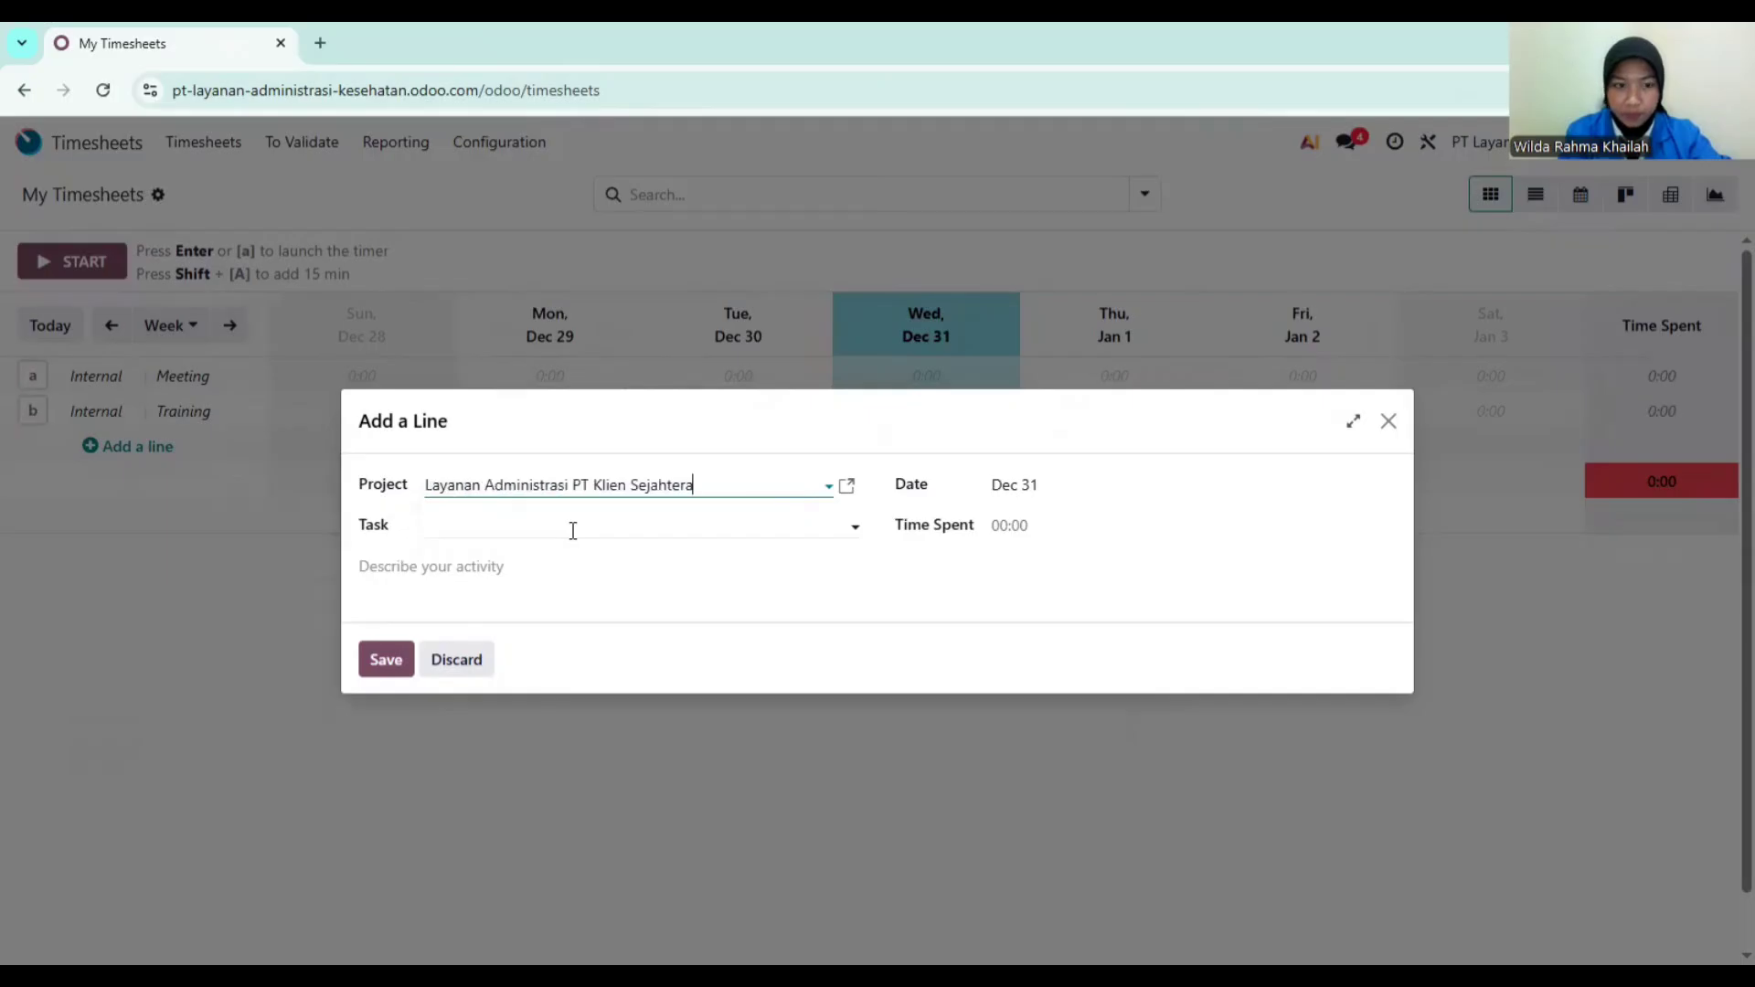
# Step: Create task Administrasi Kepesertaan, log 8 hours, and describe it as 'Input data kepesertaan'
pyautogui.click(566, 527)
pyautogui.write('A')
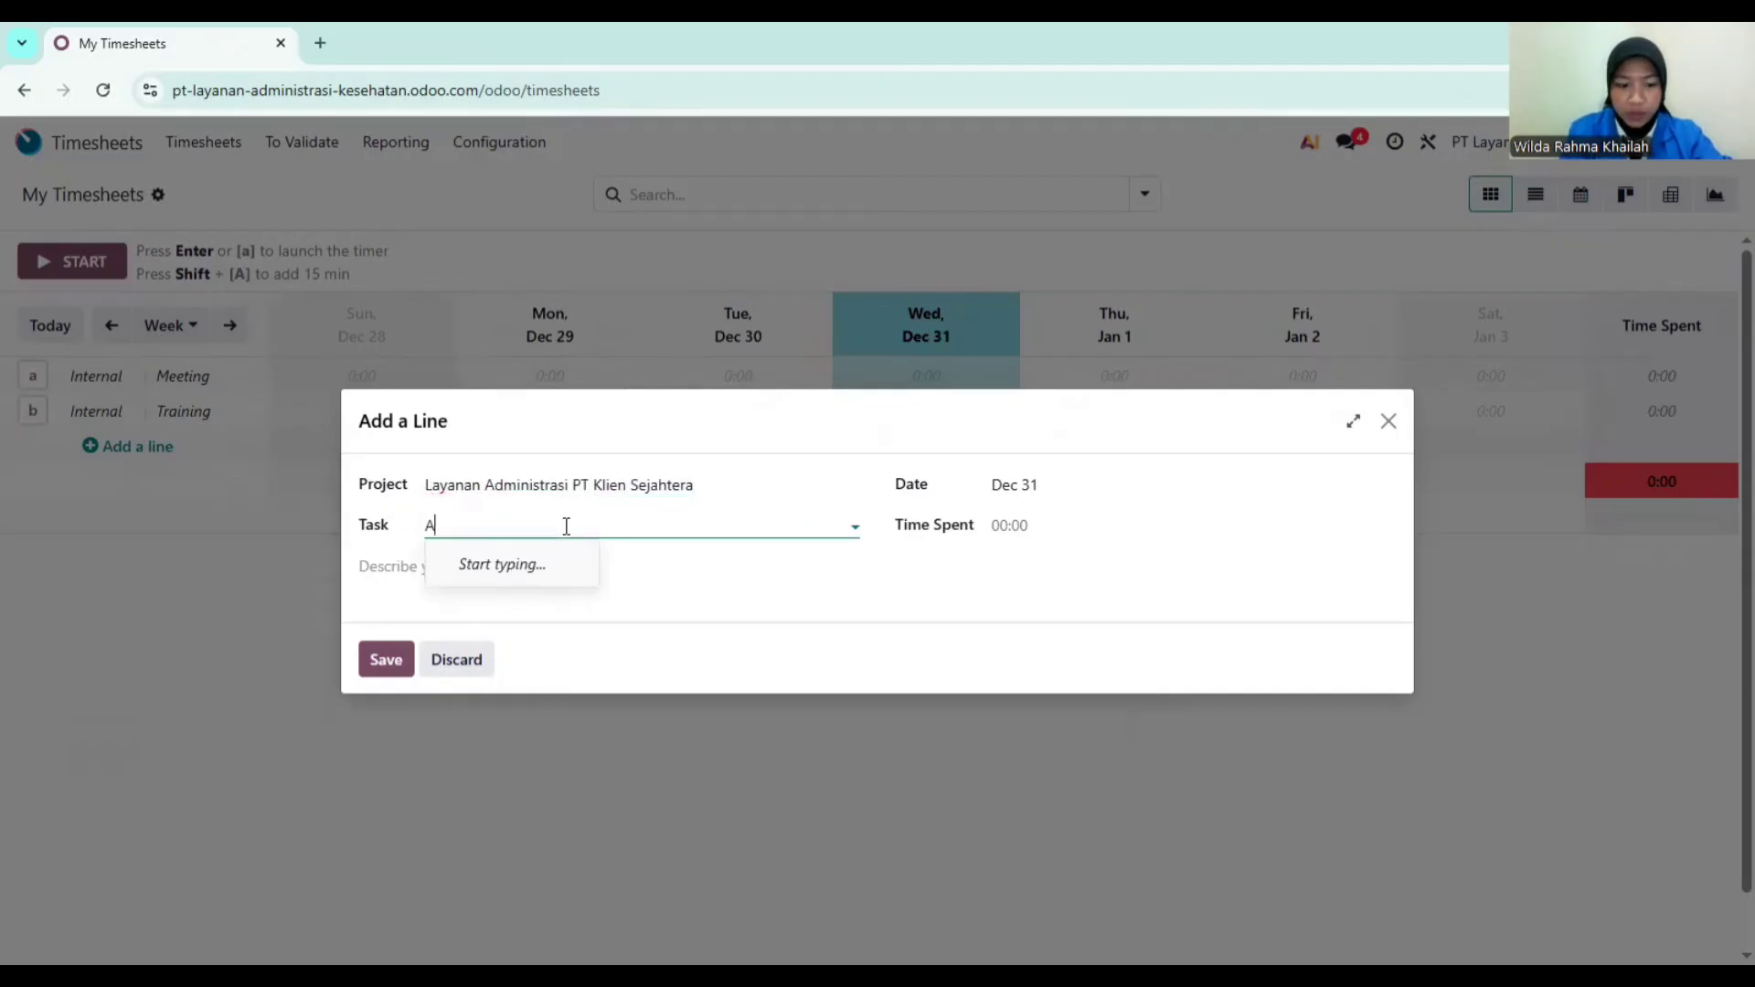
pyautogui.write('dministra')
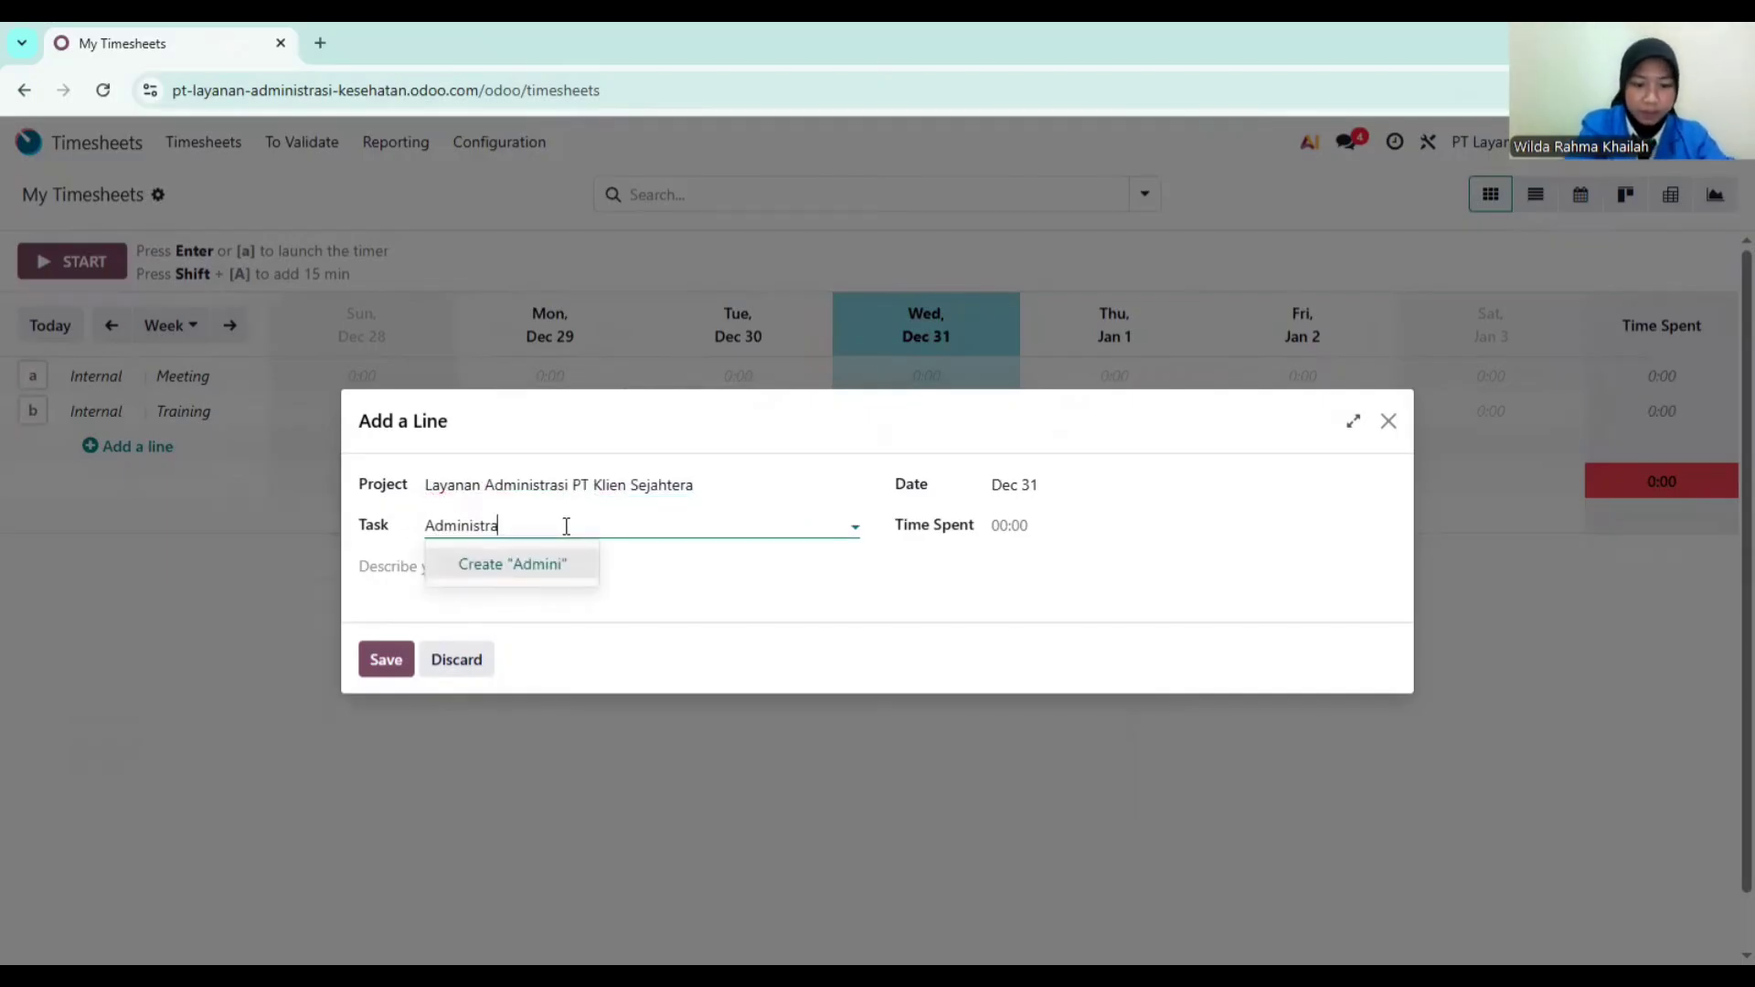
pyautogui.write('si Kepes')
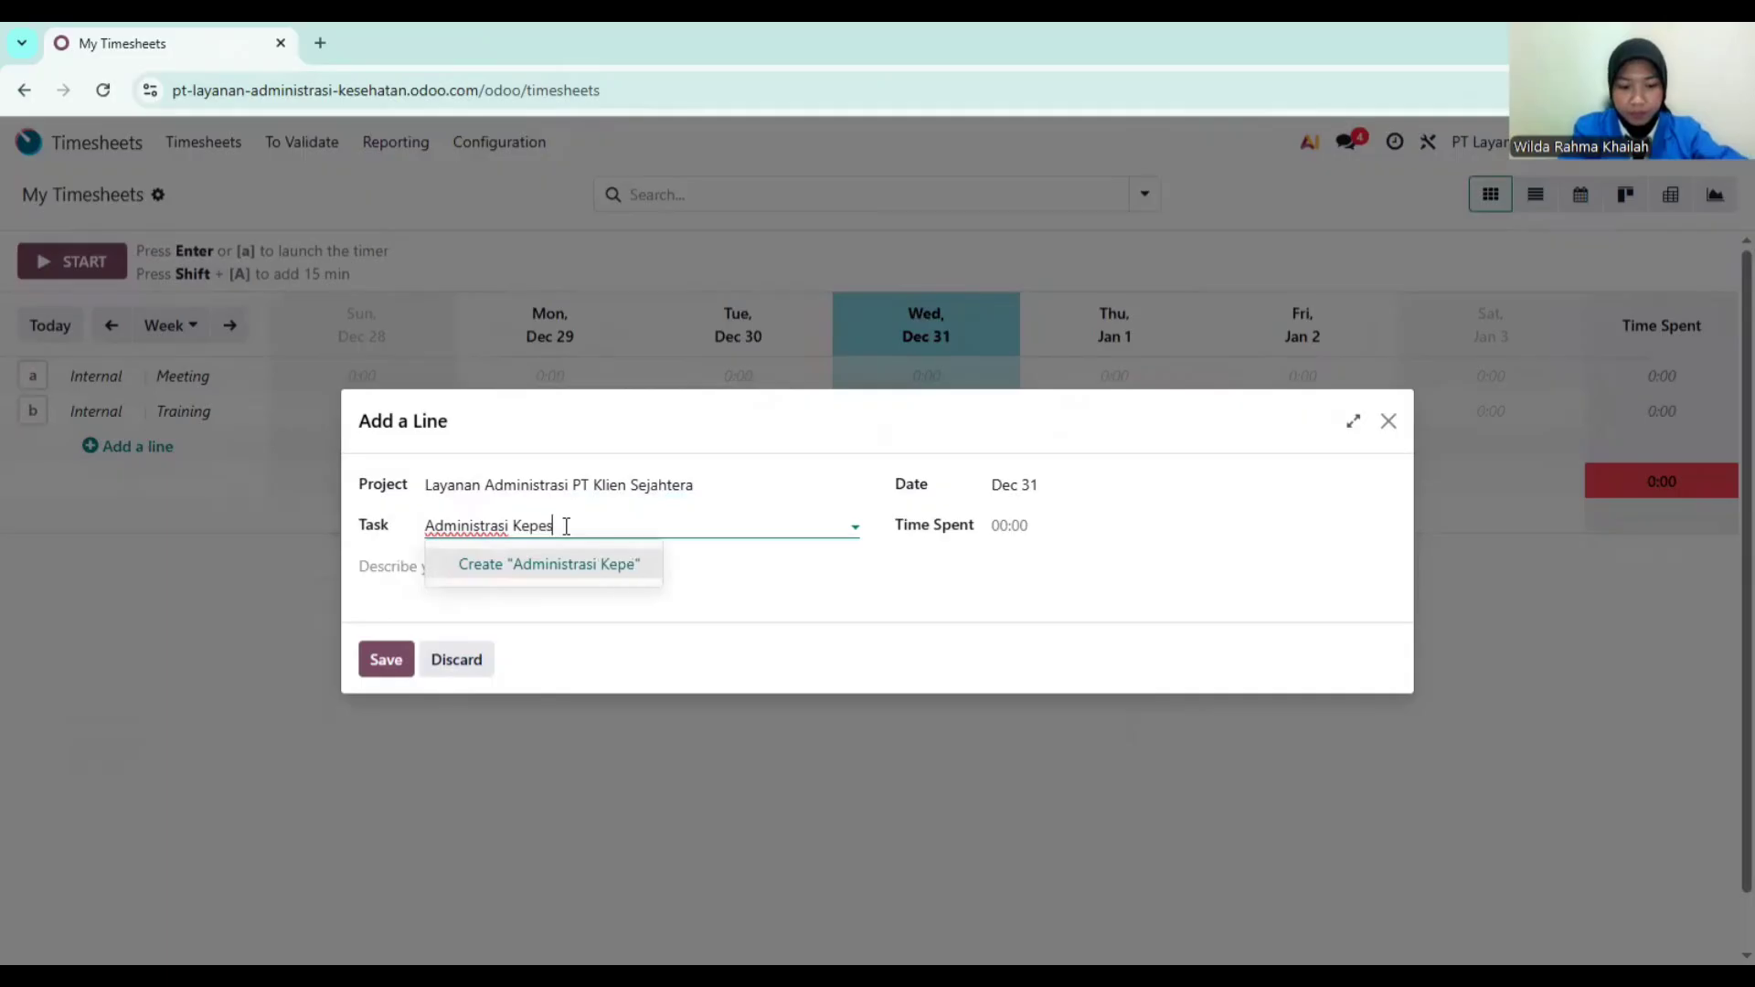
pyautogui.write('ertaa')
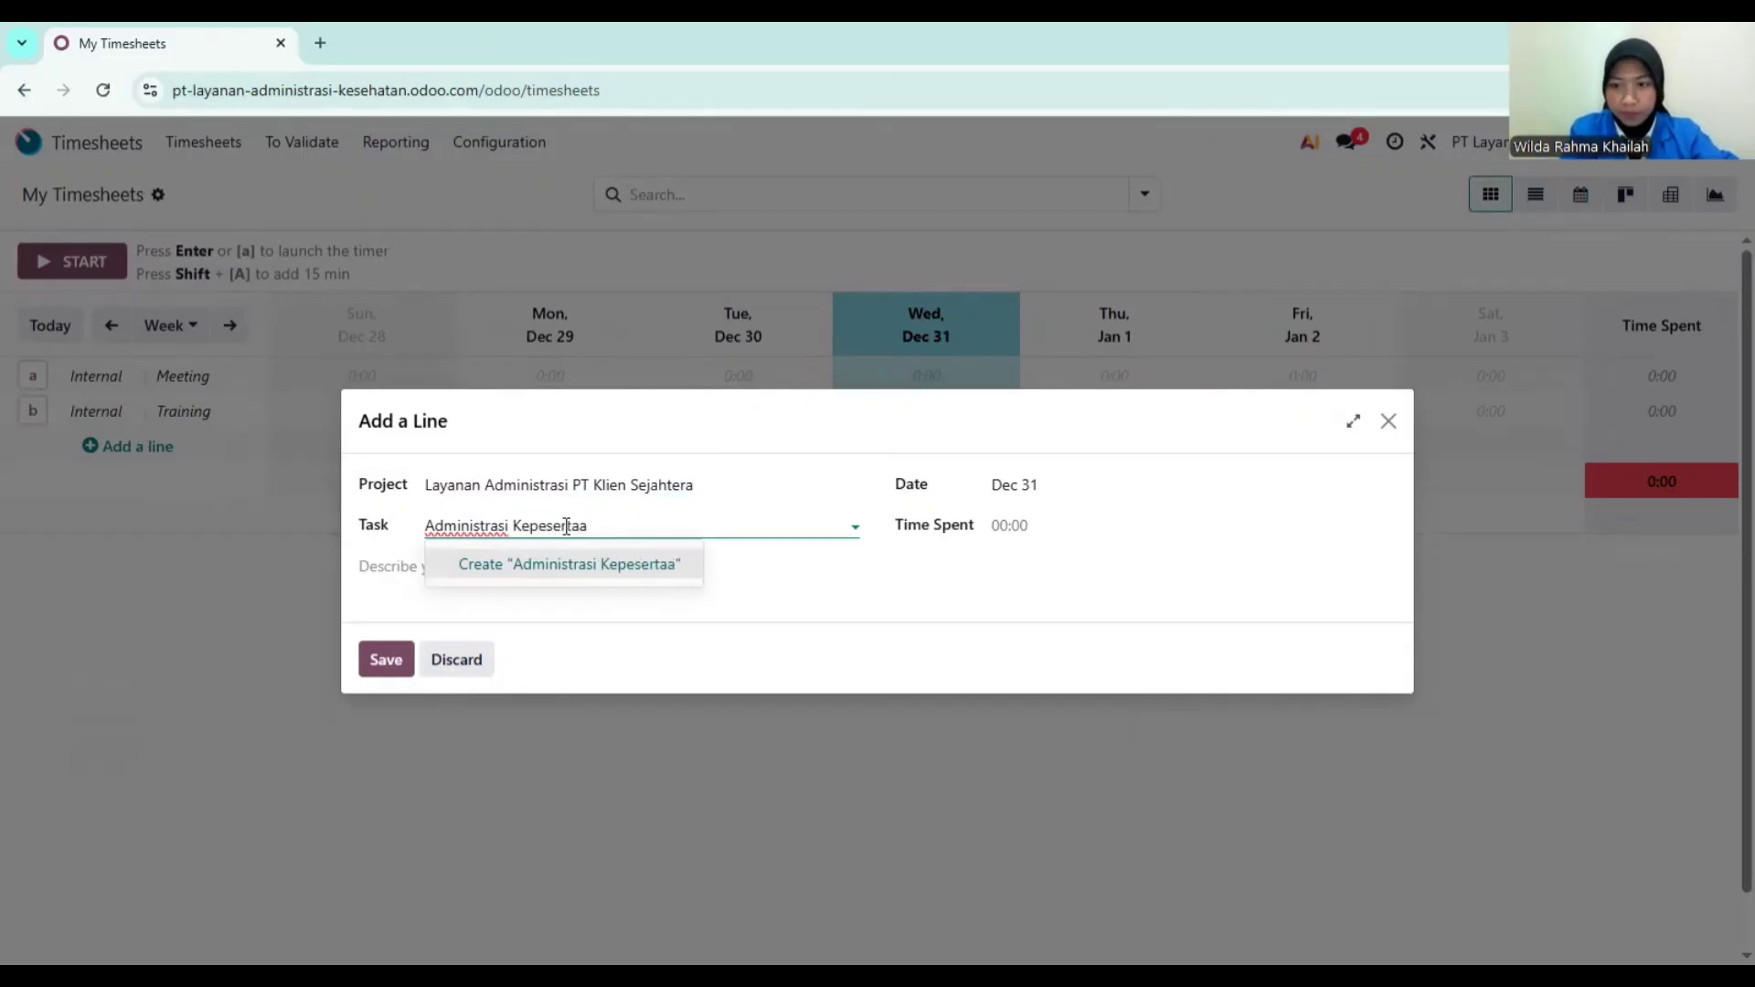
pyautogui.write('n')
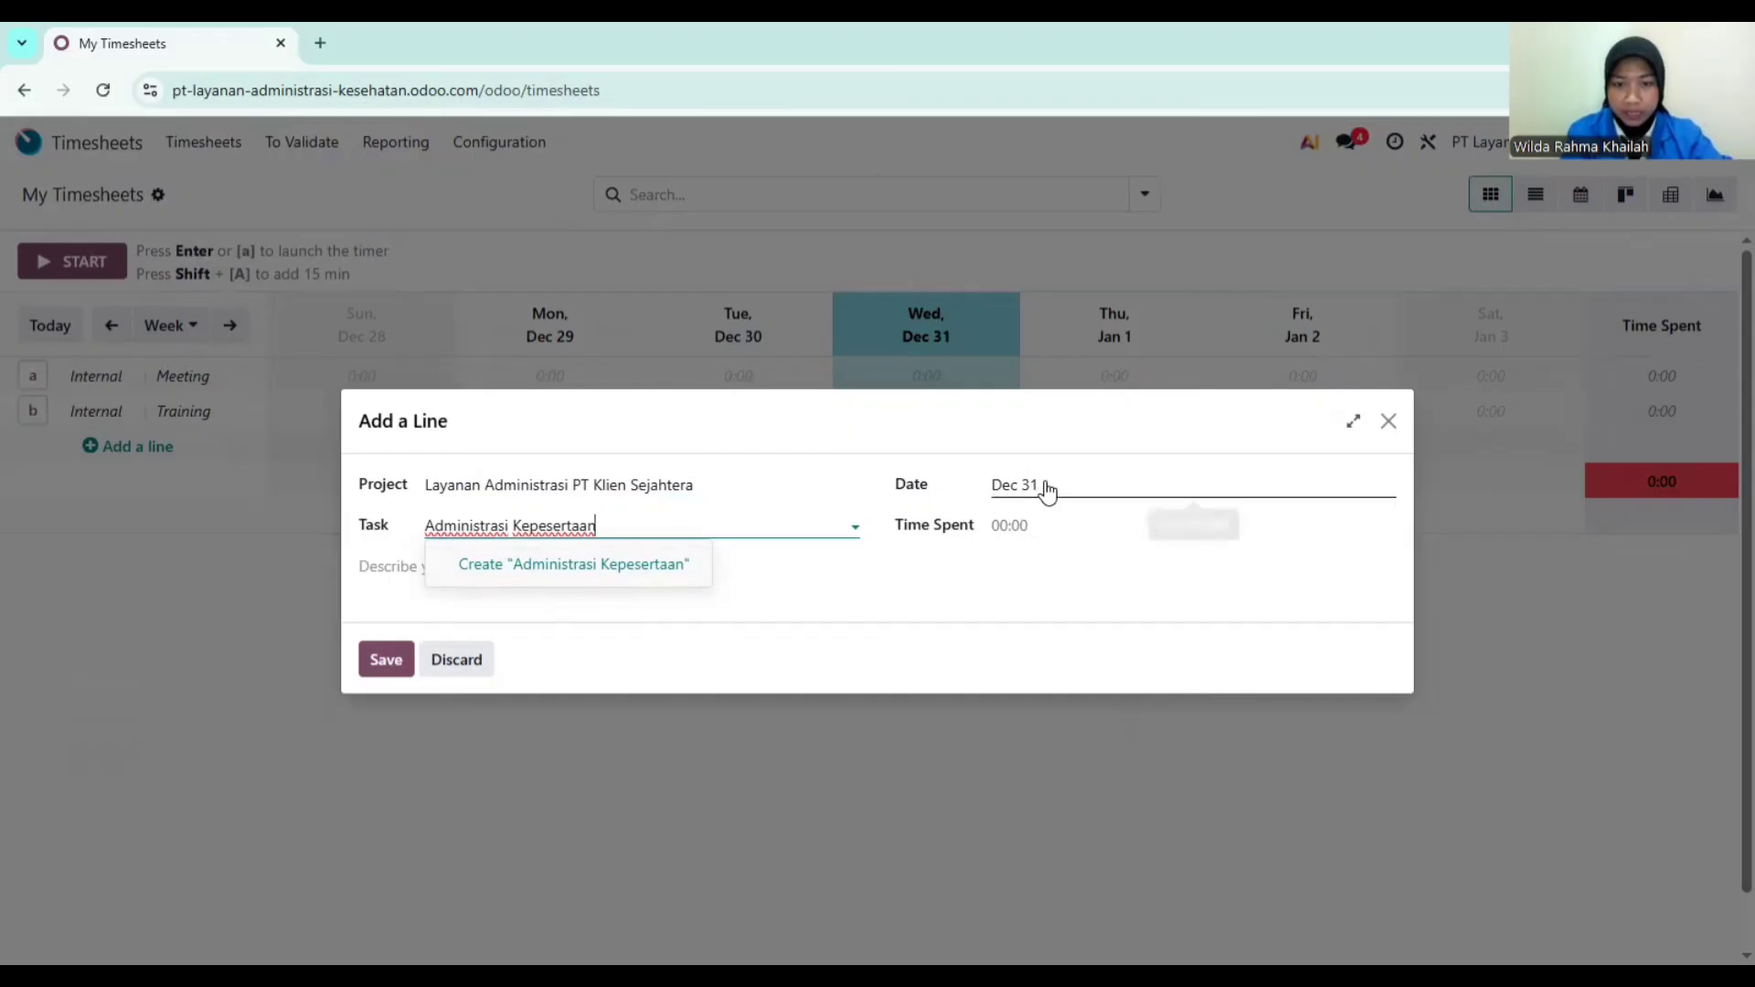
pyautogui.click(1038, 524)
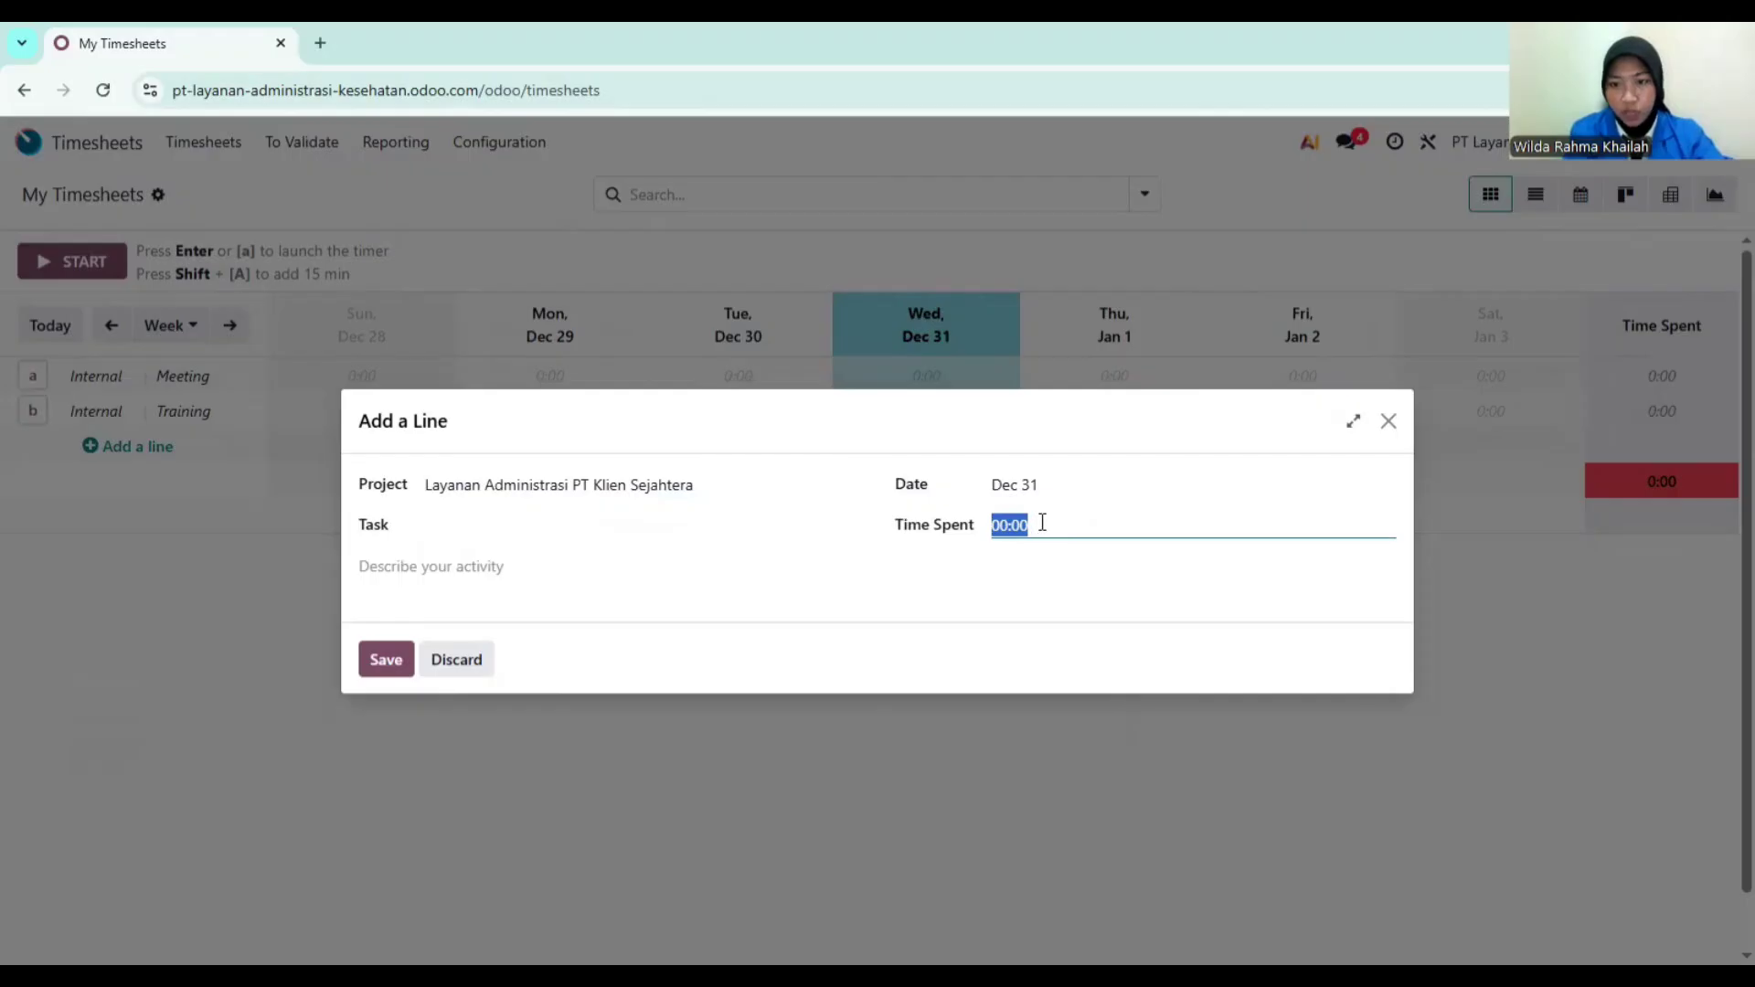
pyautogui.write('8')
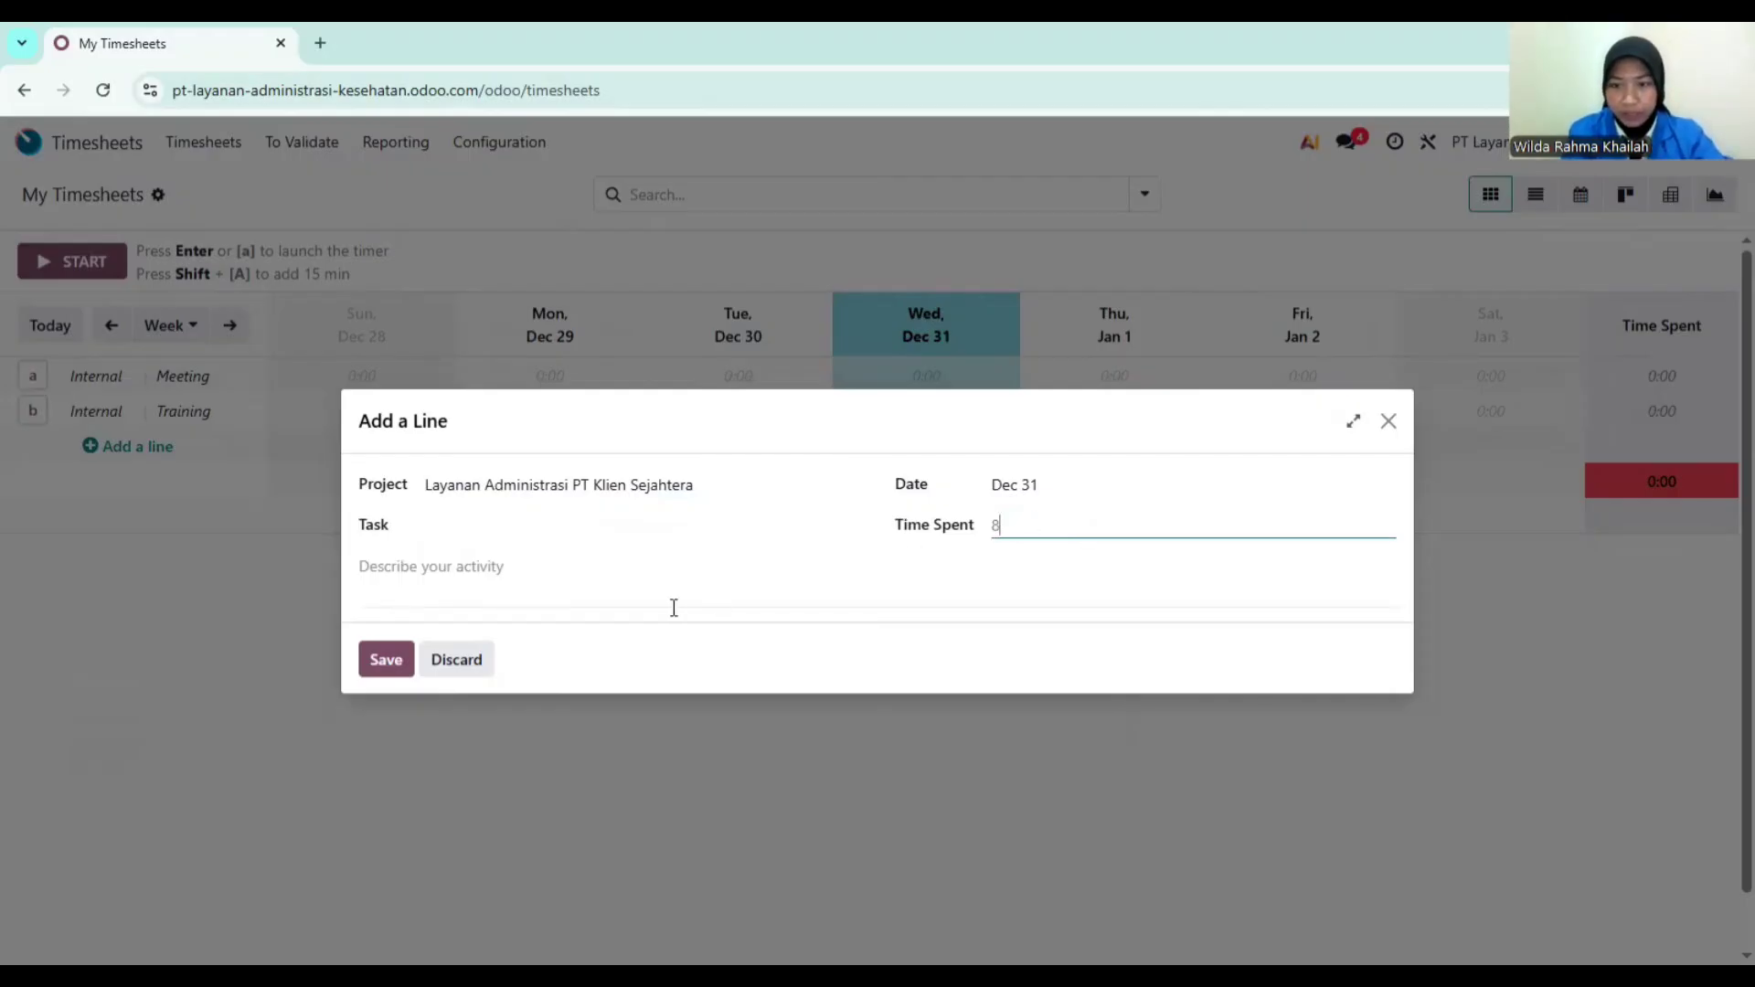
pyautogui.click(564, 572)
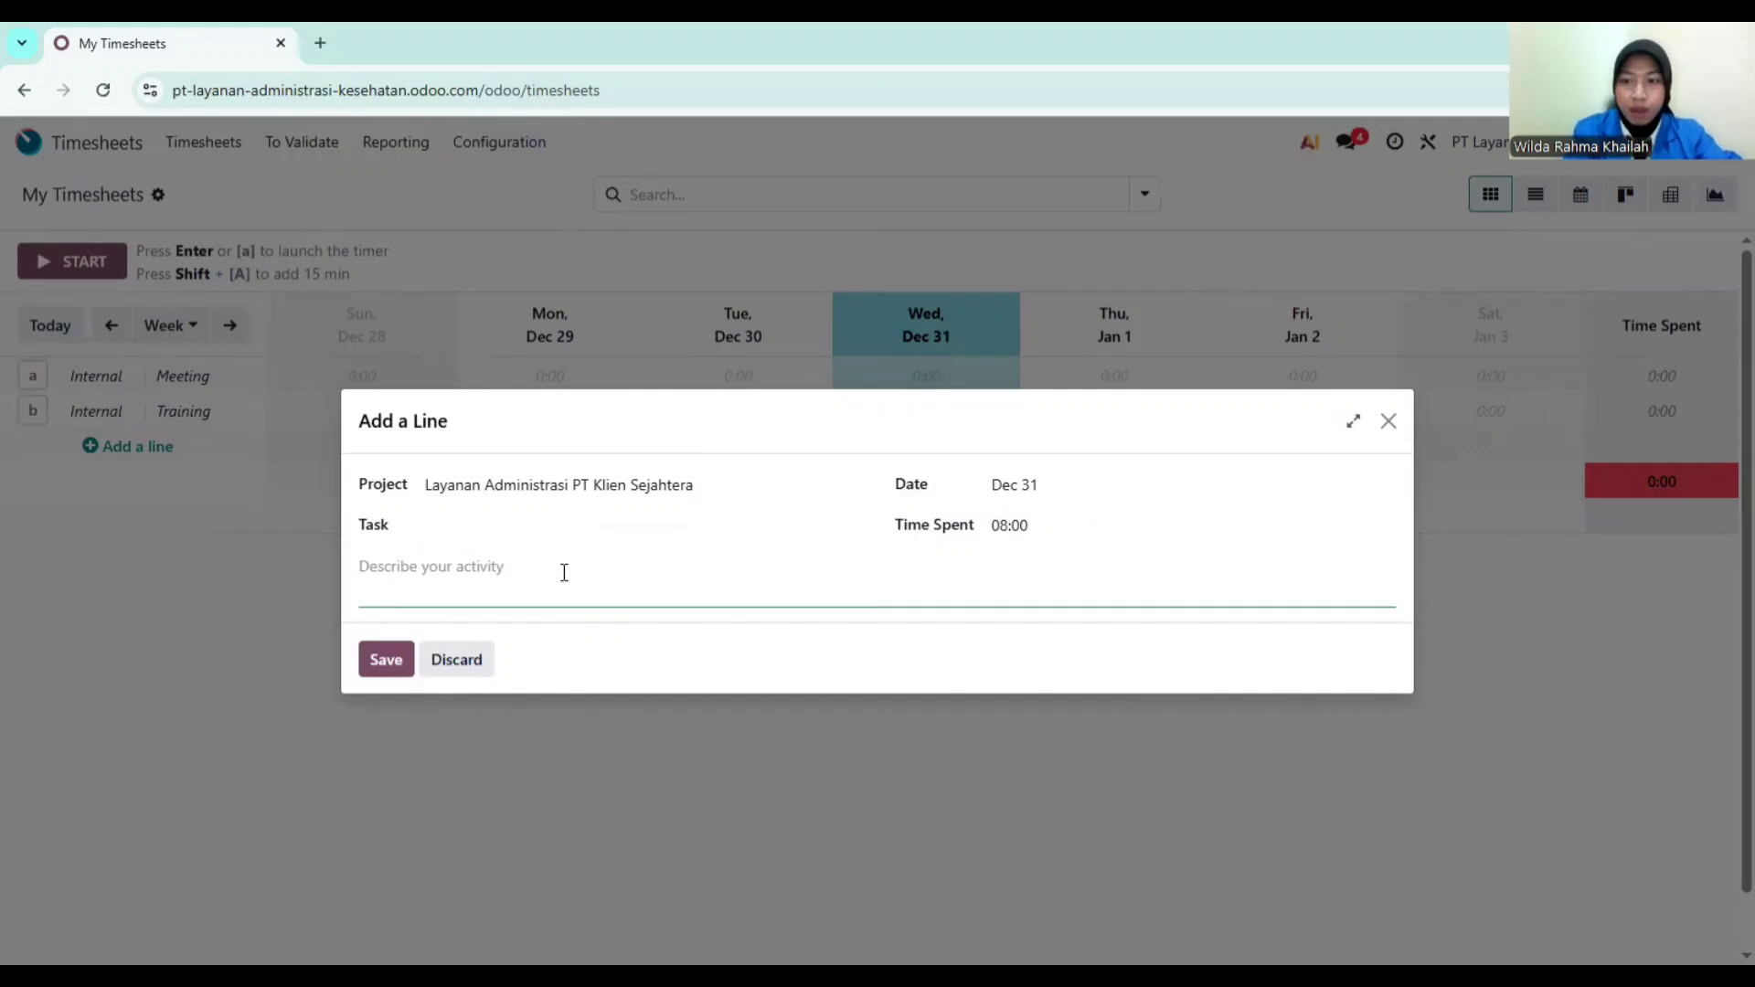
pyautogui.write('Input ')
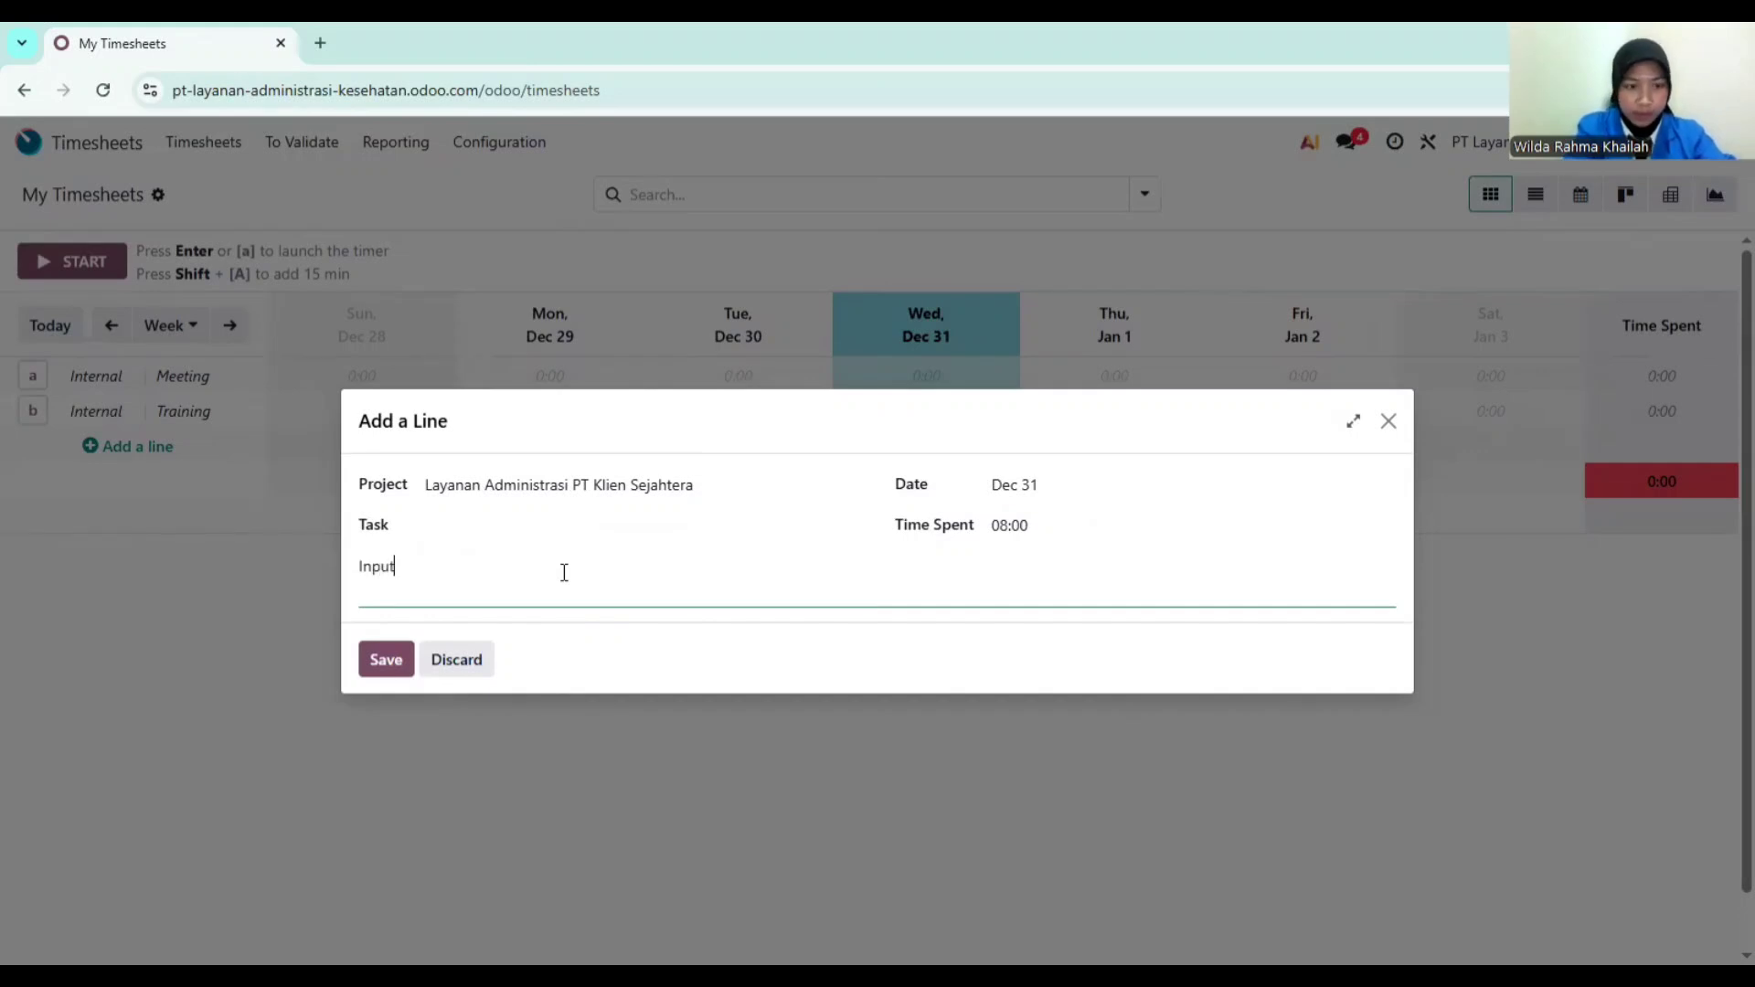
pyautogui.write('data')
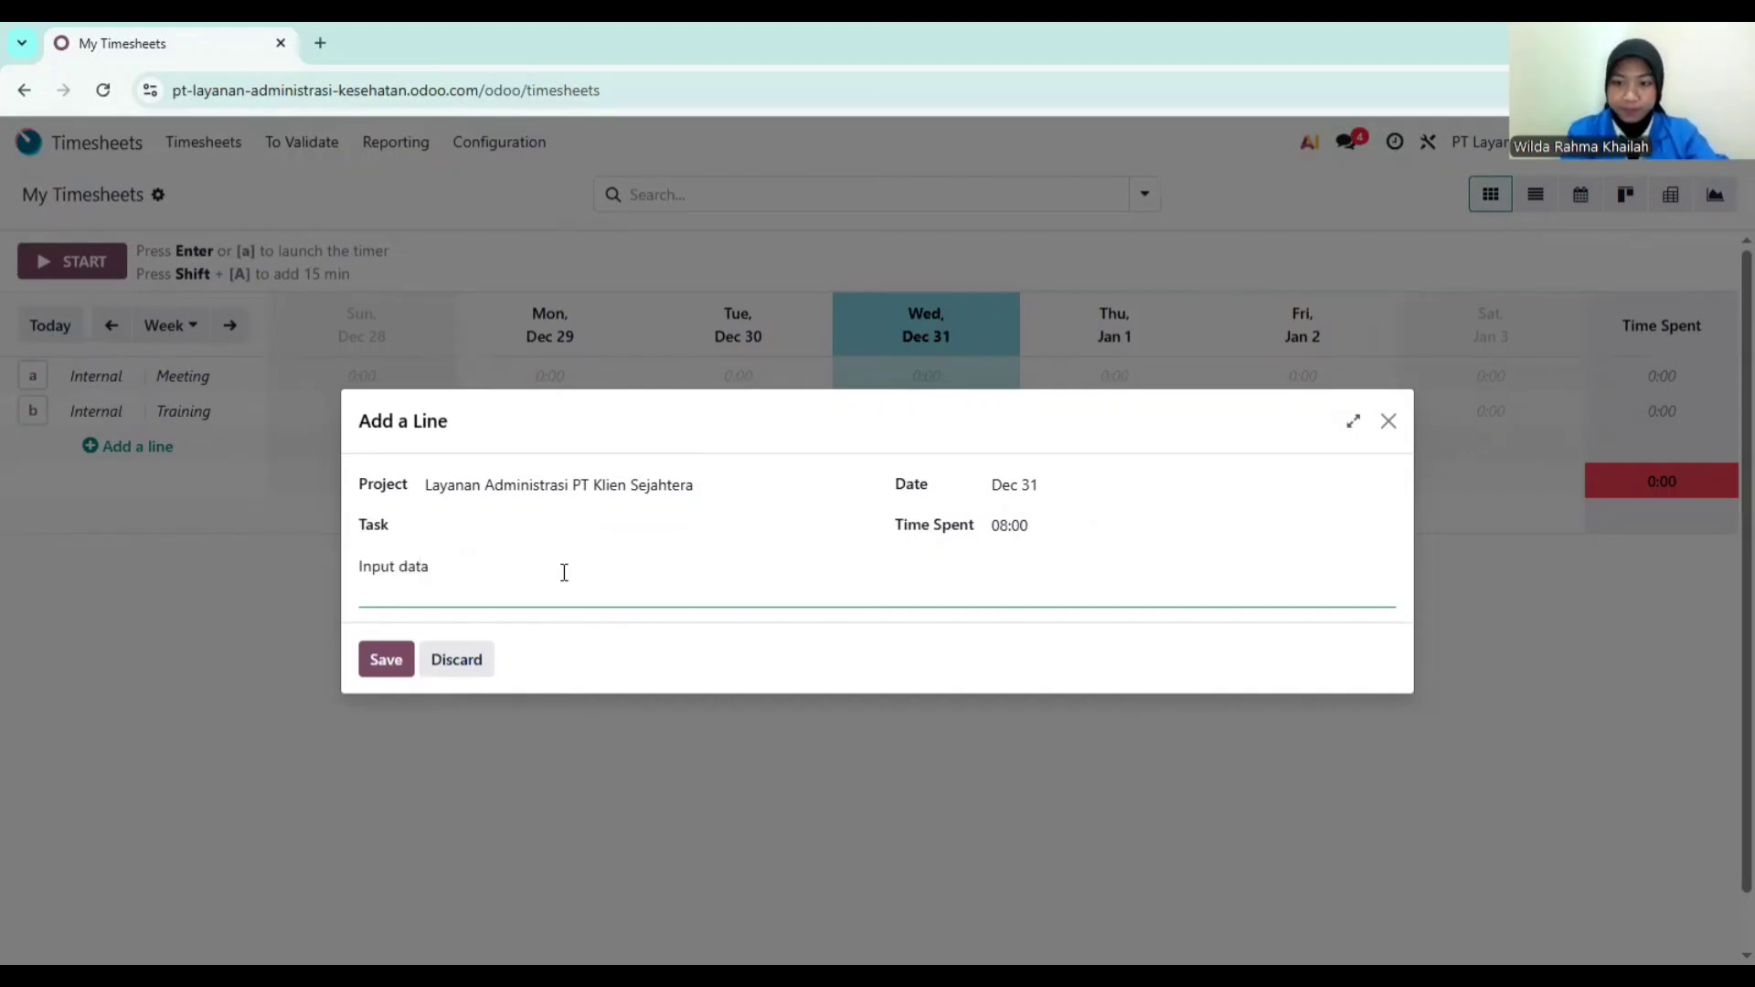
pyautogui.write(' ke')
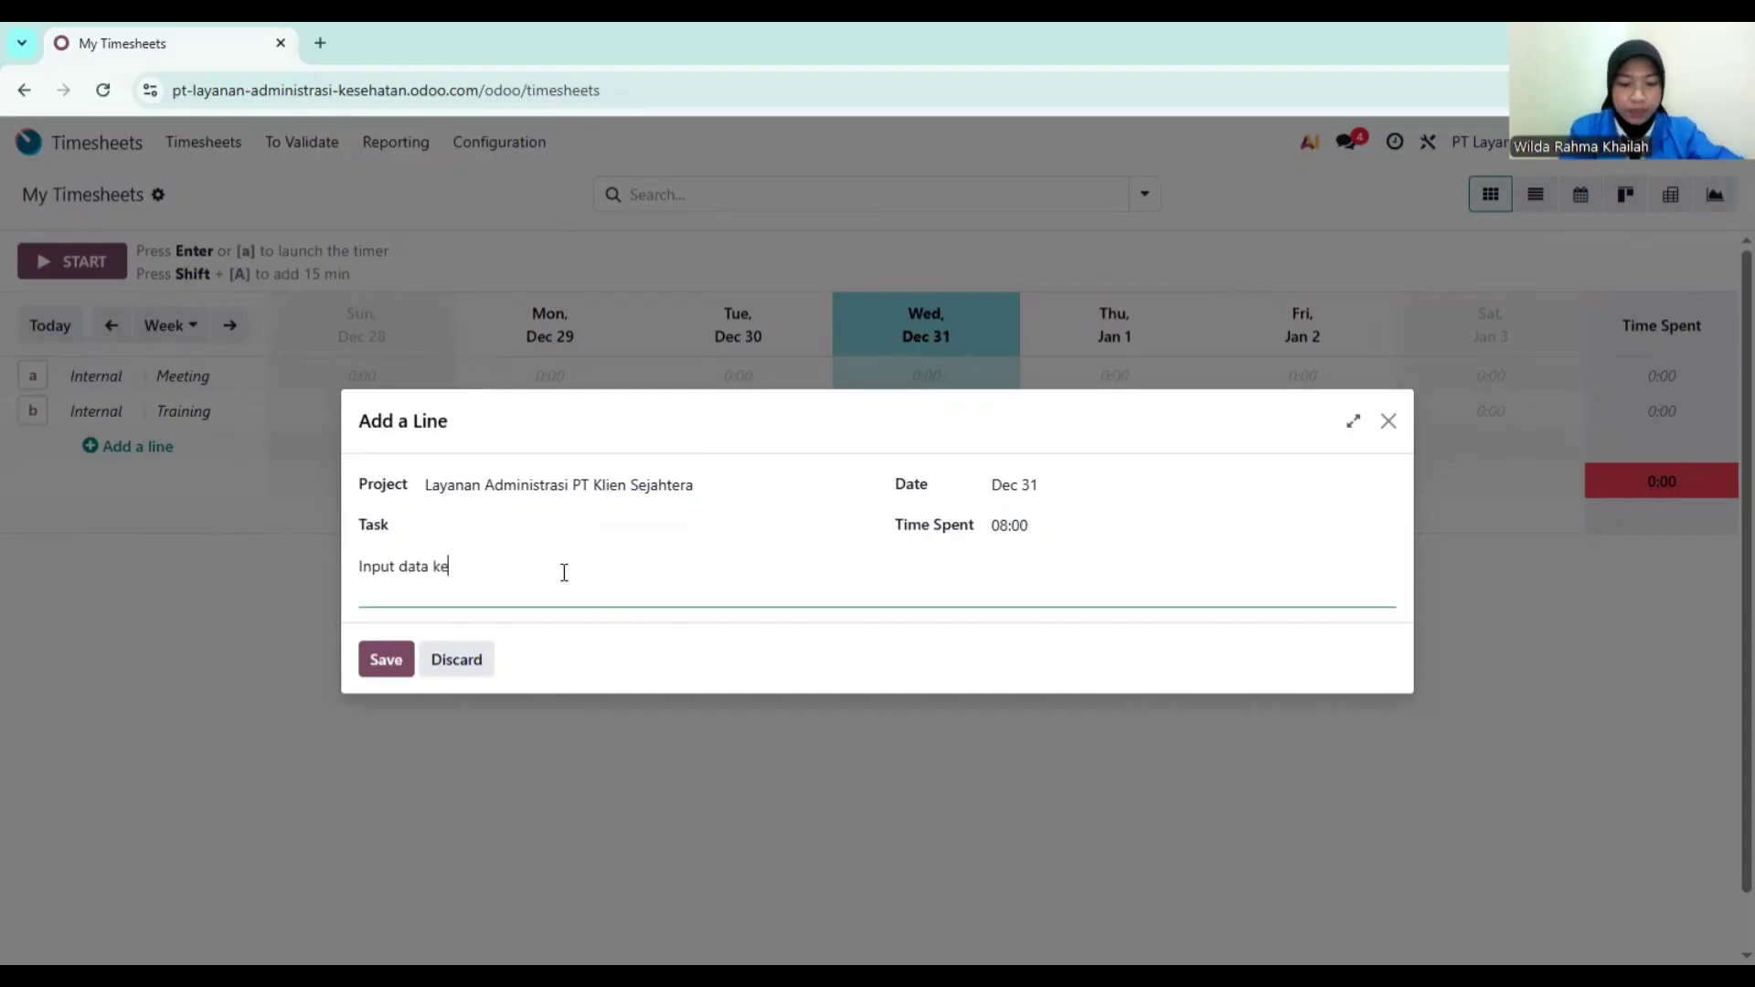
pyautogui.write('pesertaan')
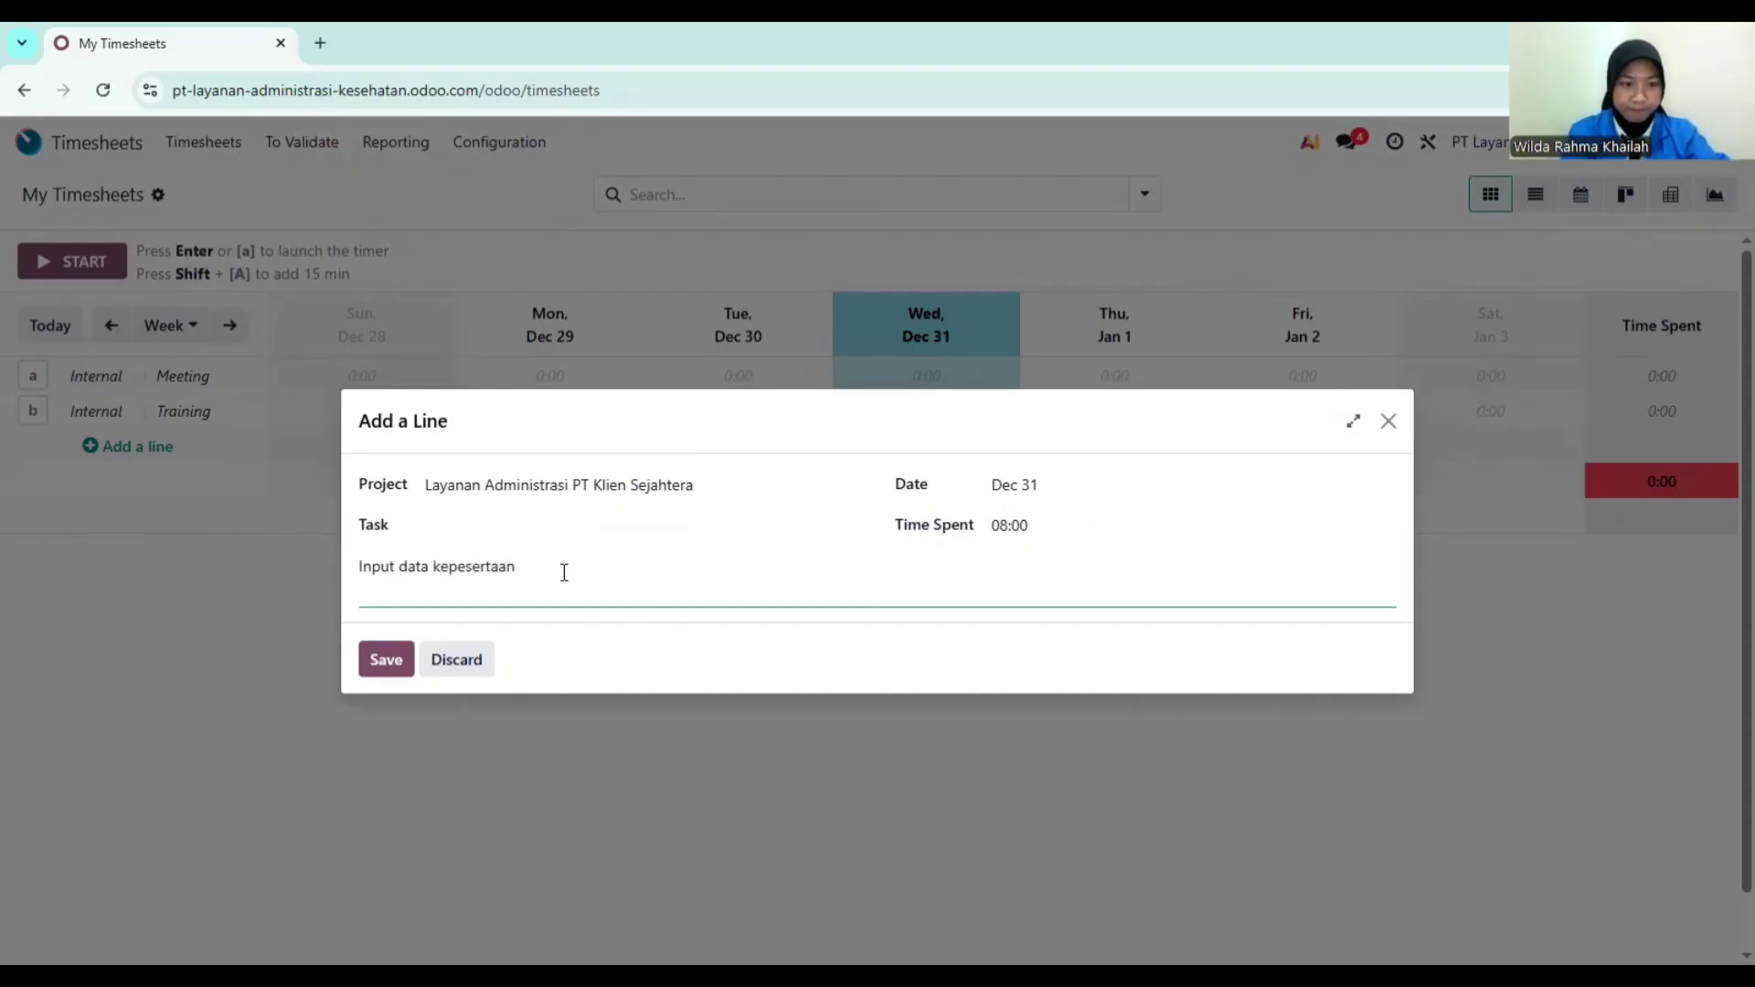
pyautogui.click(492, 526)
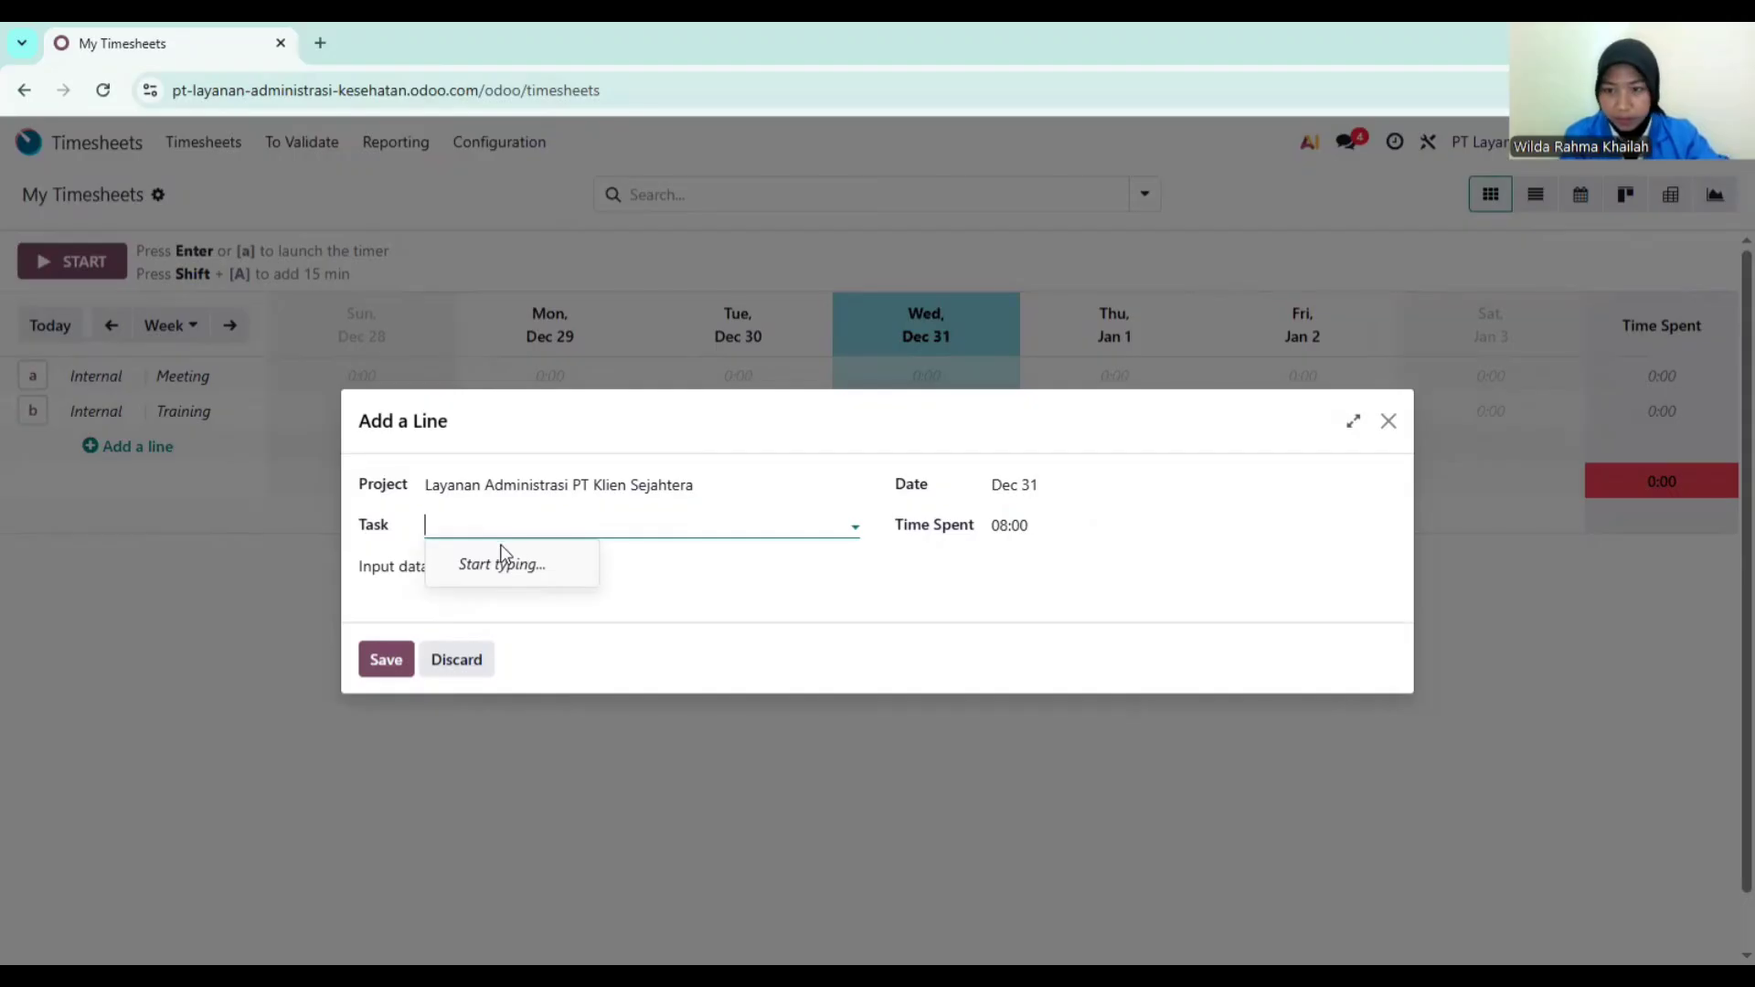
pyautogui.write('Admi')
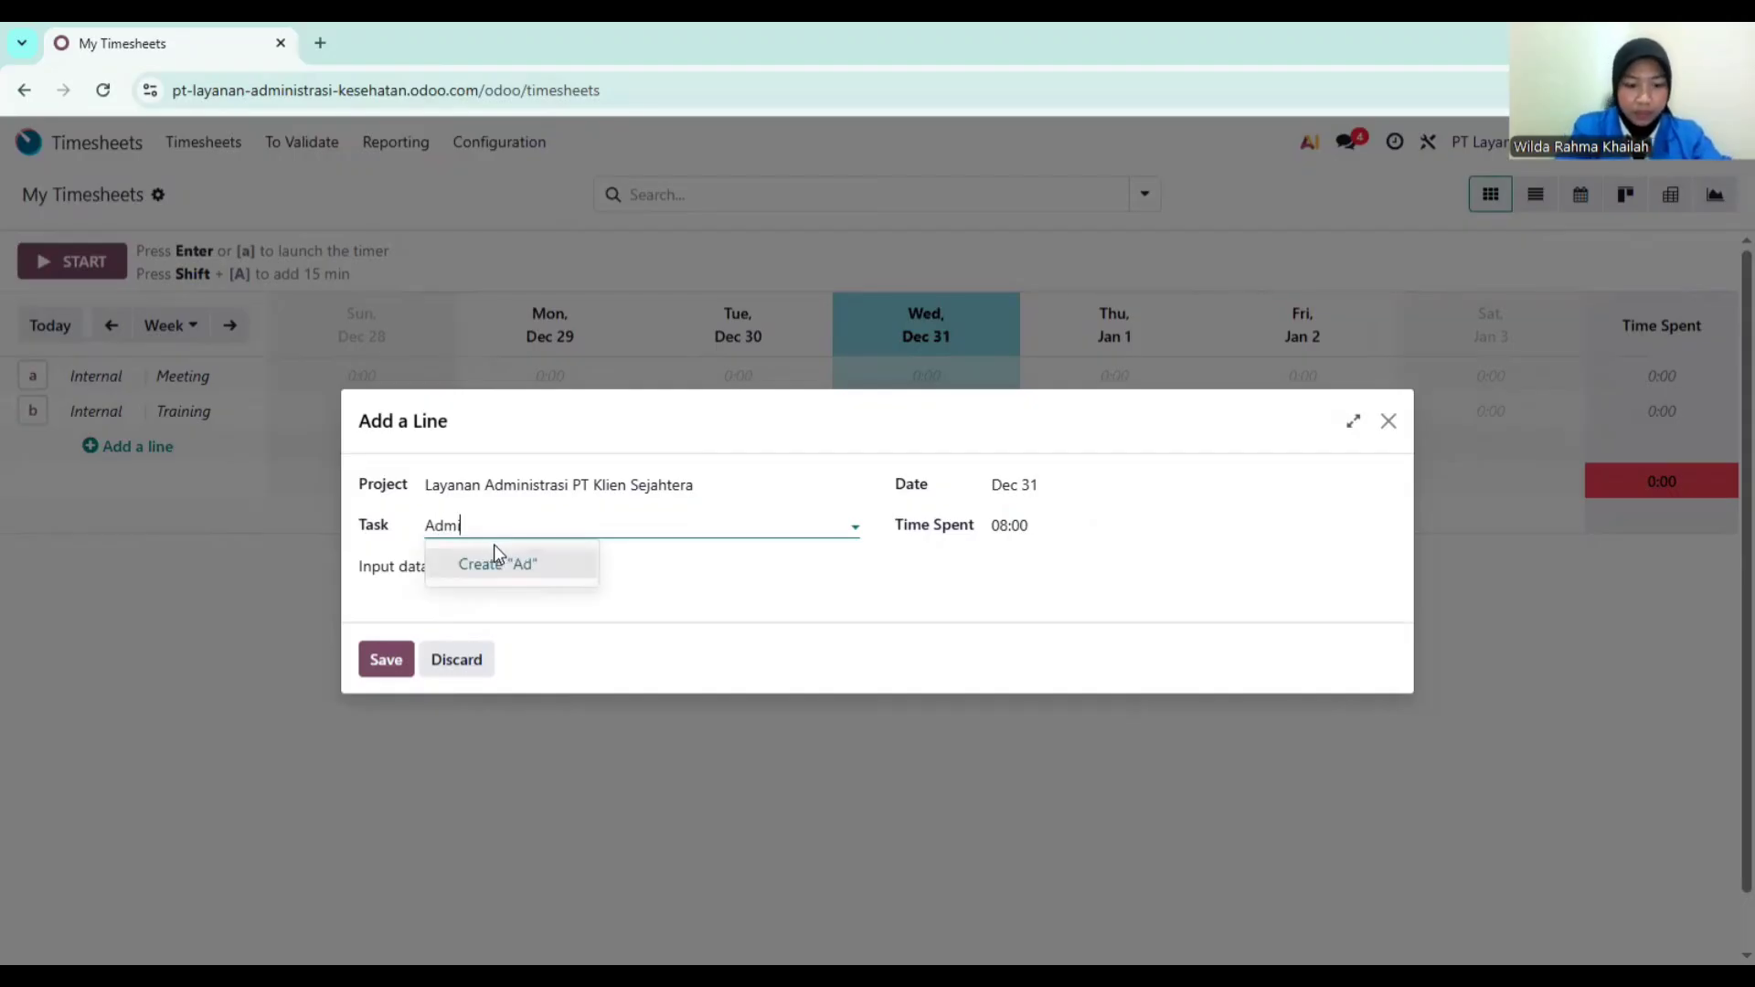
pyautogui.write('nistrasi Kepes')
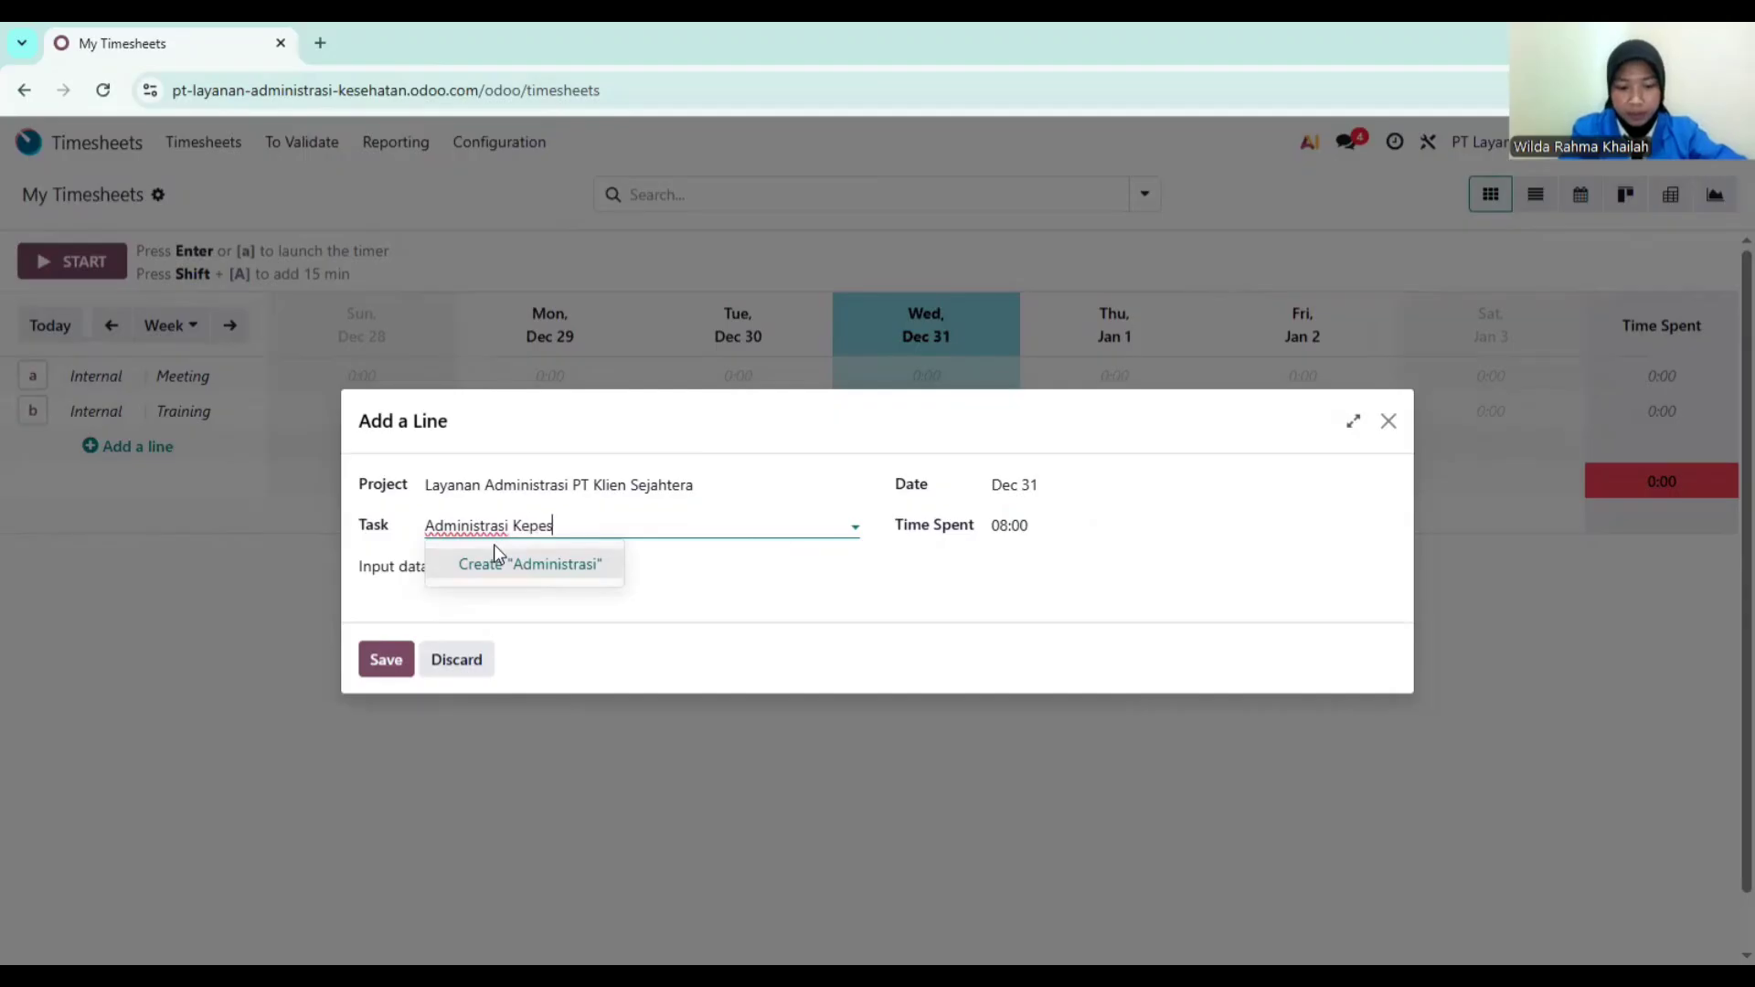
pyautogui.write('ertaan')
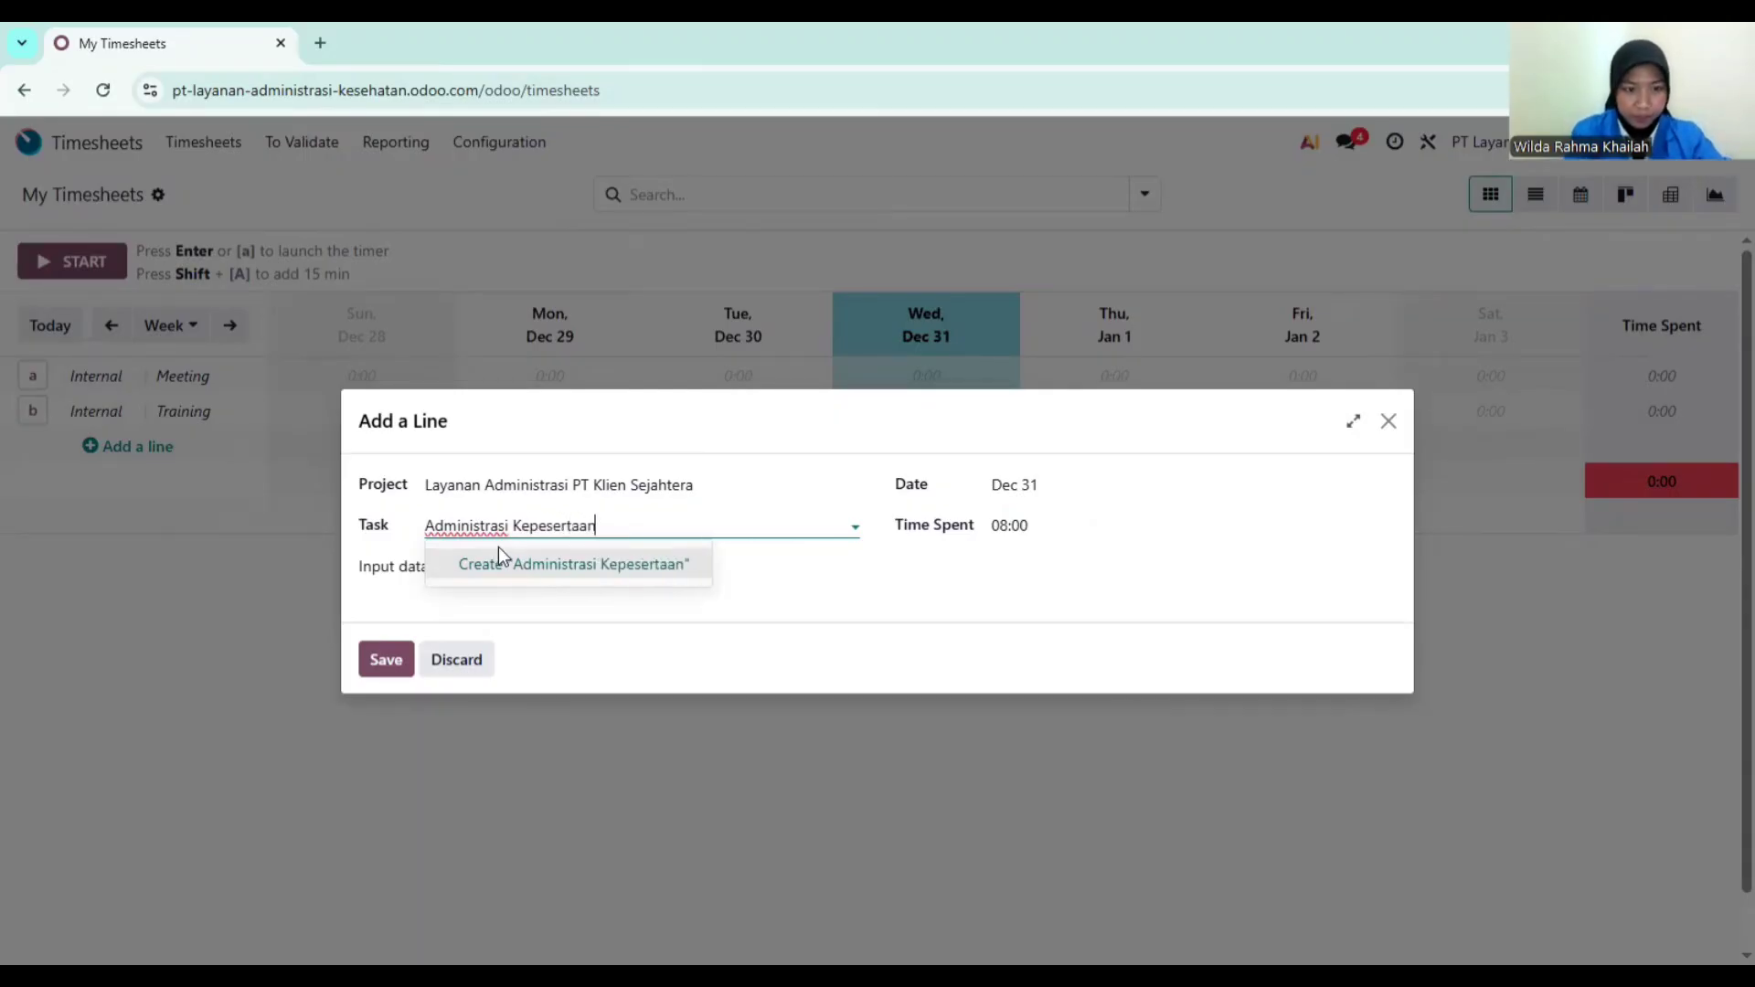
pyautogui.click(540, 576)
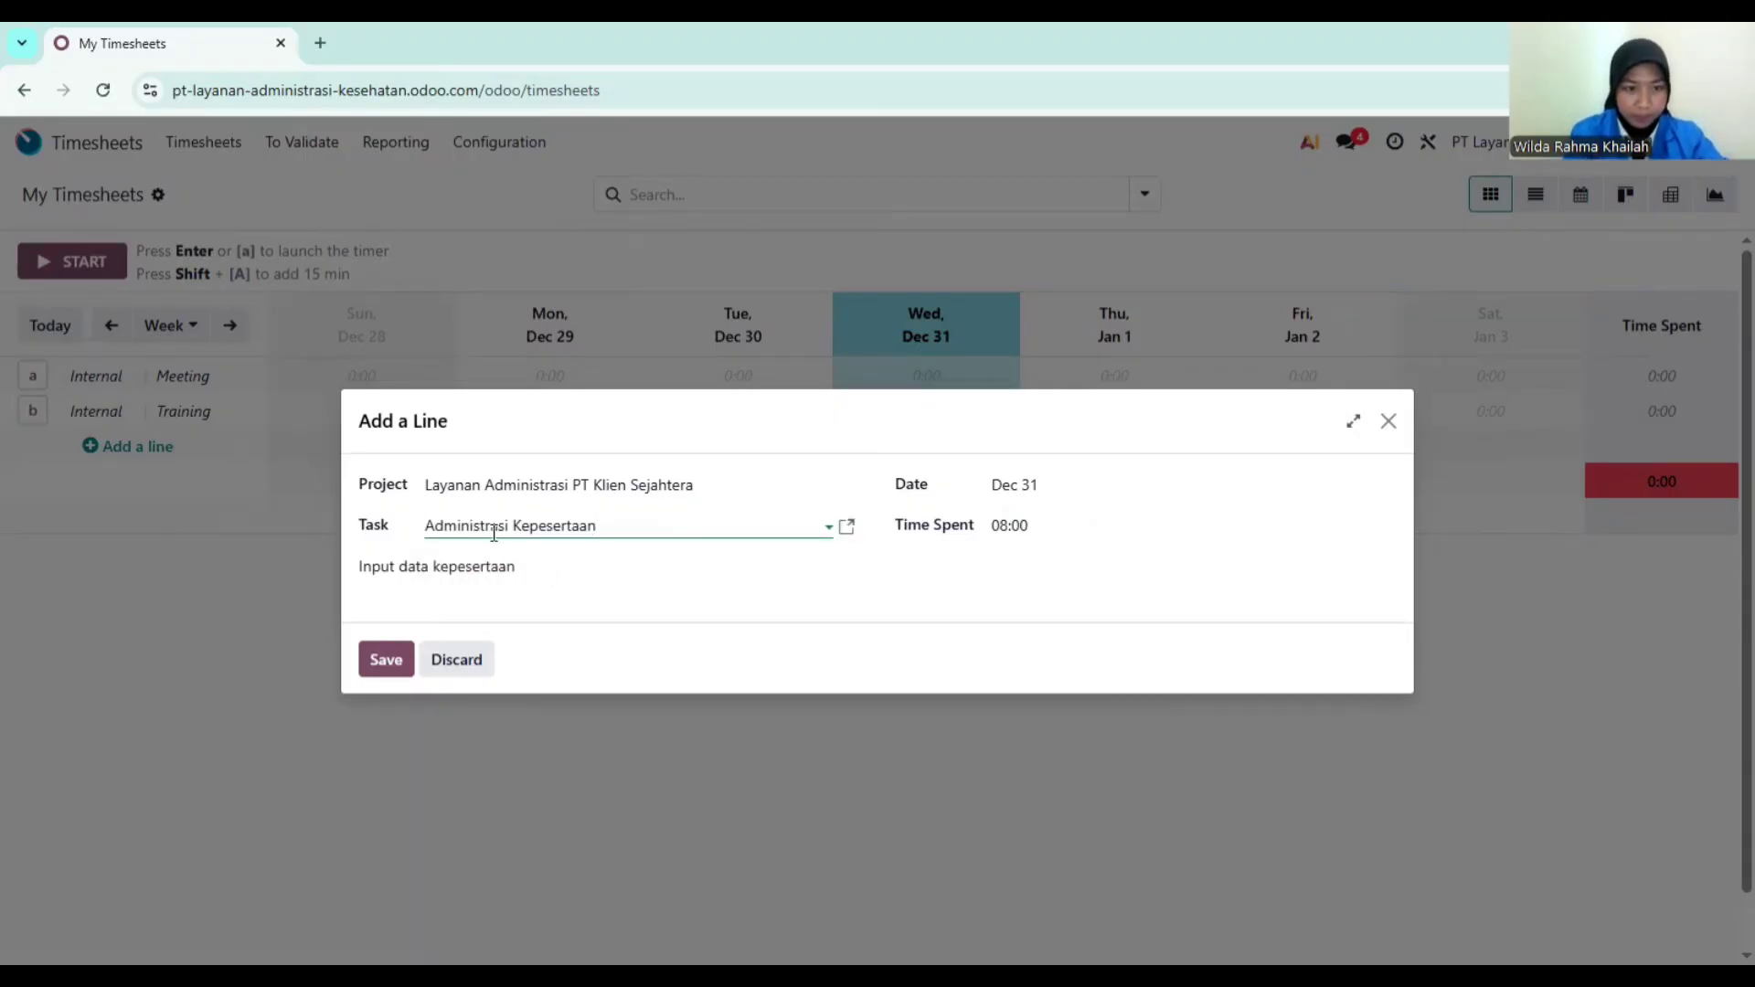
# Step: Save the 8:00 timesheet line and move to the Purchase app's Orders menu
pyautogui.click(387, 670)
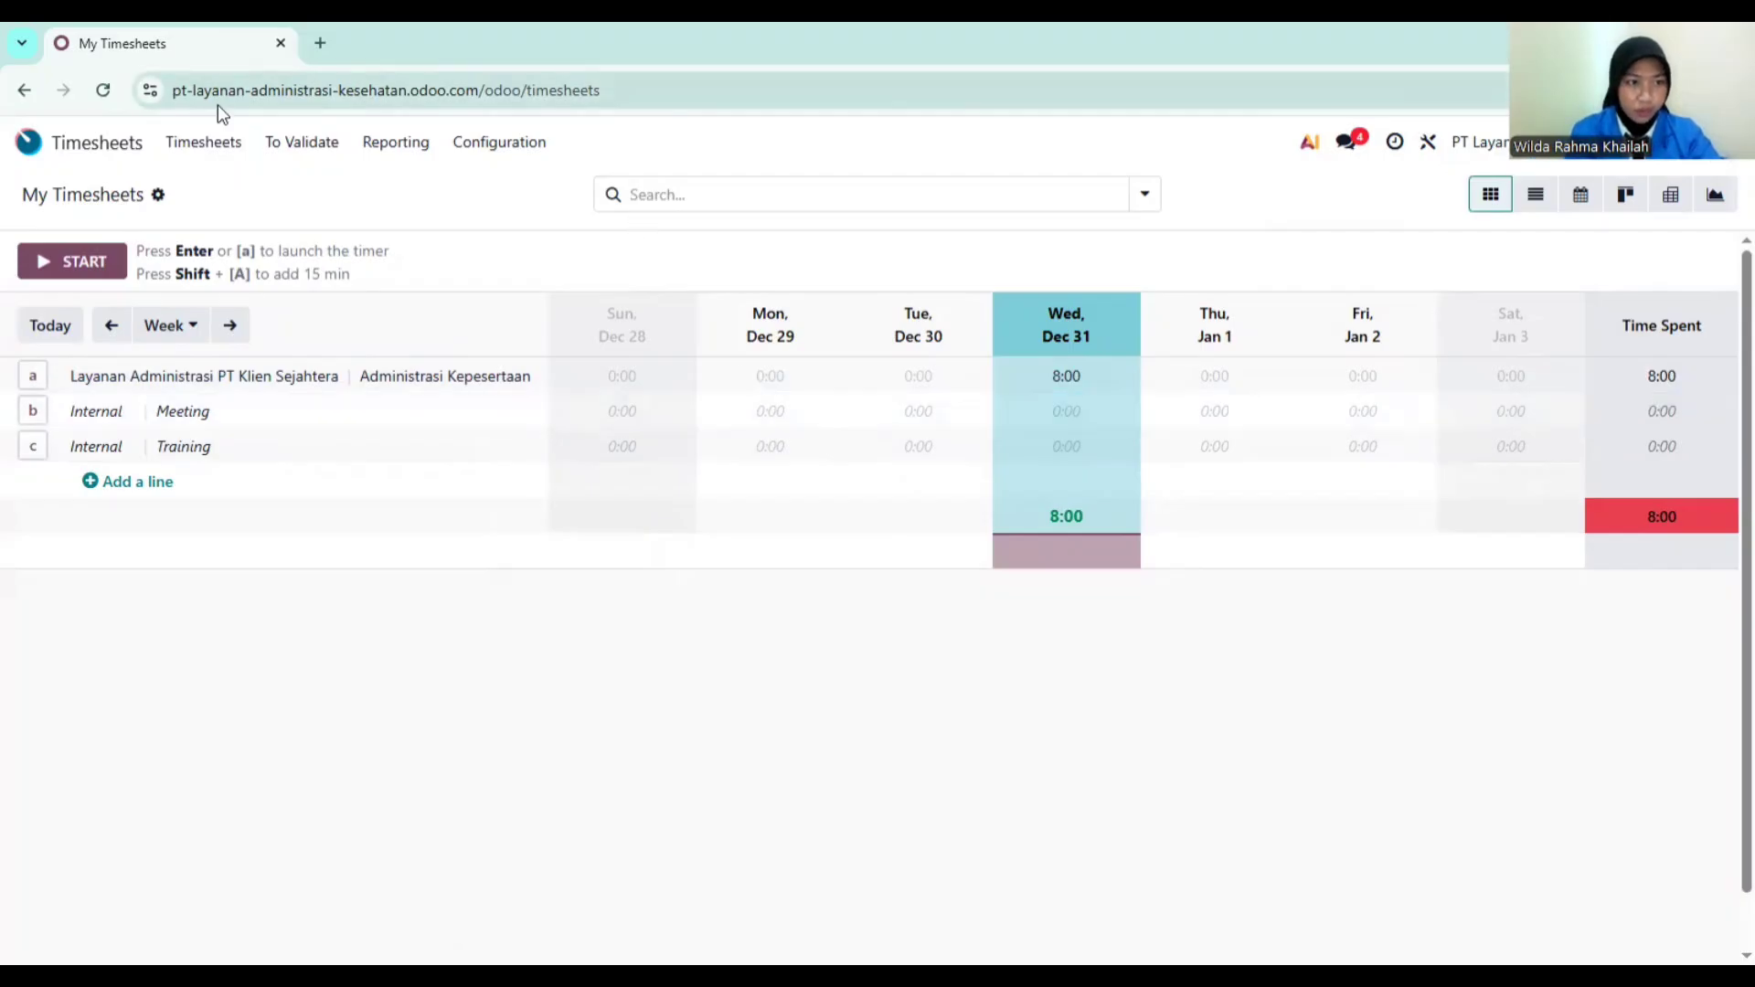
pyautogui.click(102, 149)
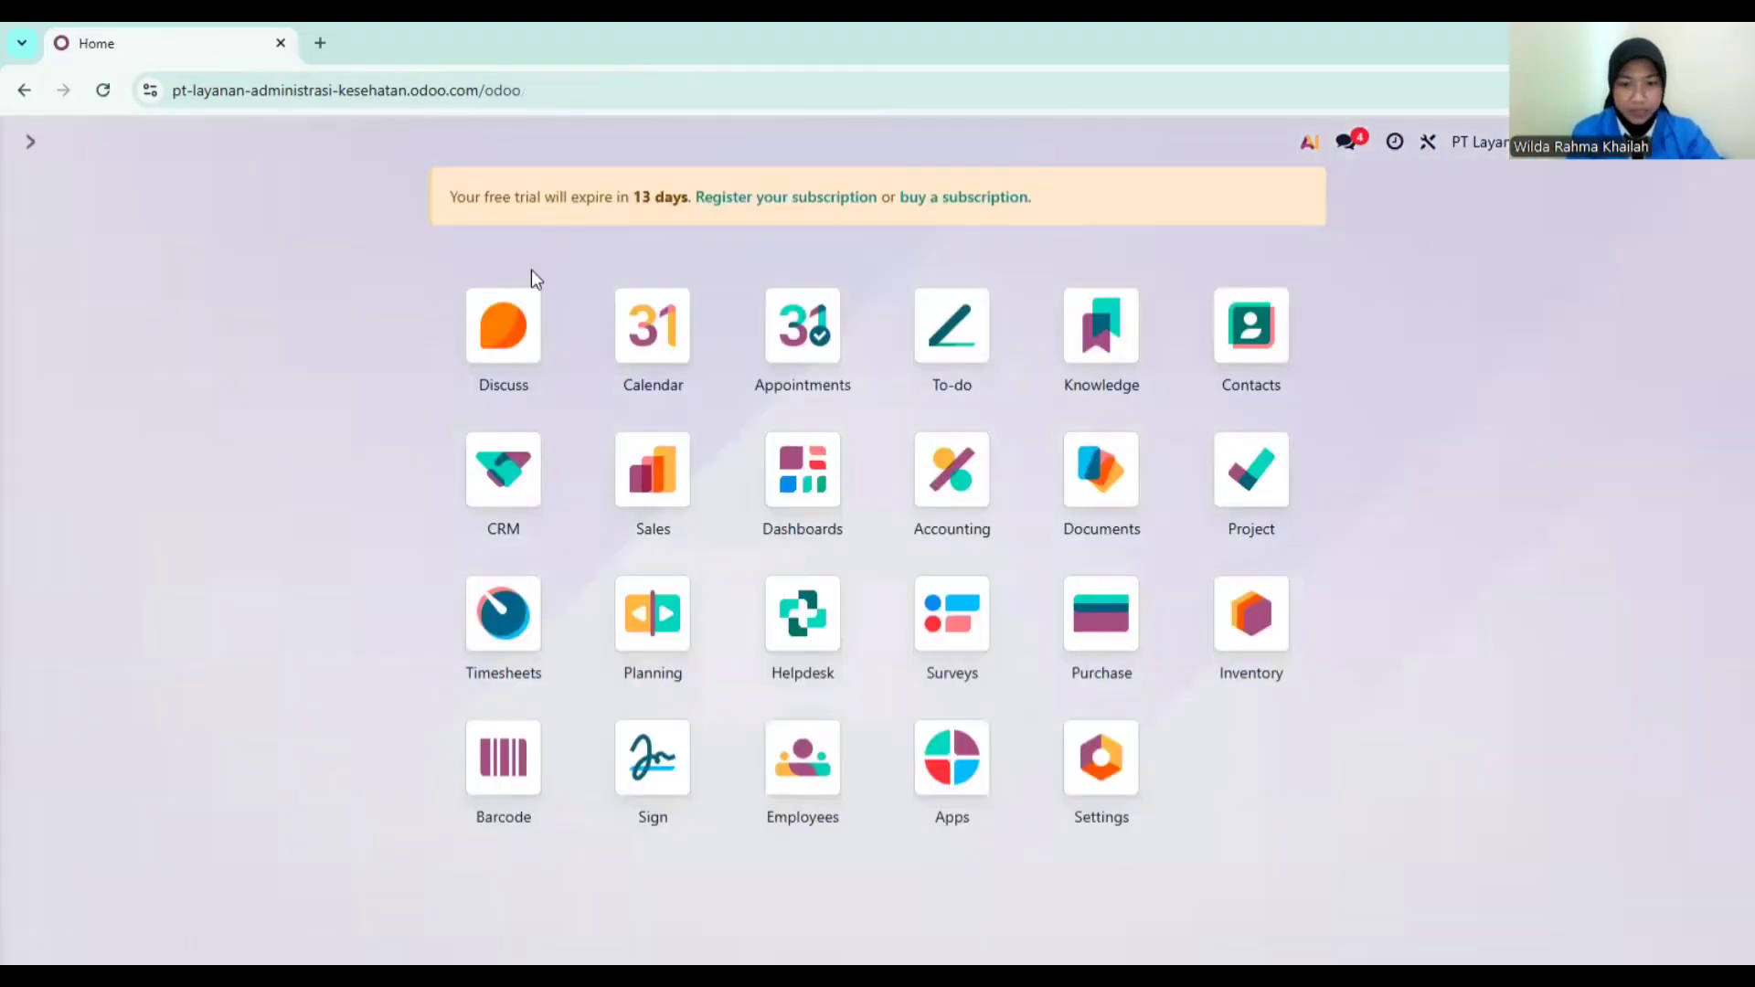
pyautogui.click(1111, 625)
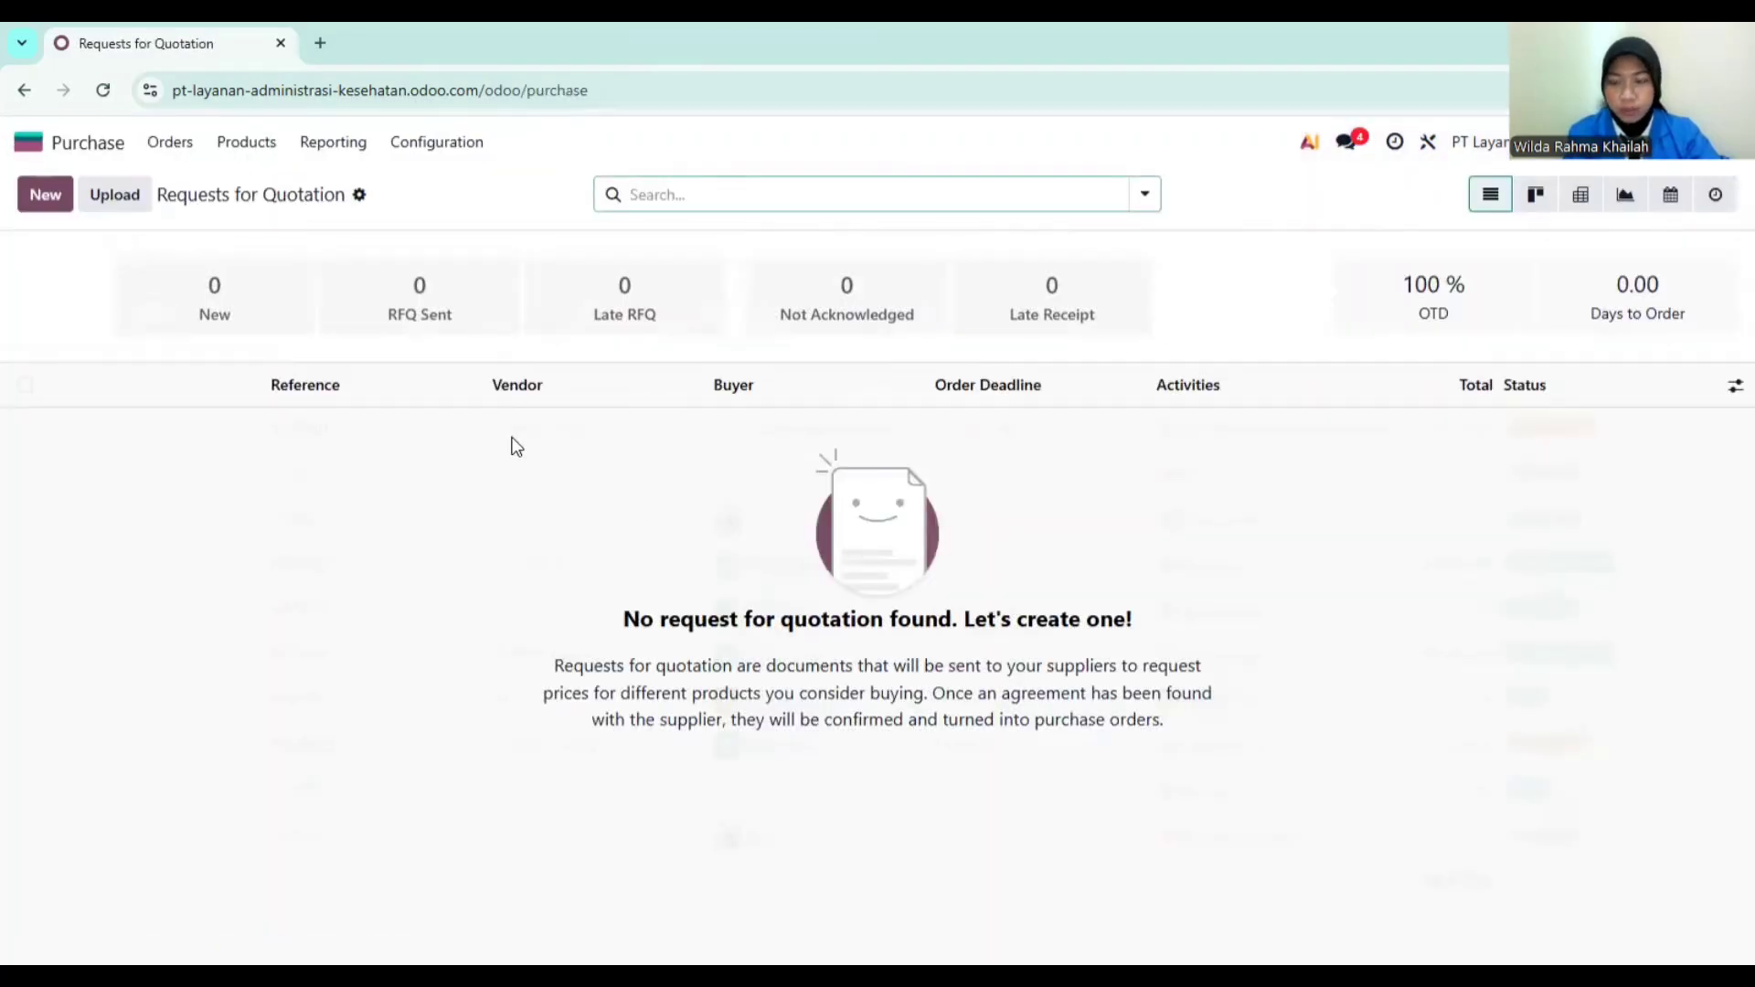
pyautogui.click(193, 147)
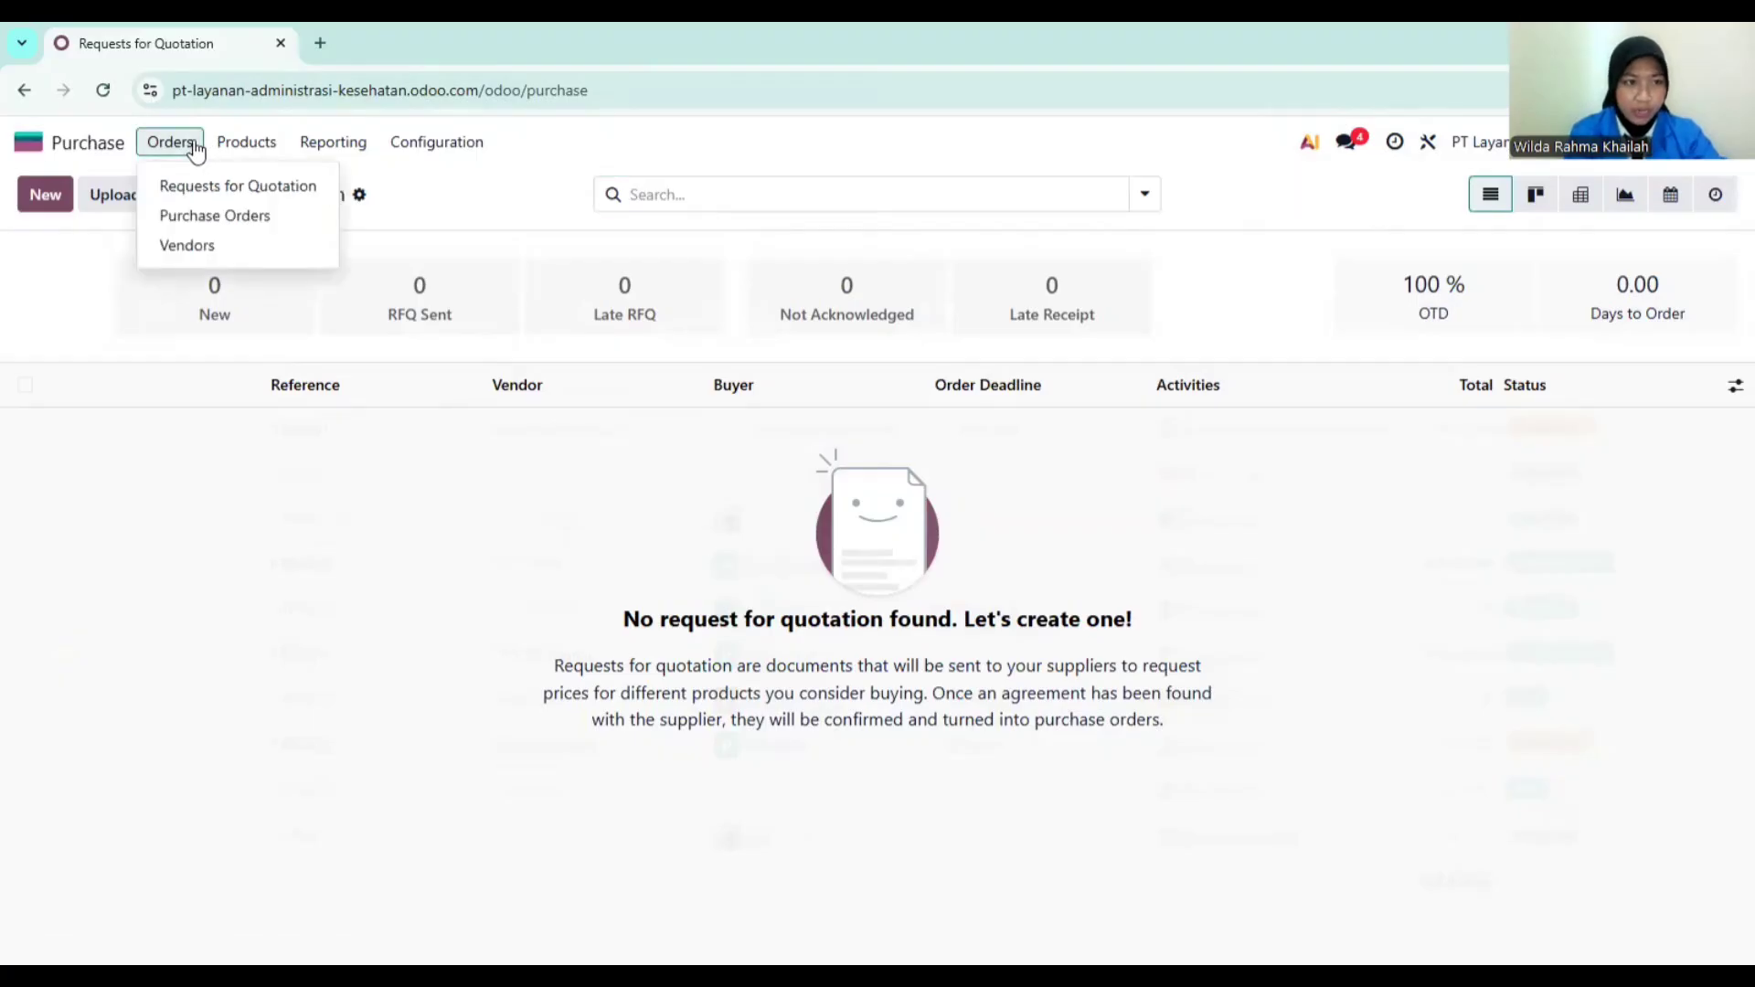
# Step: Start a new vendor named PT Vendor Teknologi from the Vendors list
pyautogui.click(219, 249)
pyautogui.click(48, 205)
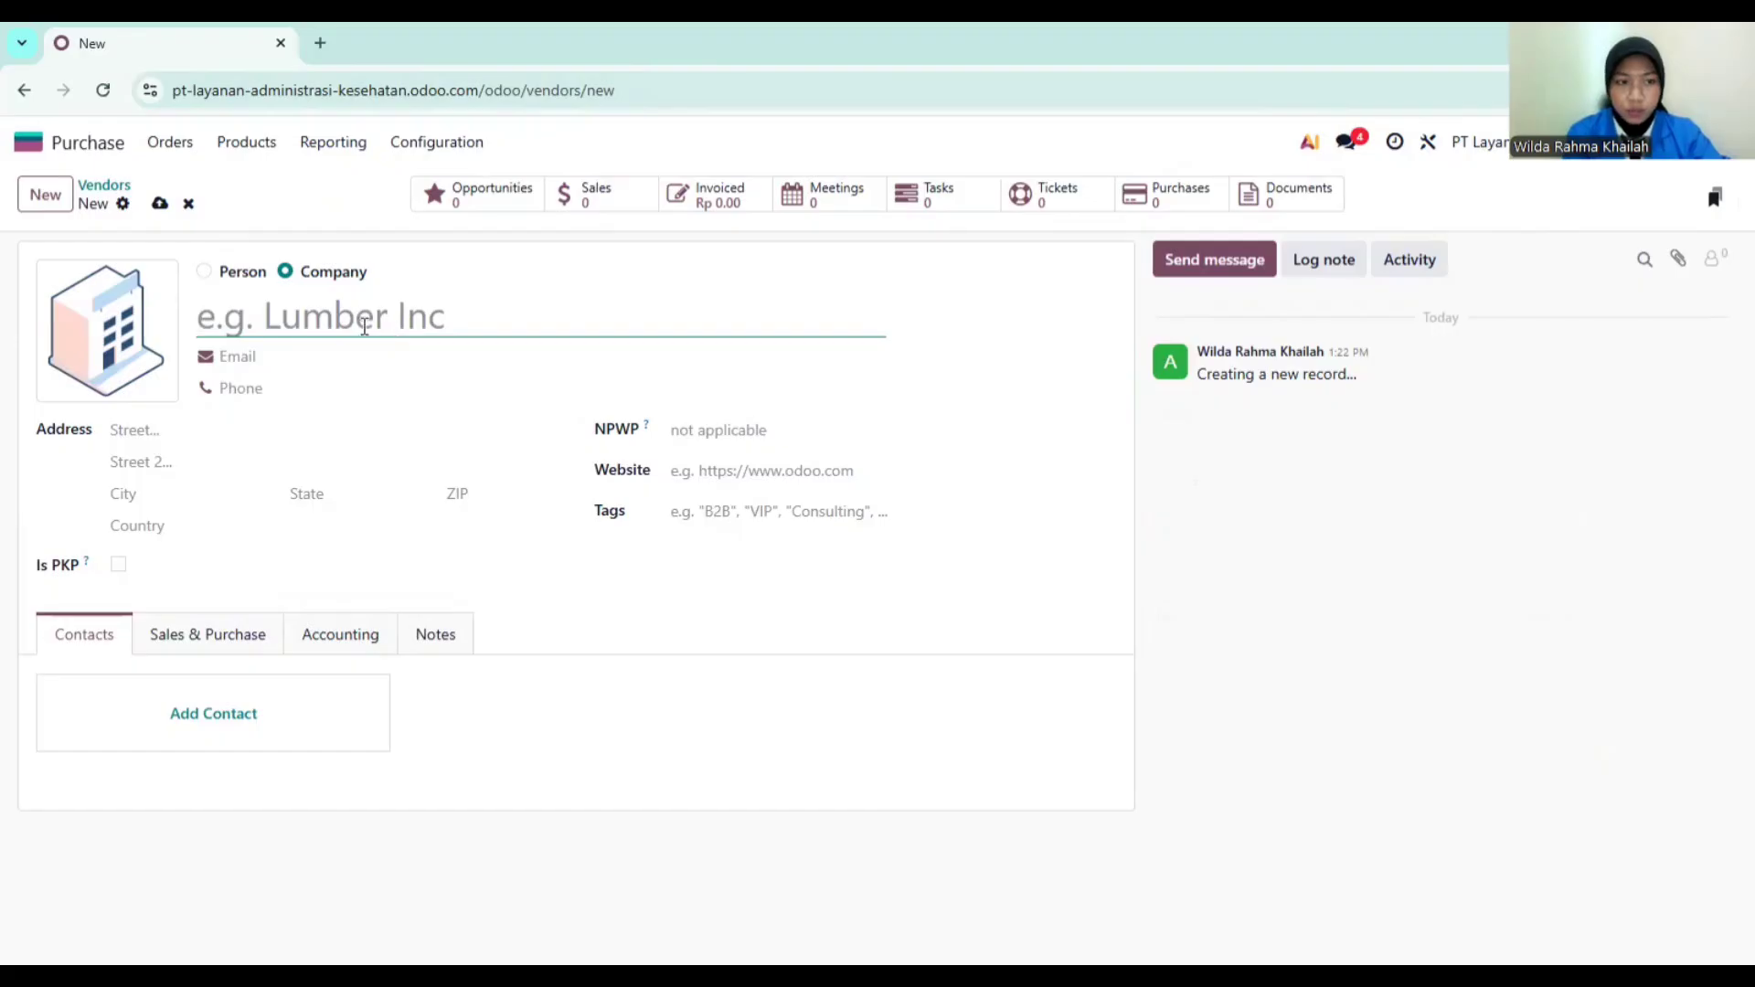
pyautogui.write('PT Ven')
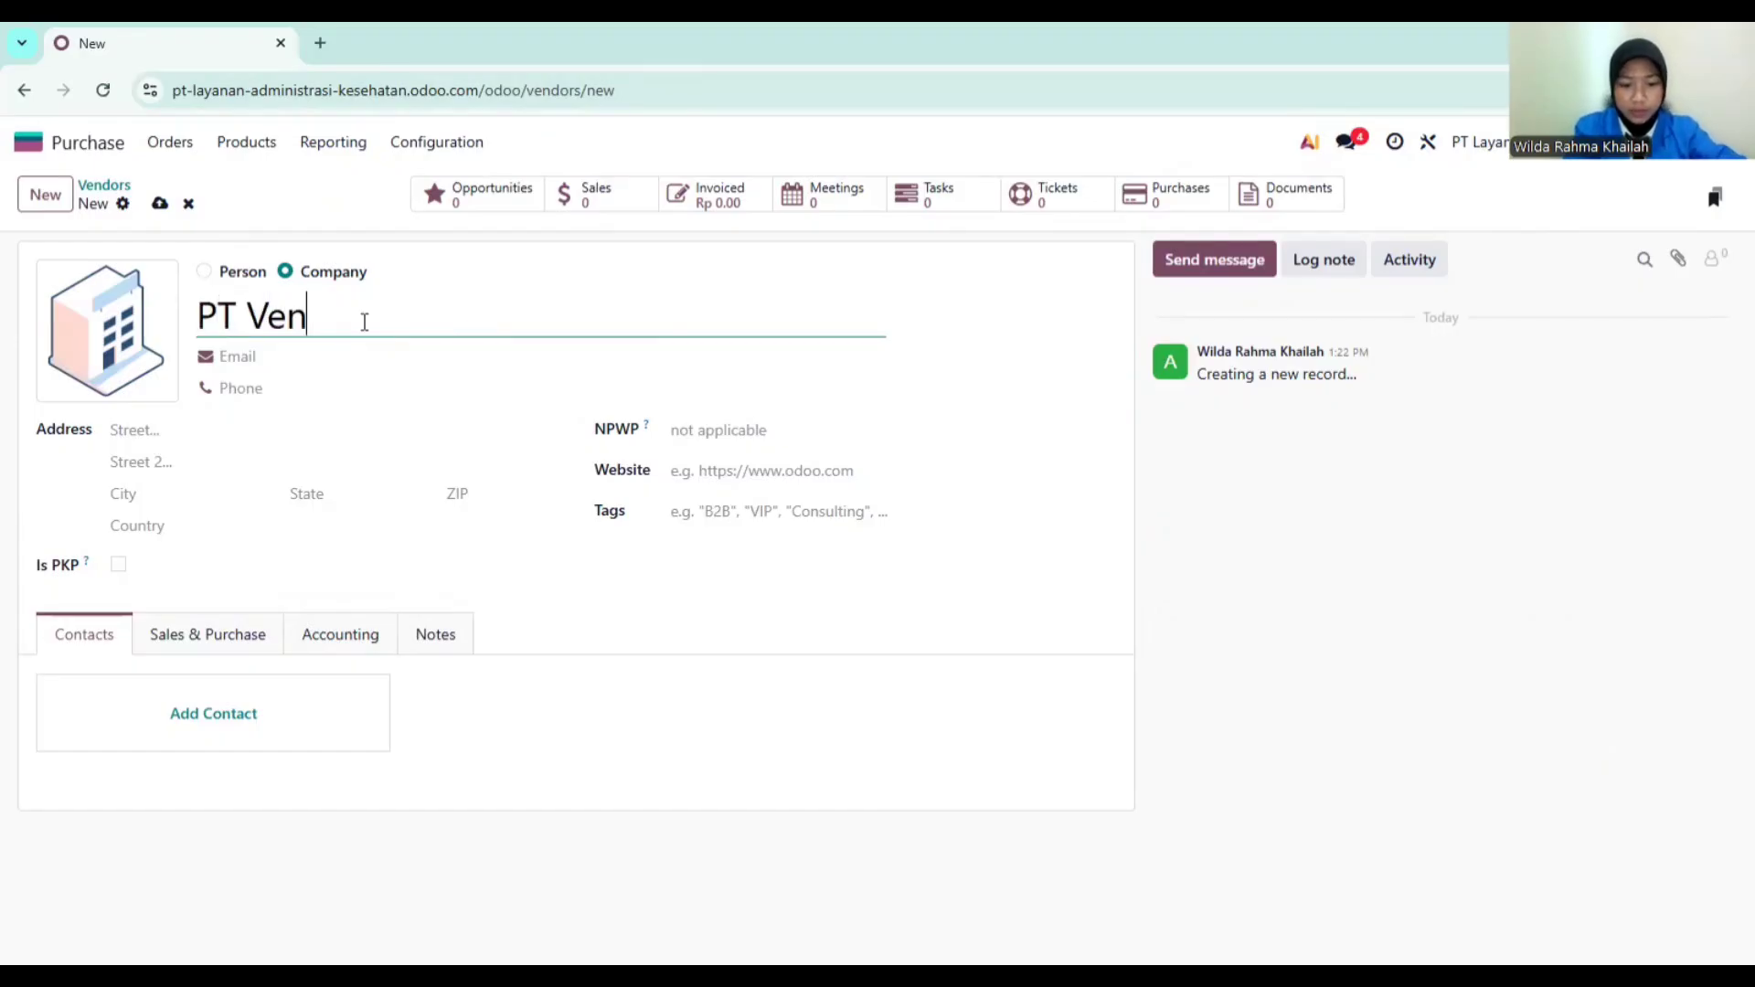
pyautogui.write('dor Tekn')
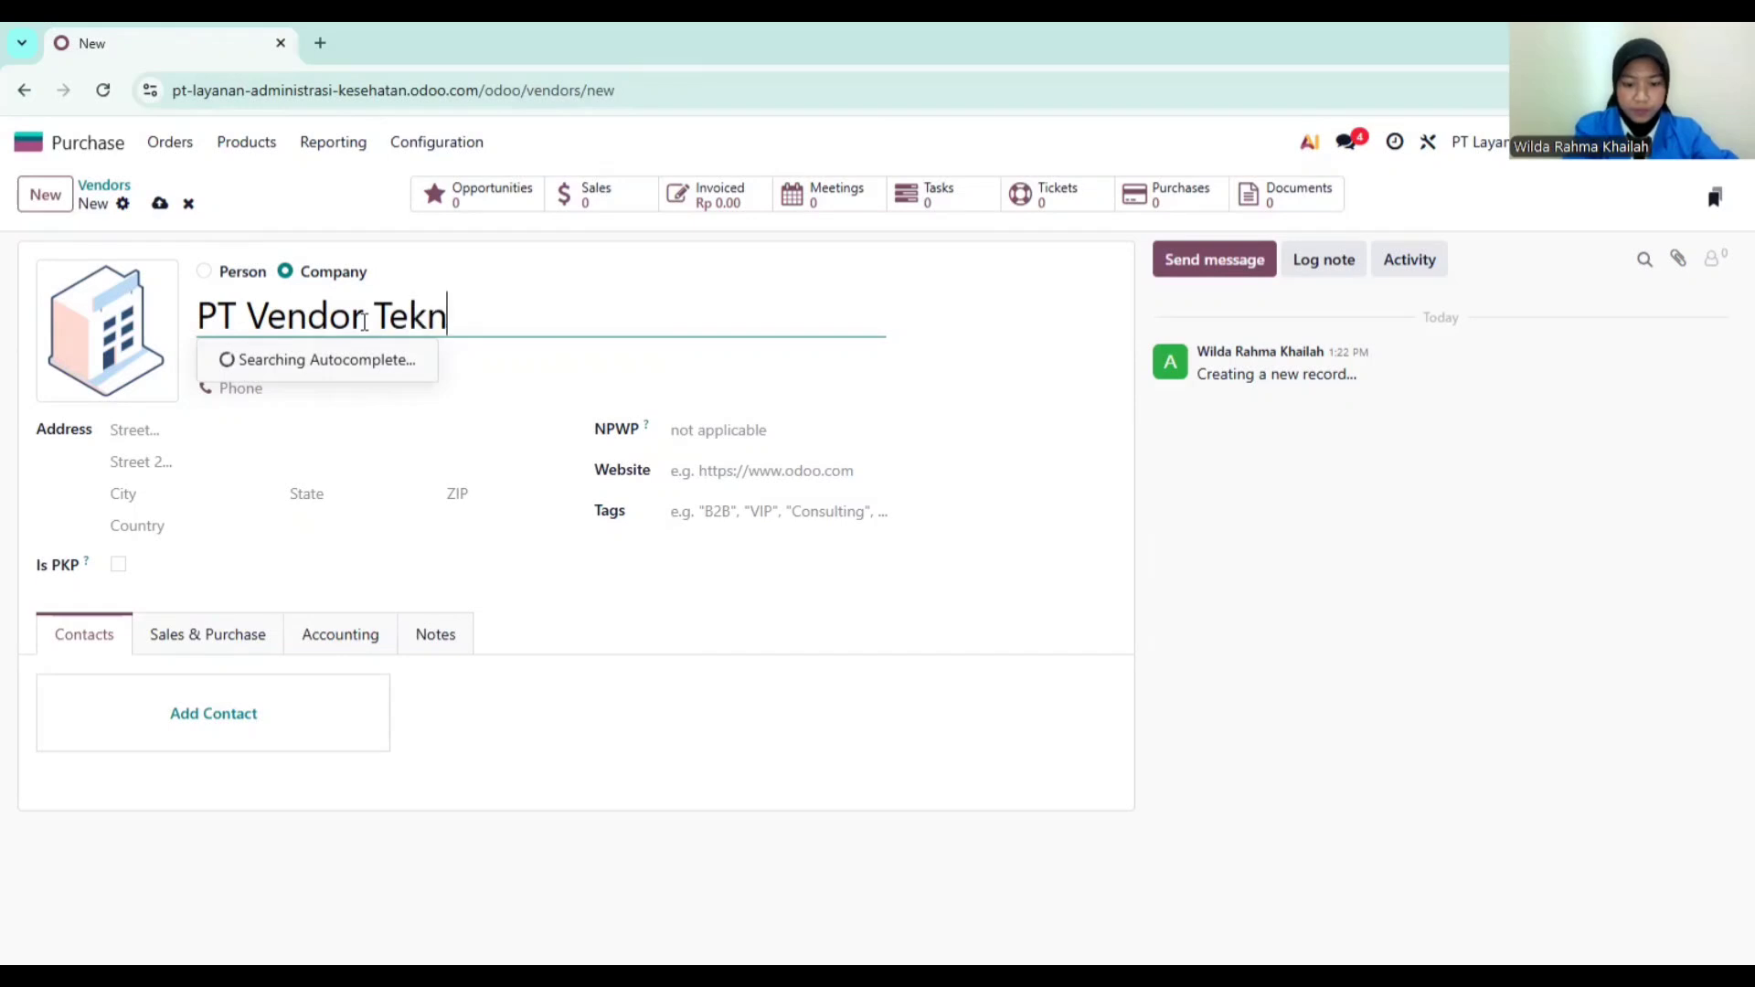
pyautogui.write('ologi')
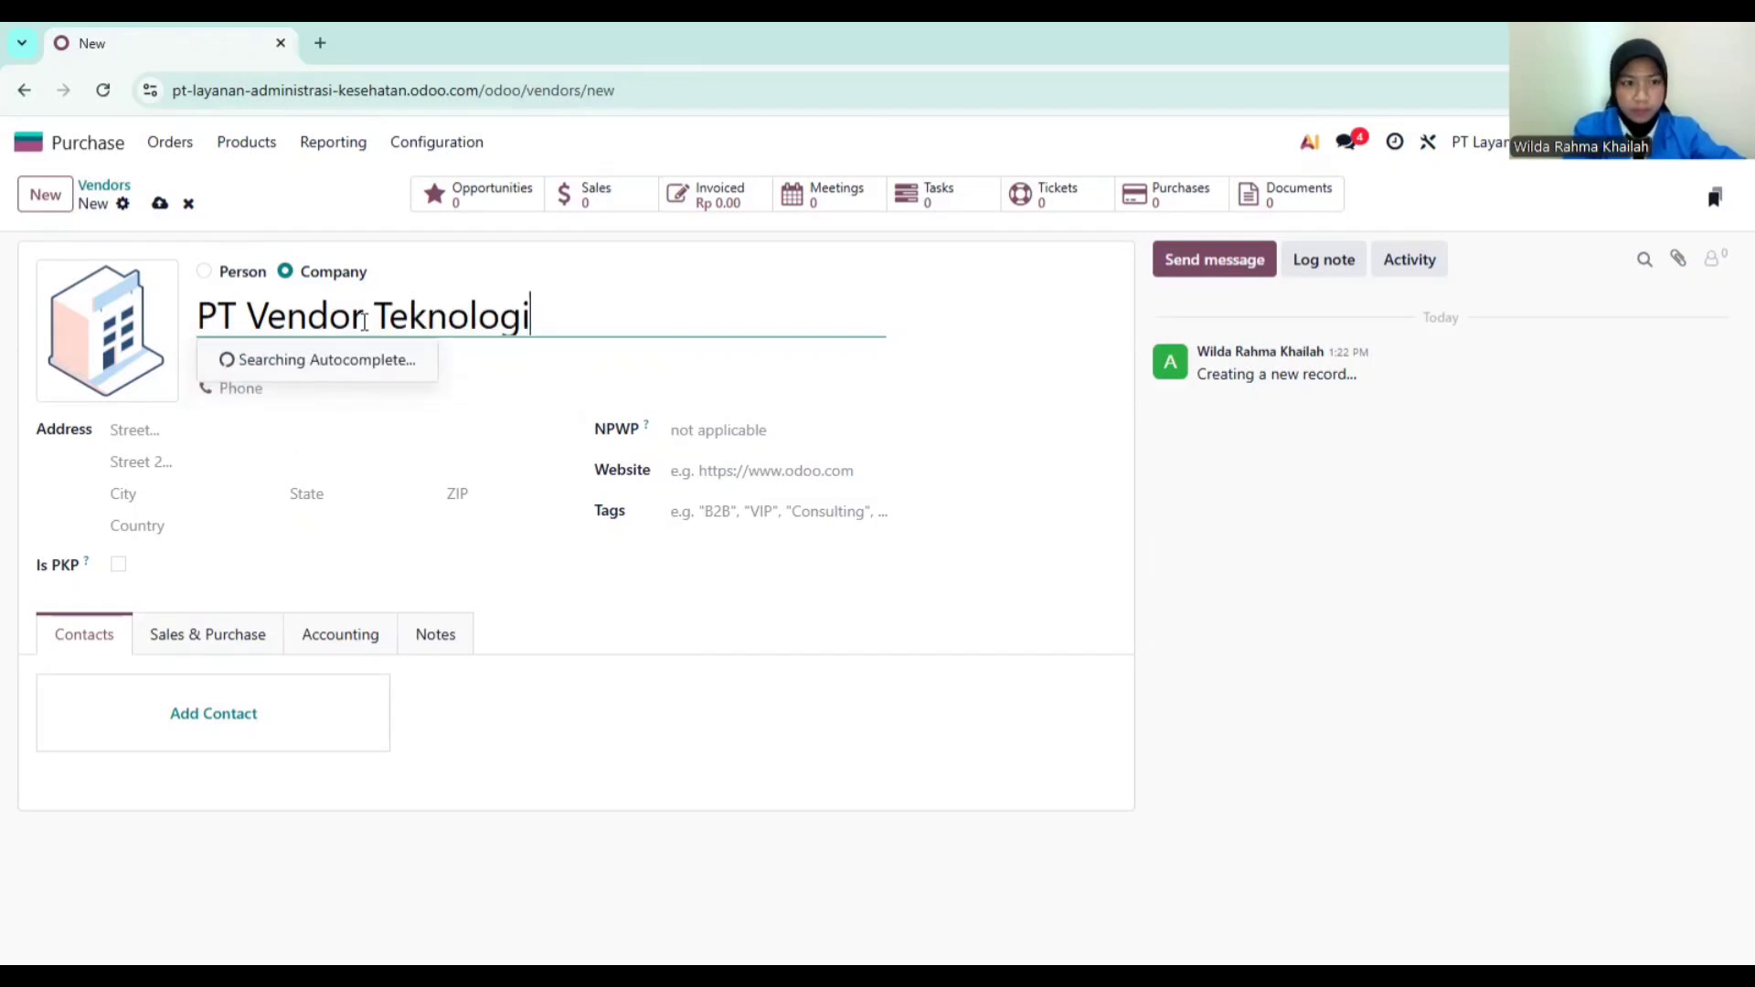
# Step: Fill in the vendor's email address, phone number and street address
pyautogui.click(347, 360)
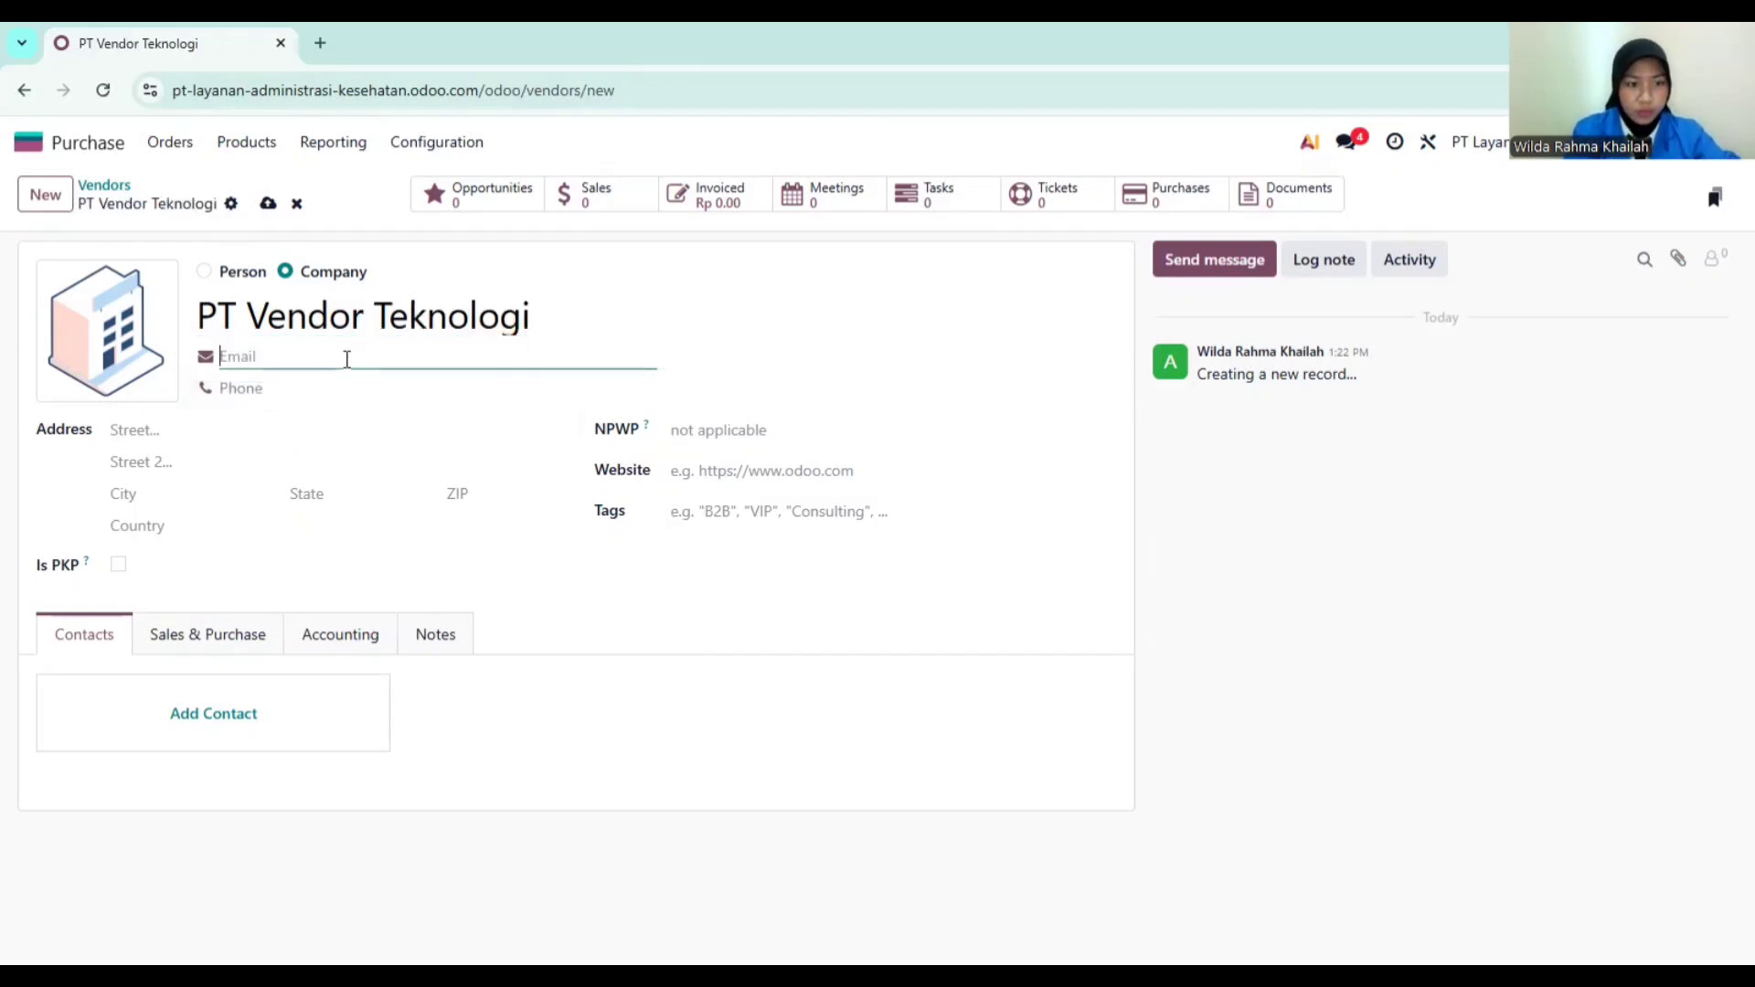
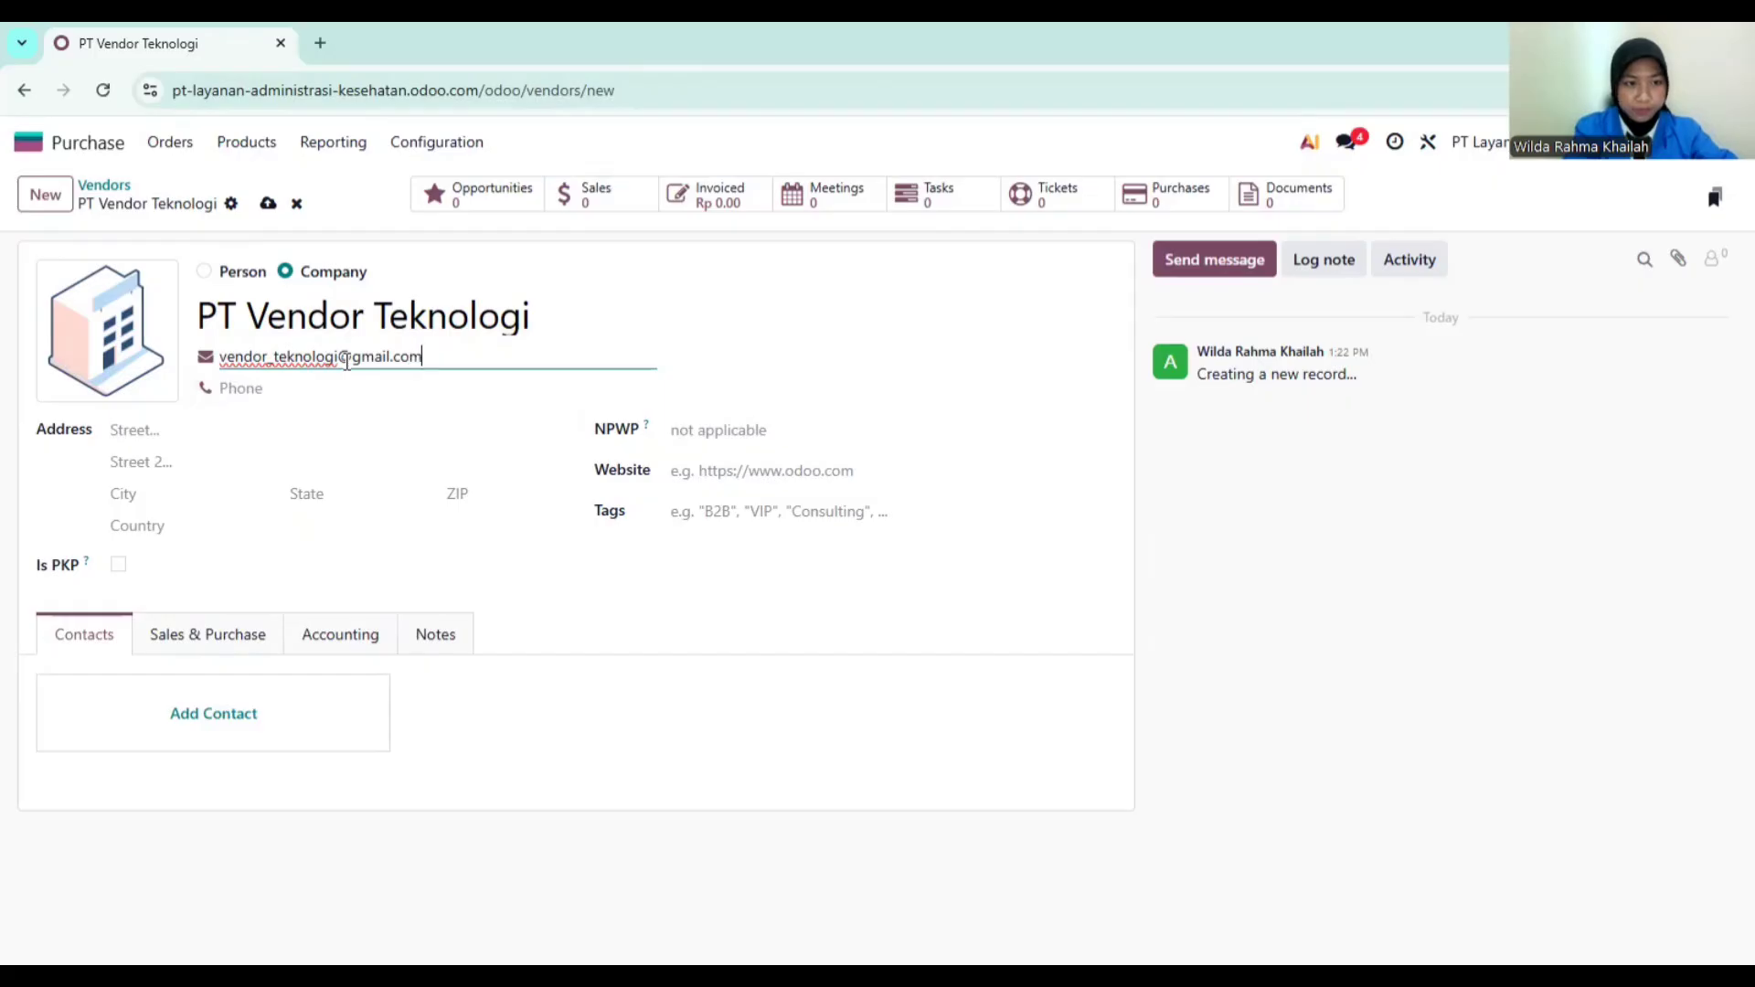
pyautogui.click(318, 393)
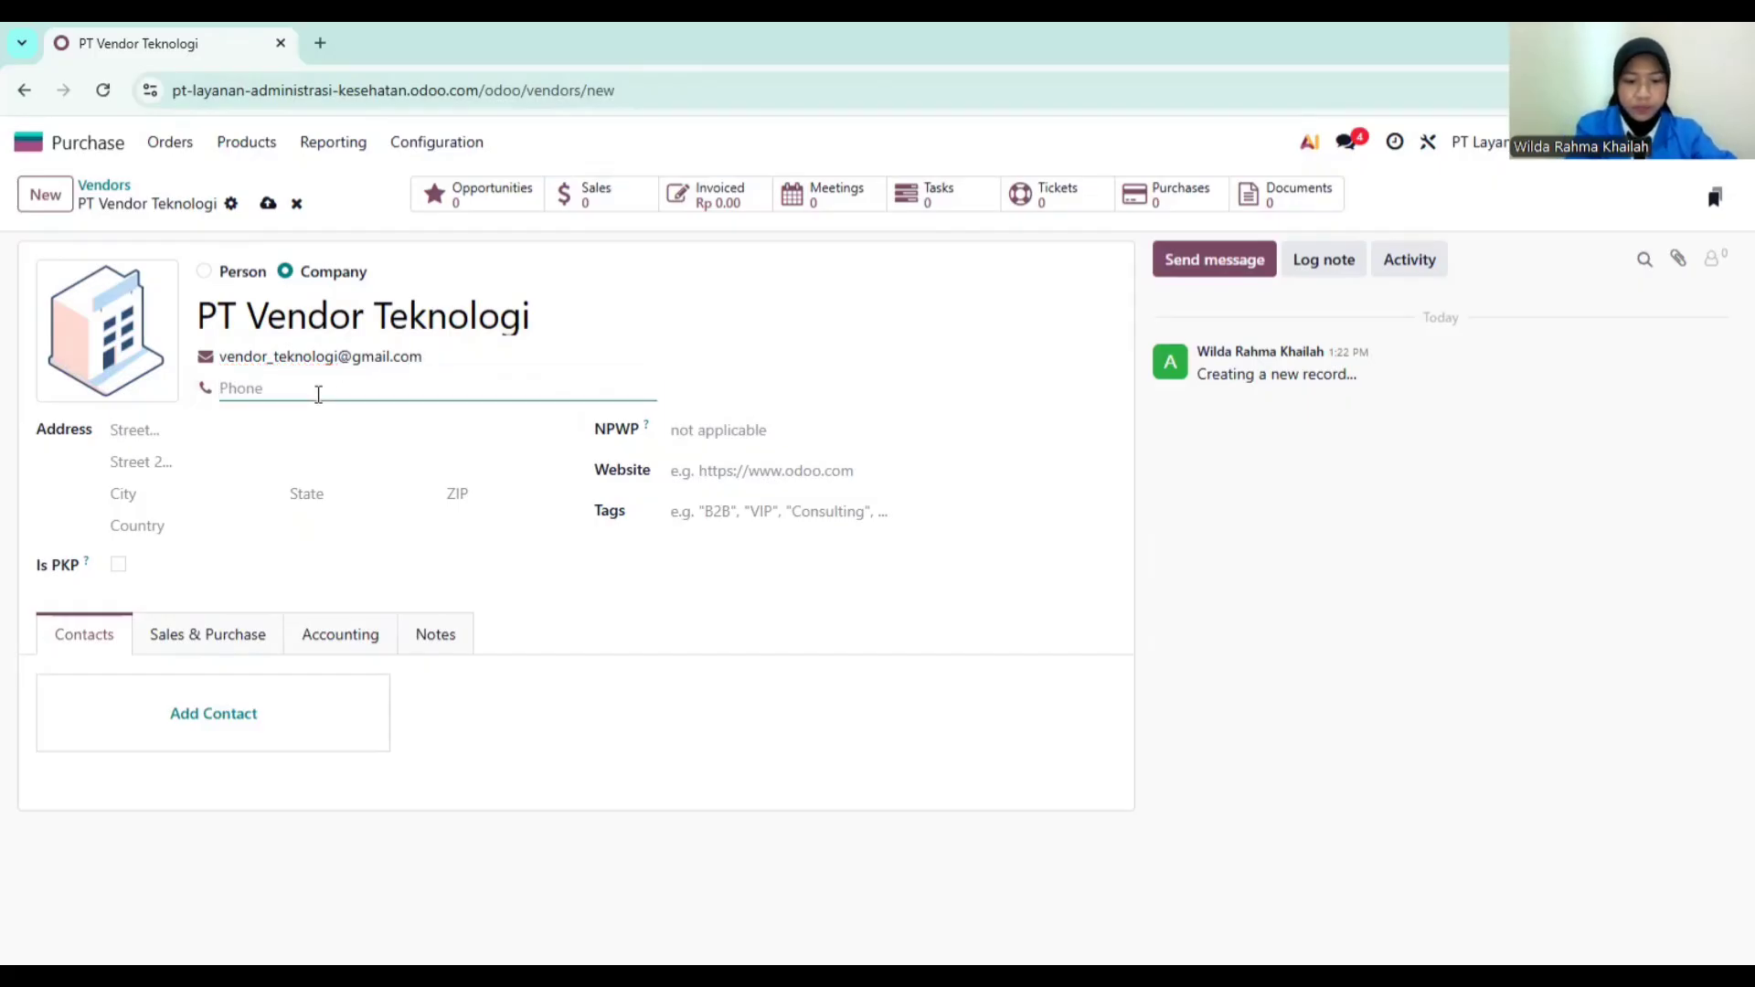
pyautogui.write('0834')
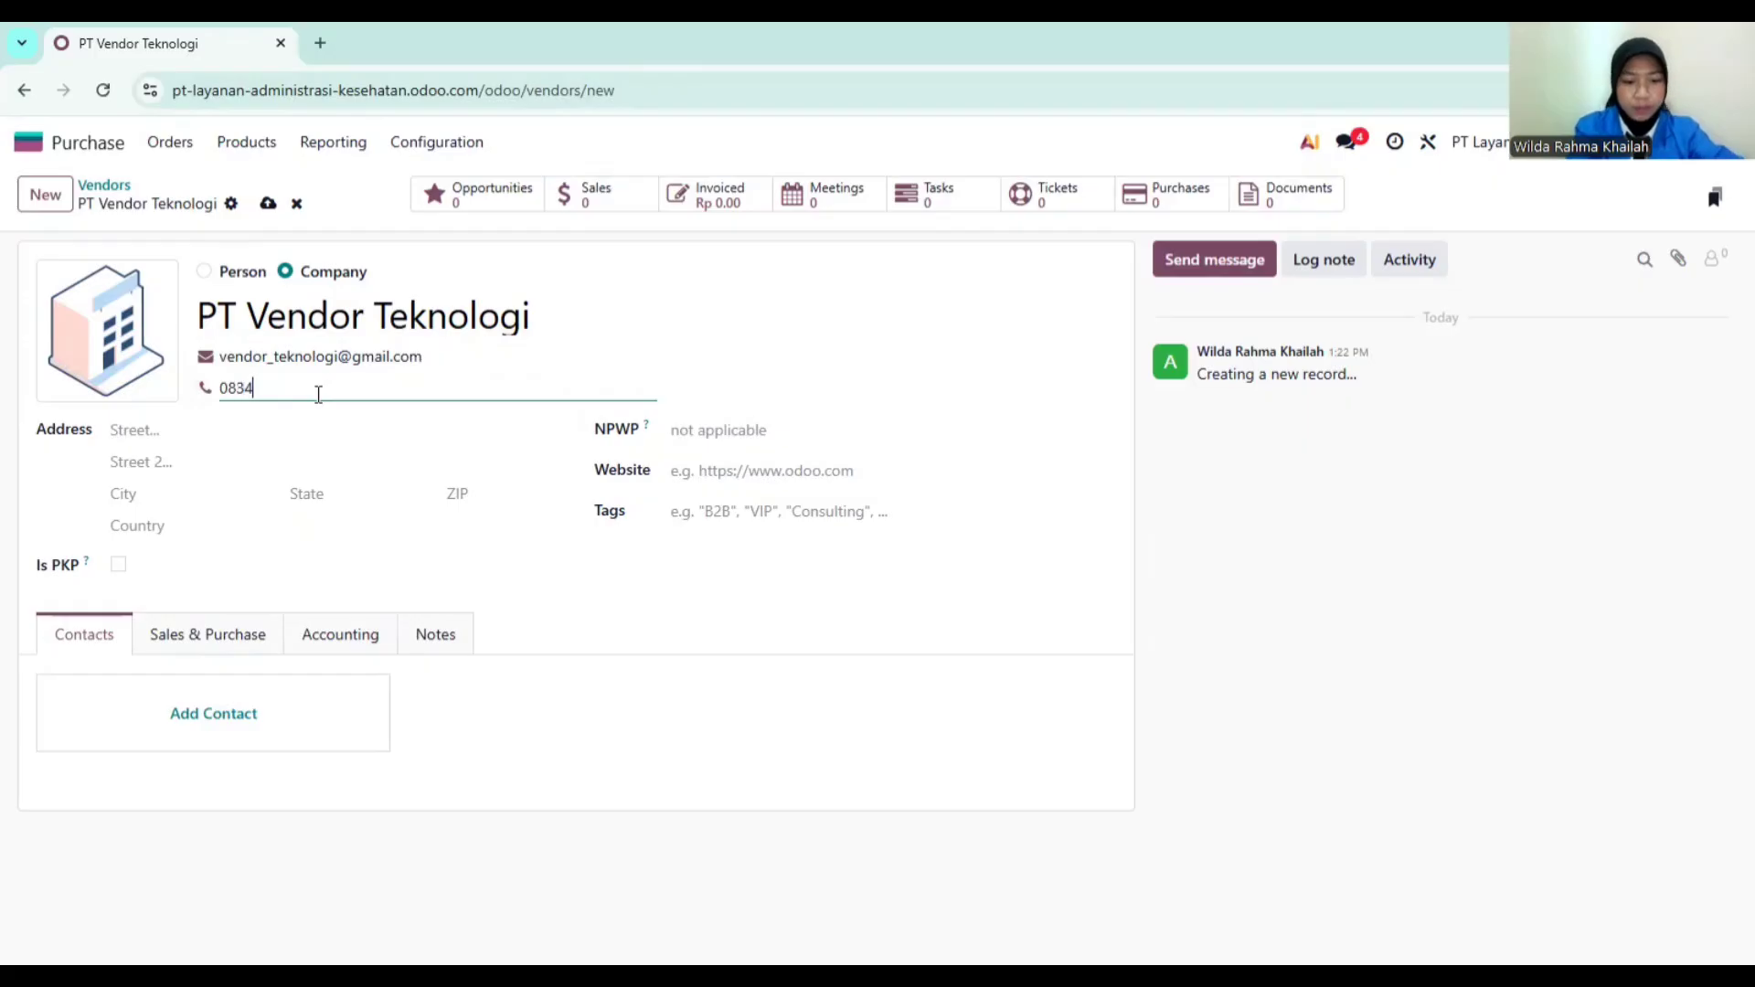
pyautogui.write('56789012')
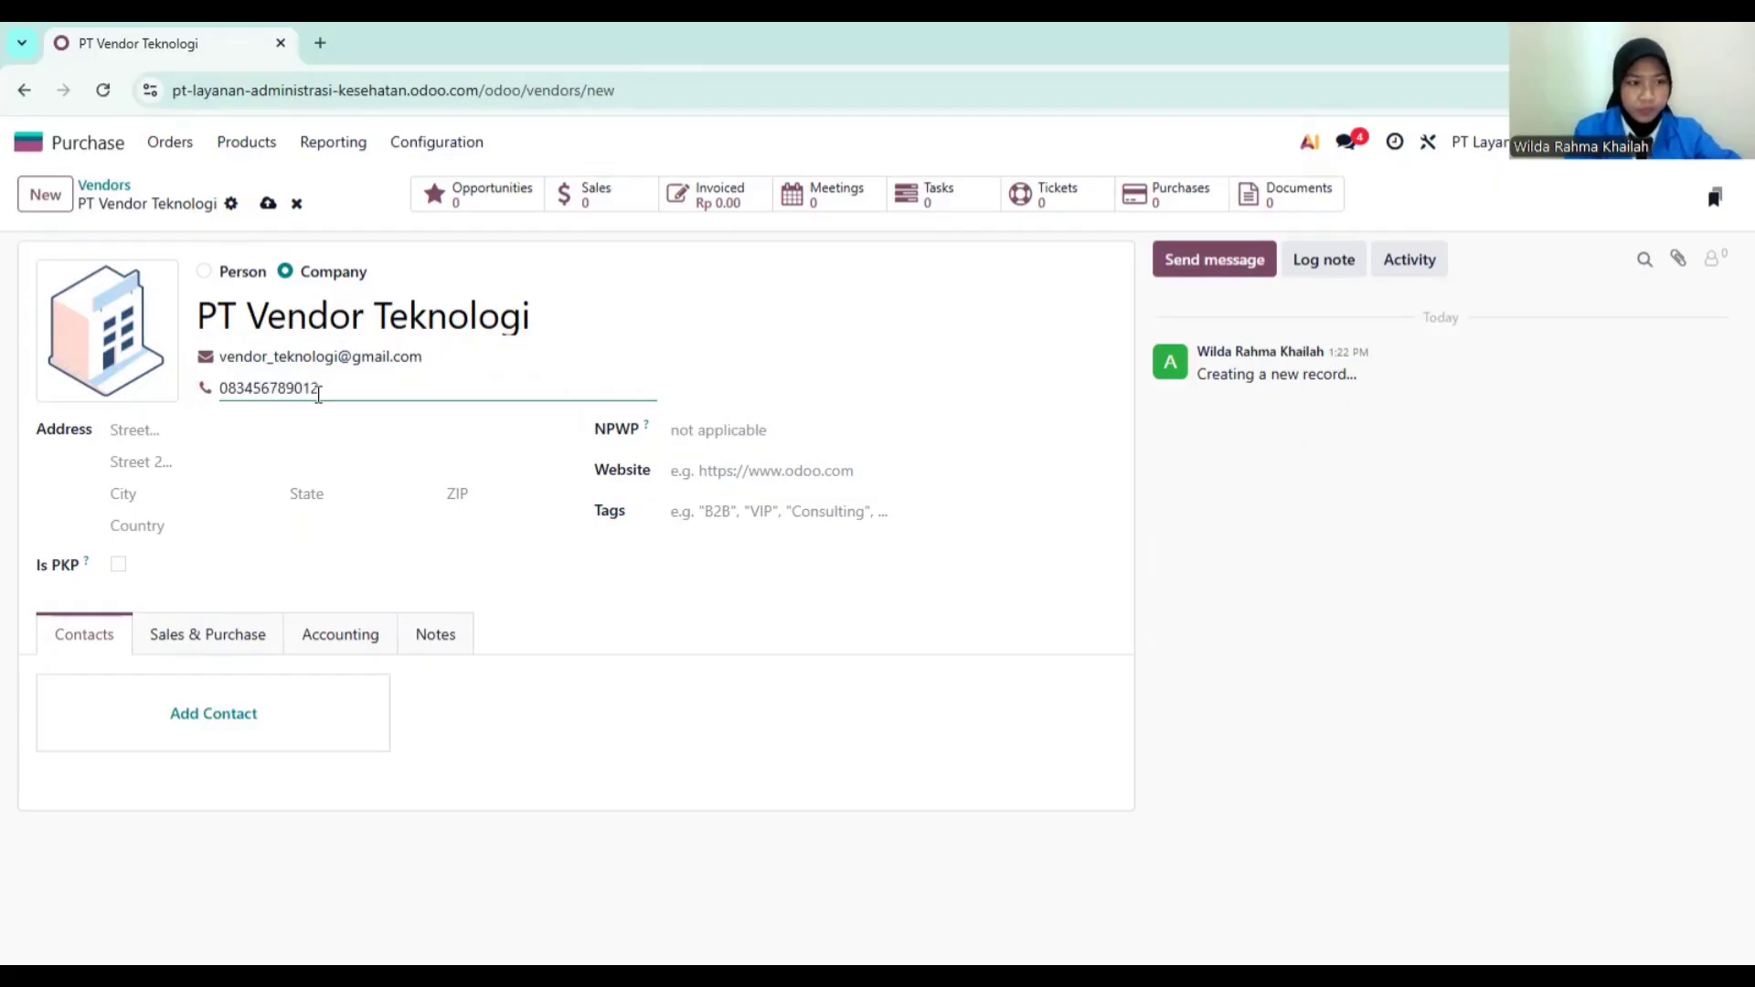
pyautogui.click(273, 422)
pyautogui.write('Jalan mawar')
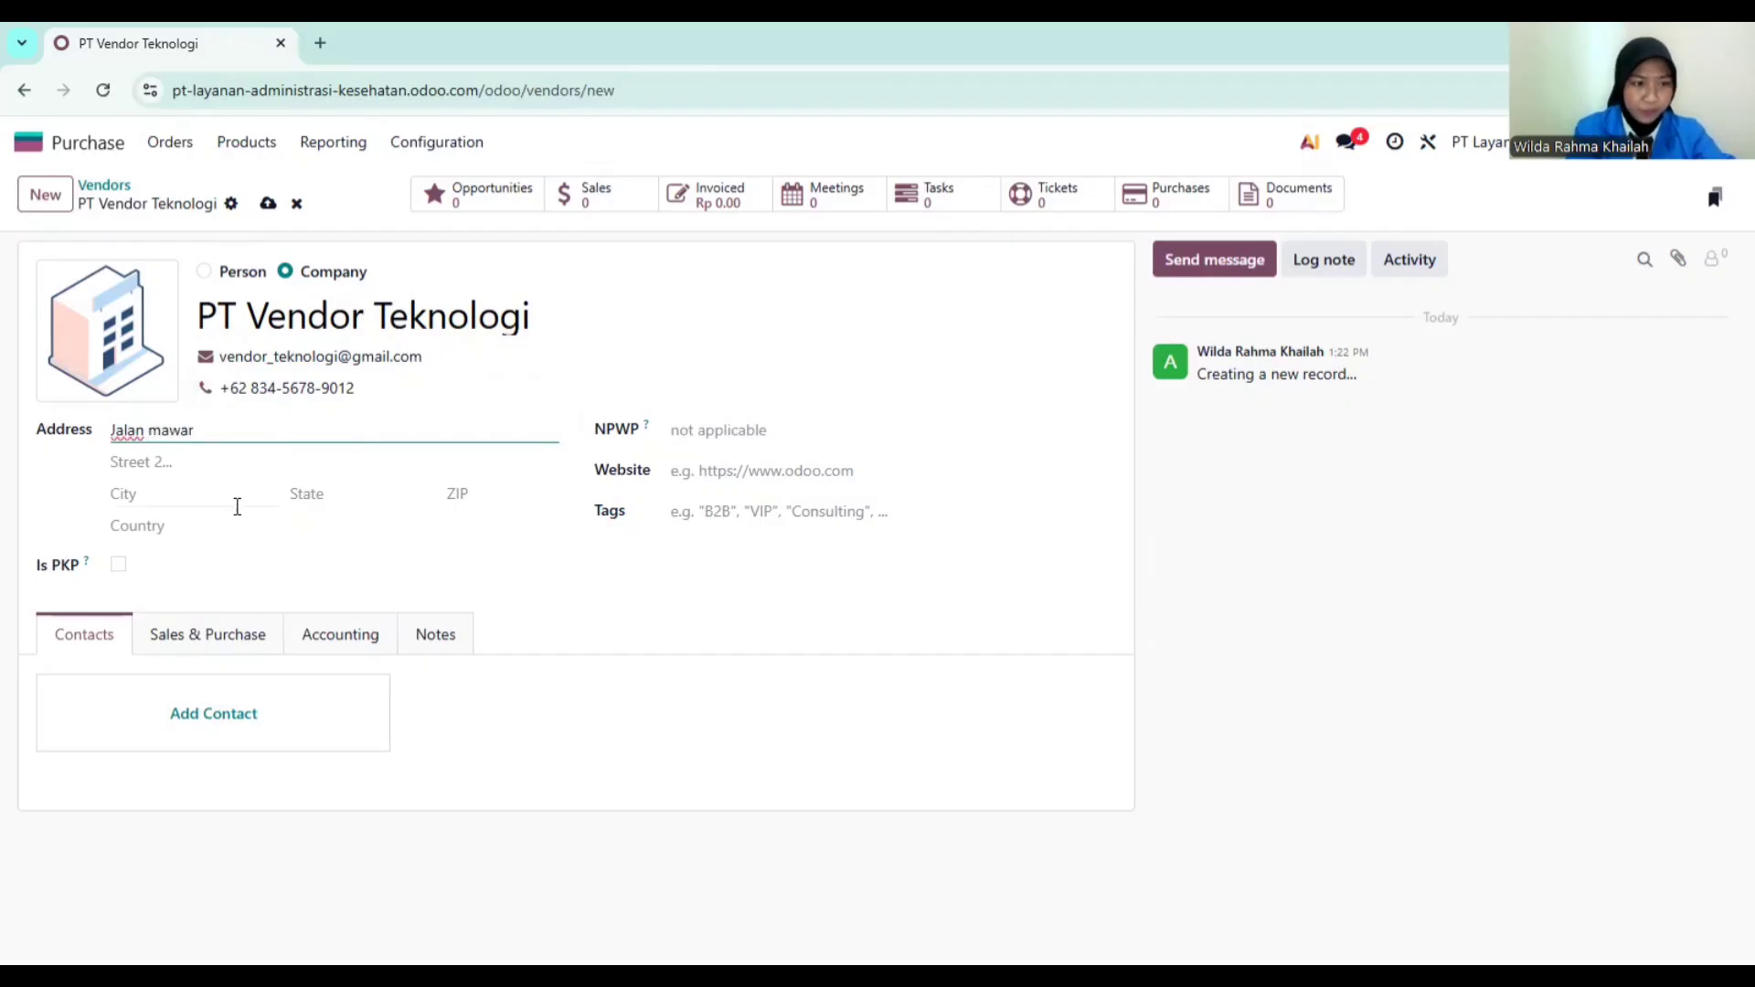
# Step: Set the vendor's country to Indonesia and save the record
pyautogui.click(216, 527)
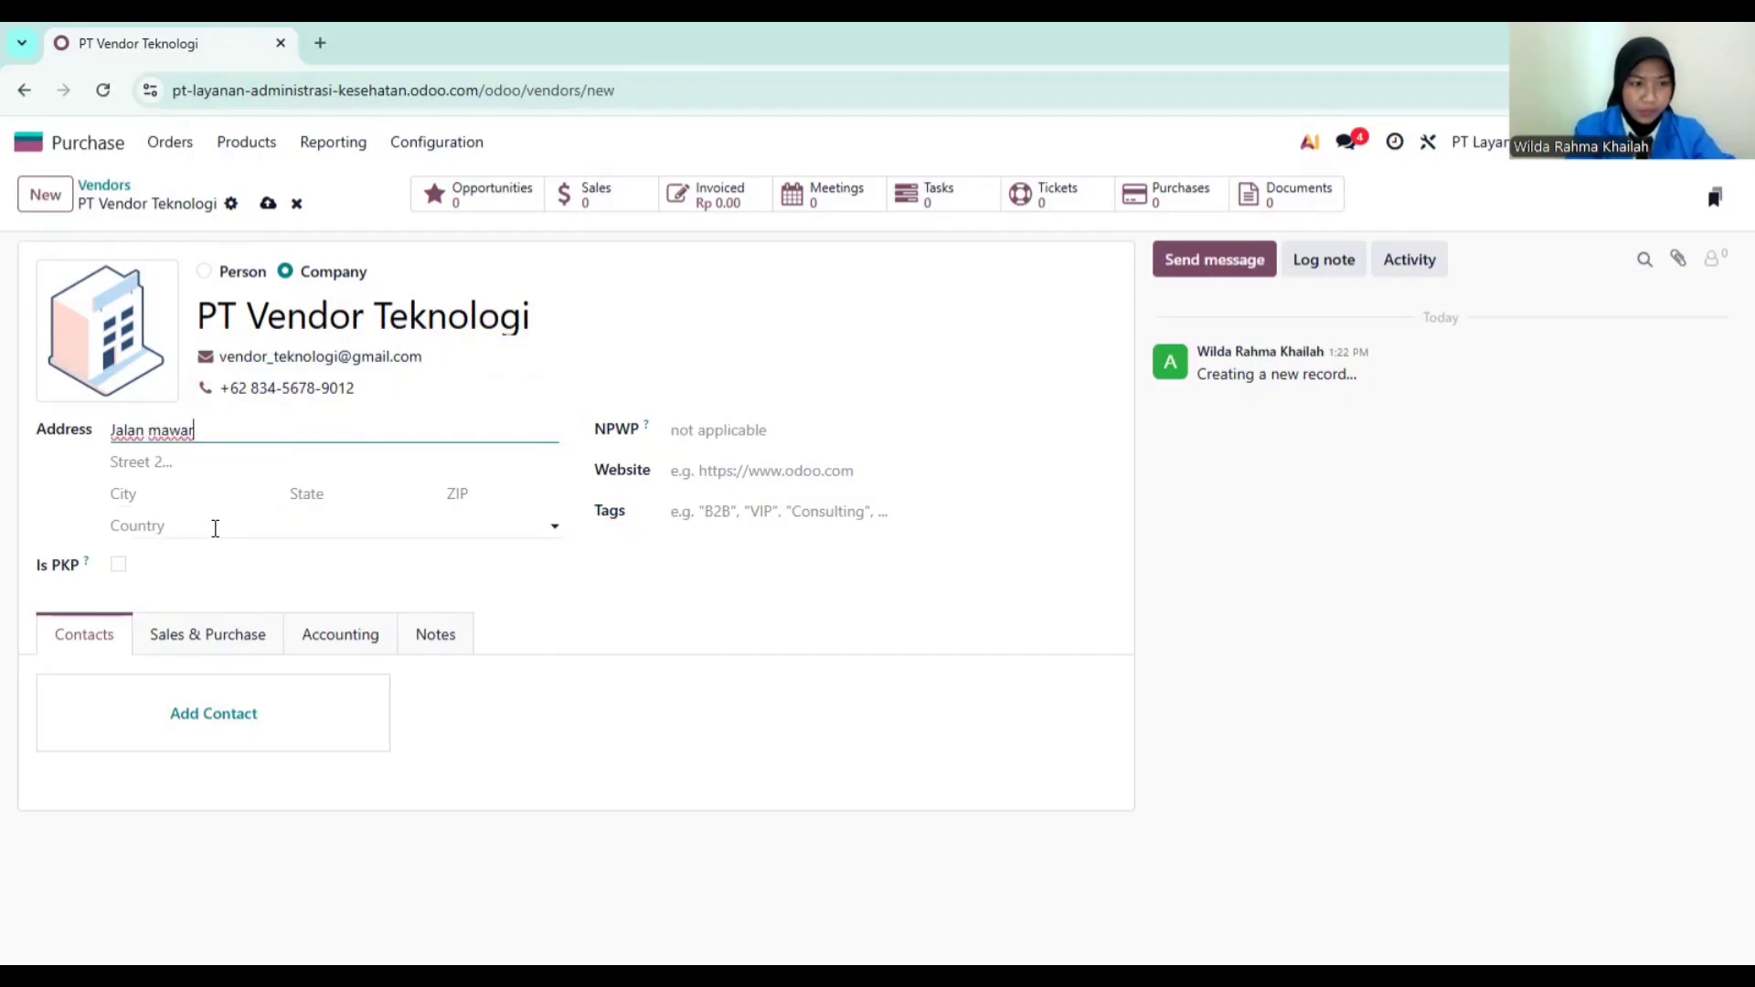
pyautogui.write('Indone')
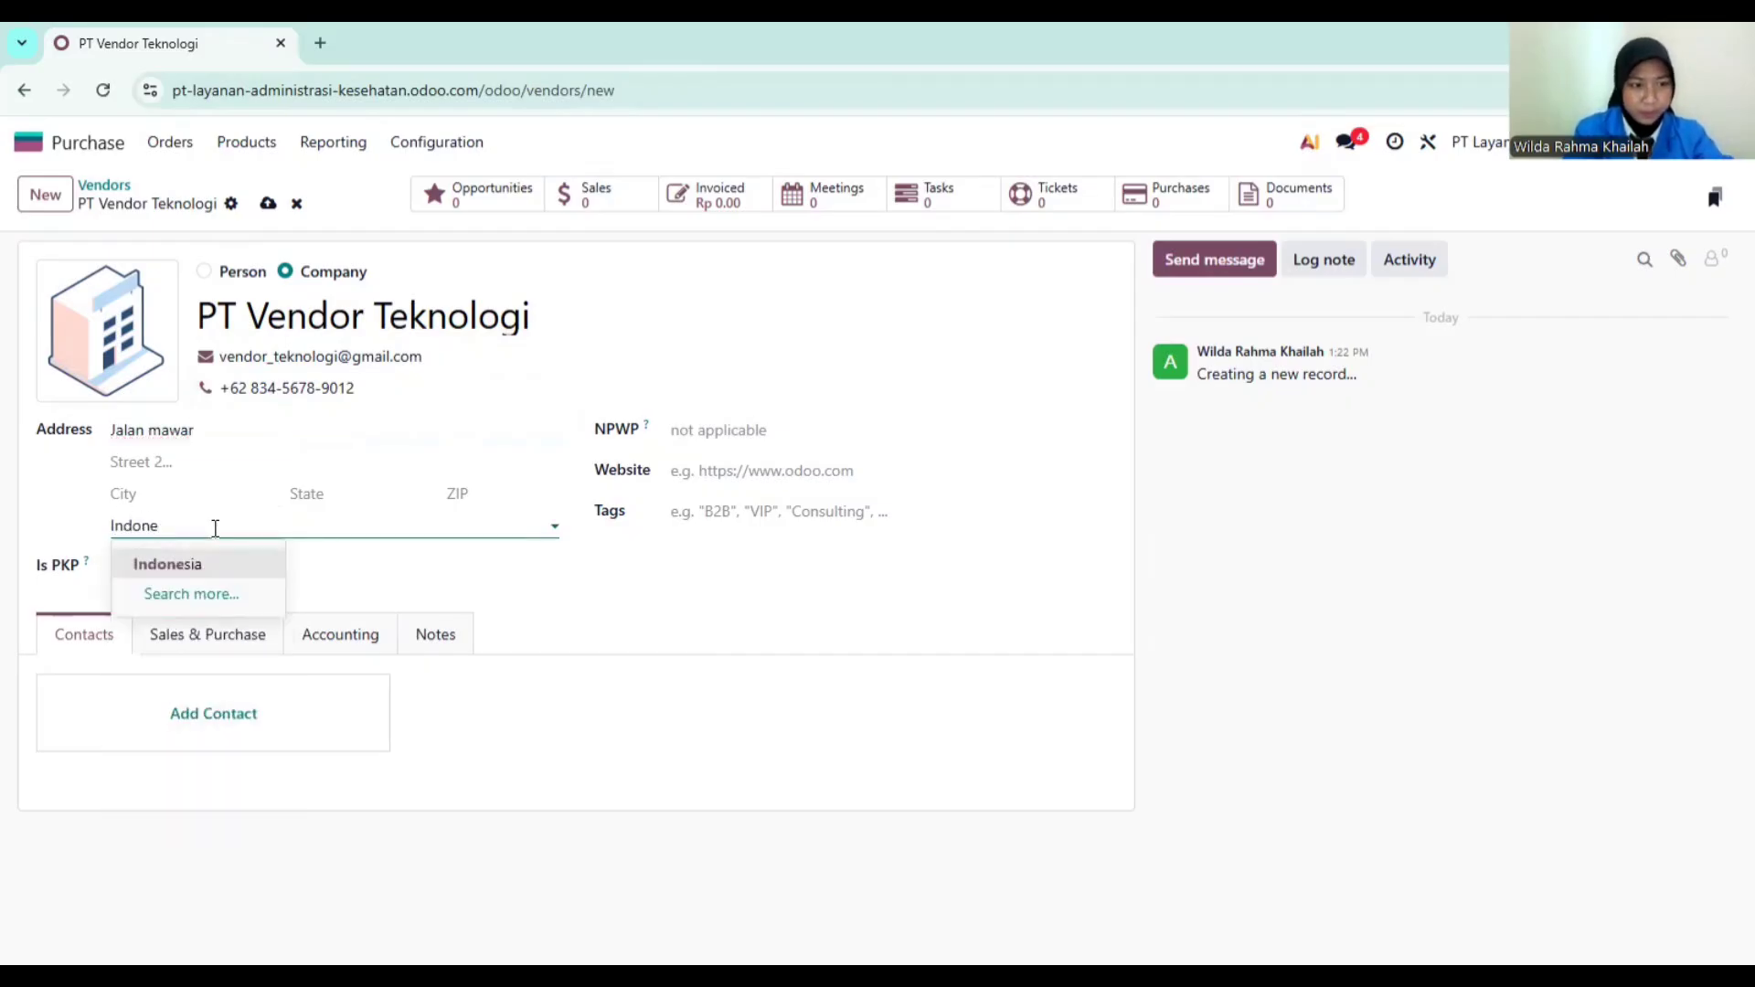
pyautogui.click(203, 561)
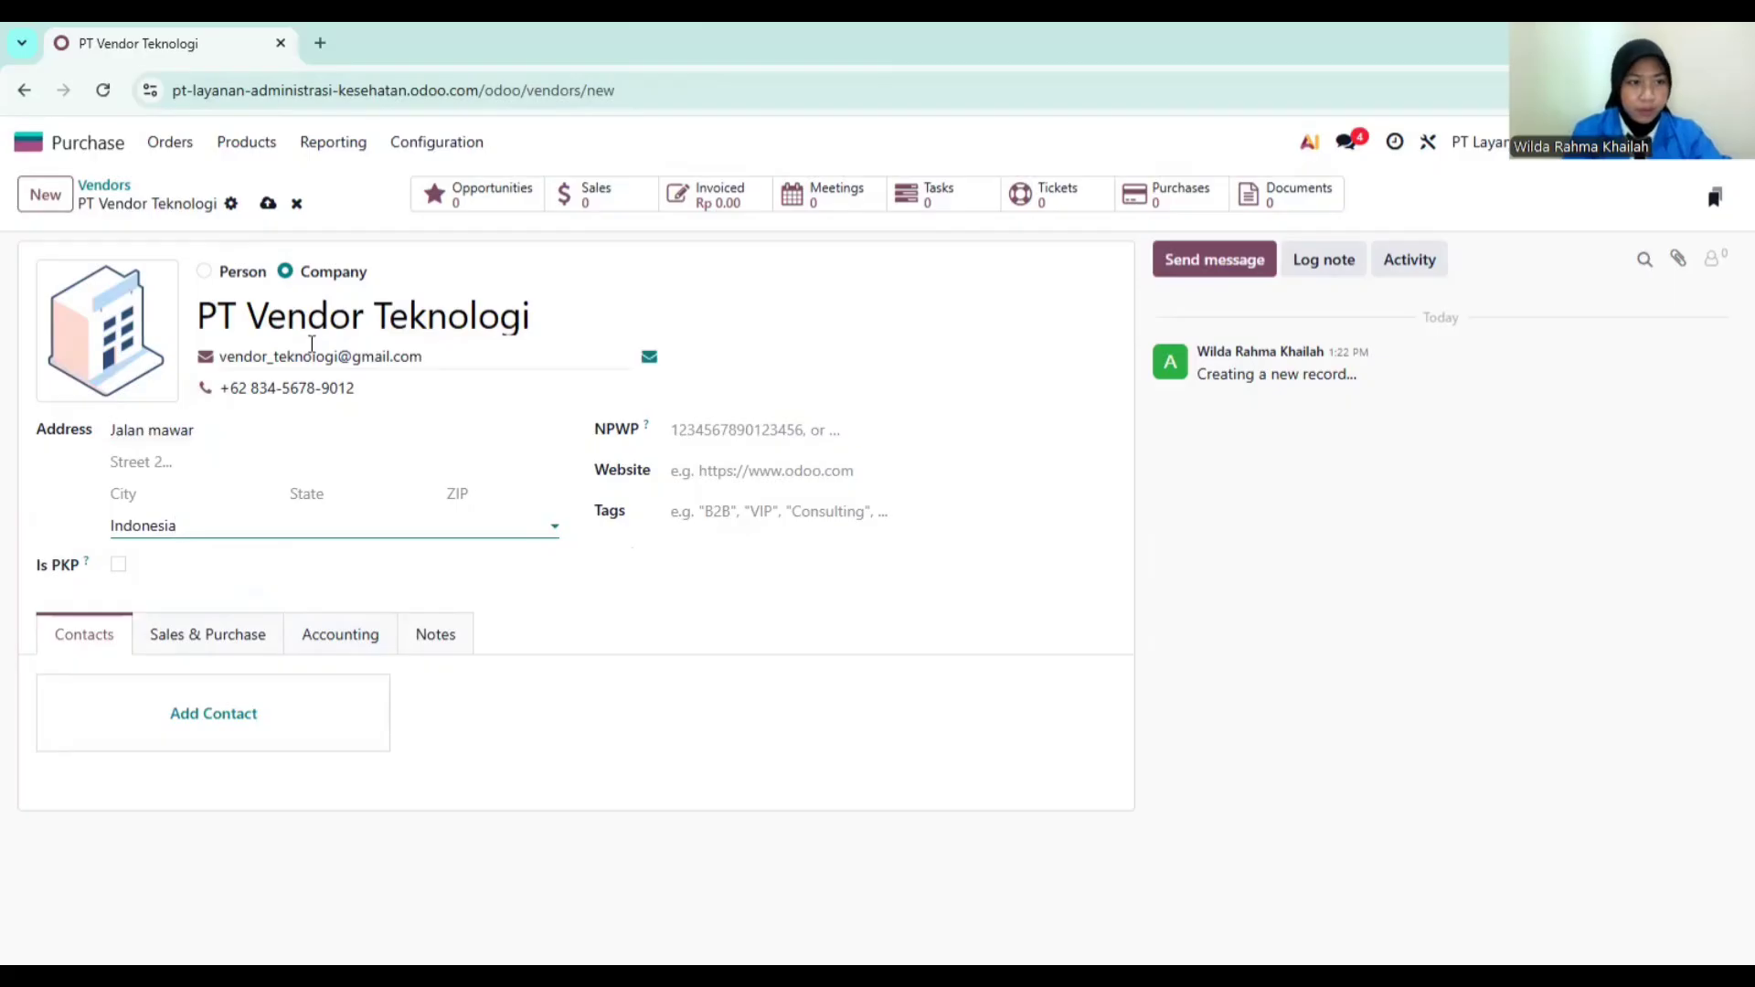
pyautogui.click(268, 205)
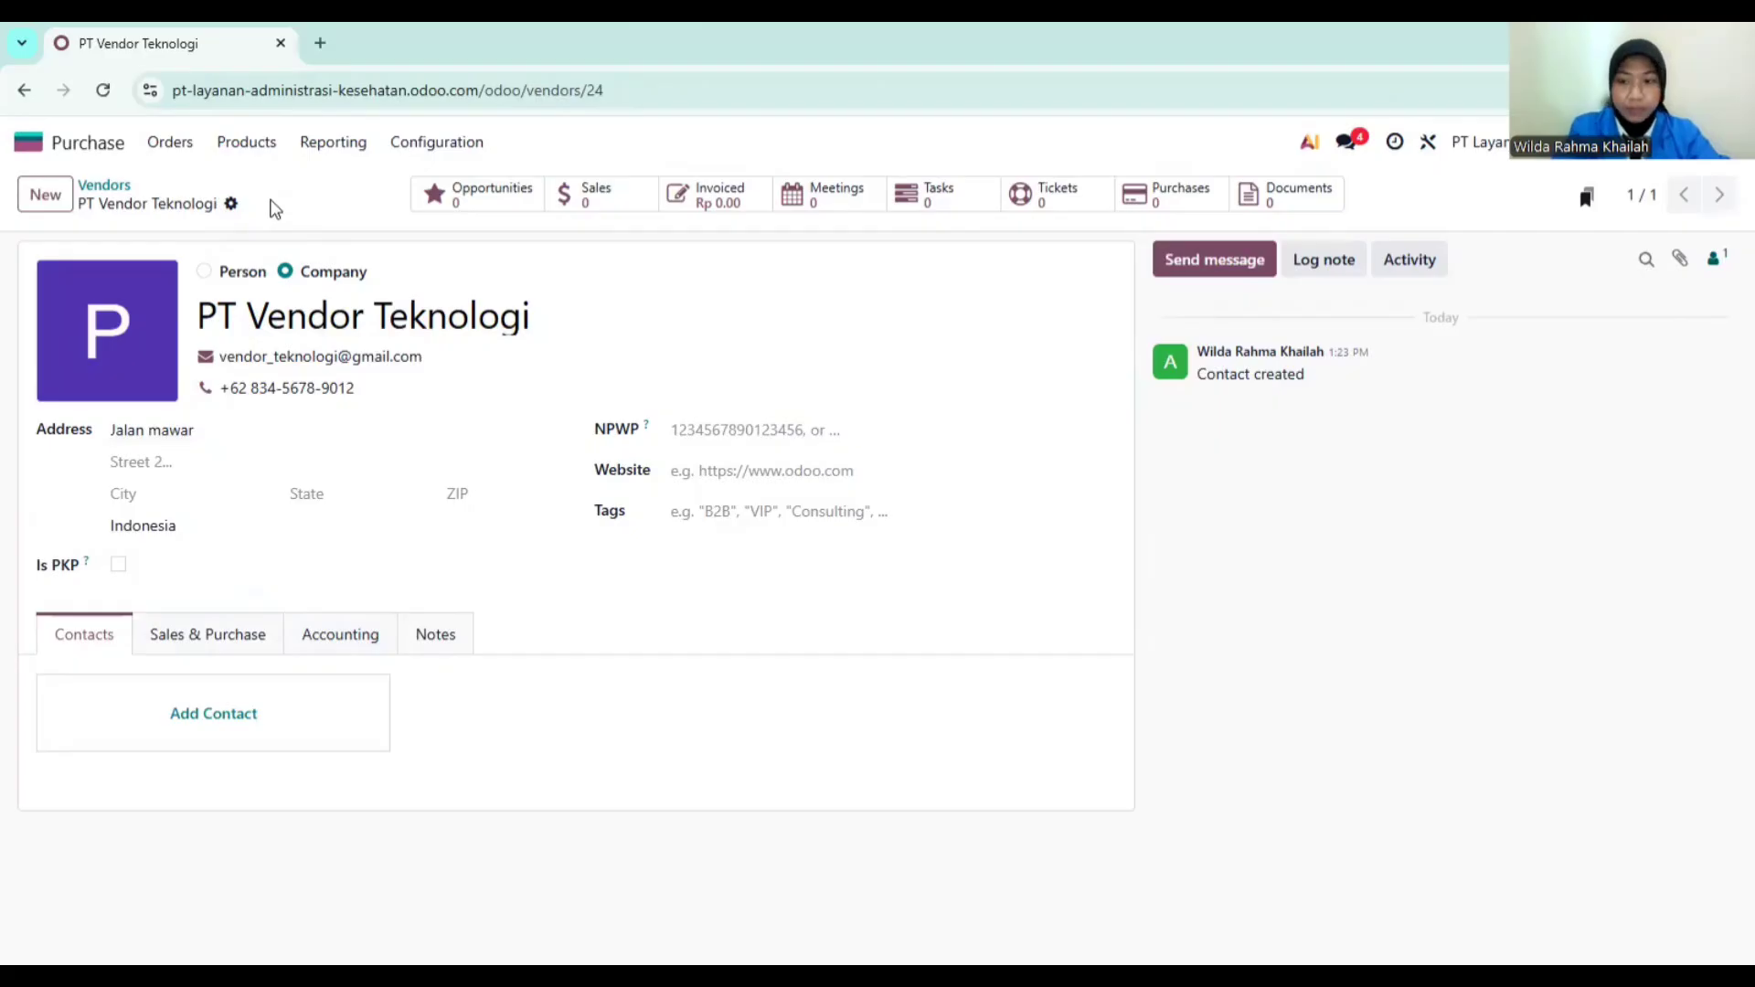
# Step: Check PT Vendor Teknologi in the Vendors list, then return to the apps home screen
pyautogui.click(110, 185)
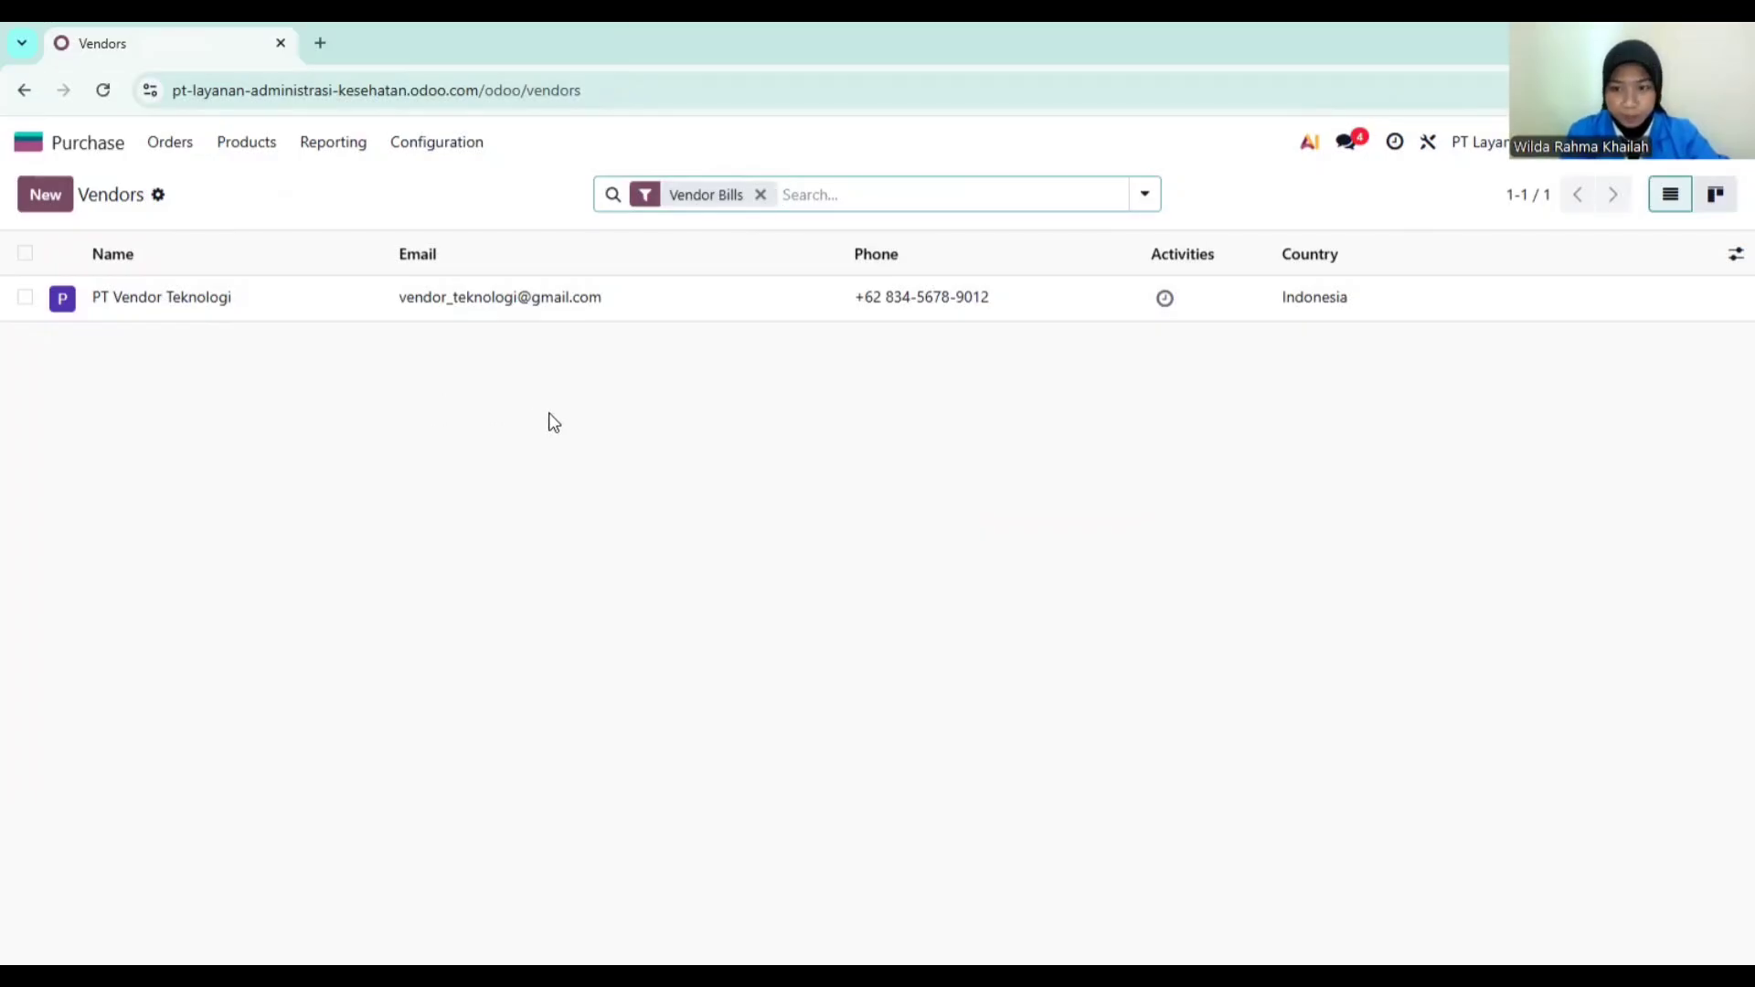
pyautogui.click(91, 146)
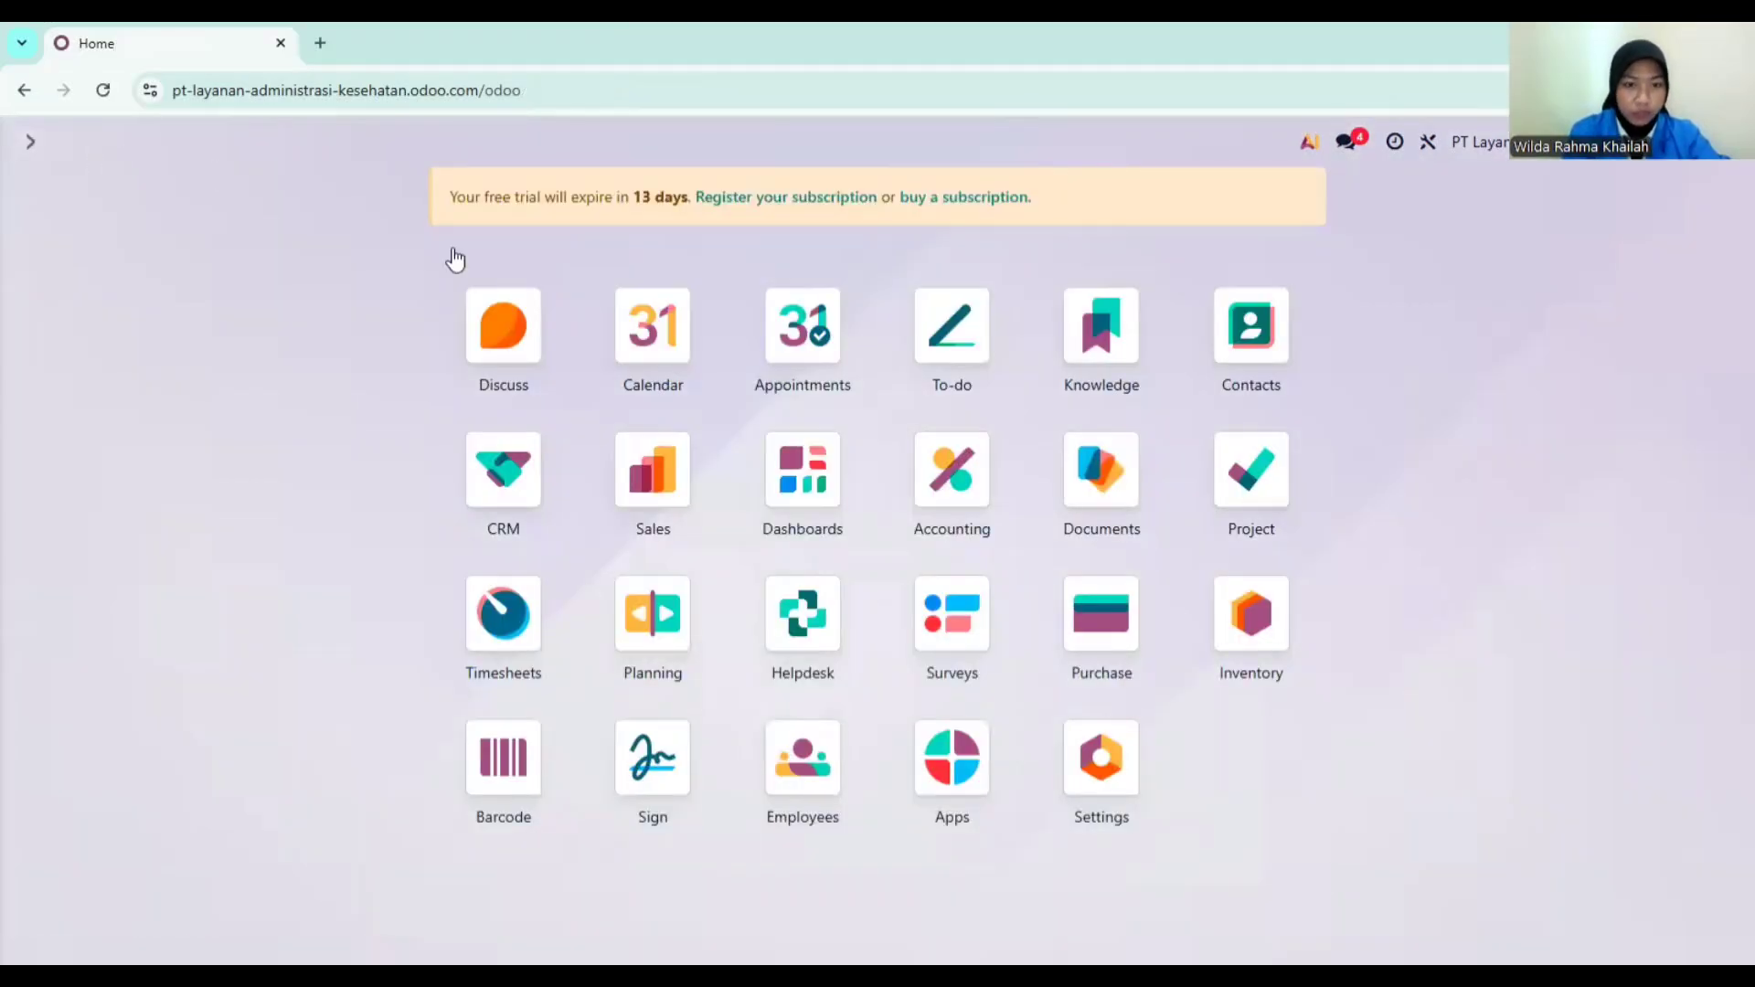
# Step: In Inventory's Products list, start a new product named Lisensi Sistem Operasional
pyautogui.click(1252, 638)
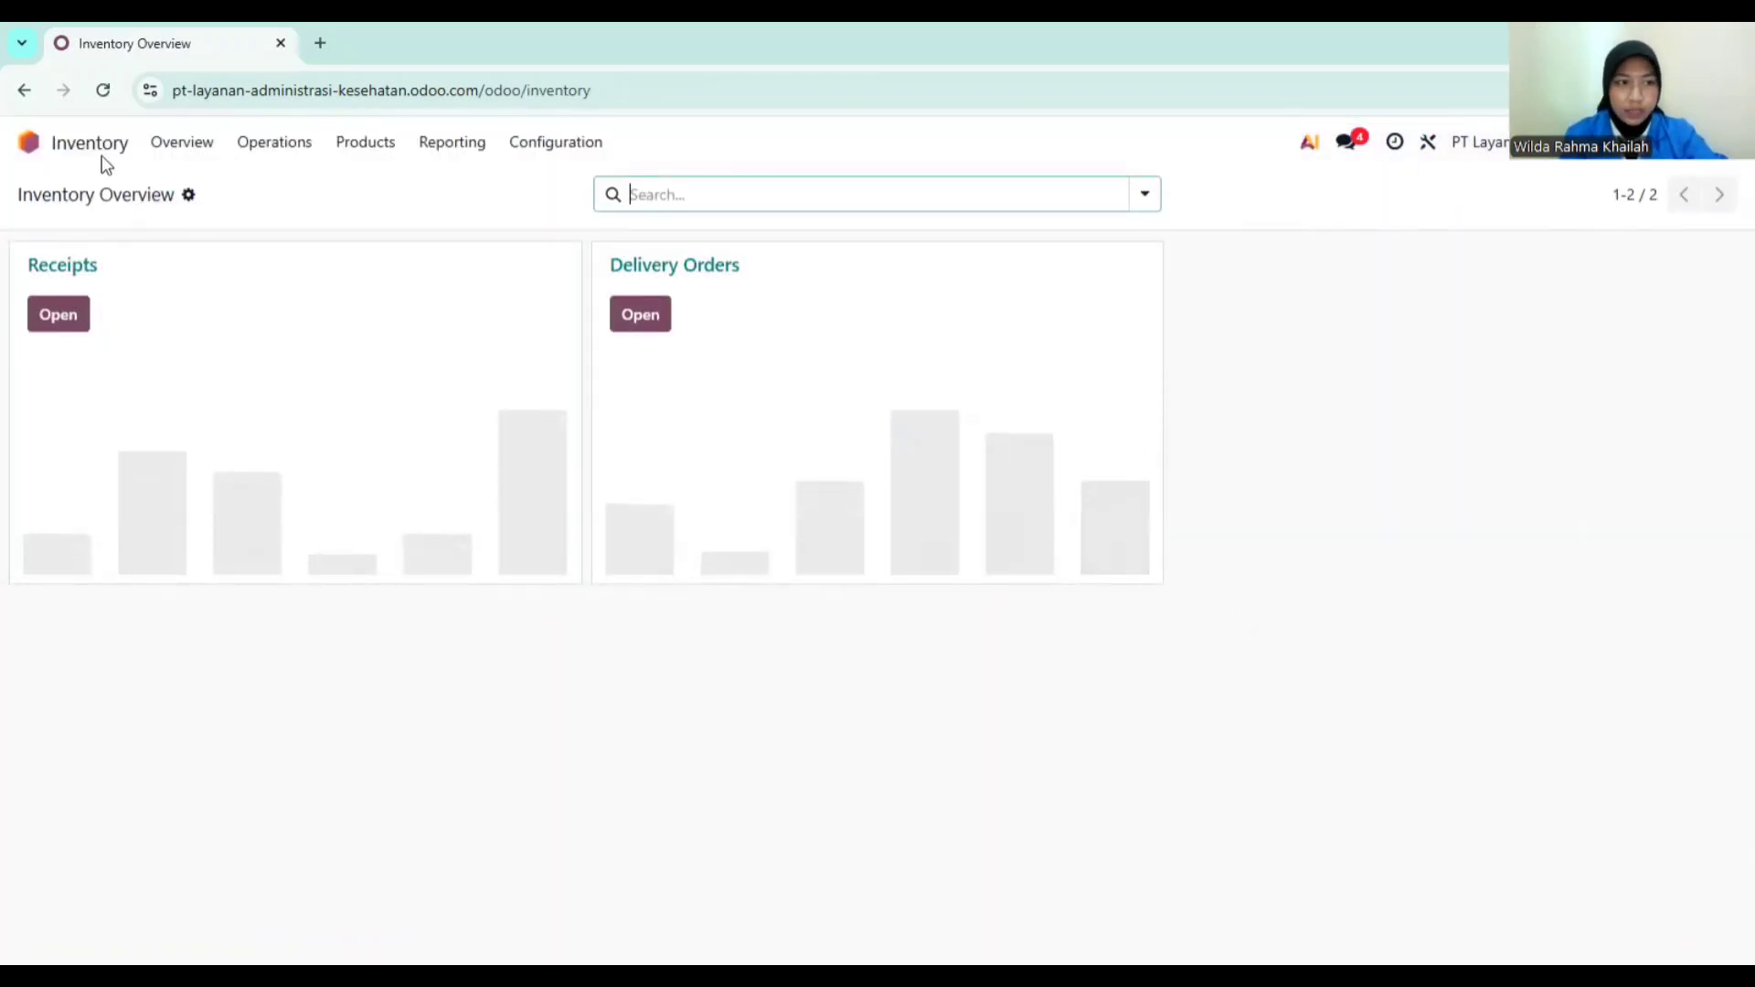
pyautogui.click(187, 144)
pyautogui.click(389, 146)
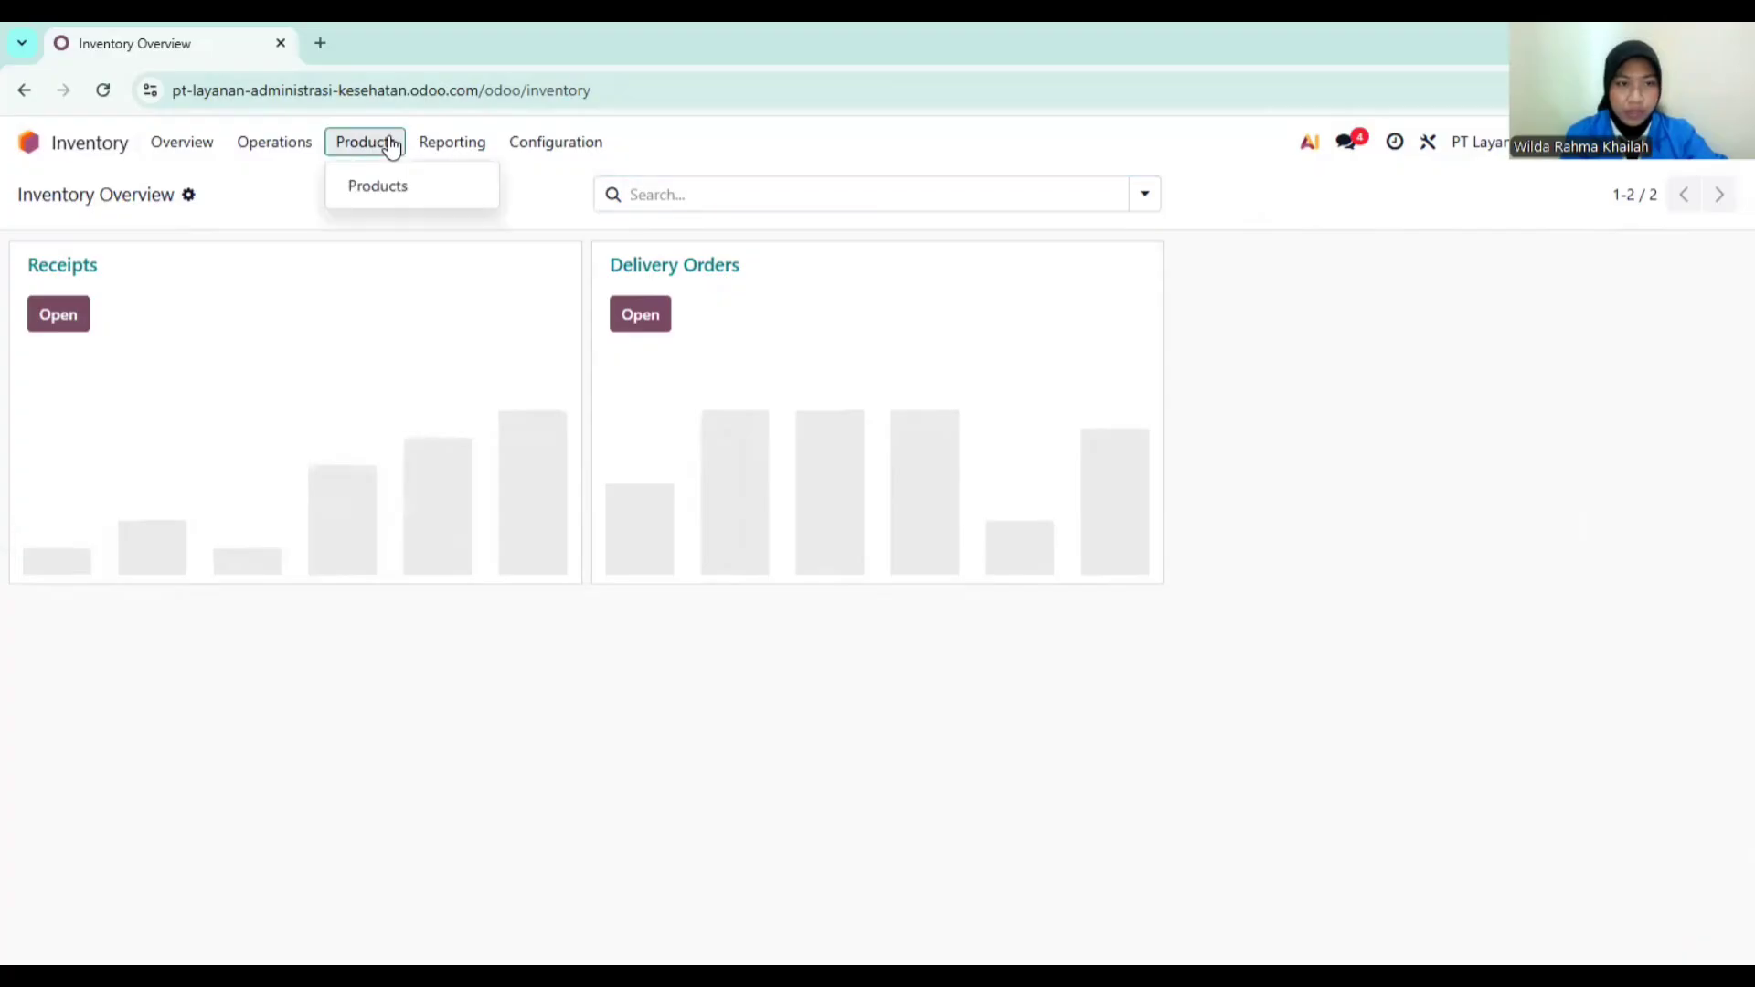
pyautogui.click(383, 183)
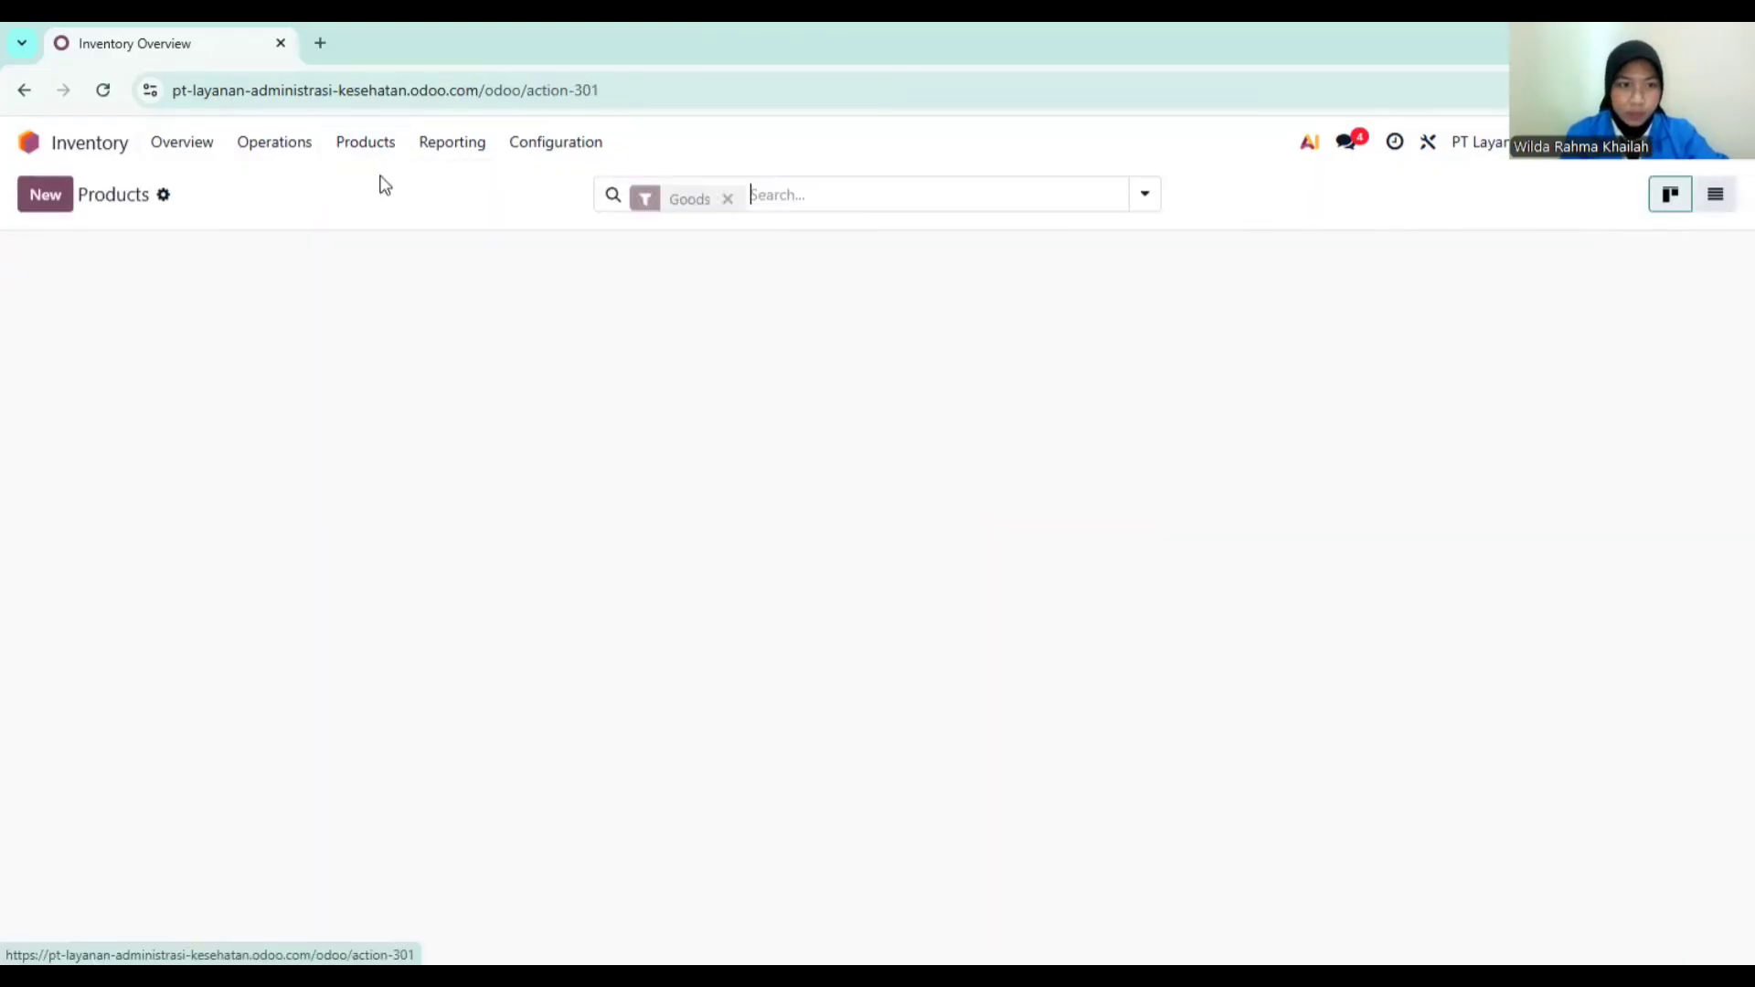
pyautogui.click(37, 196)
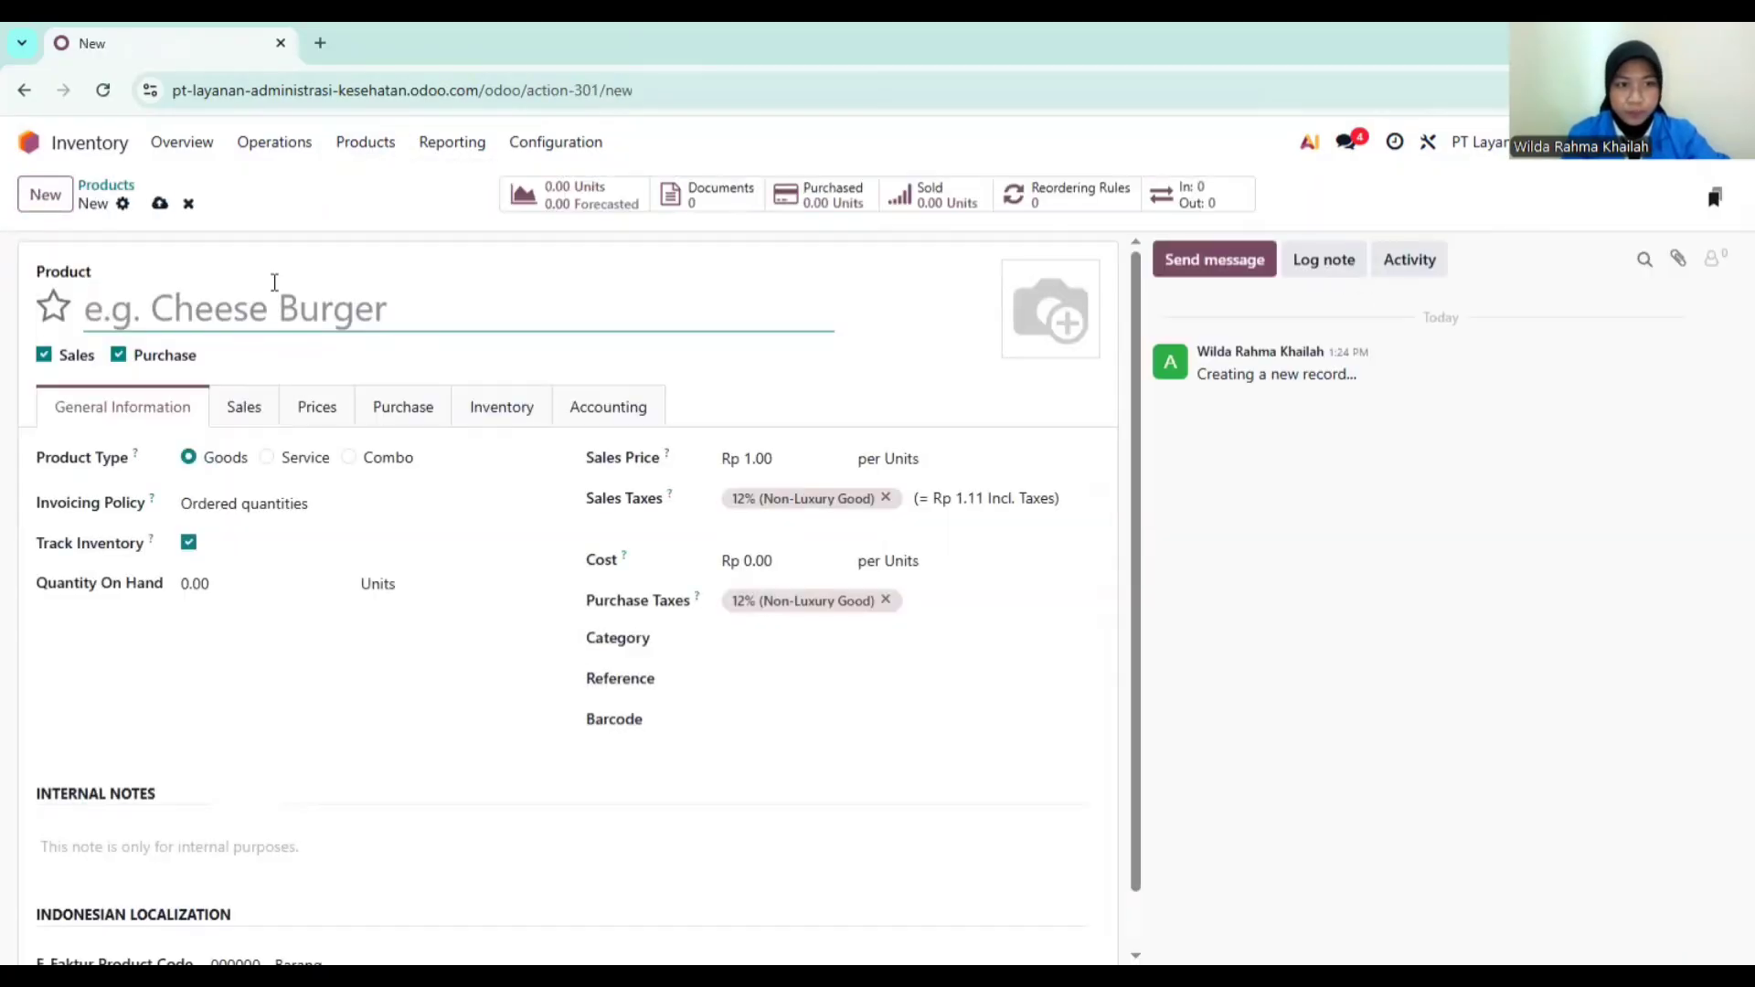
pyautogui.write('Lisesni')
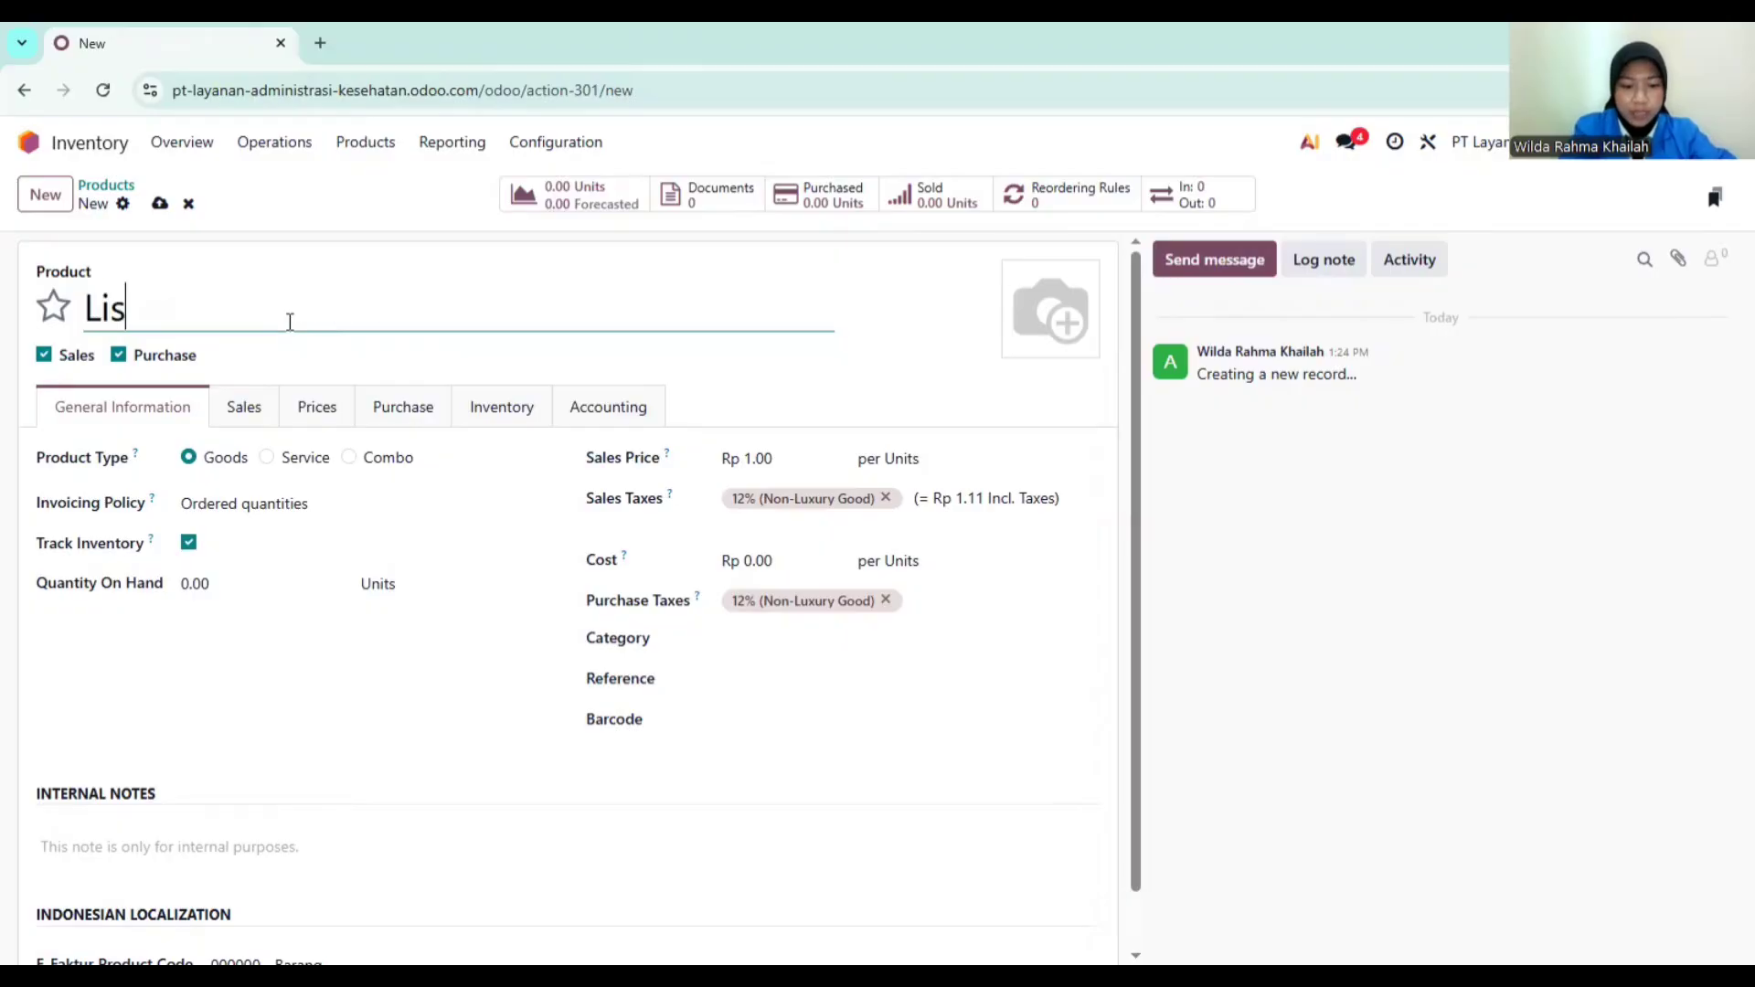
pyautogui.press('BackSpace')
pyautogui.press('BackSpace')
pyautogui.press('BackSpace')
pyautogui.press('BackSpace')
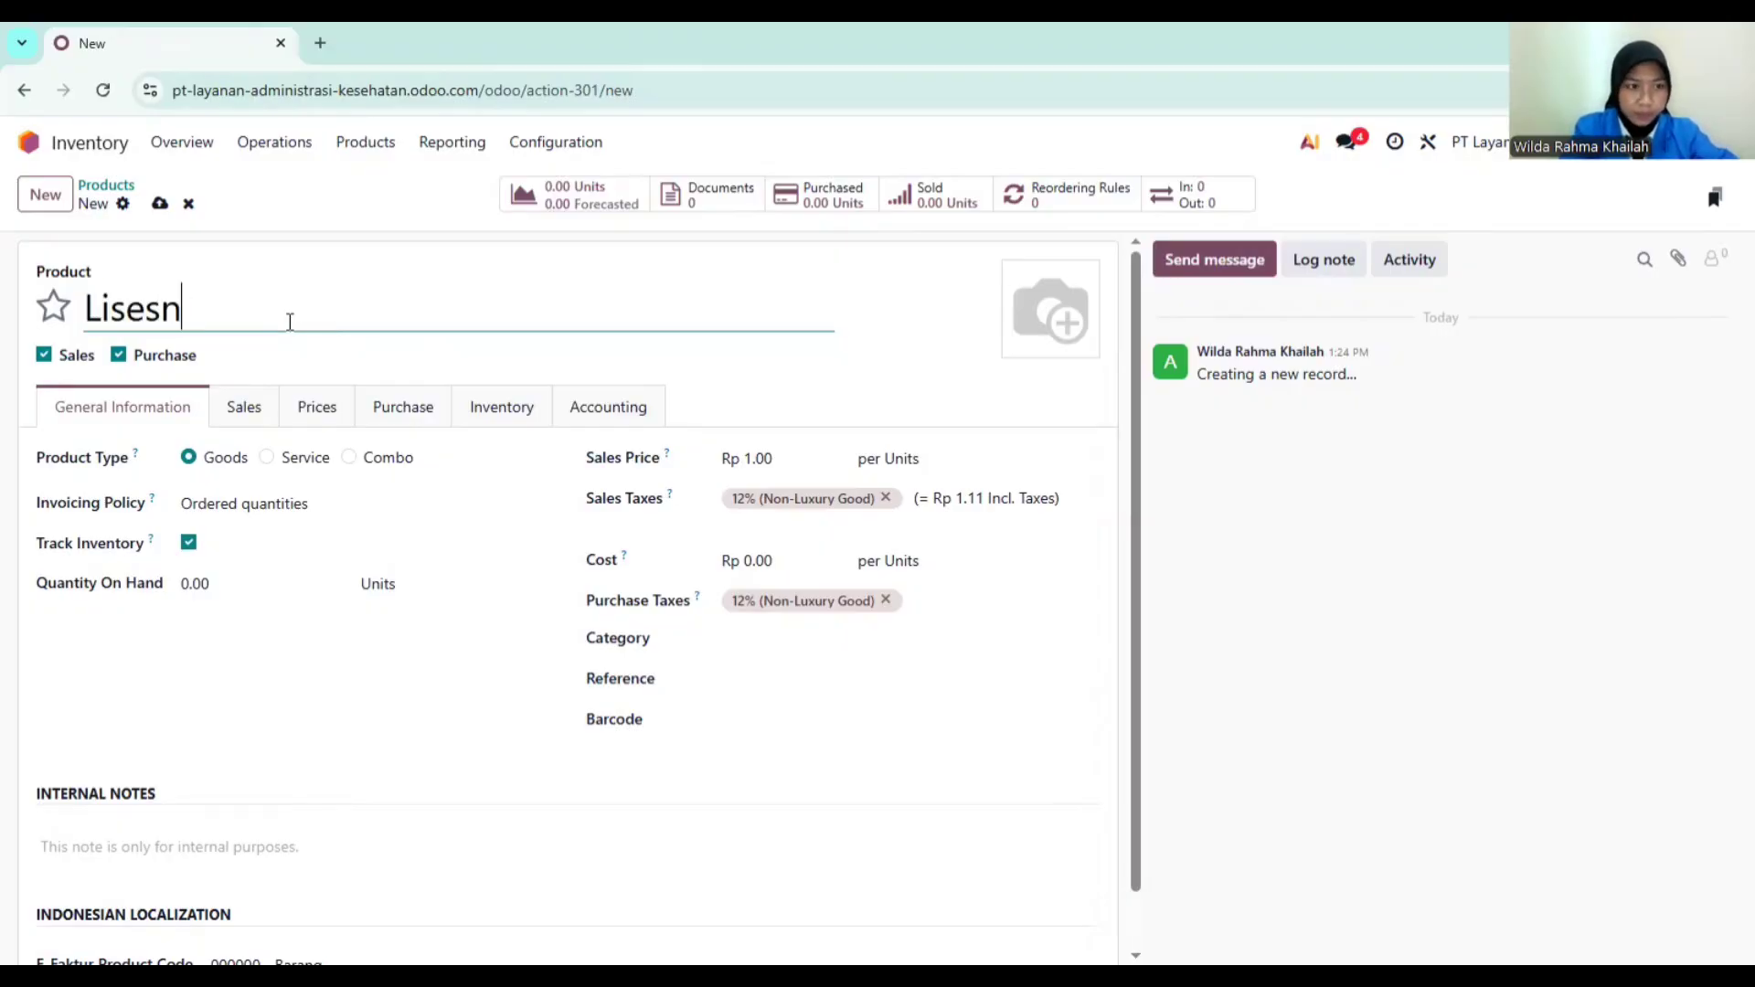
pyautogui.write('nsi Sistem ')
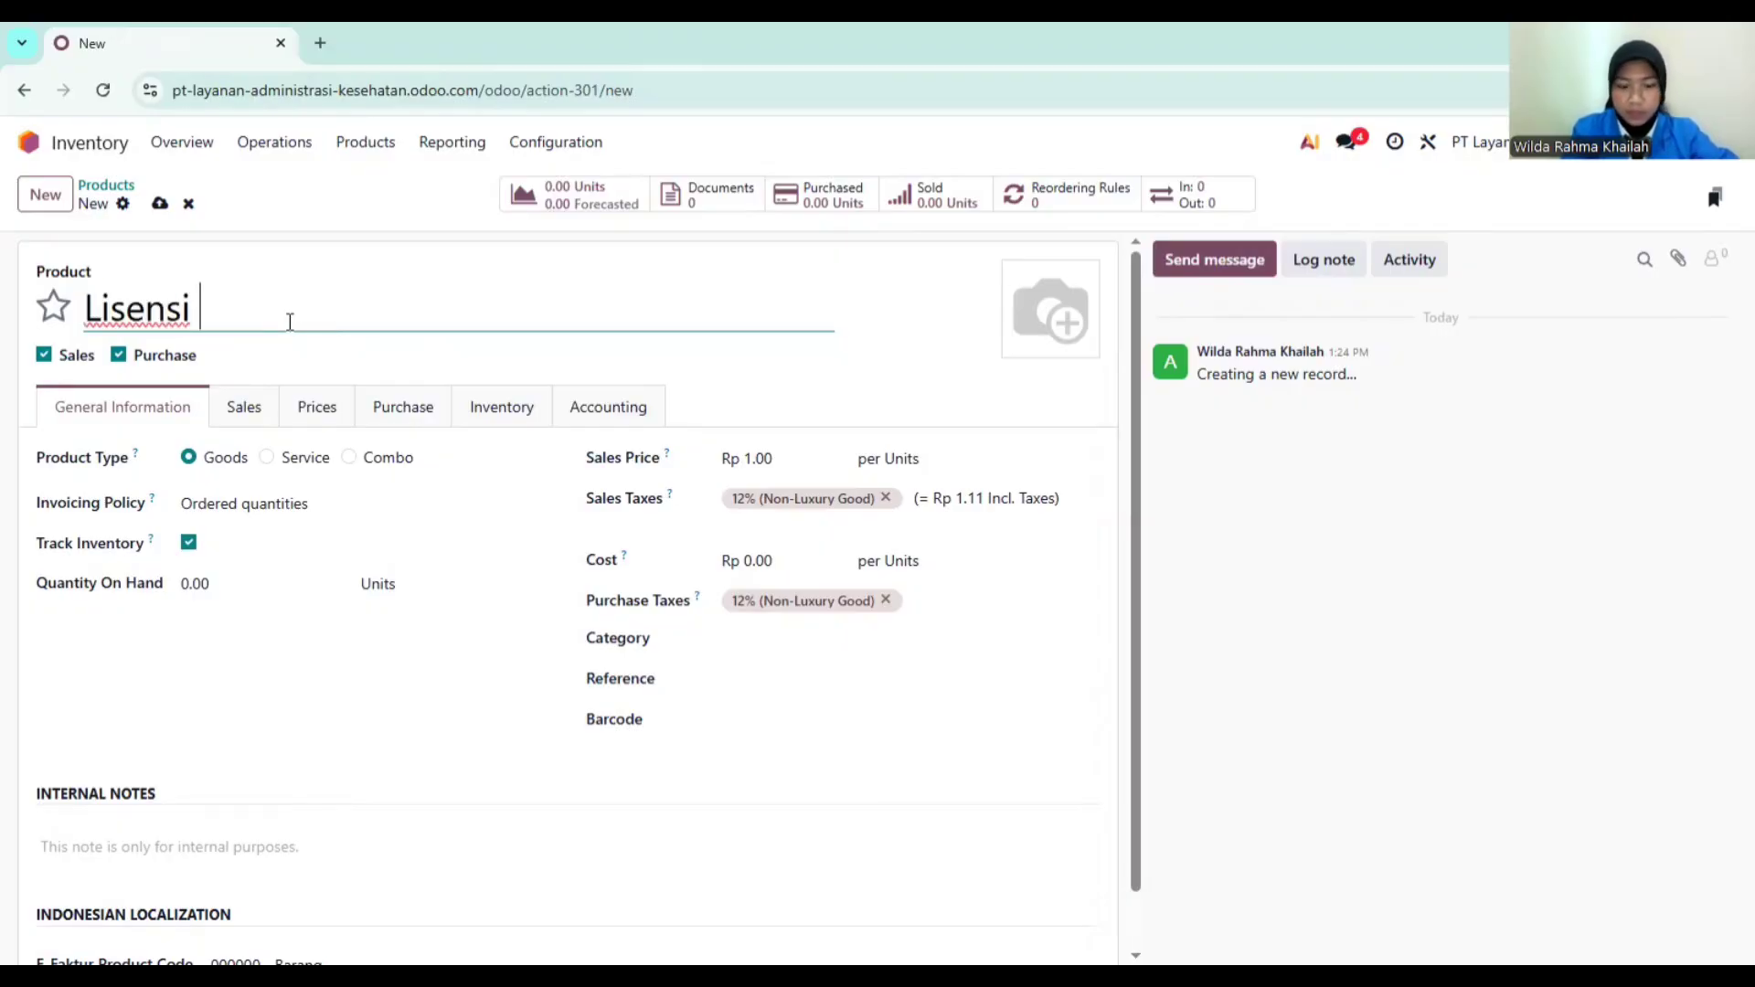
pyautogui.write('Operasional')
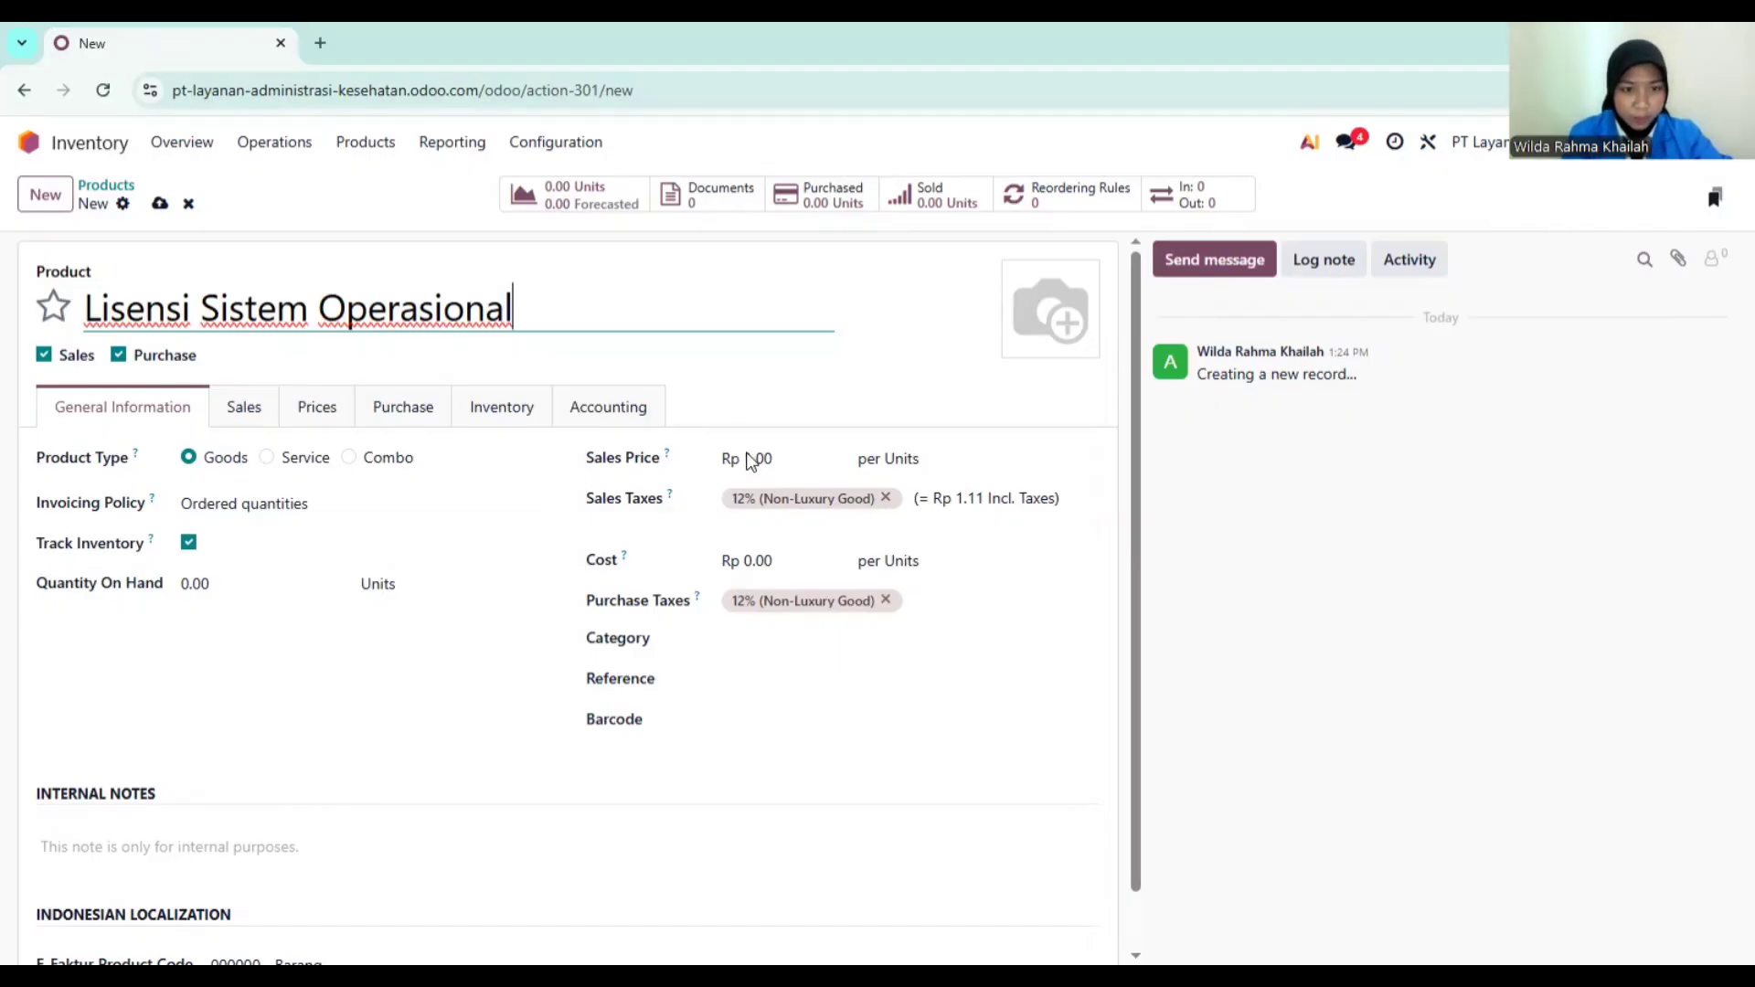
# Step: Set the product's sales price to 5,000,000
pyautogui.click(778, 462)
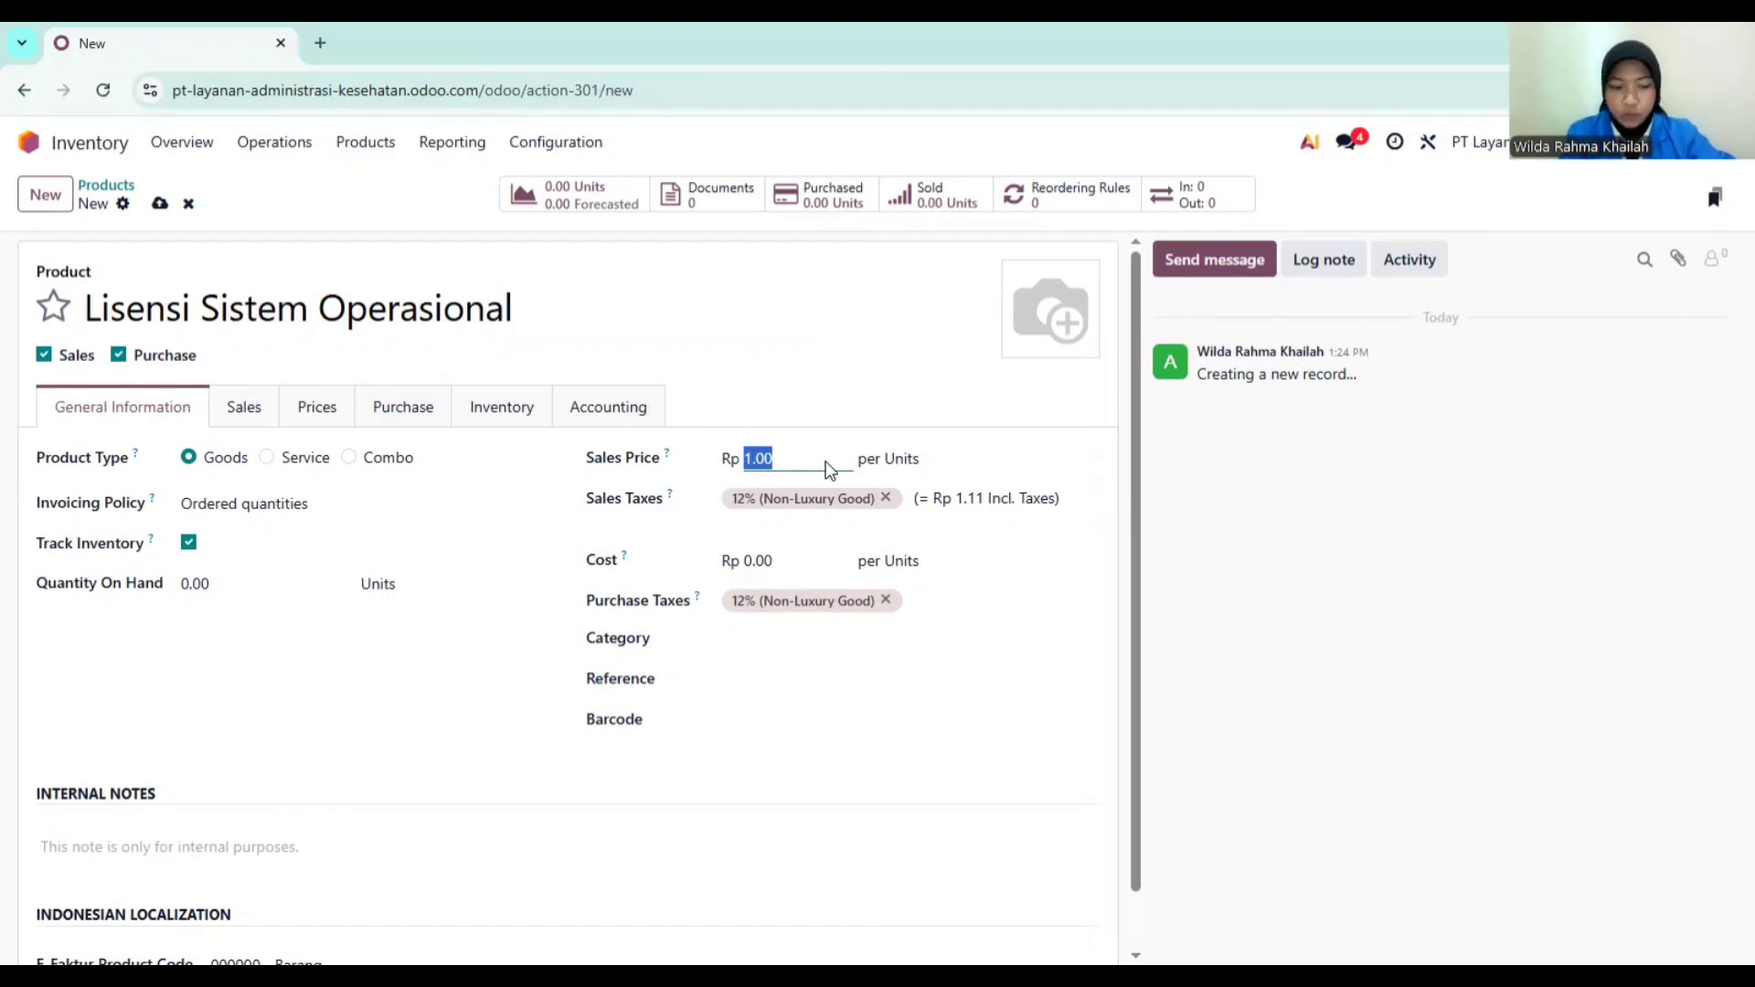
pyautogui.write('50')
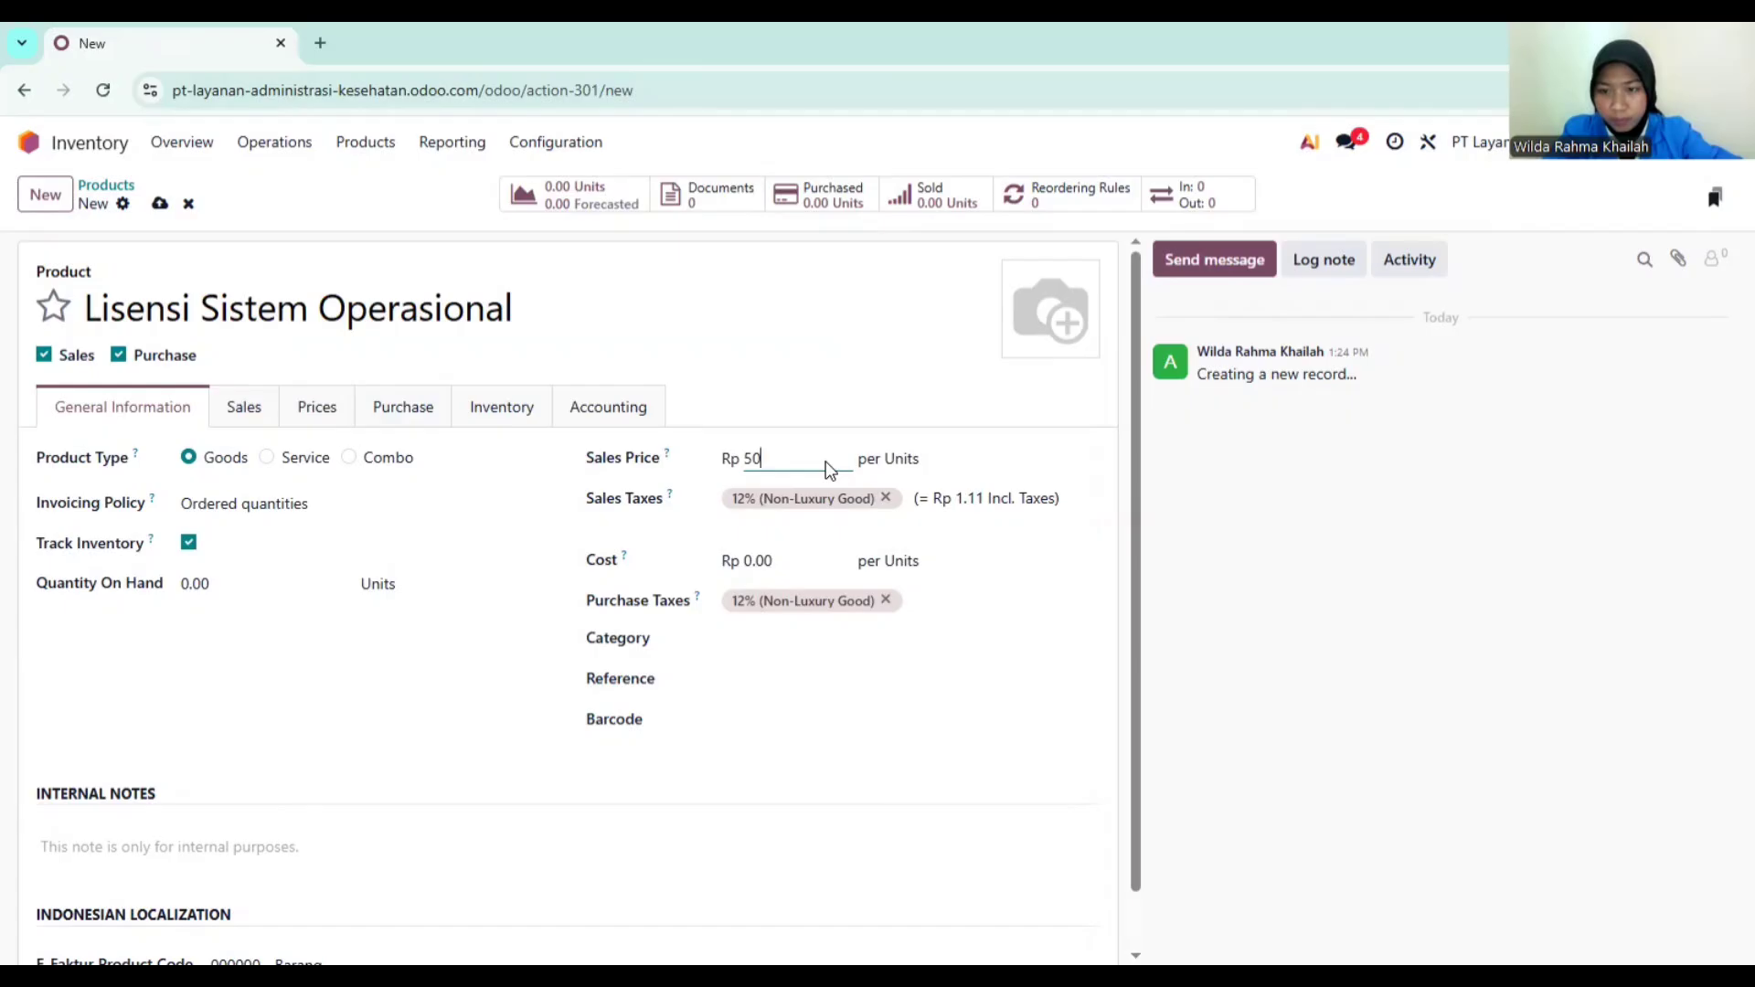
pyautogui.press('BackSpace')
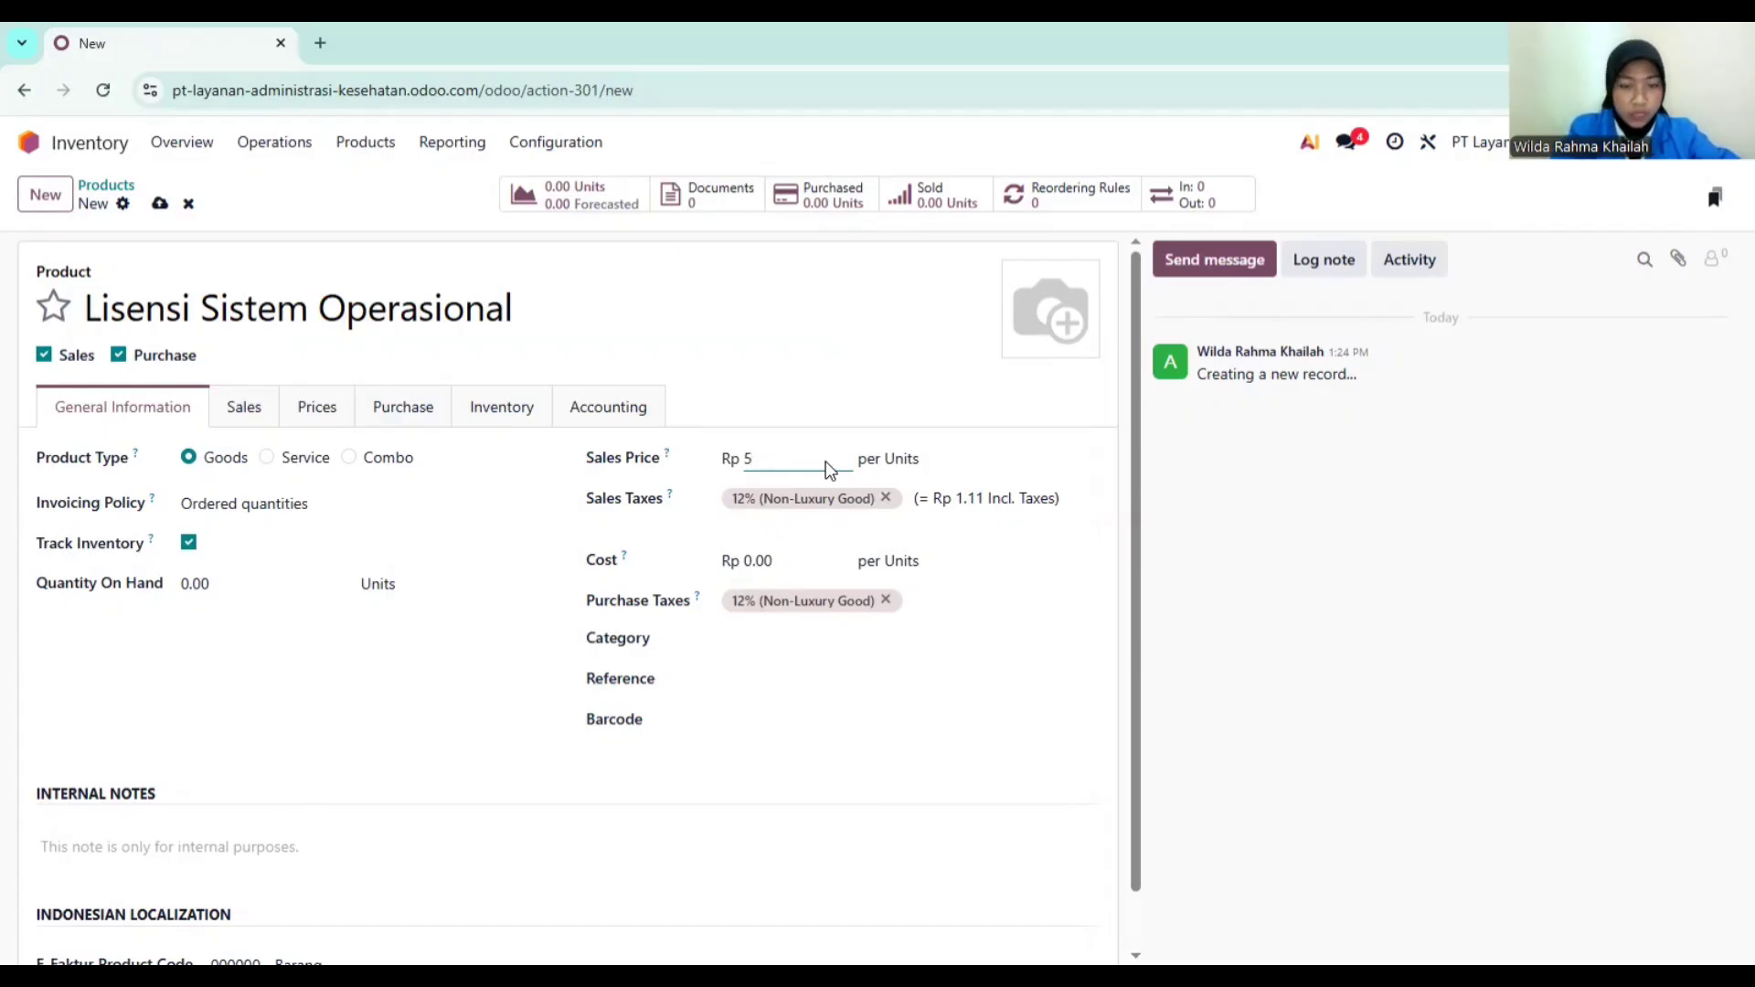
pyautogui.write('000000')
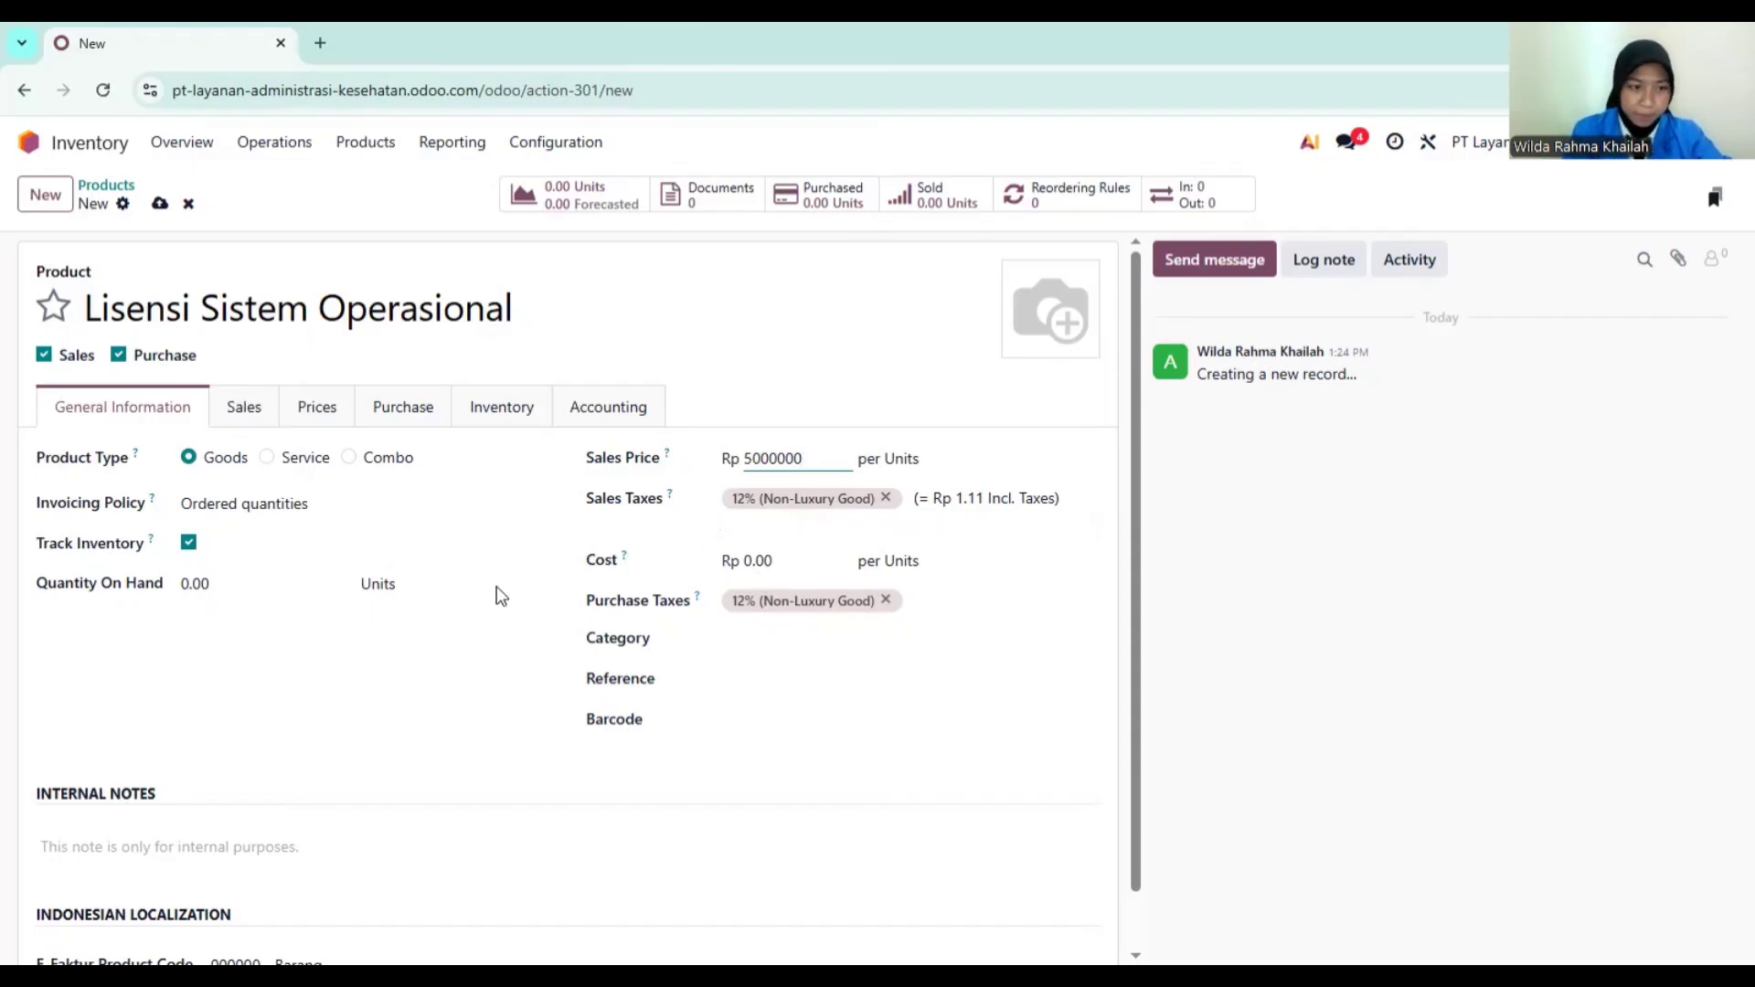
pyautogui.scroll(-1, 410, 637)
pyautogui.scroll(1, 410, 638)
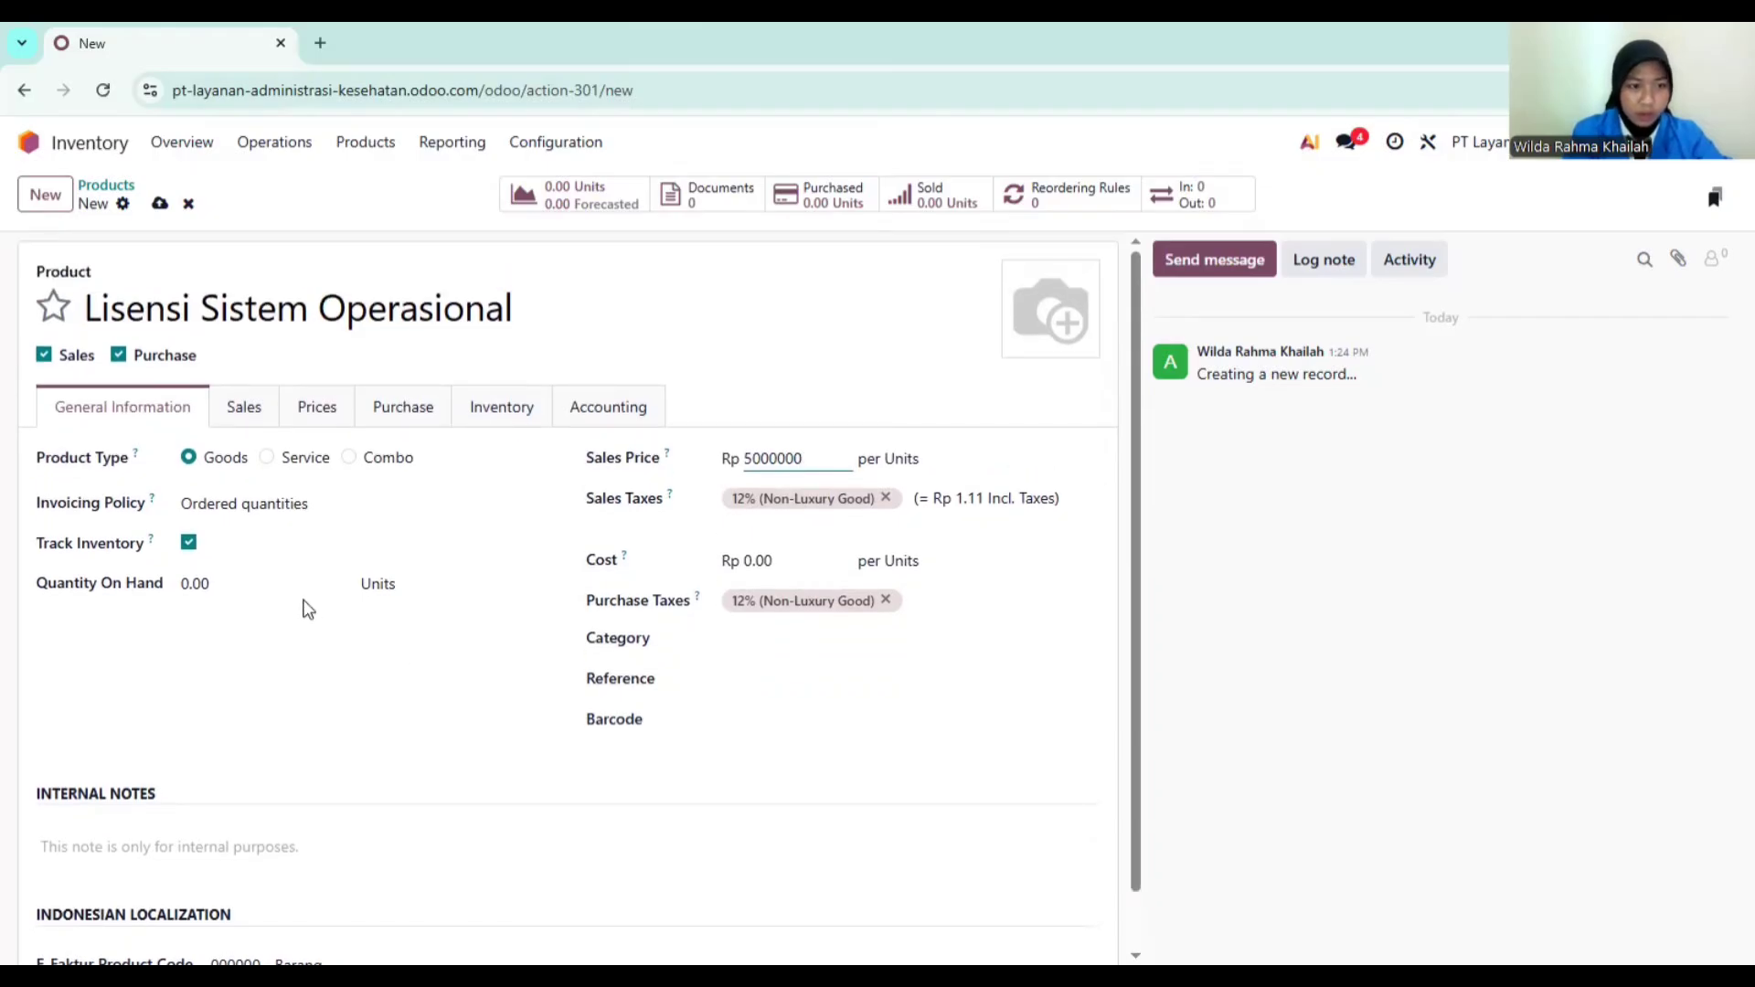
pyautogui.click(435, 410)
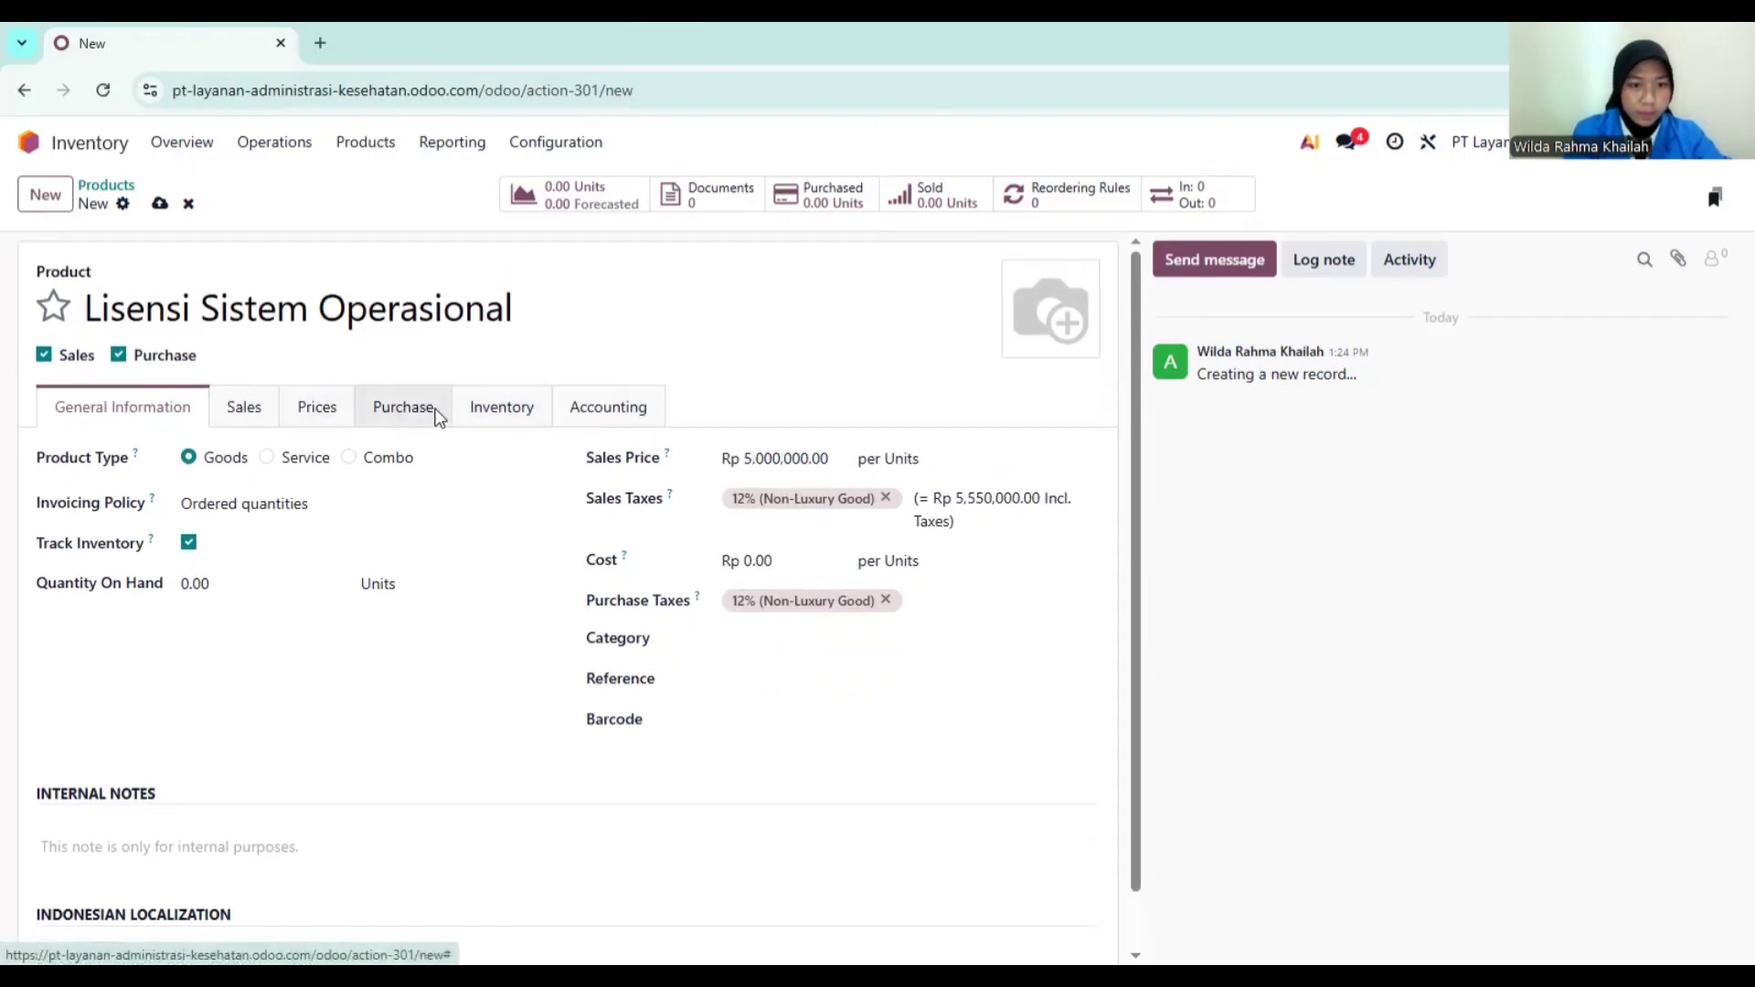
# Step: Review the Sales, Inventory and Accounting tabs, save the product, and open Purchase
pyautogui.click(255, 417)
pyautogui.click(505, 416)
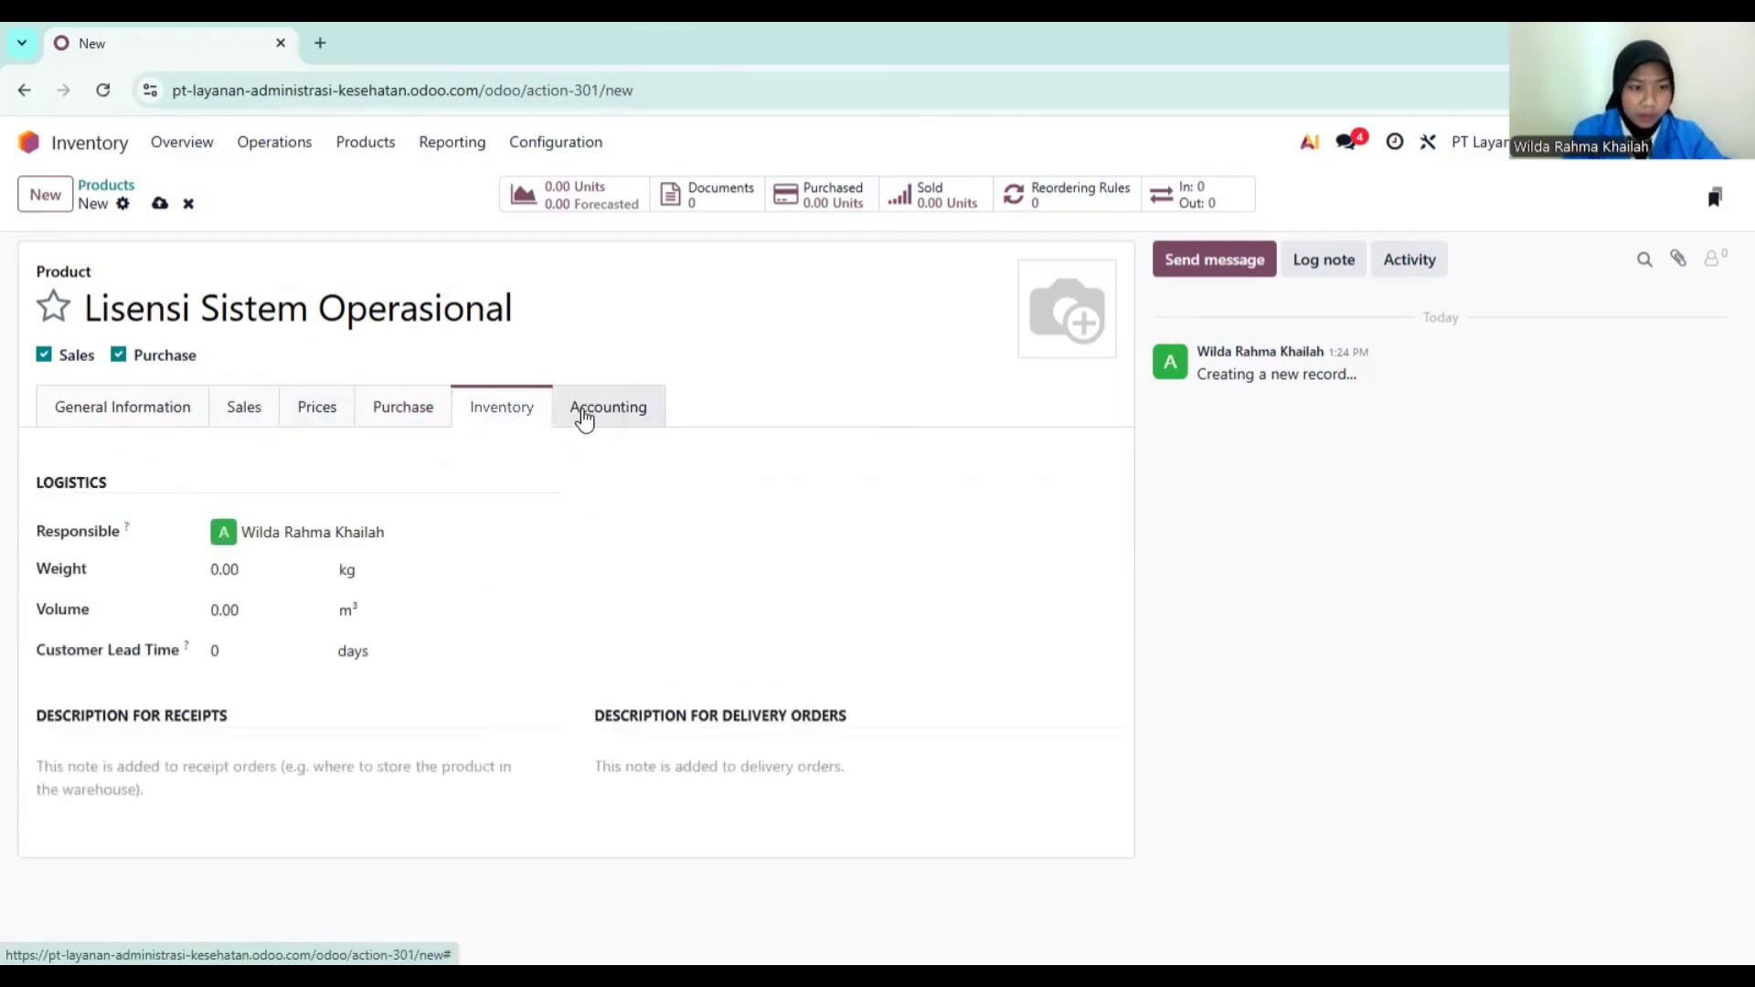
pyautogui.click(585, 417)
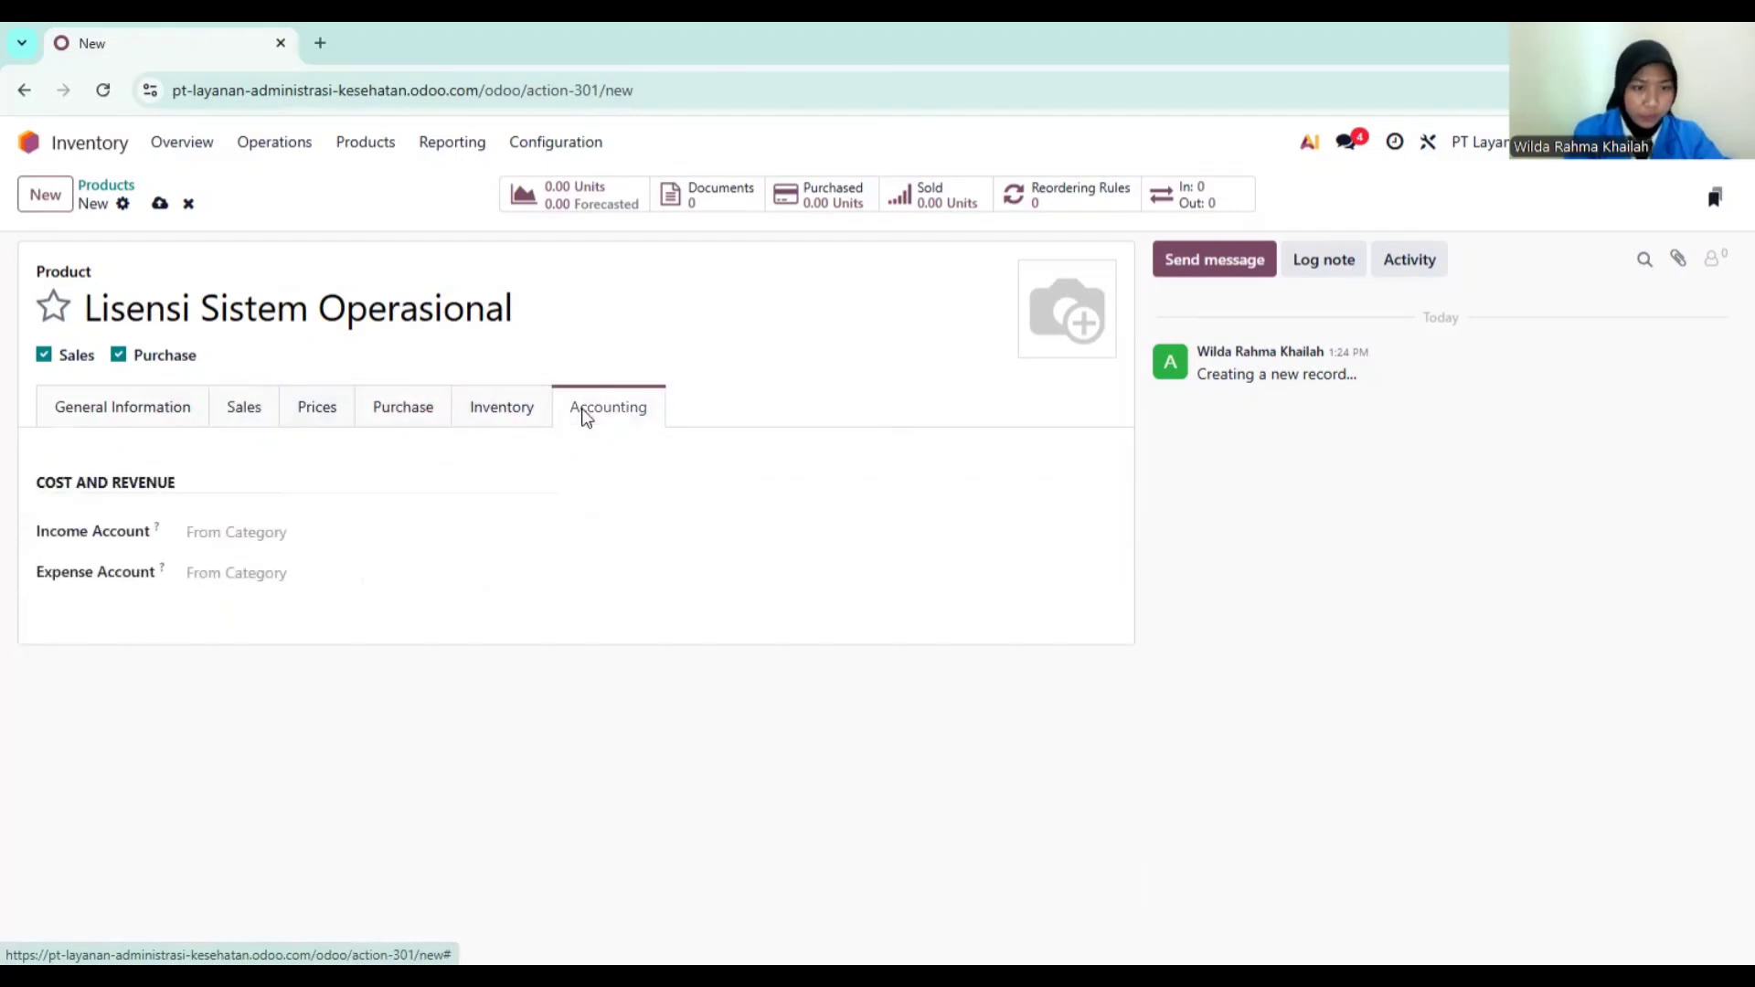
pyautogui.click(159, 207)
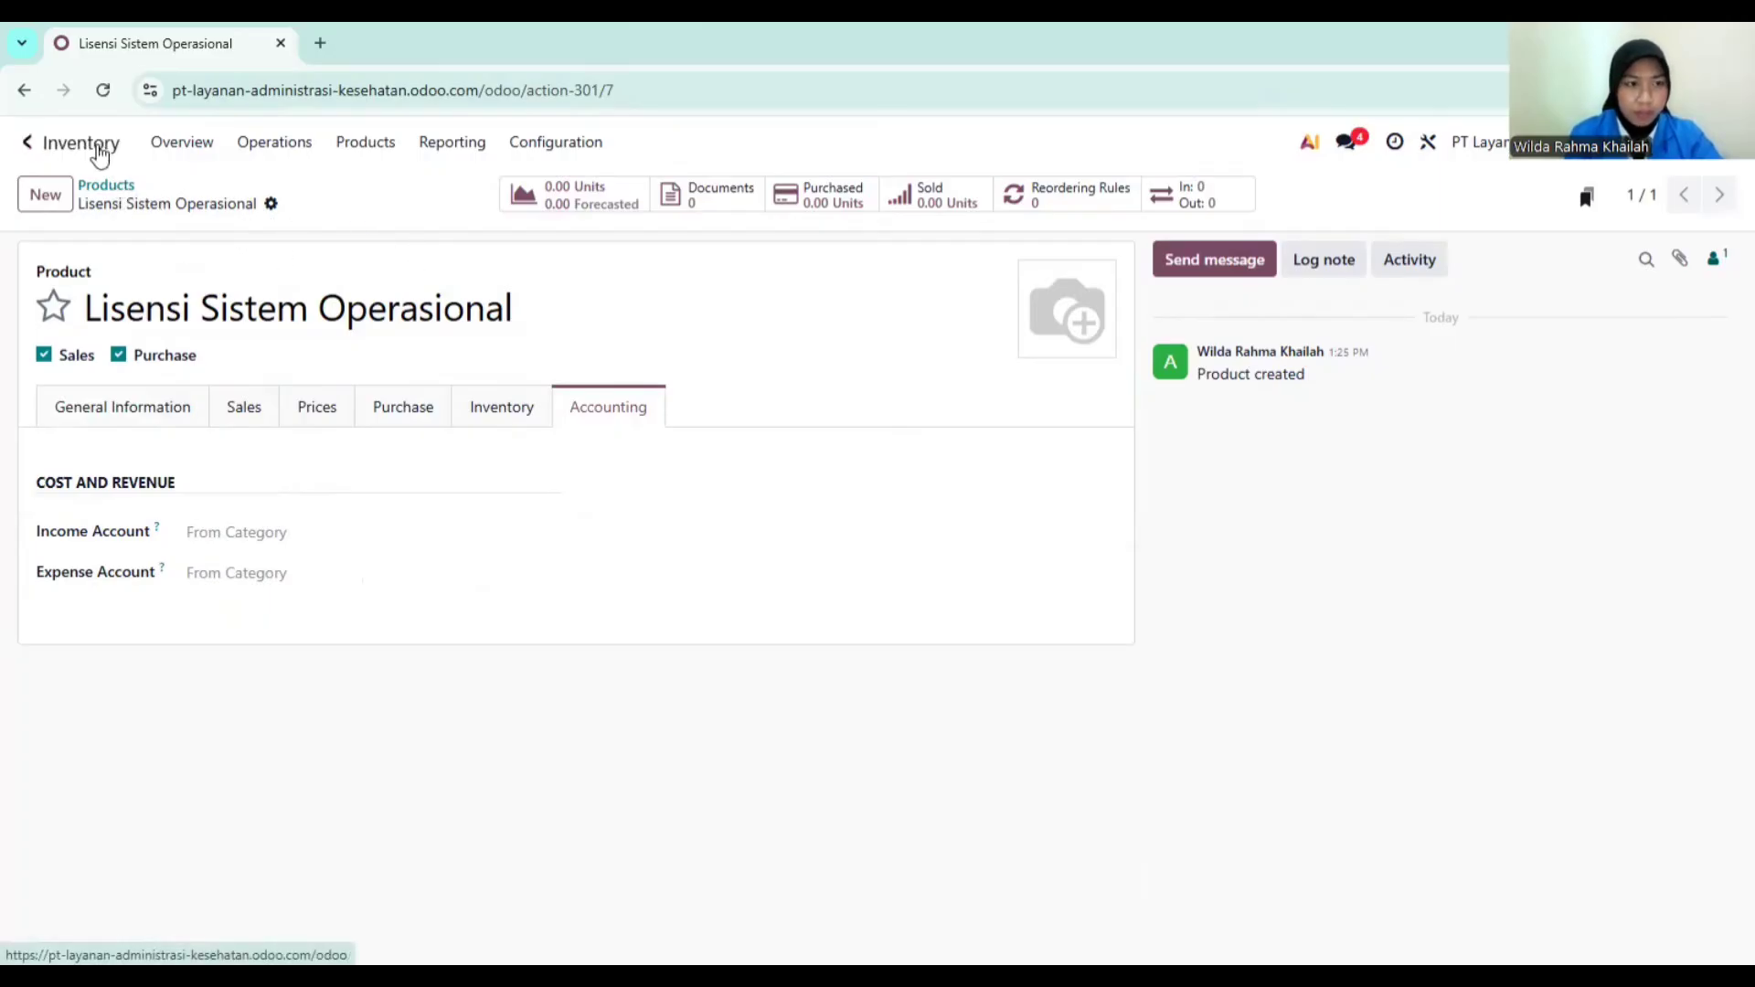
pyautogui.click(98, 144)
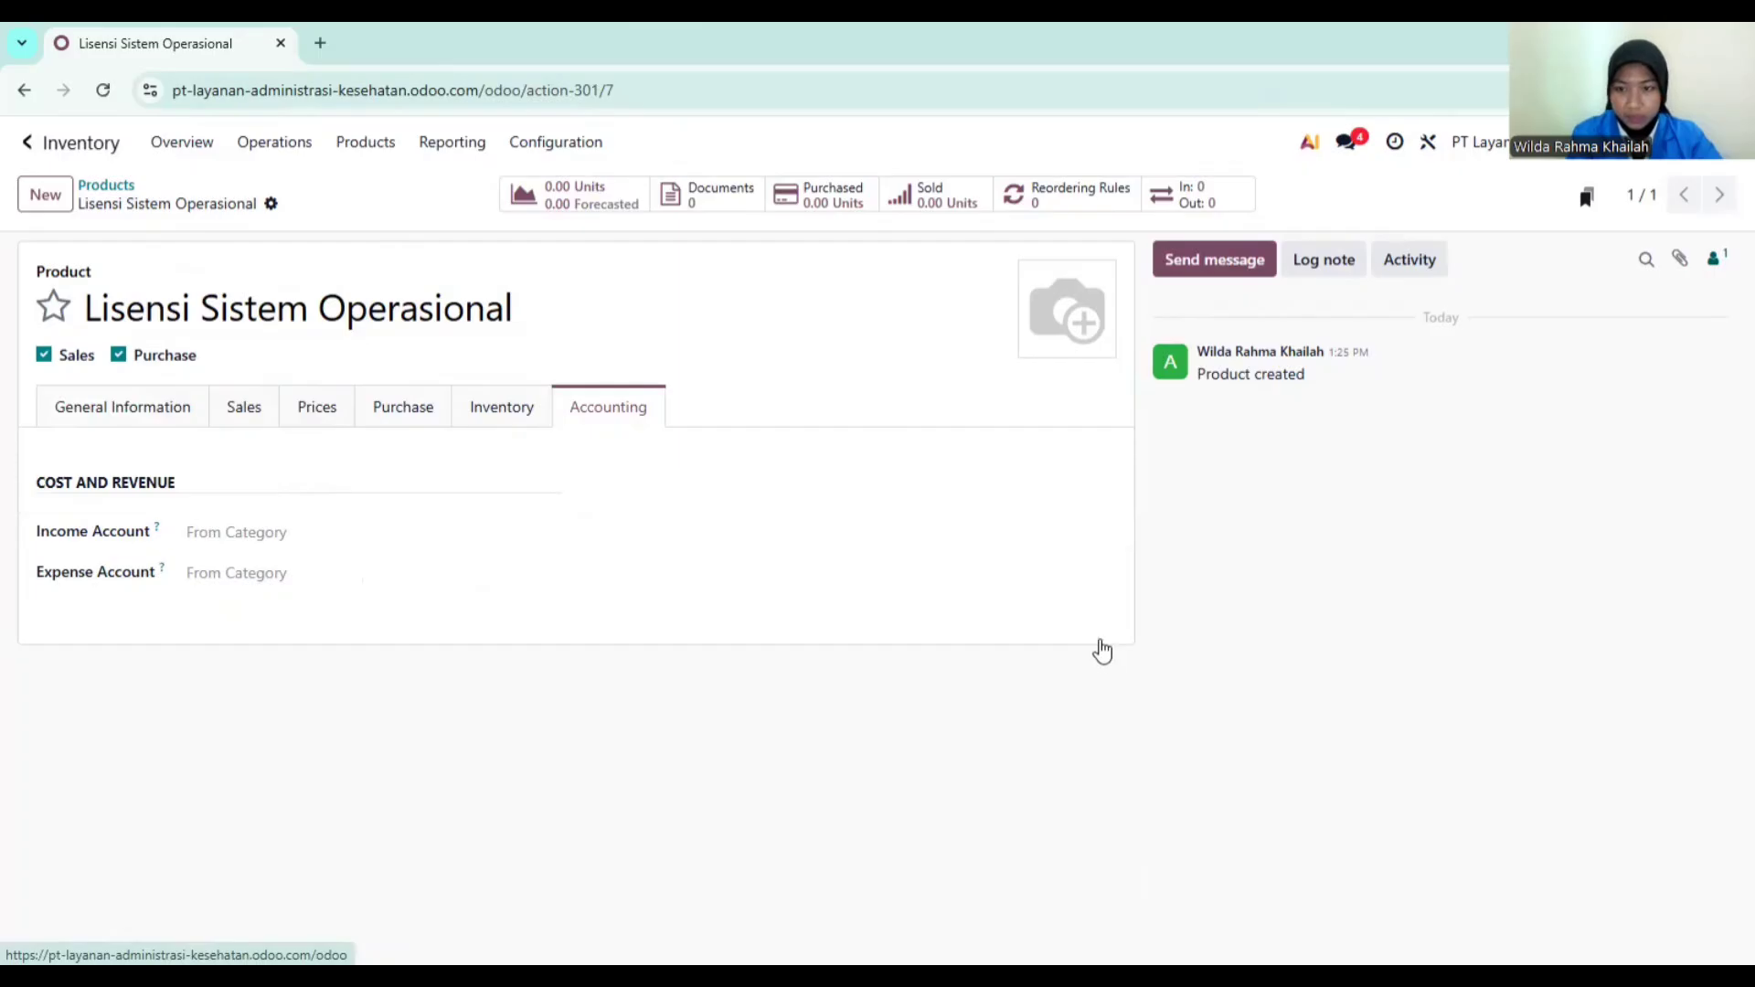
pyautogui.click(1101, 642)
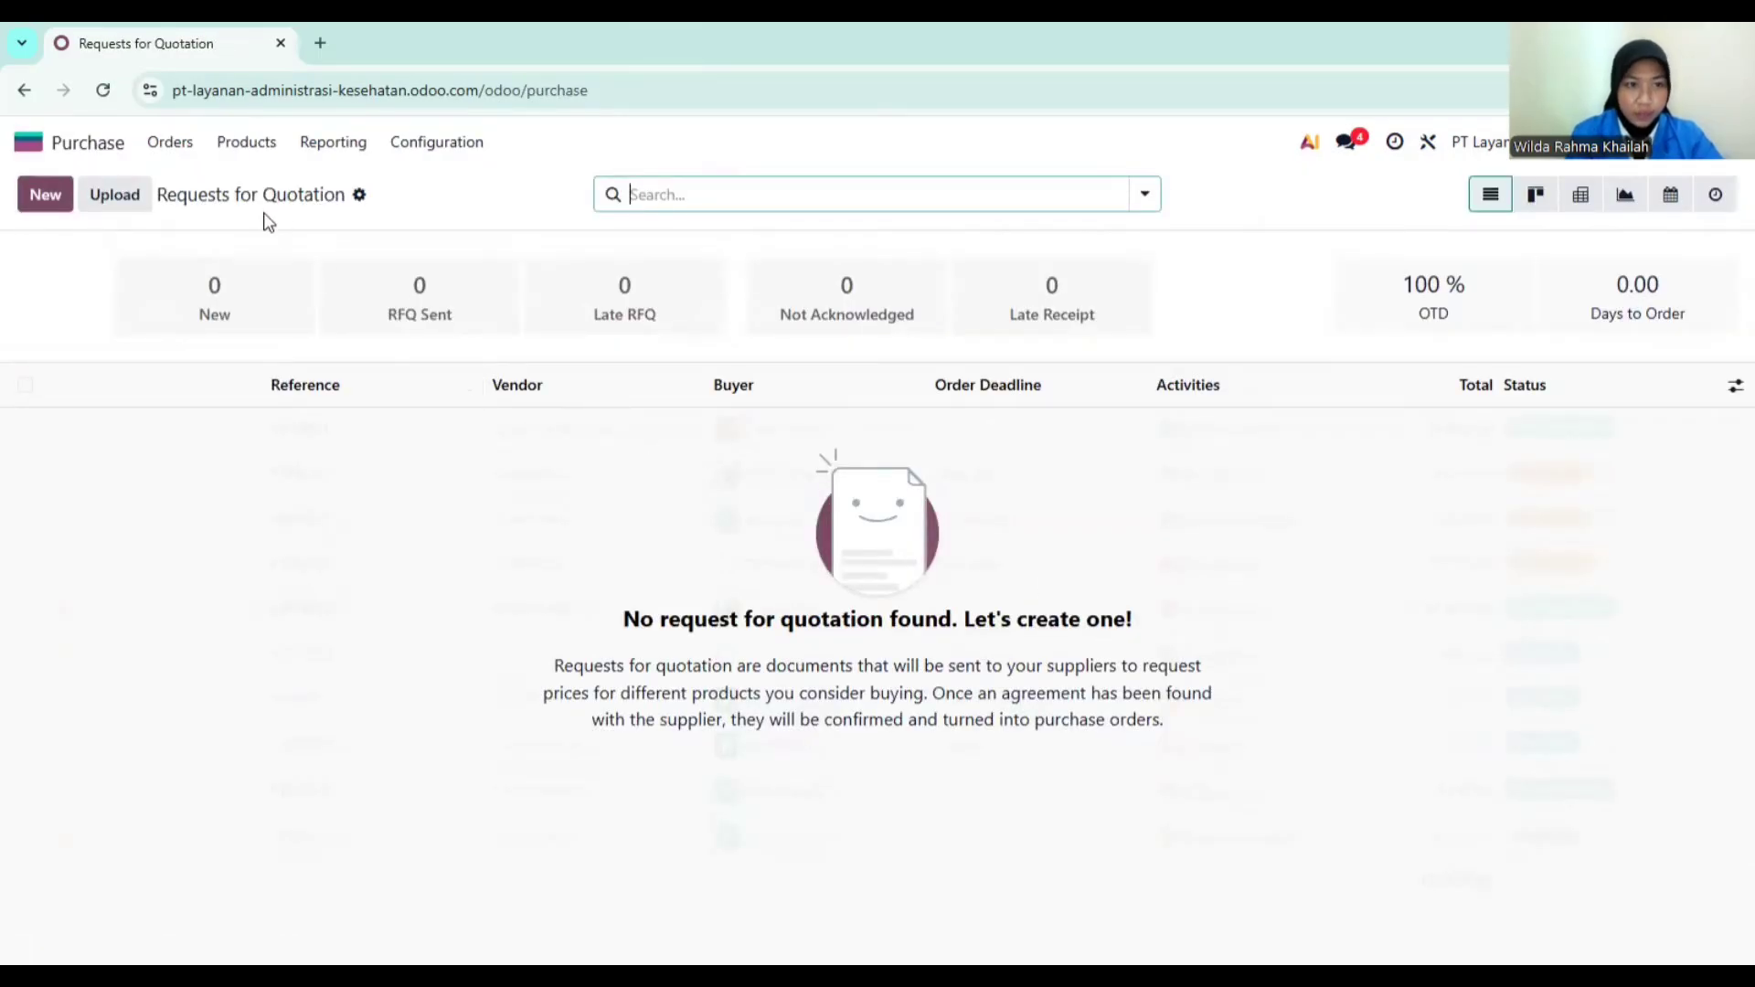
# Step: Create a new request for quotation with PT Vendor Teknologi as vendor
pyautogui.click(50, 194)
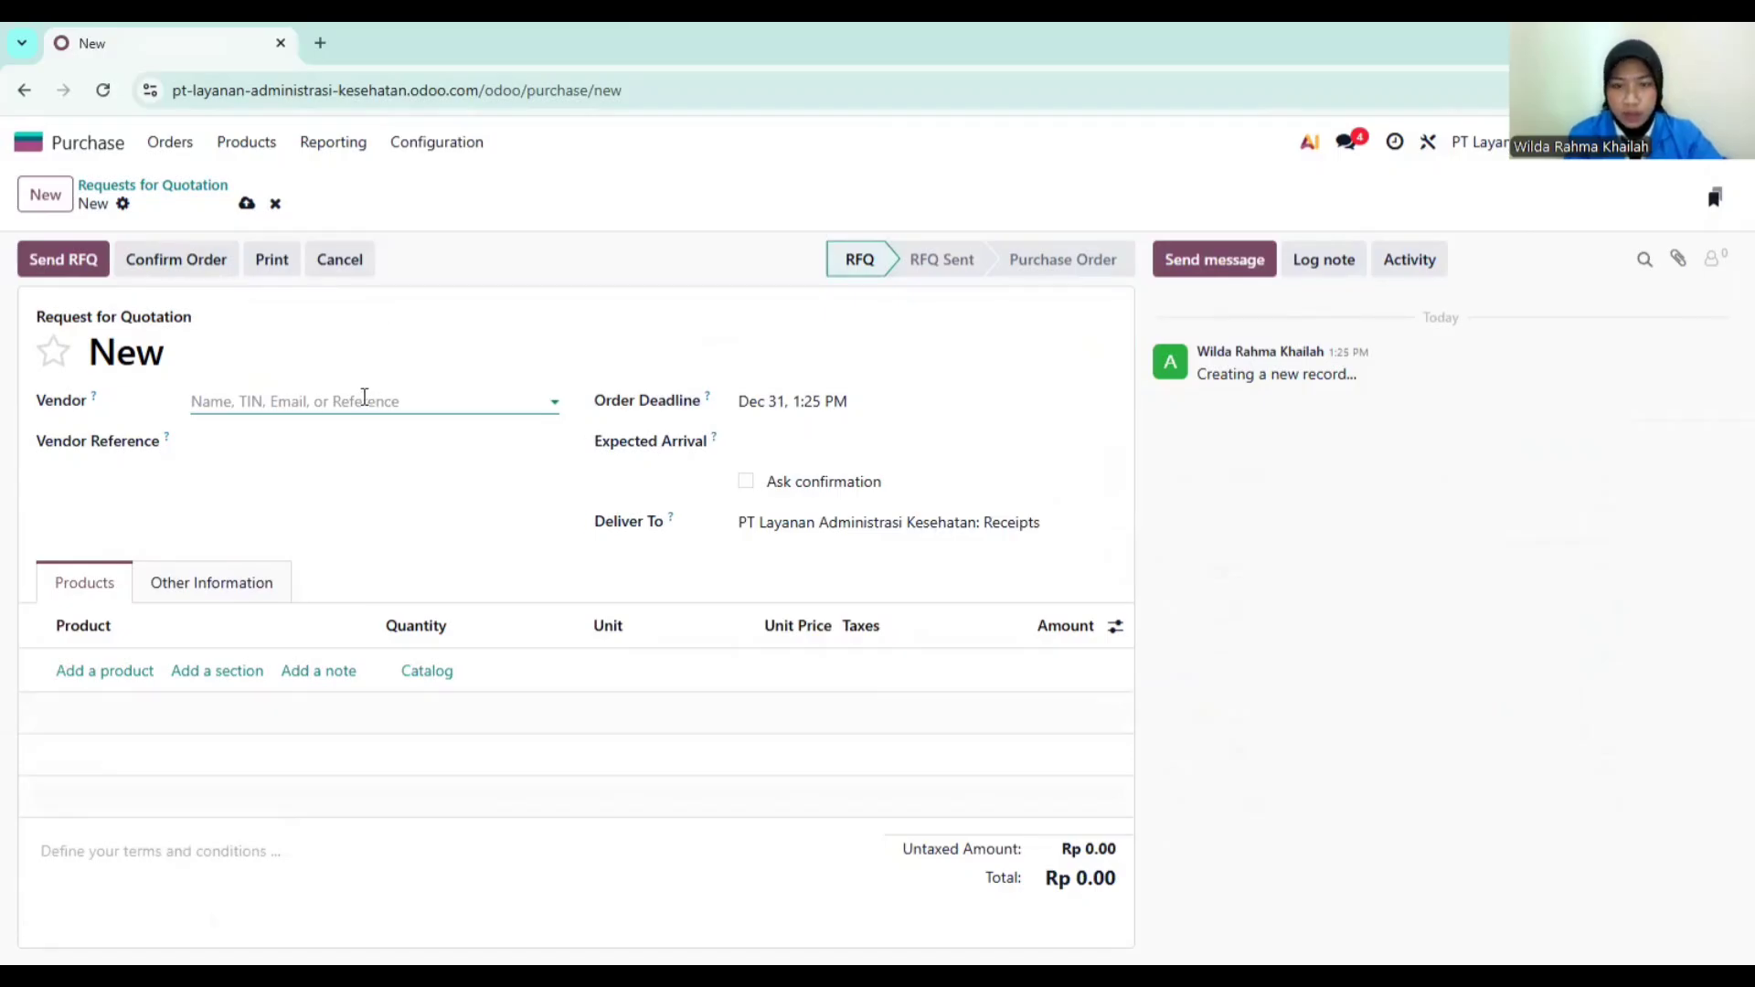
pyautogui.click(364, 400)
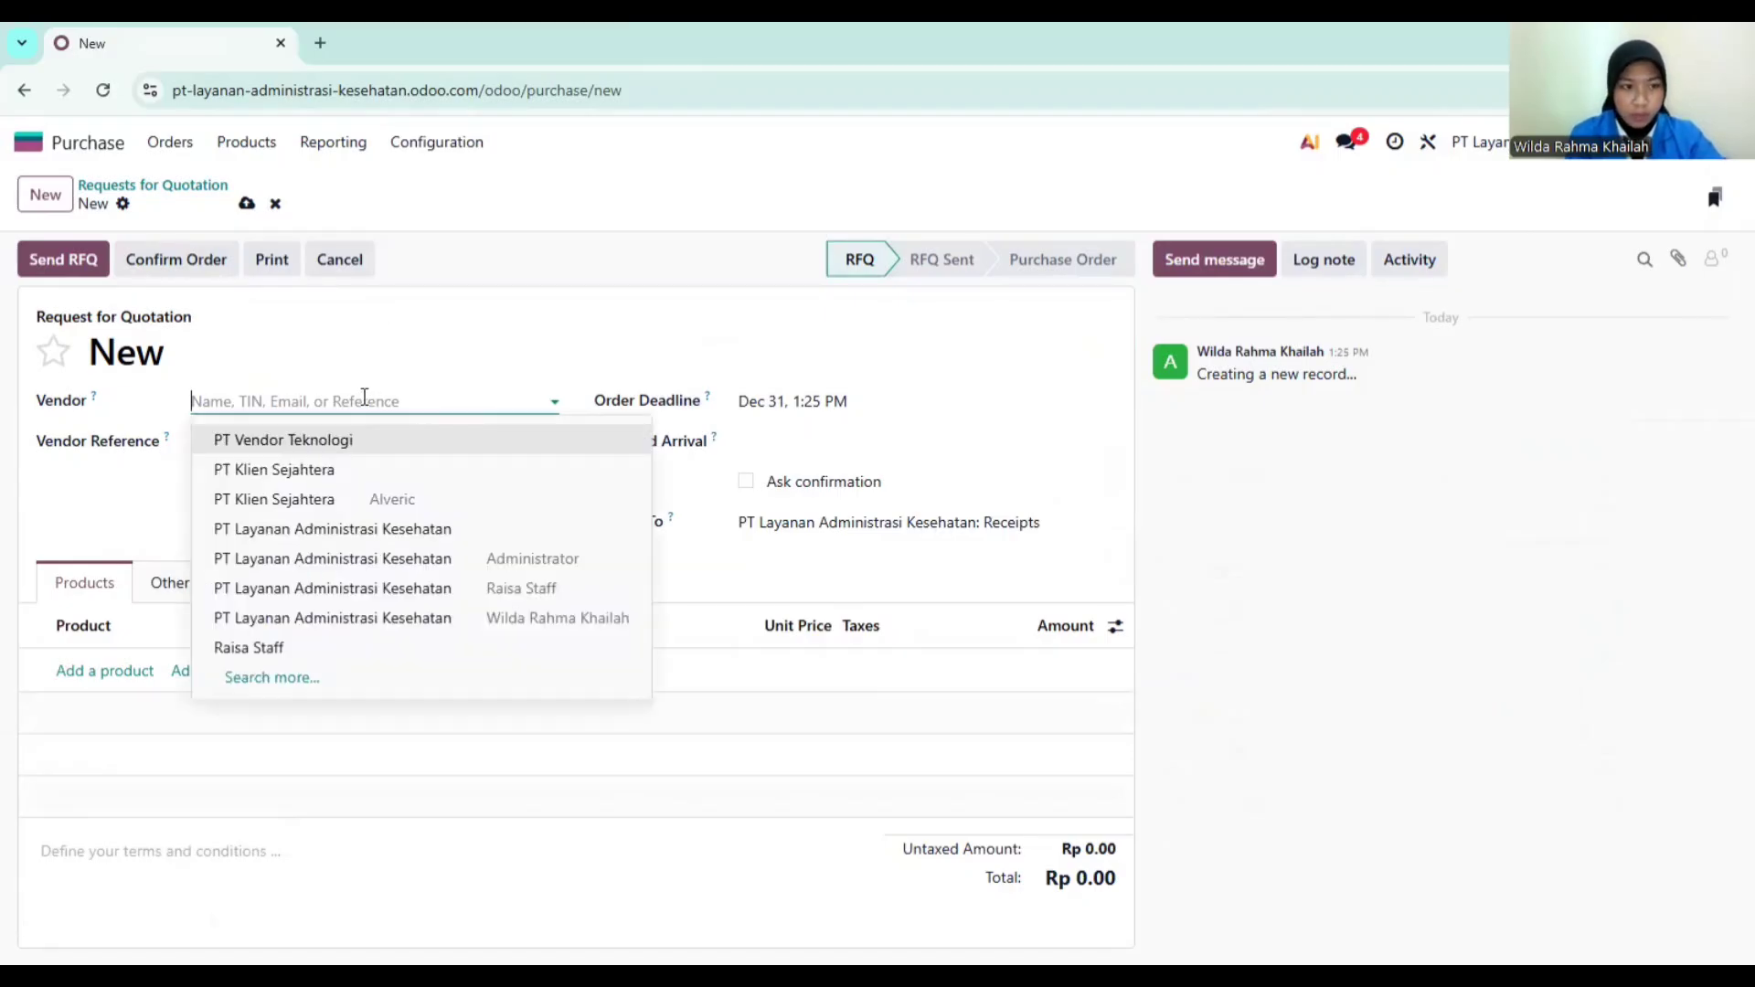
pyautogui.click(315, 442)
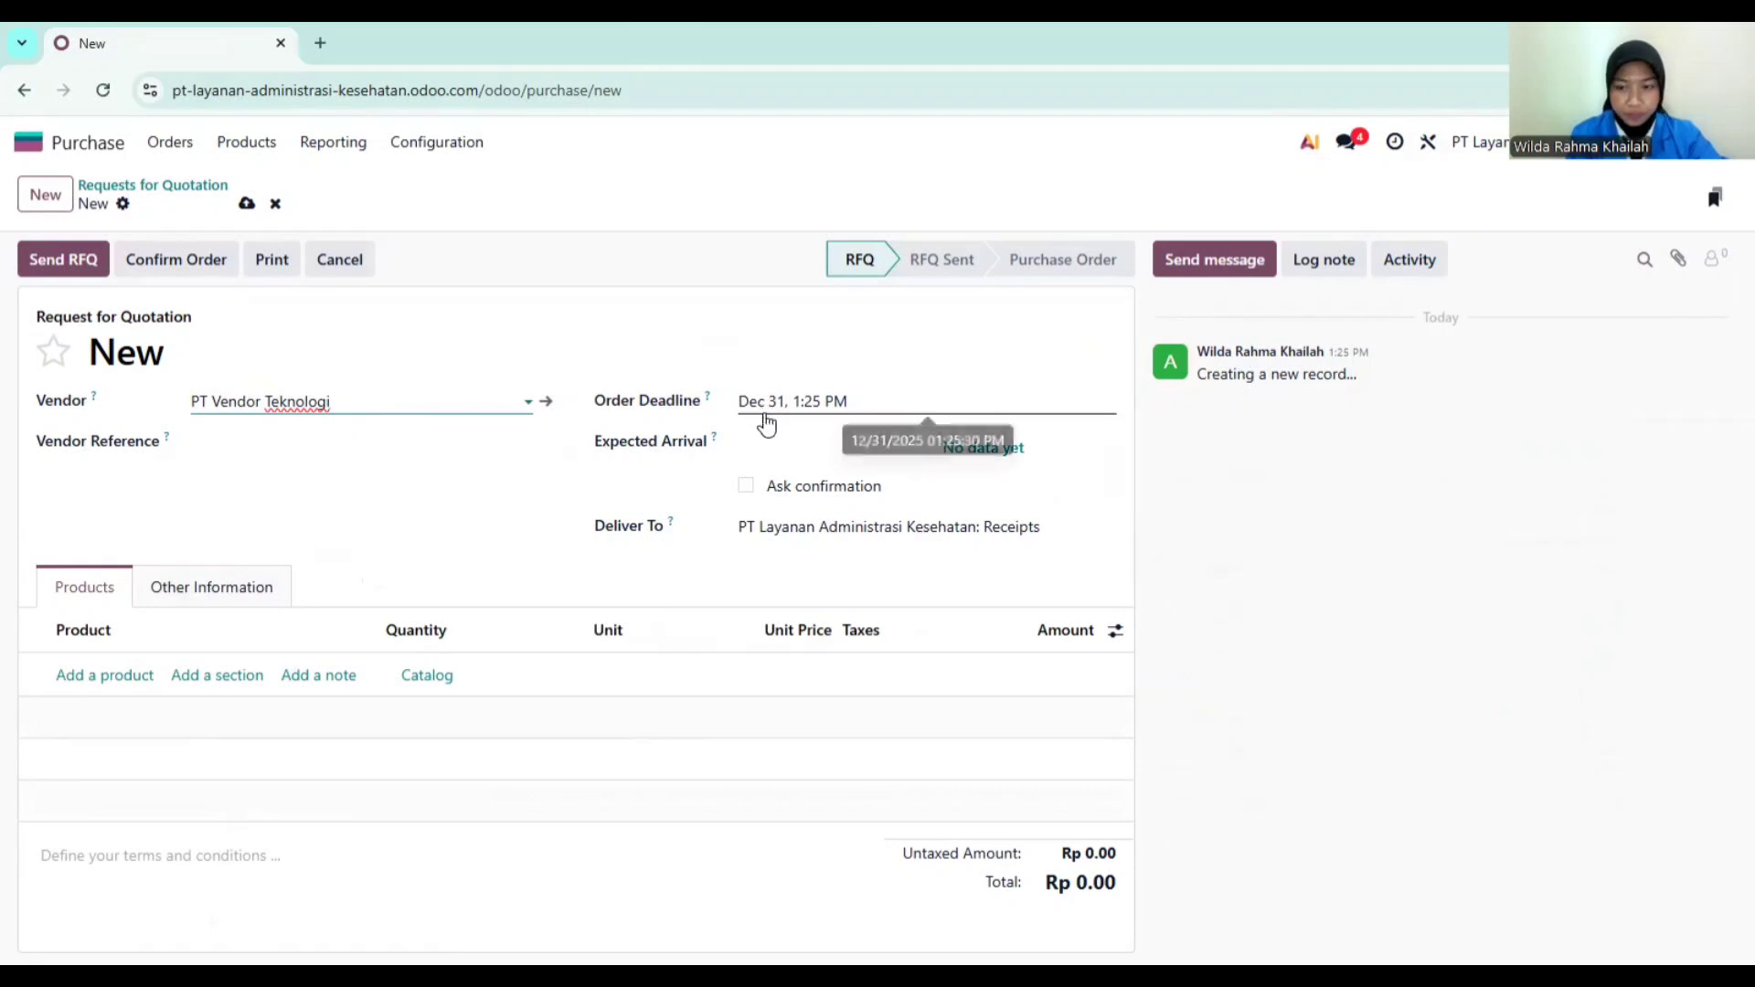
# Step: Add 2 Lisensi Sistem Operasional at 5,000,000 each and confirm the purchase order
pyautogui.click(108, 676)
pyautogui.write('Lise')
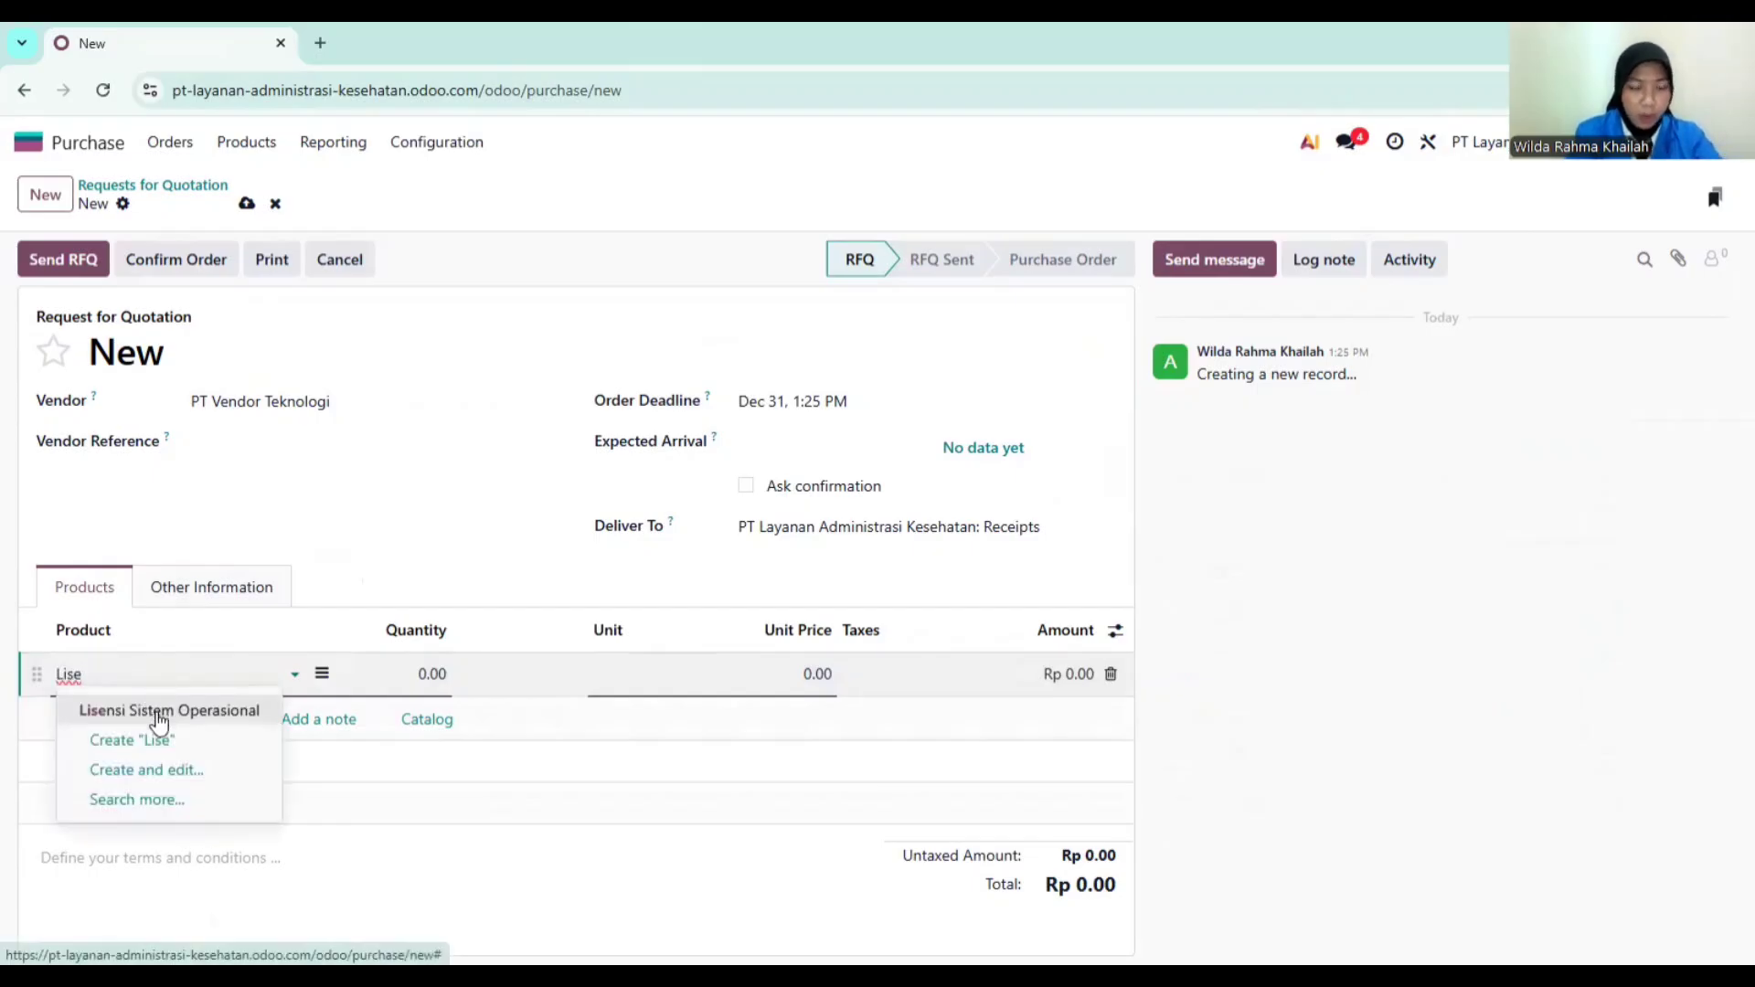
pyautogui.click(159, 711)
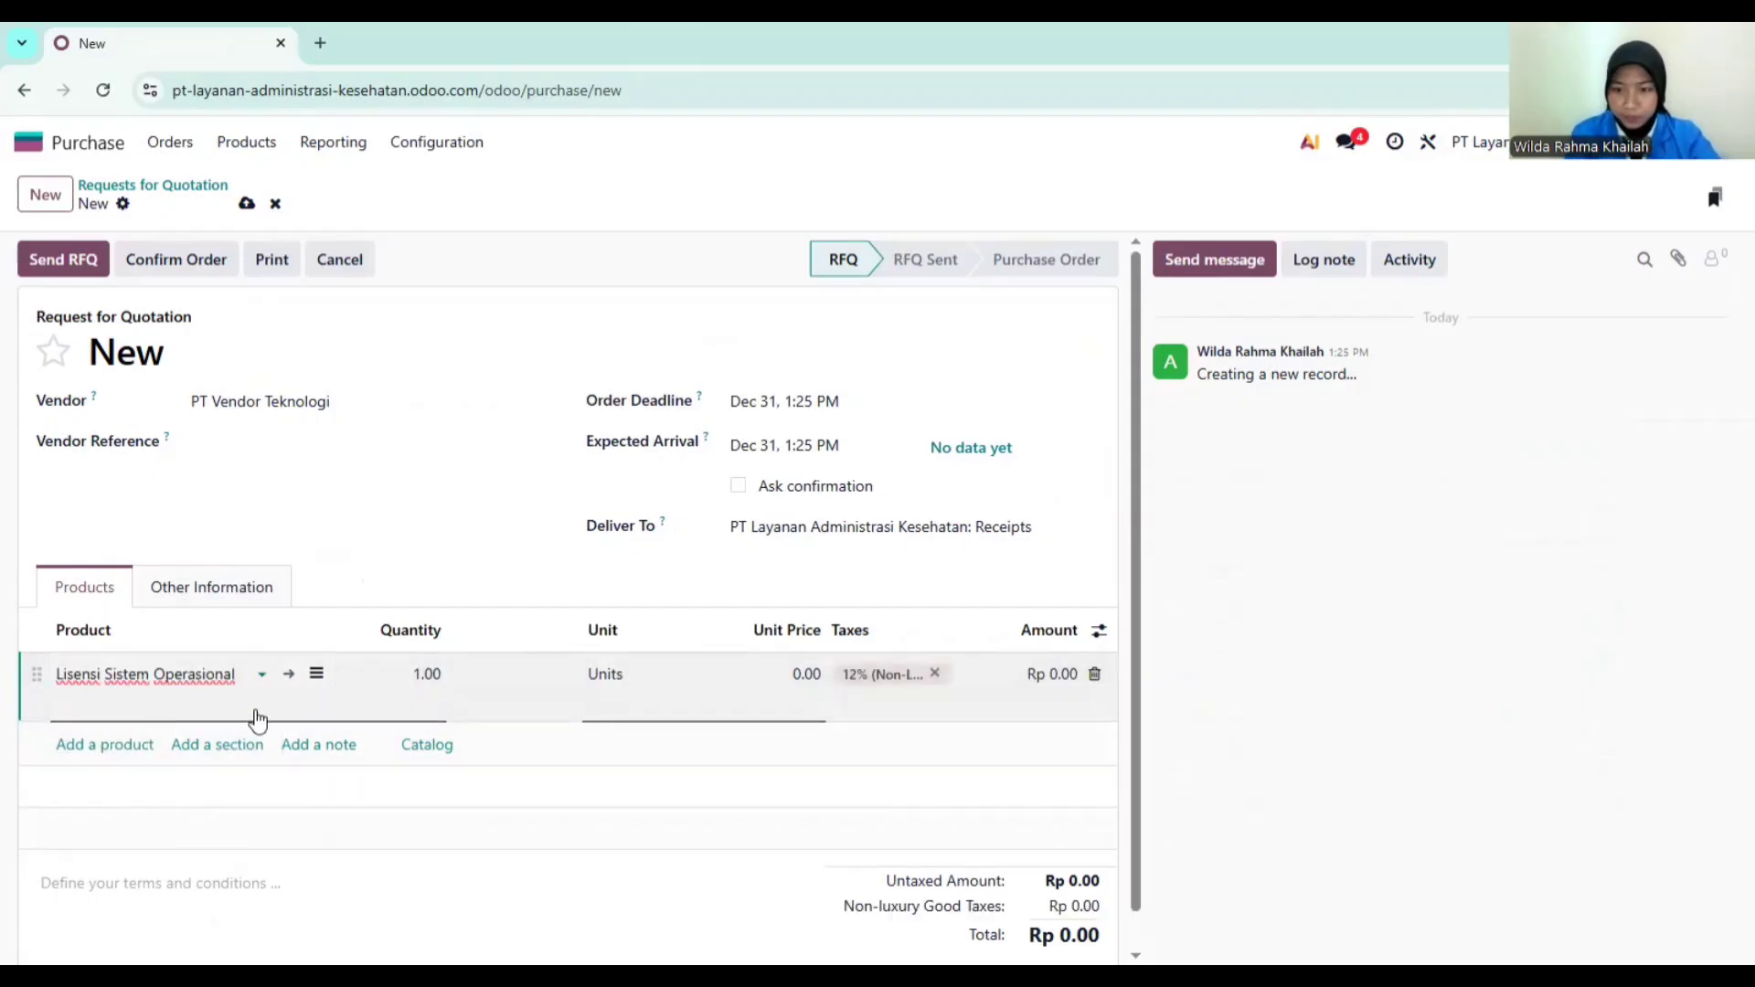
pyautogui.click(414, 674)
pyautogui.write('2')
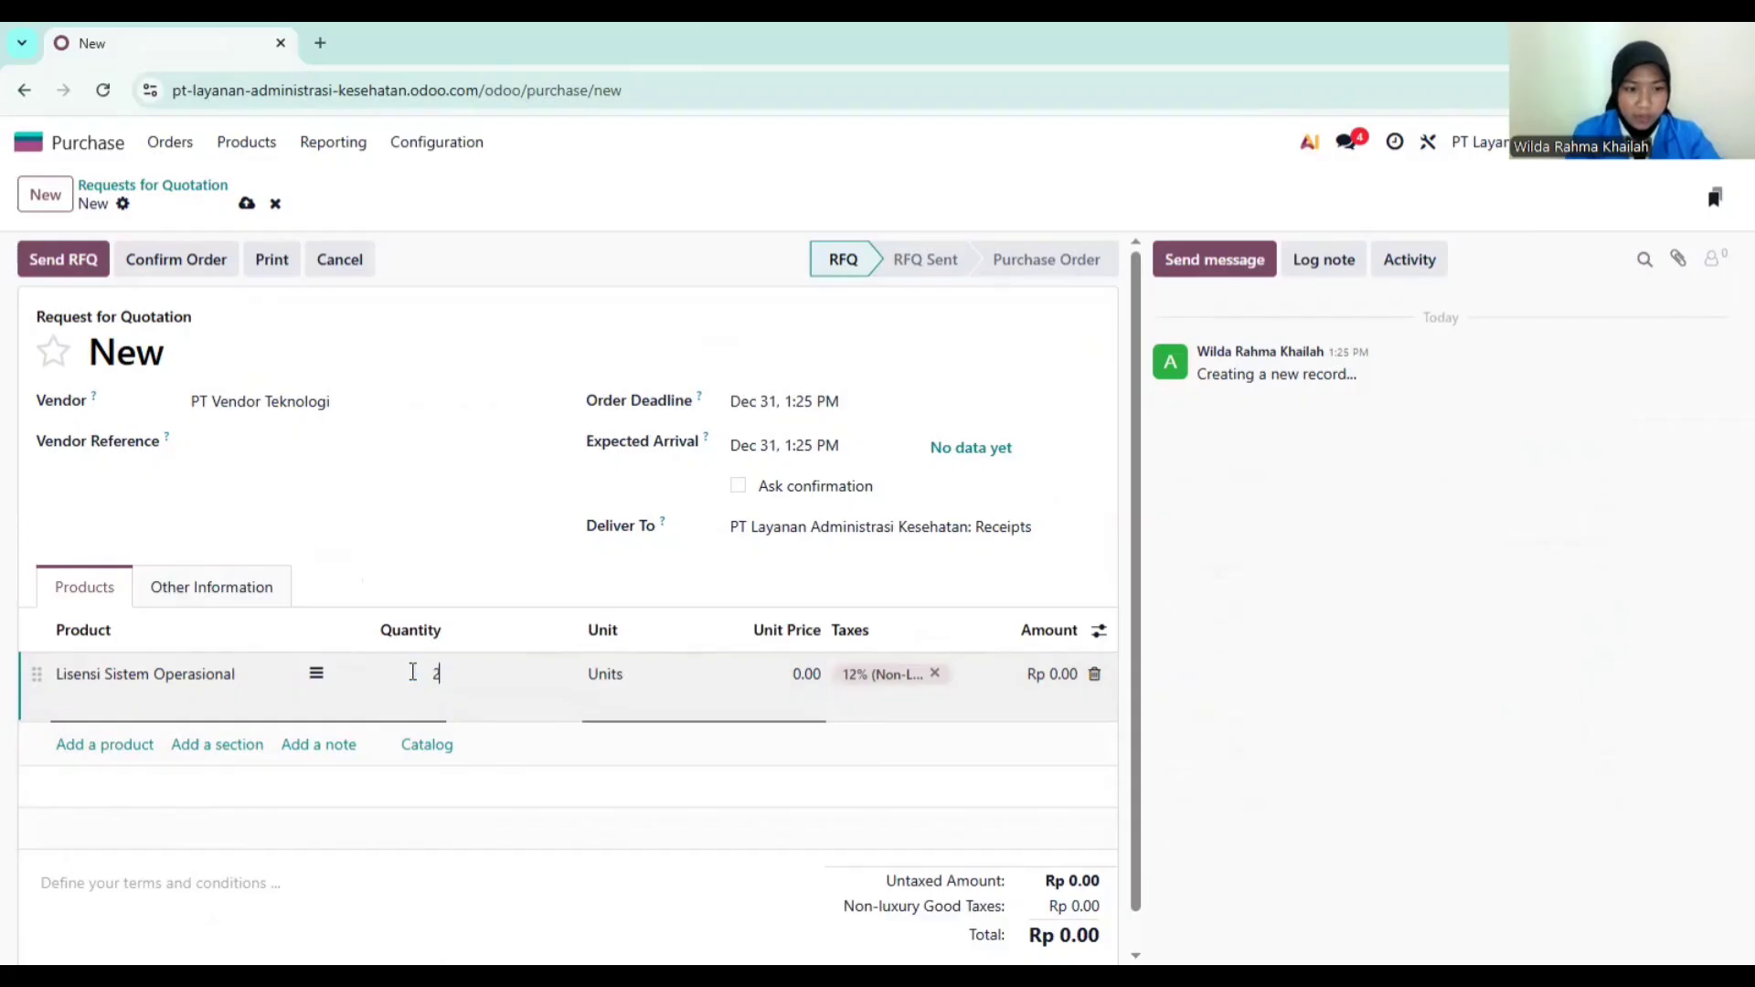
pyautogui.click(772, 674)
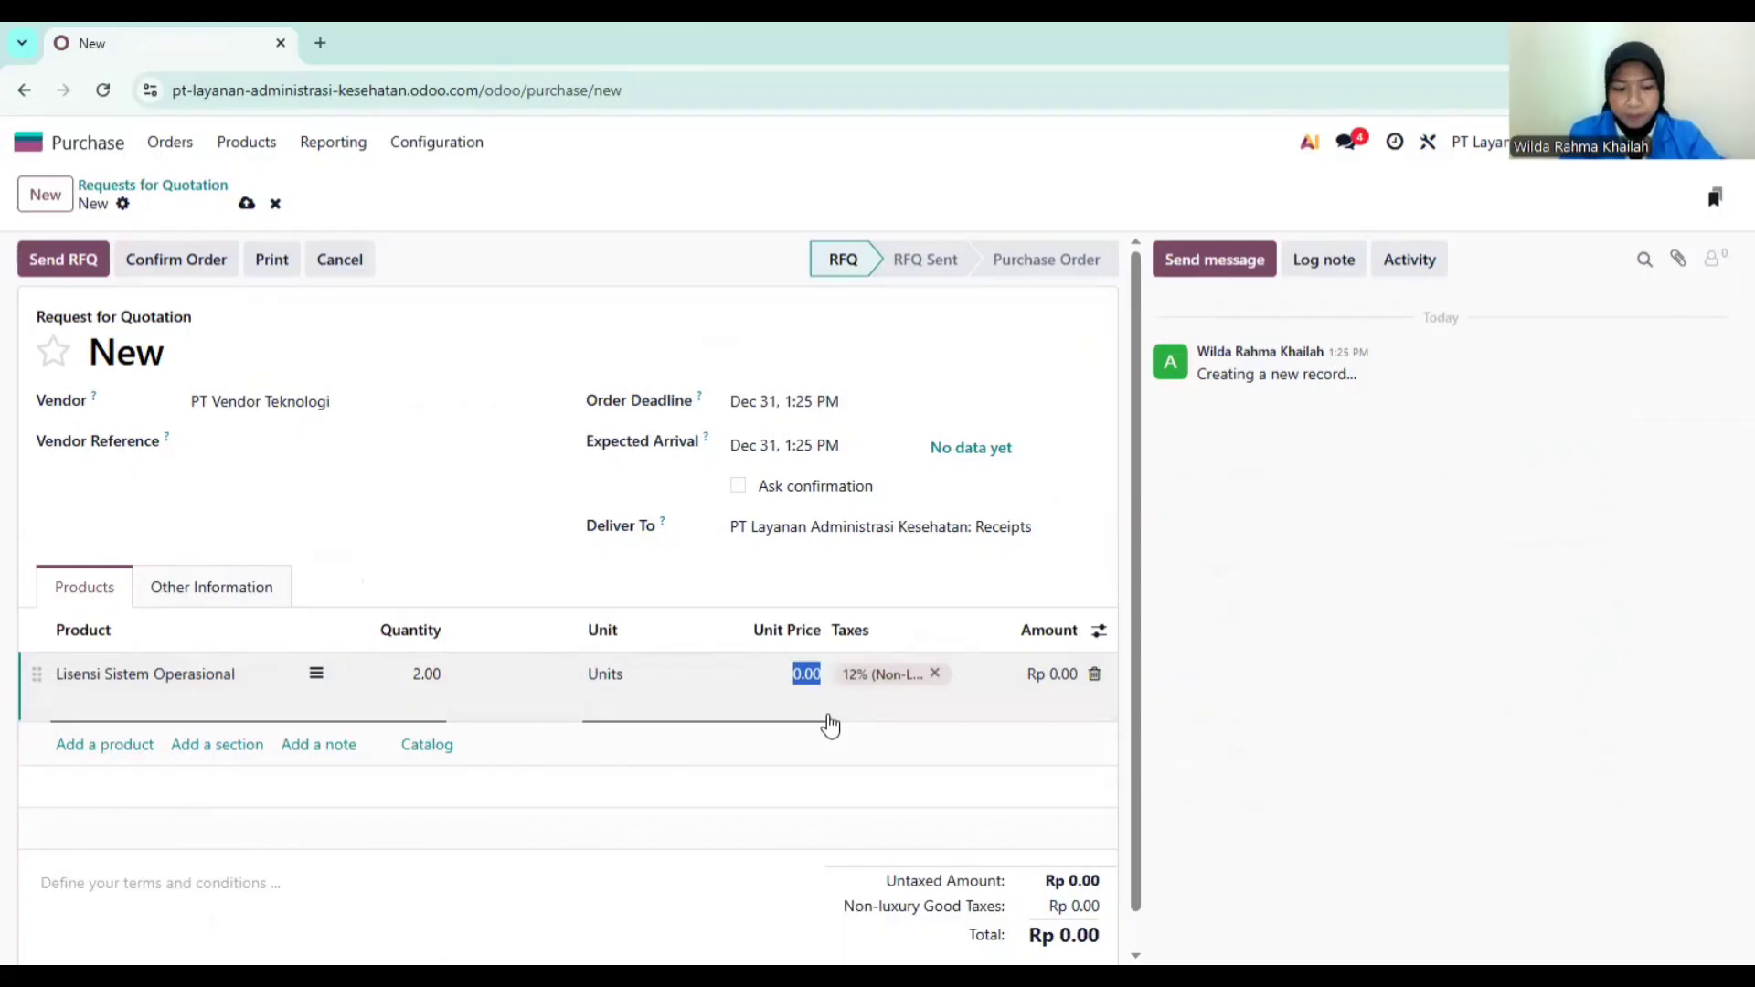
pyautogui.write('50000')
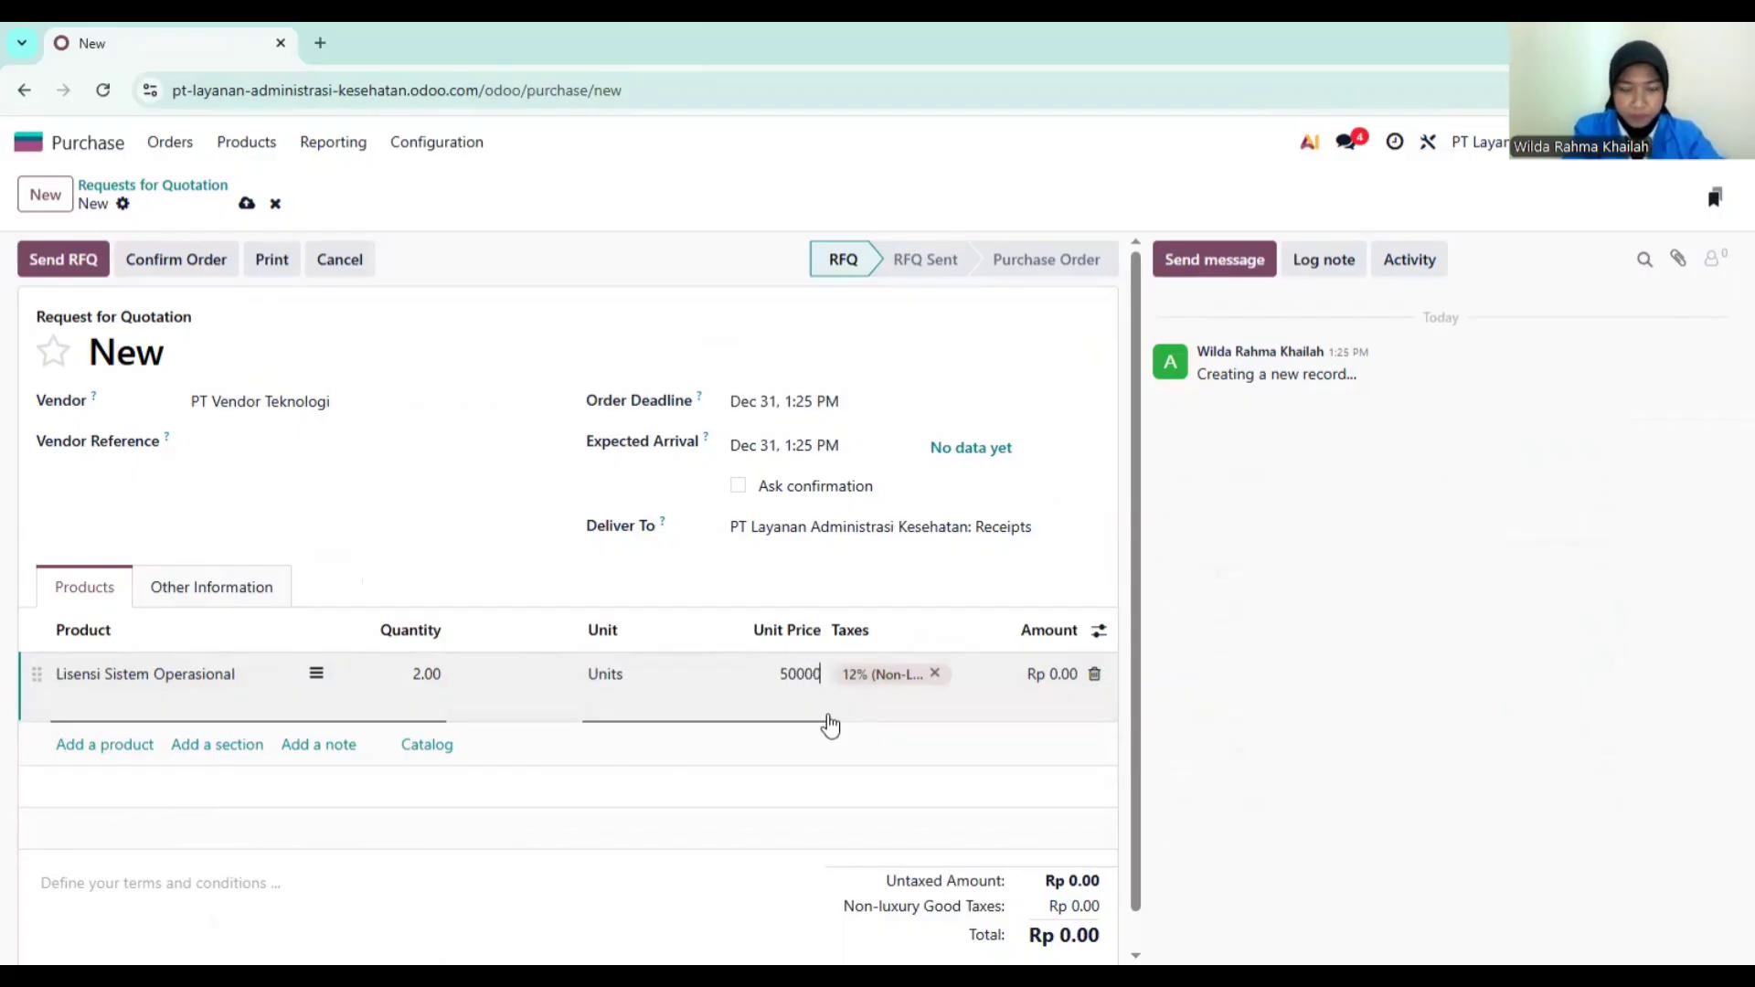
pyautogui.write('00')
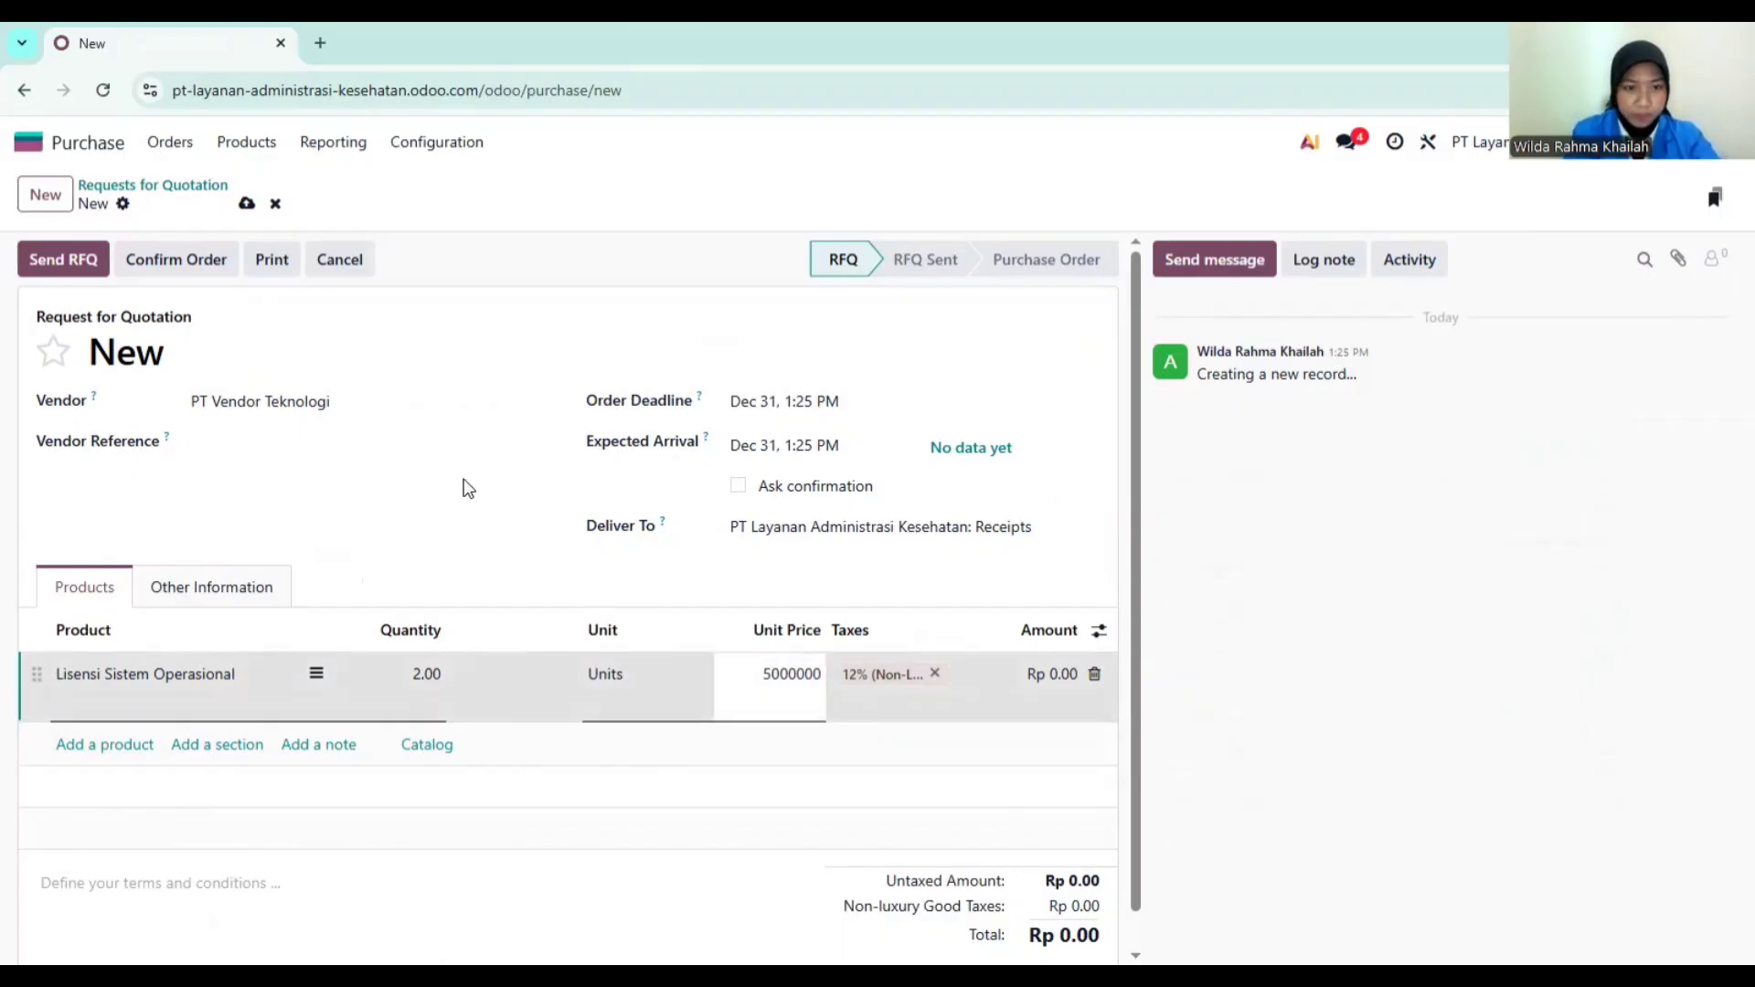
pyautogui.click(466, 487)
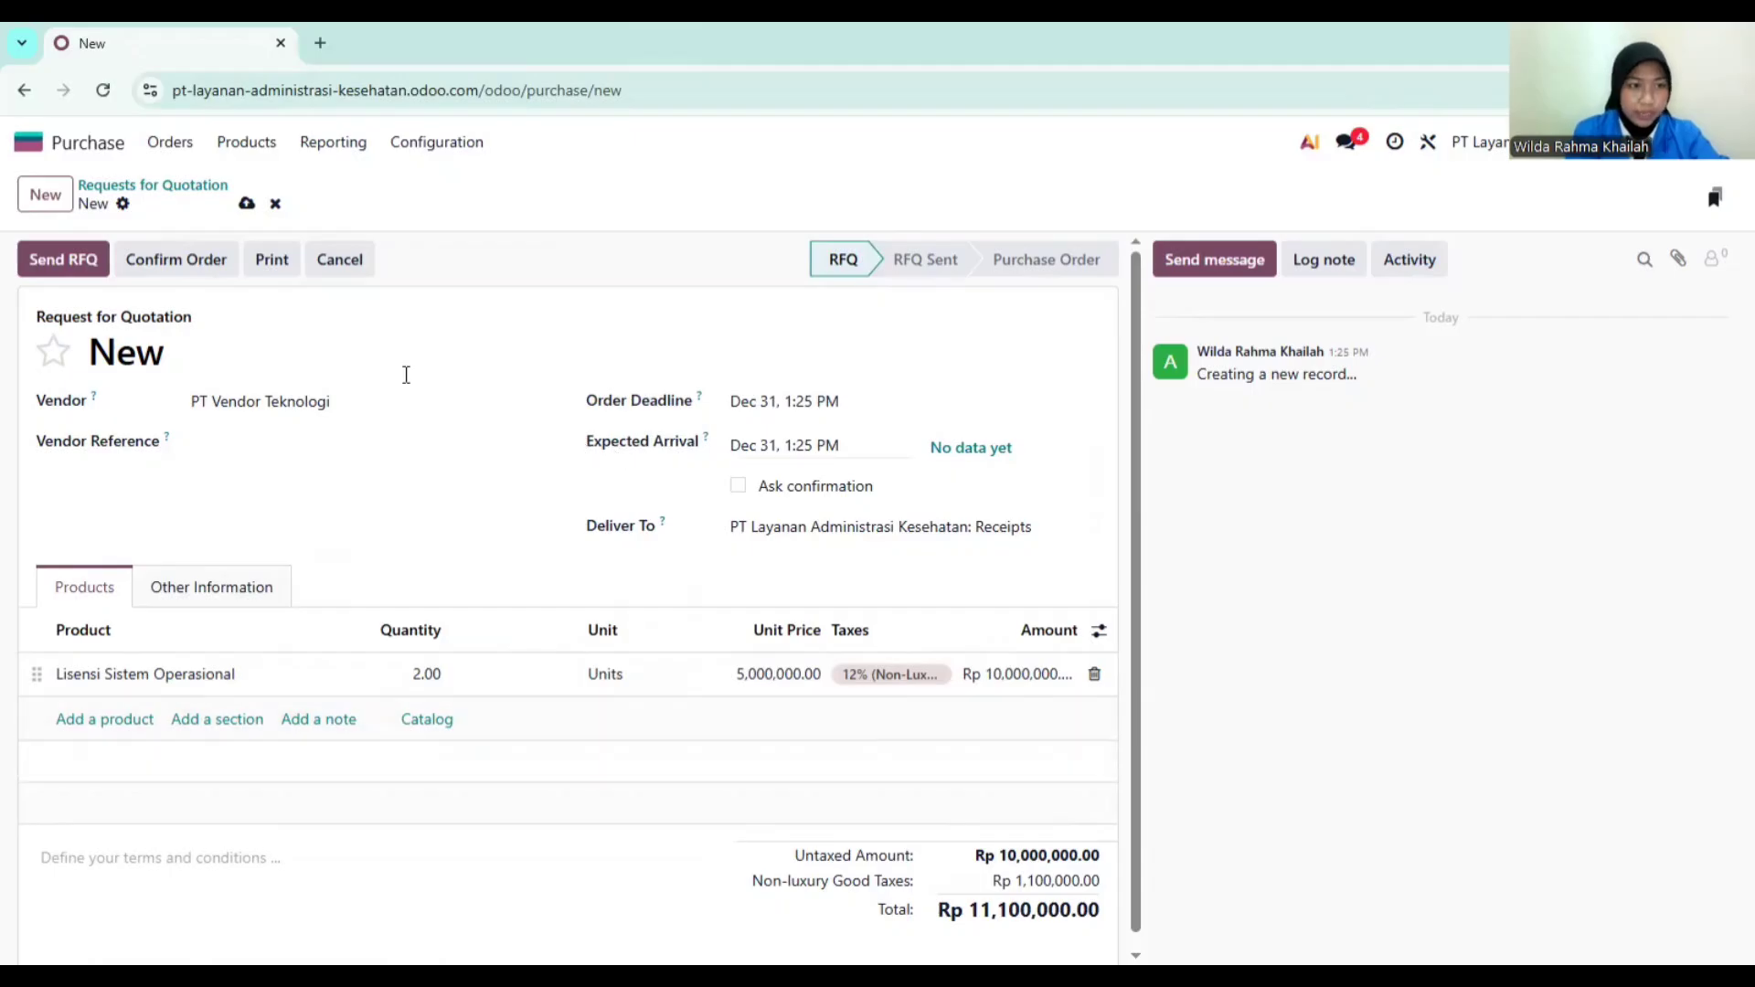
pyautogui.click(198, 277)
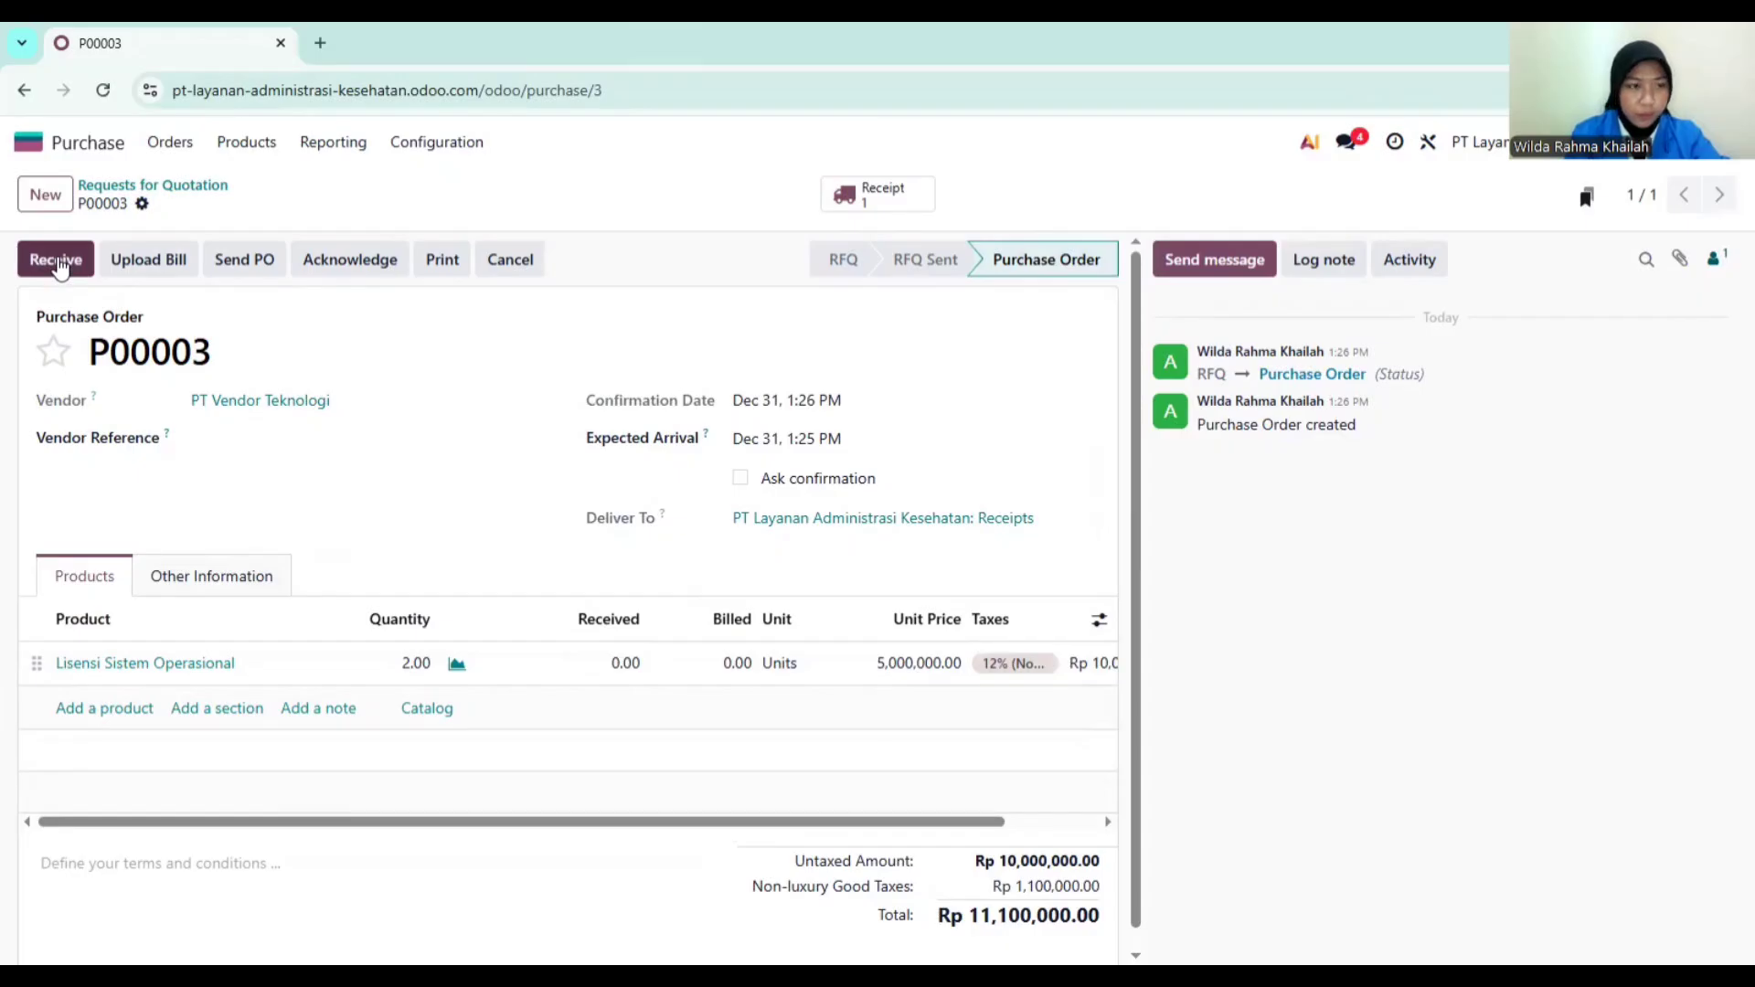
# Step: Validate receipt WH/IN/00002 for the 2 units and download its Delivery Slip PDF
pyautogui.click(56, 261)
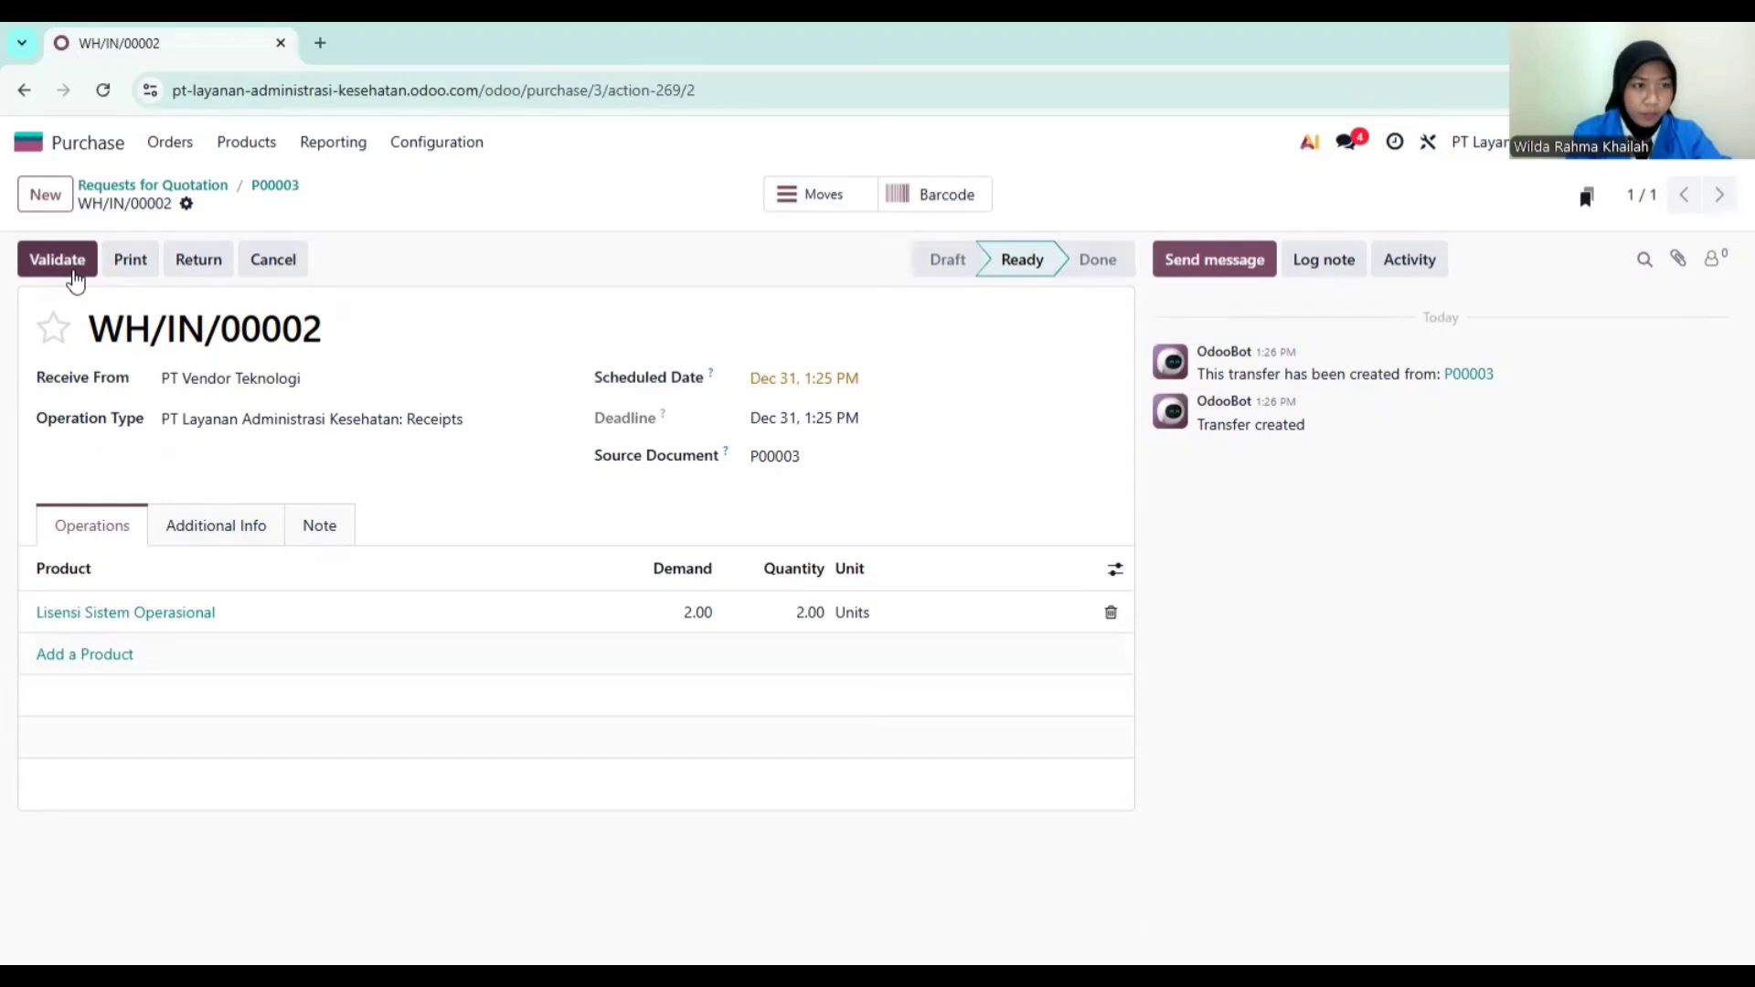
pyautogui.click(76, 279)
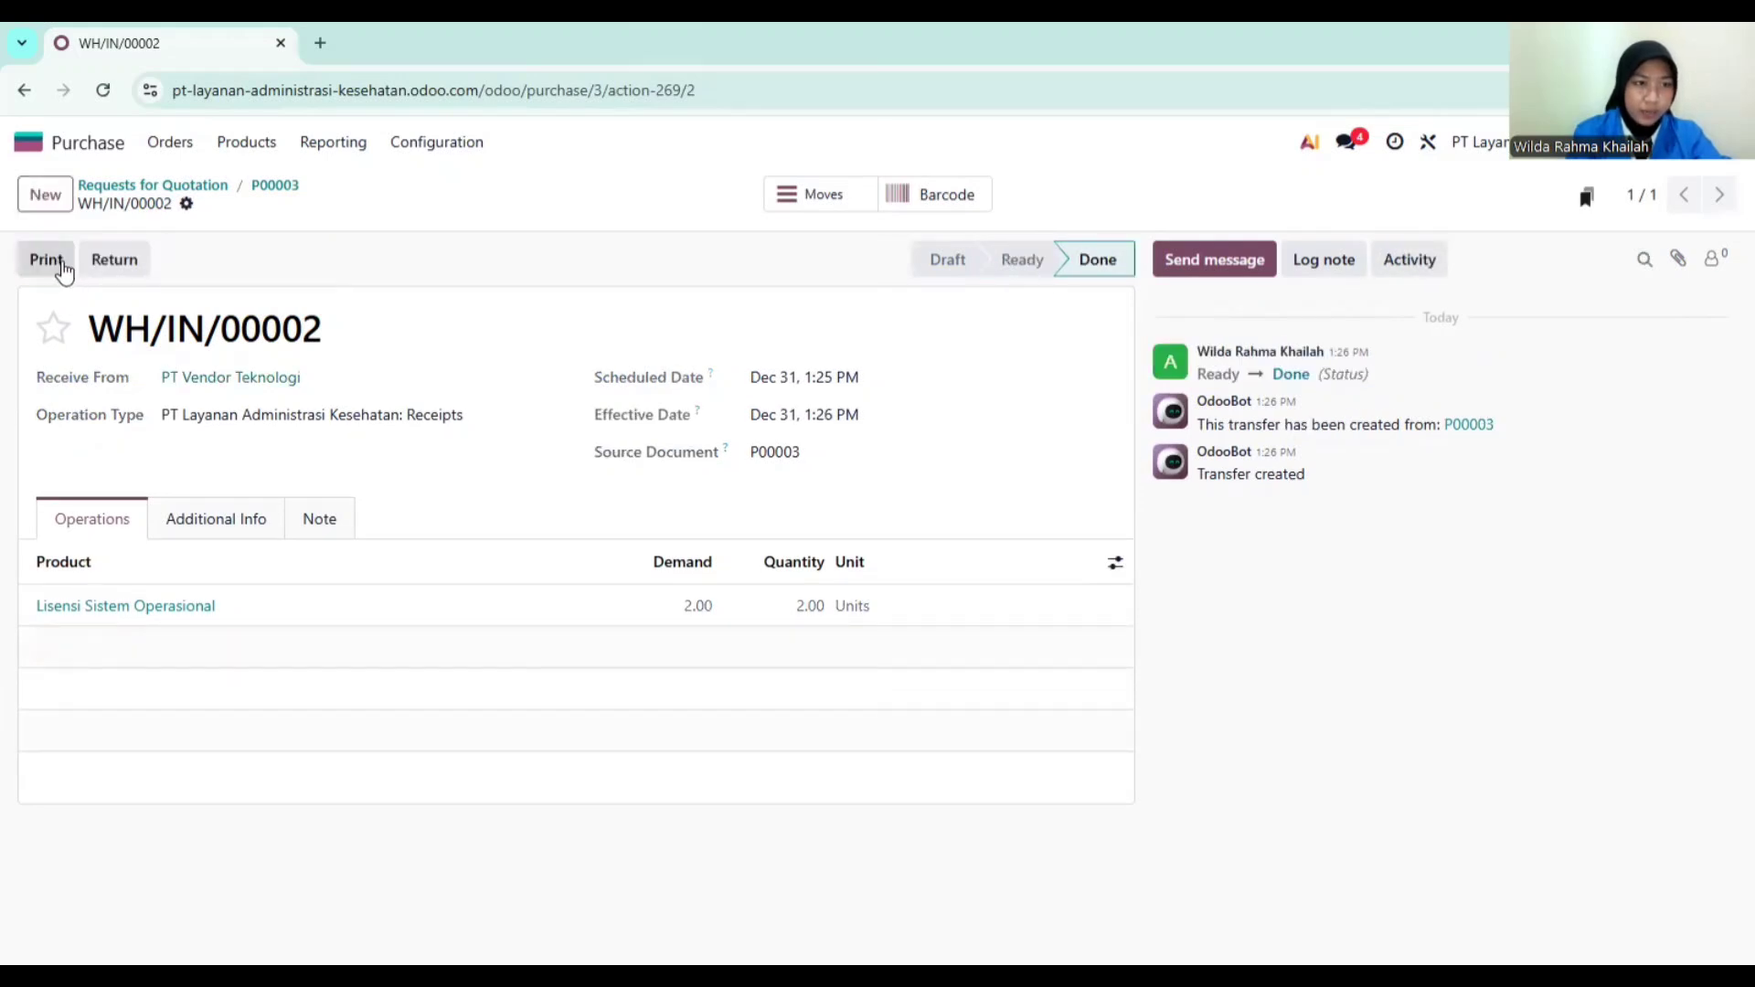
pyautogui.click(60, 263)
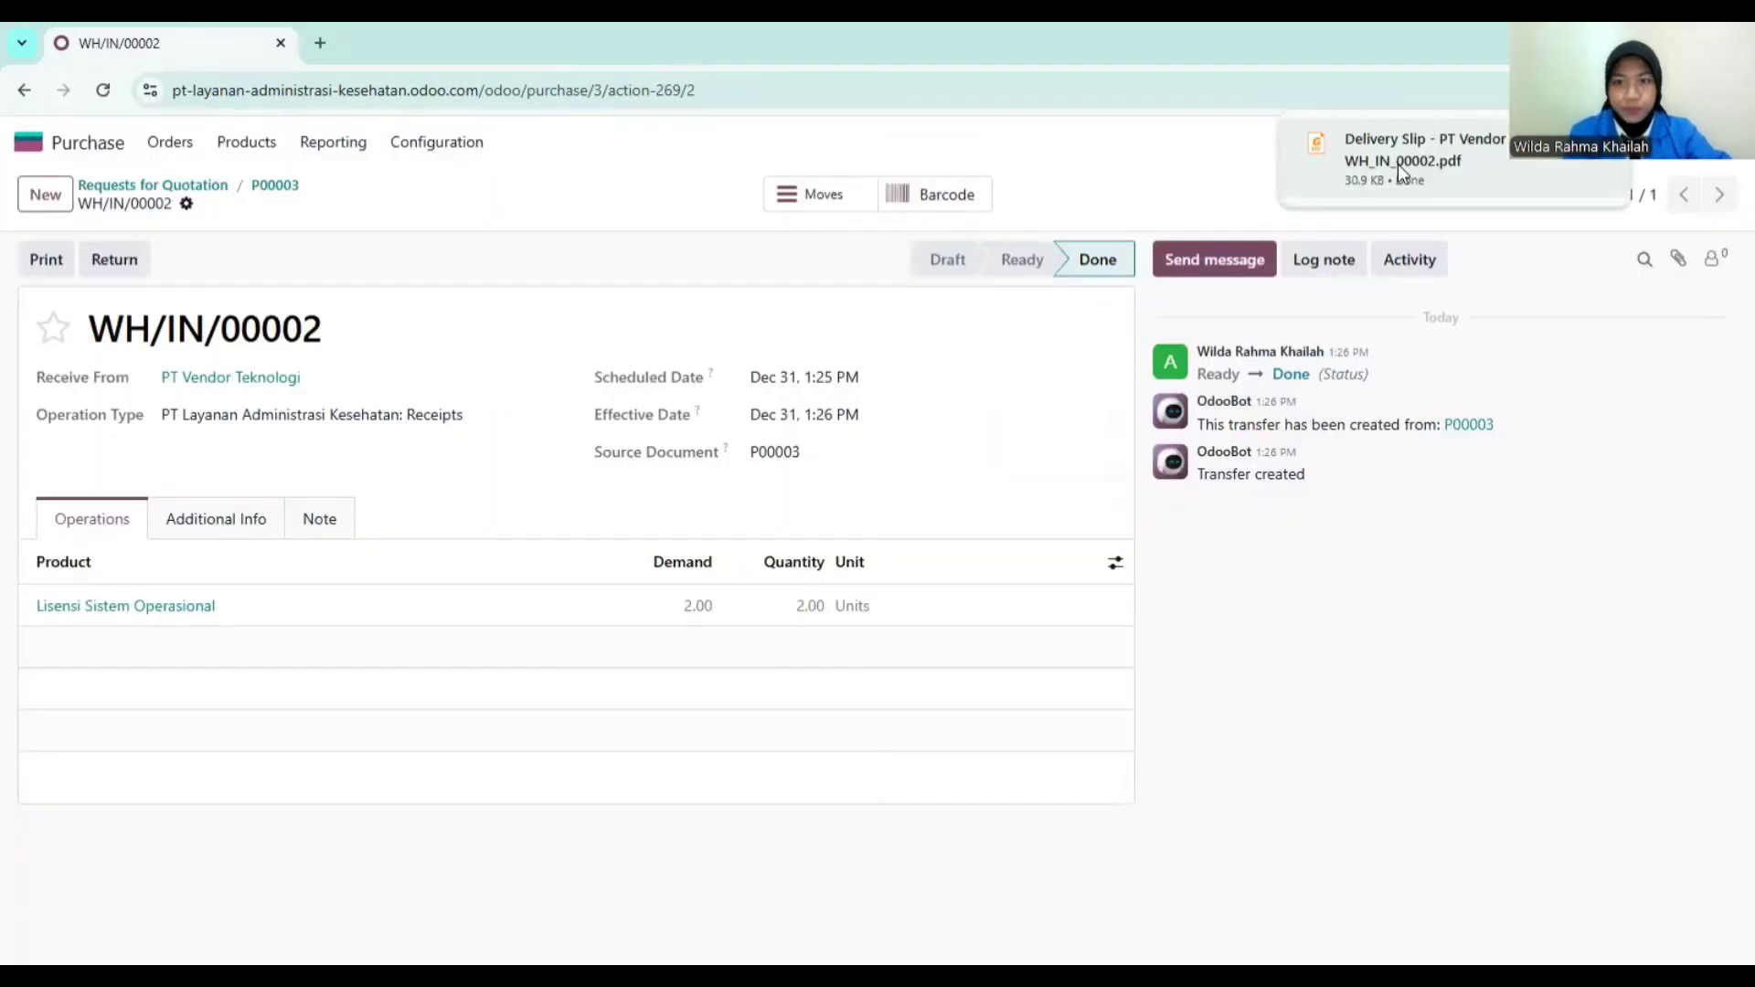
pyautogui.click(1397, 163)
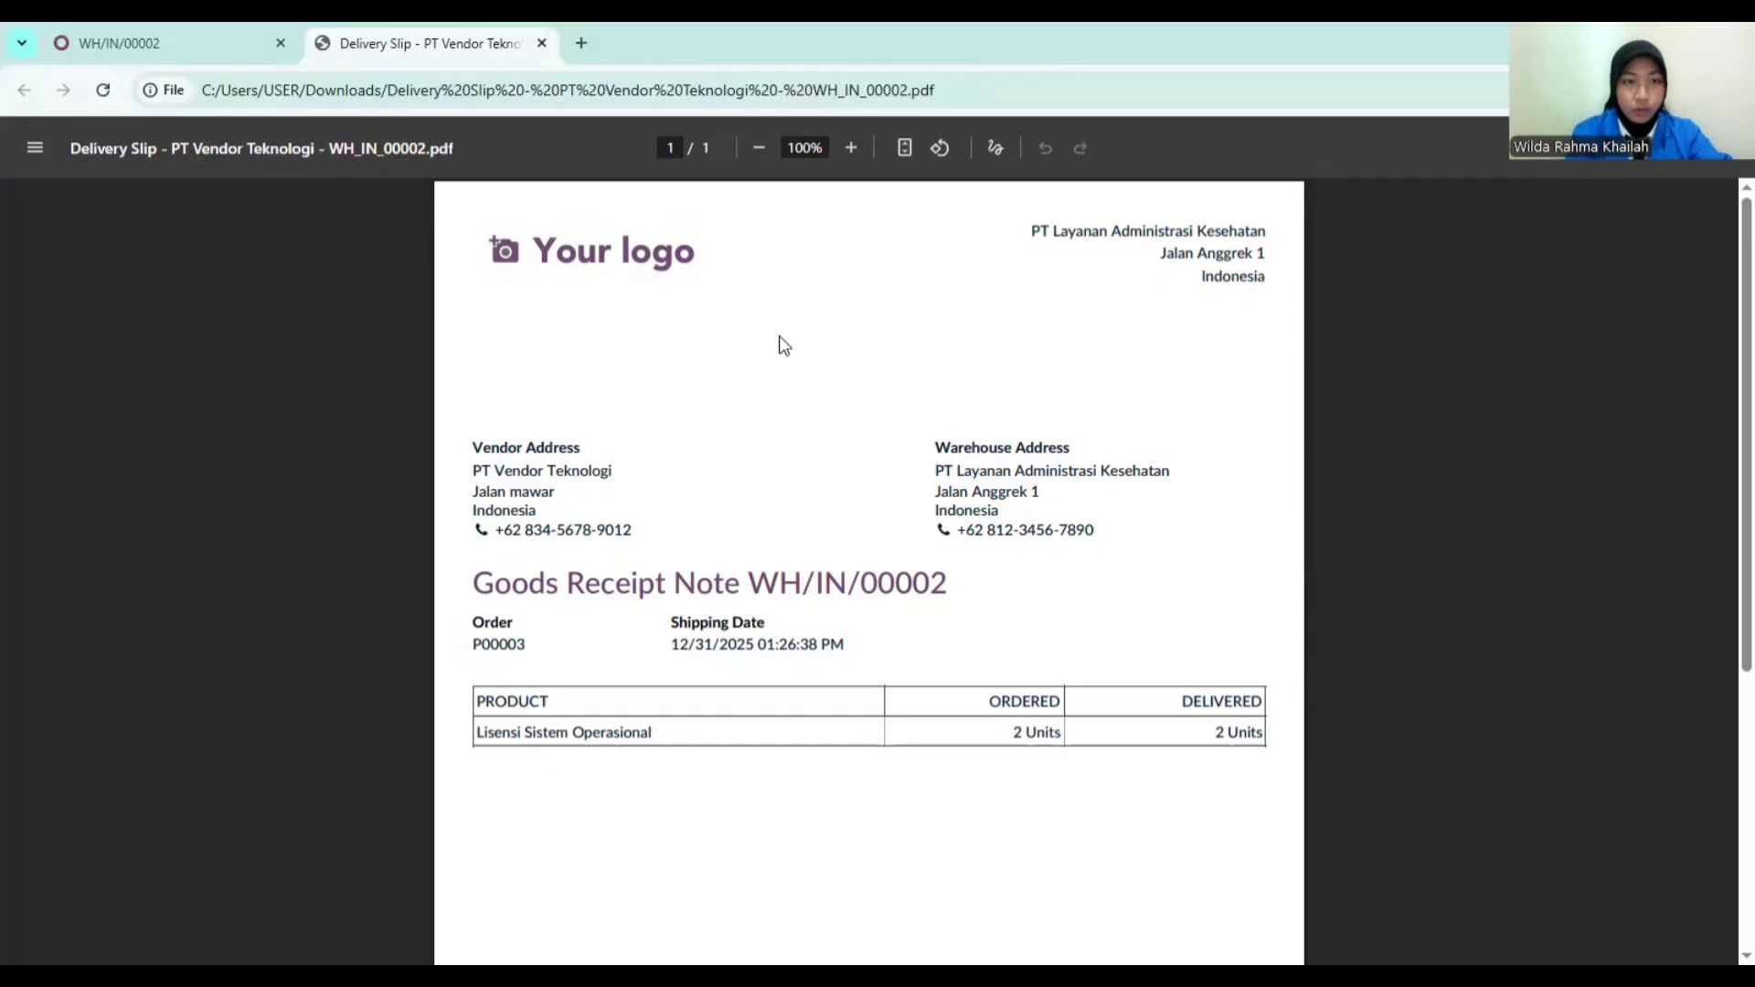
pyautogui.scroll(-3, 723, 622)
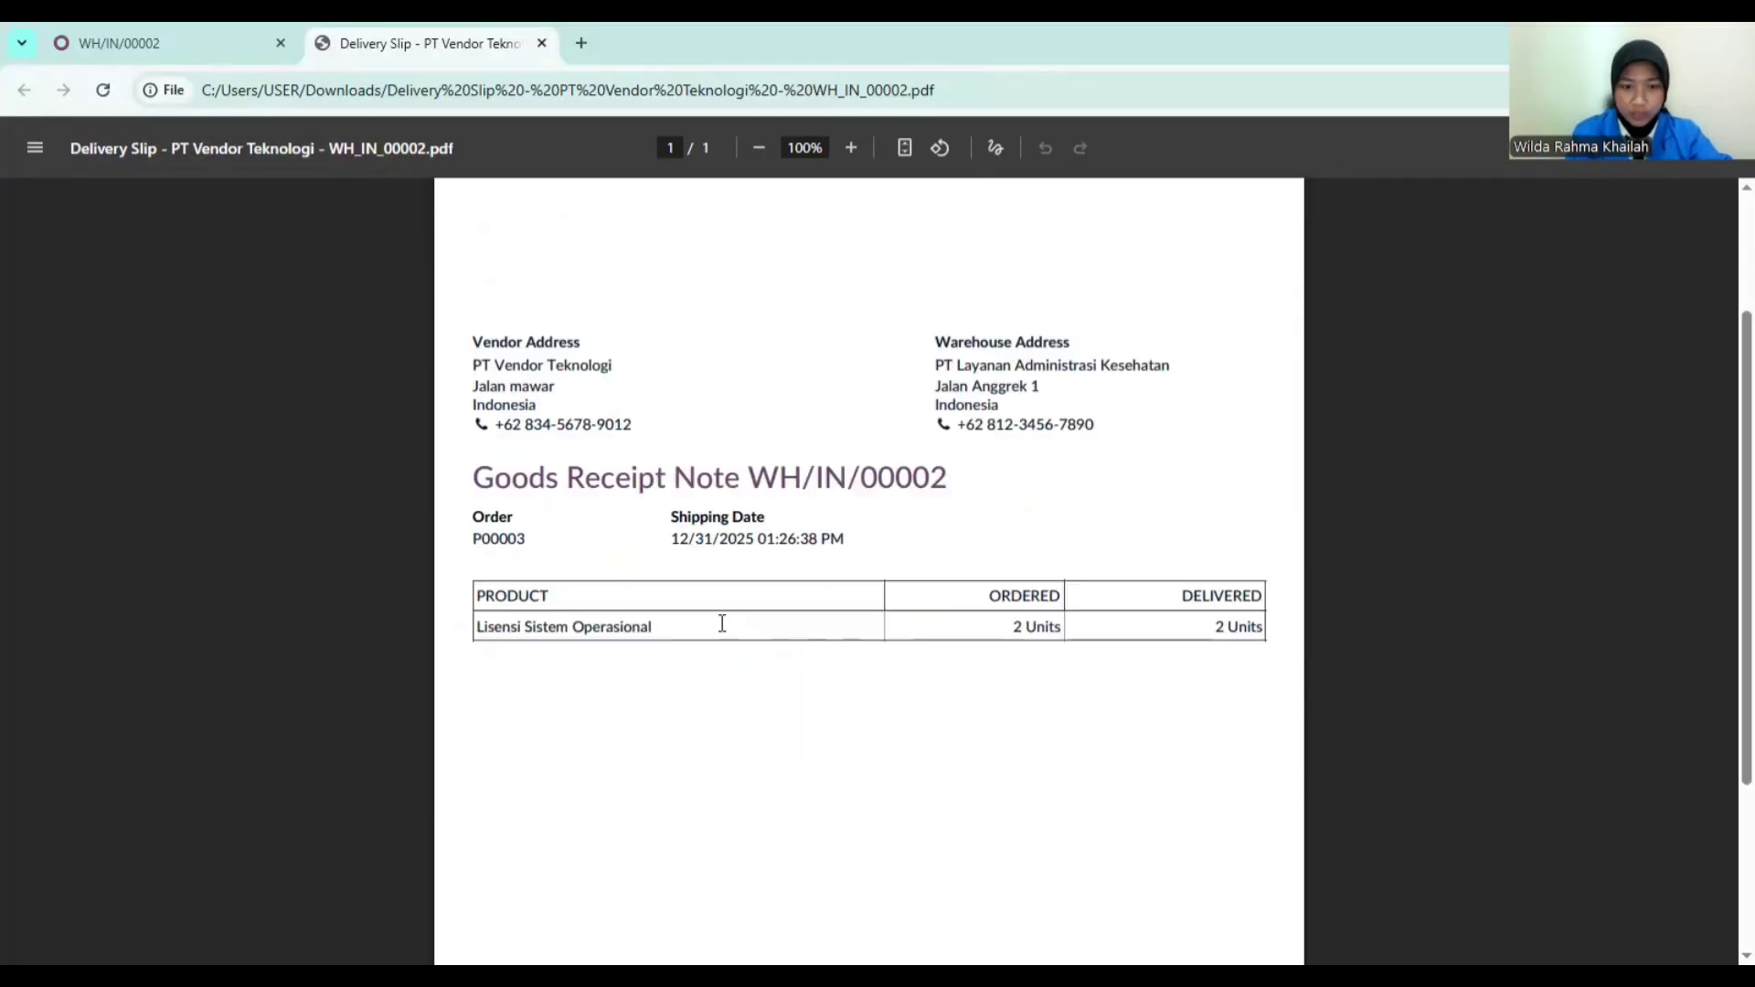
pyautogui.scroll(3, 722, 623)
pyautogui.scroll(-2, 721, 619)
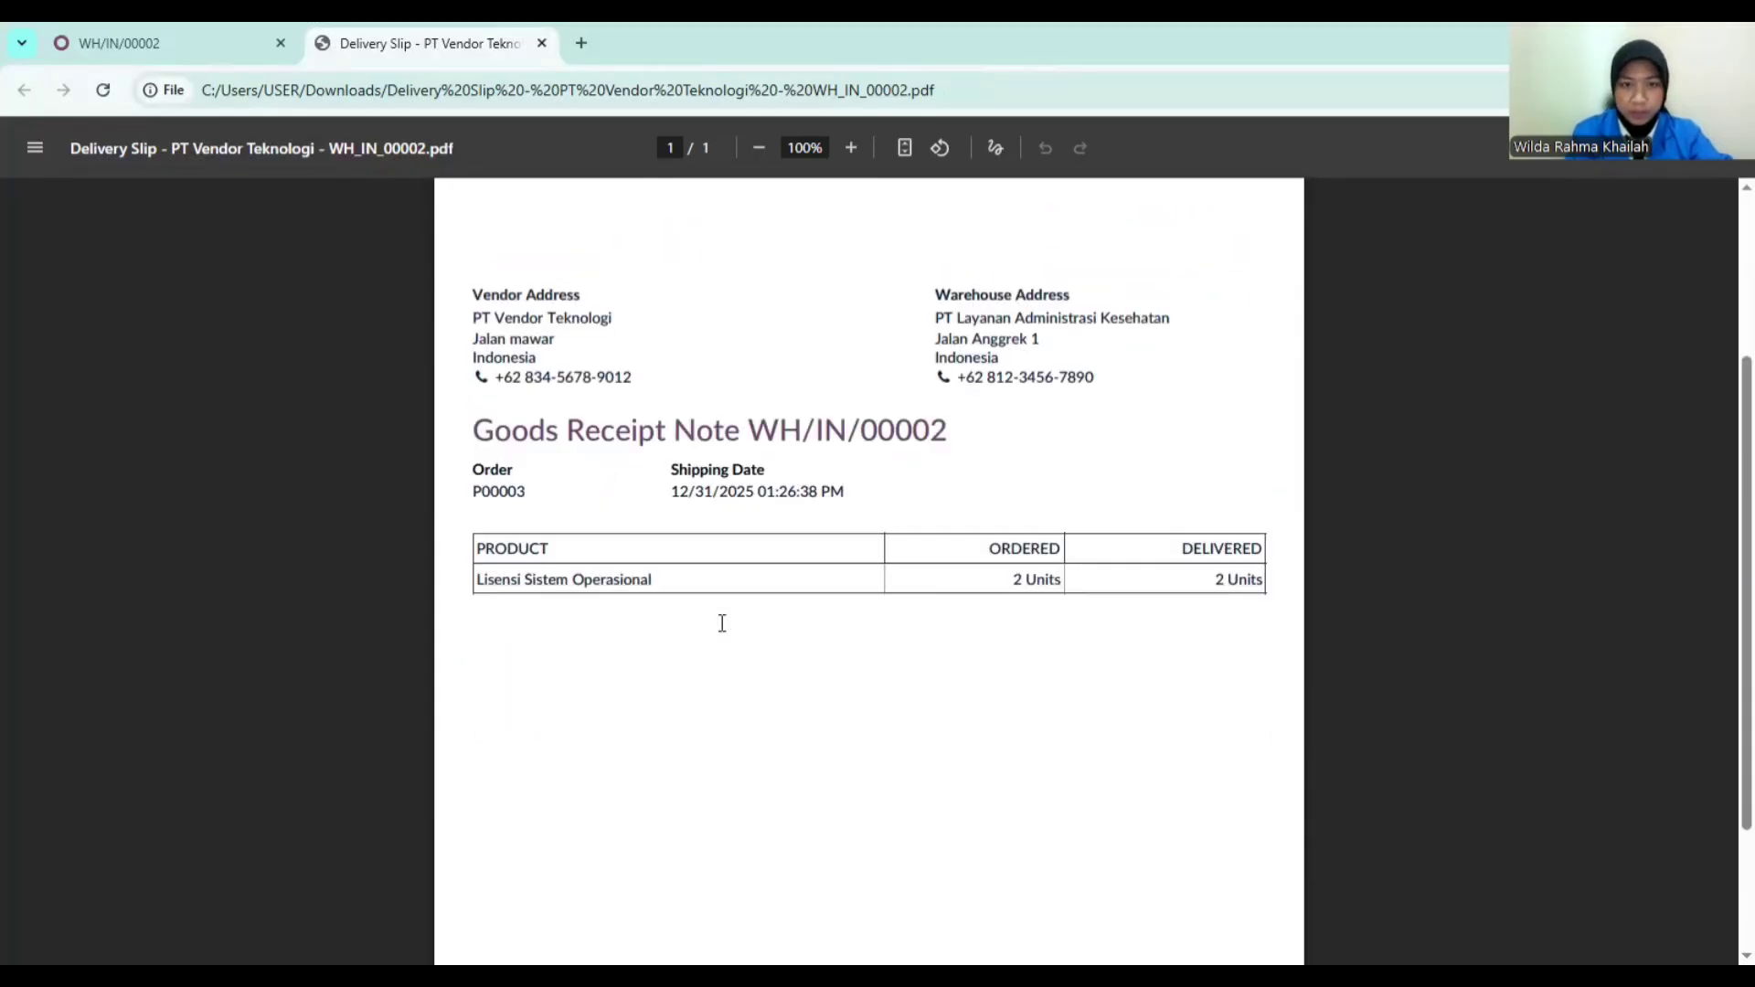
pyautogui.scroll(2, 1295, 208)
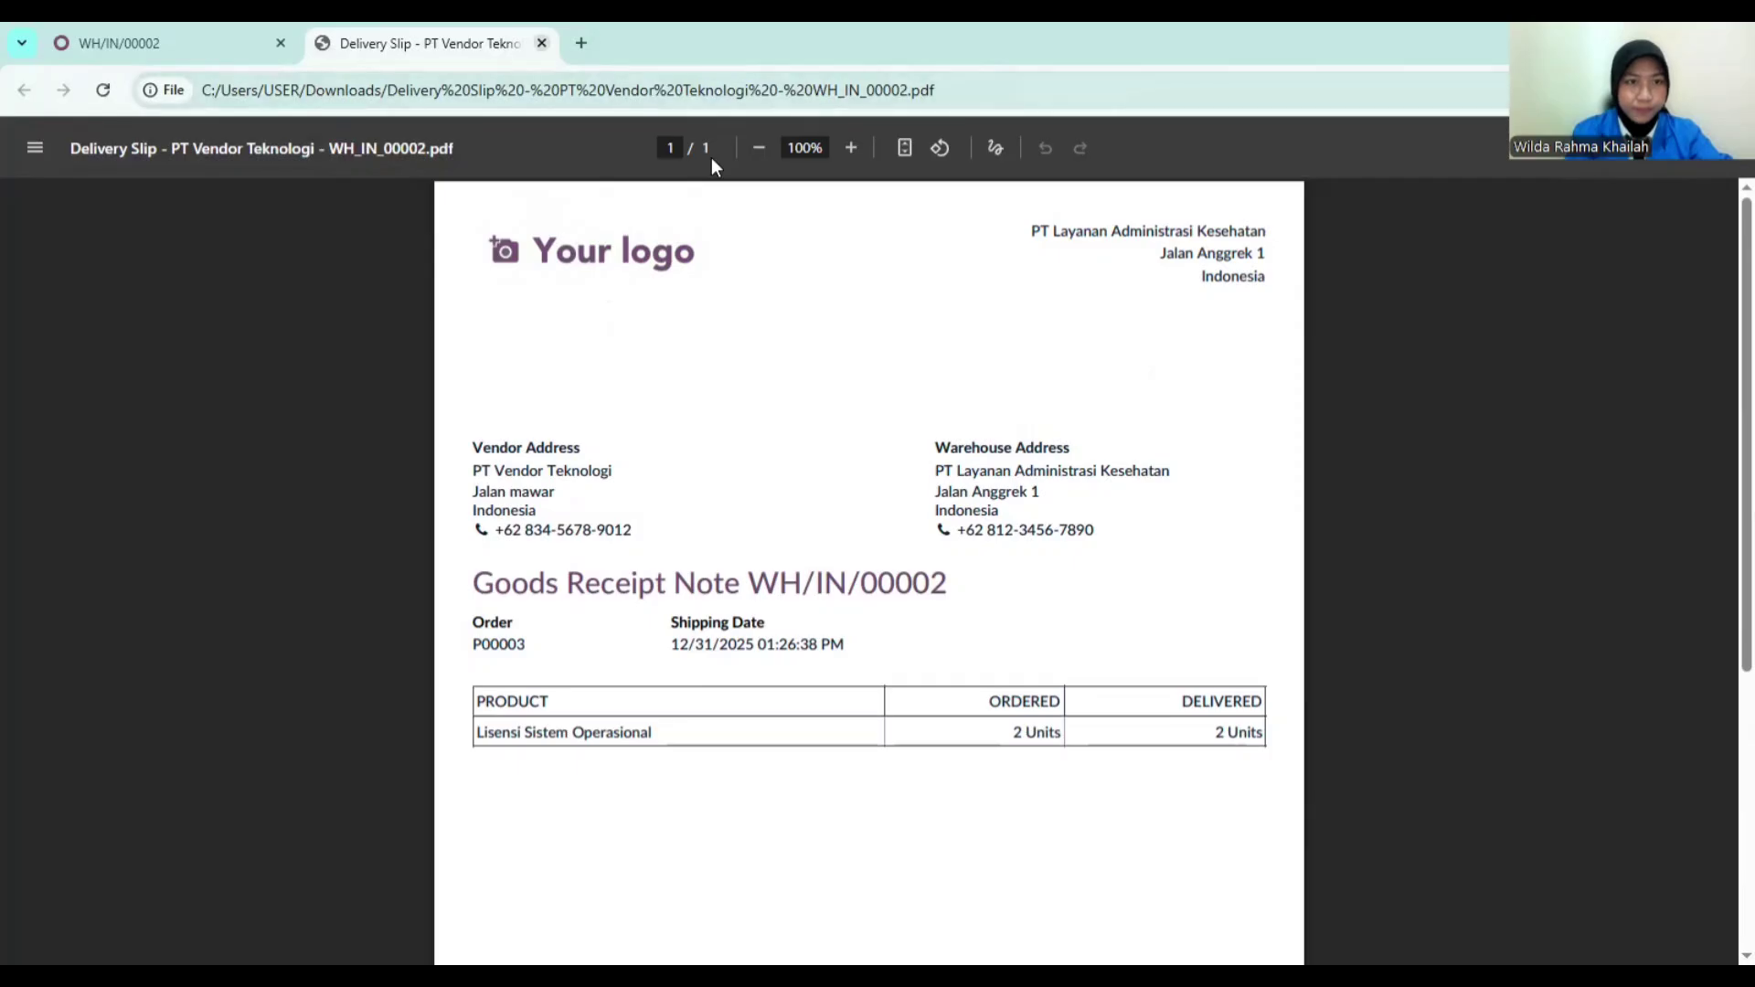
pyautogui.hotkey('ctrl', 'w')
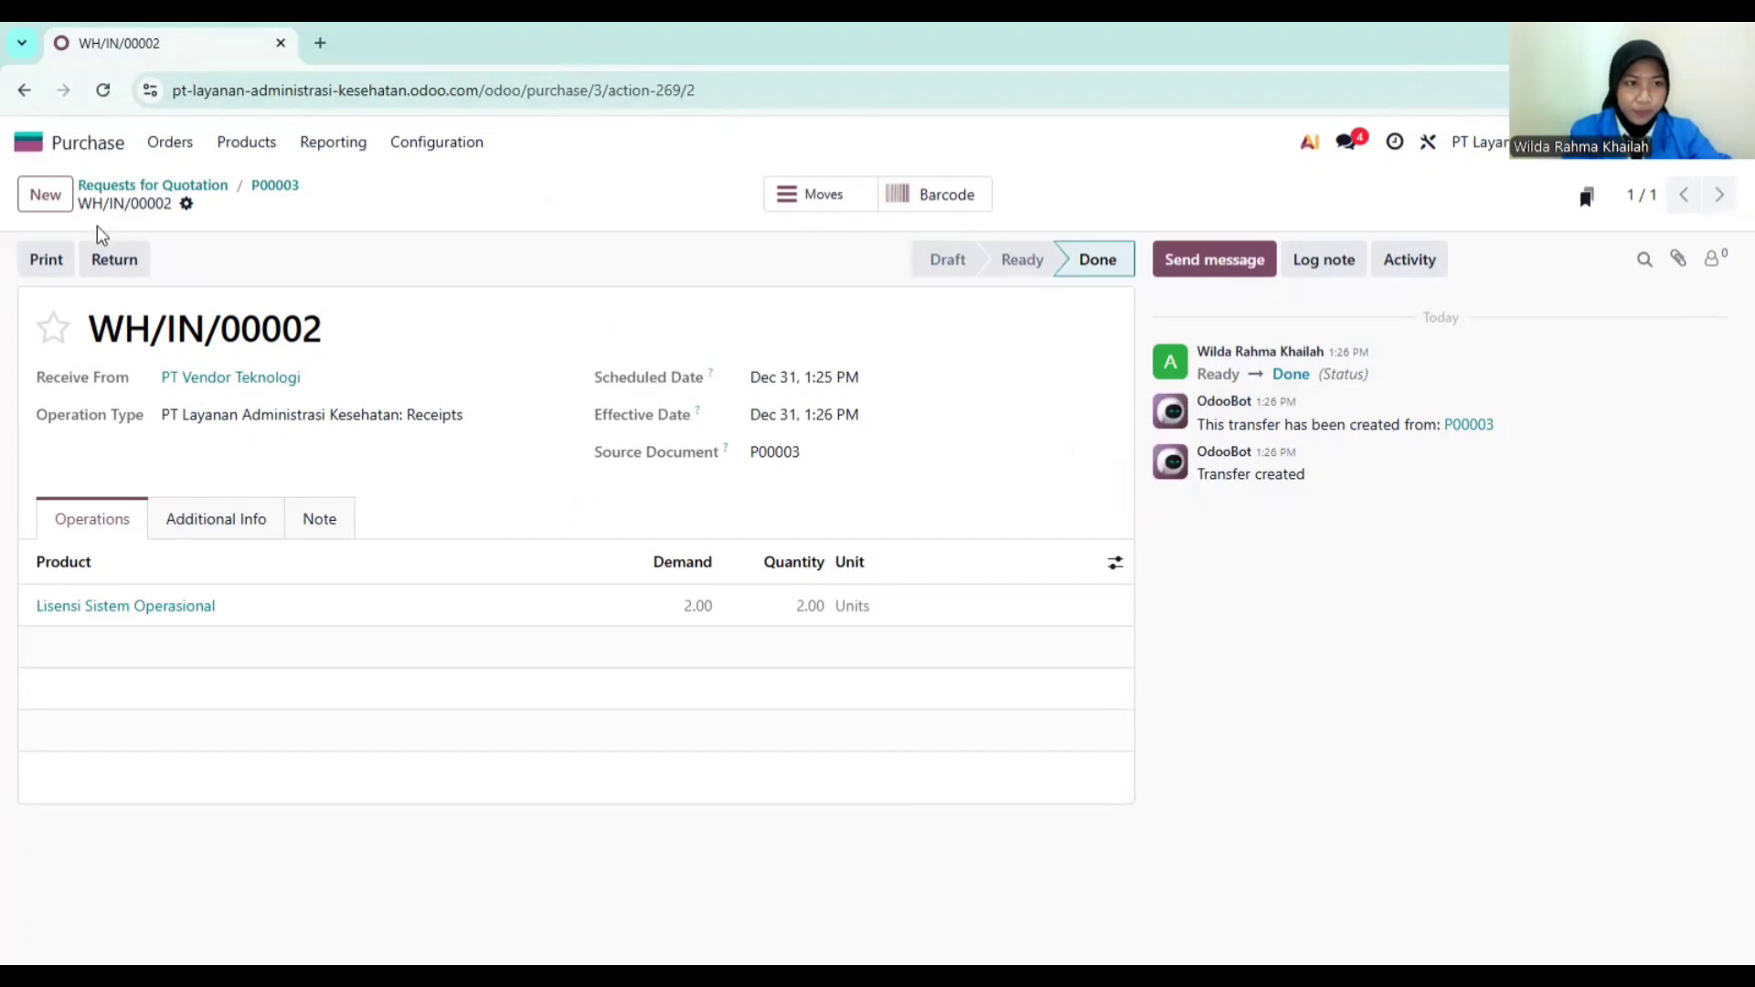
# Step: Go to Helpdesk's My Tickets list and start a new Customer Care ticket
pyautogui.click(53, 153)
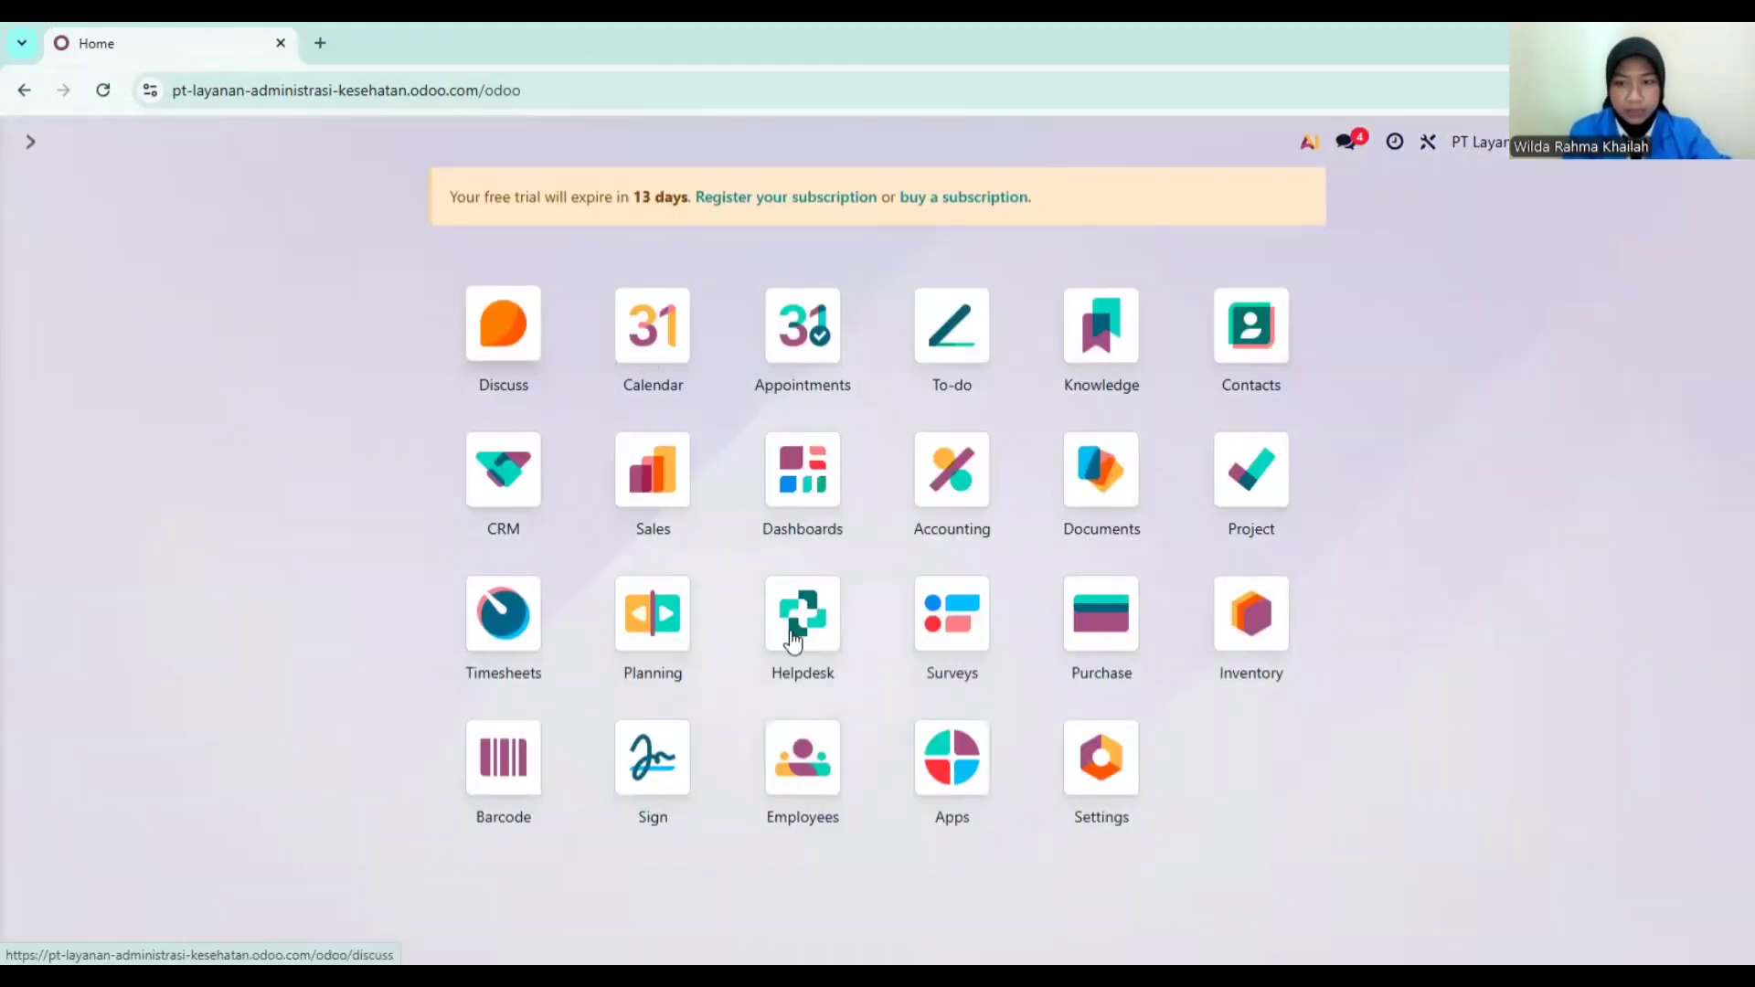
pyautogui.click(795, 629)
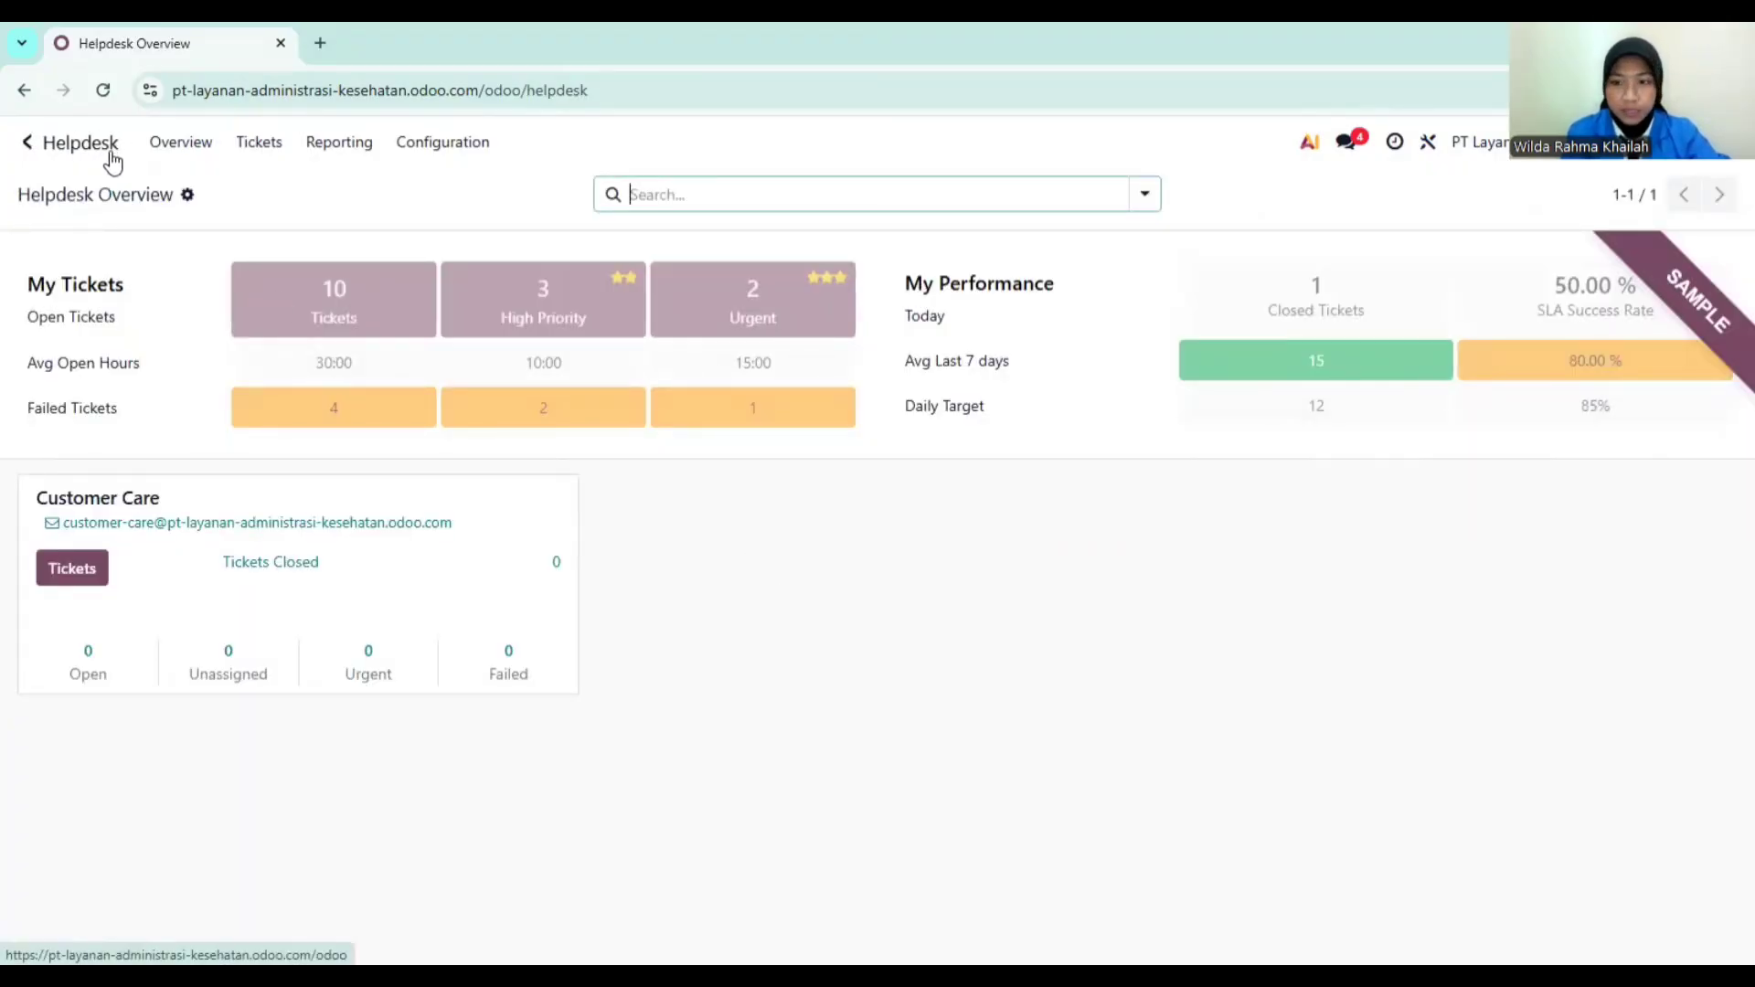
pyautogui.click(247, 149)
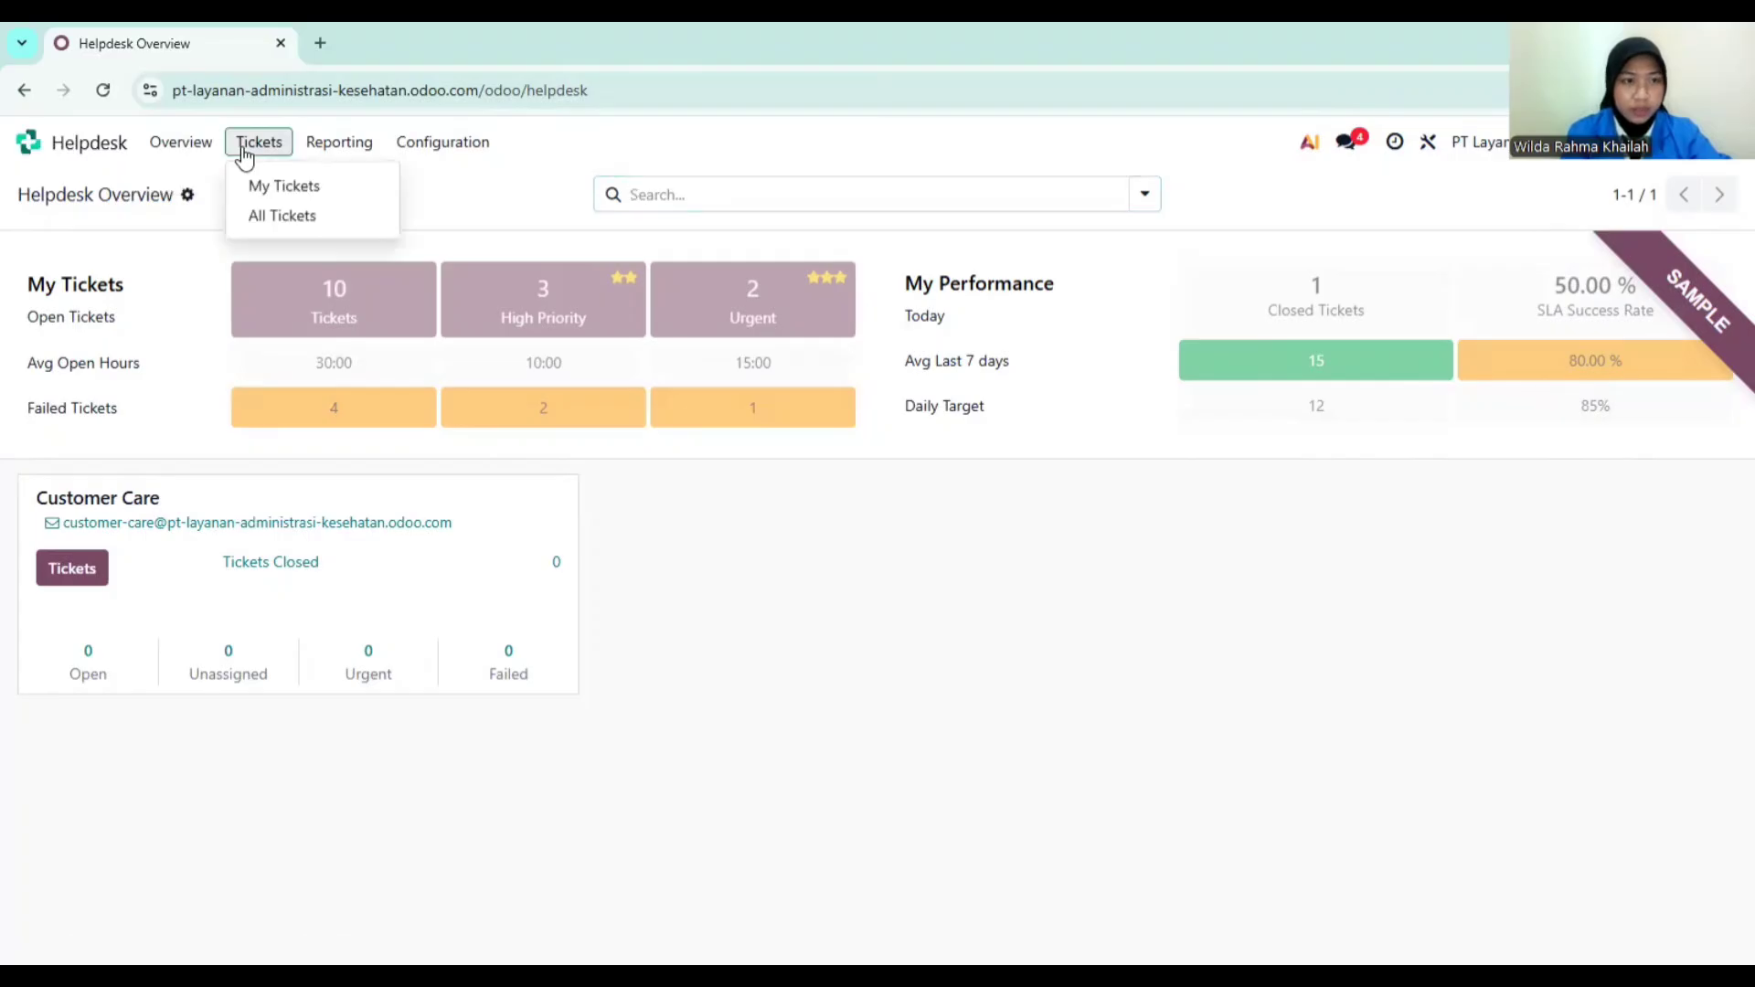
pyautogui.click(266, 184)
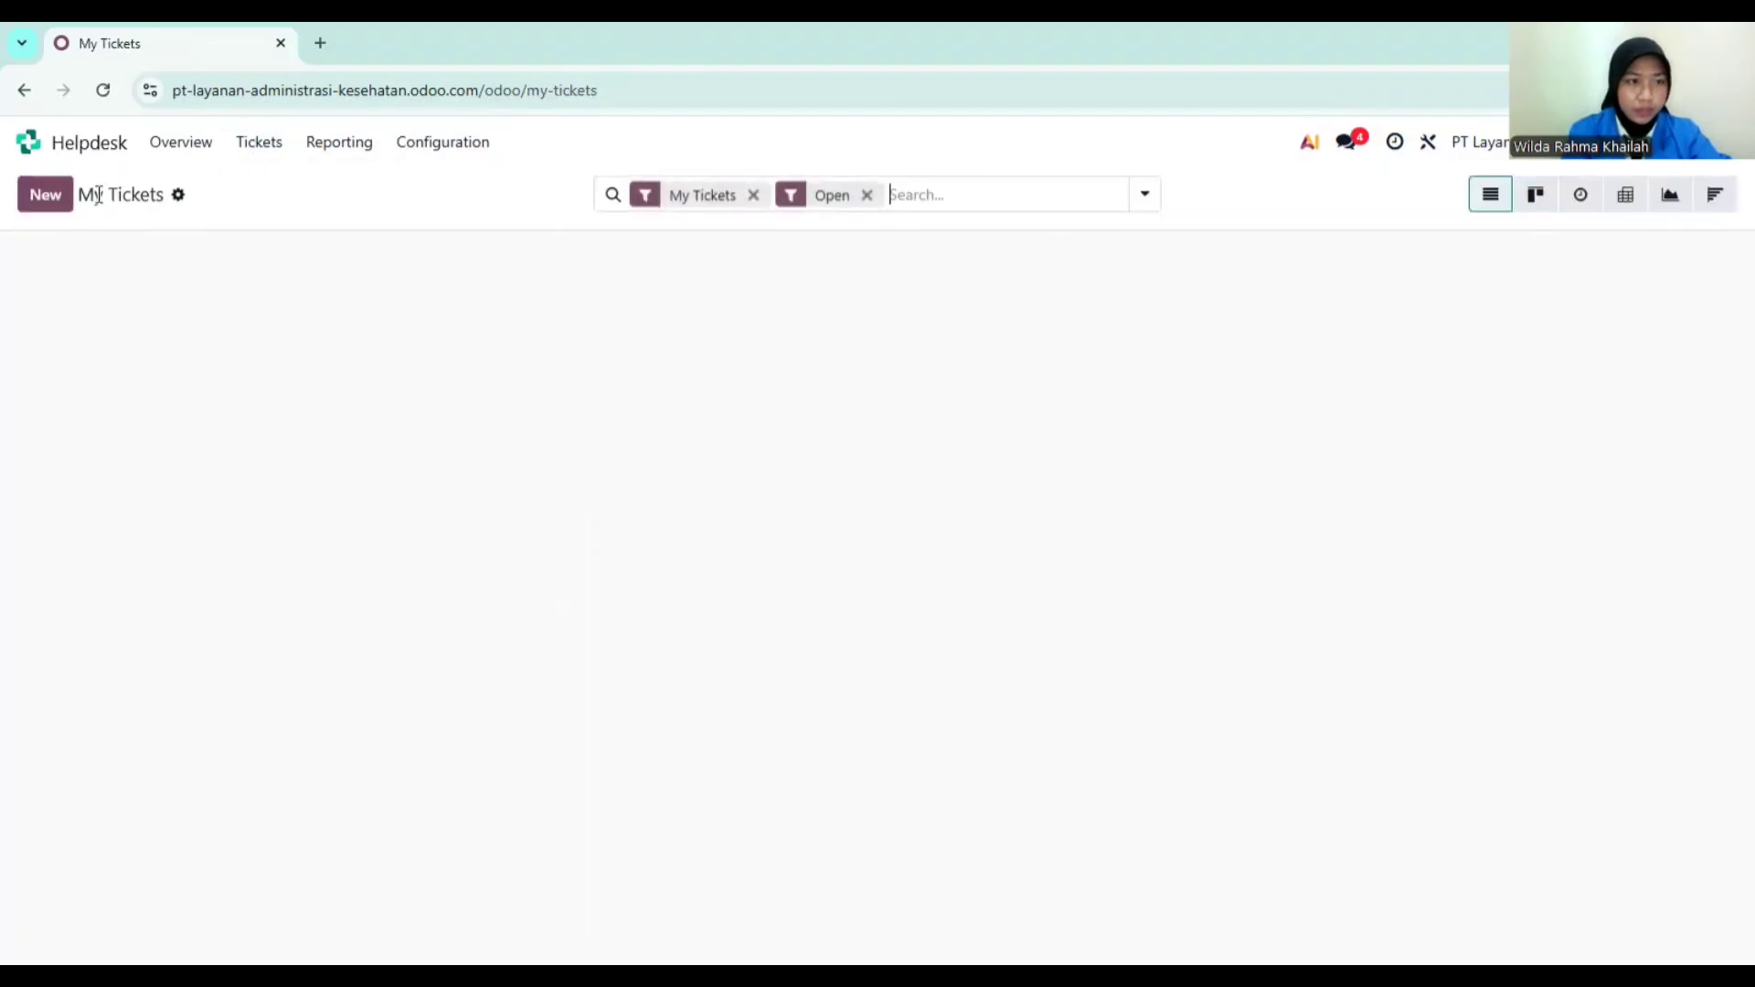
pyautogui.click(51, 197)
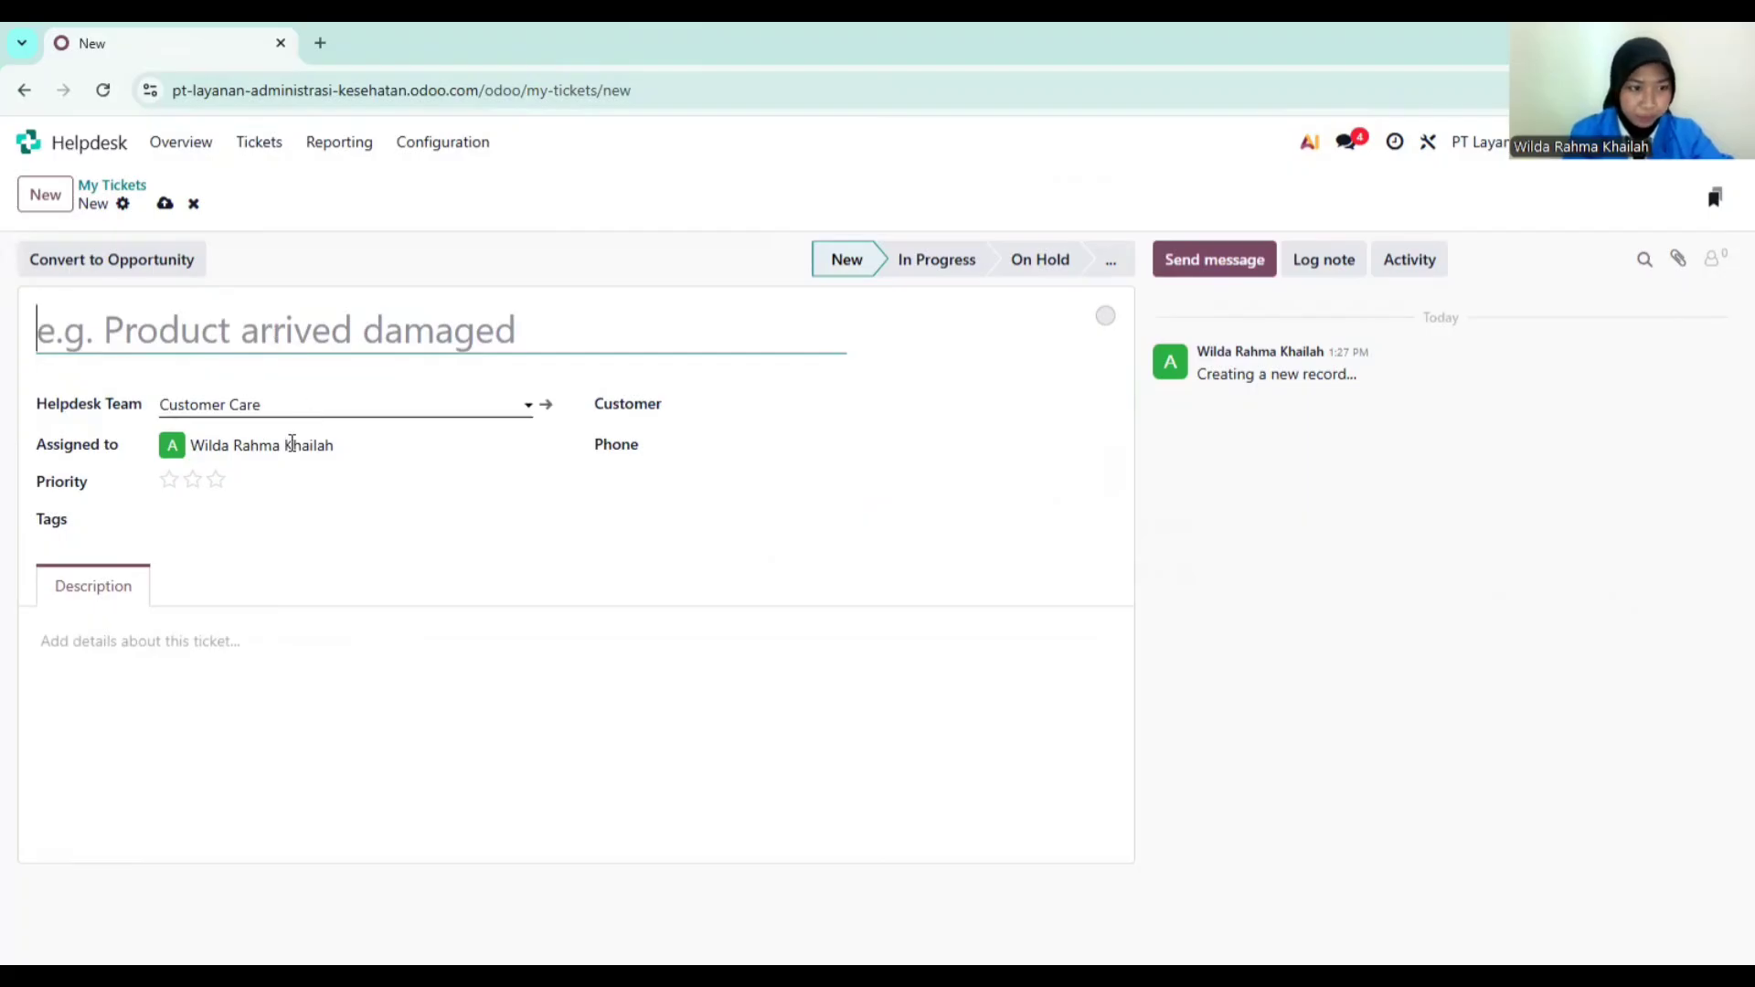
# Step: Set the ticket customer to PT Klien Sejahtera and title it 'Perubahan Data Kepesertaan'
pyautogui.click(748, 416)
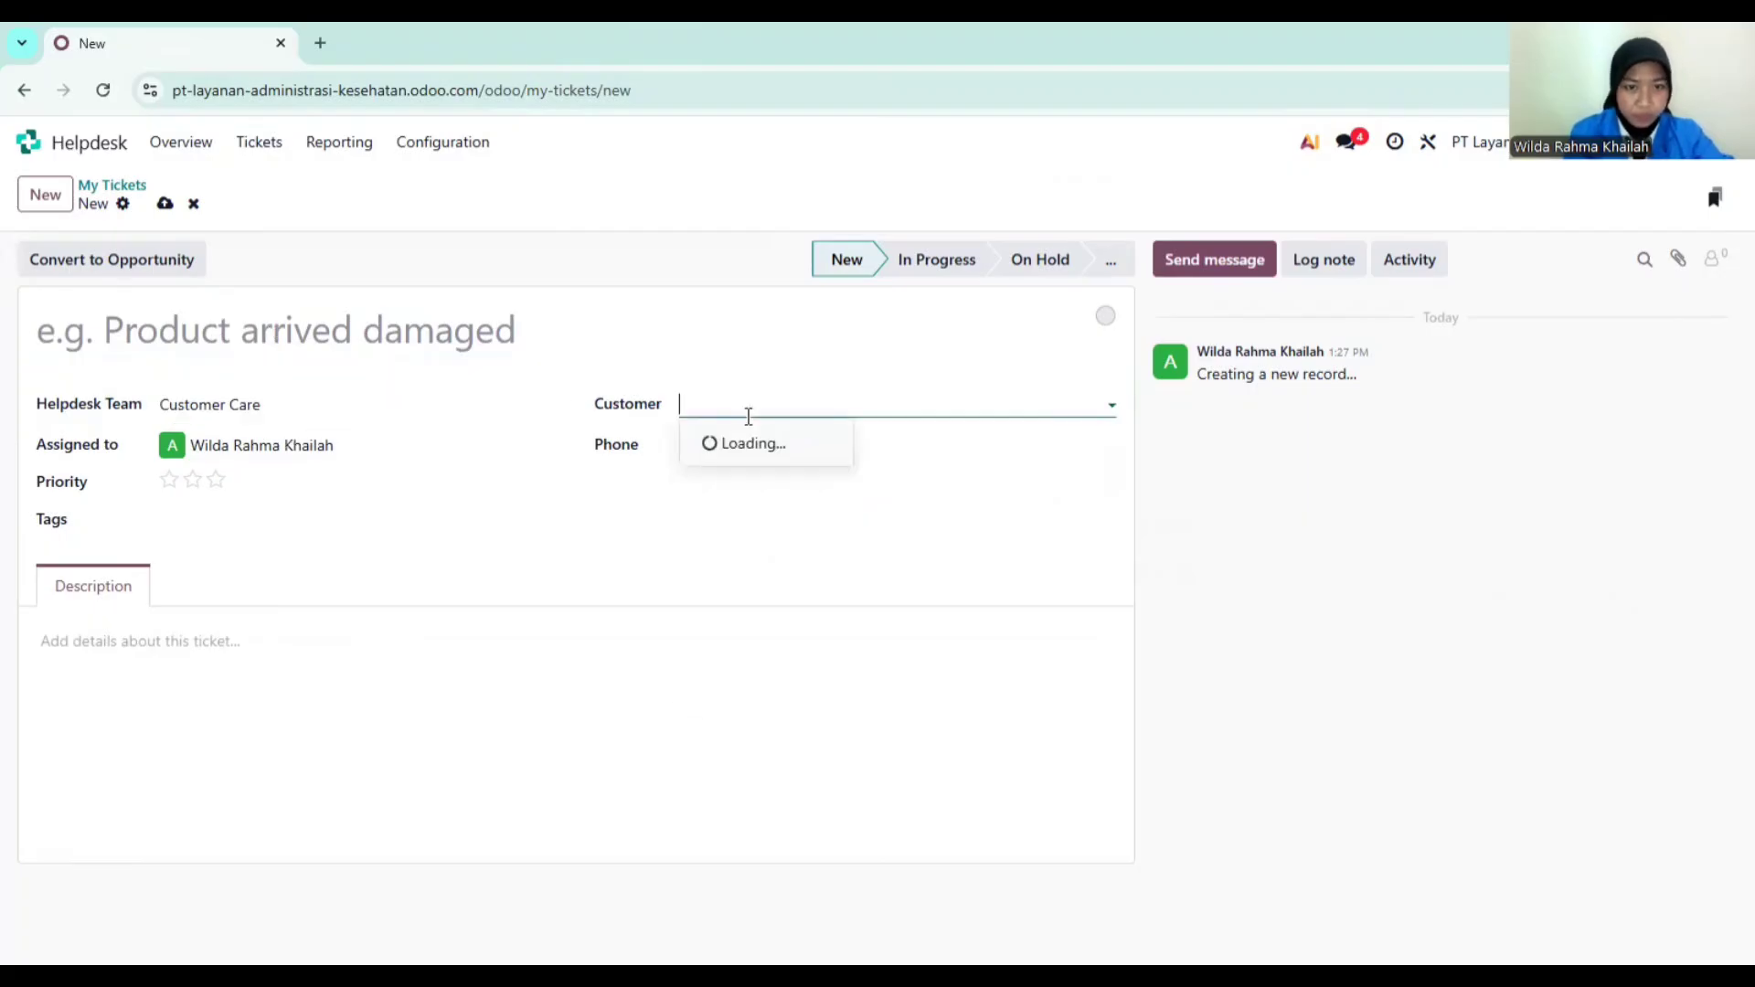
pyautogui.write('PT')
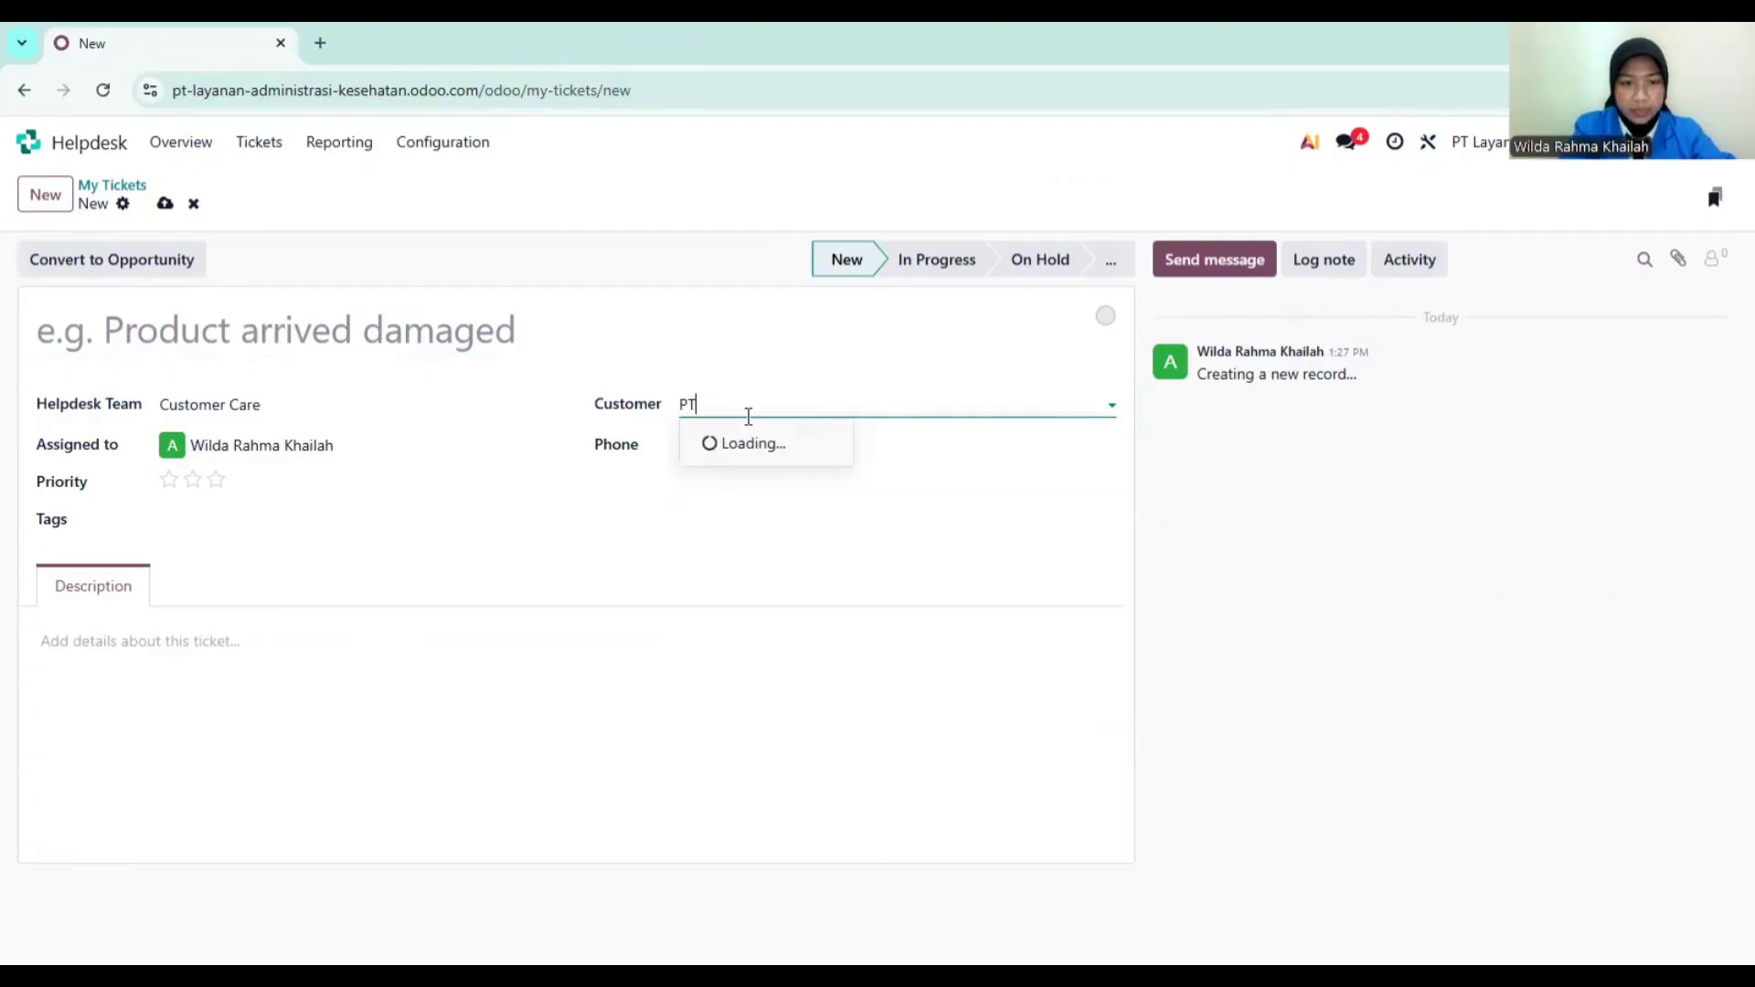
pyautogui.click(750, 445)
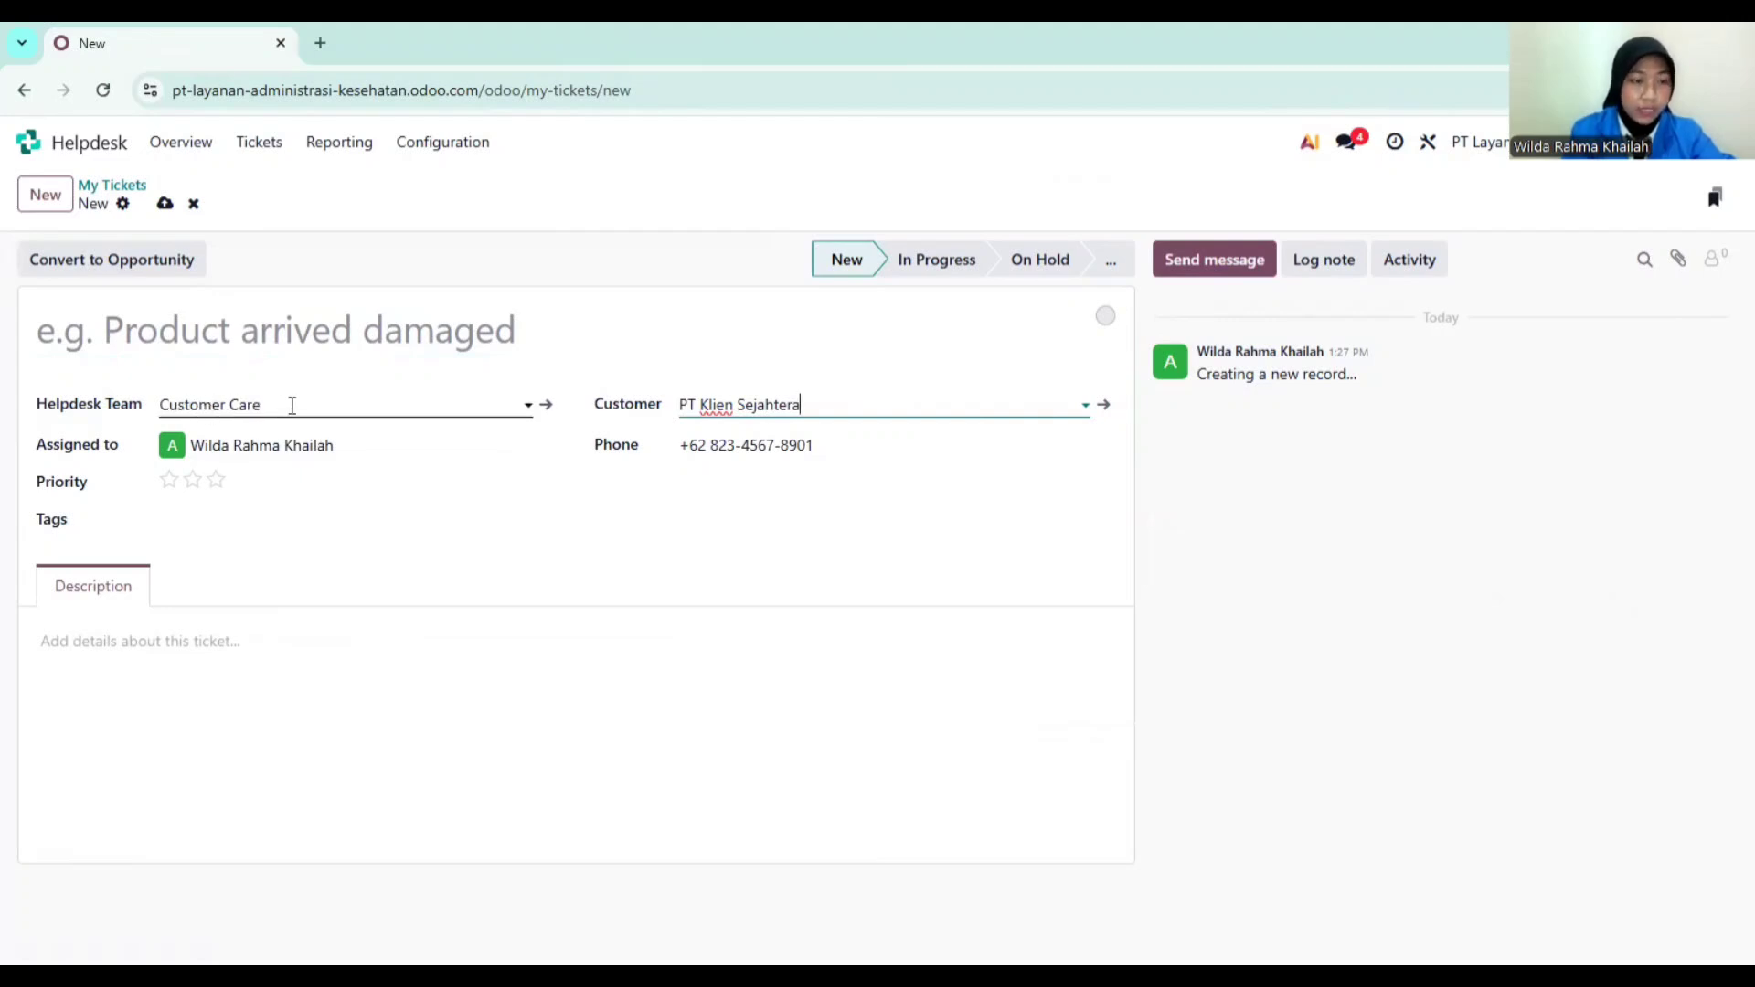
pyautogui.click(370, 332)
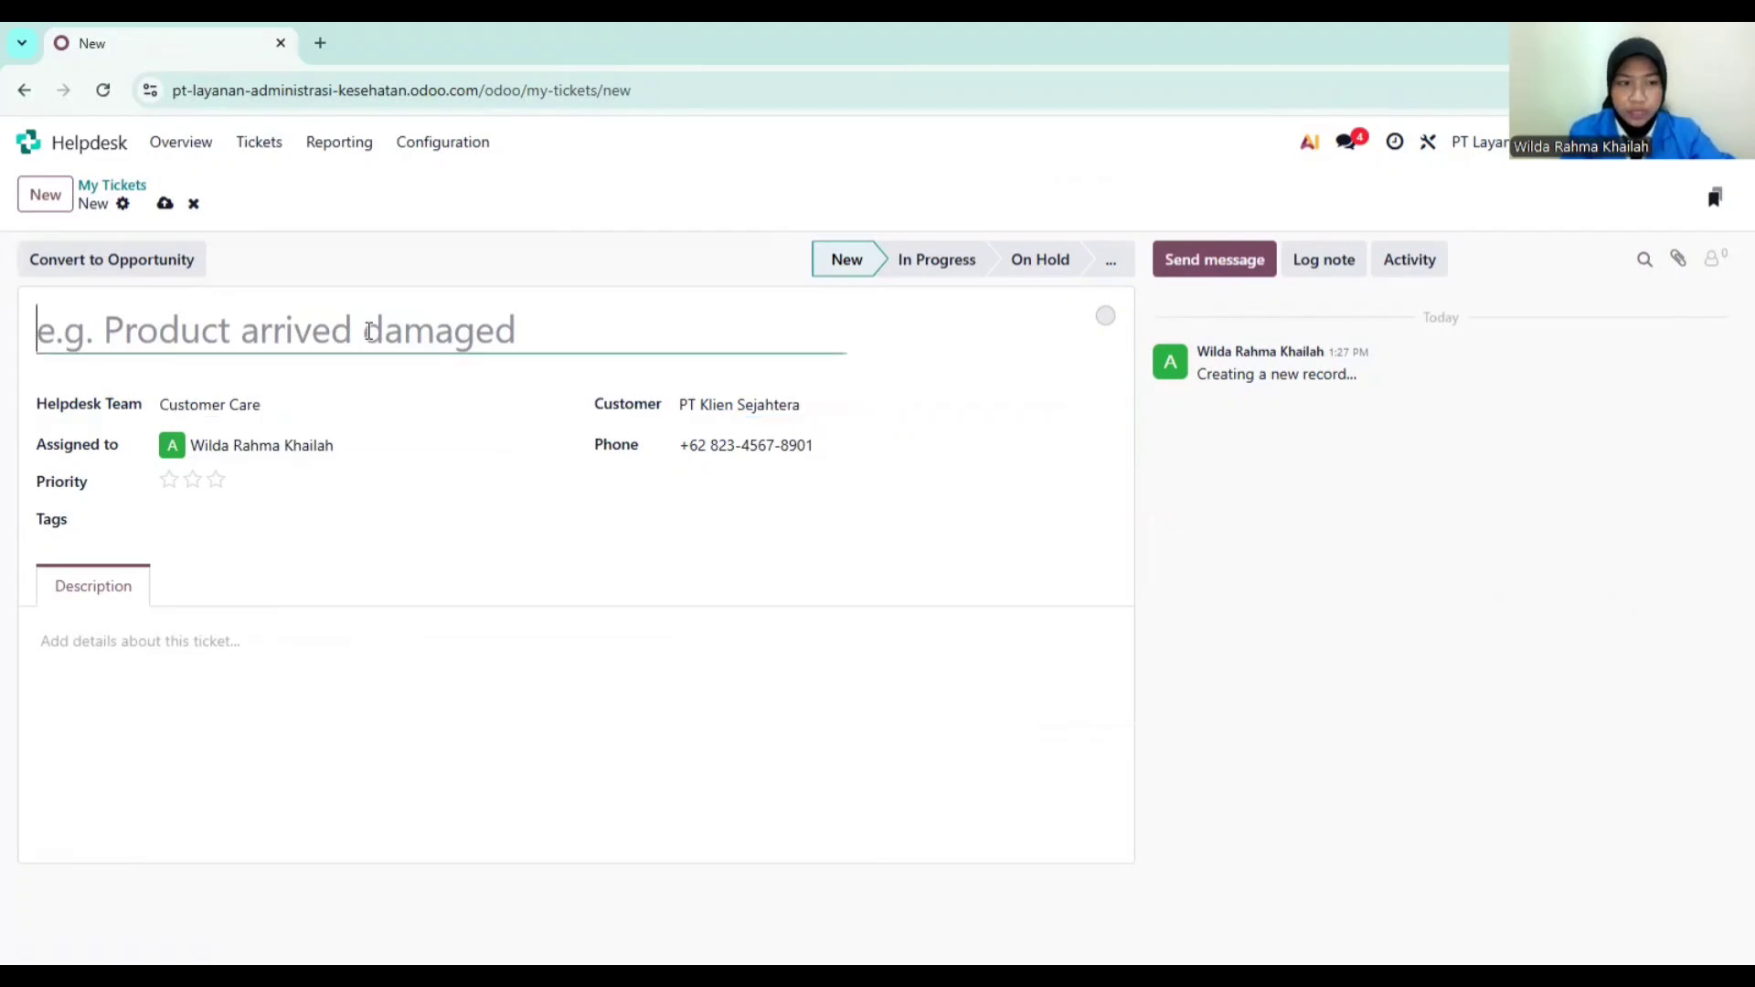
pyautogui.write('P')
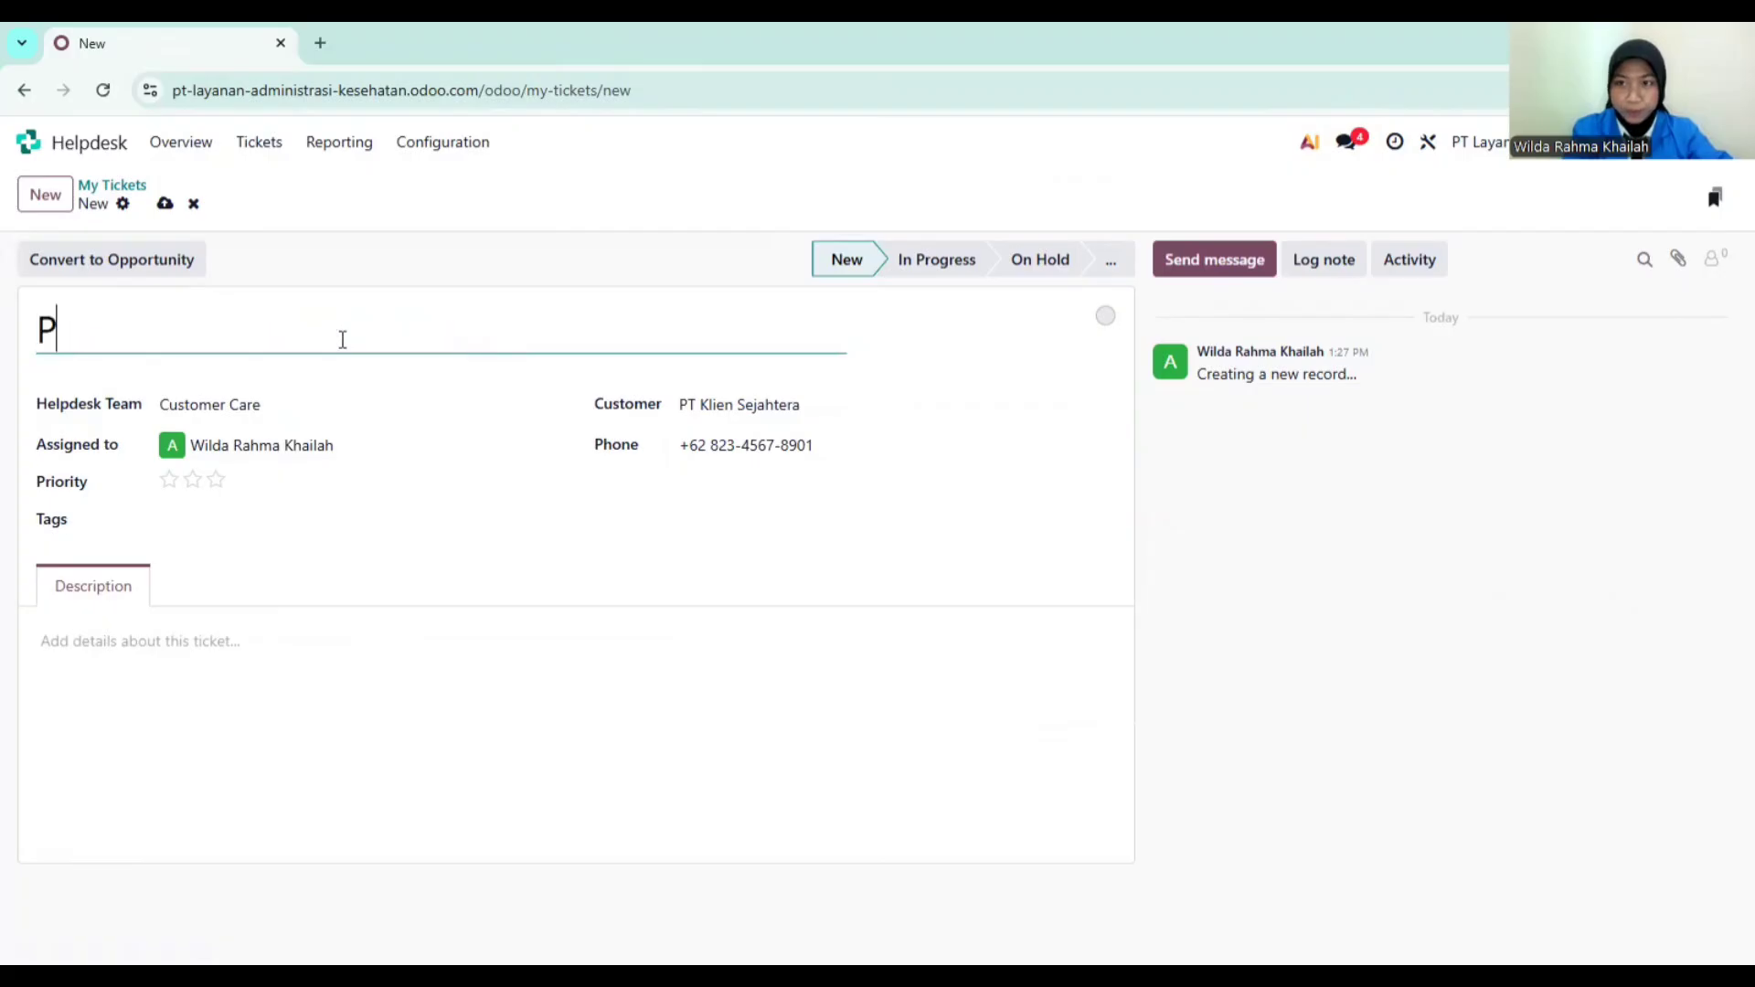
pyautogui.write('erubahan')
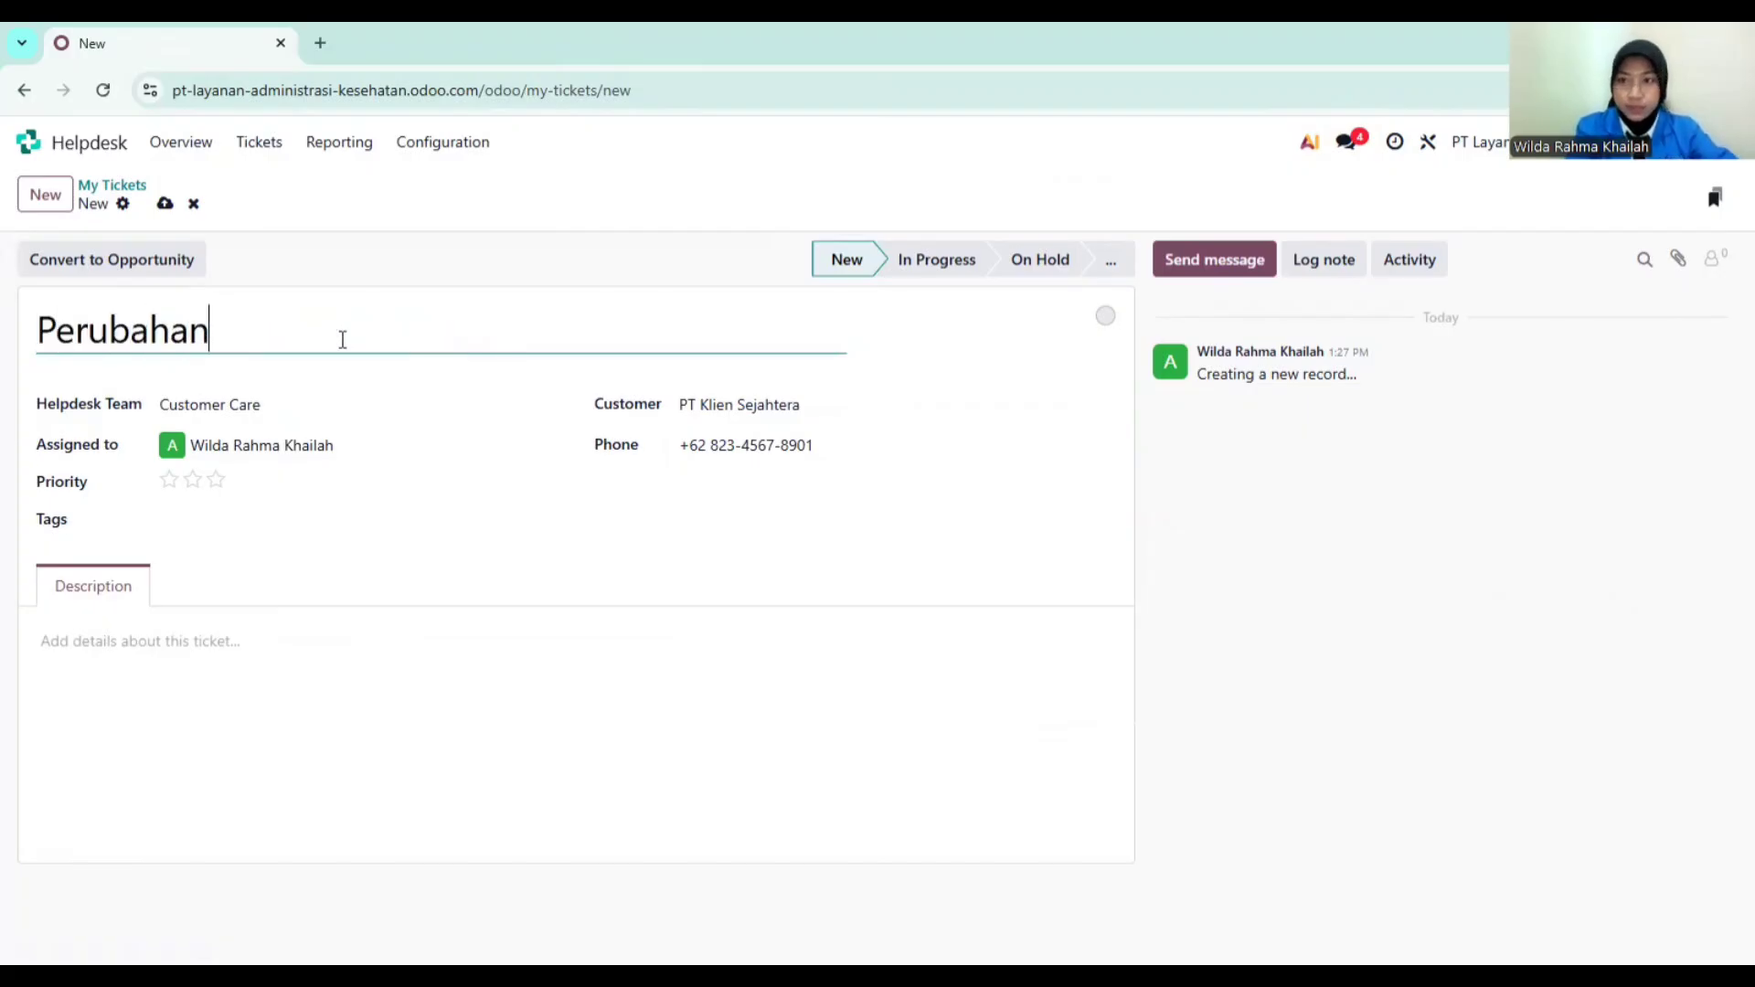
pyautogui.write(' Data')
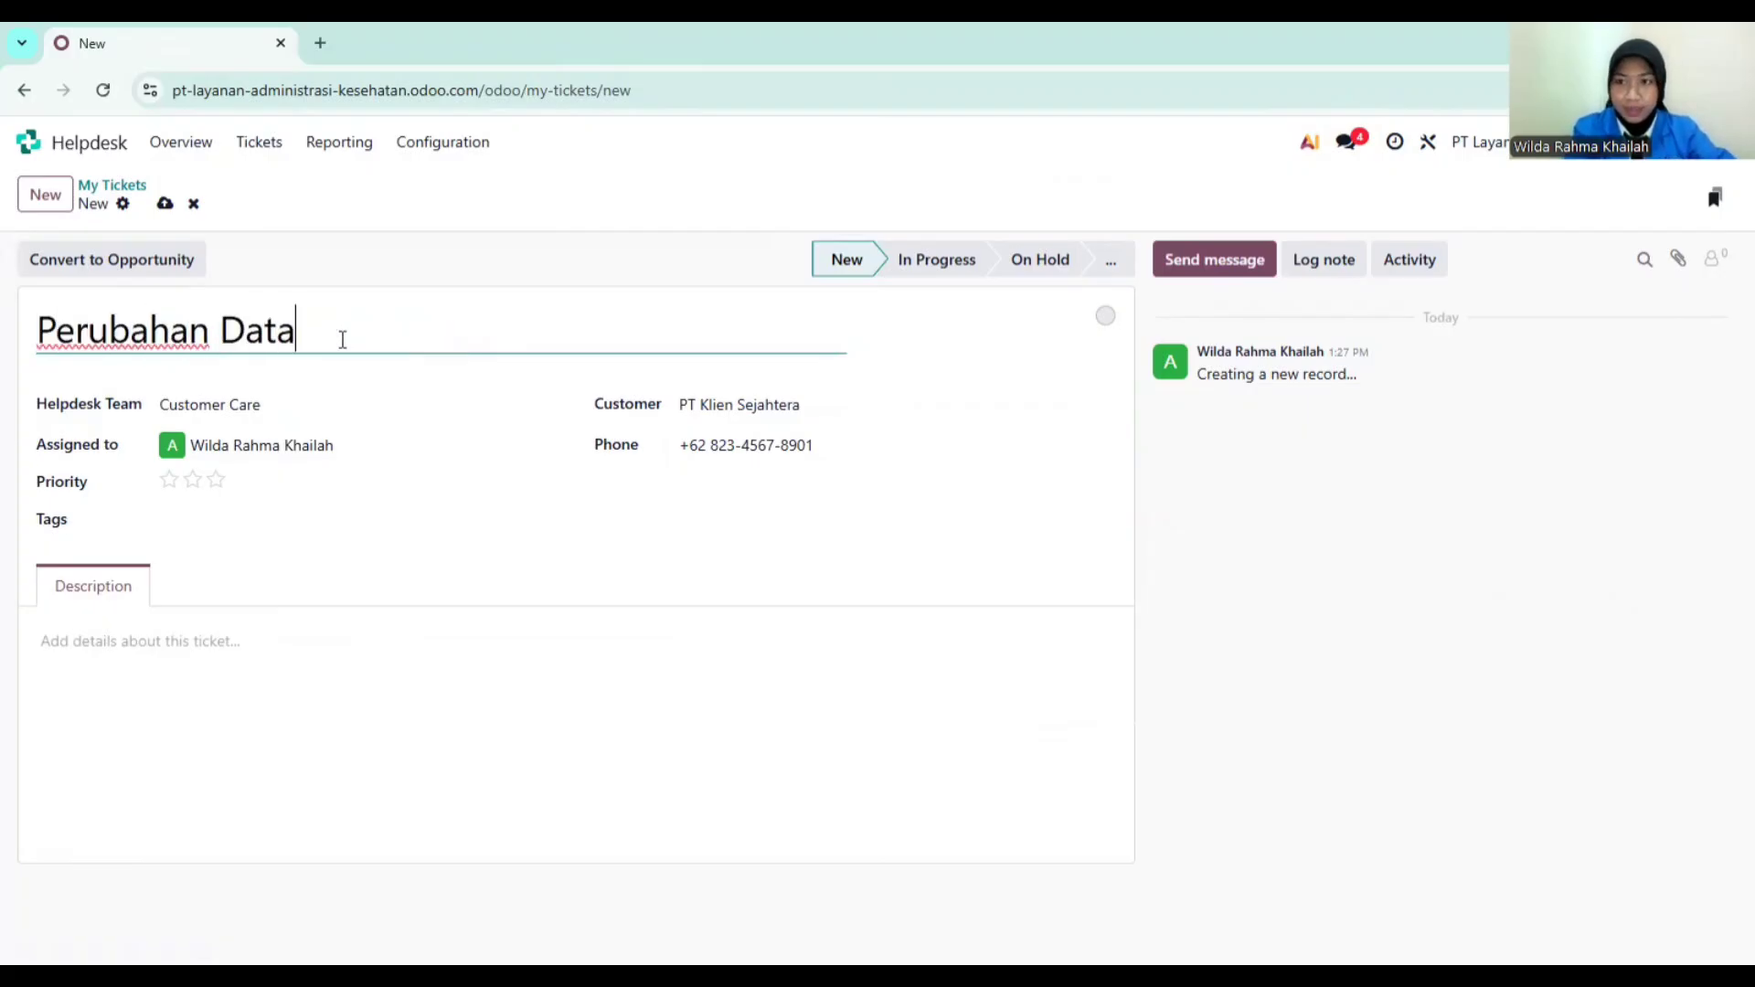
pyautogui.write('epe')
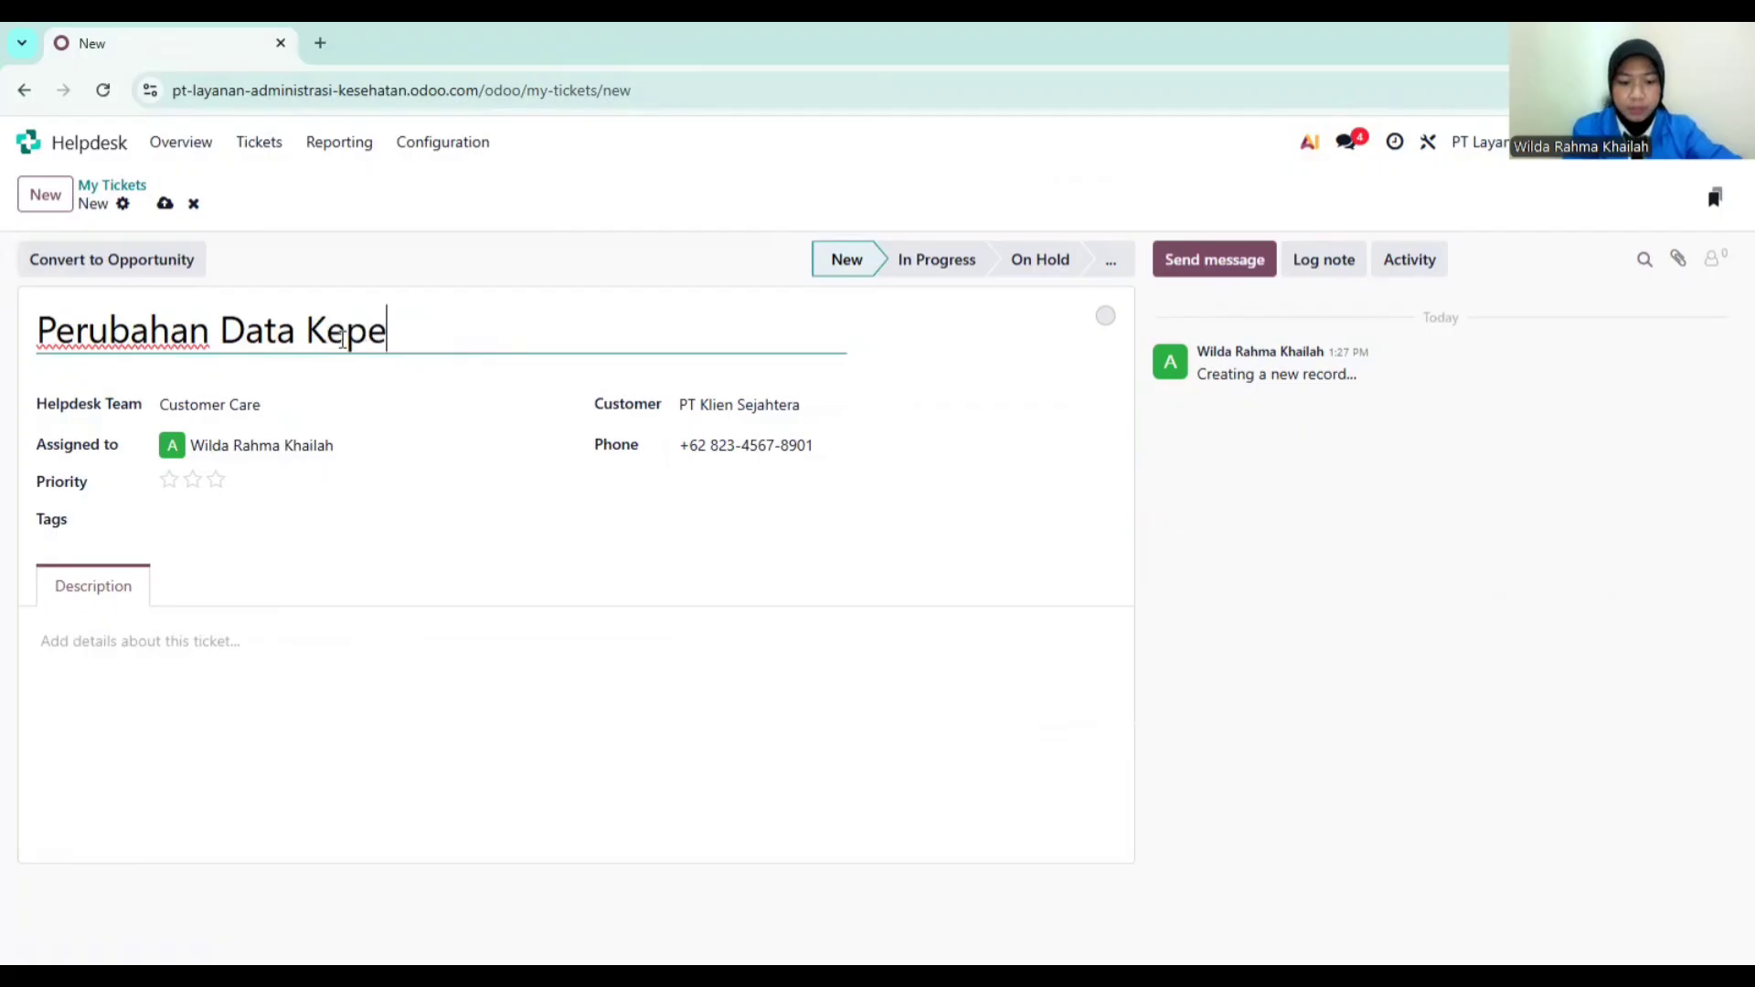
pyautogui.write('sertaan')
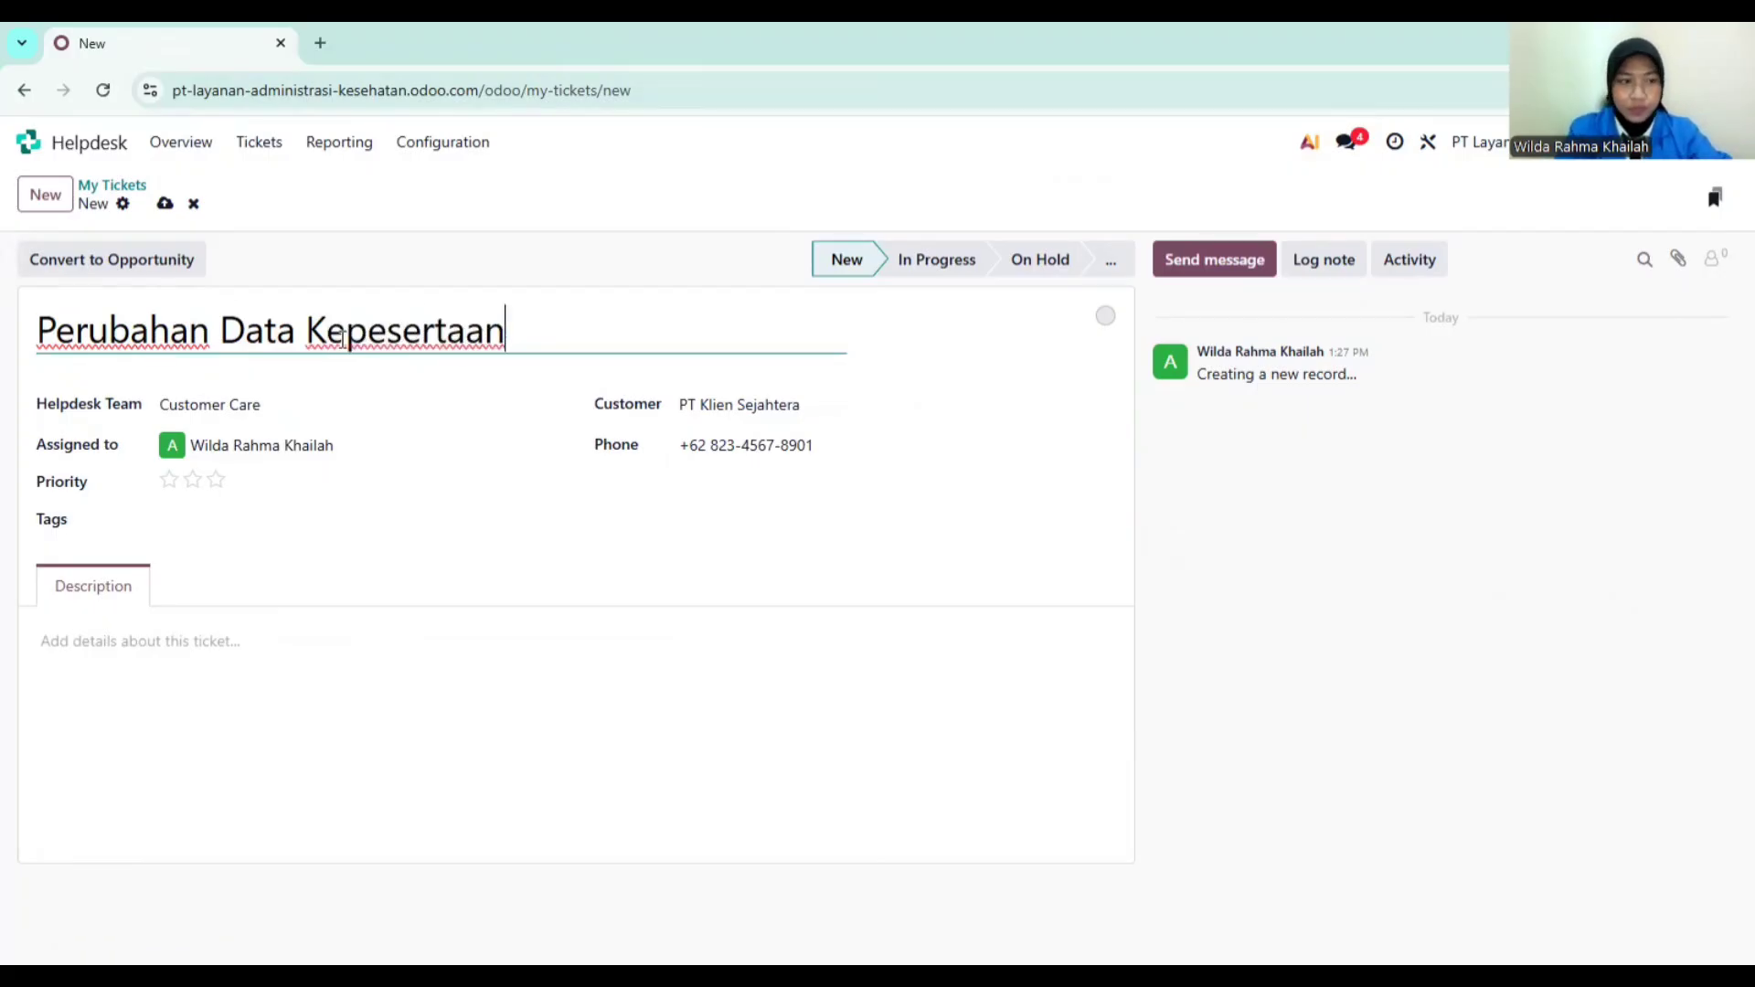
# Step: Adjust the priority stars, finishing on one star (Medium)
pyautogui.click(170, 482)
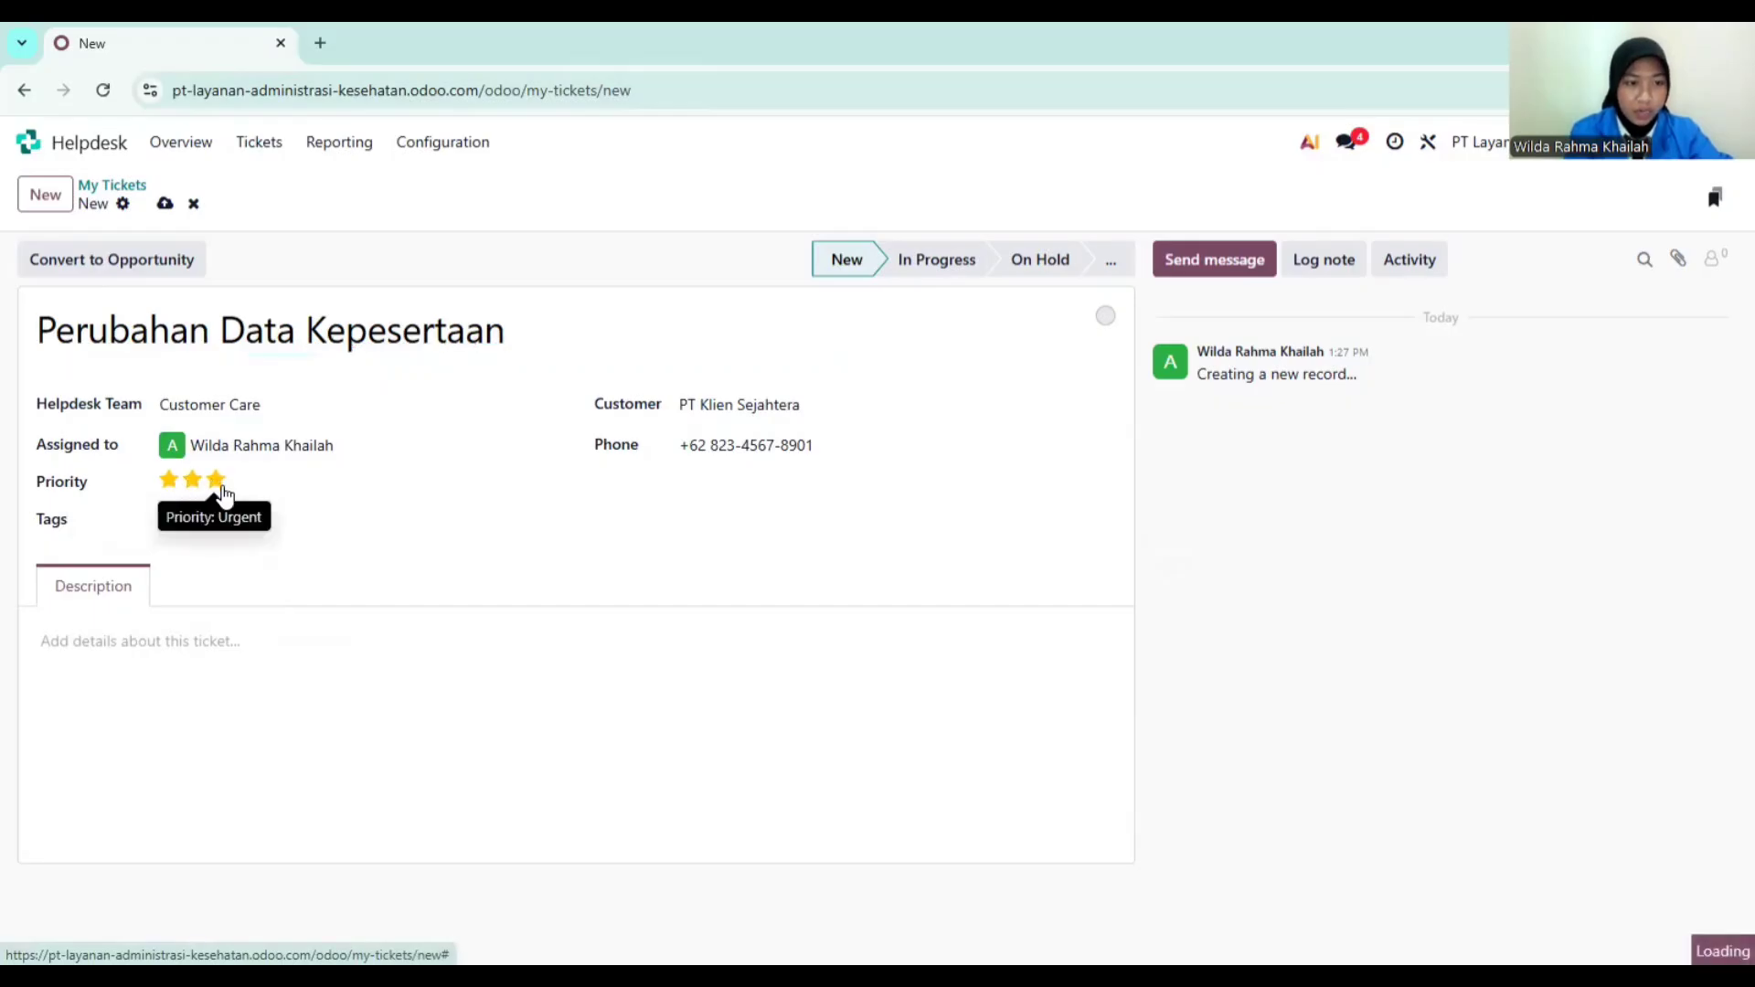
pyautogui.click(218, 482)
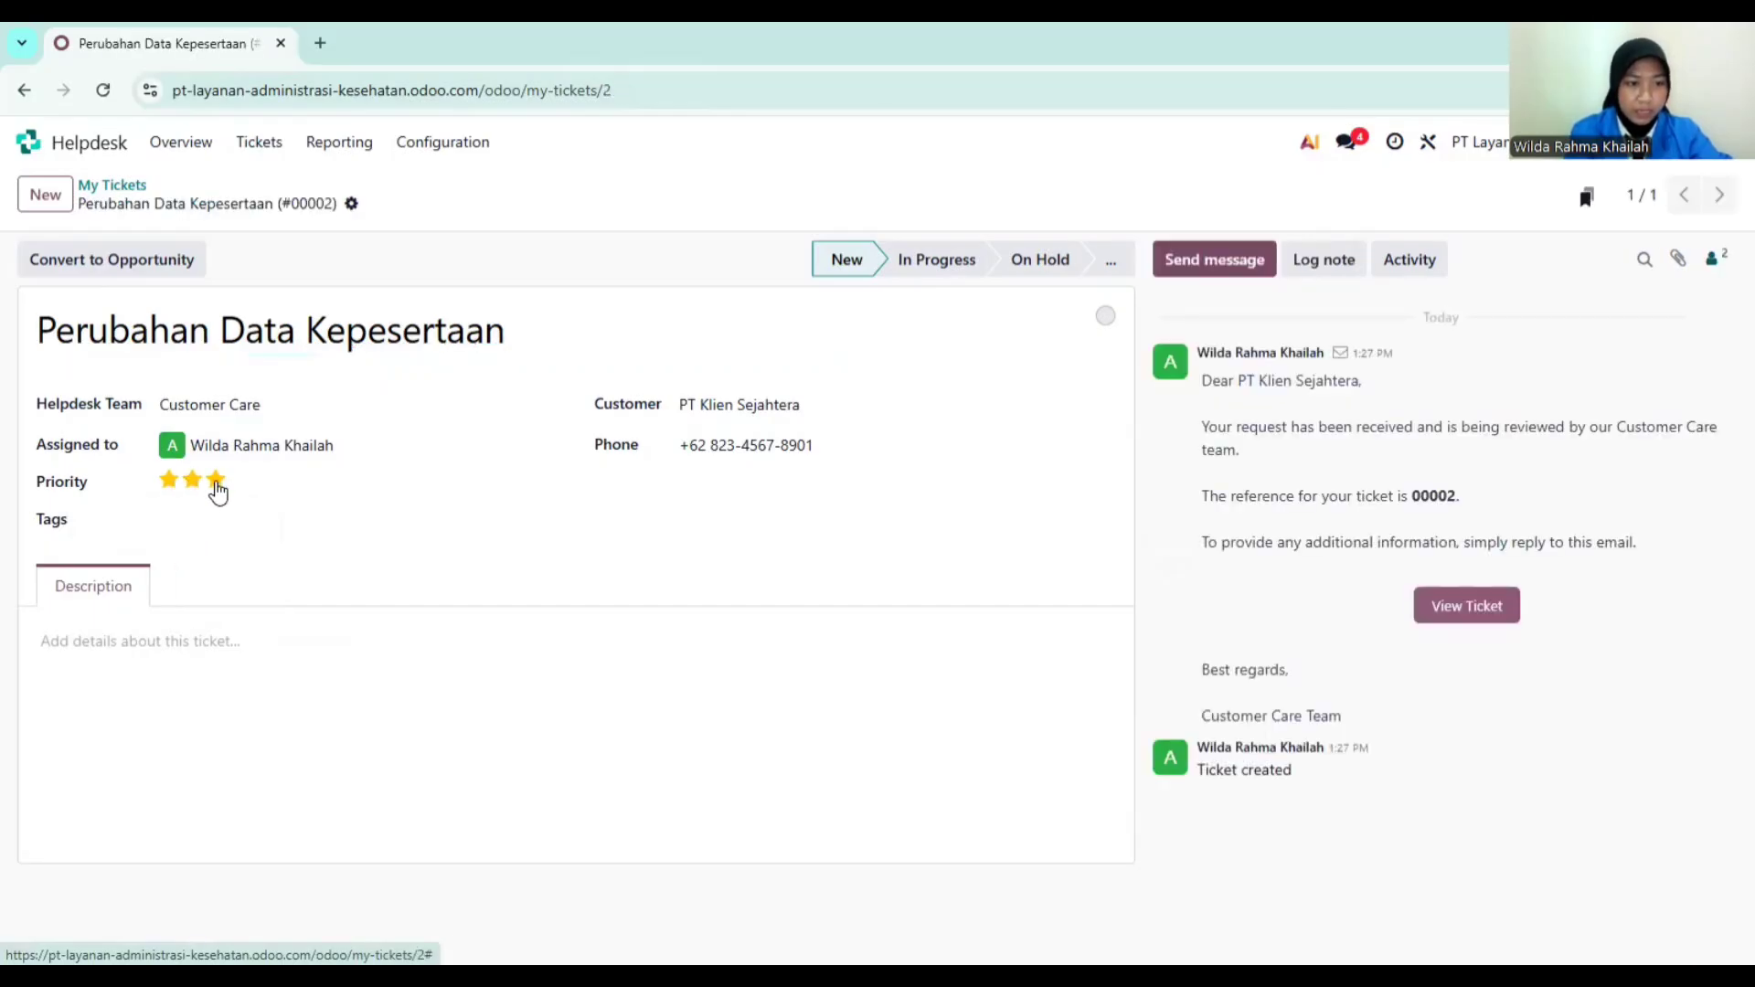
pyautogui.click(192, 481)
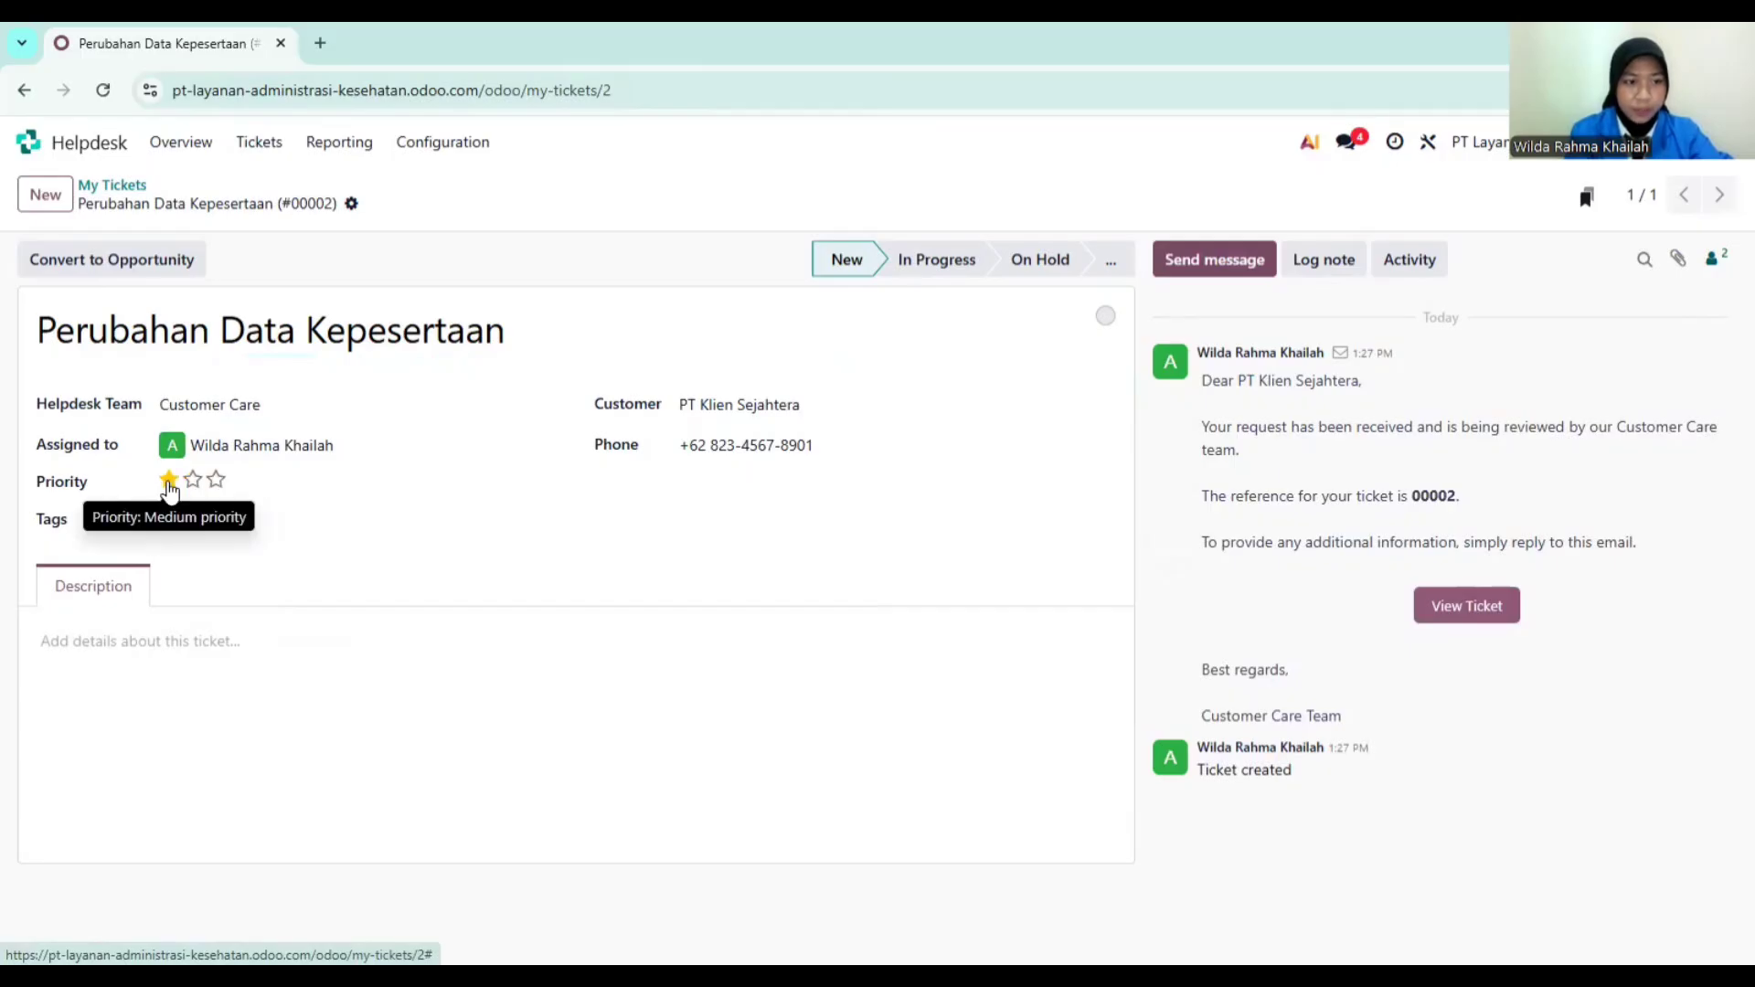
pyautogui.click(169, 485)
pyautogui.click(169, 485)
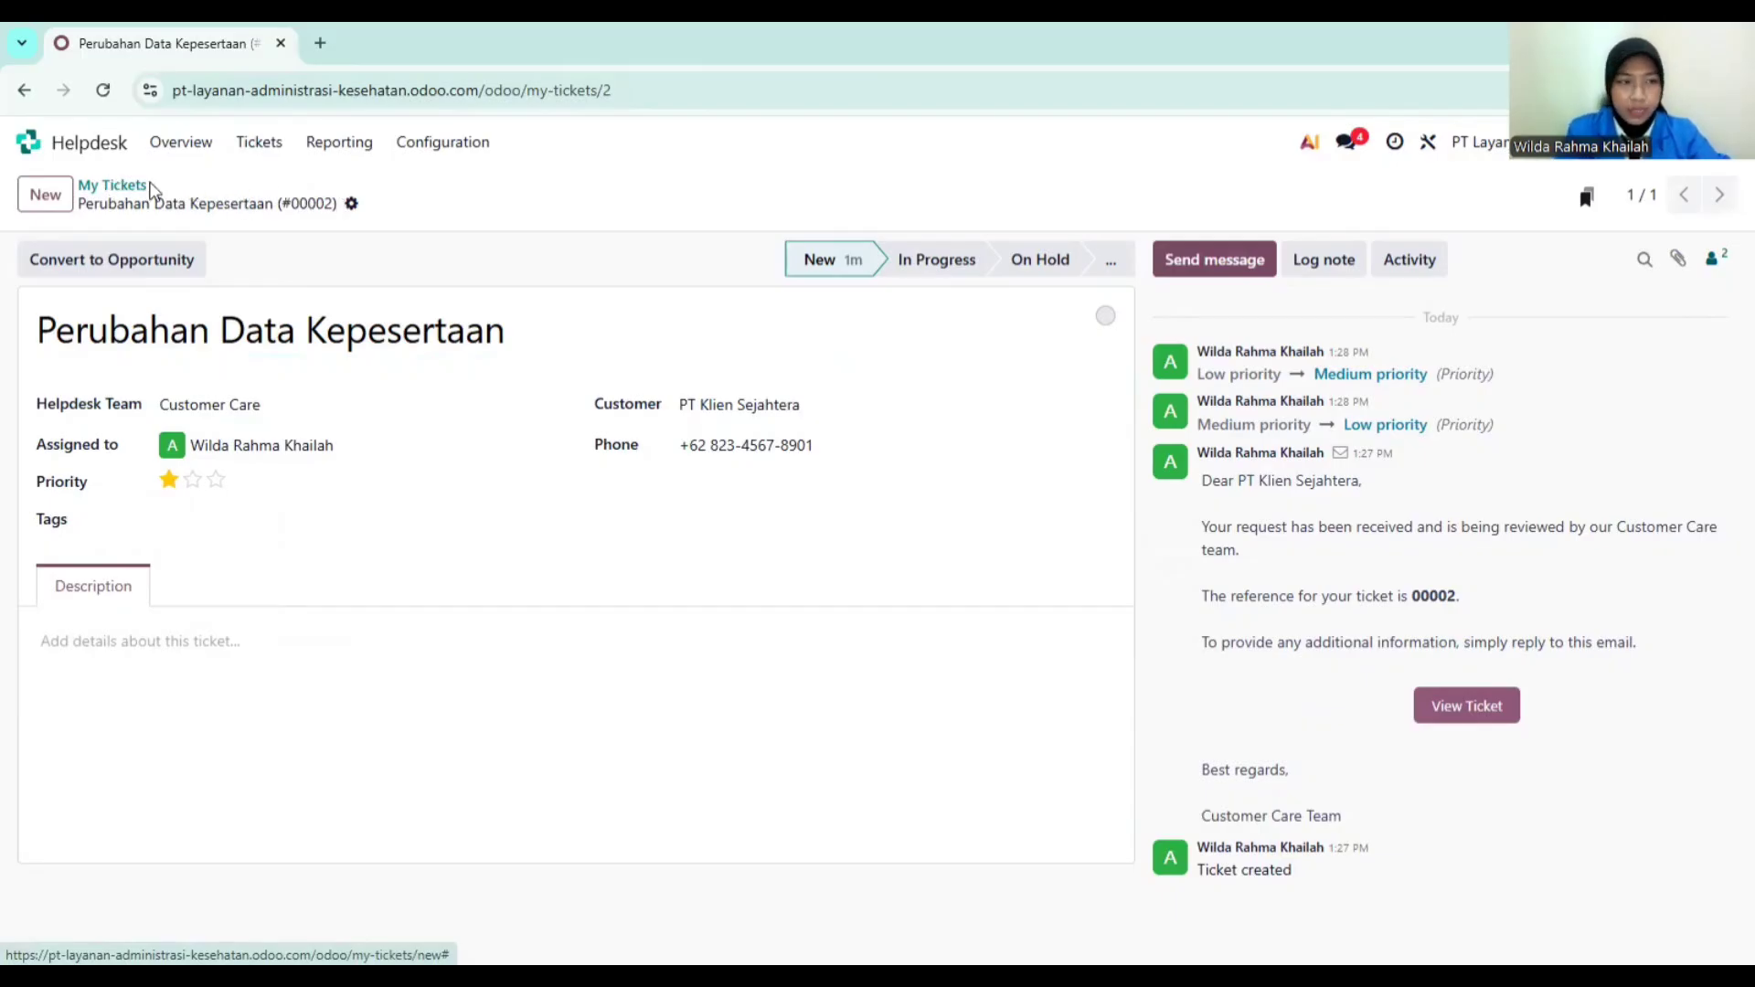
# Step: Open sales order S00003 for PT Klien Sejahtera from the Sales Orders list
pyautogui.click(77, 150)
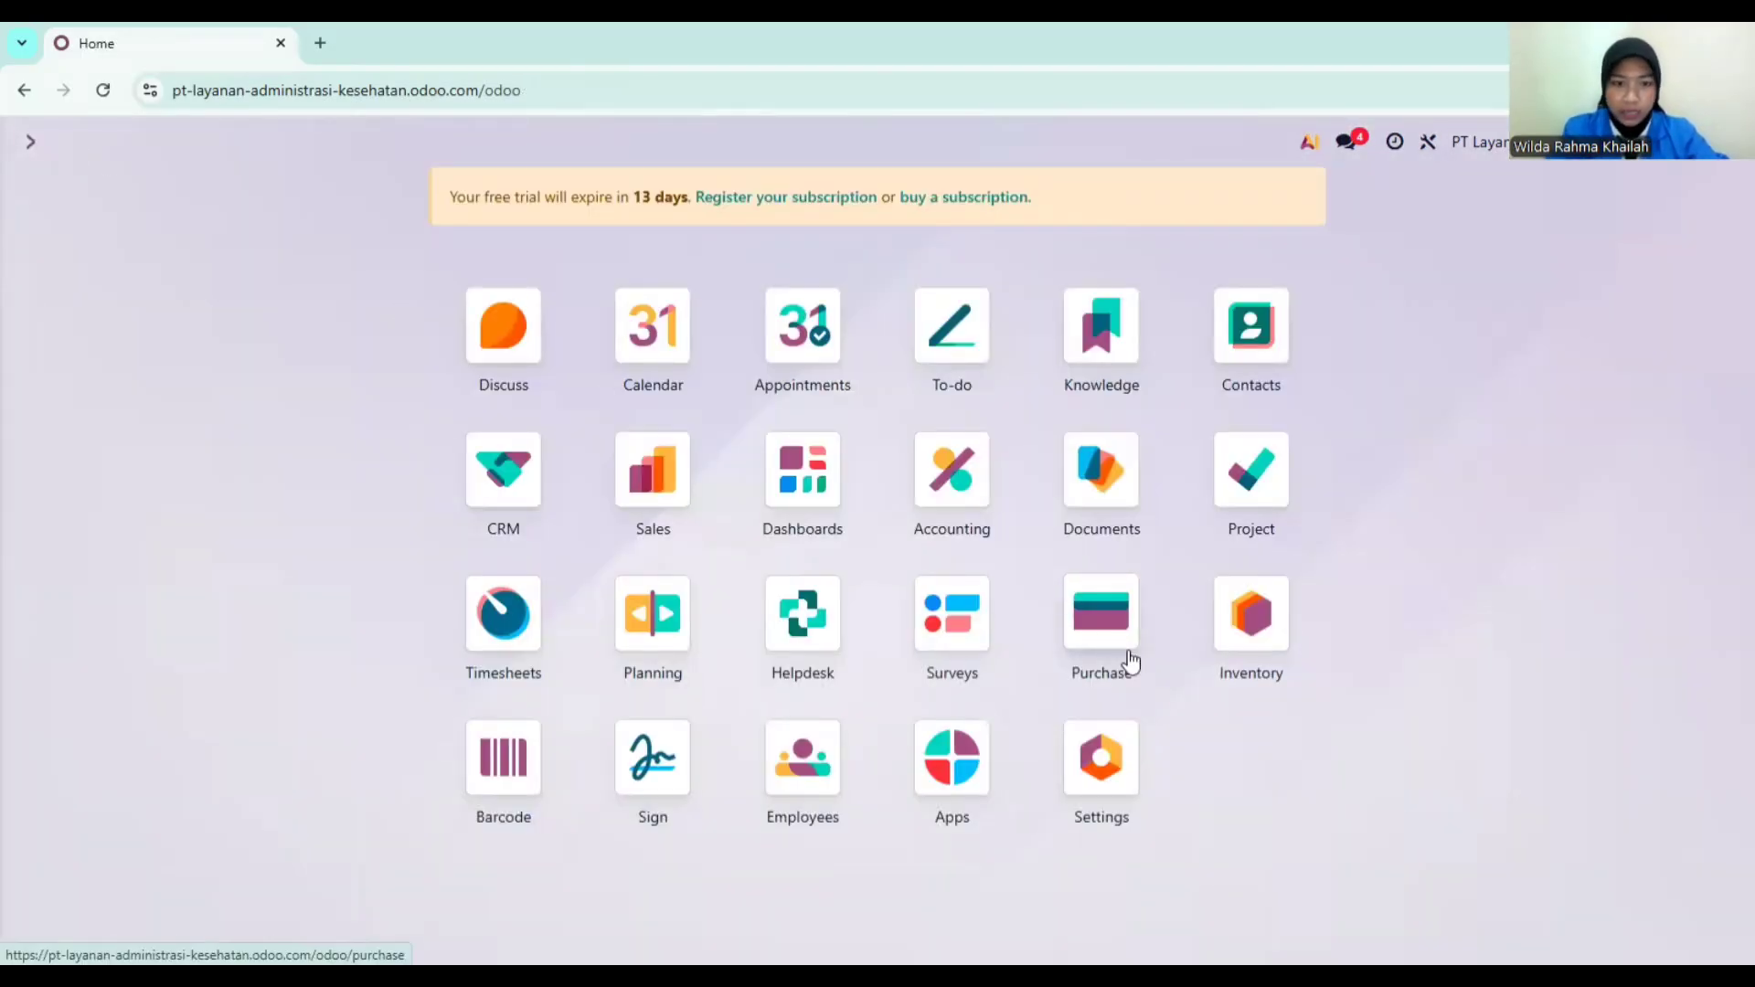
pyautogui.click(679, 468)
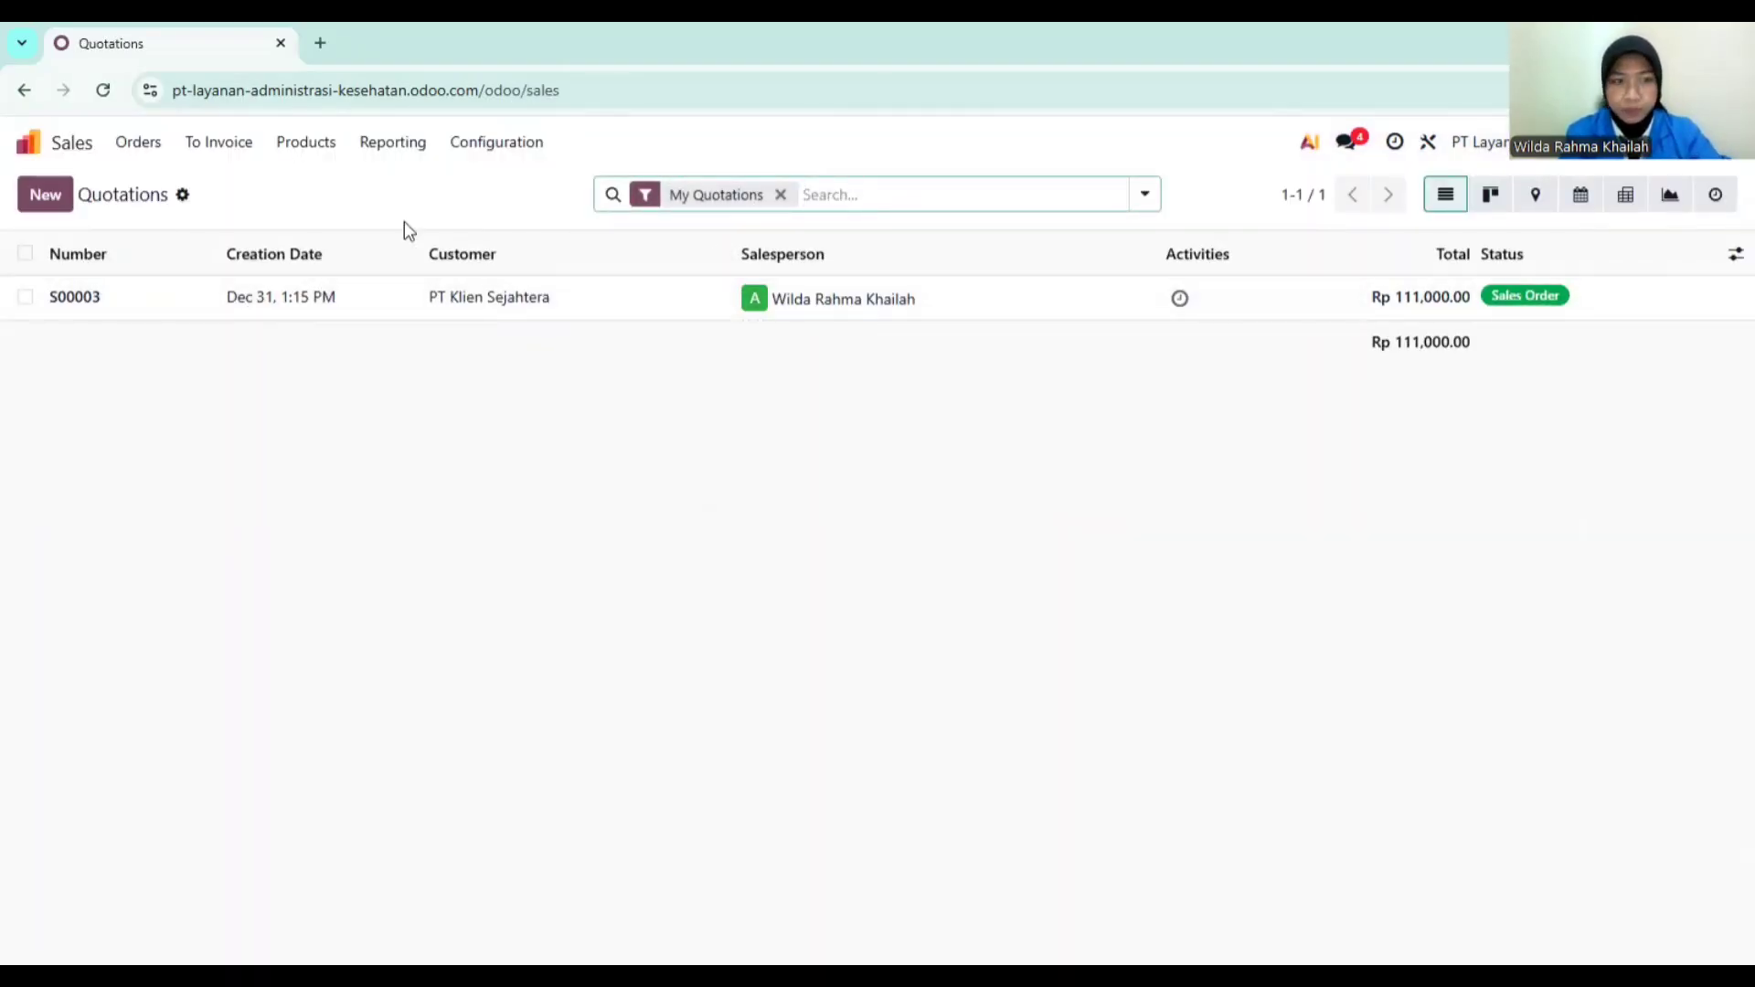
pyautogui.click(142, 146)
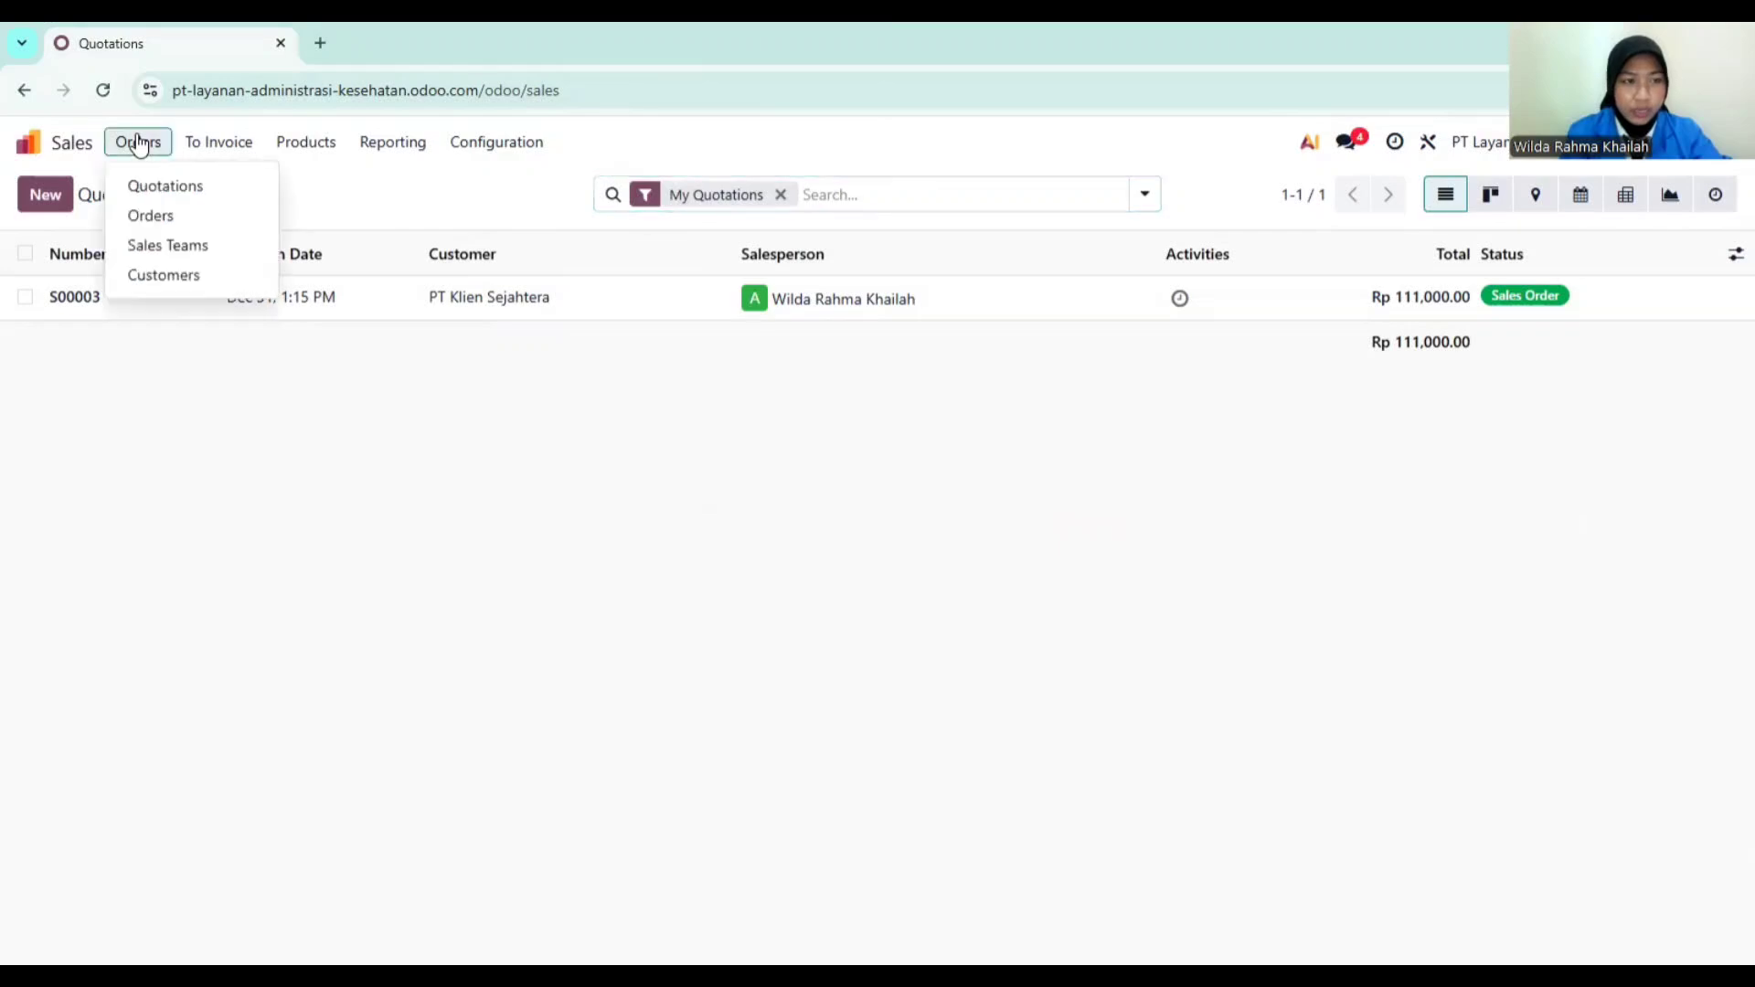
pyautogui.click(171, 217)
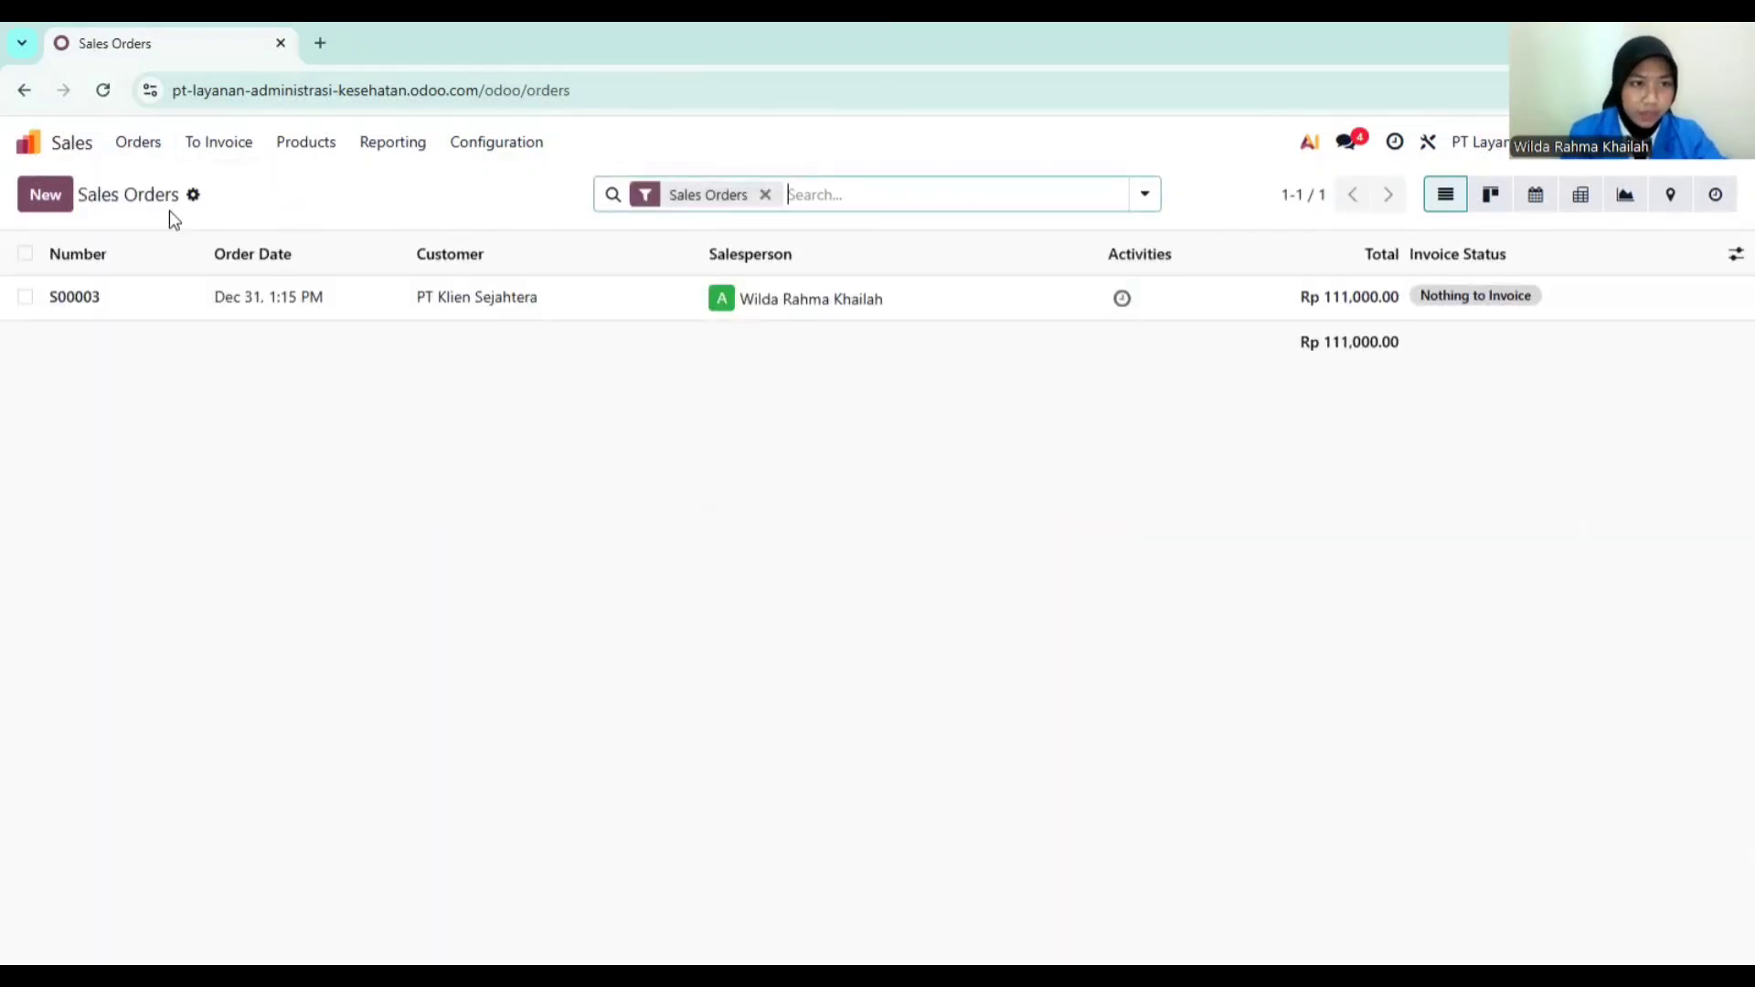
pyautogui.click(222, 146)
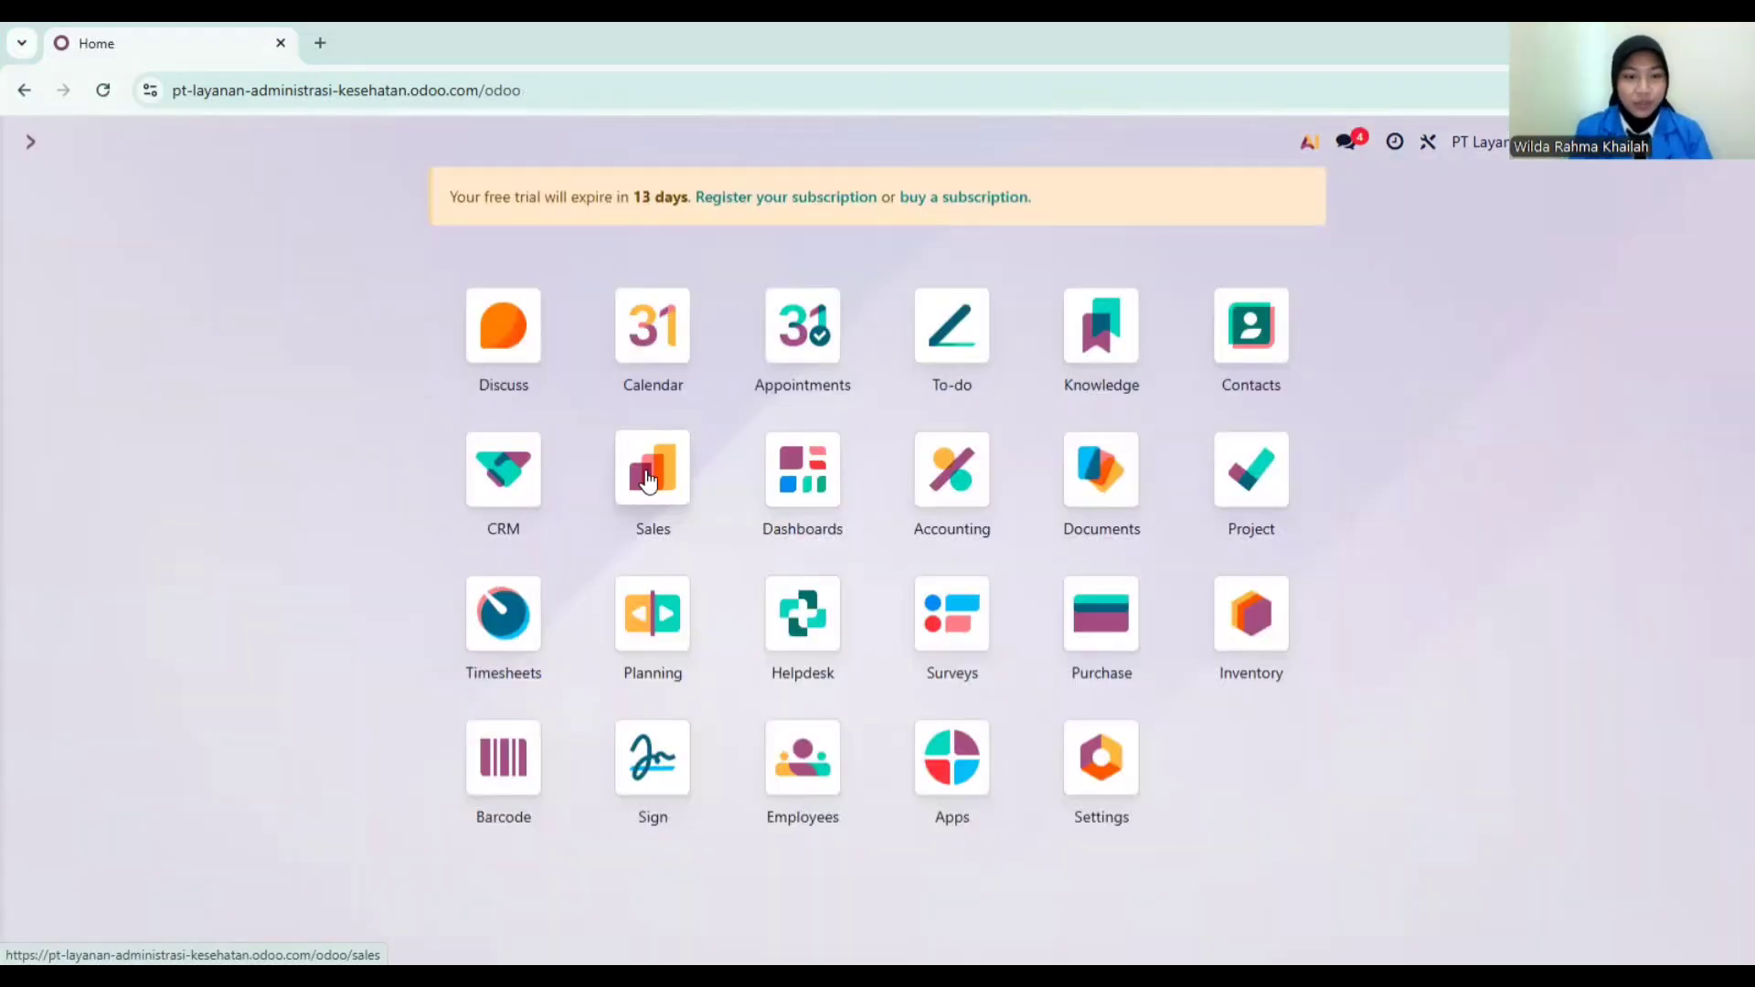
pyautogui.click(649, 479)
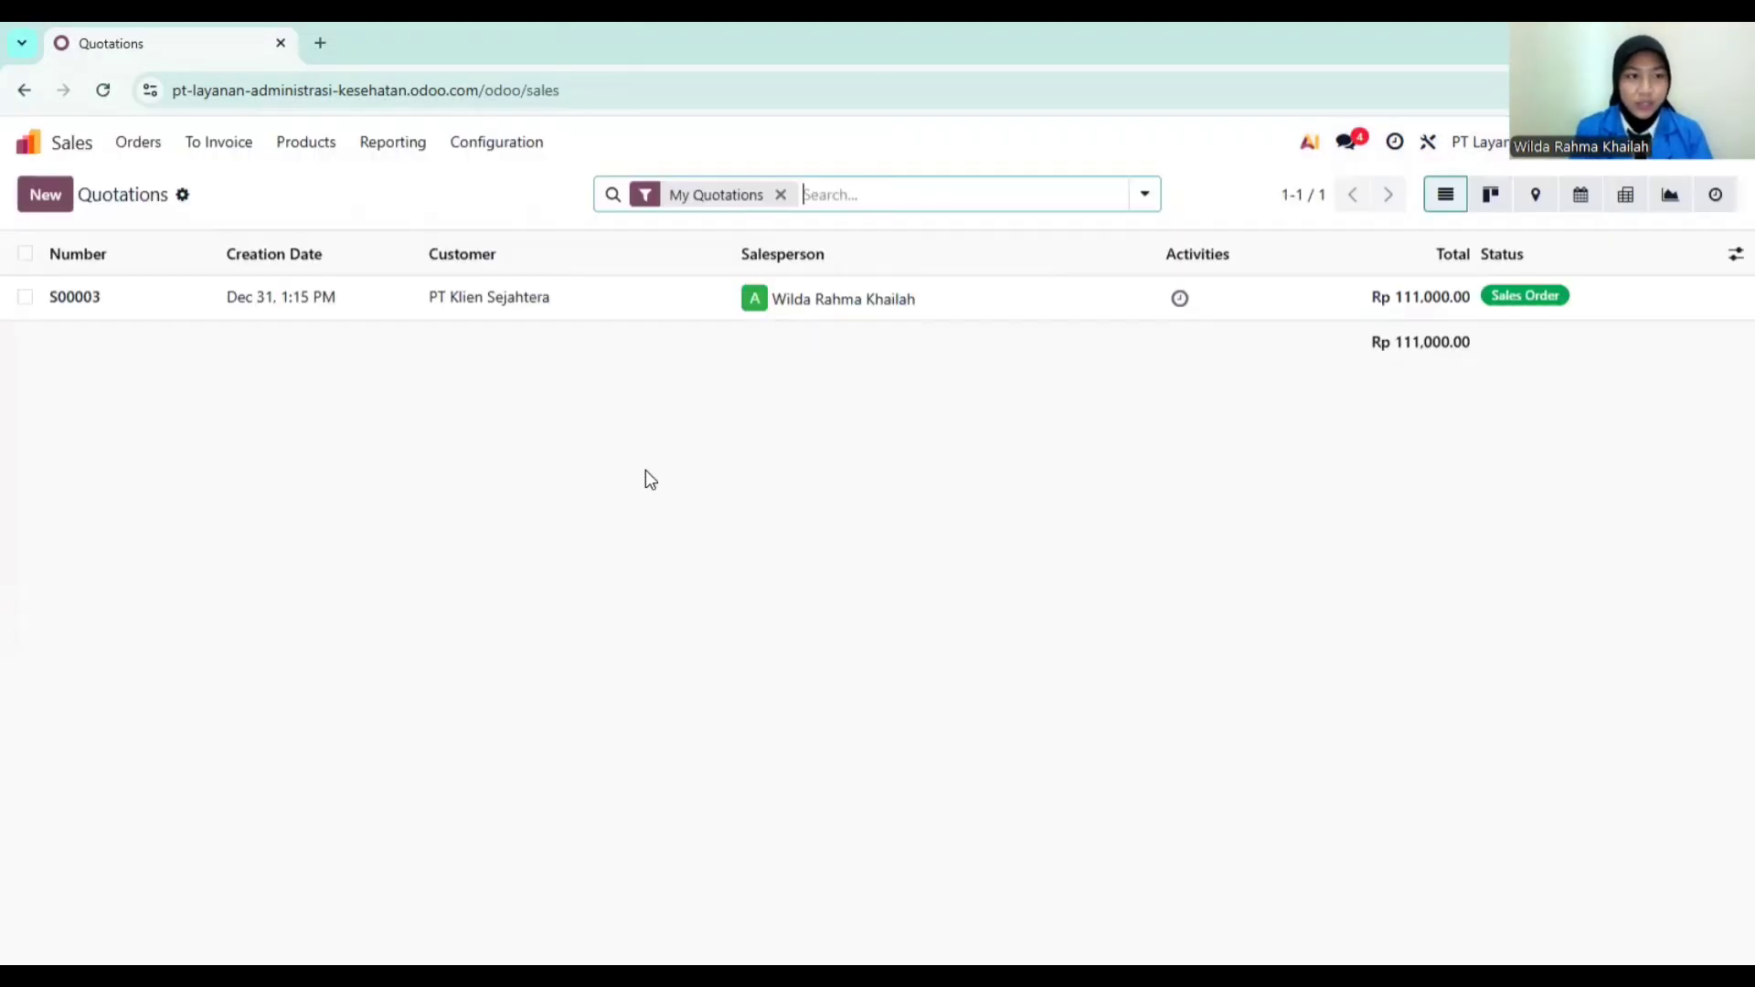
pyautogui.click(138, 147)
pyautogui.click(152, 218)
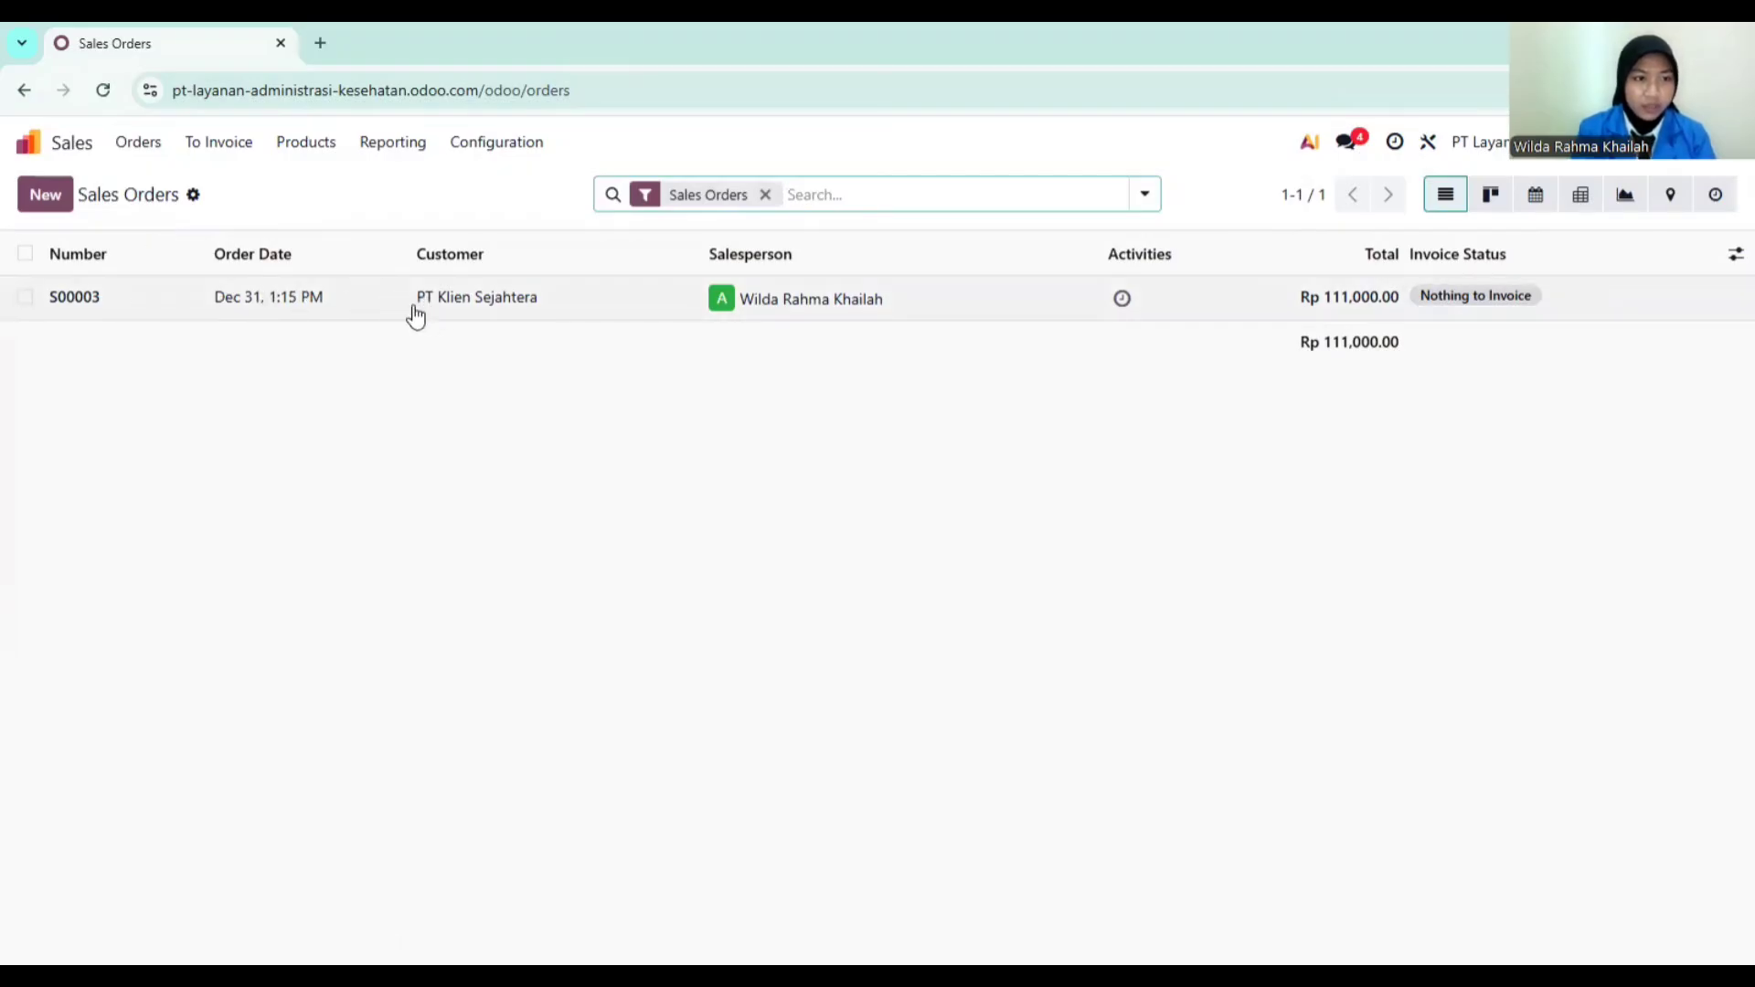
pyautogui.click(80, 302)
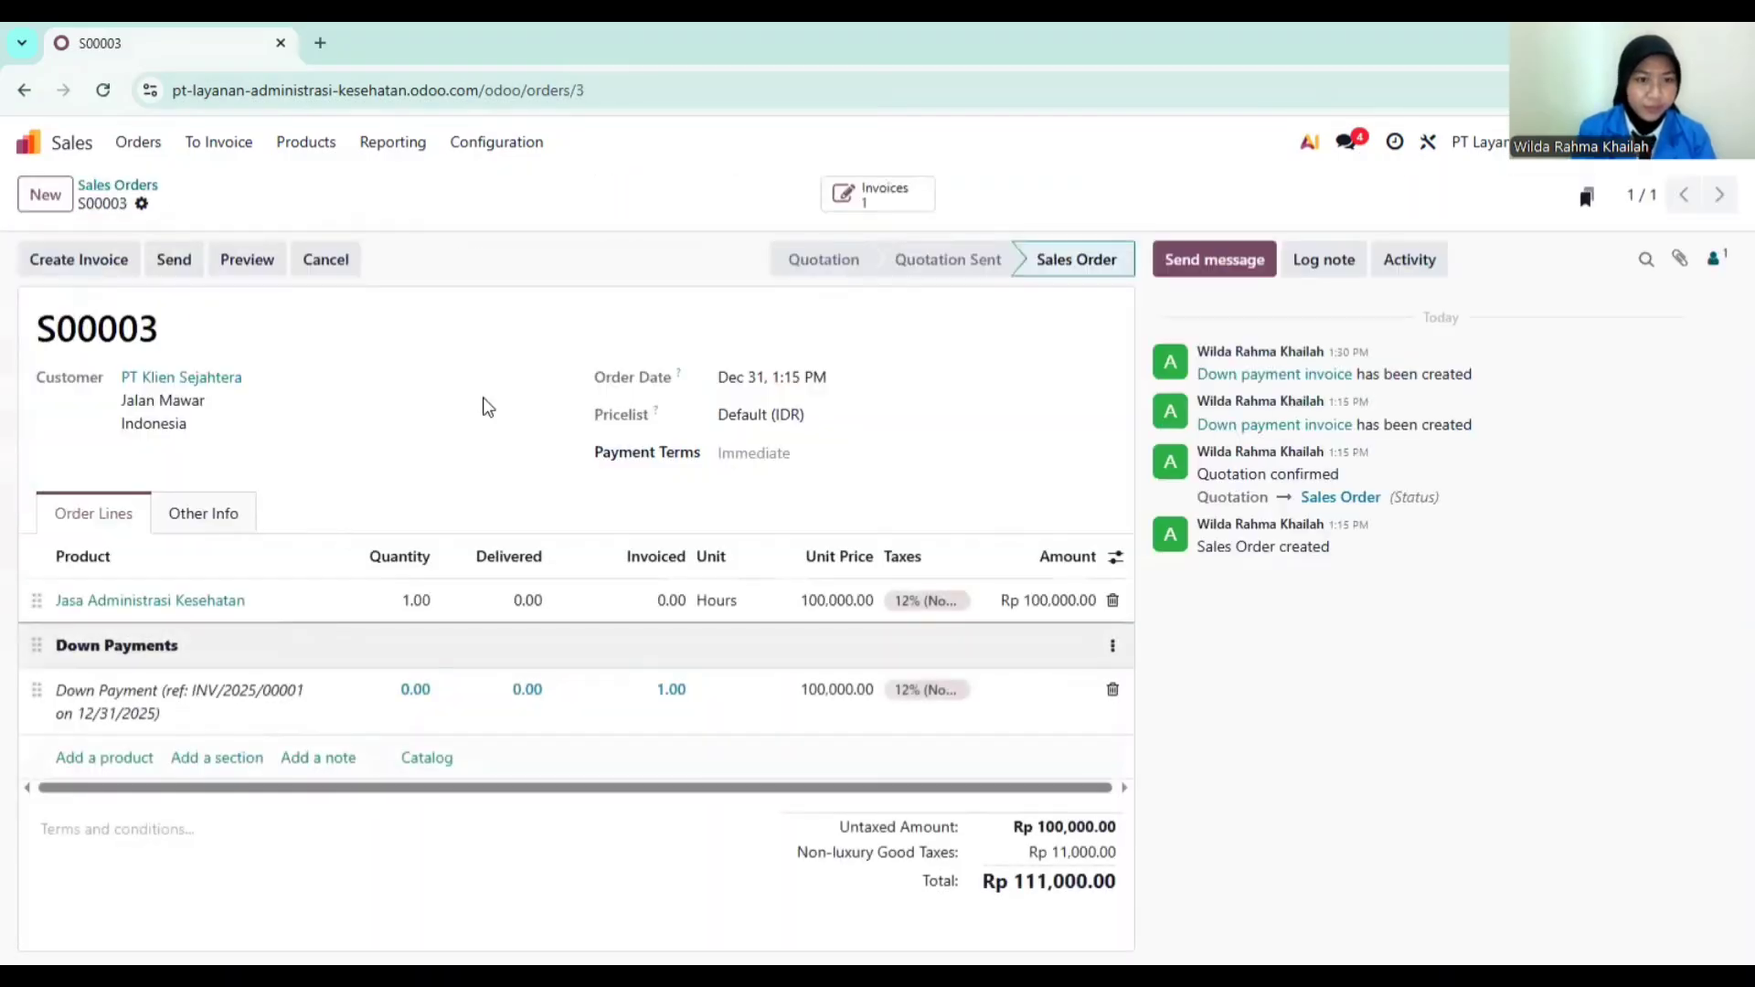
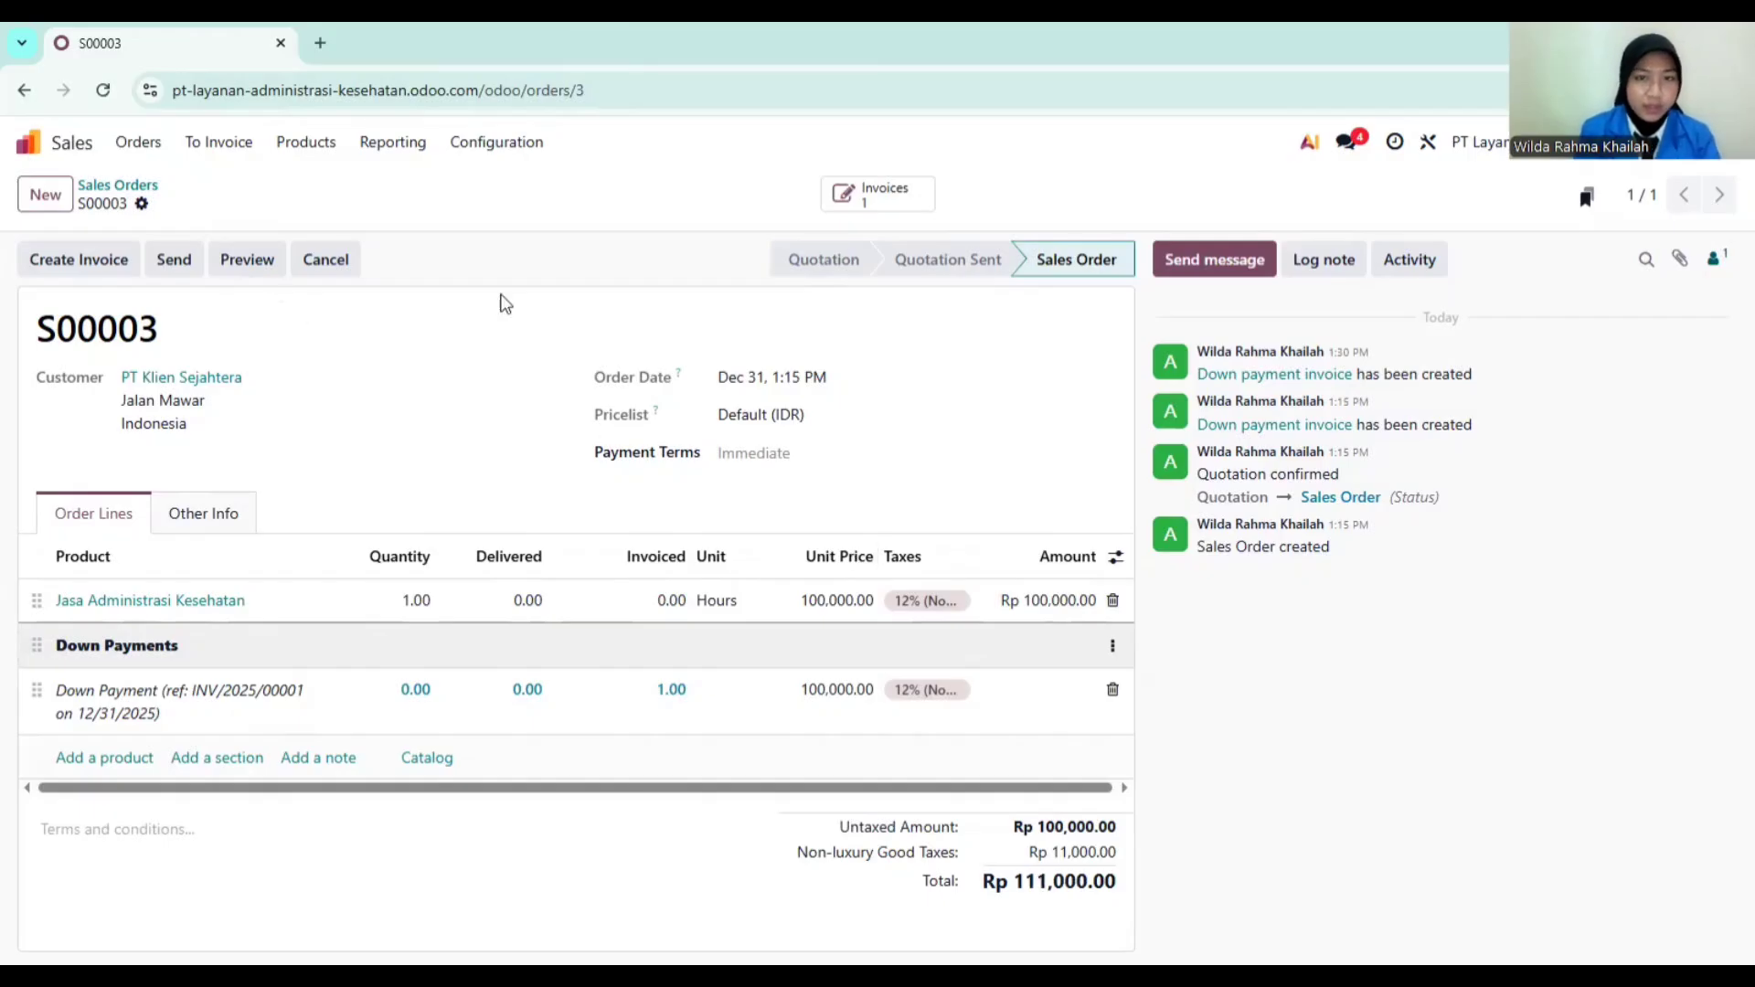
# Step: Open down-payment invoice INV/2025/00001 from sales order S00003's Invoices smart button
pyautogui.click(841, 195)
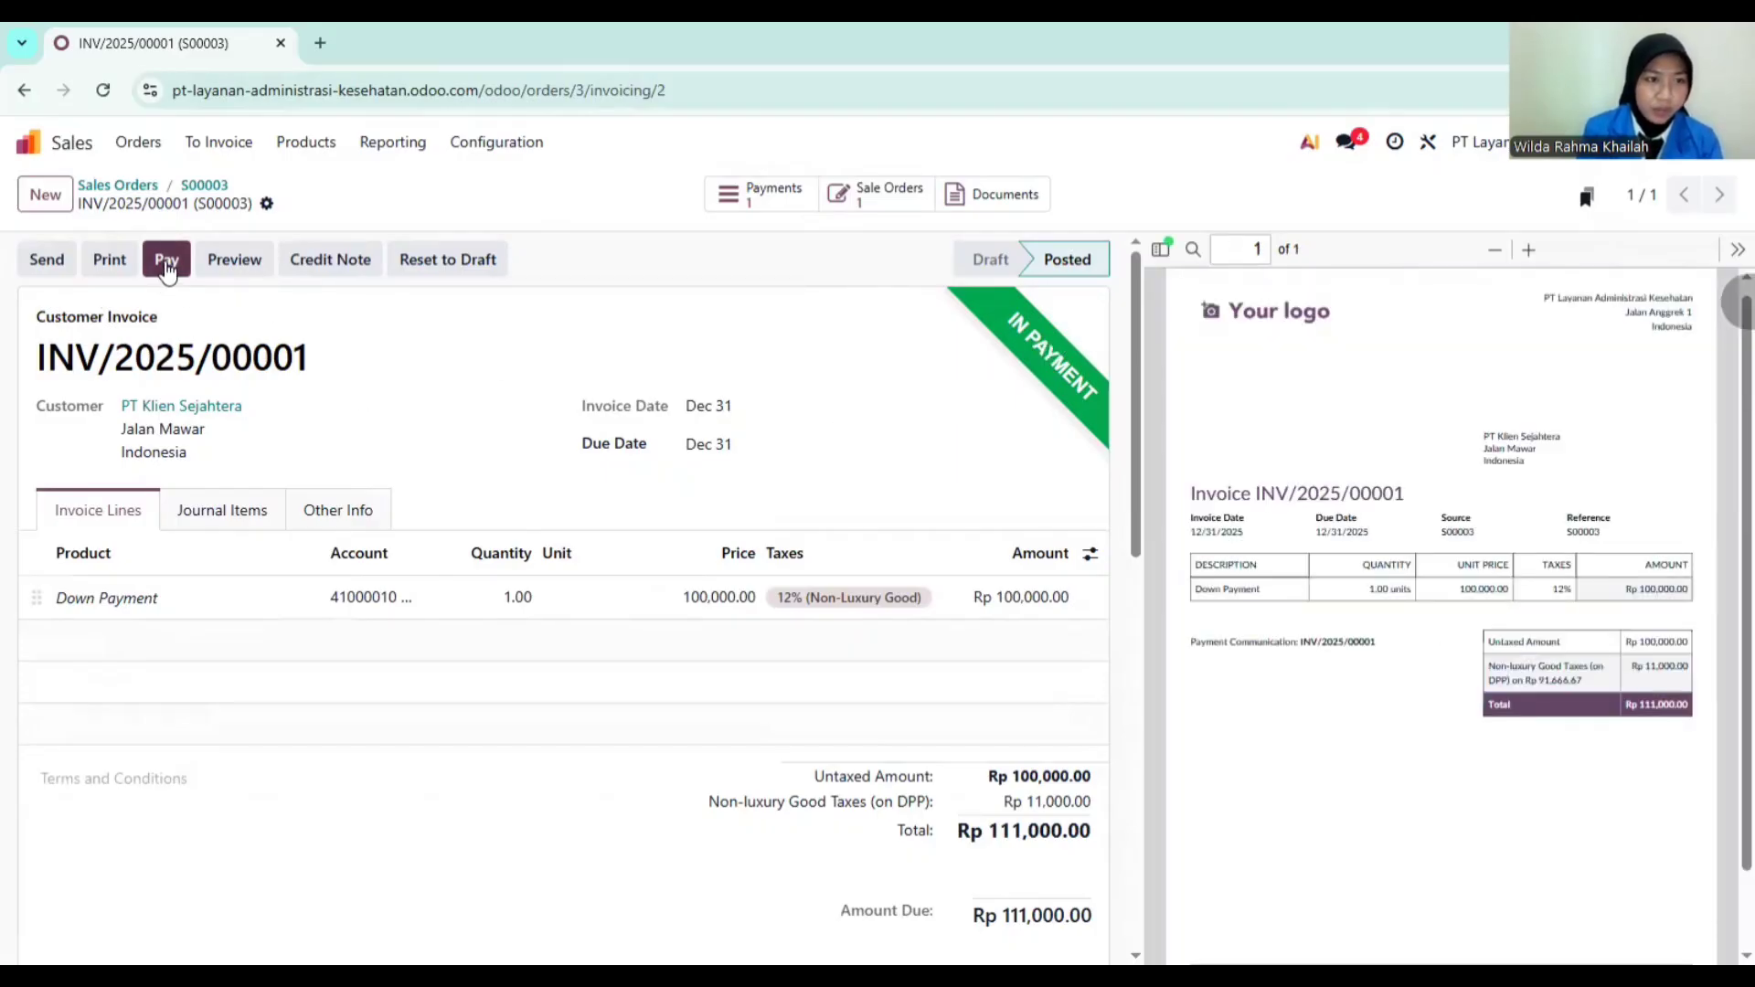
# Step: Register a Rp 111,000.00 Bank payment by Manual Payment on INV/2025/00001
pyautogui.click(166, 265)
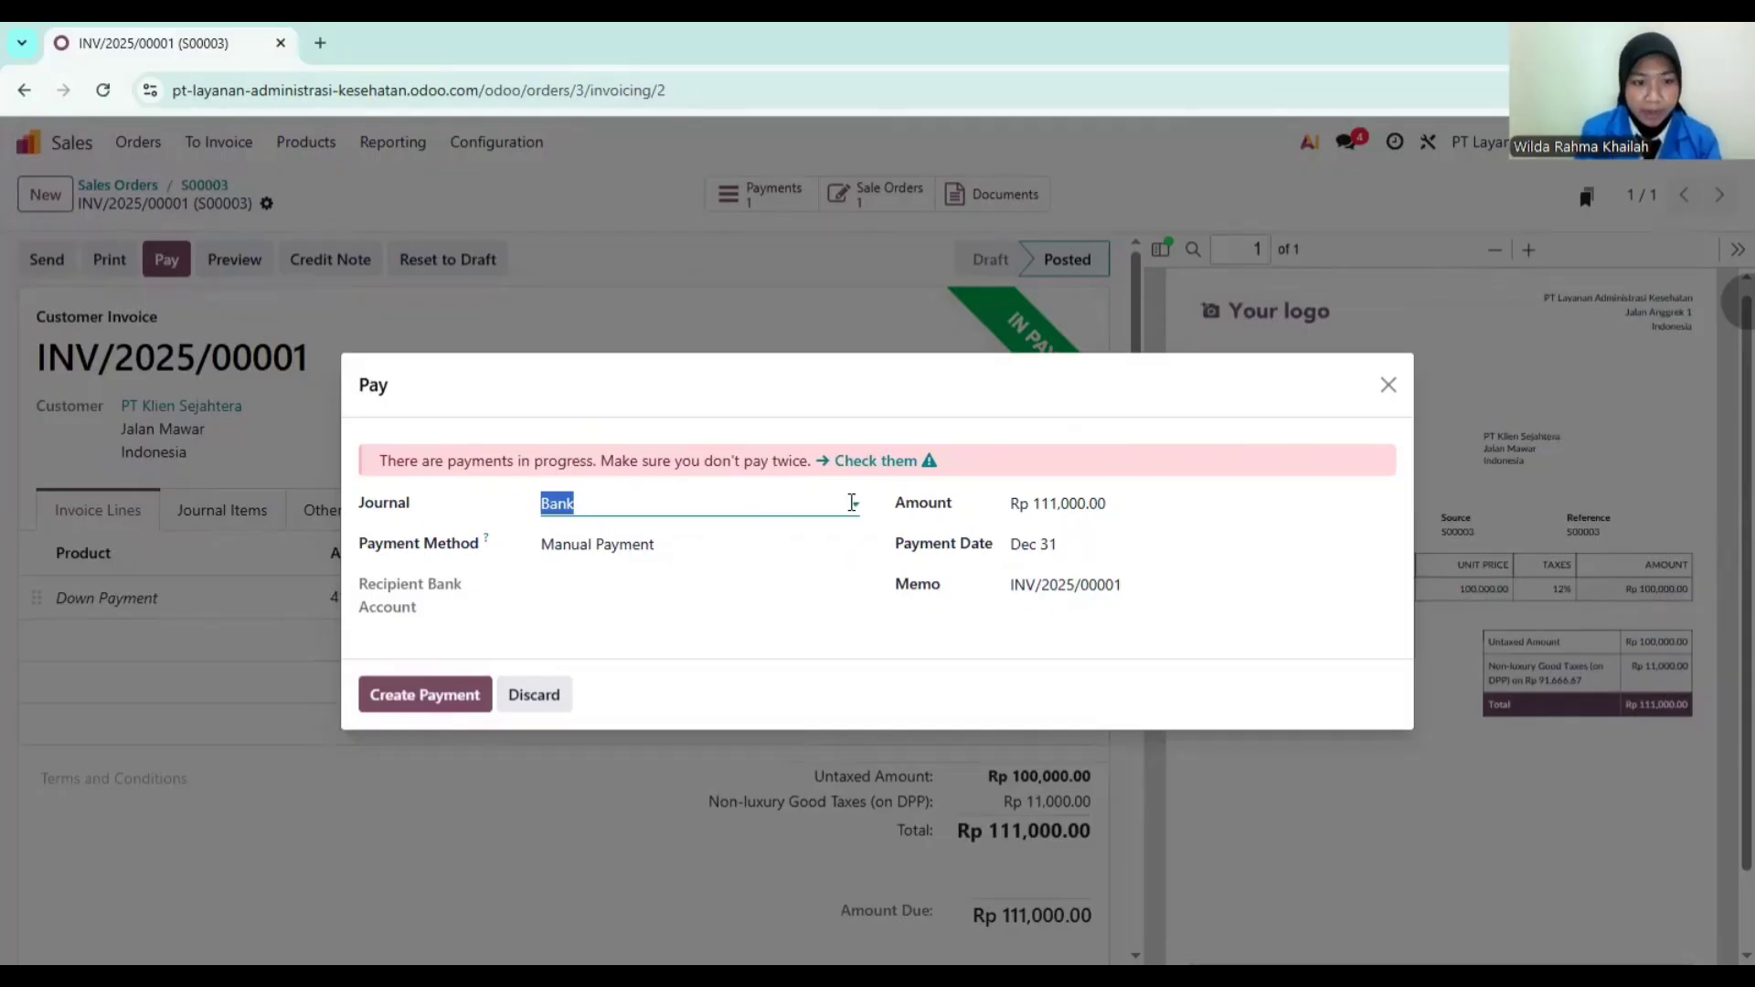
pyautogui.click(808, 548)
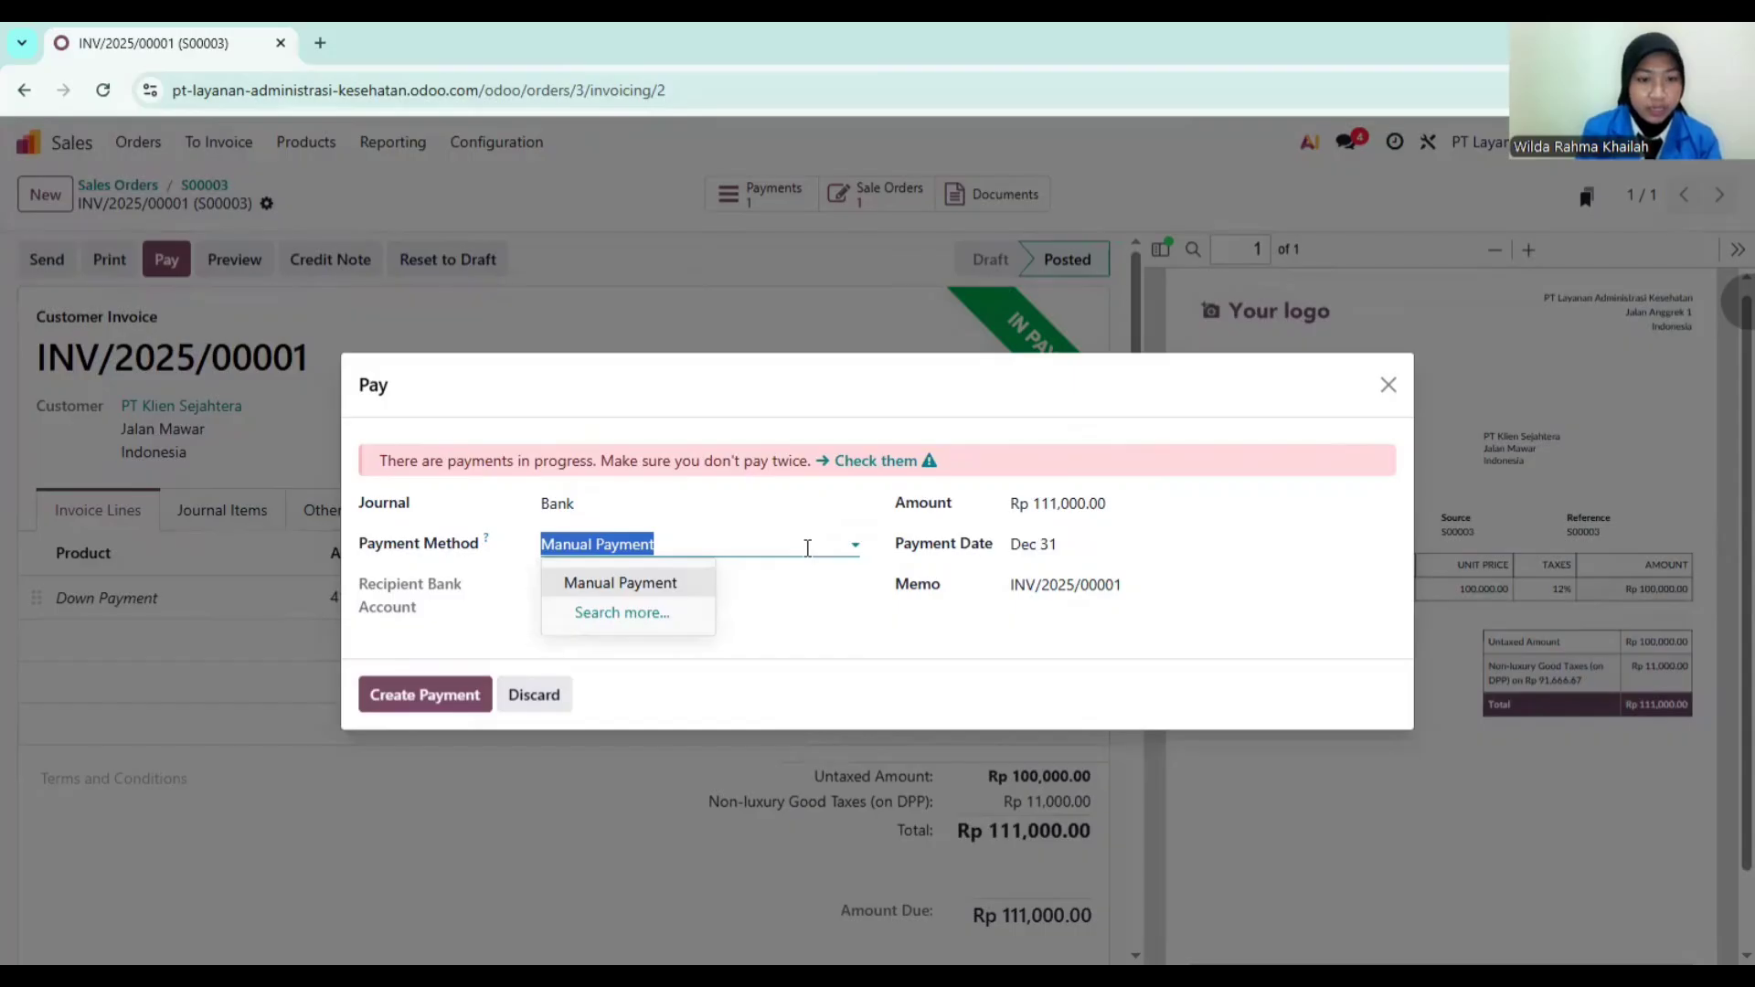
pyautogui.click(646, 590)
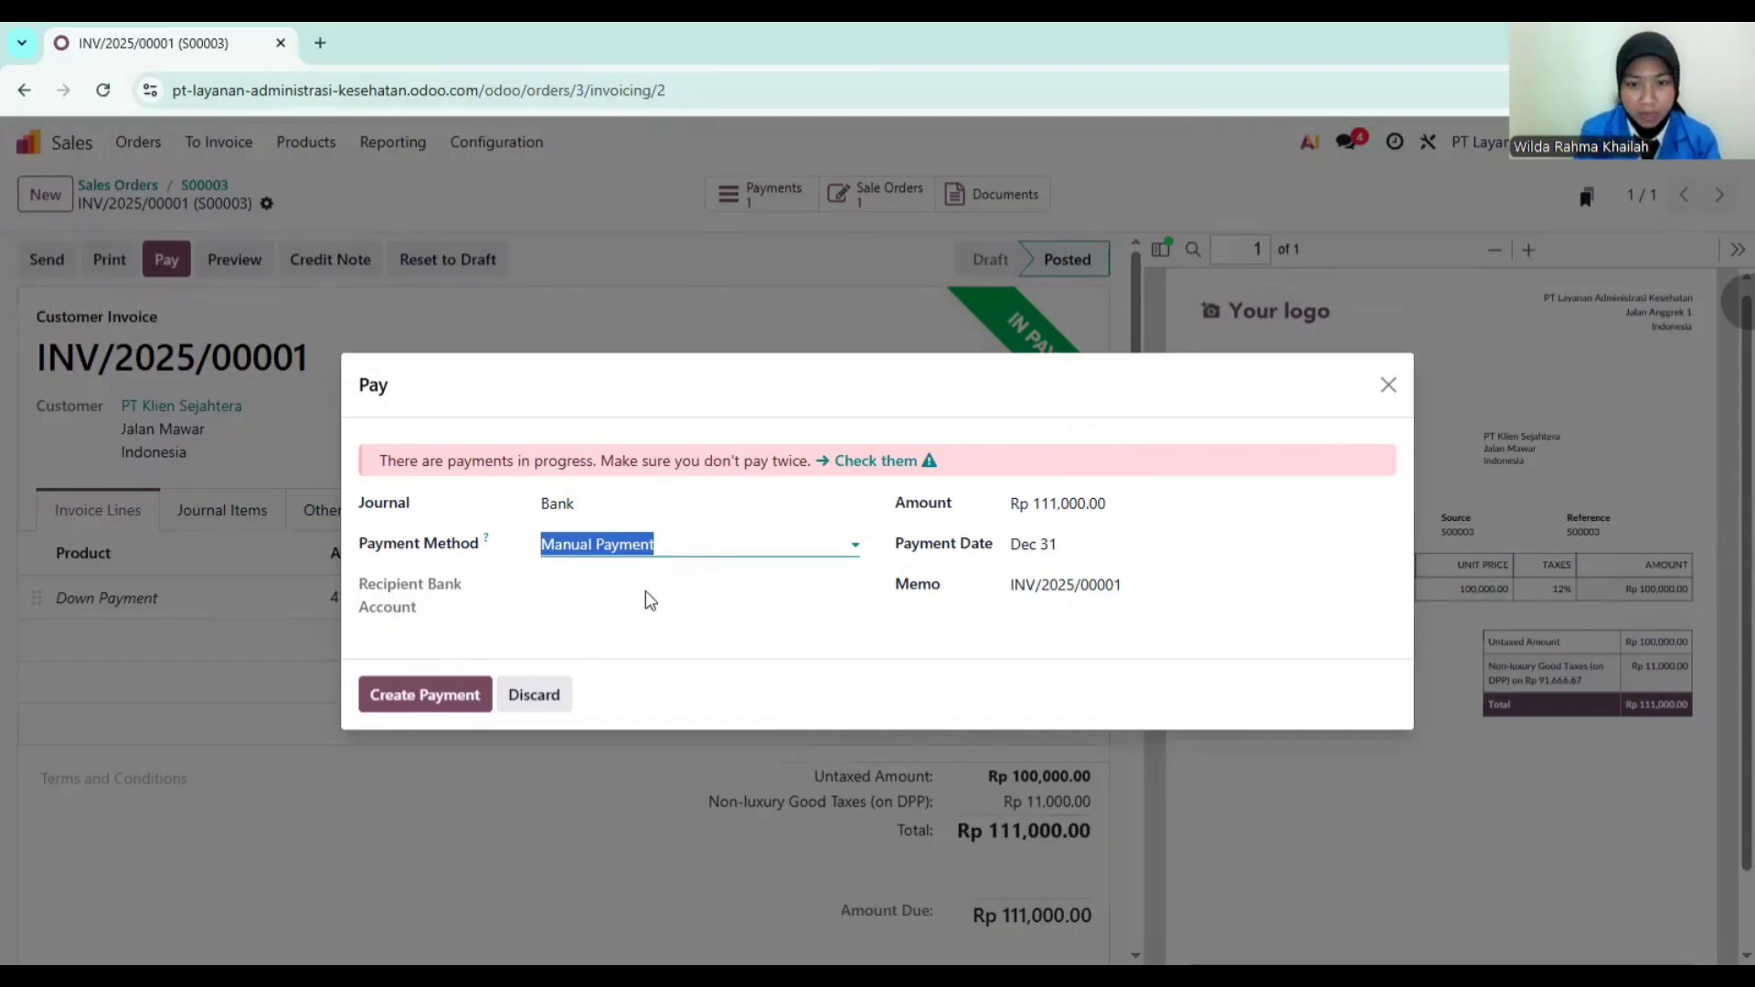
pyautogui.click(408, 704)
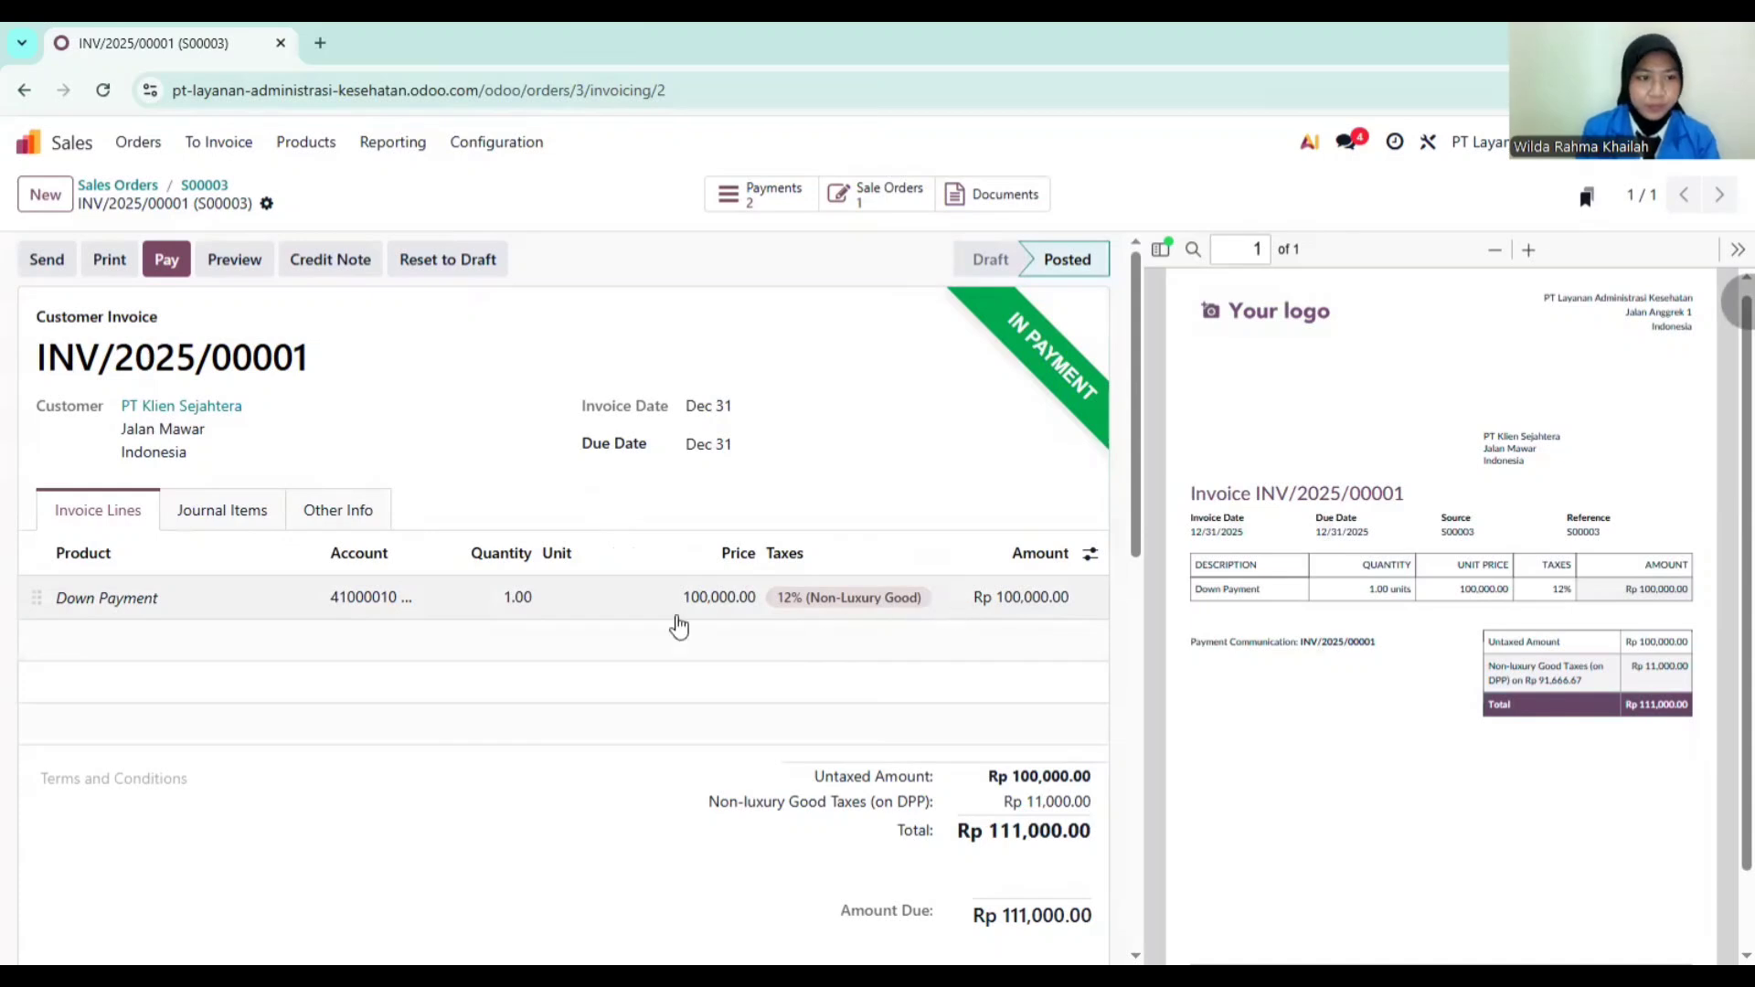
# Step: Email INV/2025/00001 with its PDF to the customer and check the chatter log
pyautogui.click(51, 260)
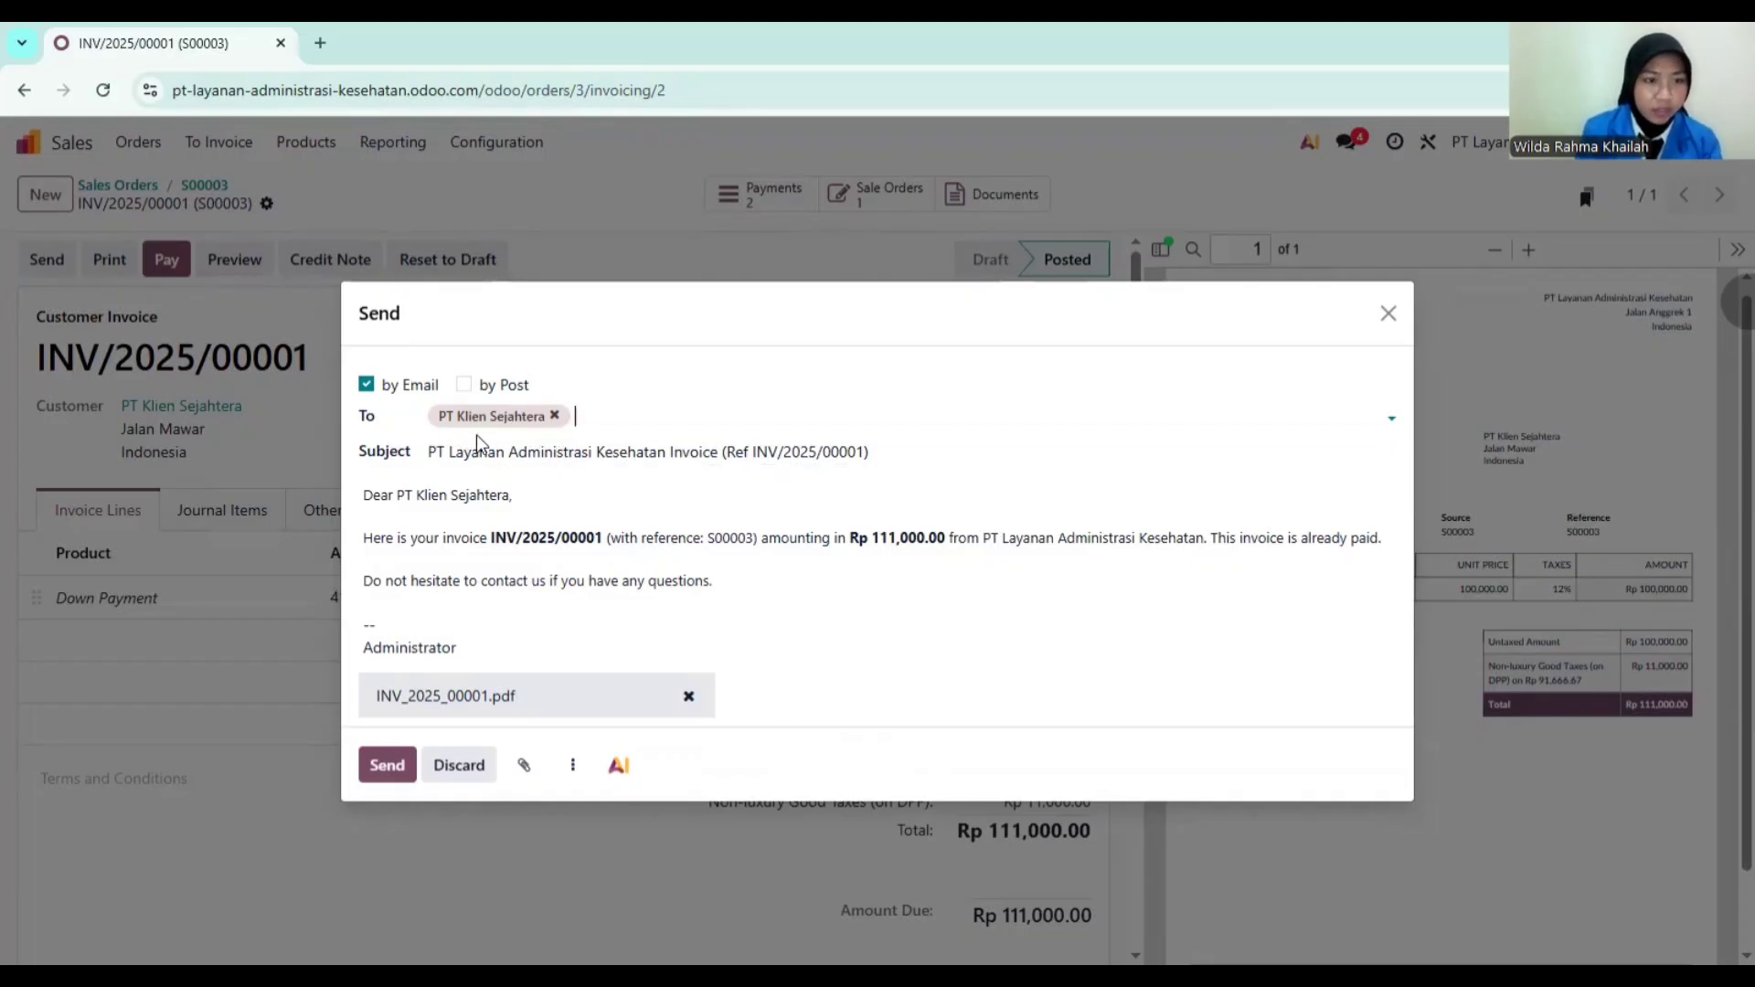
pyautogui.click(386, 766)
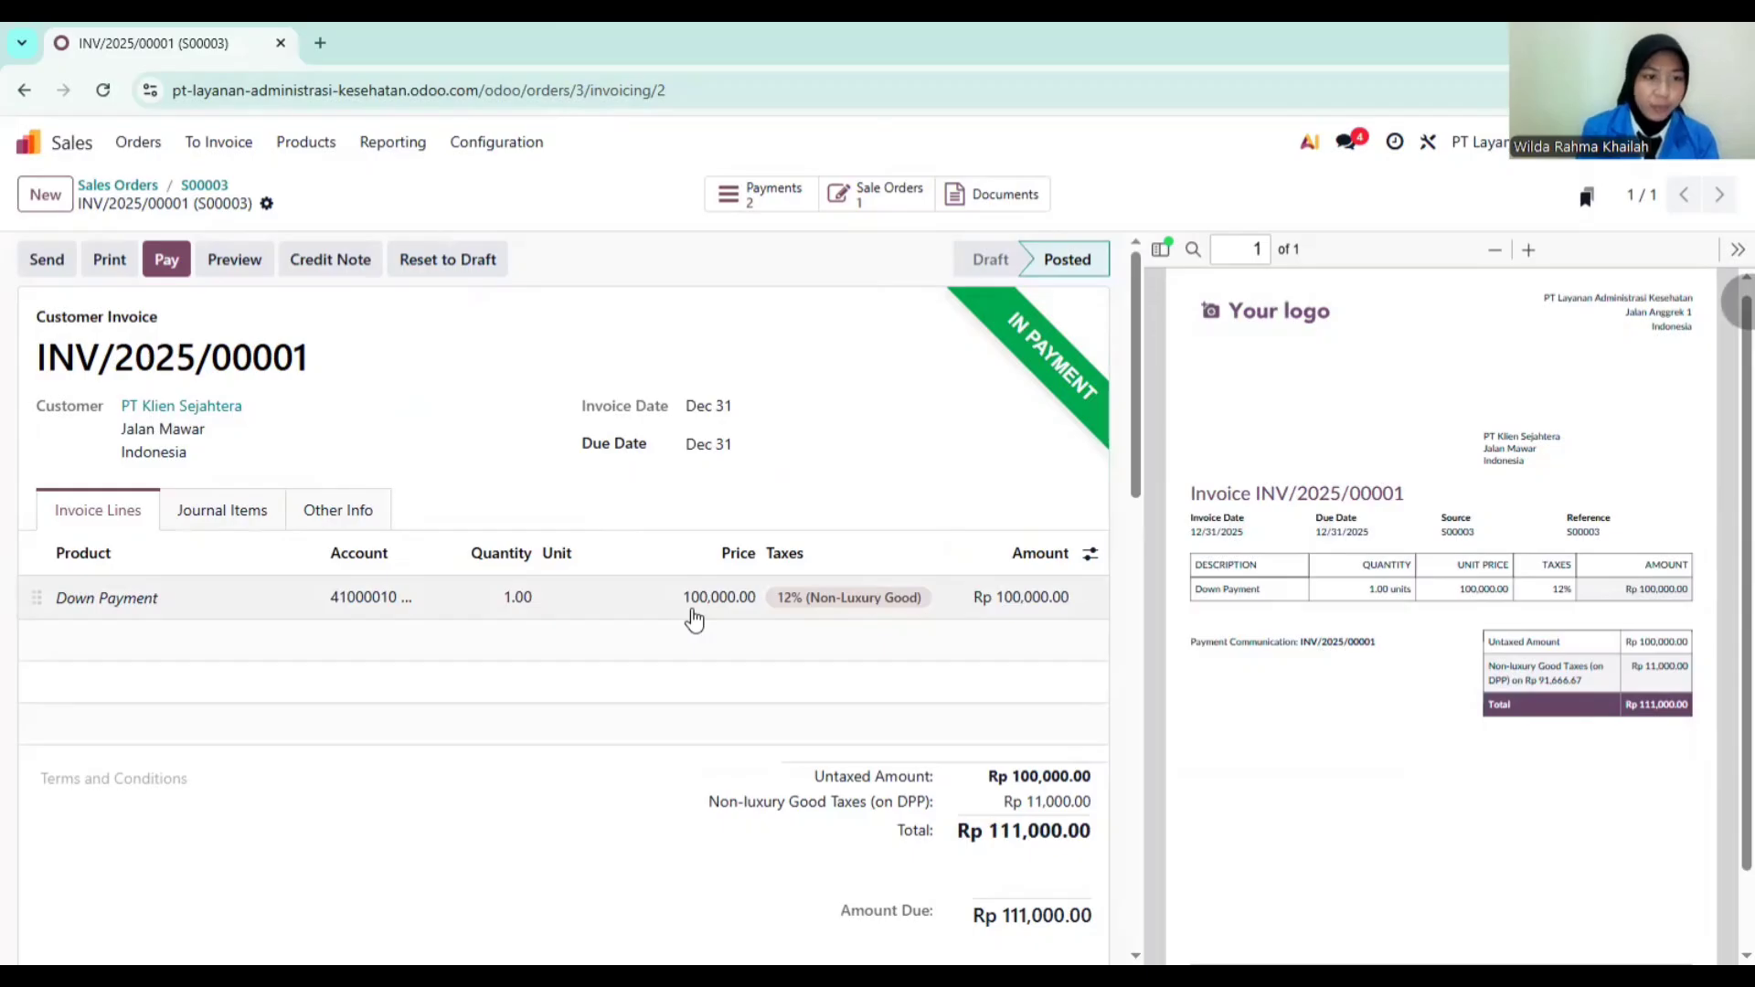
pyautogui.scroll(-10, 796, 663)
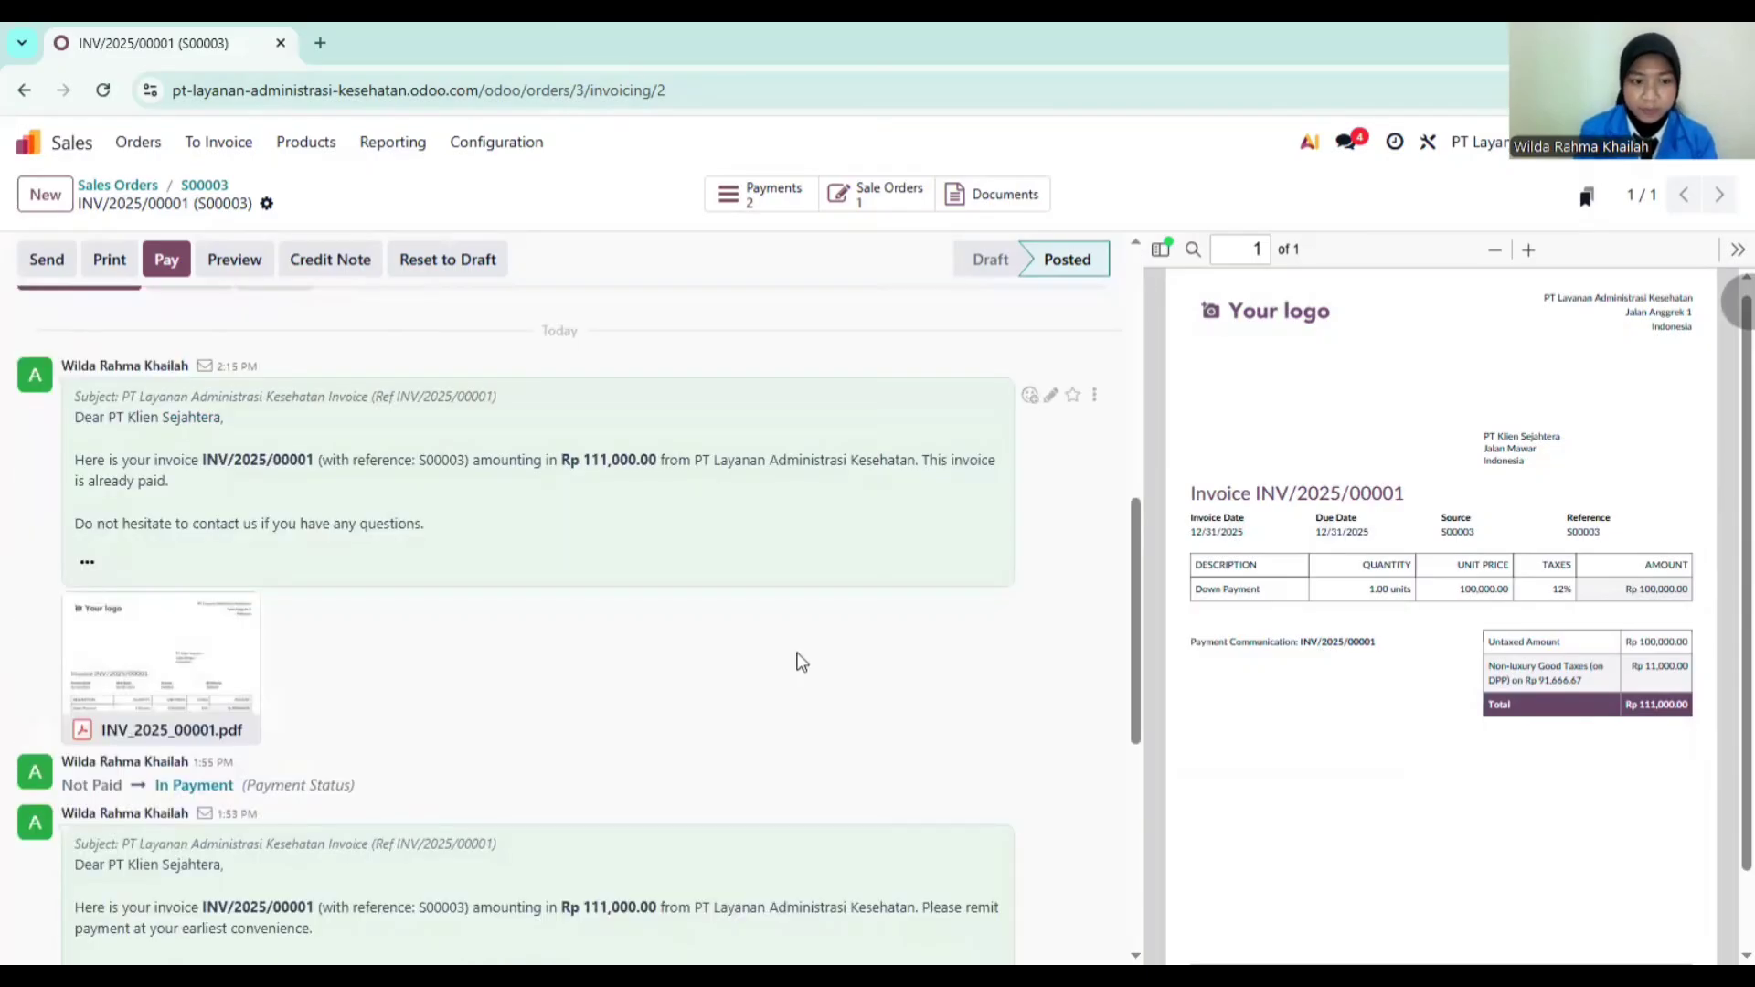
pyautogui.scroll(10, 798, 660)
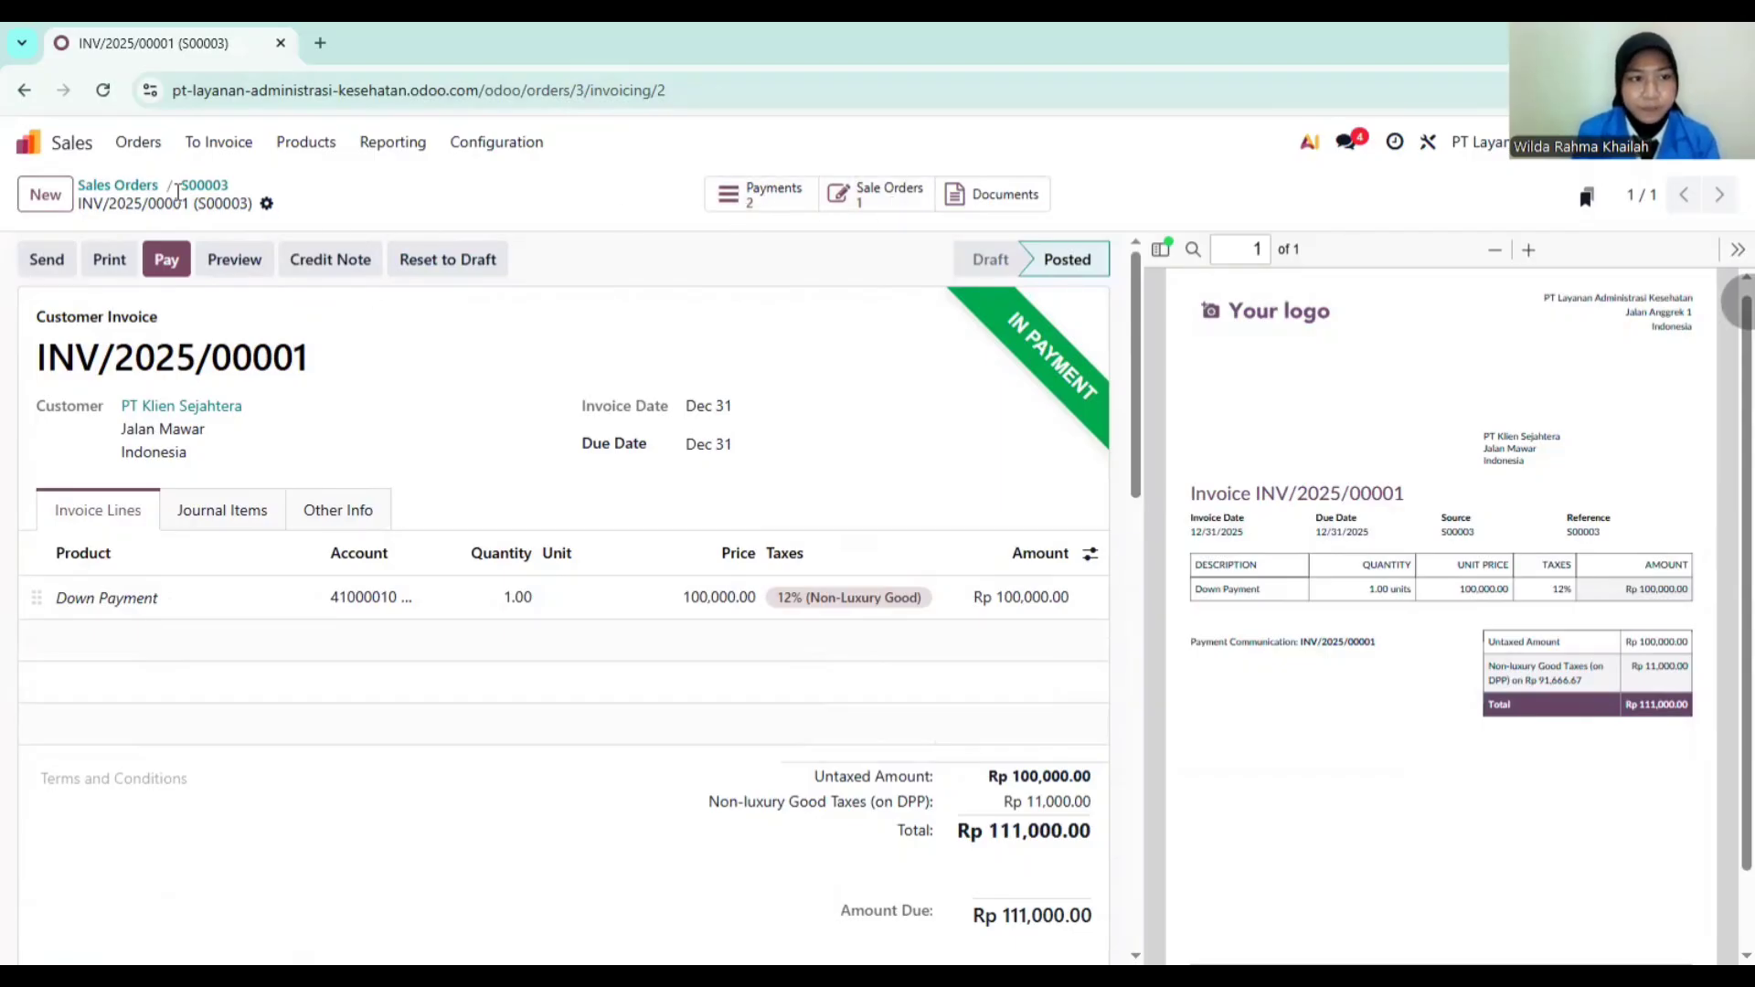
# Step: Open the 2025 Profit and Loss report in Accounting, showing 100,000.00 revenue and net profit
pyautogui.click(64, 148)
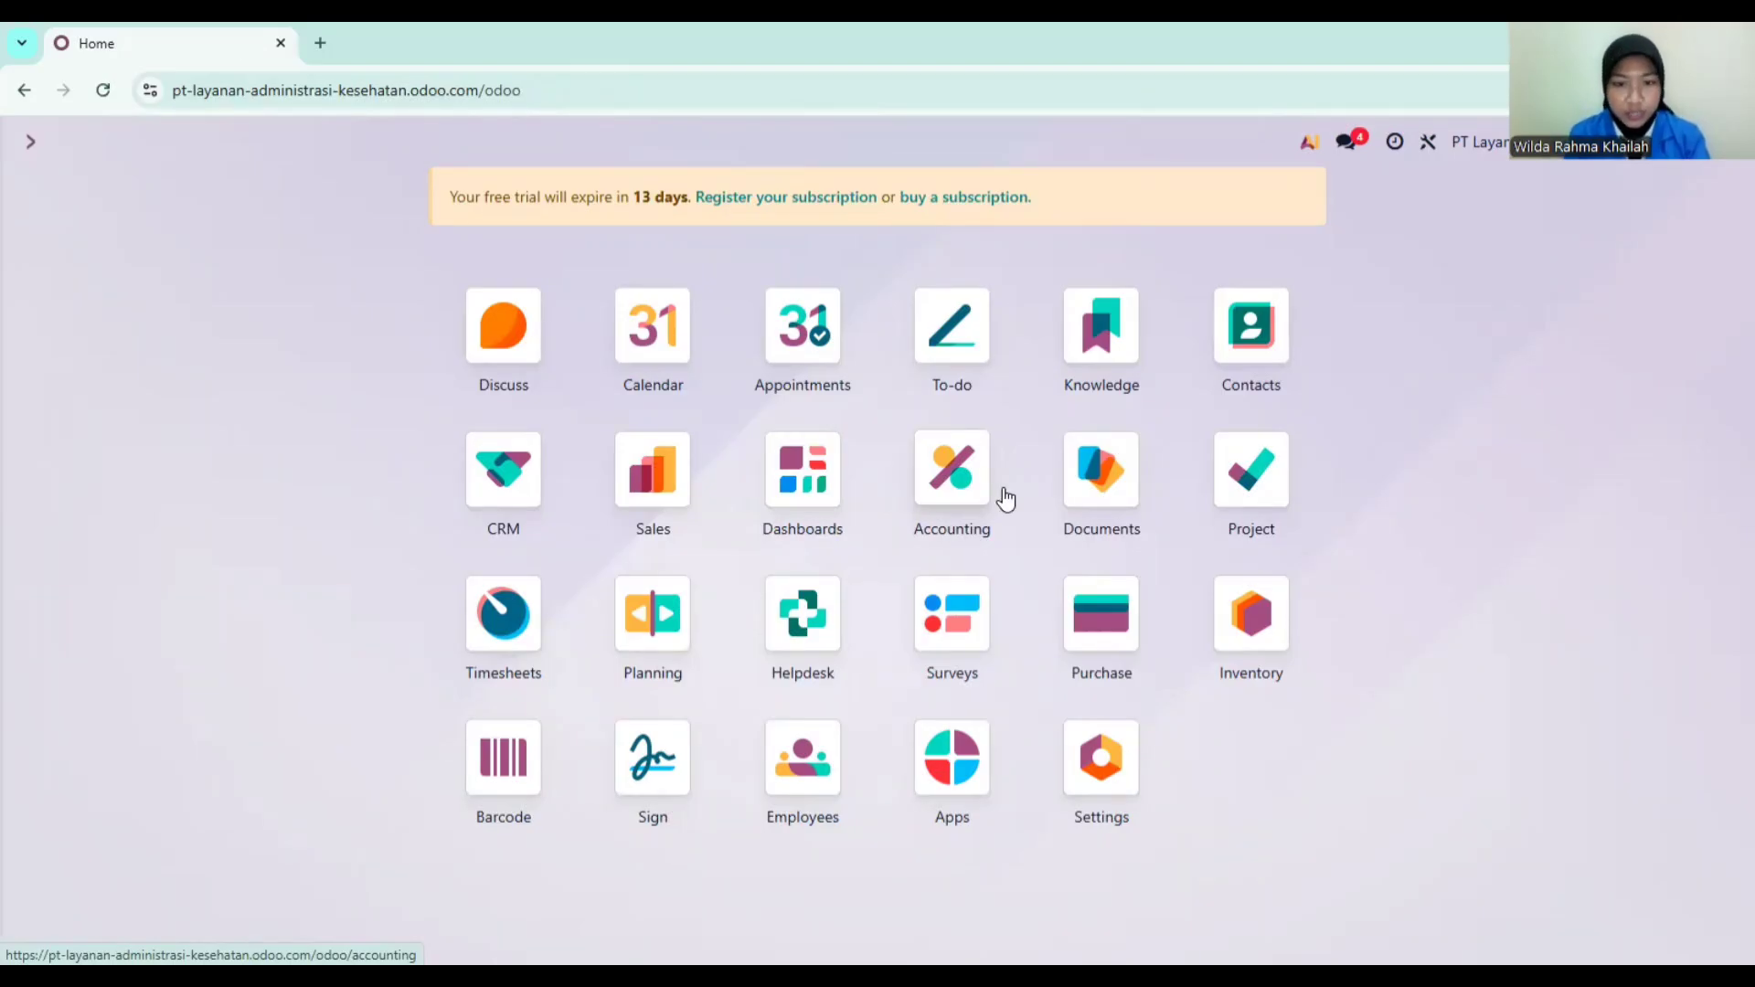
pyautogui.click(964, 485)
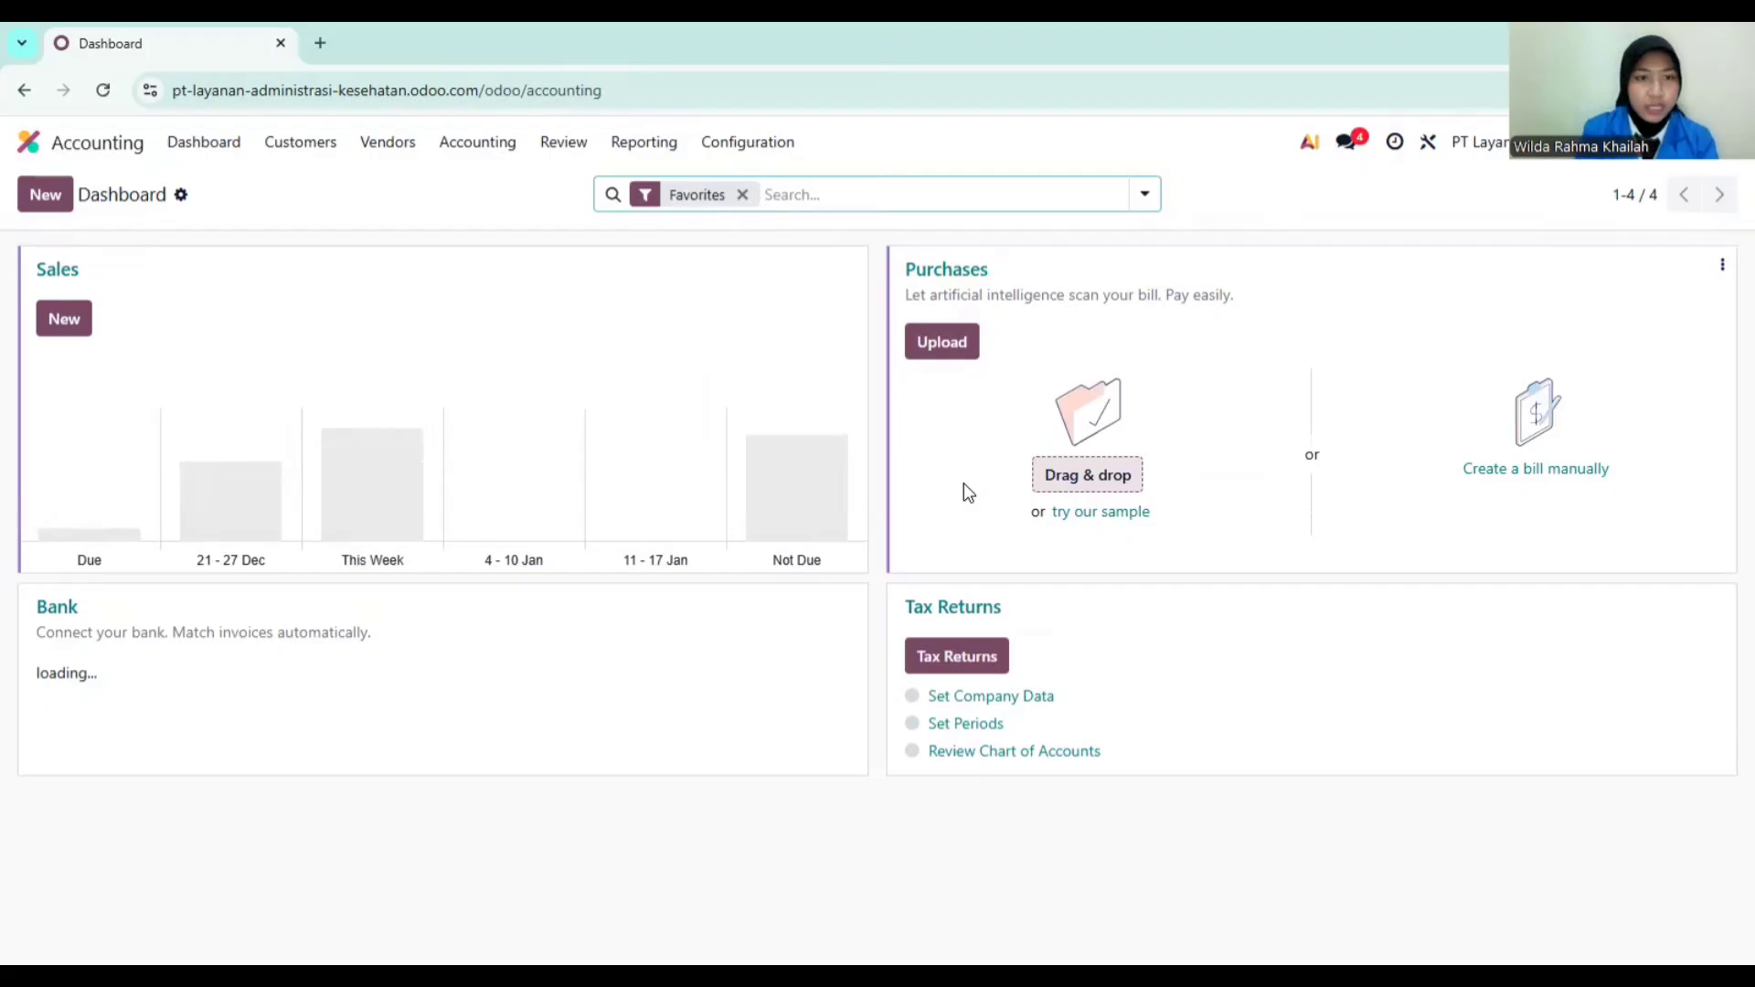
pyautogui.click(643, 146)
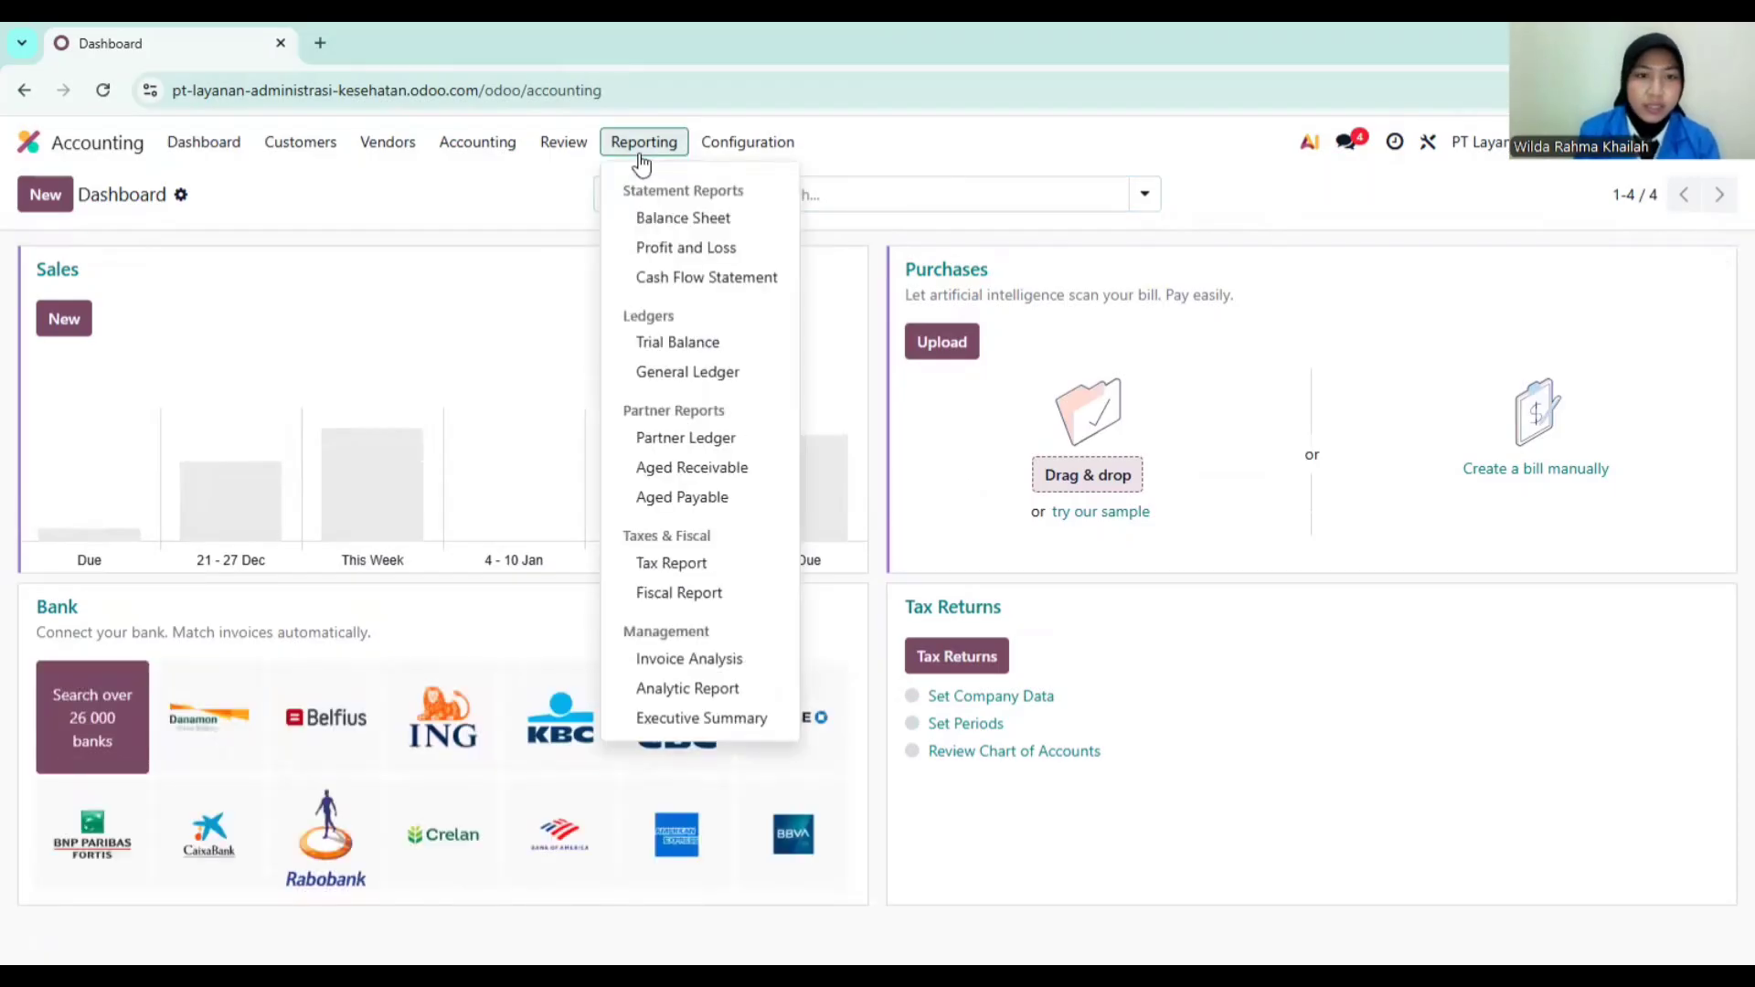
pyautogui.click(686, 249)
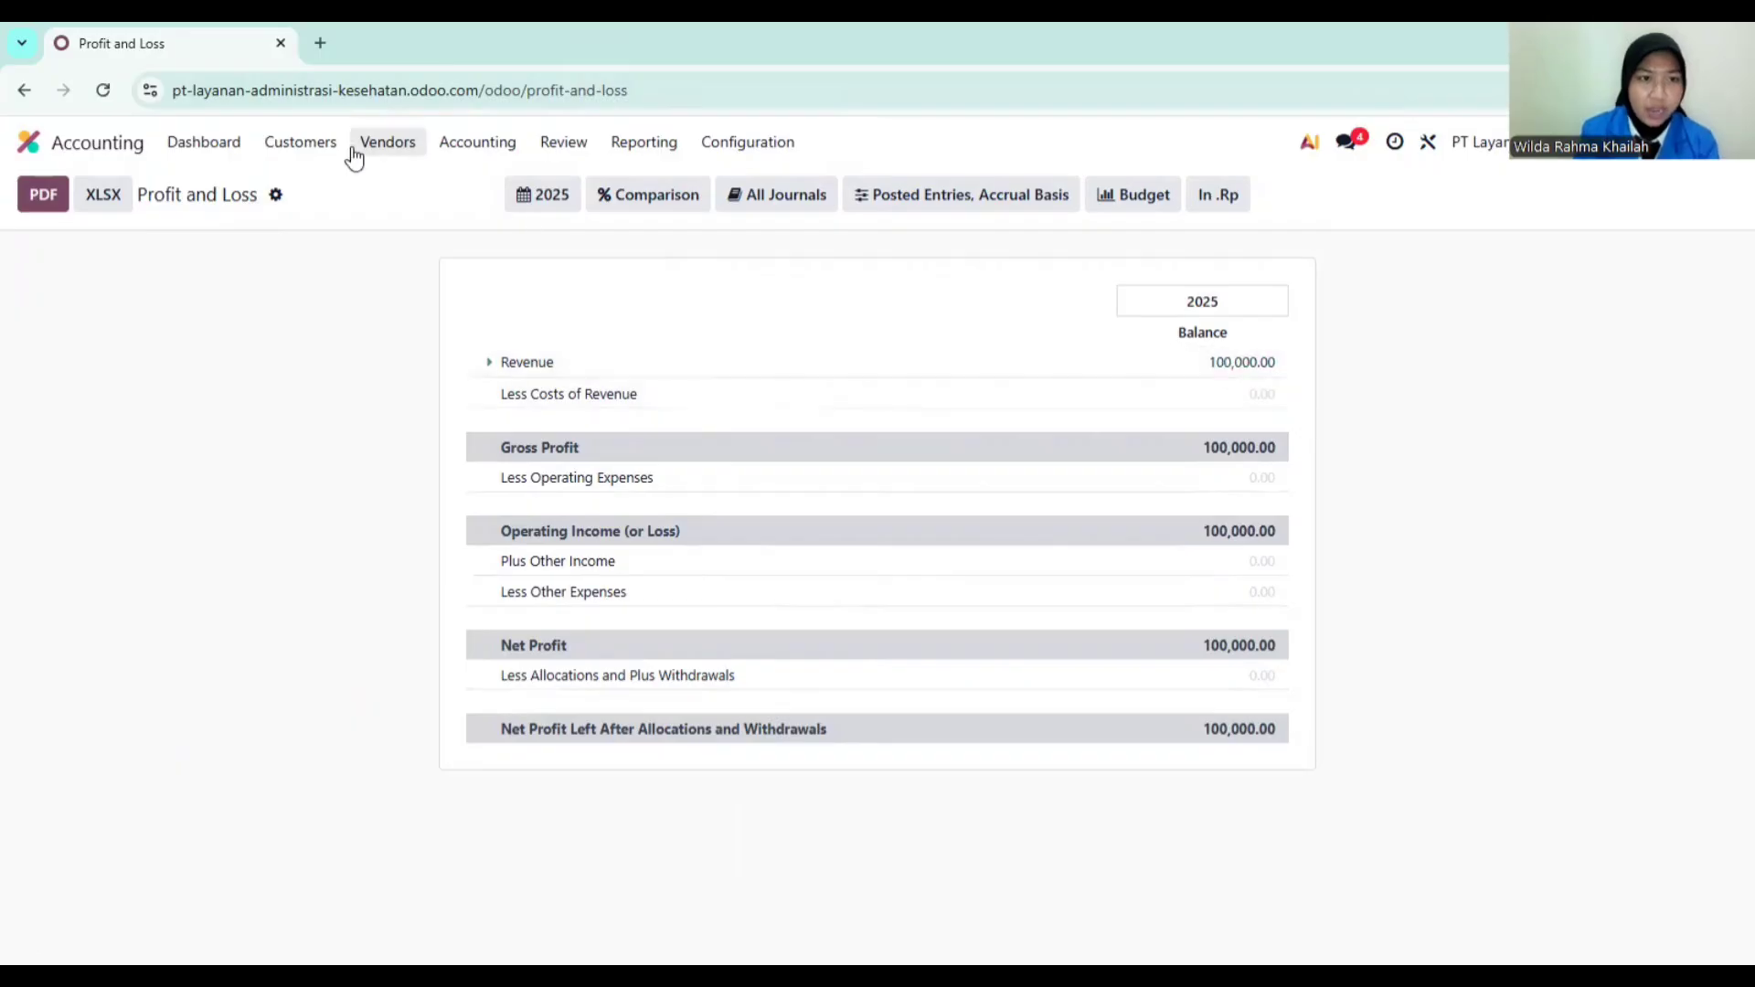
# Step: From the Accounting dashboard, view the vendor Bills list, then the customer Invoices list
pyautogui.click(199, 144)
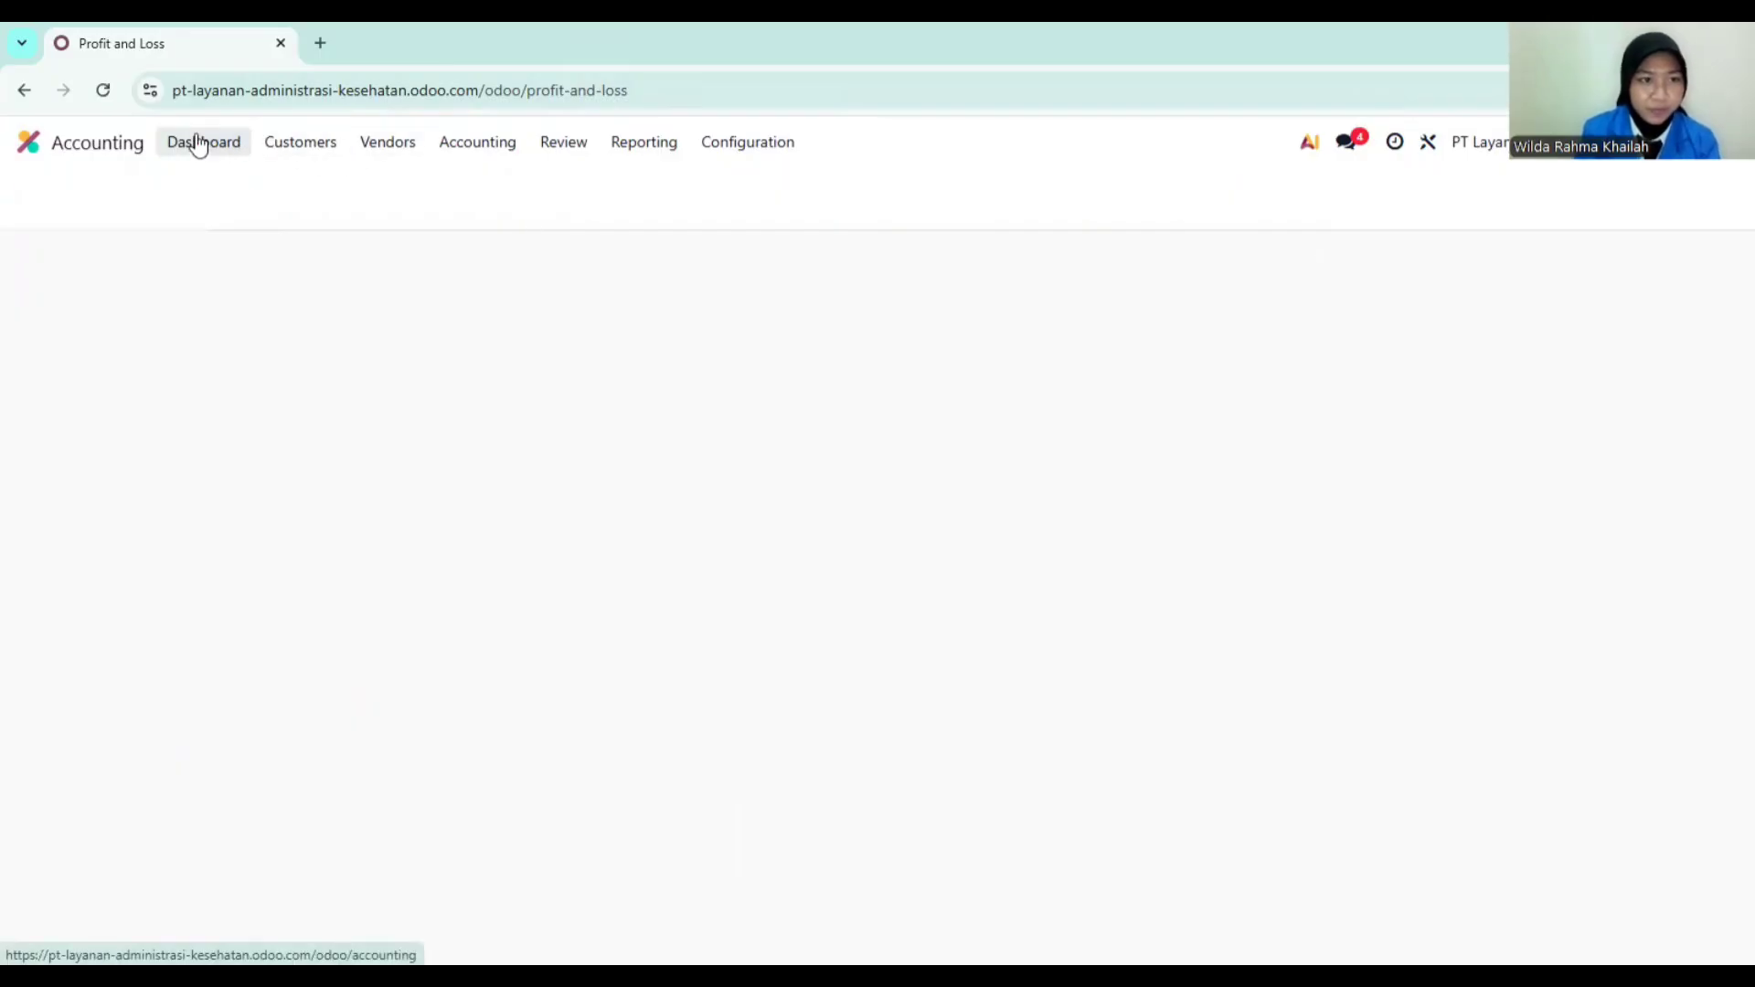
pyautogui.click(321, 144)
pyautogui.moveTo(371, 153)
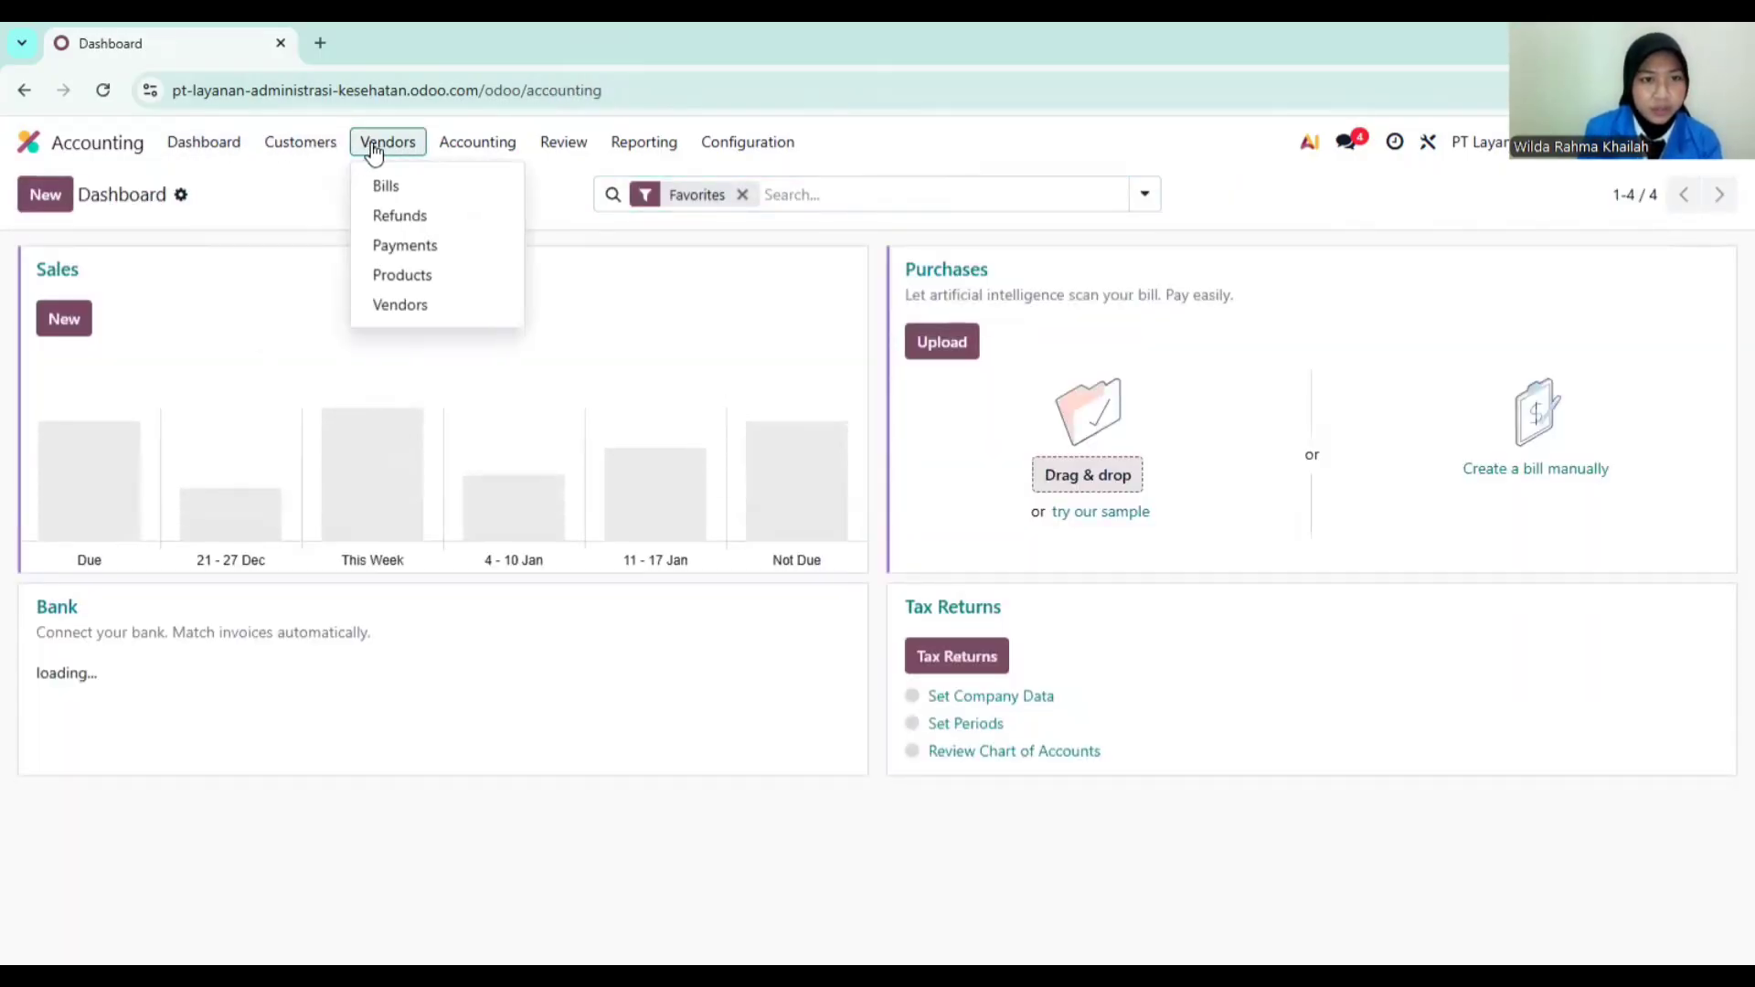
pyautogui.moveTo(474, 150)
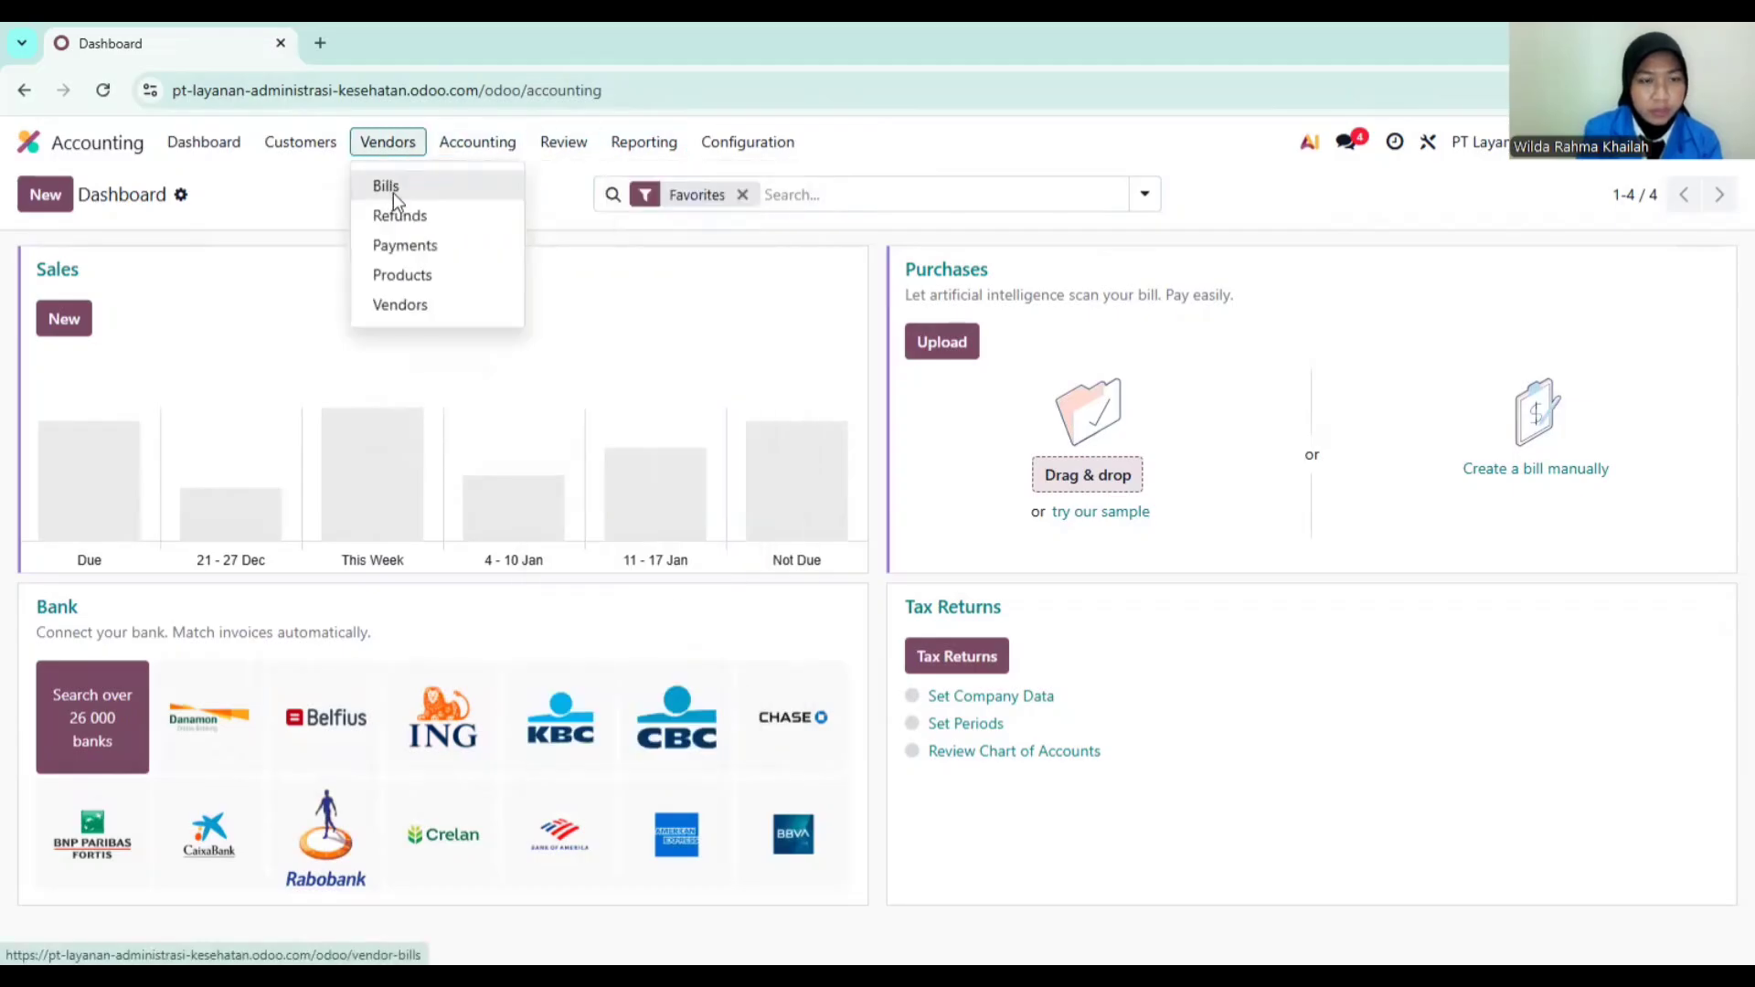
pyautogui.click(393, 187)
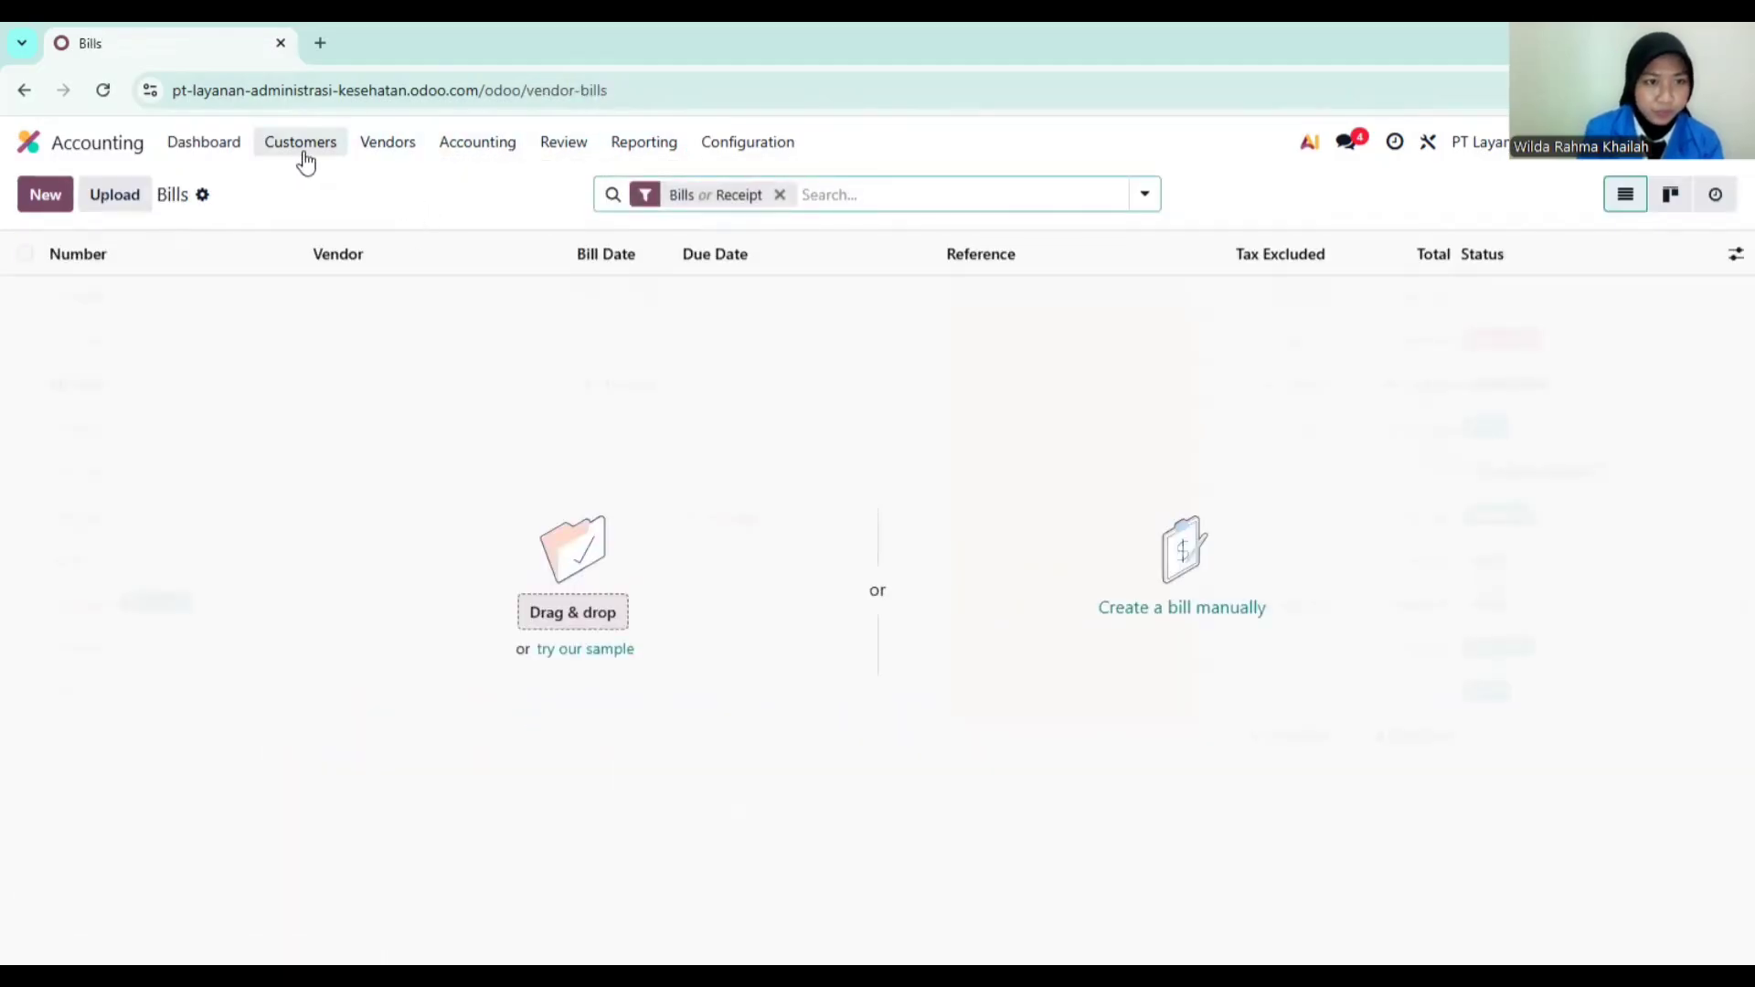
pyautogui.click(299, 149)
pyautogui.click(300, 185)
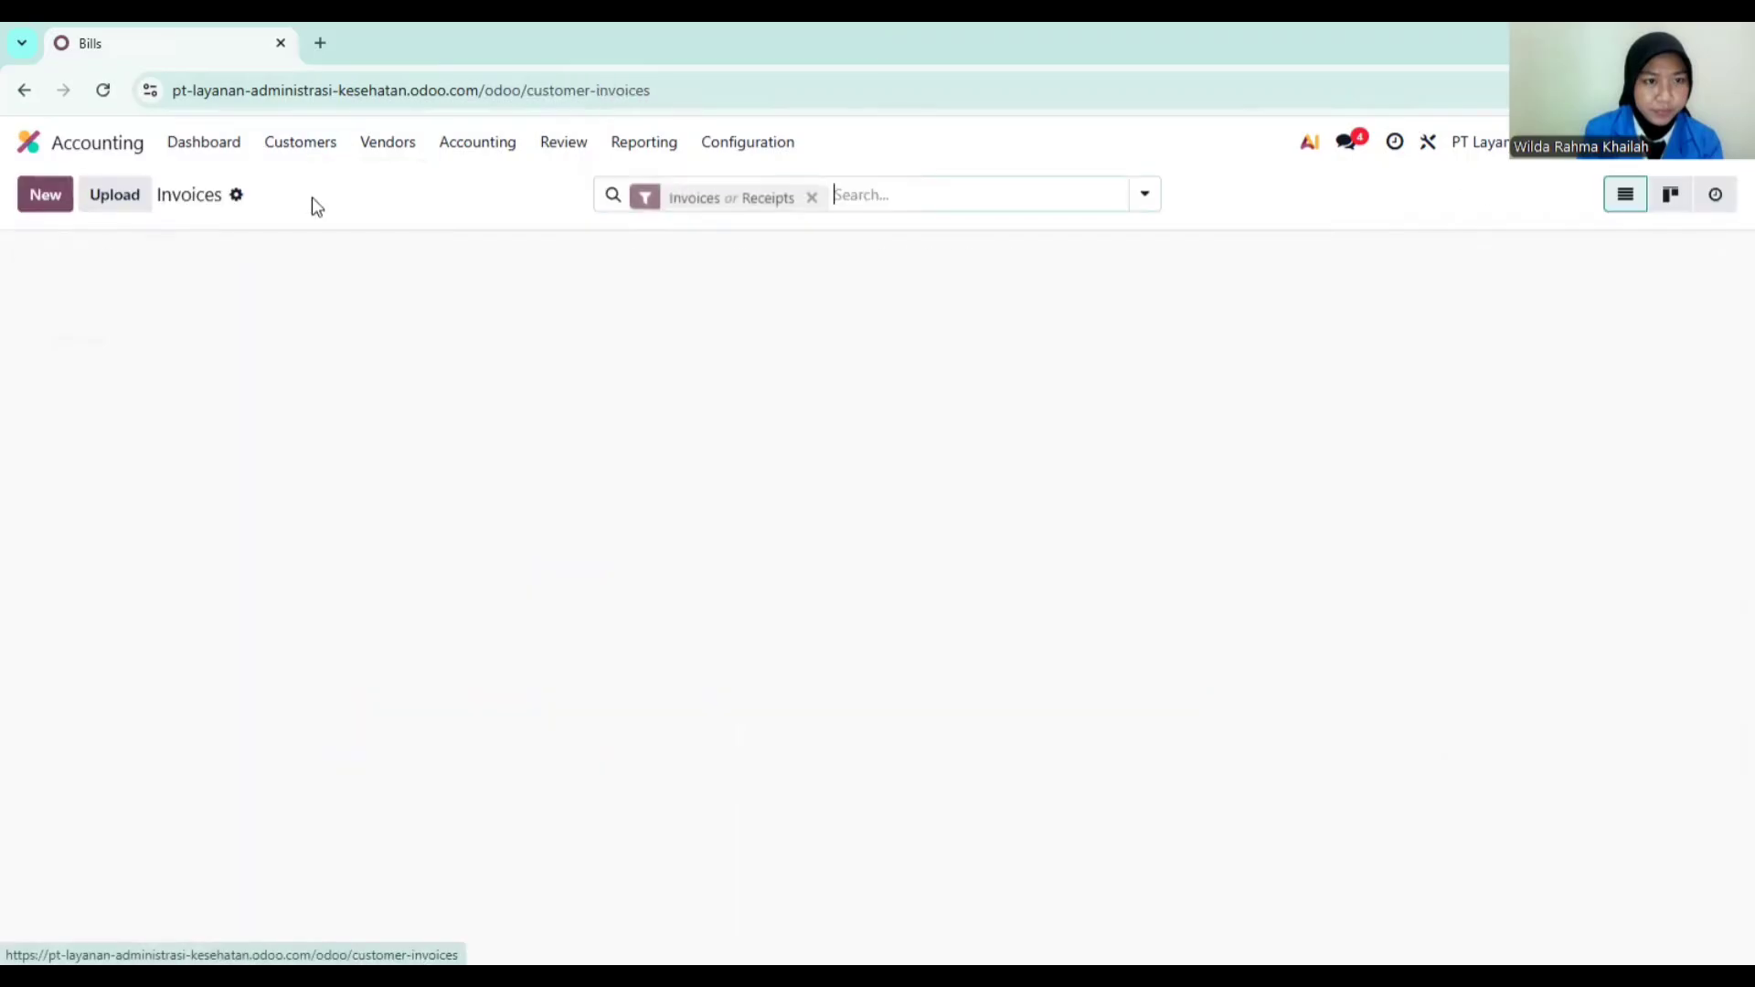